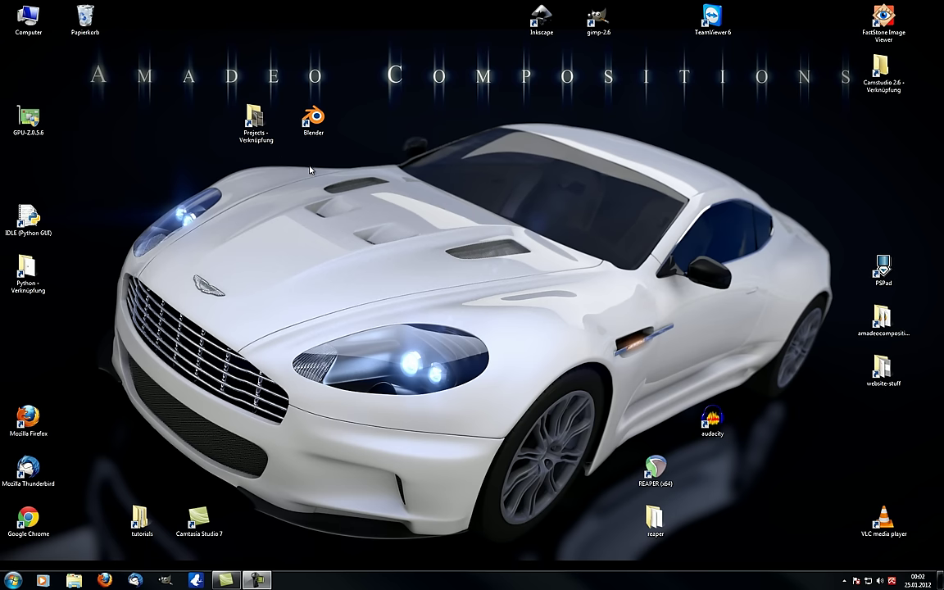
Step: Start Blender and delete the default cube from the scene
{"action": "double_click", "coordinate": [313, 121]}
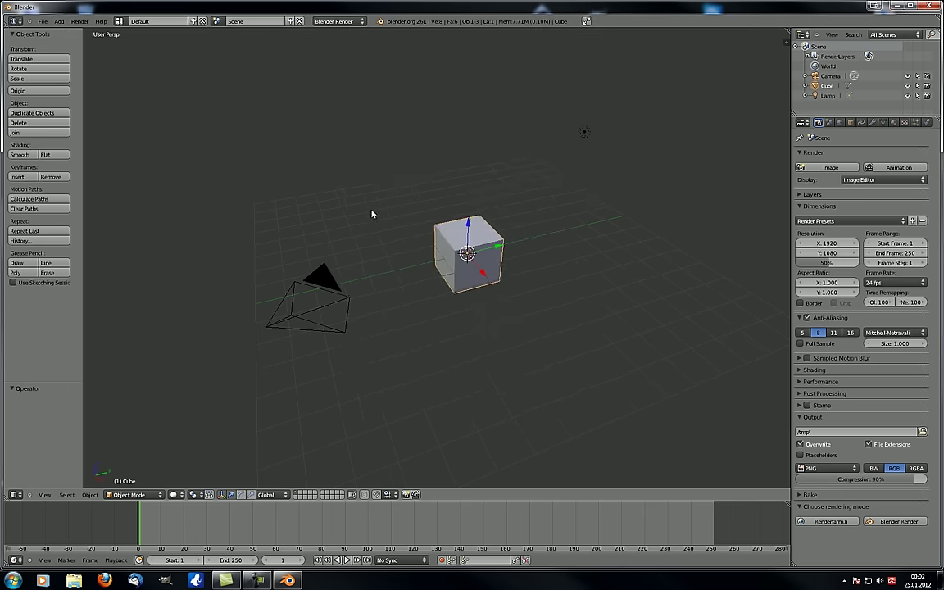
{"action": "middle_click_drag", "start_coordinate": [452, 231], "coordinate": [521, 269]}
{"action": "key", "text": "x"}
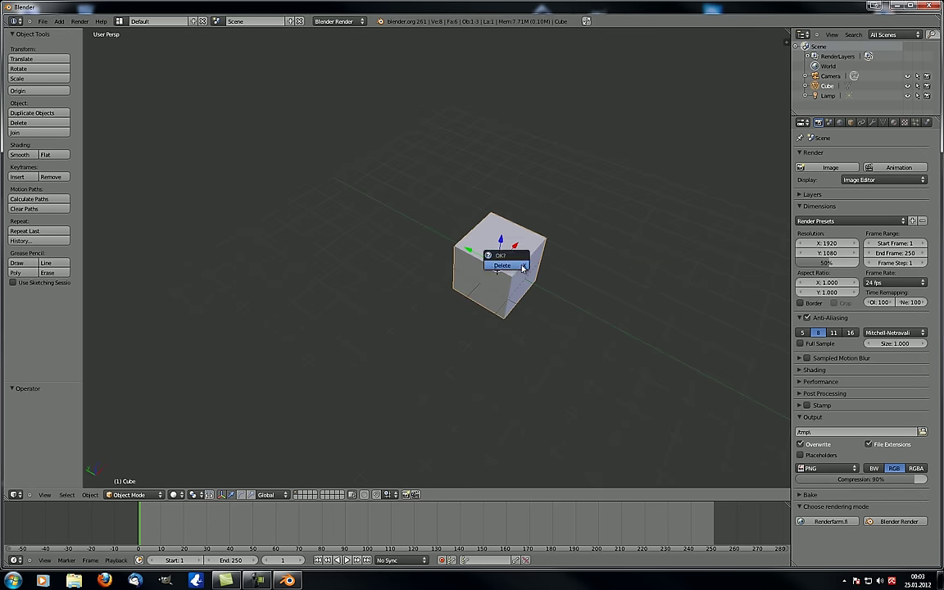
{"action": "left_click", "coordinate": [521, 269]}
Step: Add a UV sphere mesh to the scene
{"action": "key", "text": "shift+a"}
{"action": "mouse_move", "coordinate": [522, 268]}
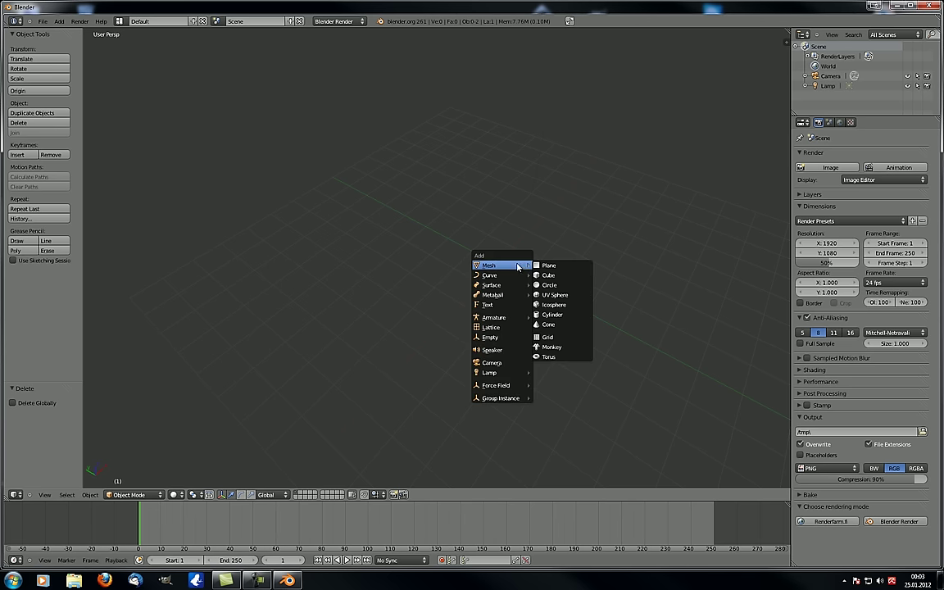
{"action": "left_click", "coordinate": [557, 294]}
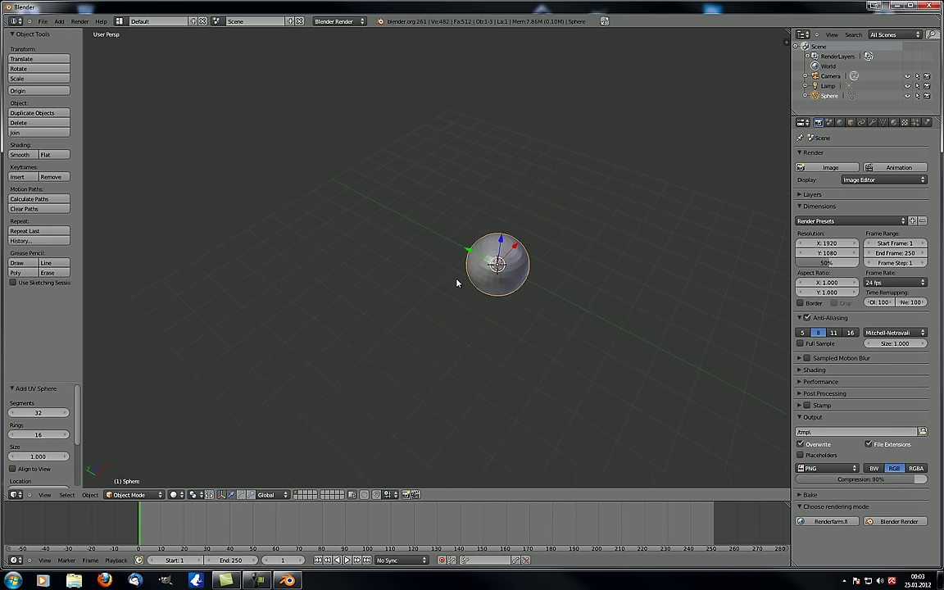
{"action": "middle_click_drag", "start_coordinate": [457, 283], "coordinate": [494, 279]}
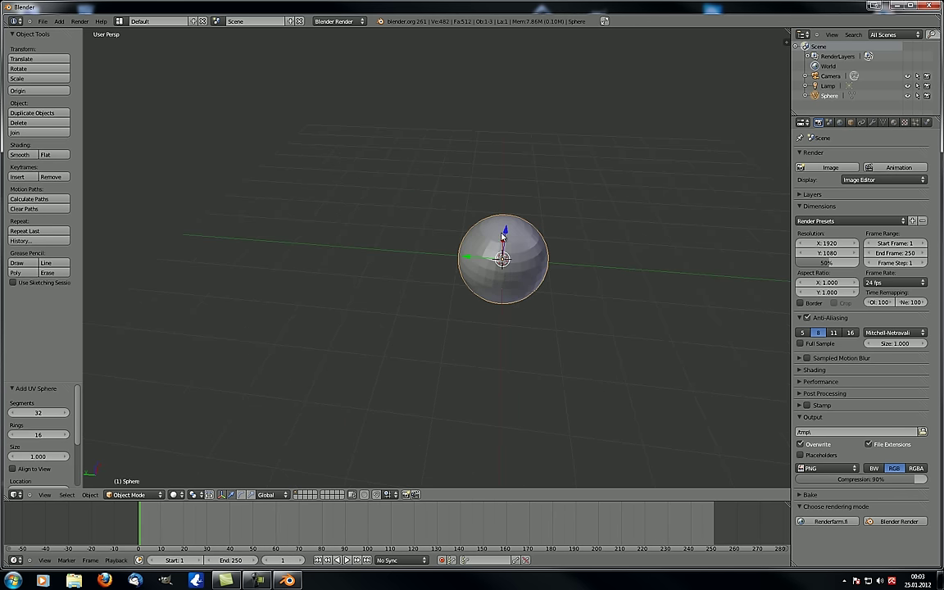
{"action": "mouse_move", "coordinate": [411, 274]}
{"action": "middle_mouse_down"}
{"action": "mouse_move", "coordinate": [439, 285]}
{"action": "mouse_move", "coordinate": [402, 274]}
{"action": "middle_mouse_up"}
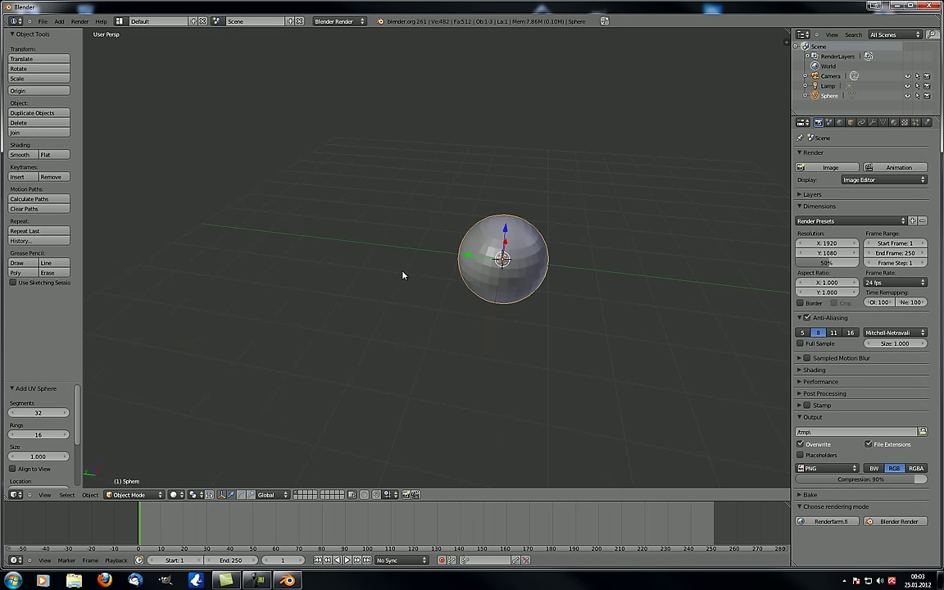
Step: Switch to the front orthographic view and enter Edit Mode on the sphere with all vertices deselected
{"action": "key", "text": "KP_5"}
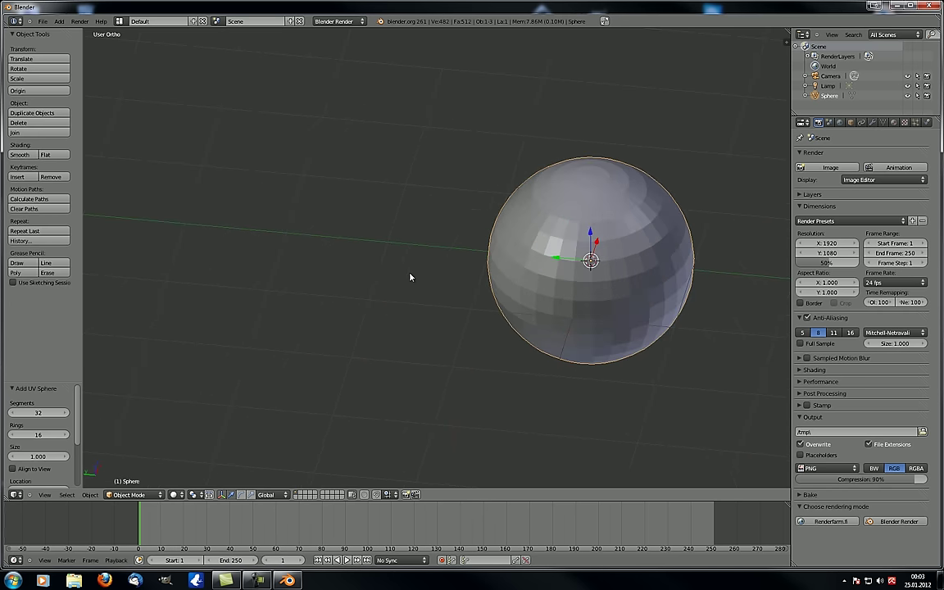
{"action": "key", "text": "KP_1"}
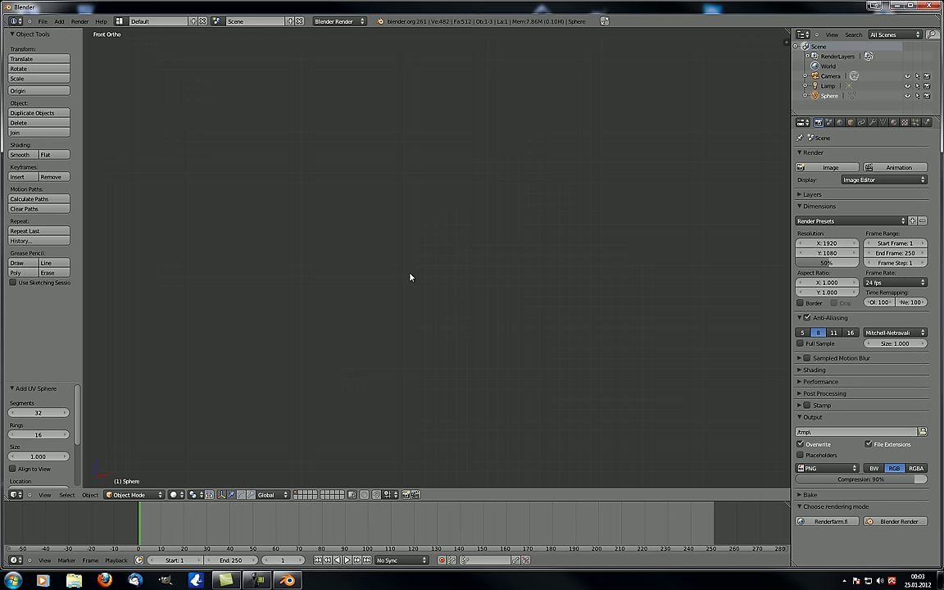
{"action": "key", "text": "Home"}
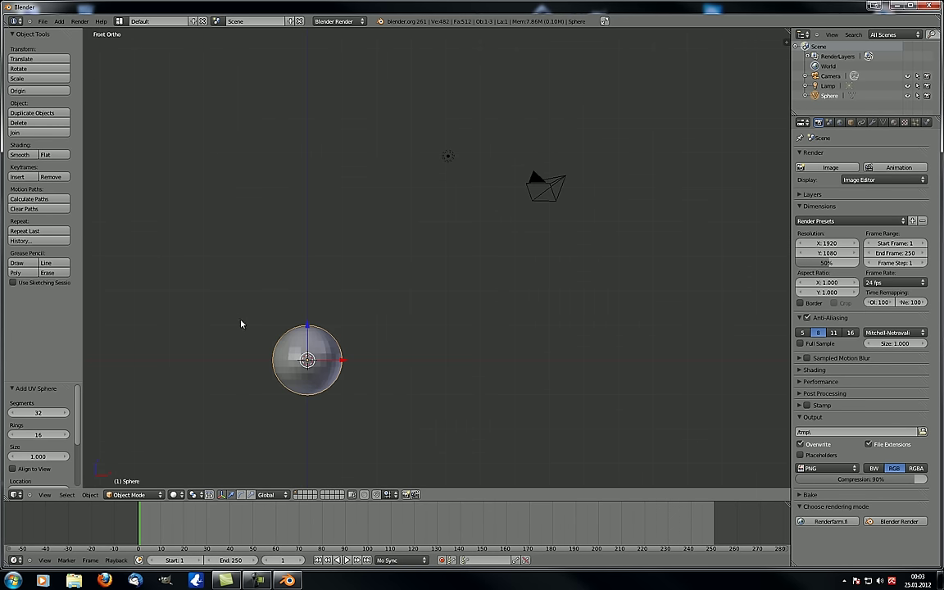
{"action": "key", "text": "Tab"}
{"action": "scroll", "coordinate": [241, 349], "scroll_direction": "up", "scroll_amount": 4}
{"action": "middle_click_drag", "start_coordinate": [244, 335], "coordinate": [308, 201], "text": "shift"}
{"action": "scroll", "coordinate": [313, 206], "scroll_direction": "up", "scroll_amount": 3}
{"action": "middle_click_drag", "start_coordinate": [403, 163], "coordinate": [330, 169], "text": "shift"}
{"action": "key", "text": "a"}
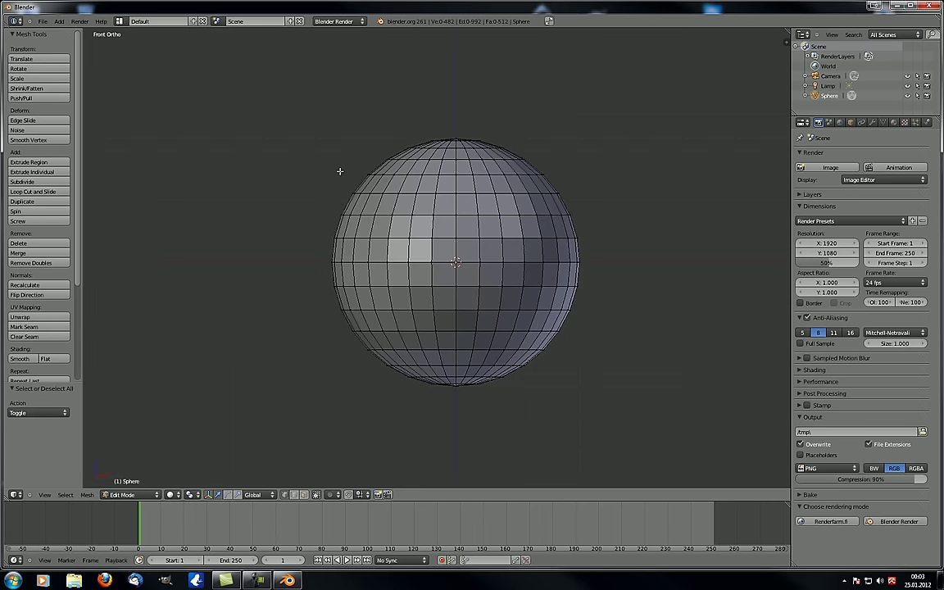
Step: Enable X Mirror for the mesh and try moving a vertex on the sphere's lower left side
{"action": "scroll", "coordinate": [49, 246], "scroll_direction": "down", "scroll_amount": 5}
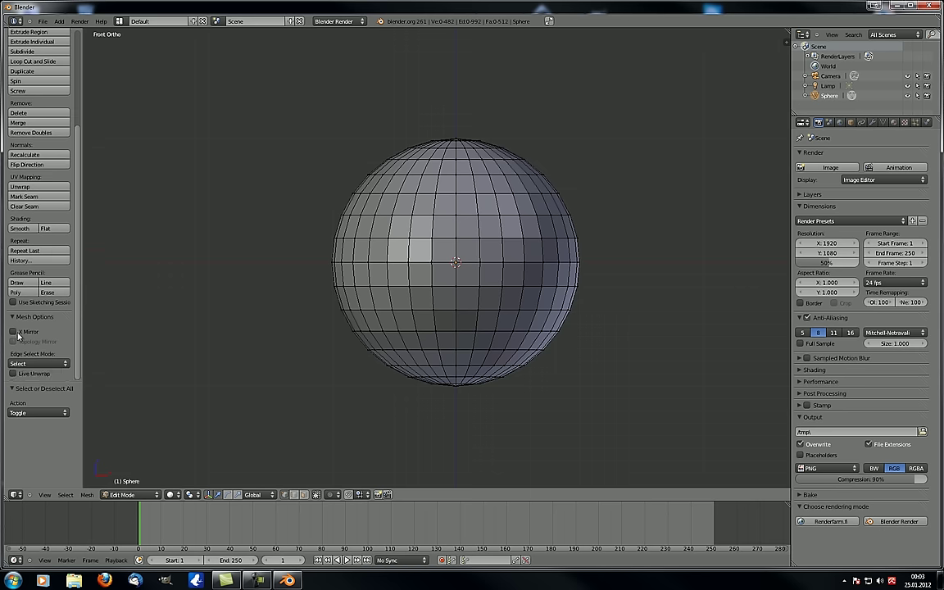
{"action": "left_click", "coordinate": [14, 333]}
{"action": "right_click", "coordinate": [382, 332]}
{"action": "key", "text": "g"}
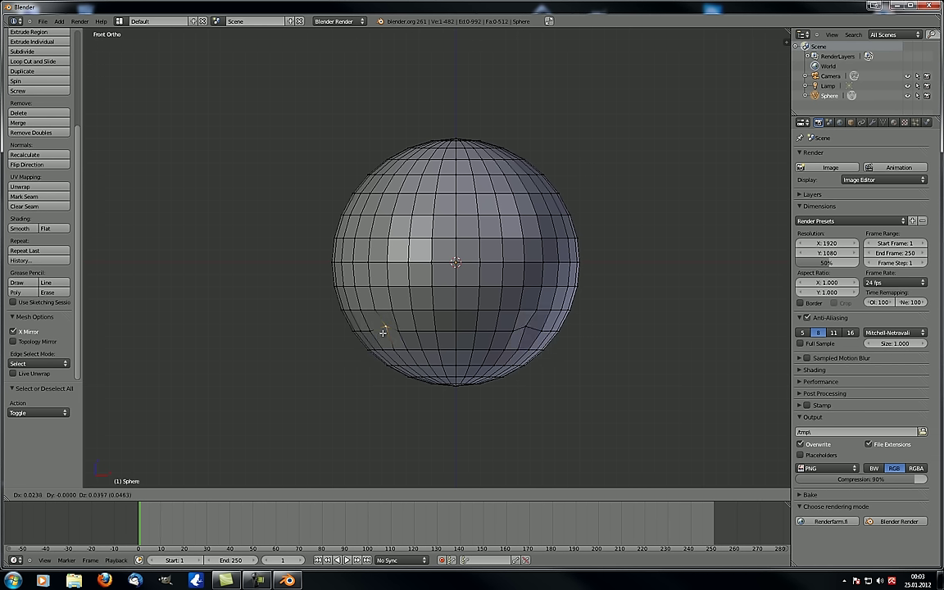
{"action": "left_click", "coordinate": [372, 338]}
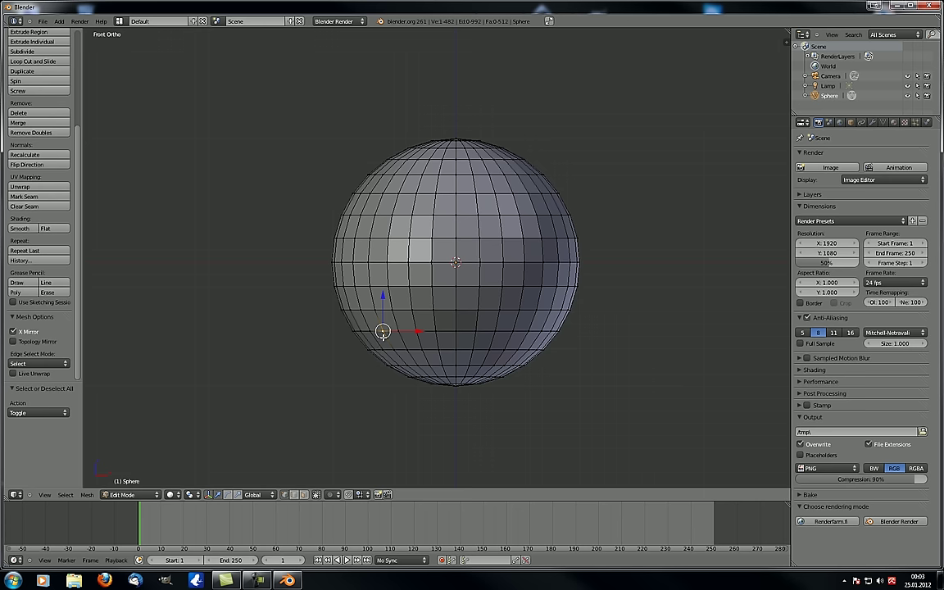
Step: Try moving the lower-left vertex vertically and an upper-left vertex outward to test X Mirror
{"action": "mouse_move", "coordinate": [382, 336]}
{"action": "left_mouse_down"}
{"action": "mouse_move", "coordinate": [370, 374]}
{"action": "mouse_move", "coordinate": [364, 360]}
{"action": "mouse_move", "coordinate": [381, 334]}
{"action": "mouse_move", "coordinate": [359, 372]}
{"action": "mouse_move", "coordinate": [376, 331]}
{"action": "mouse_move", "coordinate": [366, 343]}
{"action": "mouse_move", "coordinate": [372, 354]}
{"action": "mouse_move", "coordinate": [384, 333]}
{"action": "mouse_move", "coordinate": [389, 349]}
{"action": "left_mouse_up"}
{"action": "key", "text": "g"}
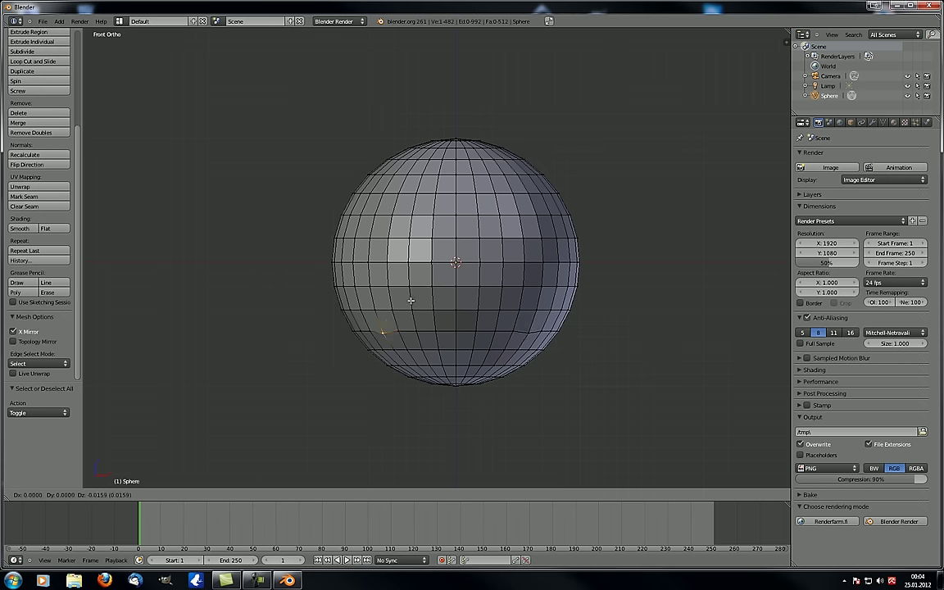
{"action": "right_click", "coordinate": [417, 299]}
{"action": "right_click", "coordinate": [375, 216]}
{"action": "key", "text": "g"}
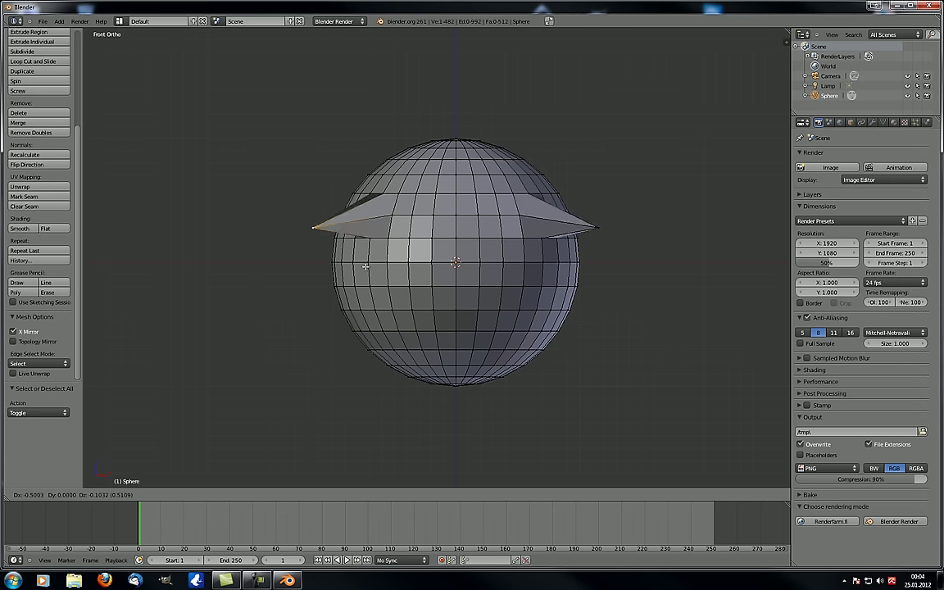
{"action": "key", "text": "Escape"}
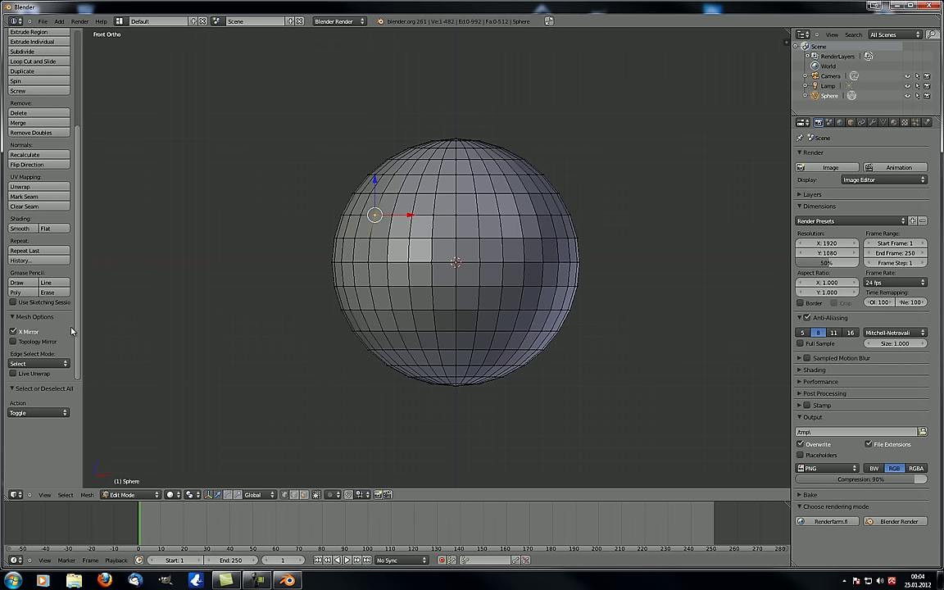
Step: Enable Topology Mirror and try moving the upper-left vertex and its counterpart on the sphere's right side
{"action": "left_click", "coordinate": [13, 341]}
{"action": "key", "text": "g"}
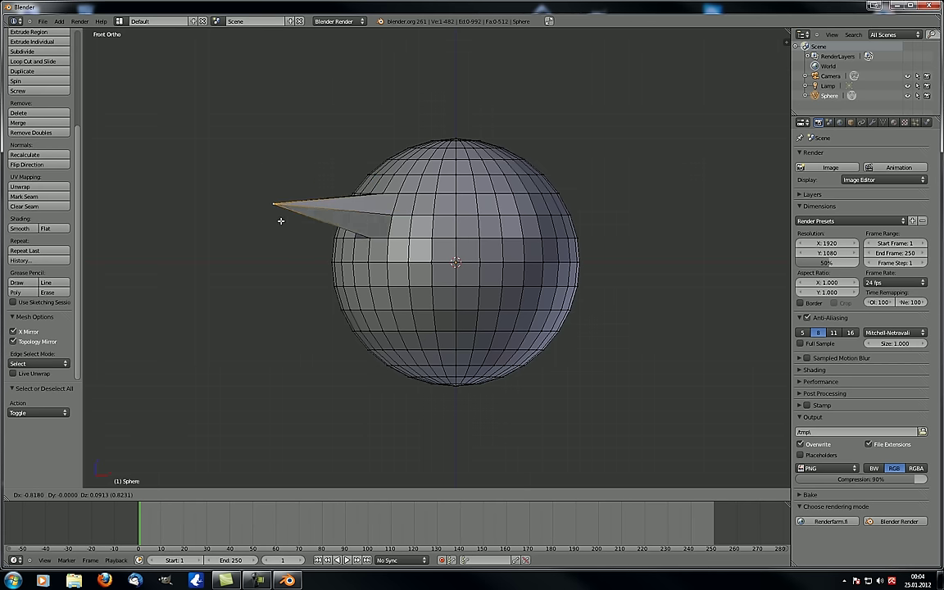
{"action": "right_click", "coordinate": [352, 225]}
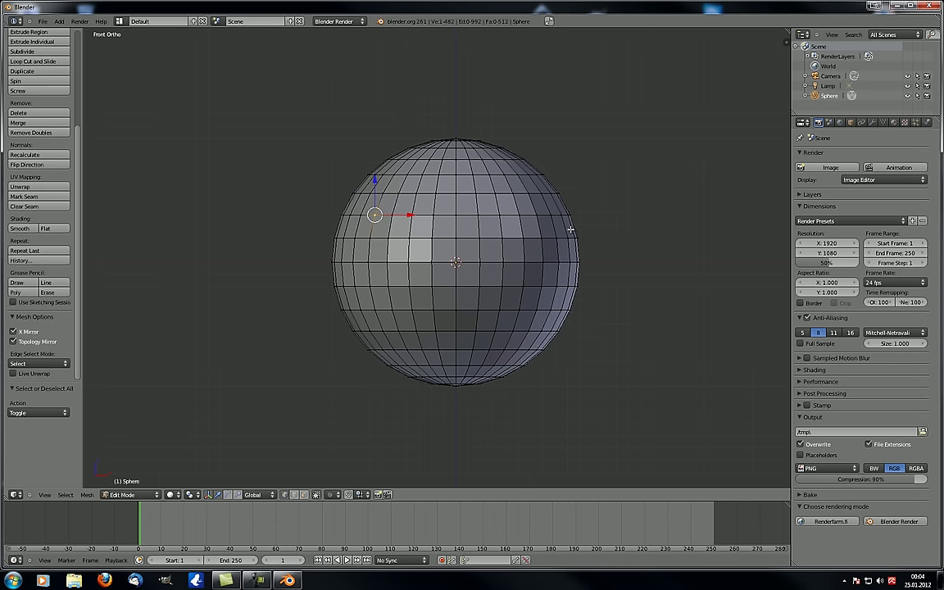
{"action": "right_click", "coordinate": [537, 216]}
{"action": "key", "text": "g"}
{"action": "right_click", "coordinate": [564, 258]}
Step: Select only a vertex on the front of the sphere and examine the mesh topology around it from several angles
{"action": "key", "text": "a"}
{"action": "middle_click_drag", "start_coordinate": [351, 269], "coordinate": [373, 267]}
{"action": "middle_click_drag", "start_coordinate": [455, 259], "coordinate": [434, 278]}
{"action": "scroll", "coordinate": [440, 283], "scroll_direction": "up", "scroll_amount": 3}
{"action": "right_click", "coordinate": [387, 272]}
{"action": "middle_click_drag", "start_coordinate": [384, 296], "coordinate": [390, 274]}
{"action": "scroll", "coordinate": [397, 289], "scroll_direction": "up", "scroll_amount": 2}
{"action": "scroll", "coordinate": [390, 275], "scroll_direction": "down", "scroll_amount": 1}
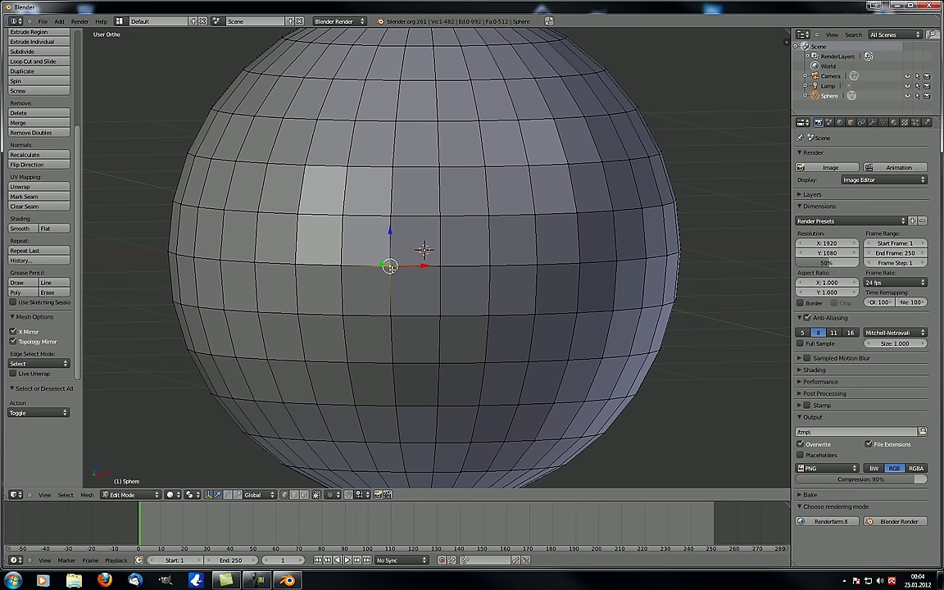
{"action": "middle_click_drag", "start_coordinate": [390, 314], "coordinate": [394, 306]}
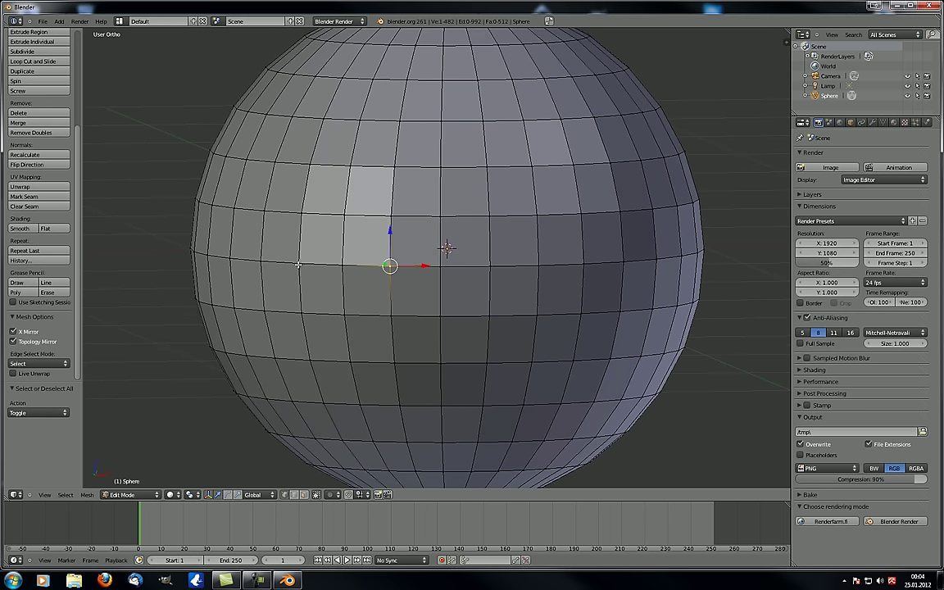
{"action": "middle_click_drag", "start_coordinate": [481, 264], "coordinate": [409, 269]}
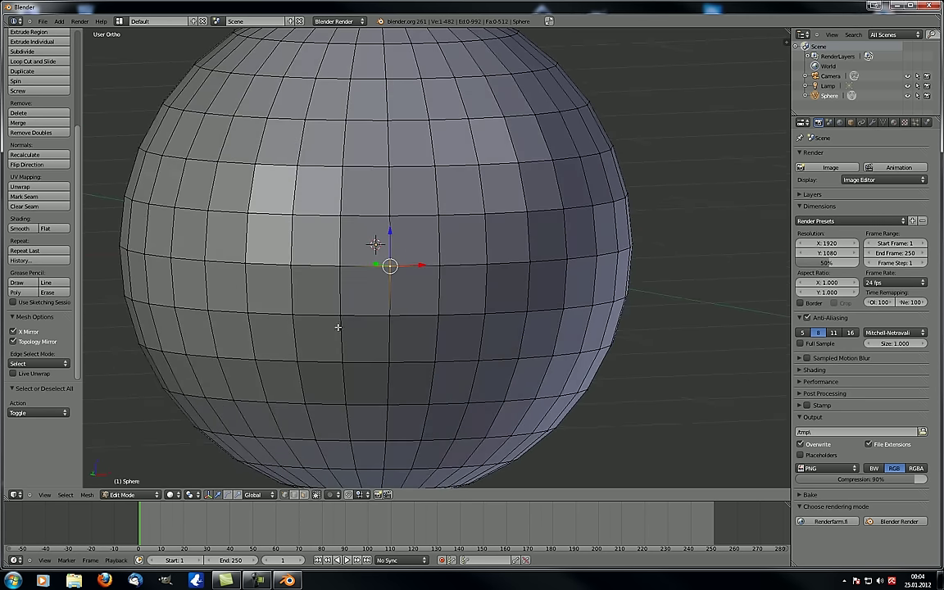
{"action": "middle_click_drag", "start_coordinate": [417, 264], "coordinate": [446, 265]}
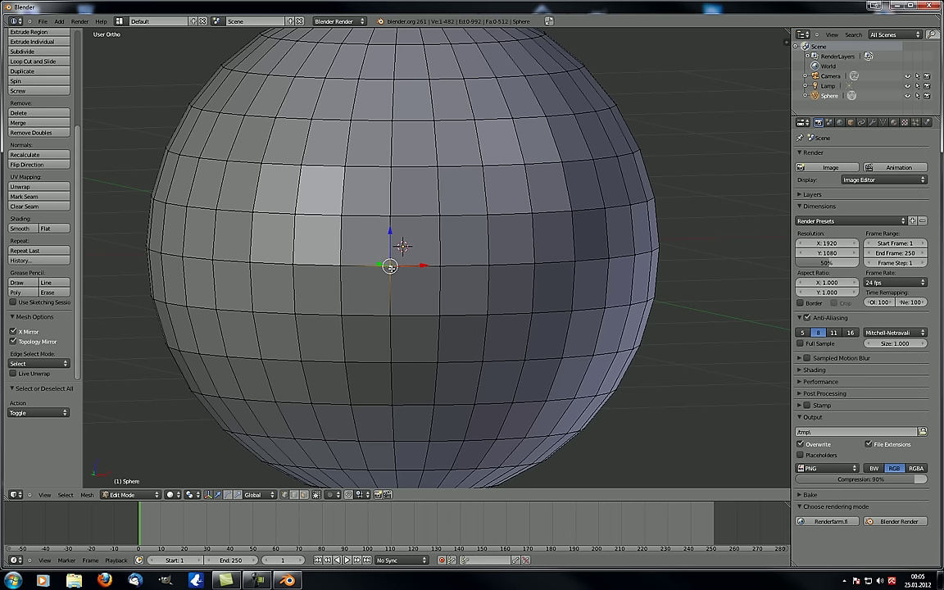
{"action": "middle_click_drag", "start_coordinate": [402, 246], "coordinate": [445, 231]}
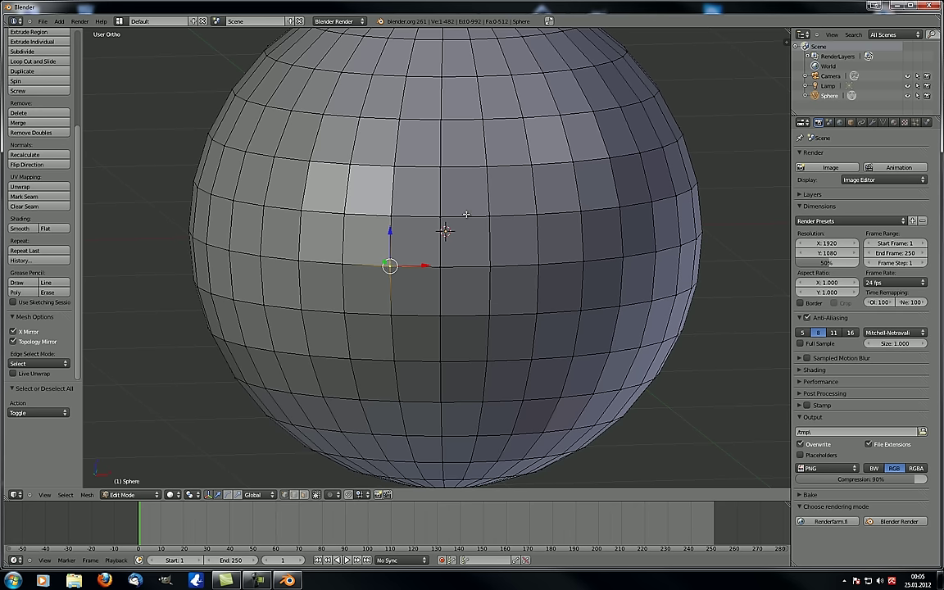
{"action": "scroll", "coordinate": [592, 311], "scroll_direction": "down", "scroll_amount": 1}
{"action": "scroll", "coordinate": [402, 278], "scroll_direction": "up", "scroll_amount": 1}
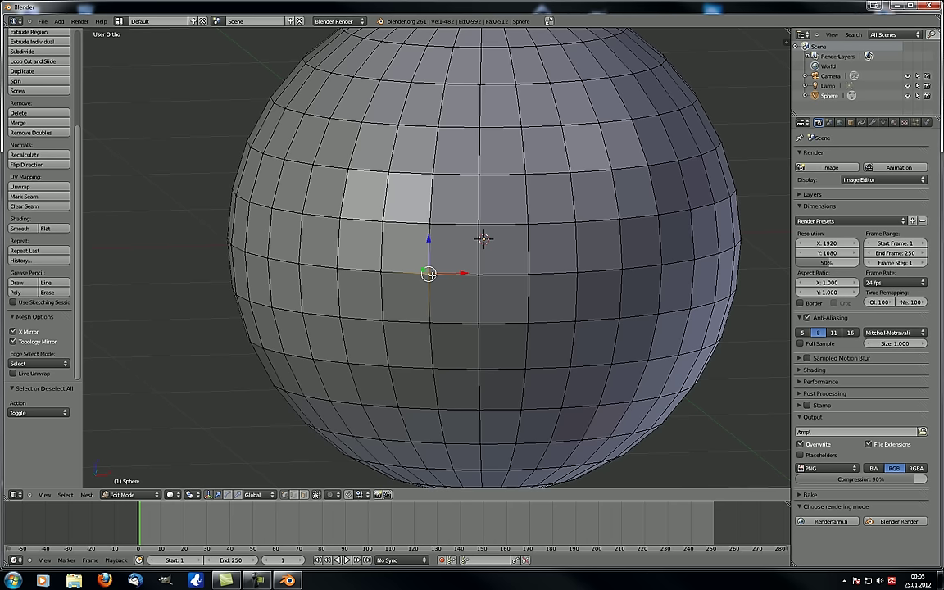
Step: Try moving the selected front vertex down and to the left with Topology Mirror on
{"action": "key", "text": "g"}
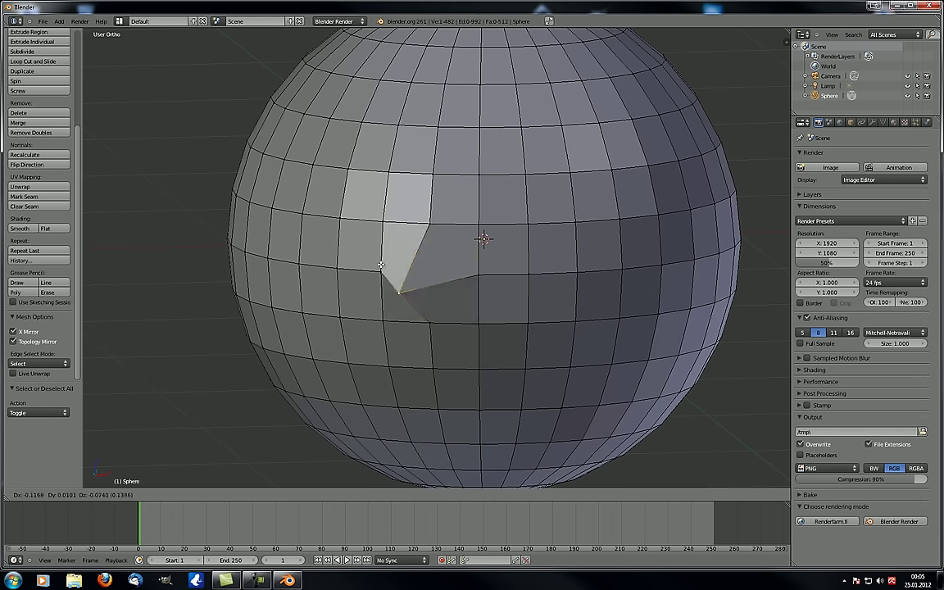
{"action": "right_click", "coordinate": [436, 280]}
{"action": "scroll", "coordinate": [463, 280], "scroll_direction": "down", "scroll_amount": 3}
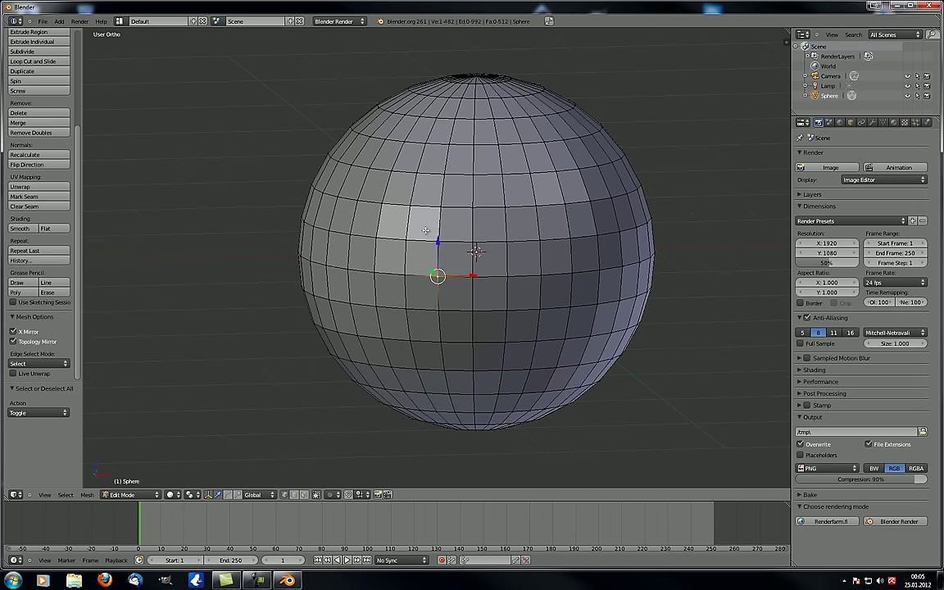
{"action": "middle_click_drag", "start_coordinate": [462, 280], "coordinate": [459, 246]}
Step: Select individual vertices across the sphere's front one after another to compare their surrounding topology
{"action": "right_click", "coordinate": [537, 270]}
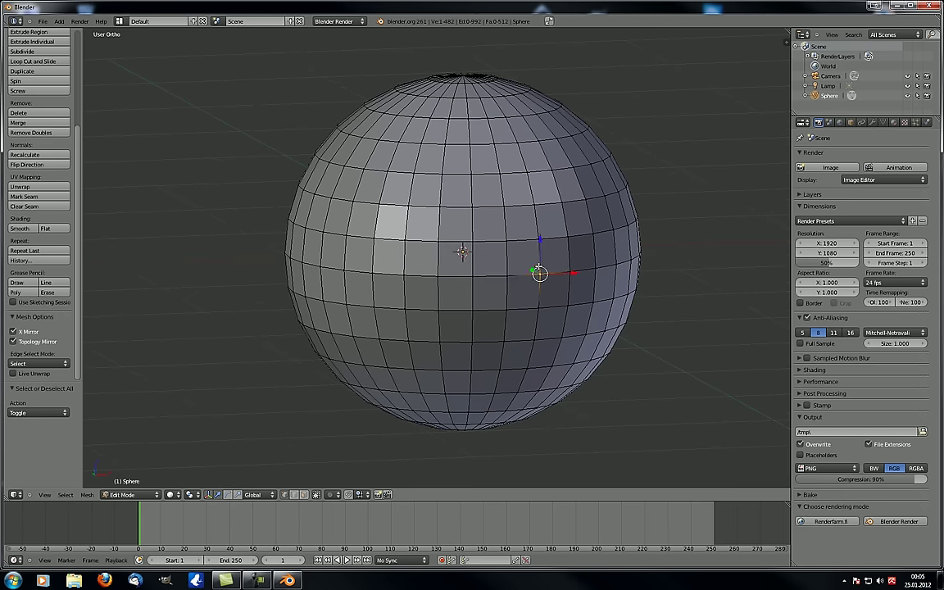
{"action": "right_click", "coordinate": [543, 240]}
{"action": "right_click", "coordinate": [505, 243]}
{"action": "right_click", "coordinate": [473, 248]}
{"action": "right_click", "coordinate": [436, 239]}
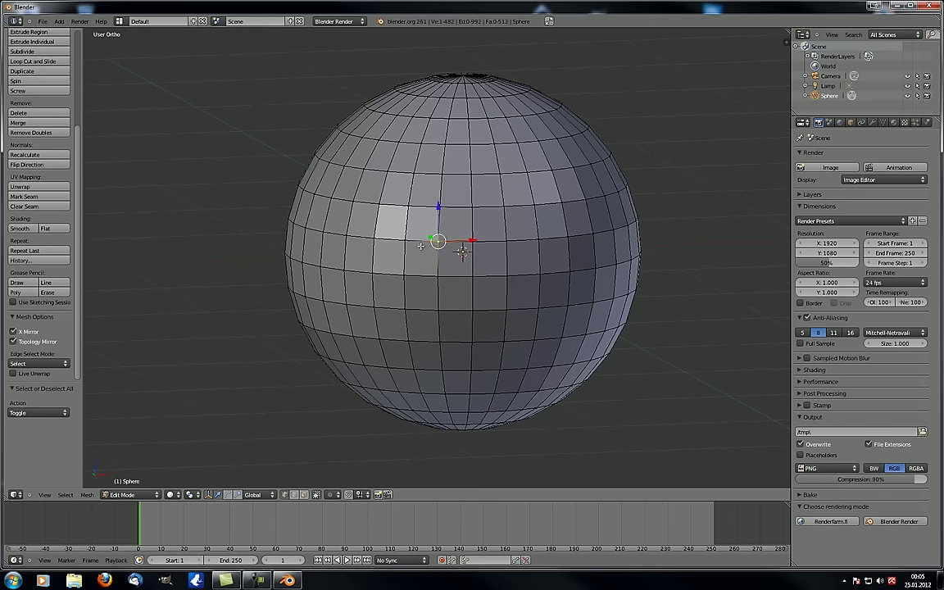
{"action": "right_click", "coordinate": [402, 238]}
{"action": "middle_click_drag", "start_coordinate": [263, 235], "coordinate": [441, 203]}
{"action": "scroll", "coordinate": [441, 203], "scroll_direction": "down", "scroll_amount": 2}
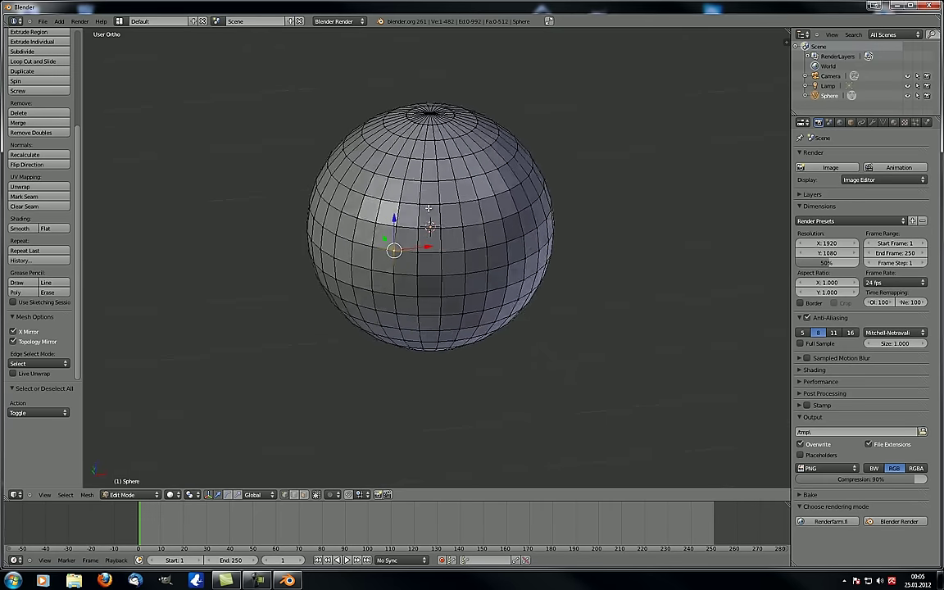
{"action": "scroll", "coordinate": [441, 180], "scroll_direction": "up", "scroll_amount": 4}
{"action": "scroll", "coordinate": [442, 156], "scroll_direction": "down", "scroll_amount": 1}
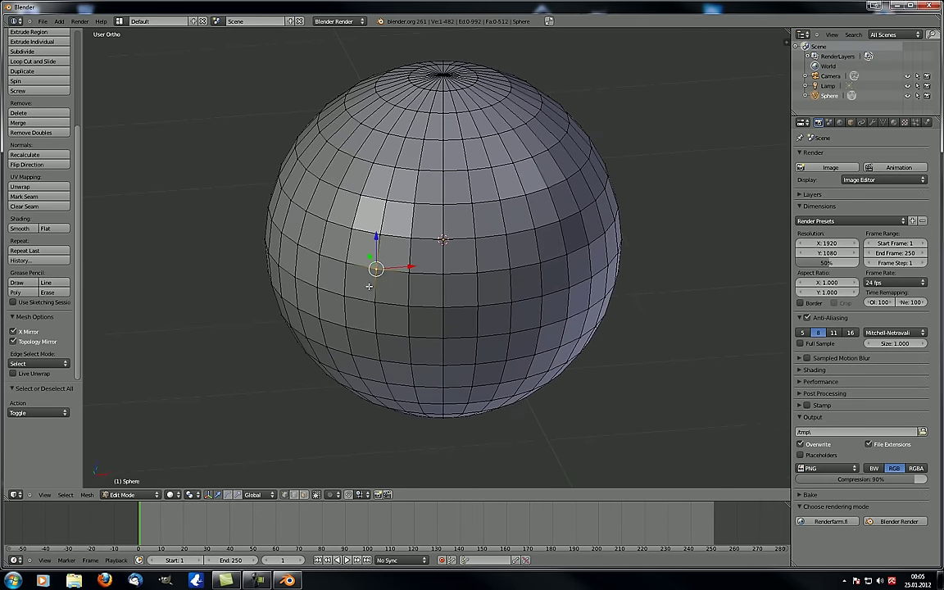
{"action": "right_click", "coordinate": [408, 272]}
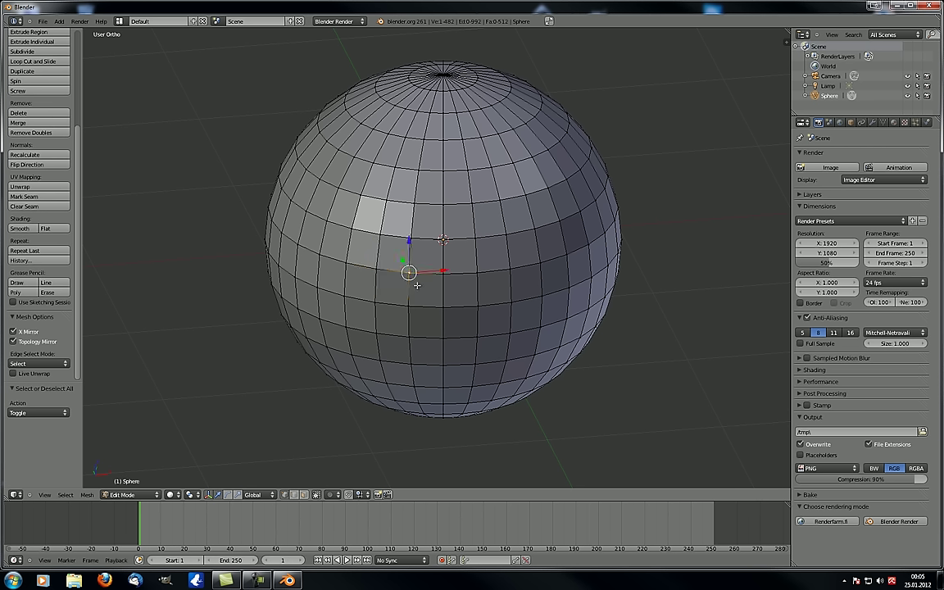
{"action": "right_click", "coordinate": [473, 211]}
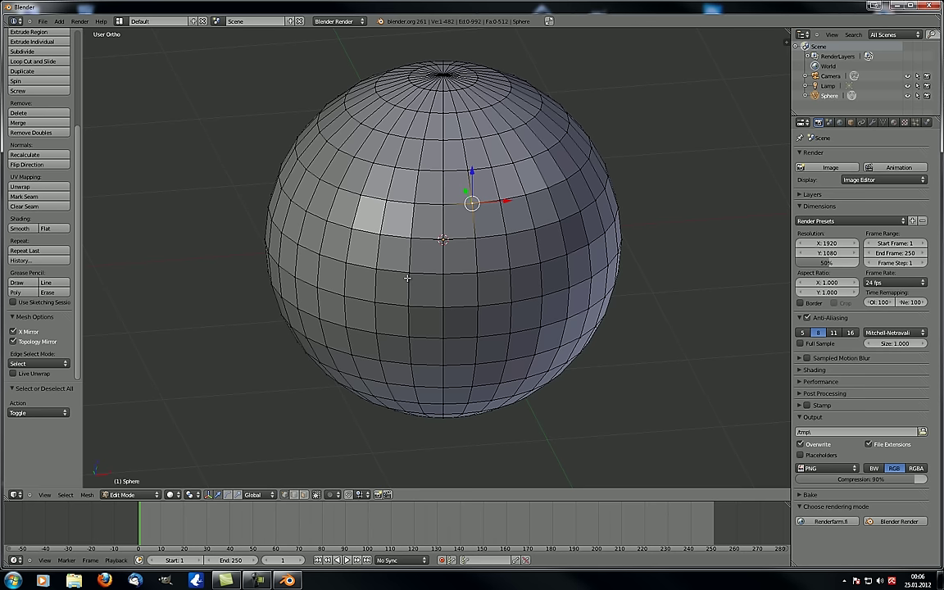
Step: Merge two vertically adjacent vertices on the left half of the sphere's front at their center
{"action": "middle_click_drag", "start_coordinate": [408, 278], "coordinate": [413, 261]}
{"action": "scroll", "coordinate": [414, 261], "scroll_direction": "down", "scroll_amount": 1}
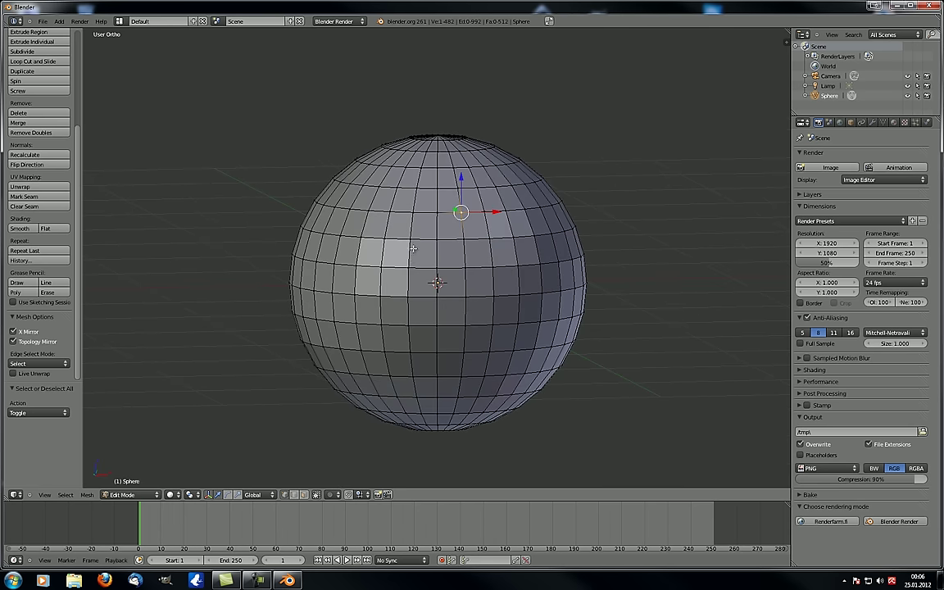
{"action": "right_click", "coordinate": [410, 239]}
{"action": "right_click", "coordinate": [410, 268], "text": "shift"}
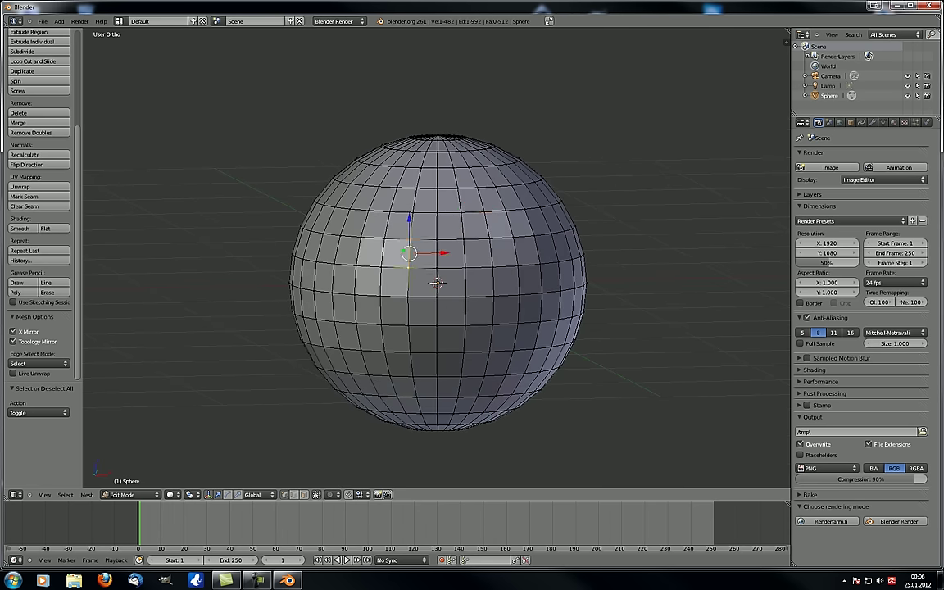
{"action": "key", "text": "KP_1"}
{"action": "key", "text": "alt+m"}
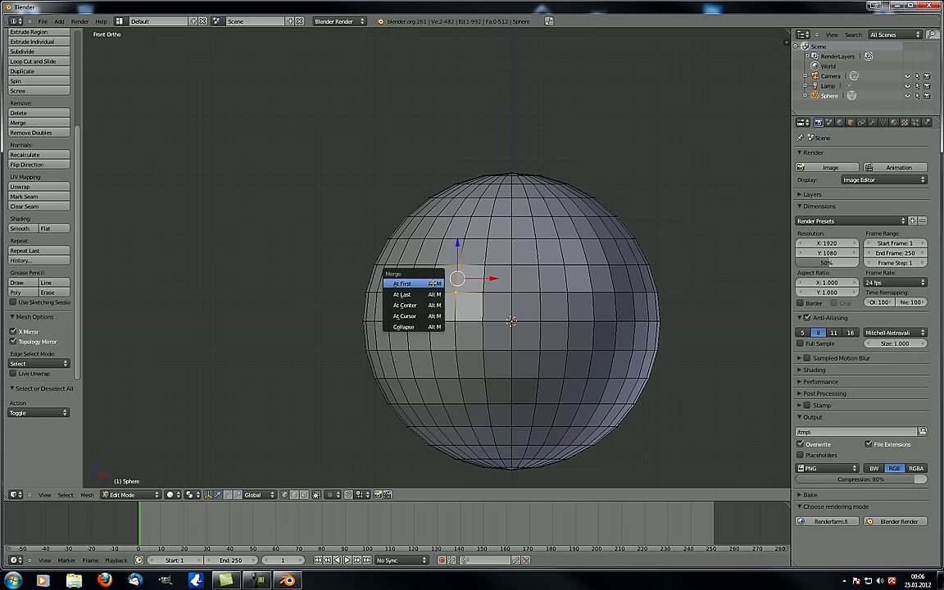
{"action": "left_click", "coordinate": [404, 306]}
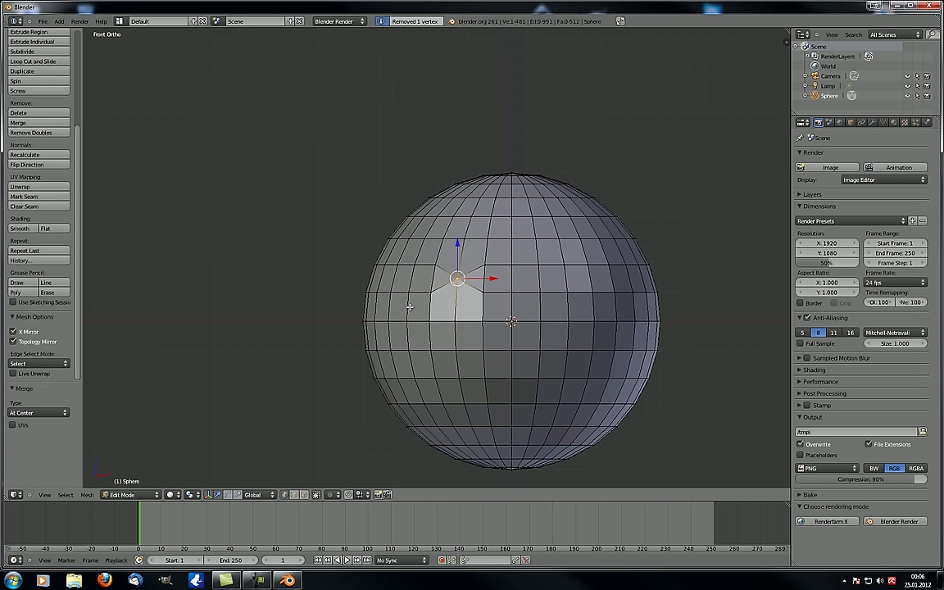
Step: Merge the matching pair of vertices on the right half of the sphere's front at their center
{"action": "right_click", "coordinate": [561, 266]}
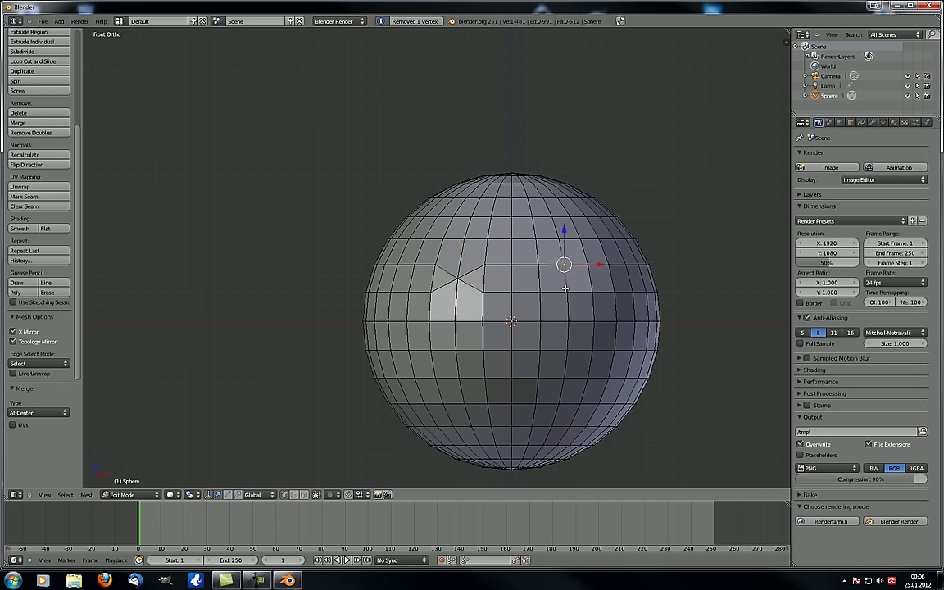
{"action": "right_click", "coordinate": [561, 288], "text": "shift"}
{"action": "key", "text": "alt+m"}
{"action": "left_click", "coordinate": [560, 286]}
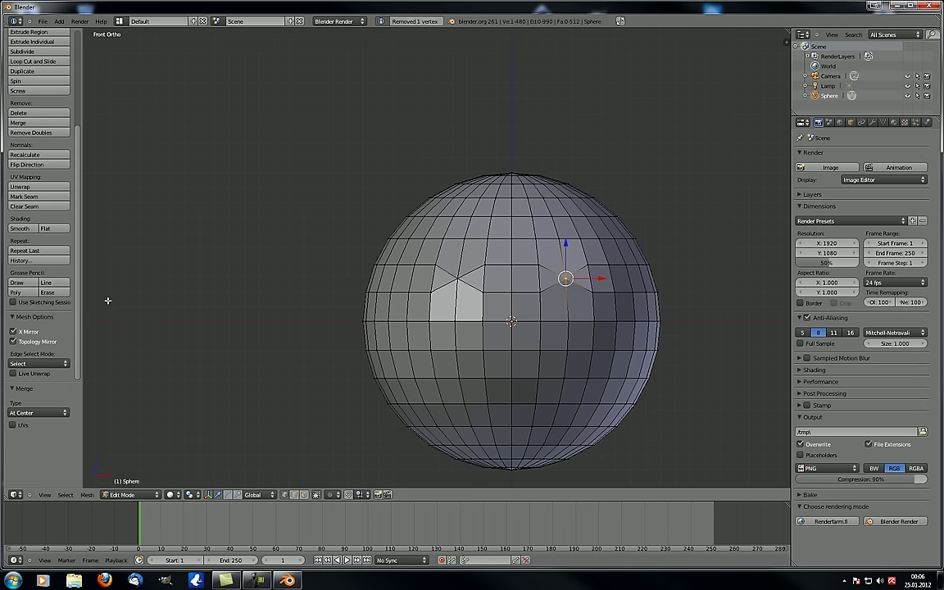
Step: Try moving the merged right-side vertex and several vertices on the sphere's left half with Topology Mirror on
{"action": "key", "text": "g"}
{"action": "right_click", "coordinate": [437, 354]}
{"action": "right_click_drag", "start_coordinate": [385, 299], "coordinate": [374, 305]}
{"action": "right_click", "coordinate": [364, 323]}
{"action": "right_click_drag", "start_coordinate": [432, 361], "coordinate": [399, 407]}
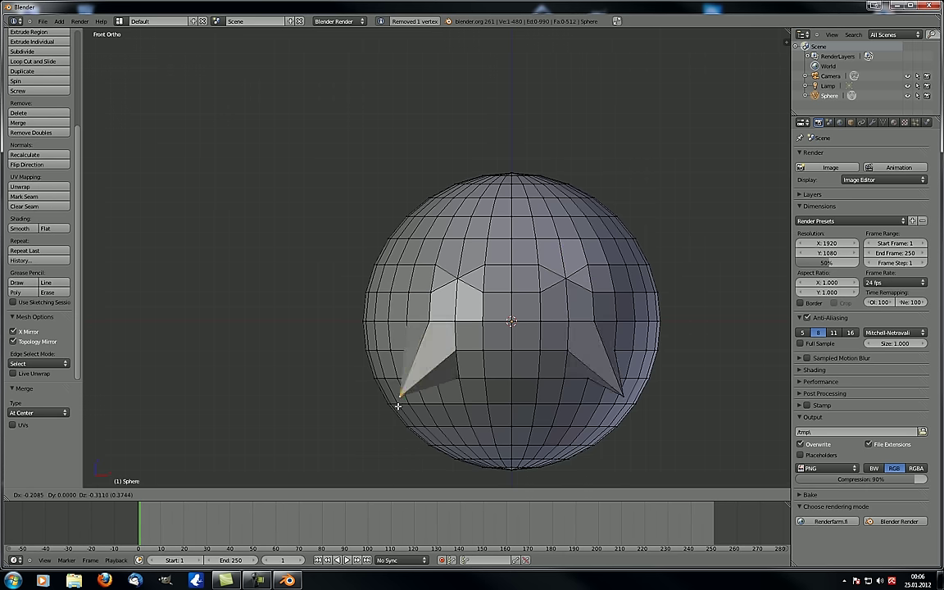
{"action": "right_click", "coordinate": [399, 406]}
{"action": "right_click_drag", "start_coordinate": [457, 226], "coordinate": [402, 232]}
{"action": "right_click", "coordinate": [395, 229]}
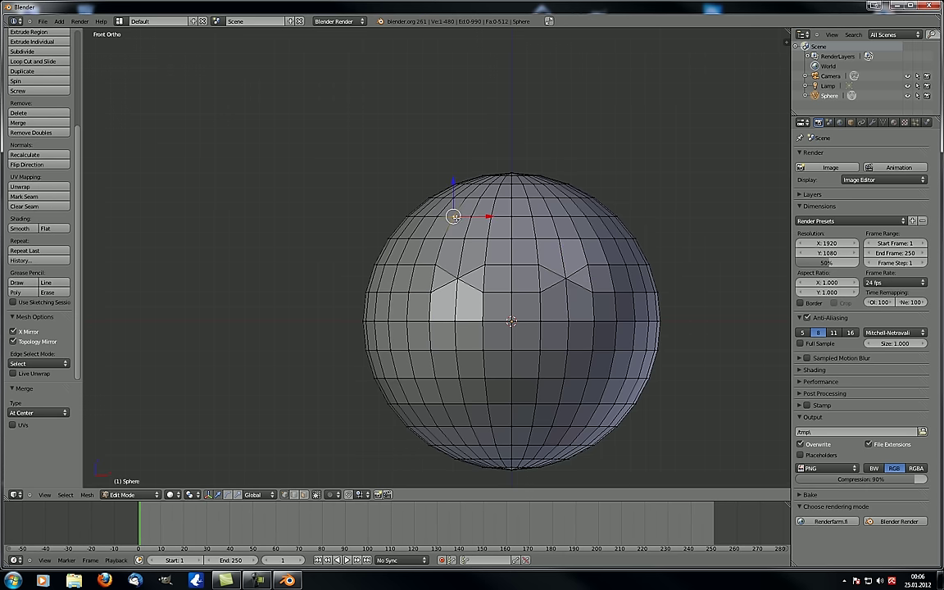
Step: Select individual vertices down the sphere's left side one after another to compare their surrounding topology
{"action": "middle_click_drag", "start_coordinate": [429, 257], "coordinate": [475, 291]}
{"action": "scroll", "coordinate": [459, 275], "scroll_direction": "up", "scroll_amount": 3}
{"action": "scroll", "coordinate": [476, 291], "scroll_direction": "down", "scroll_amount": 1}
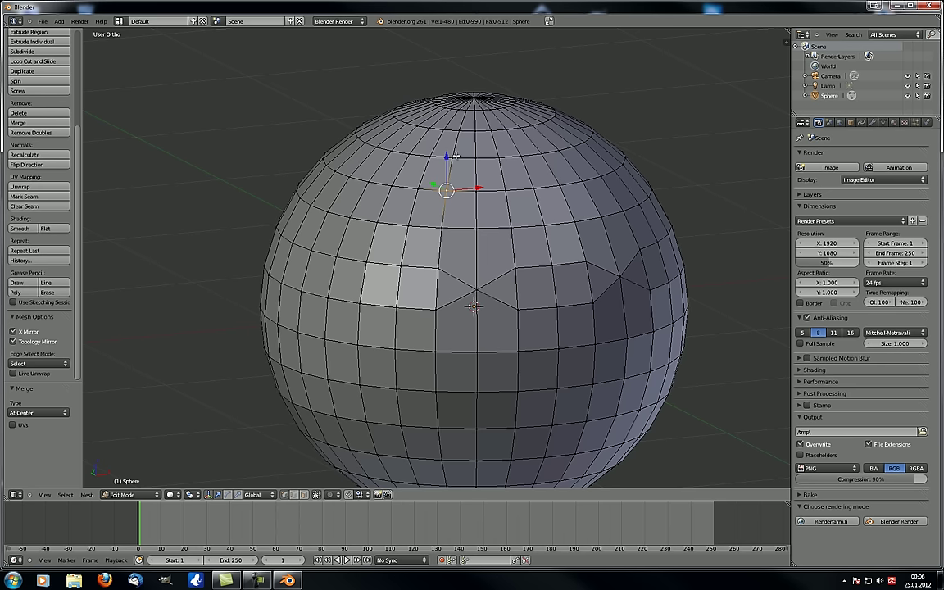
{"action": "right_click", "coordinate": [365, 305]}
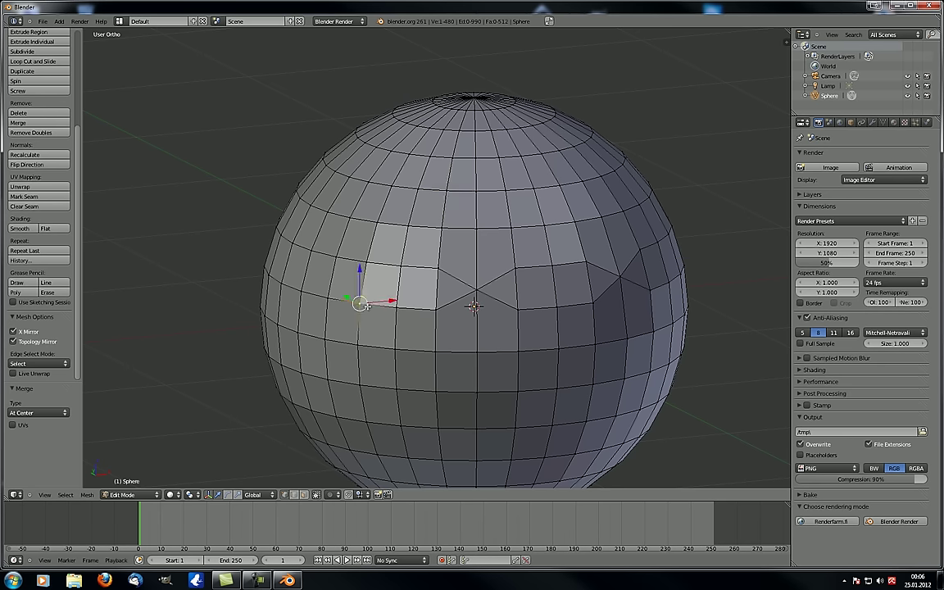
{"action": "right_click", "coordinate": [359, 345]}
{"action": "right_click", "coordinate": [362, 388]}
{"action": "right_click", "coordinate": [395, 390]}
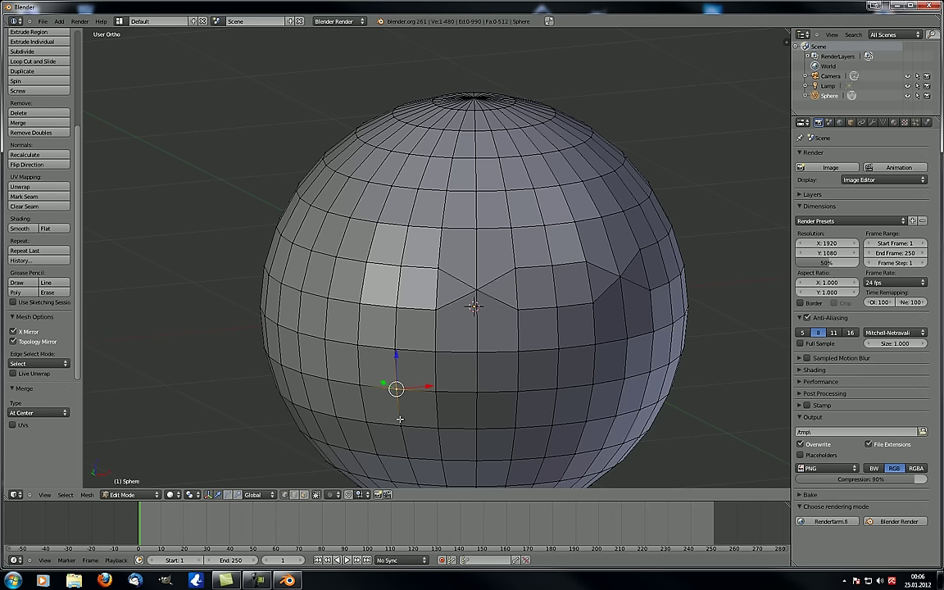
{"action": "right_click", "coordinate": [398, 424]}
{"action": "right_click", "coordinate": [368, 424]}
Step: Select the merged vertices on both halves of the sphere and examine the edges and neighbouring vertices around them
{"action": "middle_click_drag", "start_coordinate": [443, 350], "coordinate": [428, 336]}
{"action": "middle_click_drag", "start_coordinate": [480, 318], "coordinate": [460, 288], "text": "shift"}
{"action": "scroll", "coordinate": [459, 286], "scroll_direction": "down", "scroll_amount": 1}
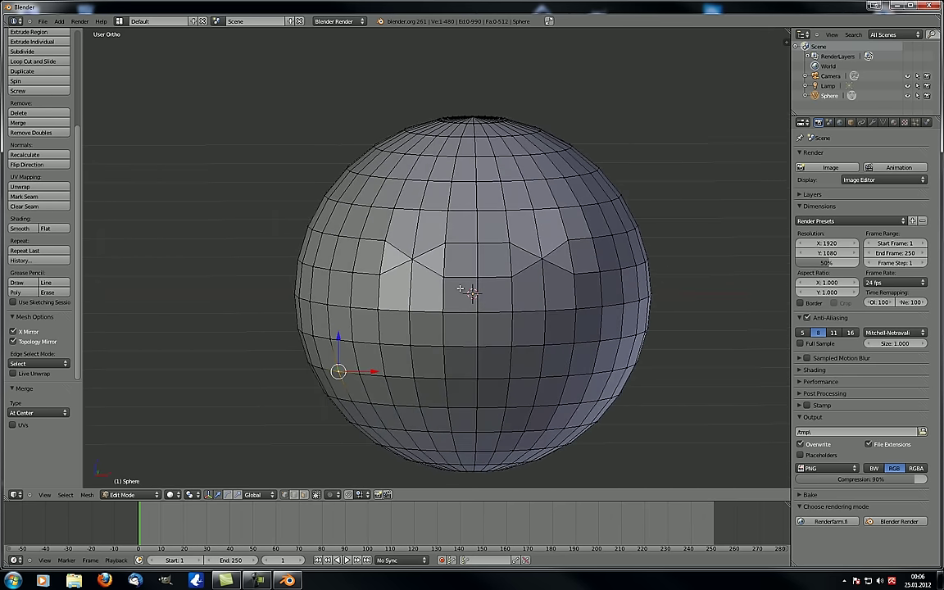
{"action": "right_click", "coordinate": [540, 260]}
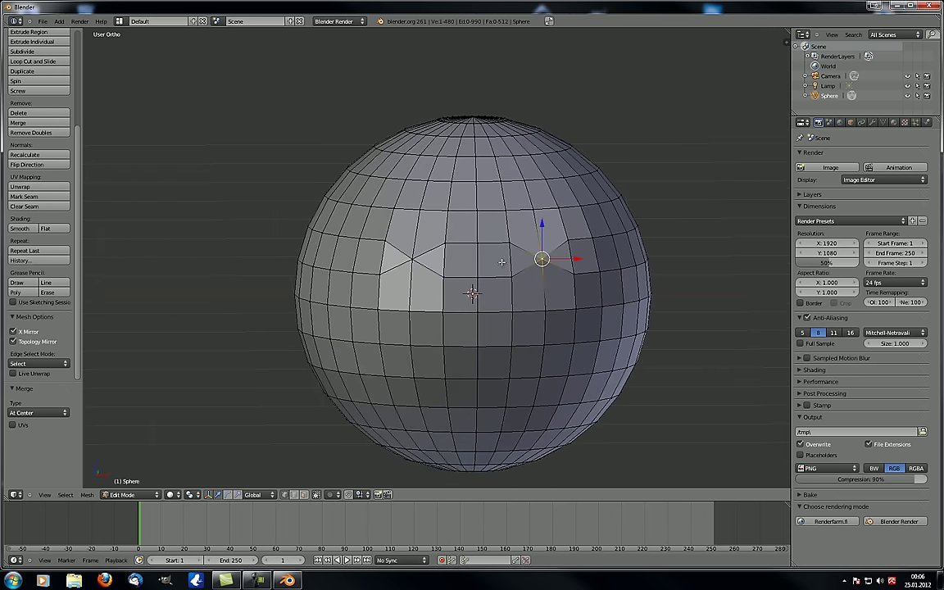
{"action": "left_click", "coordinate": [12, 331]}
{"action": "right_click", "coordinate": [413, 259]}
{"action": "right_click", "coordinate": [542, 259]}
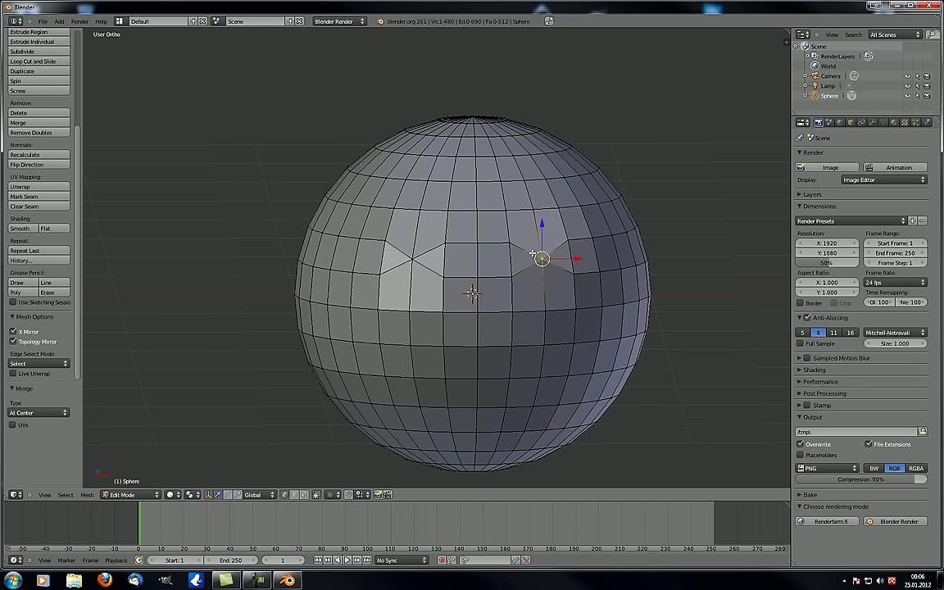
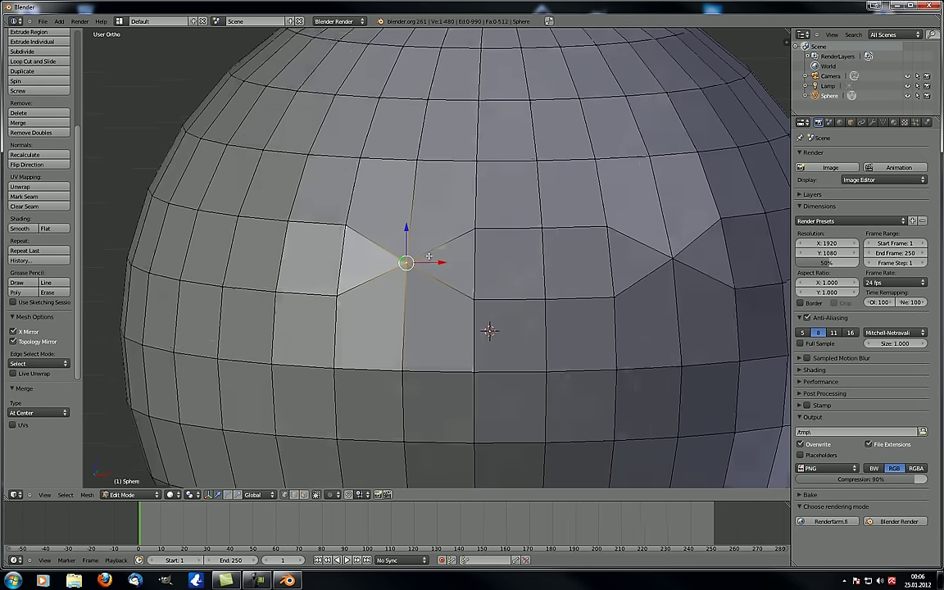
{"action": "right_click", "coordinate": [434, 210], "text": "shift"}
{"action": "right_click", "coordinate": [443, 286], "text": "shift"}
{"action": "right_click", "coordinate": [416, 262]}
{"action": "scroll", "coordinate": [506, 278], "scroll_direction": "down", "scroll_amount": 5}
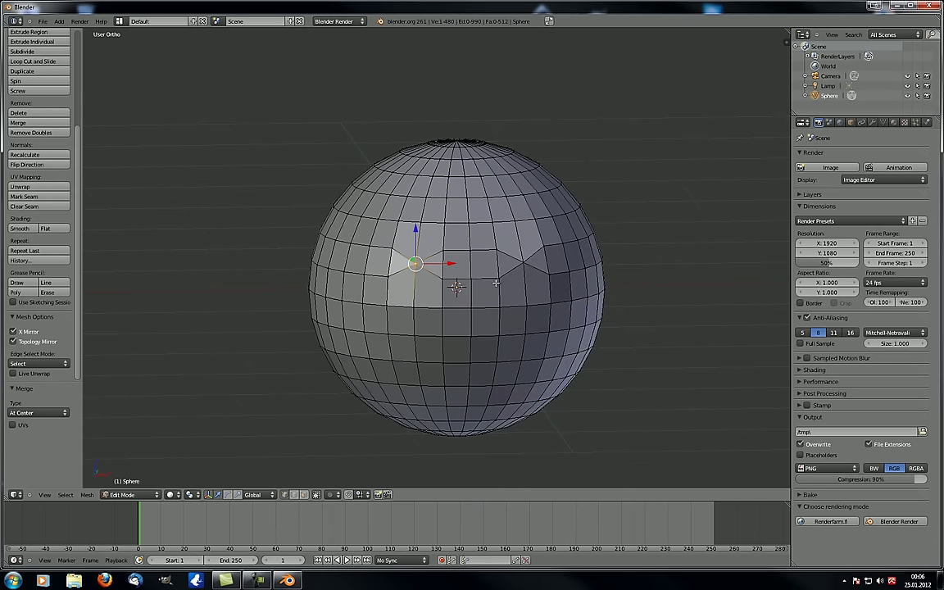
Step: Leave Edit Mode and delete the UV sphere
{"action": "key", "text": "Tab"}
{"action": "key", "text": "x"}
{"action": "left_click", "coordinate": [495, 287]}
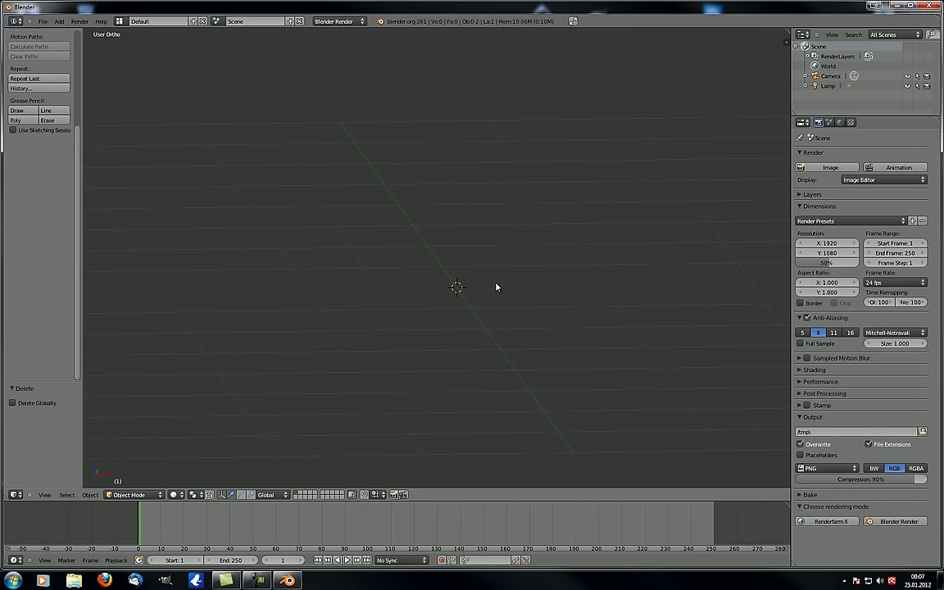
Step: Add a Monkey mesh to the scene and enter Edit Mode on it
{"action": "key", "text": "shift+a"}
{"action": "mouse_move", "coordinate": [497, 283]}
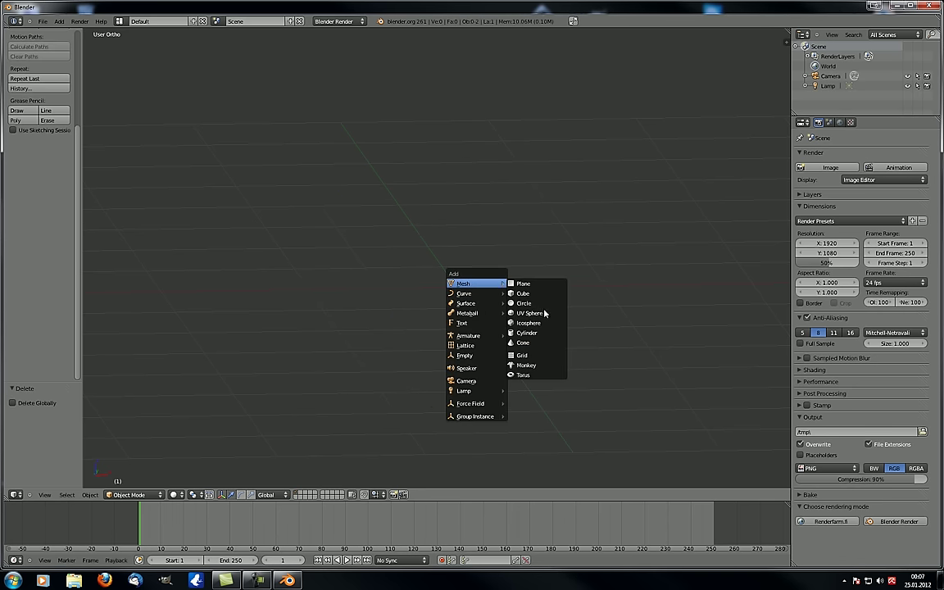
{"action": "left_click", "coordinate": [528, 365]}
{"action": "key", "text": "Tab"}
Step: Enable X Mirror and Topology Mirror for the Monkey mesh
{"action": "middle_click_drag", "start_coordinate": [461, 216], "coordinate": [457, 344]}
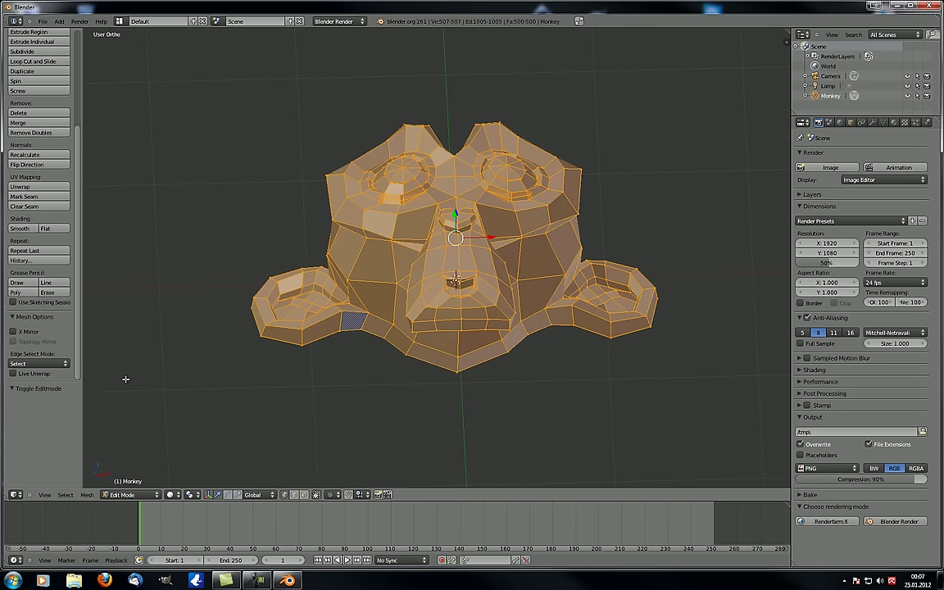
{"action": "left_click", "coordinate": [13, 332]}
{"action": "left_click", "coordinate": [13, 342]}
Step: Try moving a vertex on the monkey's nose bridge and one below its left-hand eye with Topology Mirror on
{"action": "middle_click_drag", "start_coordinate": [436, 190], "coordinate": [476, 230]}
{"action": "scroll", "coordinate": [476, 230], "scroll_direction": "up", "scroll_amount": 3}
{"action": "right_click_drag", "start_coordinate": [489, 210], "coordinate": [594, 153]}
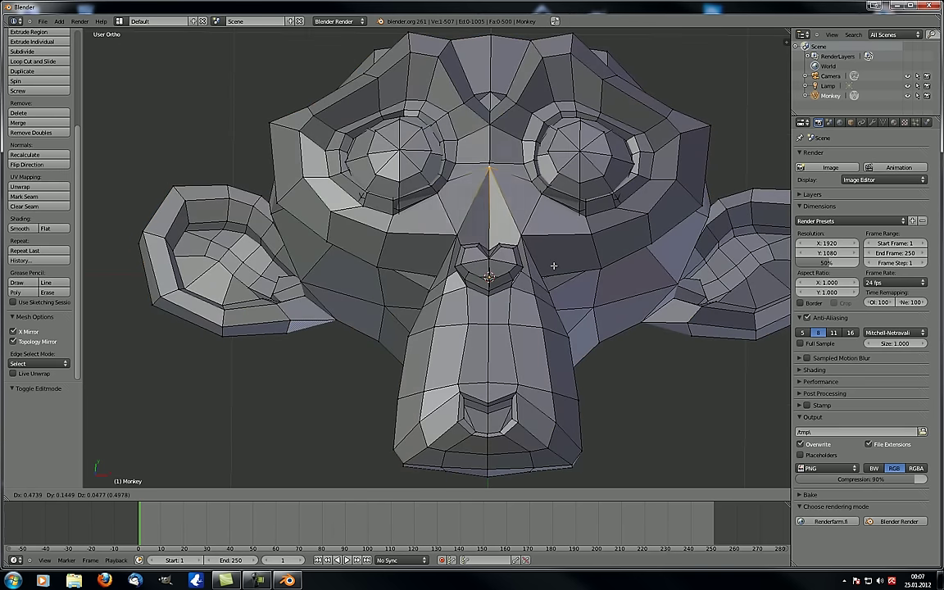
{"action": "right_click", "coordinate": [483, 197]}
{"action": "right_click_drag", "start_coordinate": [383, 233], "coordinate": [299, 234]}
{"action": "right_click", "coordinate": [320, 227]}
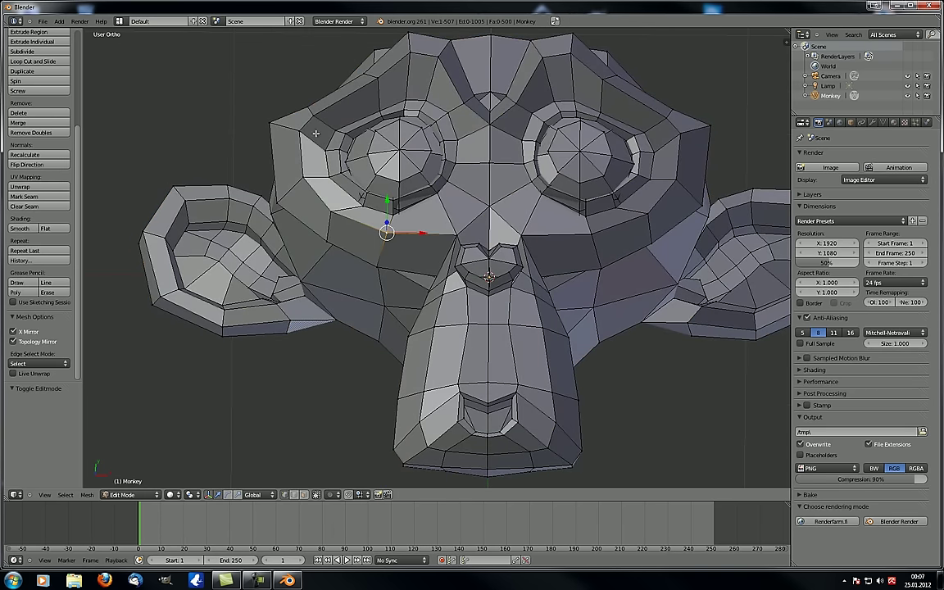
Step: Try moving vertices along the outer left edge and upper left of the monkey's head with mirroring on
{"action": "key", "text": "g"}
{"action": "right_click", "coordinate": [277, 129]}
{"action": "right_click_drag", "start_coordinate": [300, 131], "coordinate": [201, 143]}
{"action": "right_click", "coordinate": [221, 149]}
{"action": "right_click", "coordinate": [366, 75]}
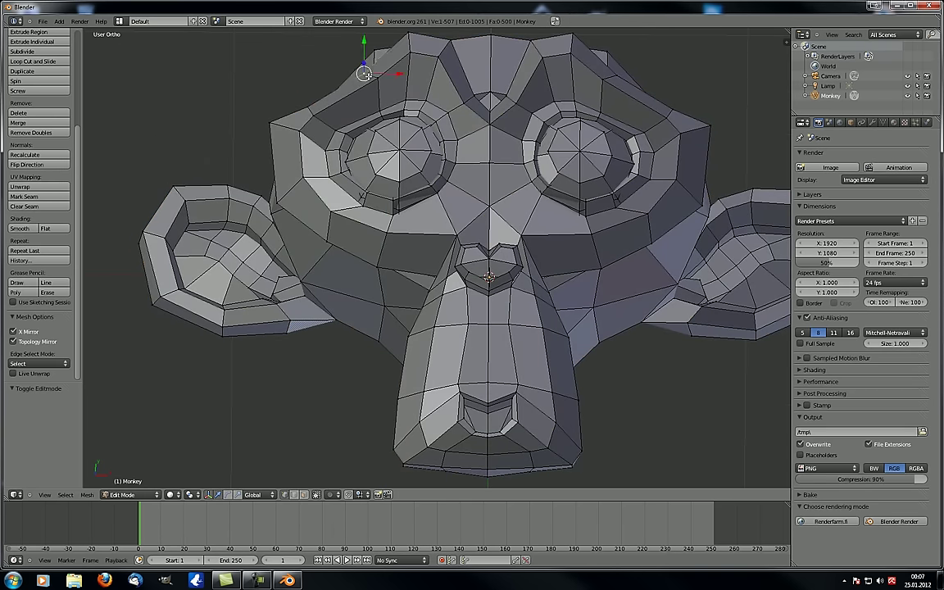
{"action": "right_click_drag", "start_coordinate": [367, 75], "coordinate": [278, 51]}
{"action": "right_click", "coordinate": [310, 65]}
Step: Leave Edit Mode and delete the Monkey mesh
{"action": "middle_click_drag", "start_coordinate": [404, 168], "coordinate": [331, 211]}
{"action": "key", "text": "Tab"}
{"action": "key", "text": "x"}
{"action": "left_click", "coordinate": [333, 213]}
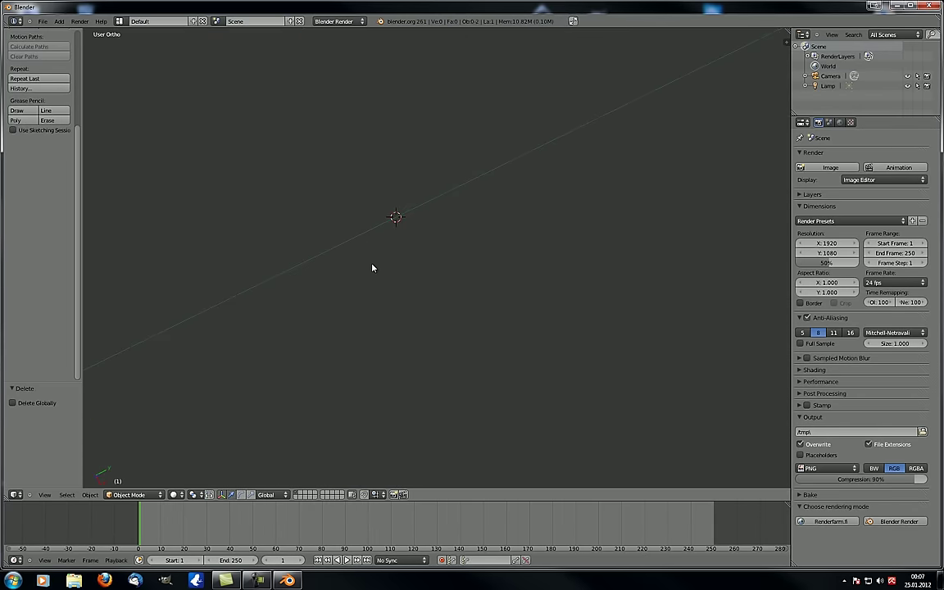
Step: Switch to the front view and add an icosphere with 2 subdivisions and size 1.000 at the origin
{"action": "key", "text": "KP_1"}
{"action": "left_click", "coordinate": [459, 434]}
{"action": "left_click", "coordinate": [429, 310]}
{"action": "key", "text": "shift+a"}
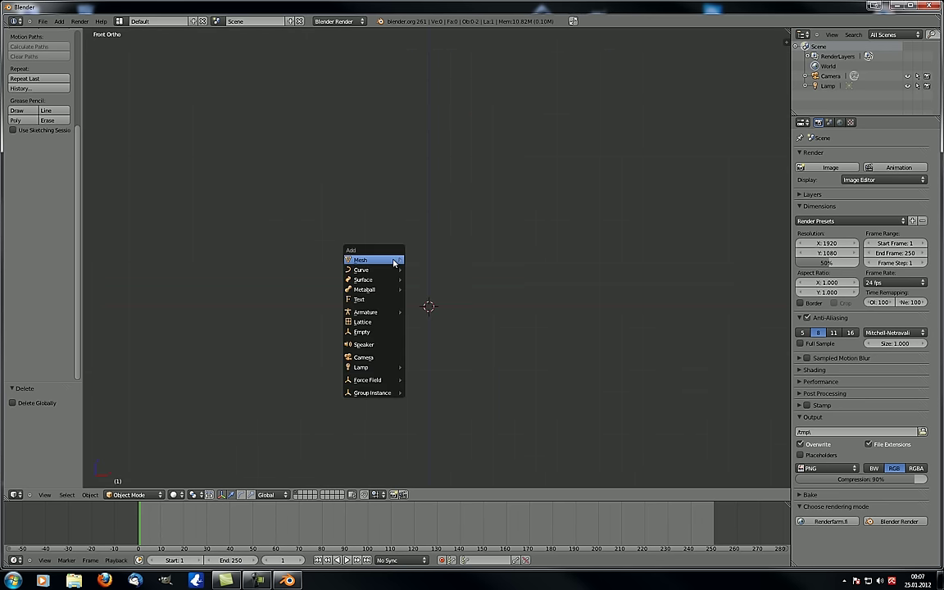
{"action": "mouse_move", "coordinate": [403, 260]}
{"action": "left_click", "coordinate": [432, 299]}
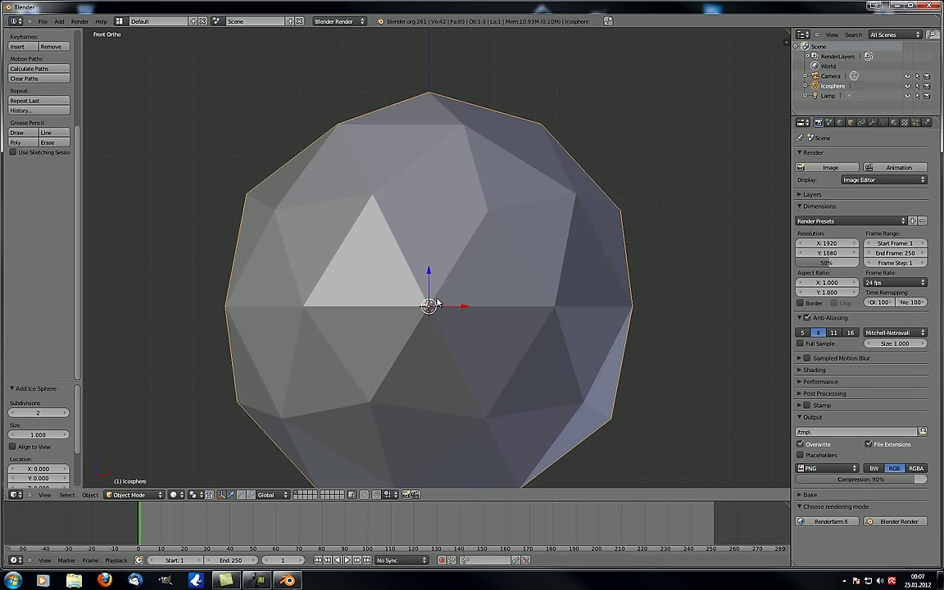
{"action": "scroll", "coordinate": [430, 221], "scroll_direction": "down", "scroll_amount": 2}
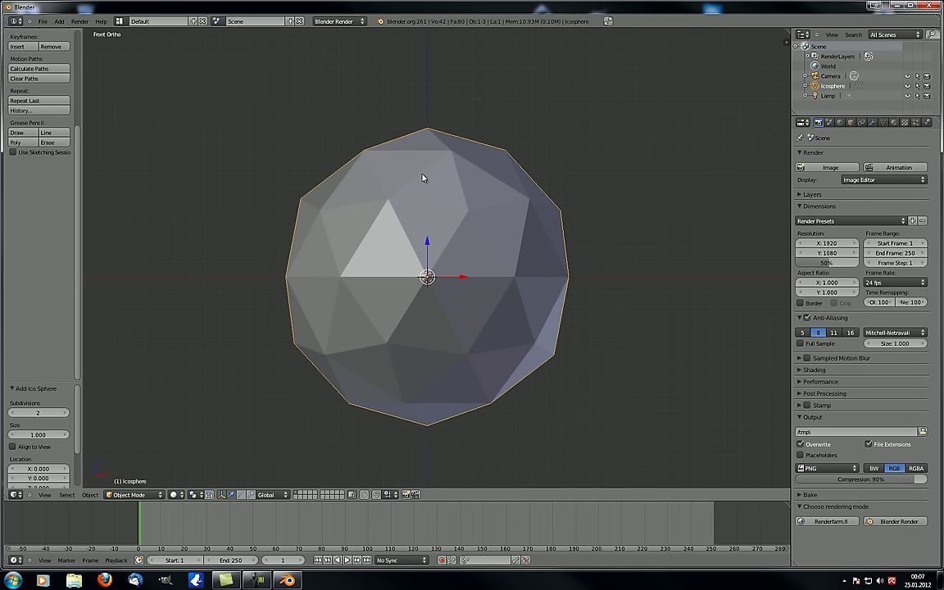
{"action": "scroll", "coordinate": [442, 201], "scroll_direction": "up", "scroll_amount": 1}
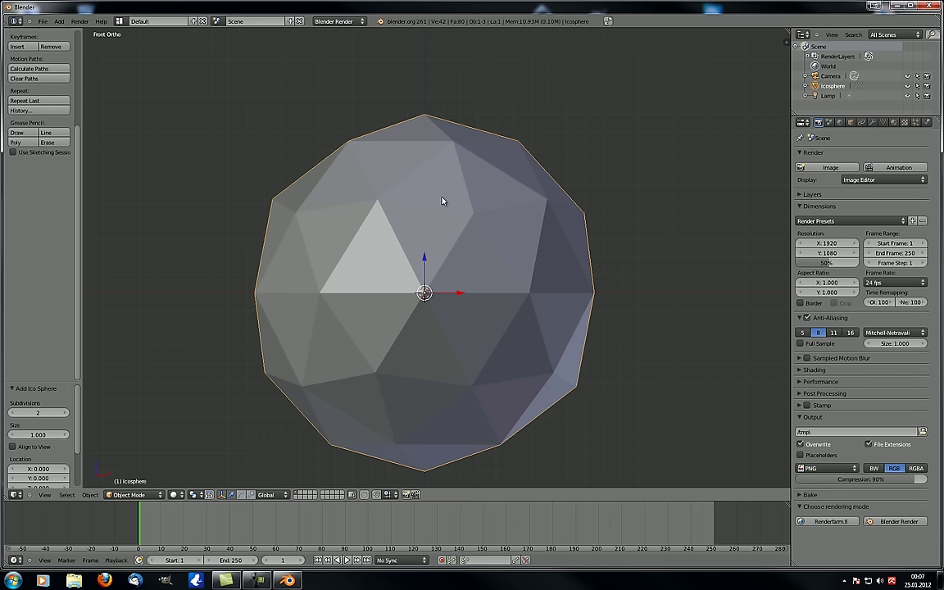
Step: Enter Edit Mode on the icosphere, enable X Mirror and Topology Mirror, and deselect all its vertices
{"action": "key", "text": "Tab"}
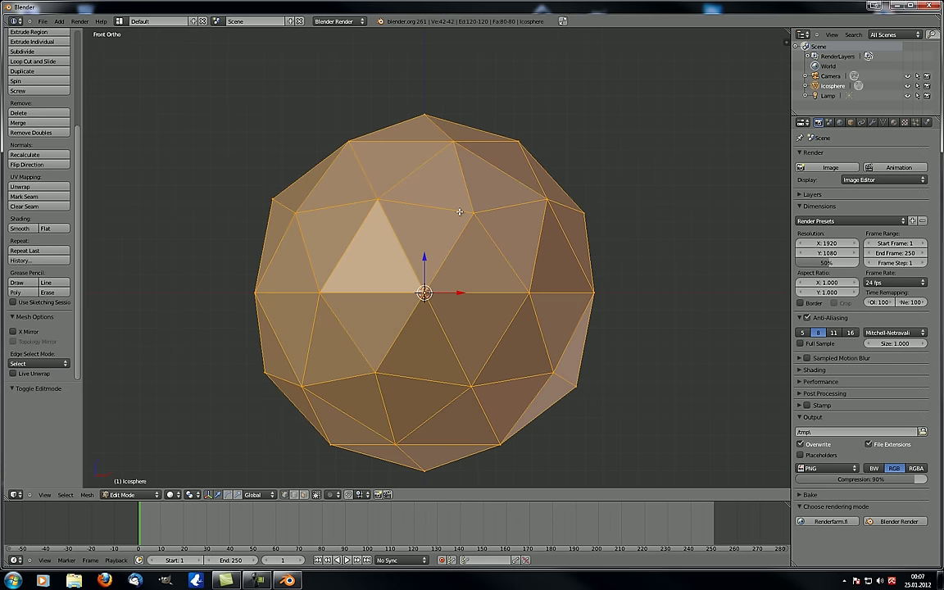
{"action": "left_click", "coordinate": [13, 330]}
{"action": "left_click", "coordinate": [13, 341]}
{"action": "key", "text": "a"}
Step: Select individual icosphere vertices one after another from several angles to compare how many edges meet at each
{"action": "right_click", "coordinate": [318, 293]}
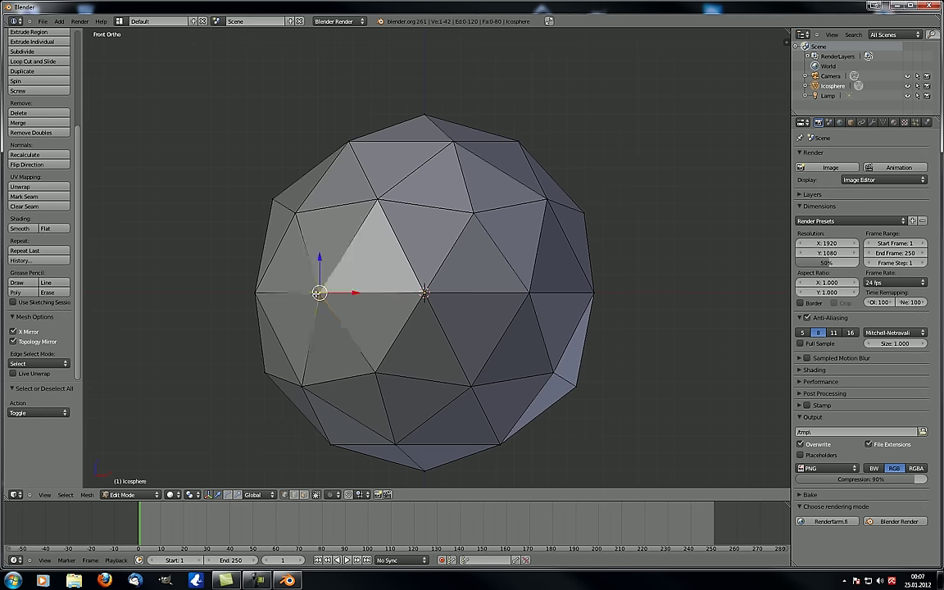
{"action": "right_click", "coordinate": [498, 212]}
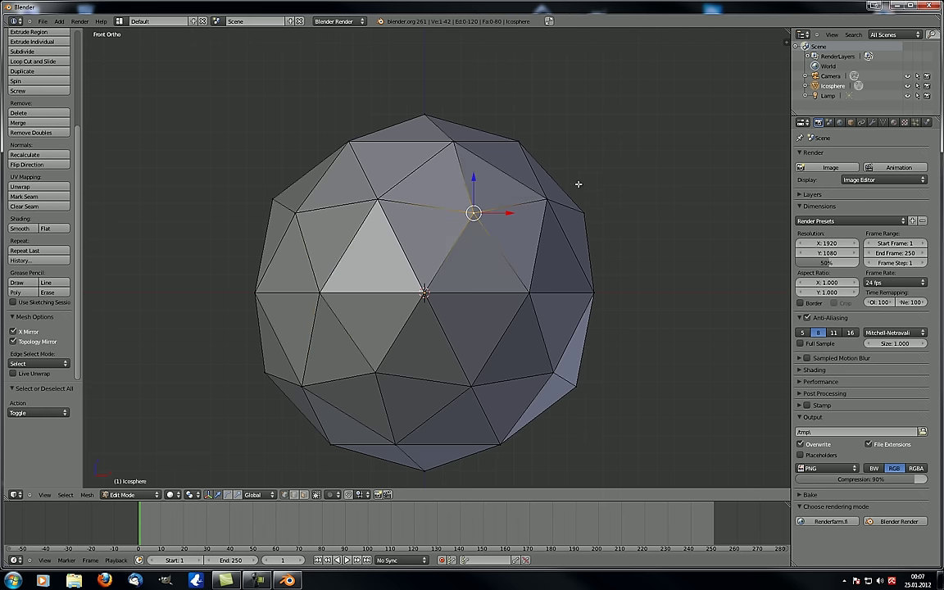
{"action": "middle_click_drag", "start_coordinate": [455, 156], "coordinate": [443, 199]}
{"action": "right_click", "coordinate": [455, 107]}
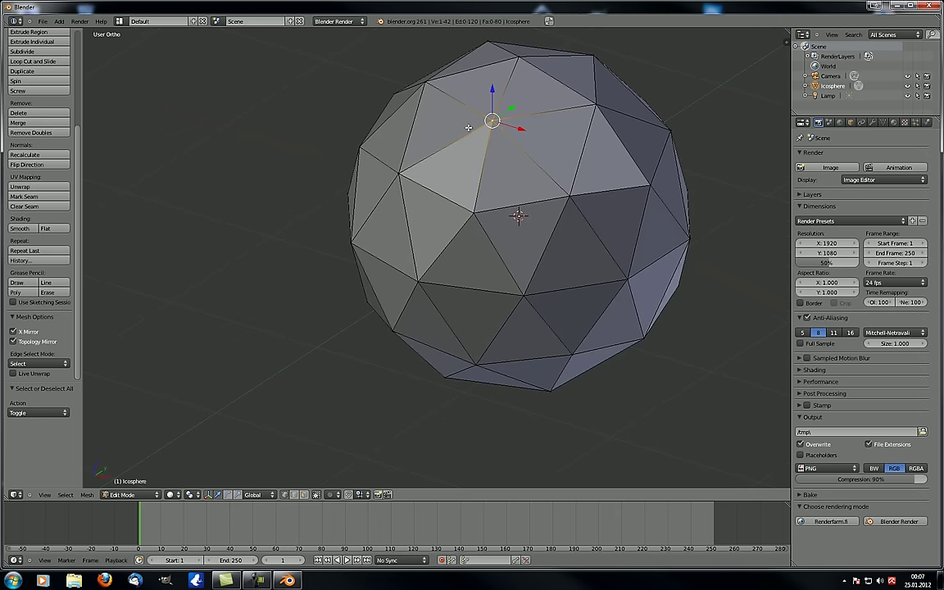
{"action": "right_click", "coordinate": [395, 166]}
{"action": "middle_click_drag", "start_coordinate": [299, 153], "coordinate": [473, 202]}
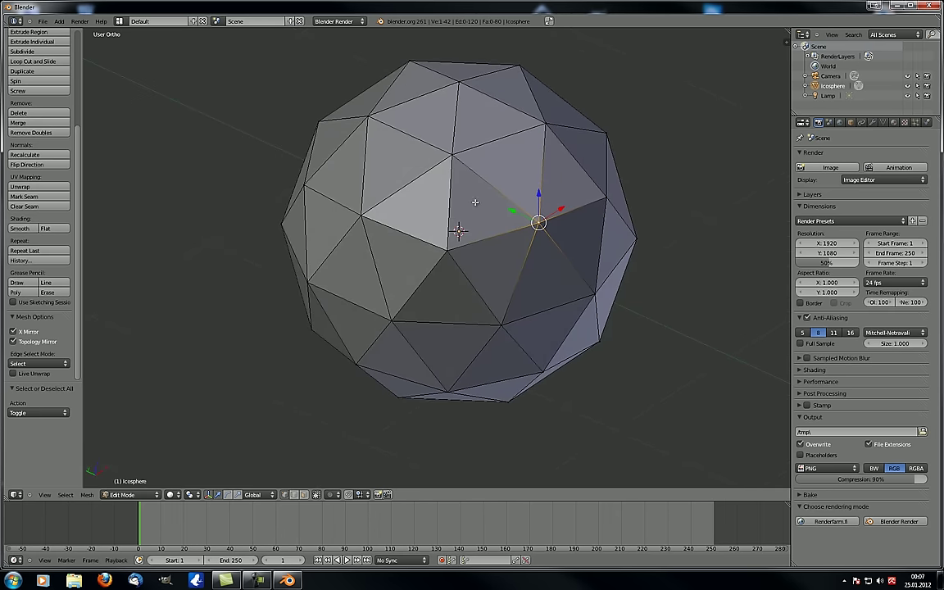
{"action": "right_click", "coordinate": [454, 157]}
{"action": "right_click", "coordinate": [448, 255]}
{"action": "middle_click_drag", "start_coordinate": [446, 252], "coordinate": [433, 215]}
{"action": "right_click", "coordinate": [453, 205]}
{"action": "right_click", "coordinate": [405, 273]}
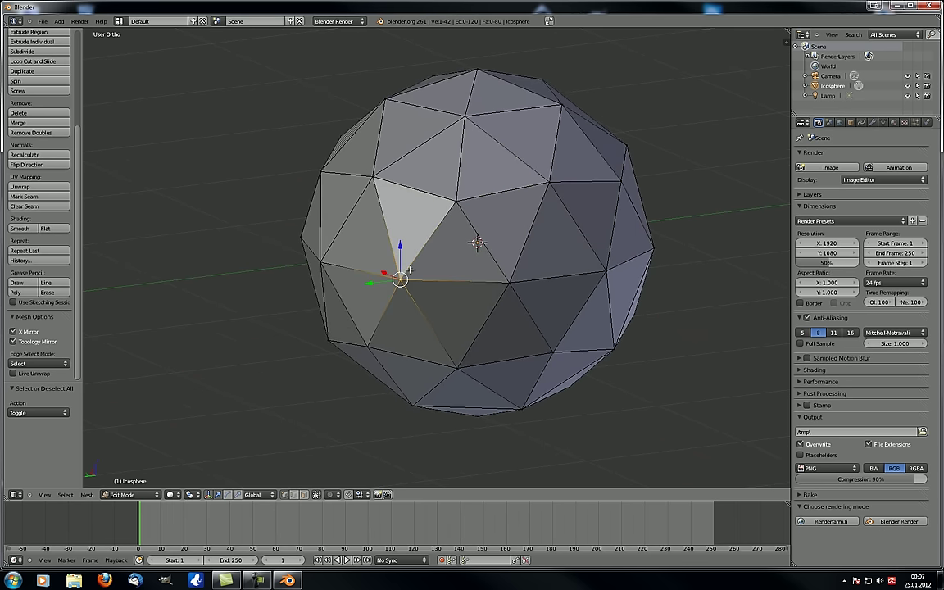
{"action": "mouse_move", "coordinate": [405, 277]}
{"action": "middle_mouse_down"}
{"action": "mouse_move", "coordinate": [423, 252]}
{"action": "mouse_move", "coordinate": [402, 283]}
{"action": "middle_mouse_up"}
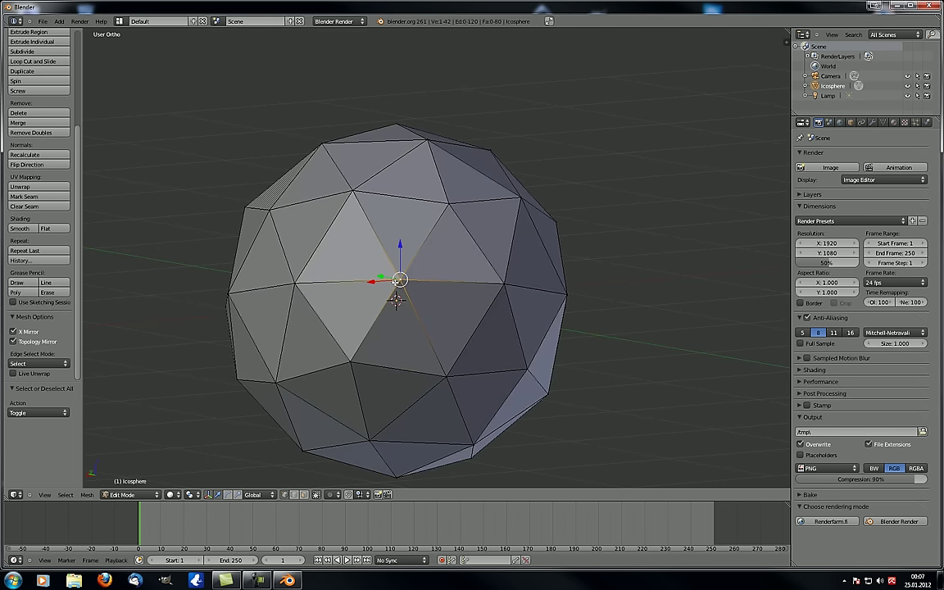
{"action": "scroll", "coordinate": [393, 270], "scroll_direction": "up", "scroll_amount": 4}
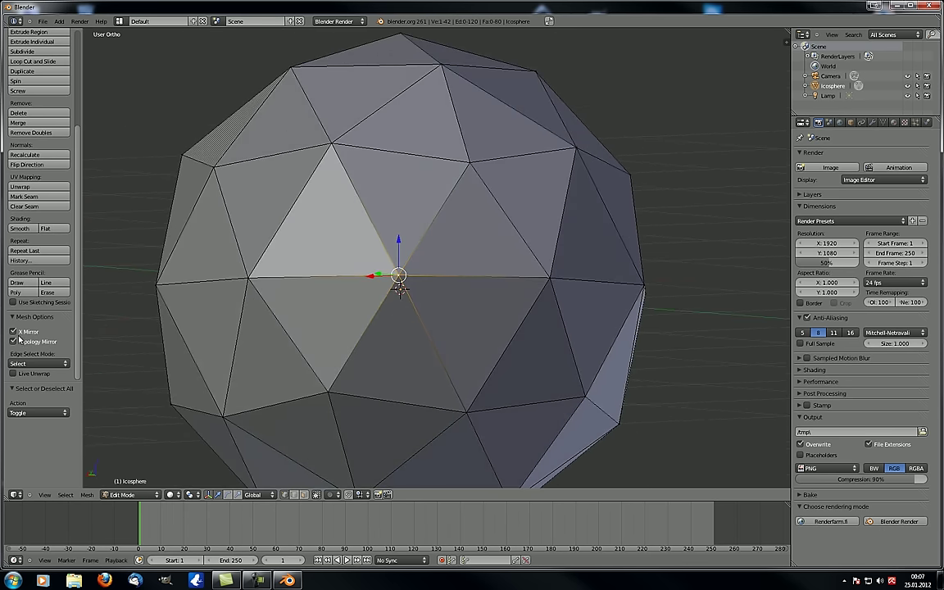
Step: Turn Topology Mirror on for the icosphere and off again while inspecting the edges around the selected vertex from several angles
{"action": "middle_click_drag", "start_coordinate": [443, 260], "coordinate": [494, 287]}
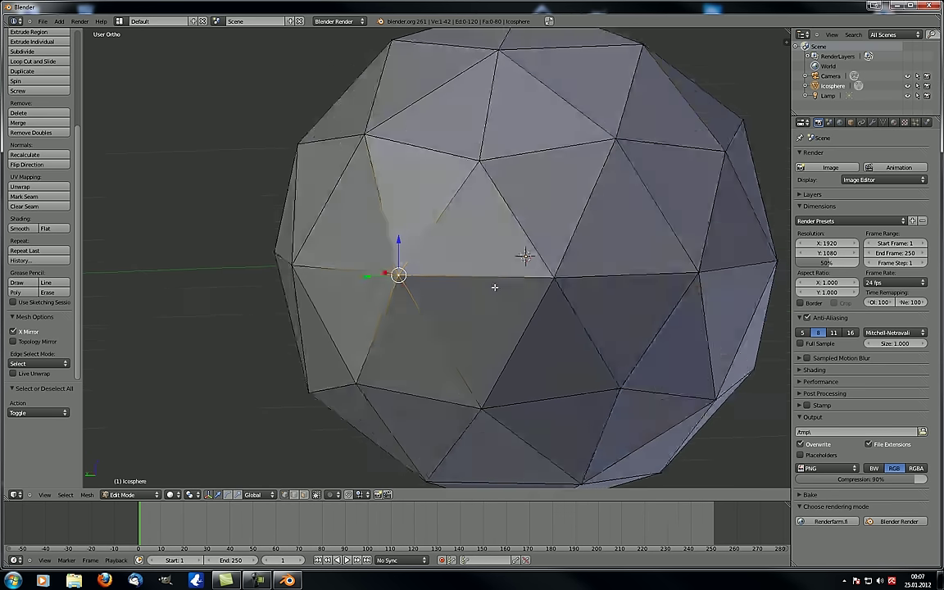
{"action": "scroll", "coordinate": [397, 281], "scroll_direction": "down", "scroll_amount": 2}
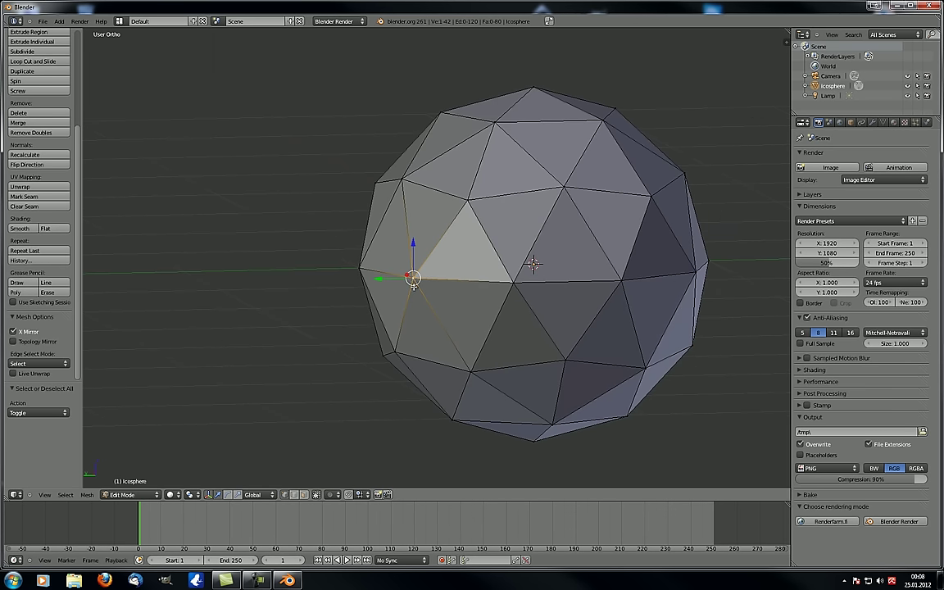
{"action": "left_click", "coordinate": [14, 342]}
{"action": "middle_click_drag", "start_coordinate": [416, 303], "coordinate": [399, 290]}
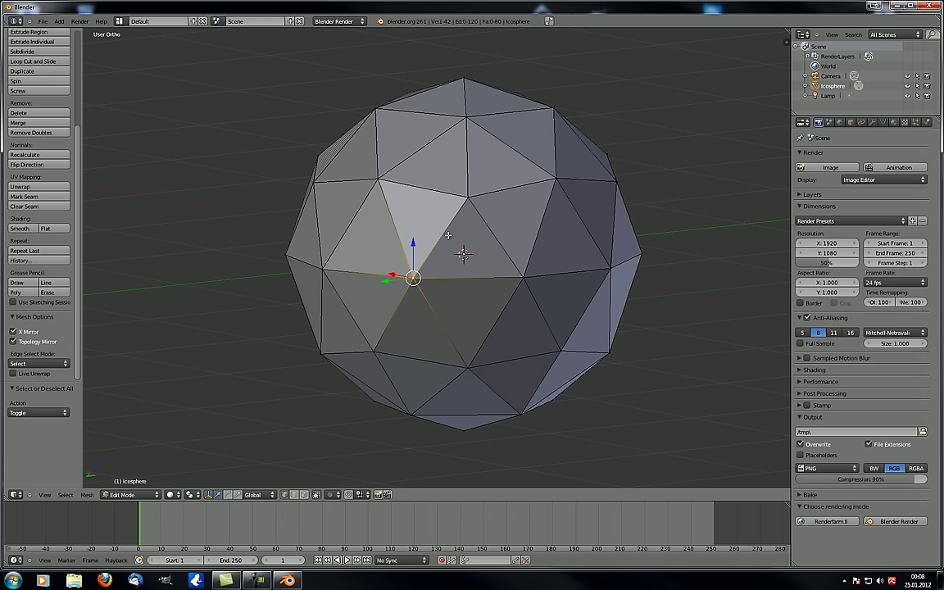
{"action": "middle_click_drag", "start_coordinate": [404, 211], "coordinate": [438, 281]}
{"action": "middle_click_drag", "start_coordinate": [391, 251], "coordinate": [523, 305]}
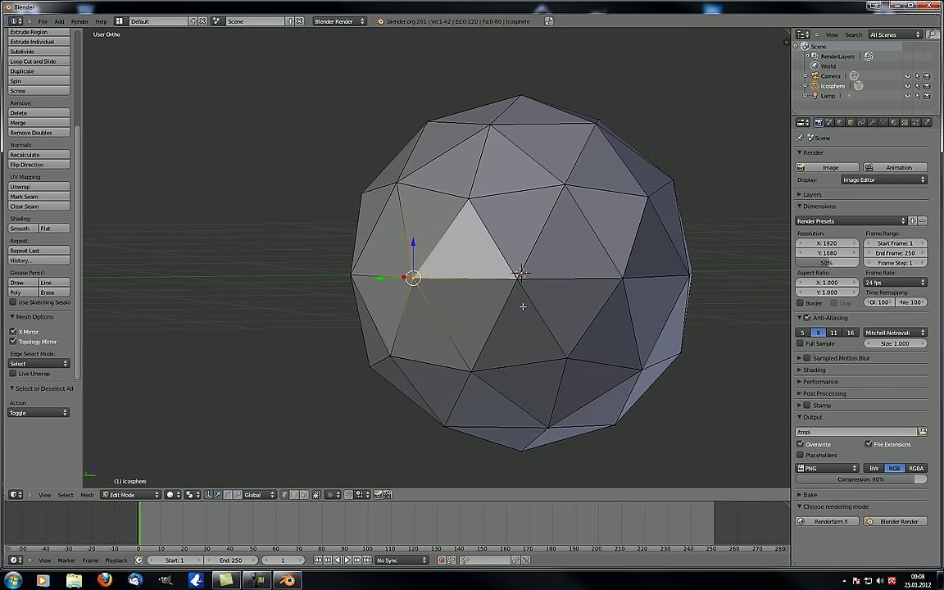
{"action": "middle_click_drag", "start_coordinate": [484, 187], "coordinate": [479, 237]}
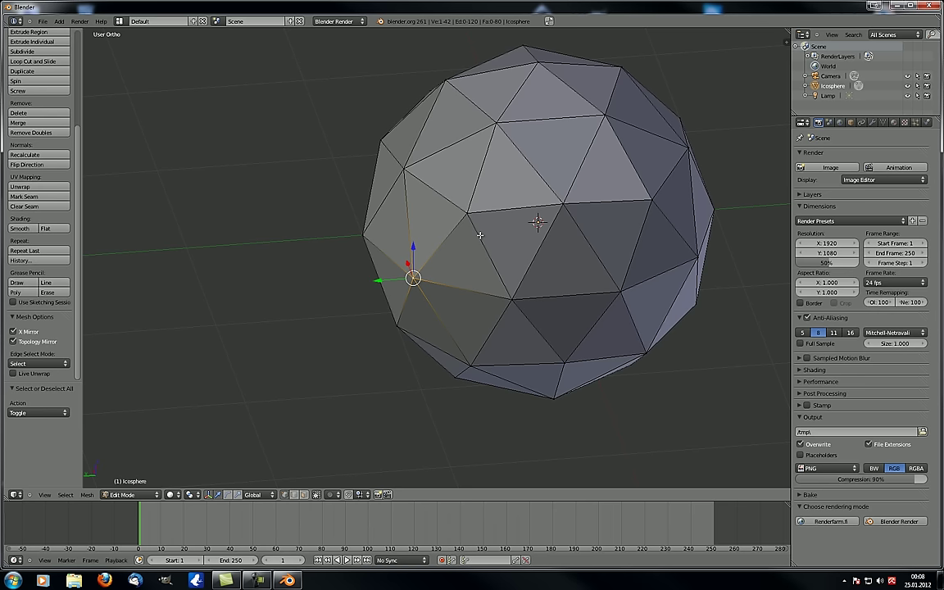
{"action": "left_click", "coordinate": [12, 342]}
{"action": "middle_click_drag", "start_coordinate": [280, 261], "coordinate": [362, 230]}
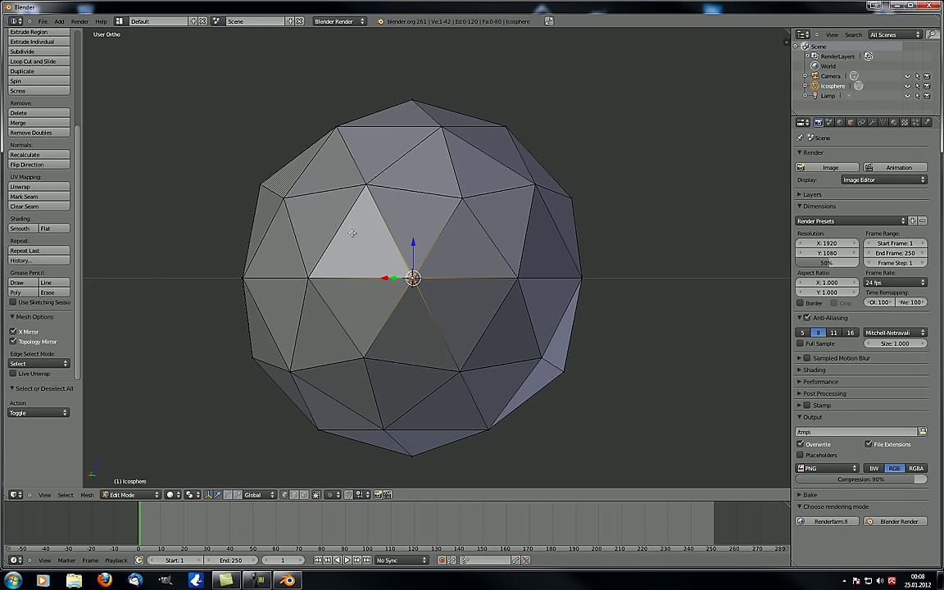
Step: Leave Edit Mode and delete the icosphere
{"action": "left_click", "coordinate": [131, 494]}
{"action": "left_click", "coordinate": [128, 485]}
{"action": "middle_click_drag", "start_coordinate": [352, 292], "coordinate": [328, 310]}
{"action": "scroll", "coordinate": [327, 309], "scroll_direction": "down", "scroll_amount": 5}
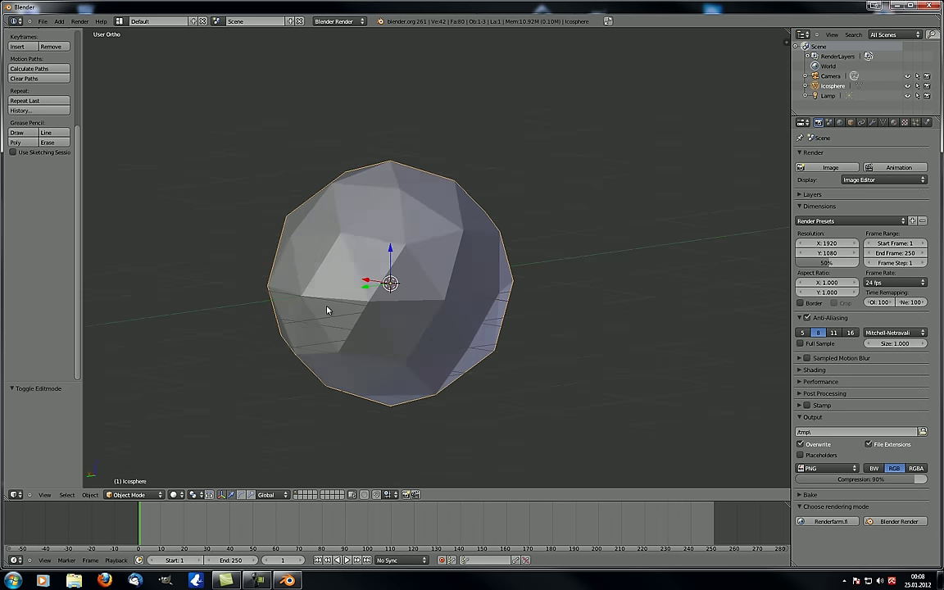
{"action": "key", "text": "x"}
{"action": "left_click", "coordinate": [326, 289]}
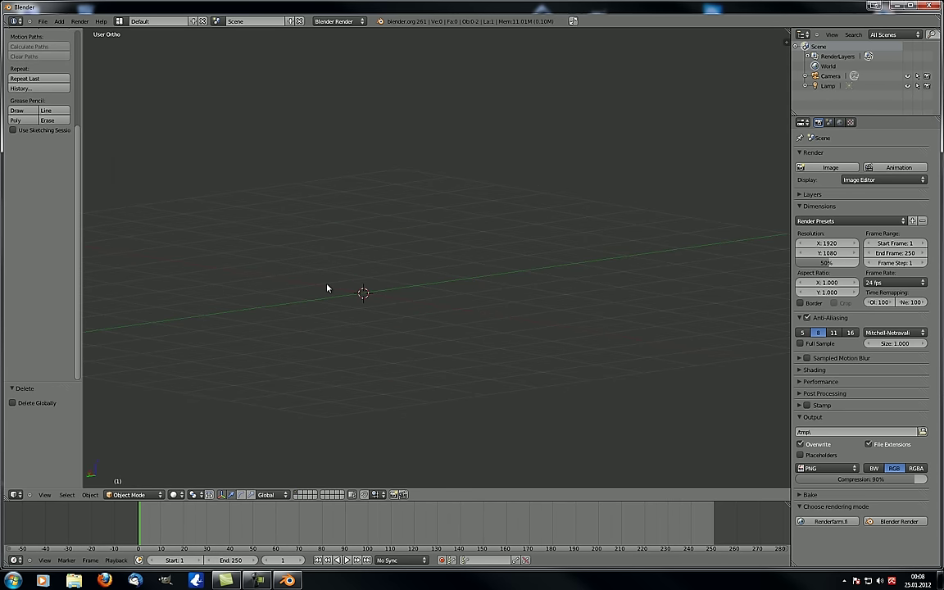
Step: Add a Monkey mesh at the origin and rotate it 45° about the X axis
{"action": "key", "text": "shift+a"}
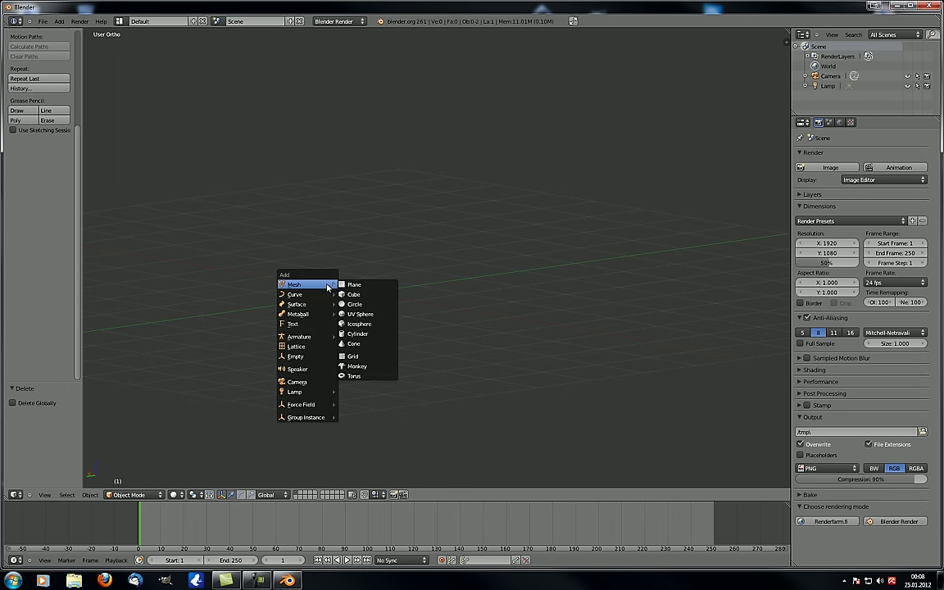
{"action": "left_click", "coordinate": [357, 366]}
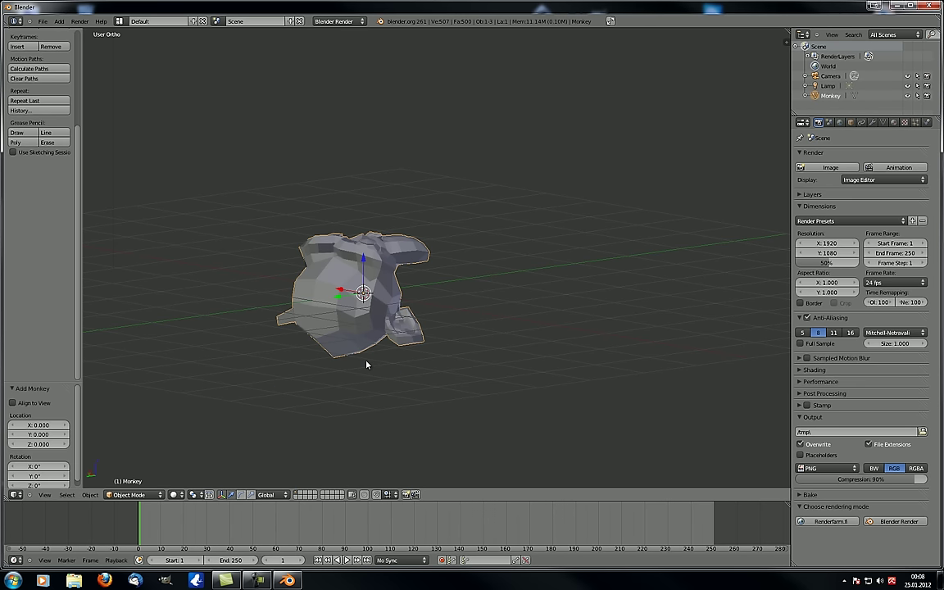
{"action": "middle_click_drag", "start_coordinate": [366, 364], "coordinate": [368, 265]}
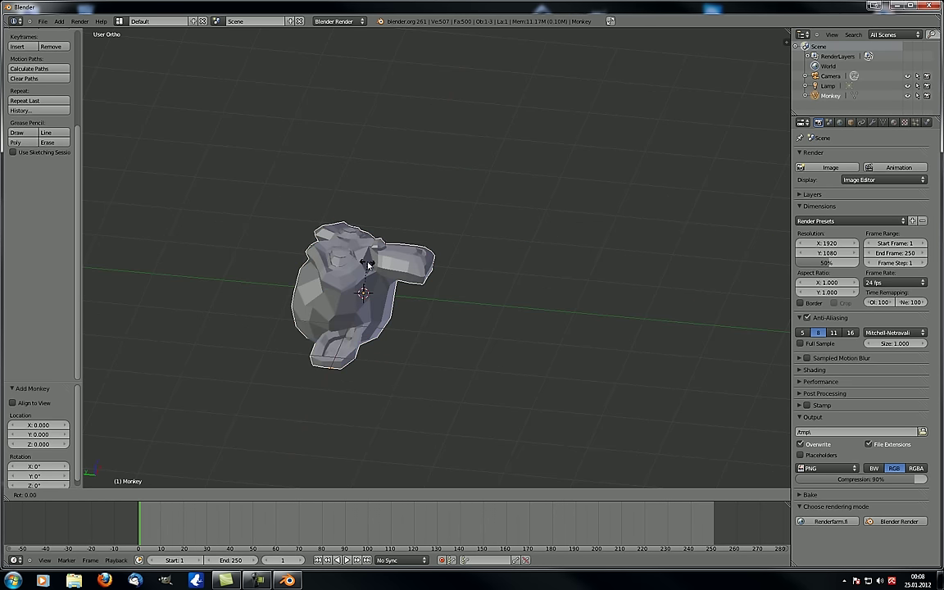
{"action": "type", "text": "rx45"}
{"action": "key", "text": "Return"}
{"action": "middle_click_drag", "start_coordinate": [471, 289], "coordinate": [427, 268]}
Step: Enter Edit Mode on the Monkey mesh and bring its face into a close view
{"action": "key", "text": "Tab"}
{"action": "middle_click_drag", "start_coordinate": [322, 277], "coordinate": [340, 239], "text": "shift"}
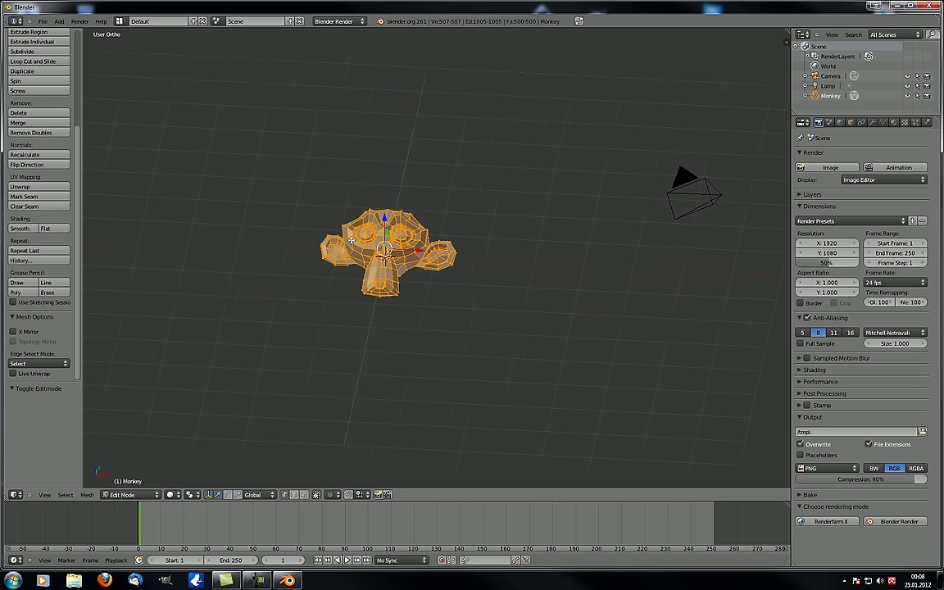
{"action": "scroll", "coordinate": [340, 249], "scroll_direction": "up", "scroll_amount": 3}
{"action": "middle_click_drag", "start_coordinate": [444, 221], "coordinate": [423, 221]}
{"action": "scroll", "coordinate": [434, 216], "scroll_direction": "up", "scroll_amount": 2}
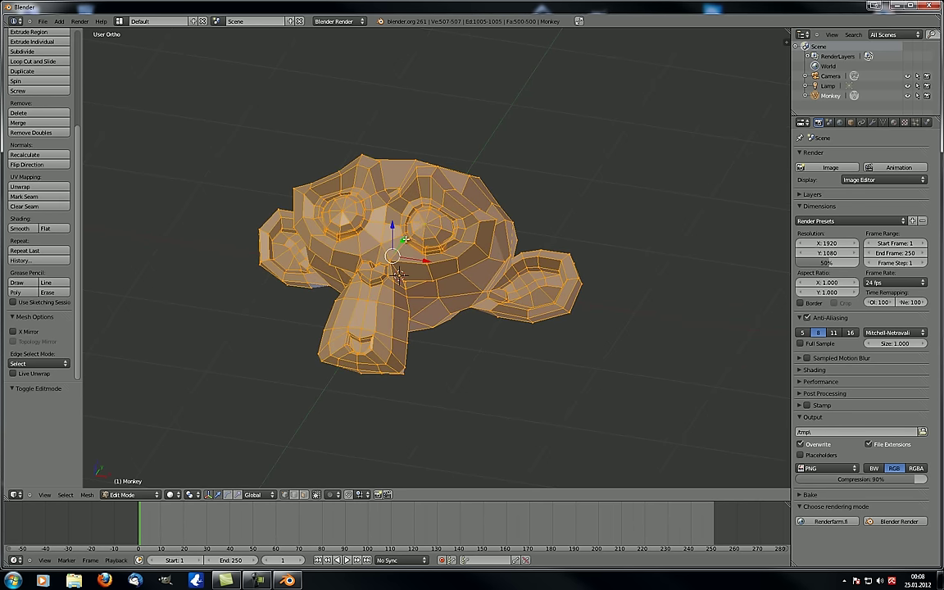
{"action": "left_click", "coordinate": [45, 495]}
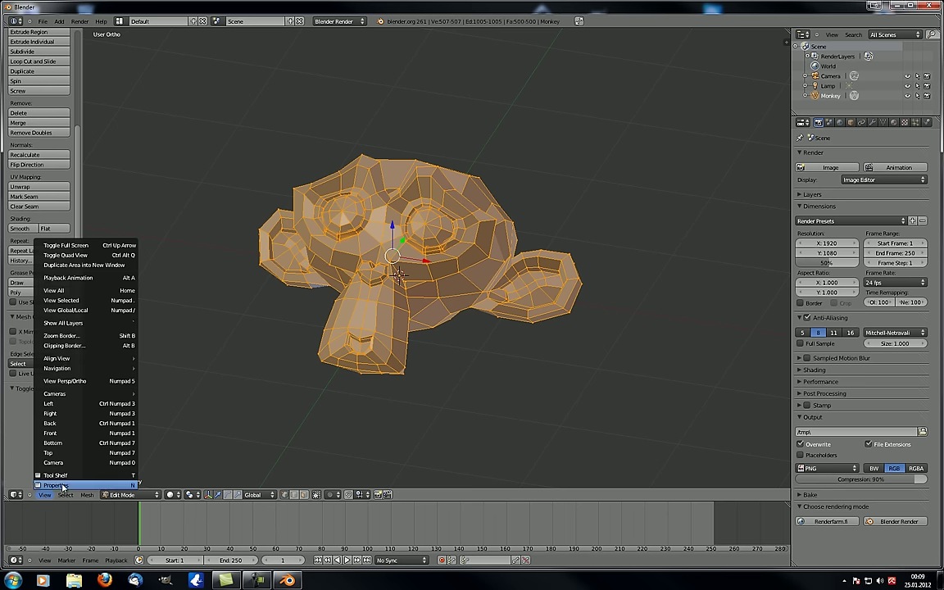
{"action": "left_click", "coordinate": [45, 494]}
{"action": "left_click", "coordinate": [45, 495]}
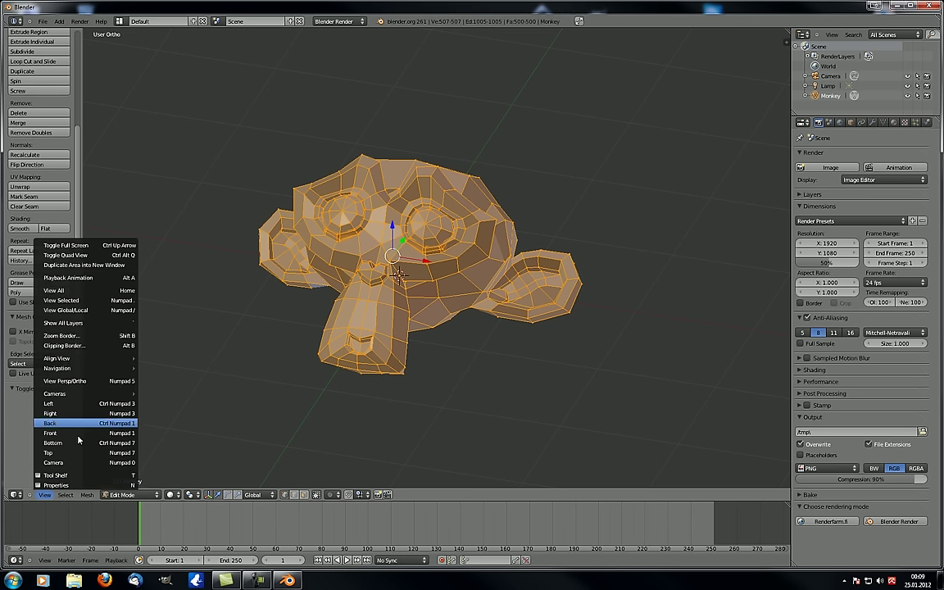
{"action": "mouse_move", "coordinate": [82, 396]}
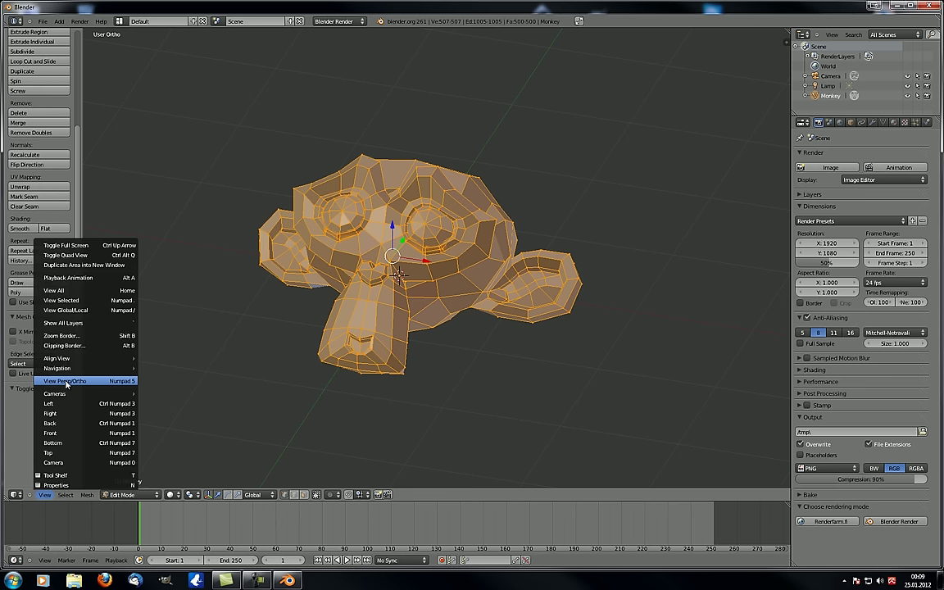
{"action": "mouse_move", "coordinate": [67, 369]}
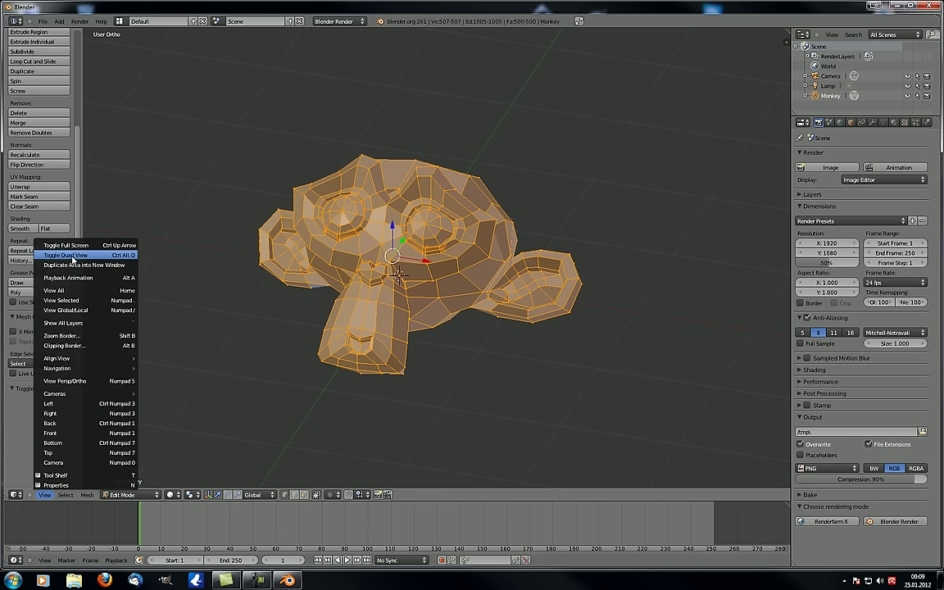
Step: Deselect all Monkey vertices and use Circle Select to brush-select visible vertices across the face around the nose and eyes
{"action": "left_click", "coordinate": [65, 496]}
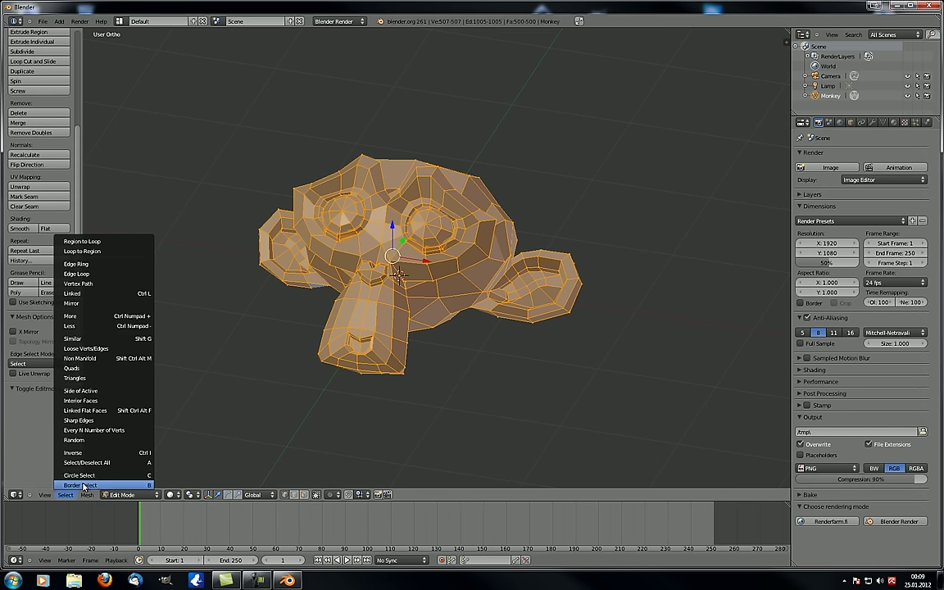
{"action": "left_click", "coordinate": [82, 476]}
{"action": "key", "text": "Escape"}
{"action": "key", "text": "a"}
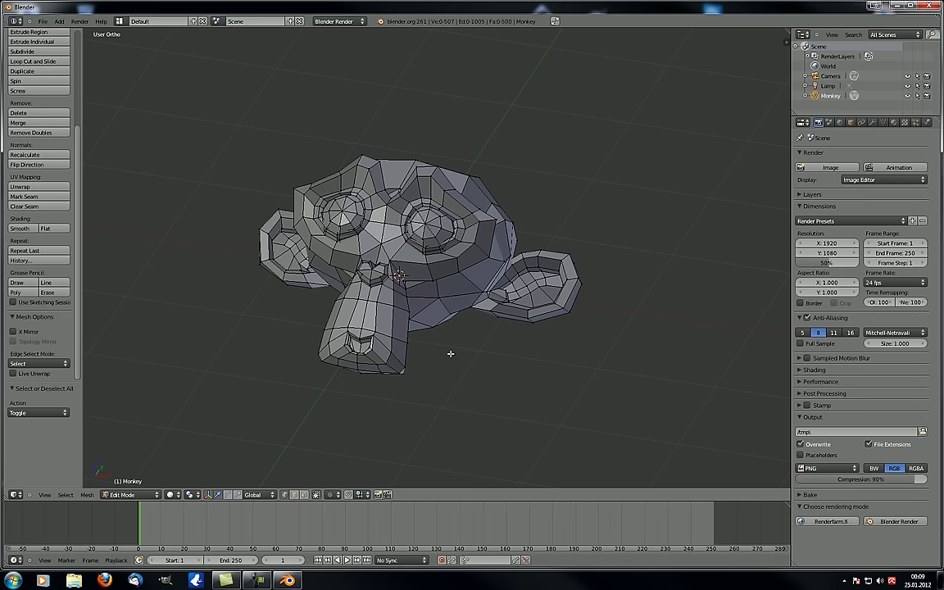
{"action": "key", "text": "c"}
{"action": "mouse_move", "coordinate": [363, 204]}
{"action": "left_mouse_down"}
{"action": "mouse_move", "coordinate": [390, 270]}
{"action": "mouse_move", "coordinate": [417, 226]}
{"action": "left_mouse_up"}
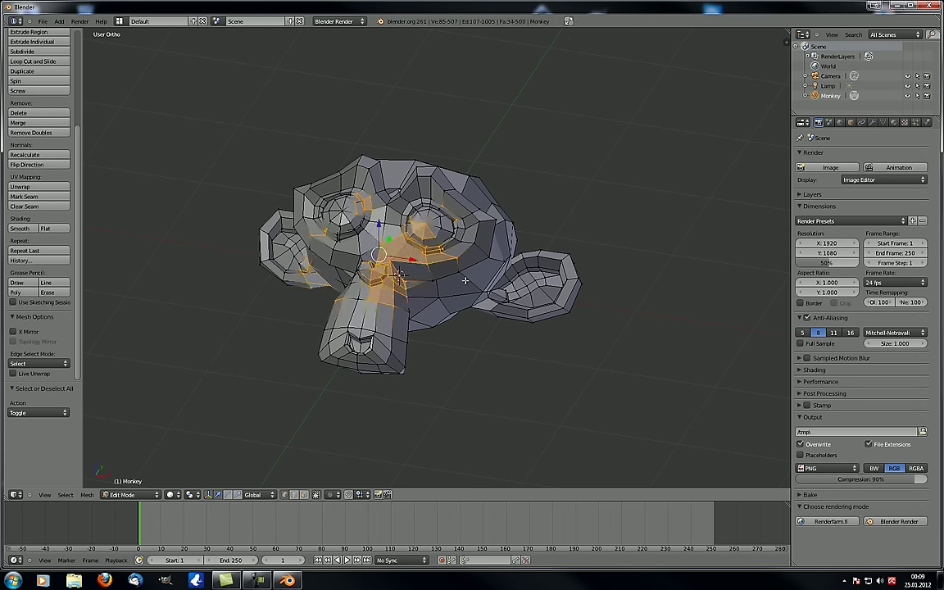
{"action": "middle_click_drag", "start_coordinate": [418, 253], "coordinate": [442, 223]}
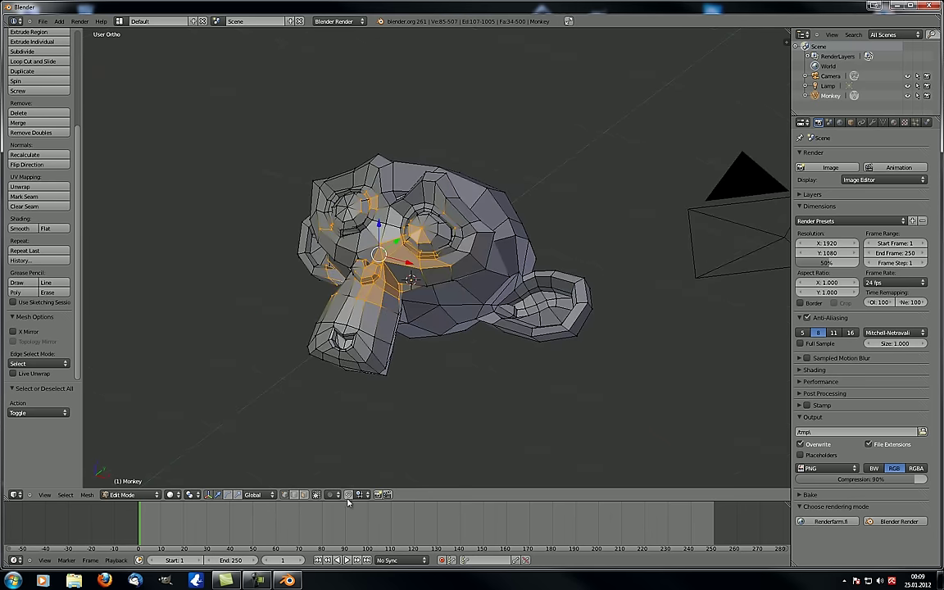
Step: Turn off limiting the selection to visible geometry and circle-select a band through the Monkey's head, including hidden vertices
{"action": "left_click", "coordinate": [316, 494]}
{"action": "key", "text": "c"}
{"action": "mouse_move", "coordinate": [353, 256]}
{"action": "left_mouse_down"}
{"action": "mouse_move", "coordinate": [369, 238]}
{"action": "mouse_move", "coordinate": [497, 250]}
{"action": "left_mouse_up"}
{"action": "right_click", "coordinate": [497, 250]}
{"action": "mouse_move", "coordinate": [497, 250]}
{"action": "middle_mouse_down"}
{"action": "mouse_move", "coordinate": [374, 215]}
{"action": "mouse_move", "coordinate": [431, 274]}
{"action": "middle_mouse_up"}
{"action": "scroll", "coordinate": [431, 274], "scroll_direction": "down", "scroll_amount": 2}
Step: Clear the selection, pick a single vertex on the side of the Monkey's head, and invert the selection
{"action": "key", "text": "a"}
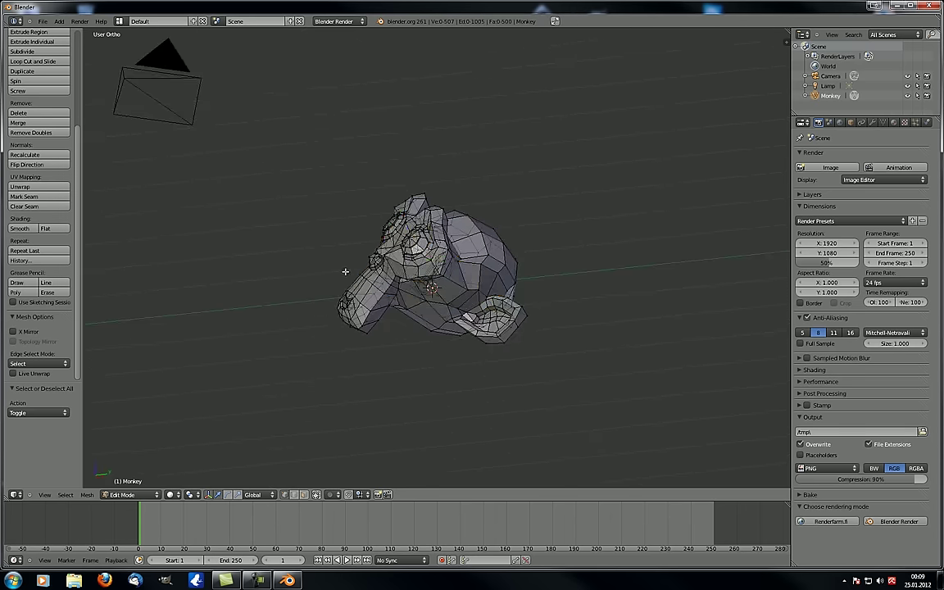
{"action": "middle_click_drag", "start_coordinate": [346, 272], "coordinate": [369, 276]}
{"action": "left_click", "coordinate": [66, 494]}
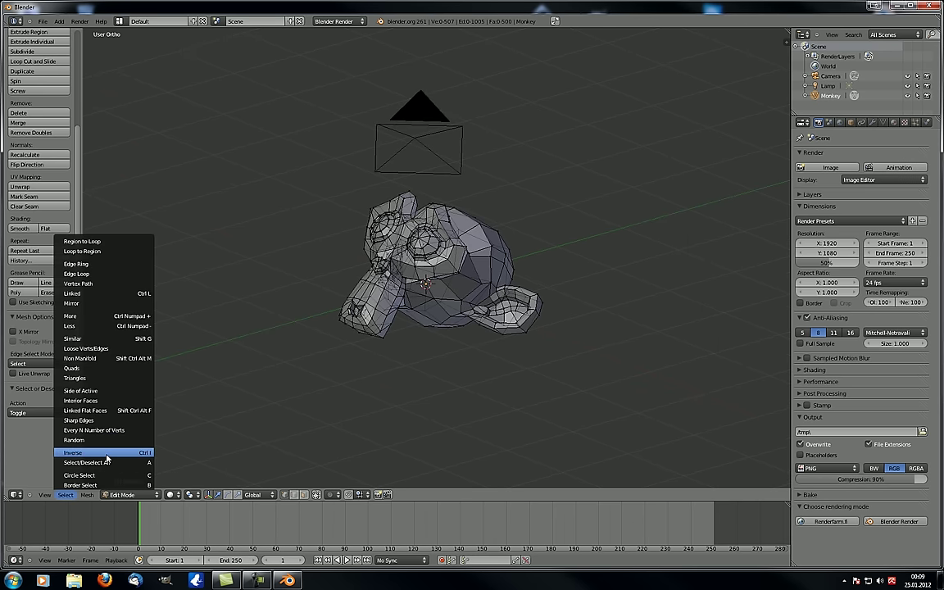
{"action": "left_click", "coordinate": [107, 455]}
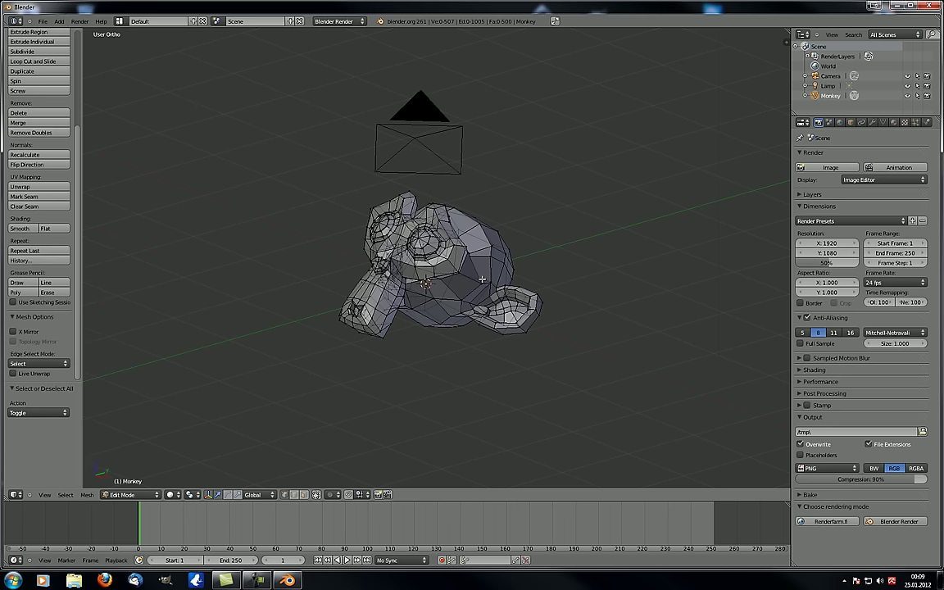
{"action": "left_click", "coordinate": [69, 496]}
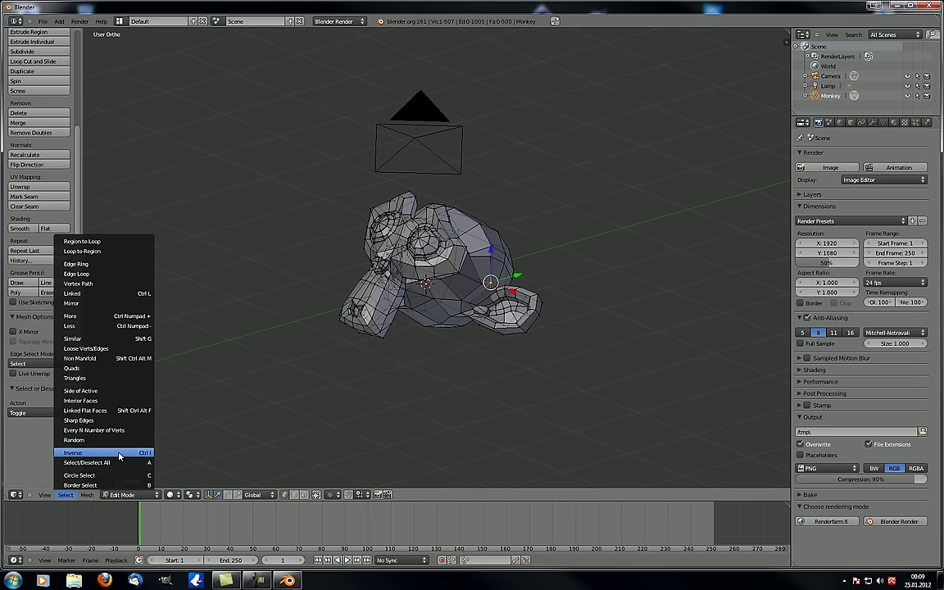
{"action": "left_click", "coordinate": [117, 453]}
{"action": "middle_click_drag", "start_coordinate": [320, 270], "coordinate": [379, 280]}
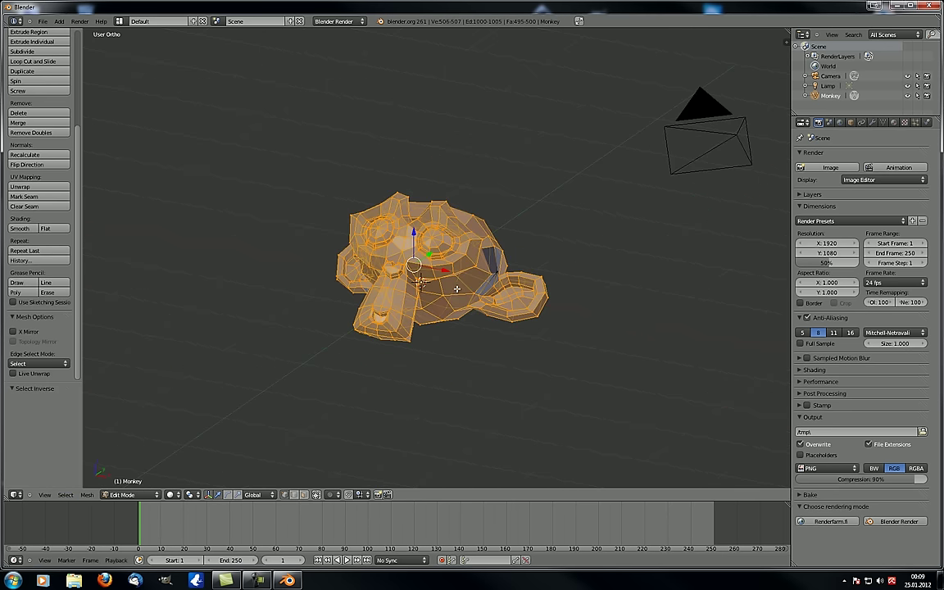
{"action": "scroll", "coordinate": [491, 279], "scroll_direction": "up", "scroll_amount": 1}
{"action": "scroll", "coordinate": [514, 264], "scroll_direction": "up", "scroll_amount": 1}
Step: Clear the selection and randomly select 50% of the Monkey's vertices, running Select Random twice
{"action": "key", "text": "a"}
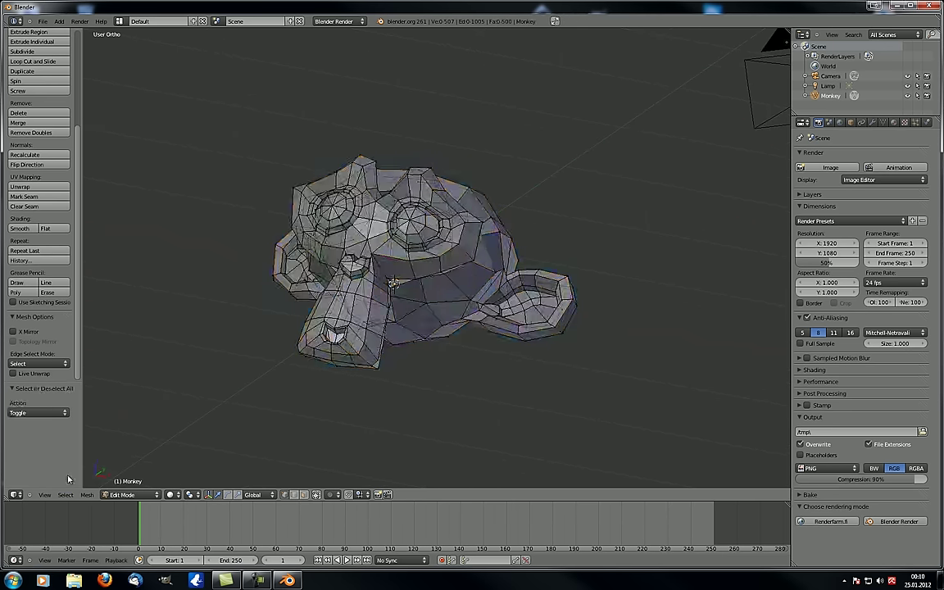
{"action": "left_click", "coordinate": [66, 495]}
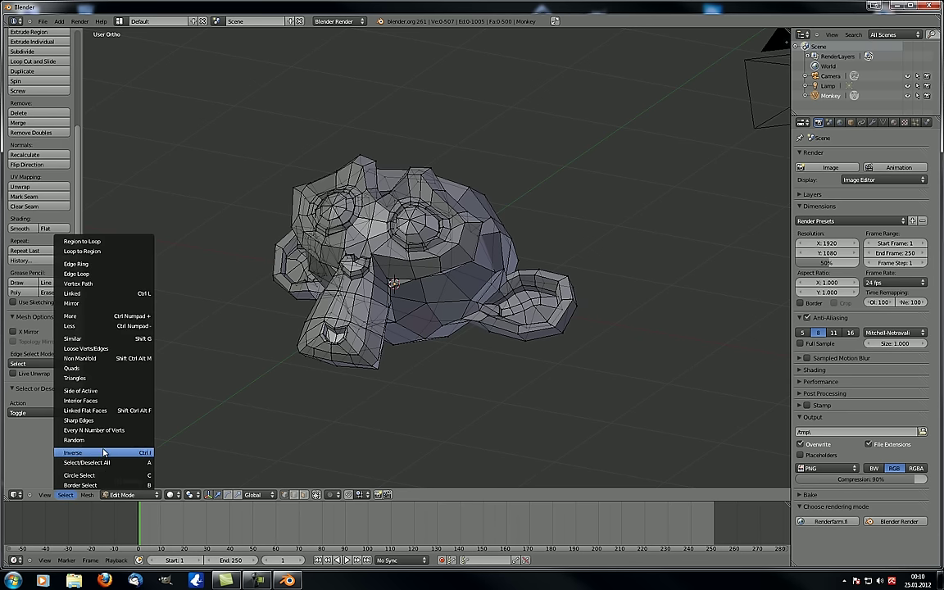
{"action": "left_click", "coordinate": [100, 440]}
{"action": "middle_click_drag", "start_coordinate": [99, 442], "coordinate": [257, 334]}
{"action": "left_click", "coordinate": [78, 496]}
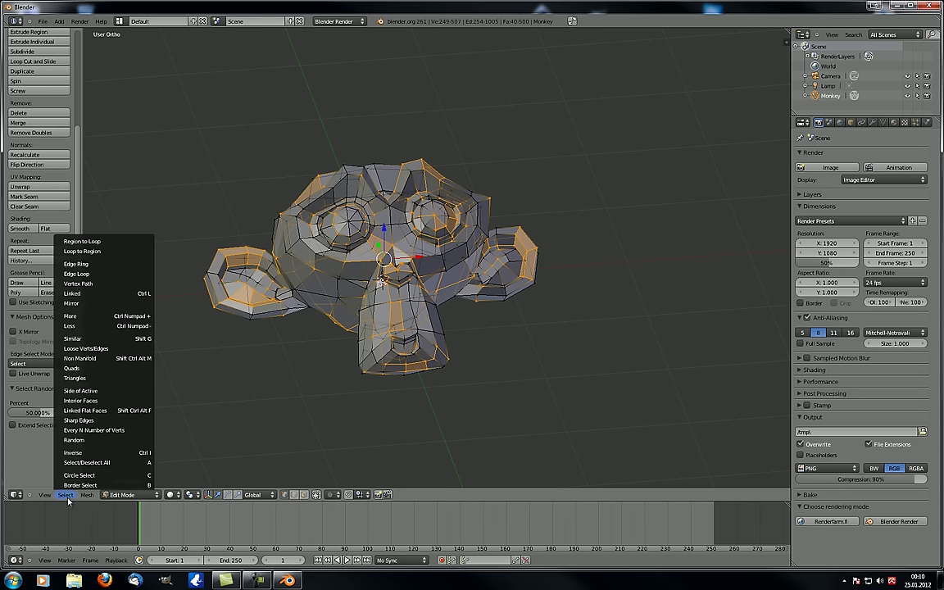
{"action": "left_click", "coordinate": [86, 399]}
Step: Apply Every N Number of Verts with an Nth Selection of 2 and examine the selected Monkey vertices from several angles
{"action": "left_click", "coordinate": [72, 496]}
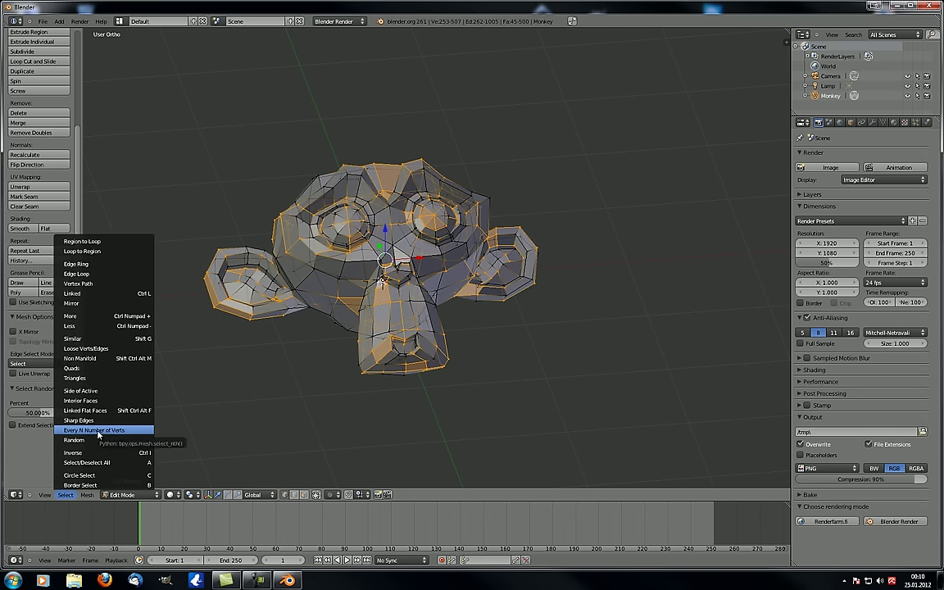
{"action": "left_click", "coordinate": [97, 430]}
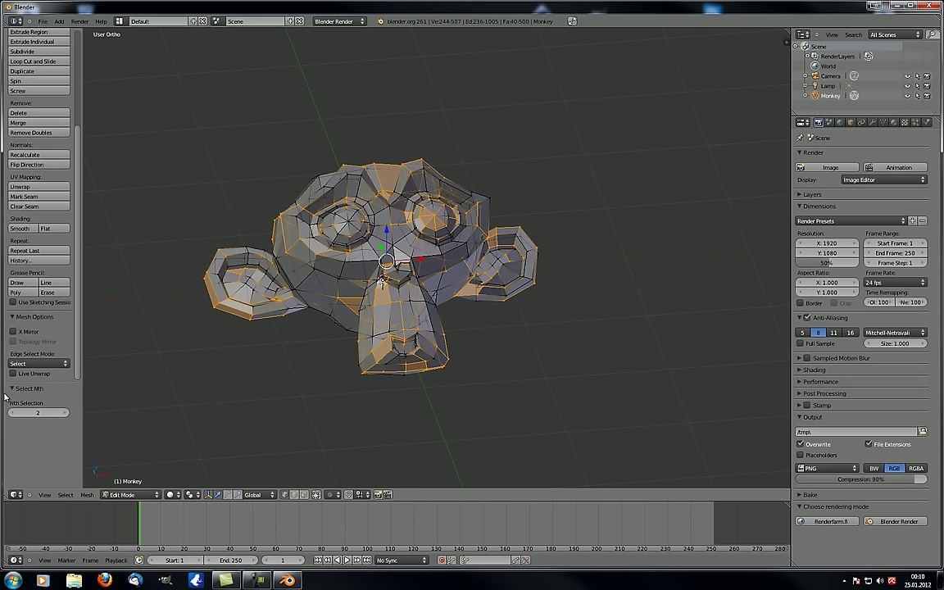
{"action": "middle_click_drag", "start_coordinate": [252, 346], "coordinate": [308, 328]}
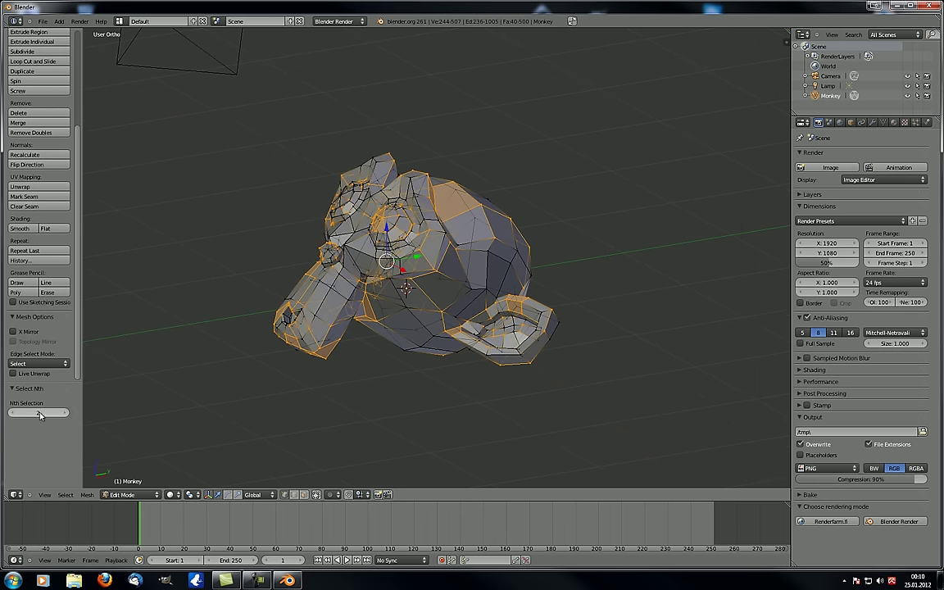
{"action": "middle_click_drag", "start_coordinate": [397, 253], "coordinate": [301, 263]}
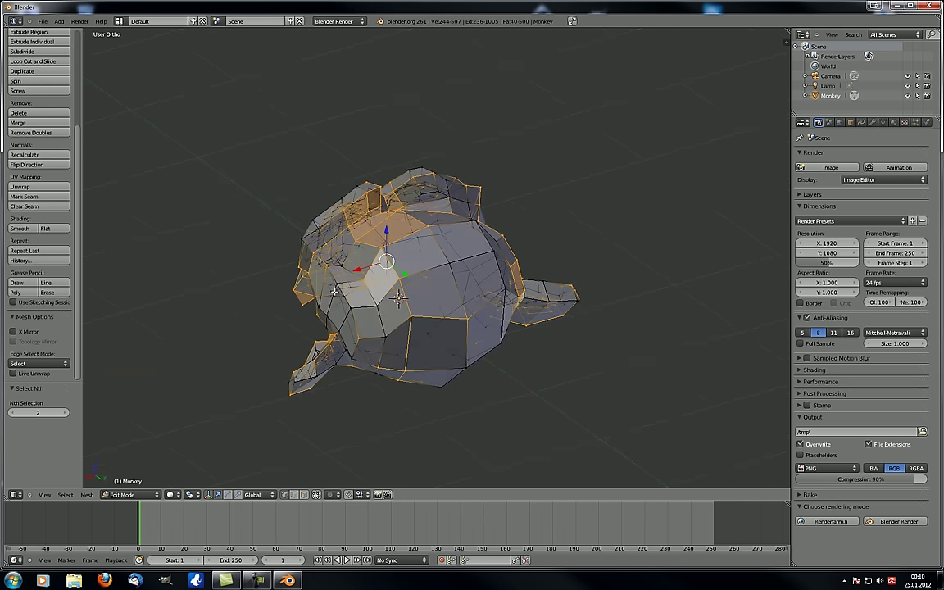
{"action": "scroll", "coordinate": [356, 291], "scroll_direction": "up", "scroll_amount": 3}
{"action": "middle_click_drag", "start_coordinate": [357, 291], "coordinate": [508, 309]}
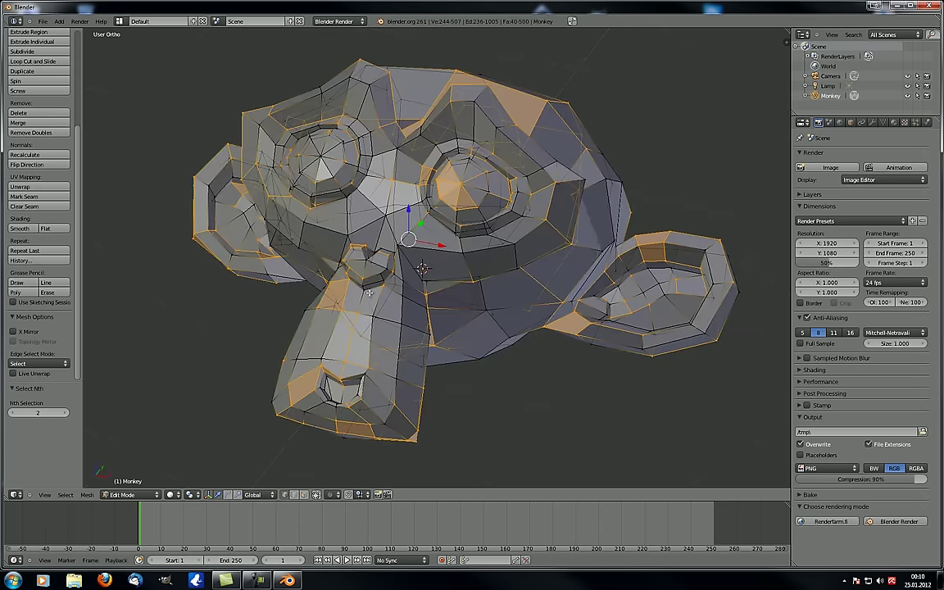
{"action": "middle_click_drag", "start_coordinate": [307, 287], "coordinate": [341, 191]}
{"action": "middle_click_drag", "start_coordinate": [372, 248], "coordinate": [326, 248]}
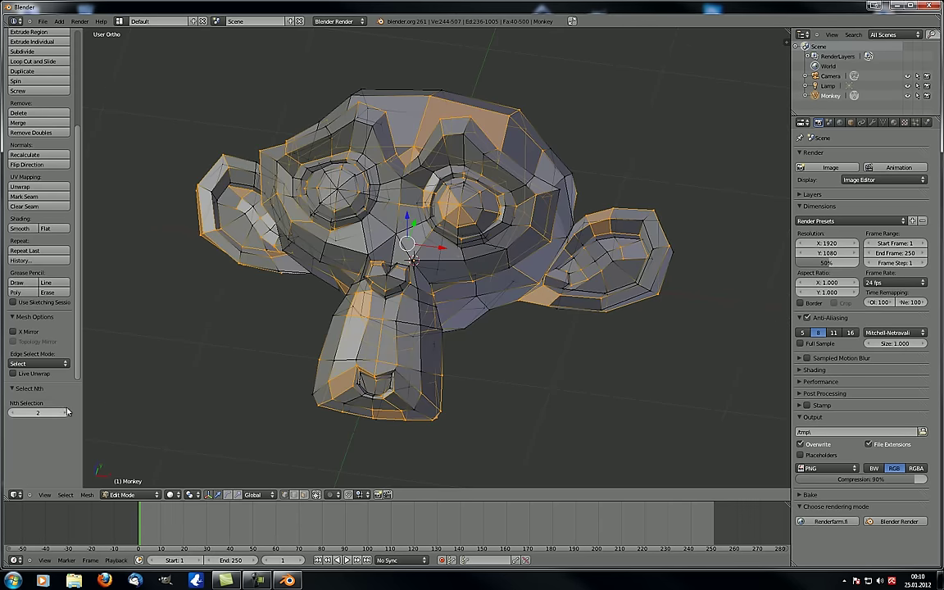
Step: Raise the Nth Selection step by step to 28 and examine the Monkey's selection
{"action": "left_click", "coordinate": [67, 412]}
{"action": "left_click", "coordinate": [67, 413]}
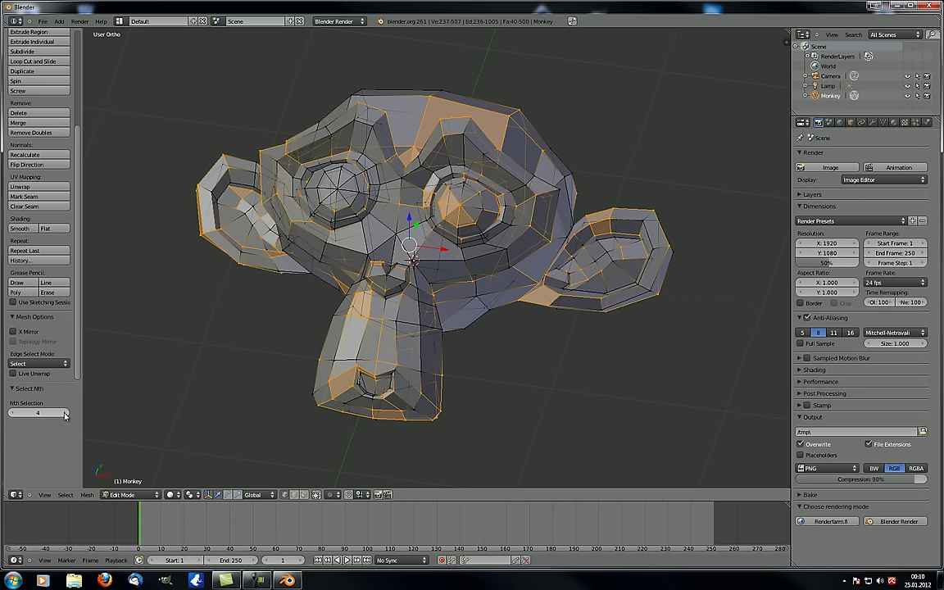
{"action": "left_click", "coordinate": [64, 413]}
{"action": "left_click", "coordinate": [65, 413]}
{"action": "left_click", "coordinate": [65, 414]}
{"action": "left_click", "coordinate": [65, 414]}
{"action": "left_click", "coordinate": [65, 413]}
{"action": "left_click", "coordinate": [65, 413]}
{"action": "left_click", "coordinate": [64, 414]}
{"action": "left_click", "coordinate": [65, 414]}
{"action": "left_click", "coordinate": [66, 414]}
{"action": "left_click", "coordinate": [65, 413]}
{"action": "double_click", "coordinate": [66, 414]}
{"action": "left_click", "coordinate": [66, 414]}
{"action": "double_click", "coordinate": [65, 414]}
{"action": "left_click", "coordinate": [65, 413]}
{"action": "double_click", "coordinate": [66, 414]}
{"action": "left_click", "coordinate": [66, 414]}
{"action": "double_click", "coordinate": [66, 414]}
{"action": "middle_click_drag", "start_coordinate": [209, 412], "coordinate": [93, 425]}
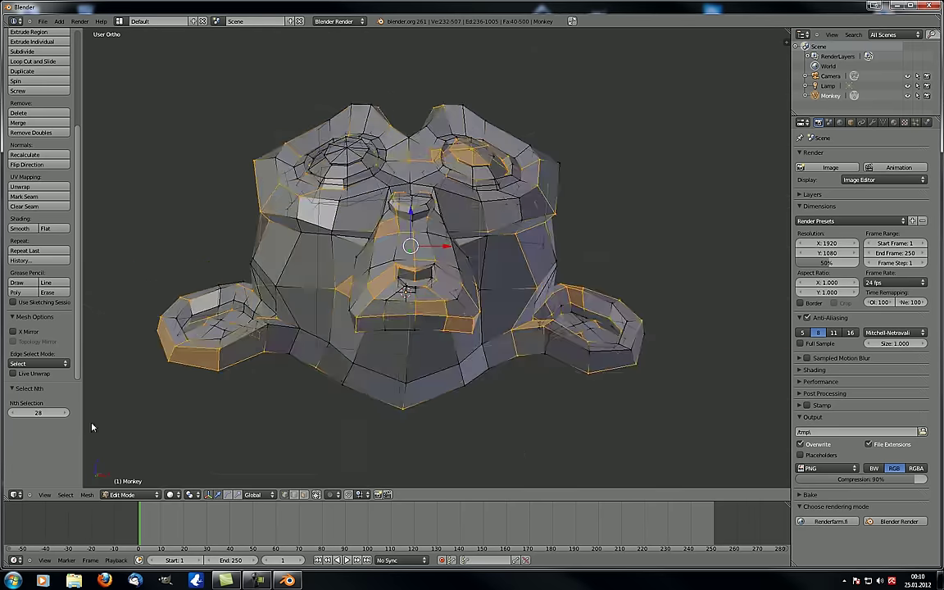
Step: Set the Nth Selection back to 2, raise it step by step to 9, and inspect the Monkey's selection
{"action": "left_click", "coordinate": [37, 413]}
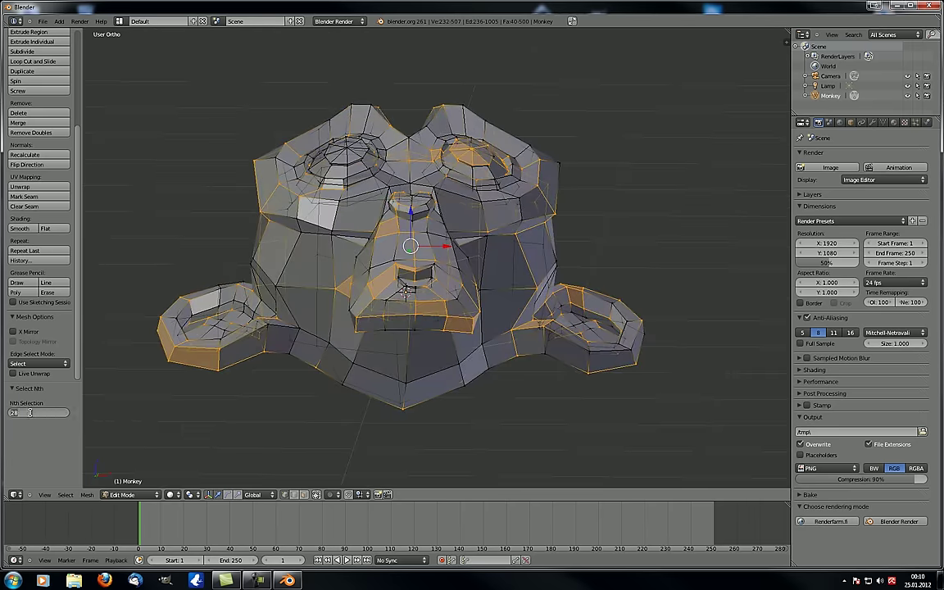
{"action": "key", "text": "Return"}
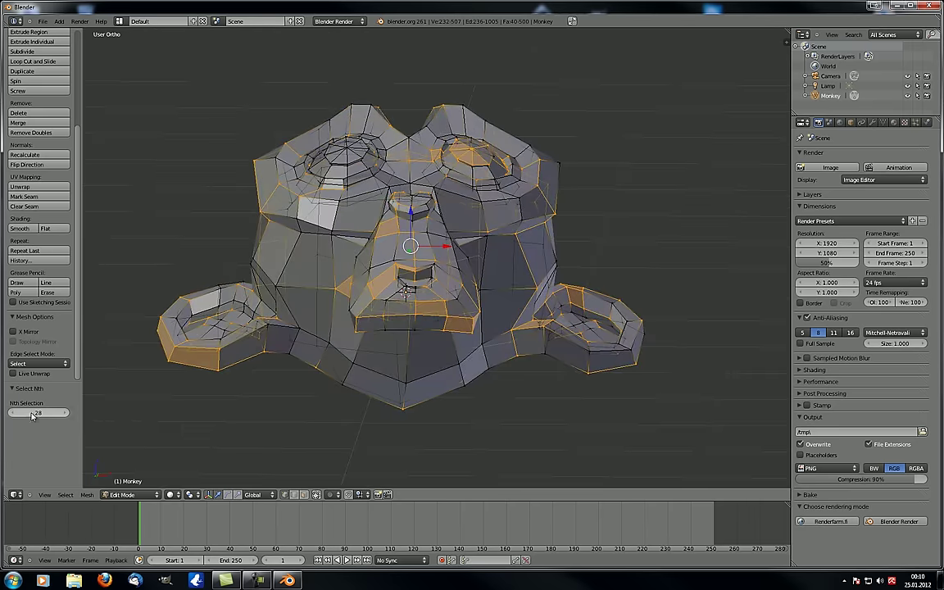
{"action": "left_click", "coordinate": [32, 414]}
{"action": "type", "text": "2"}
{"action": "key", "text": "Return"}
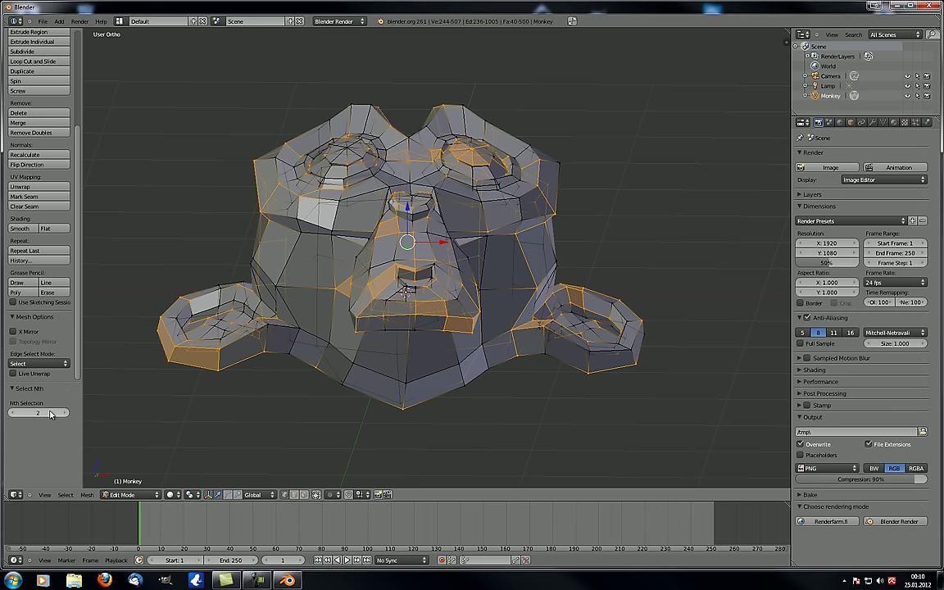
{"action": "left_click", "coordinate": [63, 414]}
{"action": "left_click", "coordinate": [64, 415]}
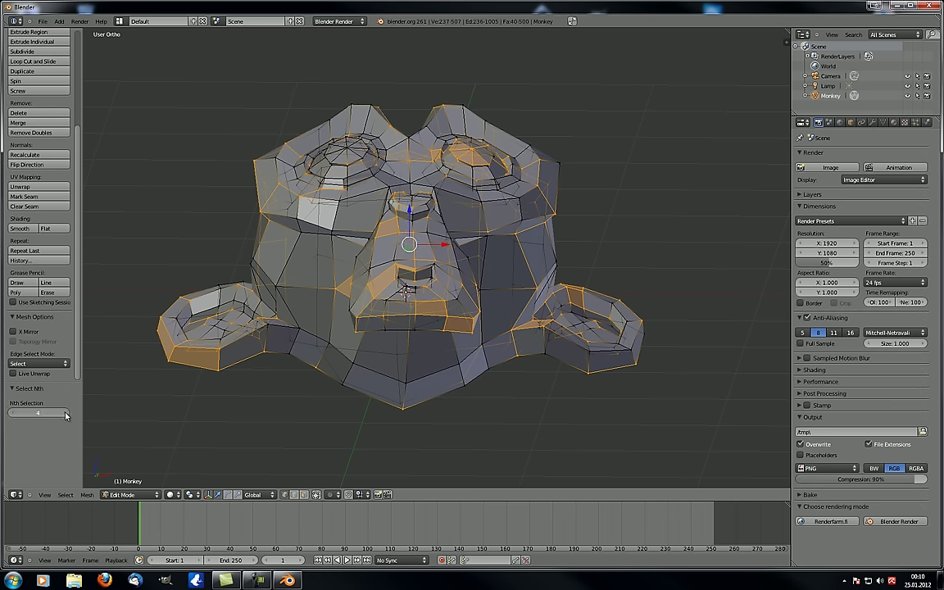
{"action": "left_click", "coordinate": [65, 414]}
{"action": "left_click", "coordinate": [66, 414]}
{"action": "left_click", "coordinate": [65, 415]}
{"action": "left_click", "coordinate": [65, 415]}
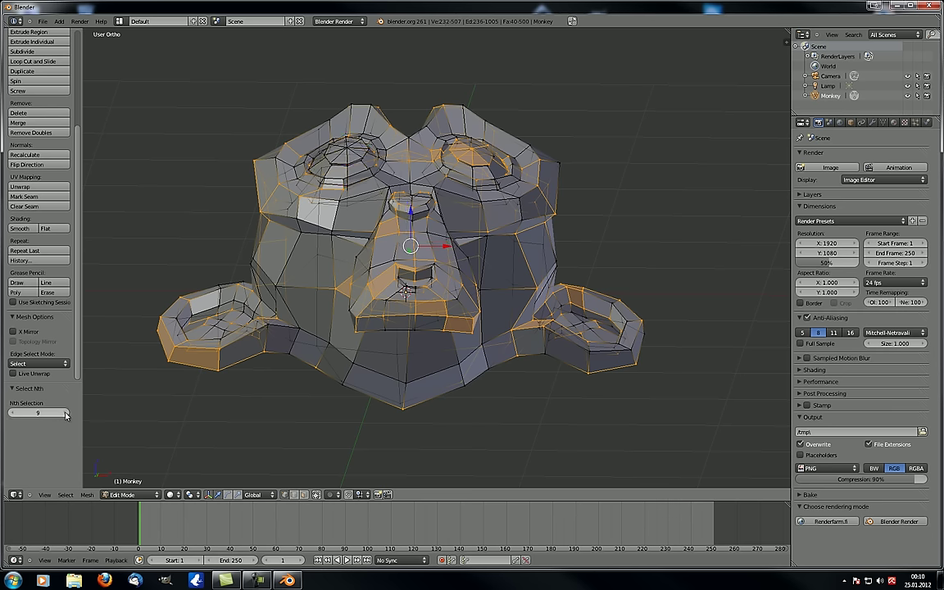
{"action": "middle_click_drag", "start_coordinate": [341, 208], "coordinate": [380, 206]}
{"action": "scroll", "coordinate": [367, 260], "scroll_direction": "up", "scroll_amount": 2}
{"action": "scroll", "coordinate": [367, 260], "scroll_direction": "down", "scroll_amount": 5}
Step: Leave Edit Mode, replace the Monkey with a UV Sphere, and enter Edit Mode on the sphere
{"action": "key", "text": "Tab"}
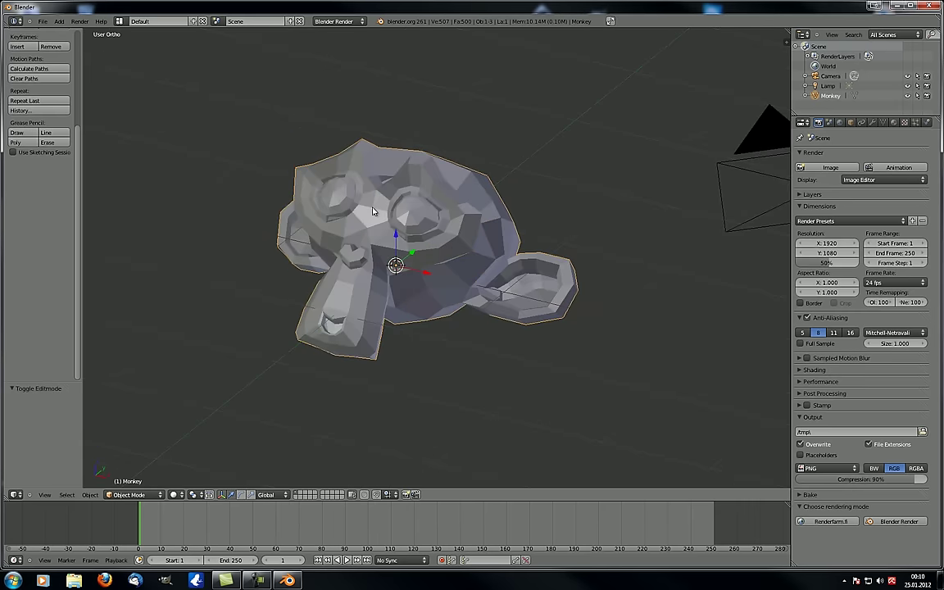
{"action": "key", "text": "x"}
{"action": "left_click", "coordinate": [373, 211]}
{"action": "key", "text": "shift+a"}
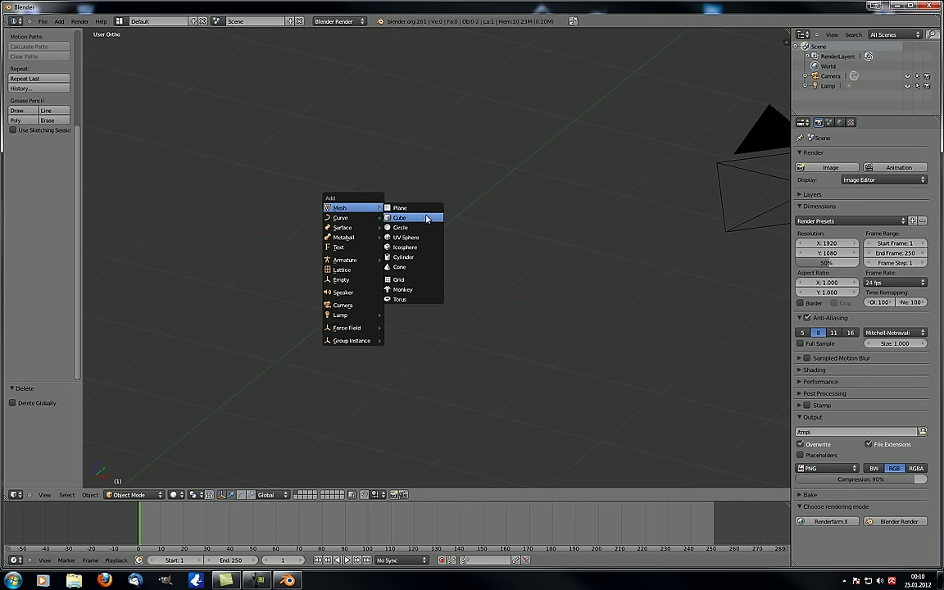
{"action": "left_click", "coordinate": [410, 228]}
{"action": "key", "text": "Tab"}
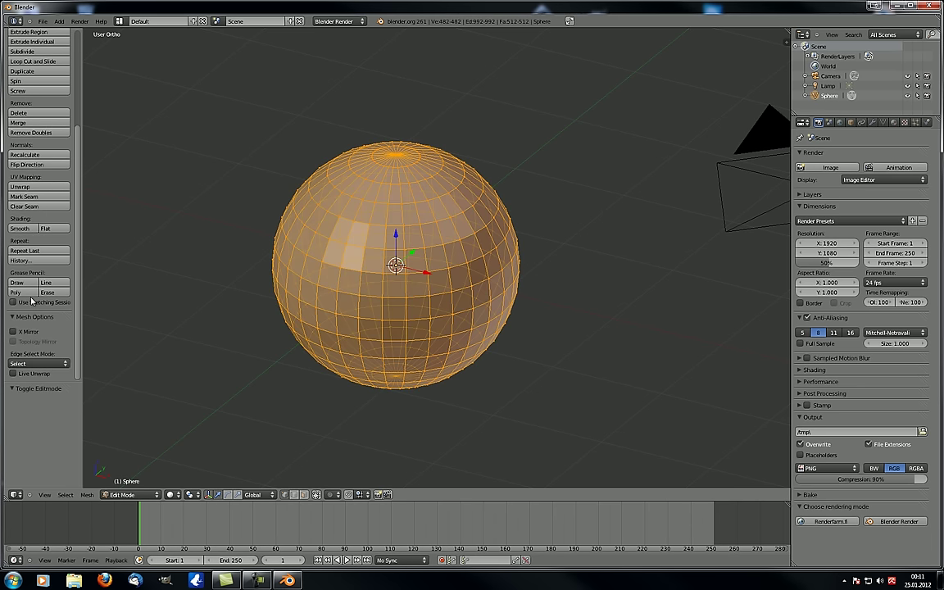
Step: Apply Every N Number of Verts to the fully selected sphere and raise the Nth Selection step by step to 10
{"action": "left_click", "coordinate": [66, 495]}
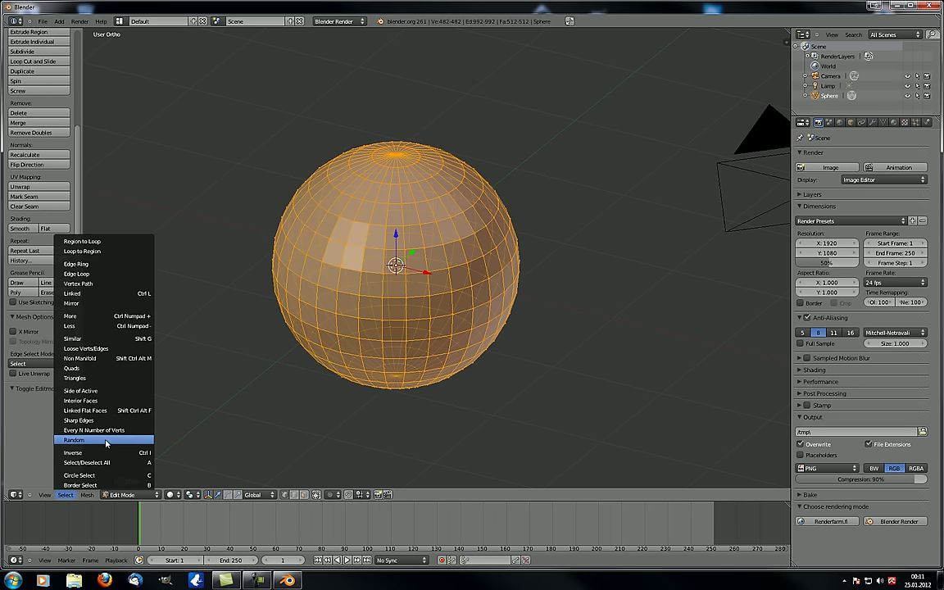
{"action": "left_click", "coordinate": [96, 392]}
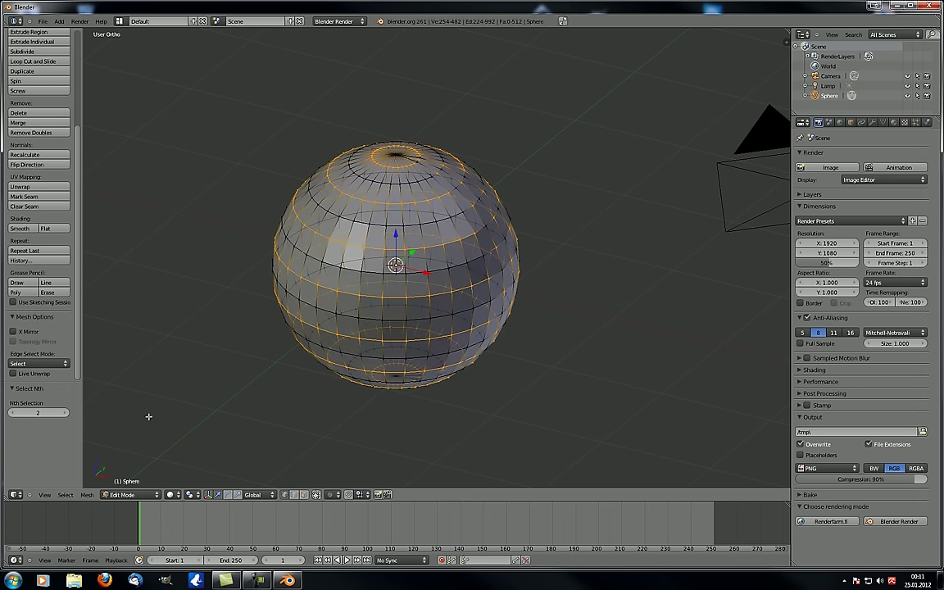
{"action": "left_click", "coordinate": [65, 413]}
{"action": "left_click", "coordinate": [65, 413]}
{"action": "left_click", "coordinate": [66, 413]}
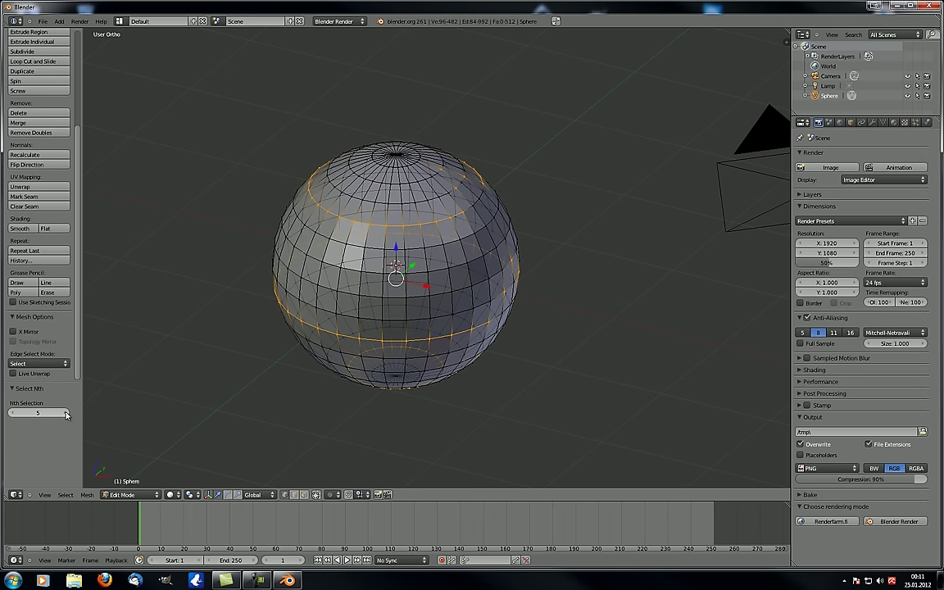
{"action": "left_click", "coordinate": [66, 413]}
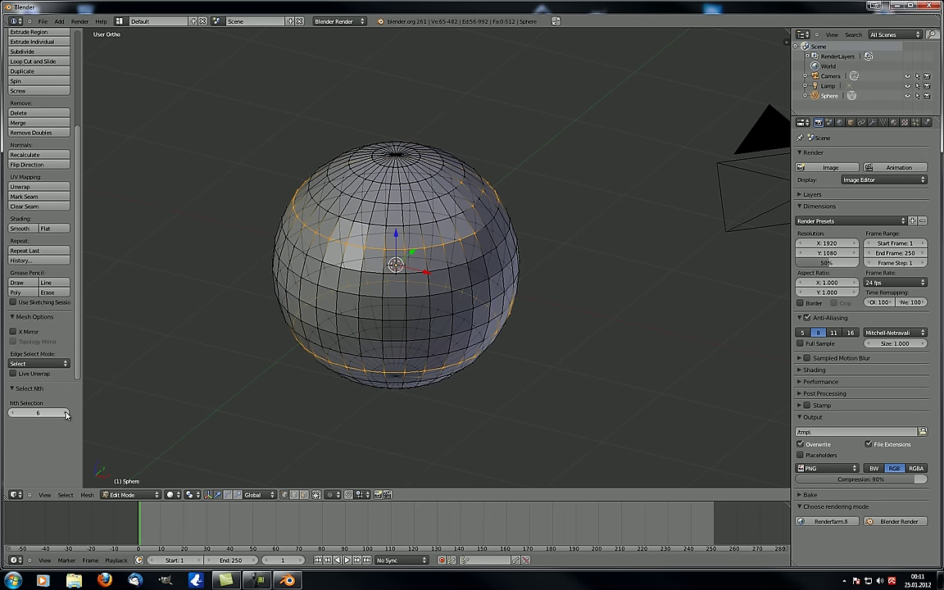
{"action": "left_click", "coordinate": [67, 413]}
{"action": "left_click", "coordinate": [66, 413]}
{"action": "left_click", "coordinate": [66, 413]}
{"action": "left_click", "coordinate": [66, 412]}
{"action": "left_click", "coordinate": [66, 413]}
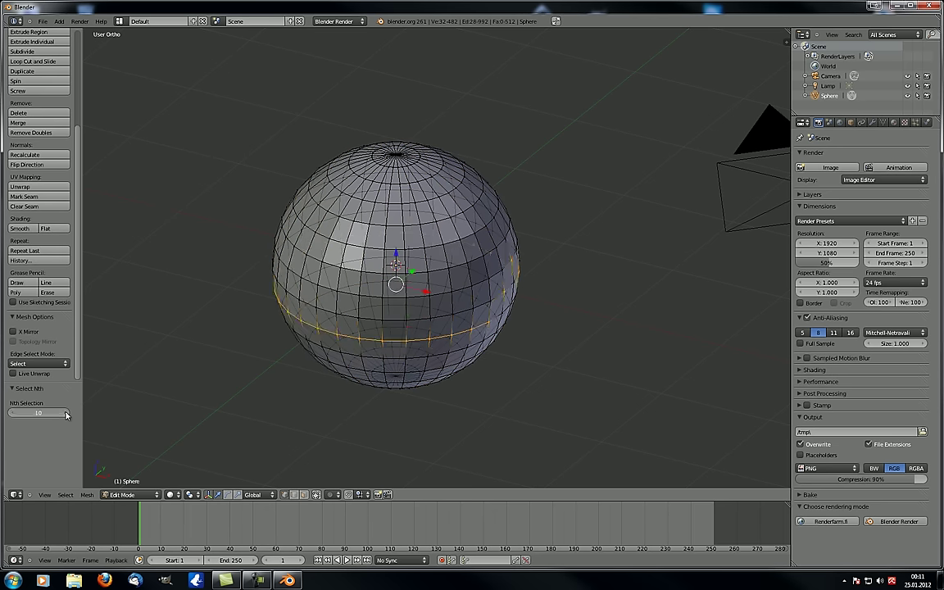
Step: Raise the sphere's Nth Selection further to 20
{"action": "left_click", "coordinate": [67, 413]}
{"action": "left_click", "coordinate": [67, 413]}
{"action": "left_click", "coordinate": [66, 413]}
{"action": "left_click", "coordinate": [66, 413]}
{"action": "left_click", "coordinate": [66, 412]}
{"action": "left_click", "coordinate": [67, 413]}
{"action": "left_click", "coordinate": [67, 413]}
{"action": "left_click", "coordinate": [67, 413]}
{"action": "left_click", "coordinate": [67, 413]}
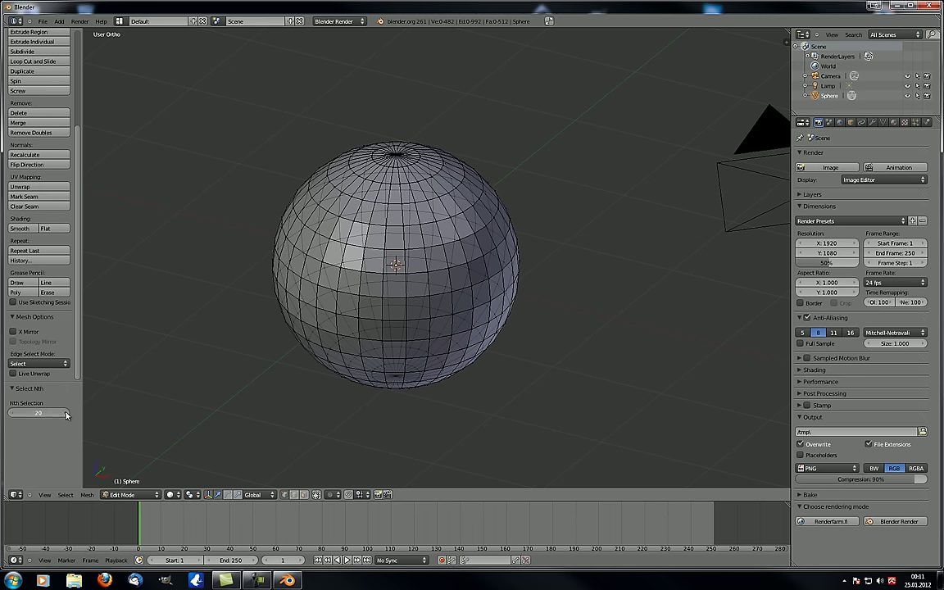
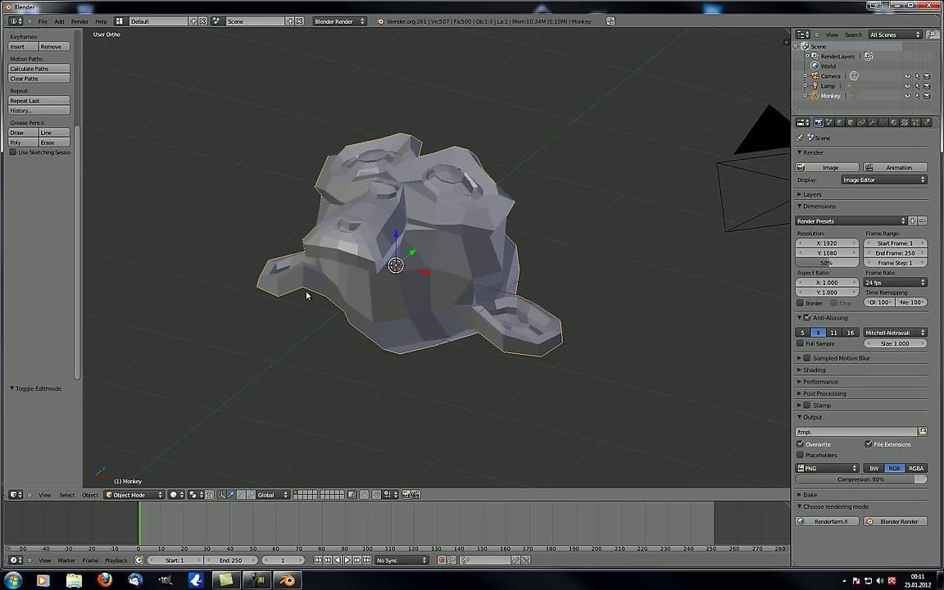
Step: Rotate the new Monkey 45° around the X axis and enter Edit Mode
{"action": "type", "text": "rx45"}
{"action": "key", "text": "Return"}
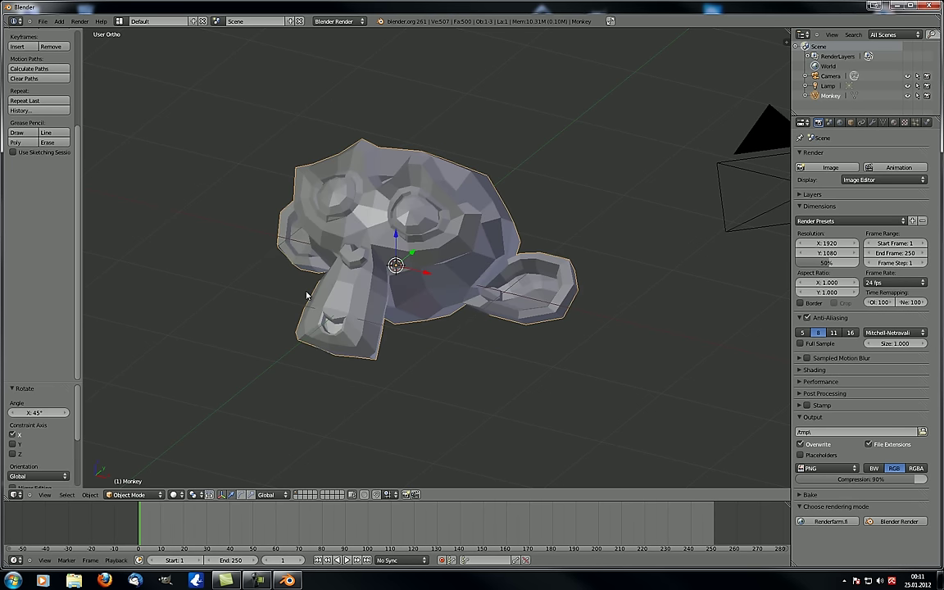
{"action": "key", "text": "Tab"}
Step: Clear the Monkey's selection and limit selection to visible geometry
{"action": "left_click", "coordinate": [66, 494]}
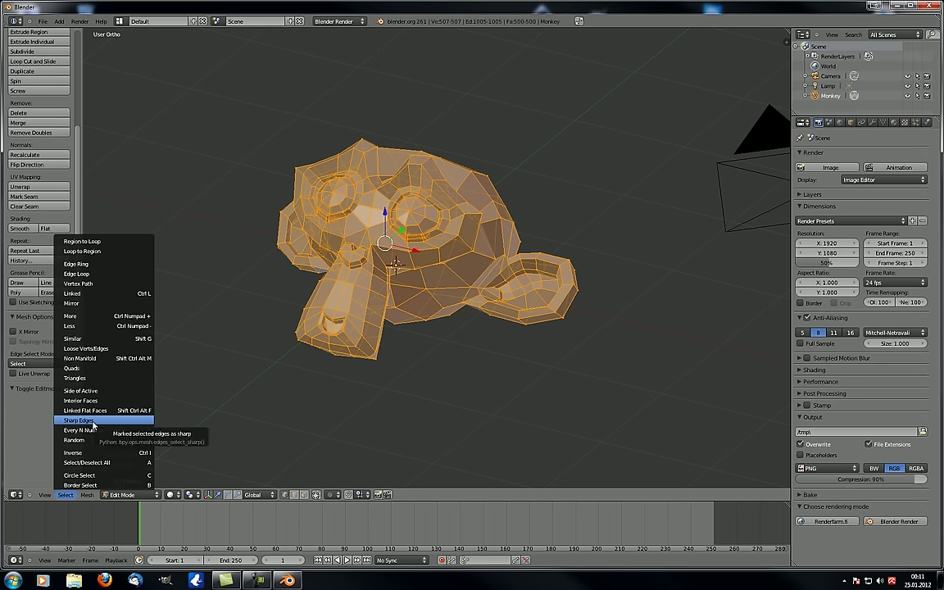
{"action": "middle_click_drag", "start_coordinate": [352, 217], "coordinate": [329, 252]}
{"action": "scroll", "coordinate": [299, 232], "scroll_direction": "up", "scroll_amount": 2}
{"action": "key", "text": "a"}
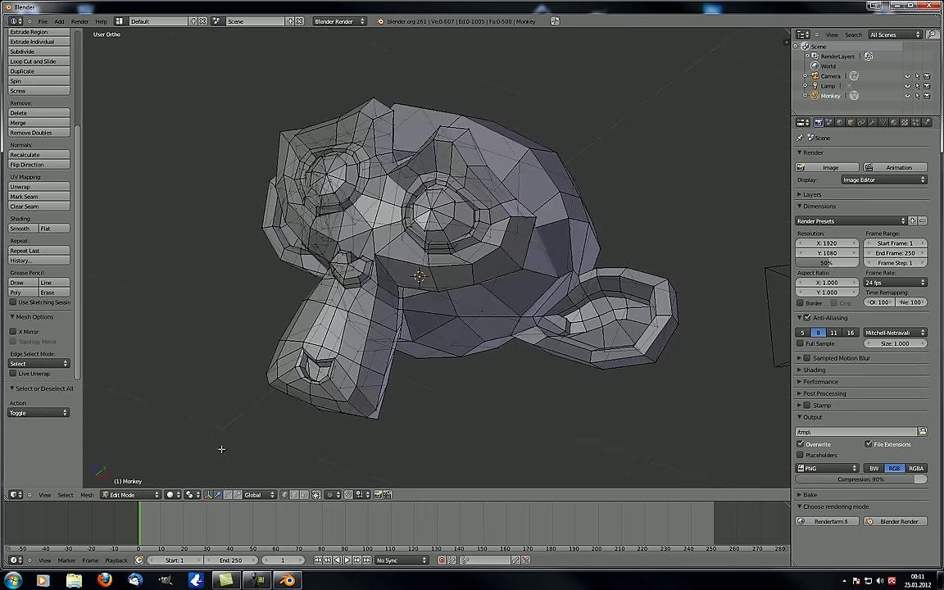
{"action": "left_click", "coordinate": [317, 494]}
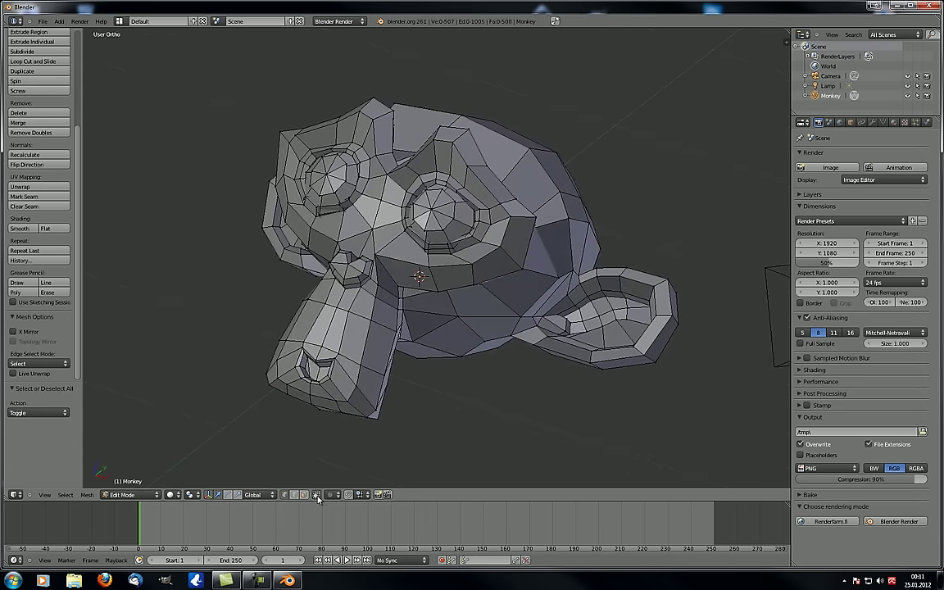
{"action": "middle_click_drag", "start_coordinate": [334, 233], "coordinate": [287, 246]}
{"action": "scroll", "coordinate": [221, 353], "scroll_direction": "up", "scroll_amount": 1}
Step: Run Select Sharp Edges on the Monkey, raise the sharpness to 0.090, and check the mesh from several angles
{"action": "left_click", "coordinate": [65, 494]}
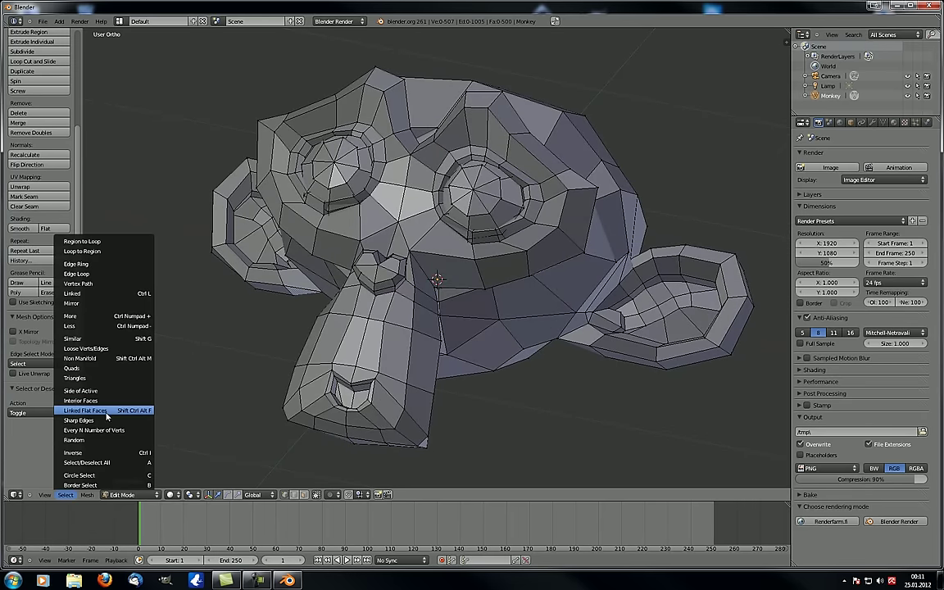
{"action": "left_click", "coordinate": [106, 419]}
{"action": "middle_click_drag", "start_coordinate": [210, 256], "coordinate": [30, 382]}
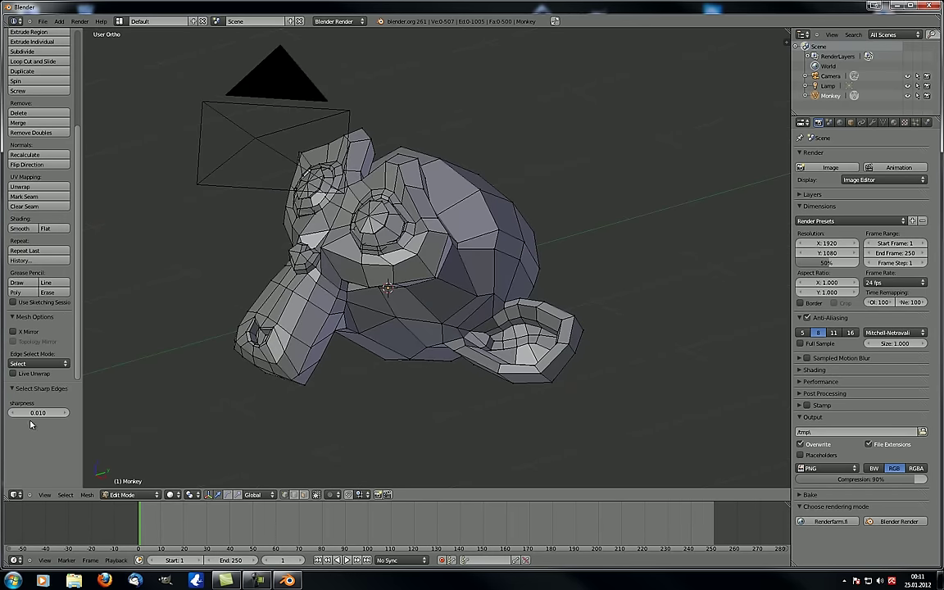
{"action": "middle_click_drag", "start_coordinate": [281, 284], "coordinate": [327, 187]}
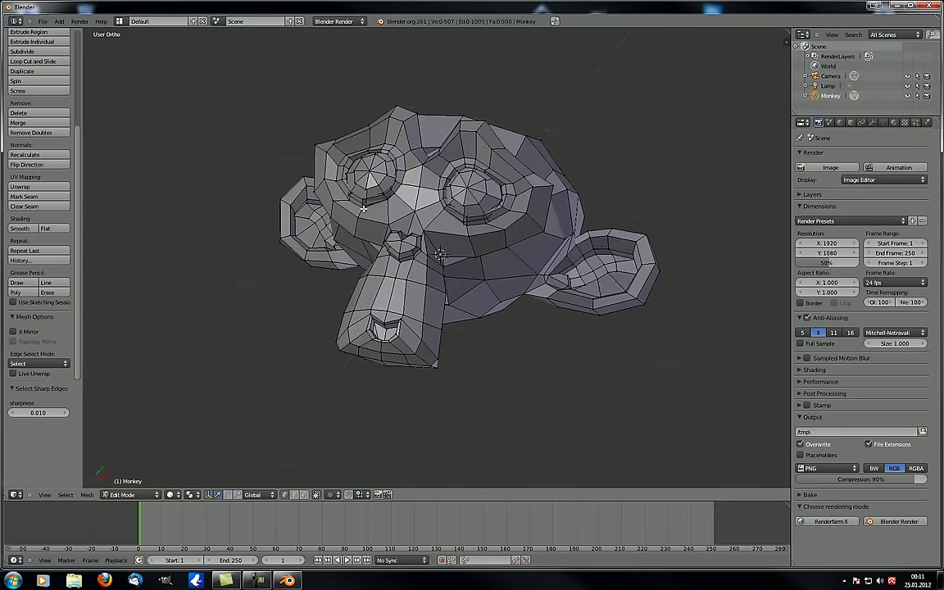
{"action": "left_click", "coordinate": [64, 413]}
{"action": "left_click", "coordinate": [64, 413]}
{"action": "middle_click_drag", "start_coordinate": [303, 276], "coordinate": [403, 261]}
{"action": "scroll", "coordinate": [425, 266], "scroll_direction": "down", "scroll_amount": 4}
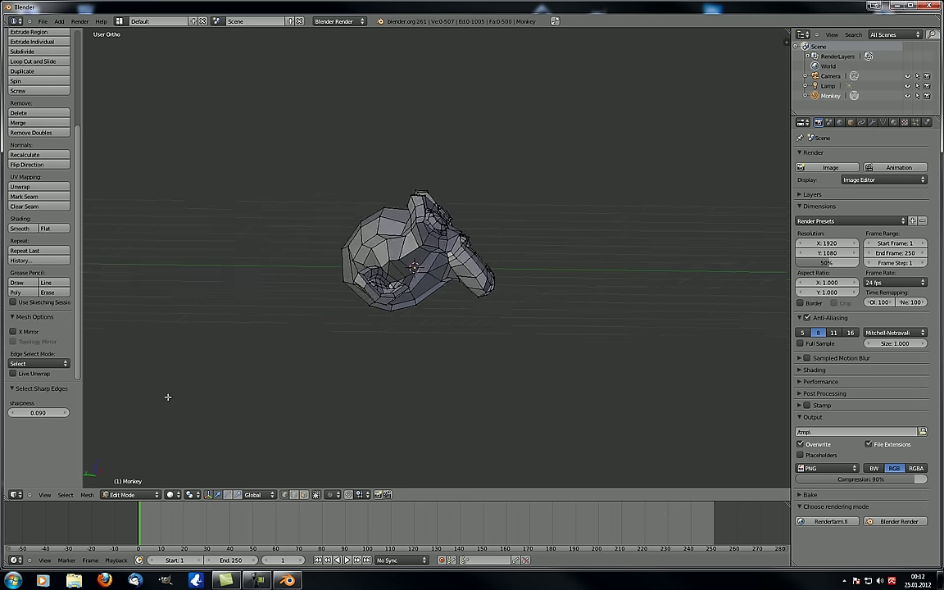
Step: Raise the sharp edge selection's sharpness to 180 and inspect the side of the Monkey's head
{"action": "left_click", "coordinate": [45, 416]}
{"action": "left_click_drag", "start_coordinate": [46, 418], "coordinate": [404, 405]}
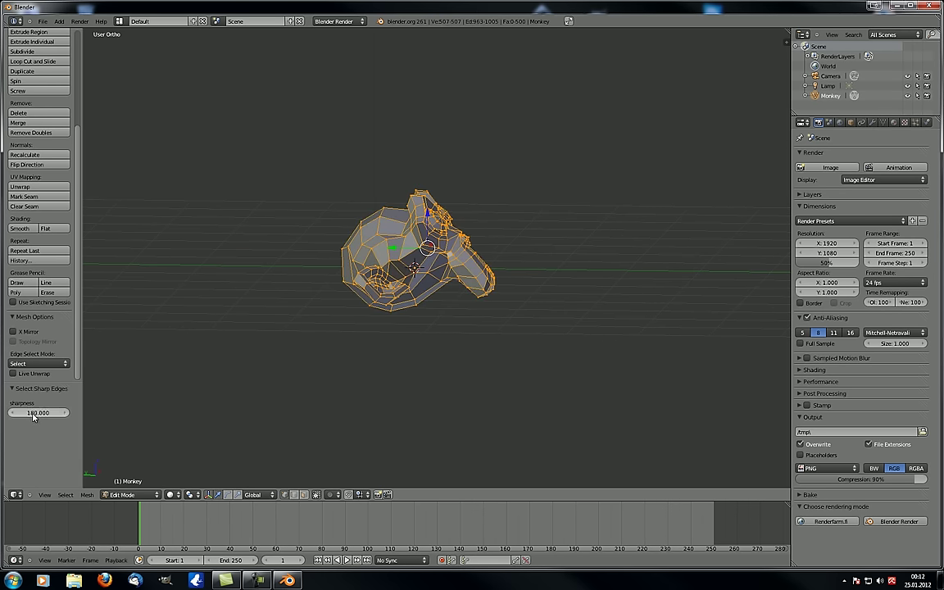
{"action": "scroll", "coordinate": [470, 228], "scroll_direction": "up", "scroll_amount": 4}
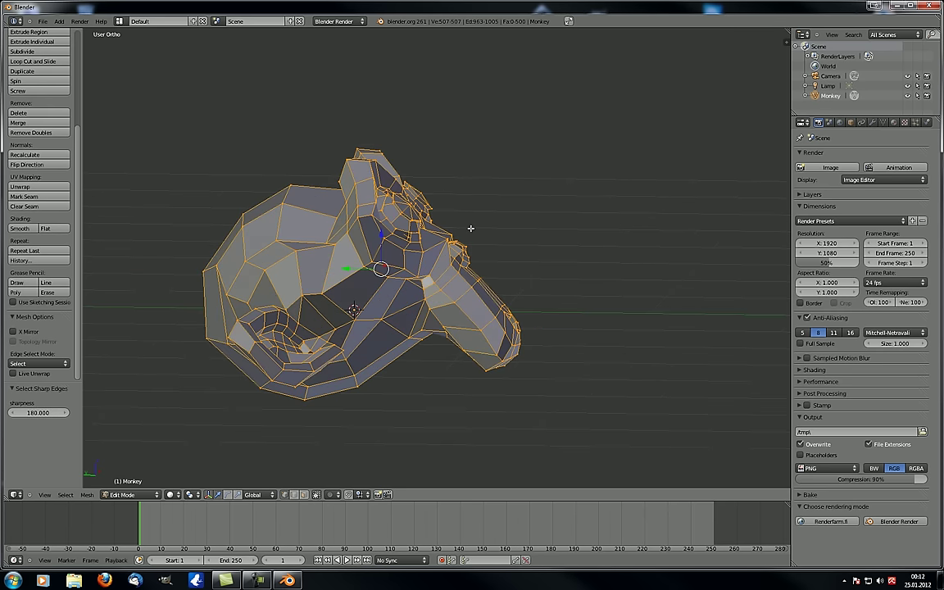
{"action": "middle_click_drag", "start_coordinate": [471, 229], "coordinate": [413, 238]}
Step: Set the sharp edge selection's sharpness to 30 and view the Monkey from the other side
{"action": "left_click", "coordinate": [29, 412]}
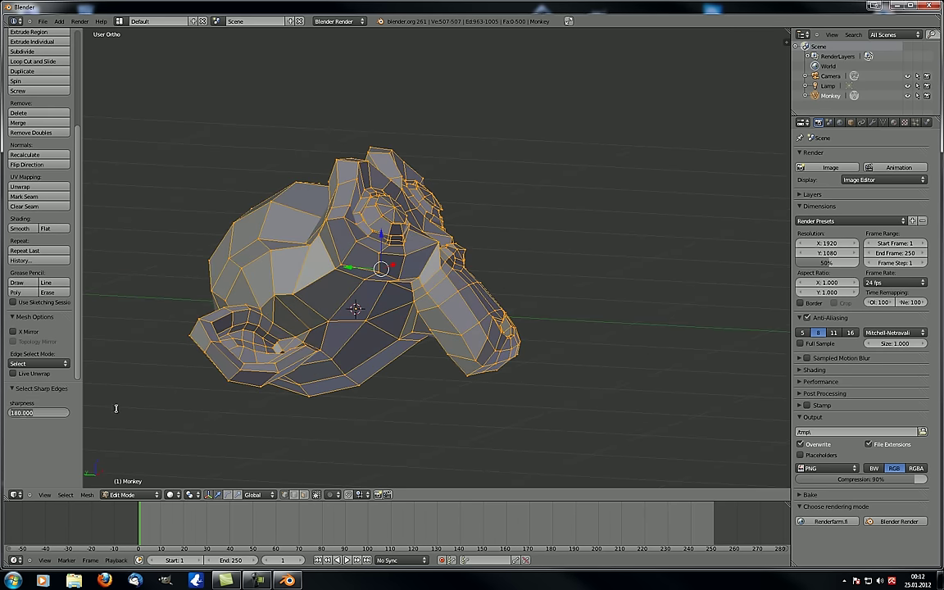
{"action": "type", "text": "30"}
{"action": "key", "text": "Return"}
{"action": "middle_click_drag", "start_coordinate": [179, 375], "coordinate": [290, 259]}
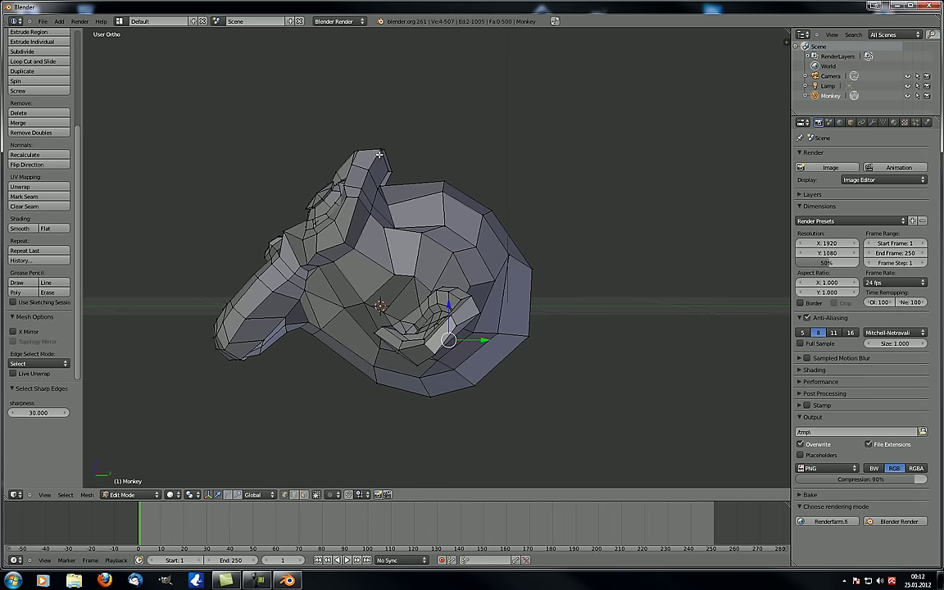
Step: Set the sharp edge selection's sharpness to 50 and examine the selected edges around the Monkey's ears
{"action": "left_click", "coordinate": [33, 412]}
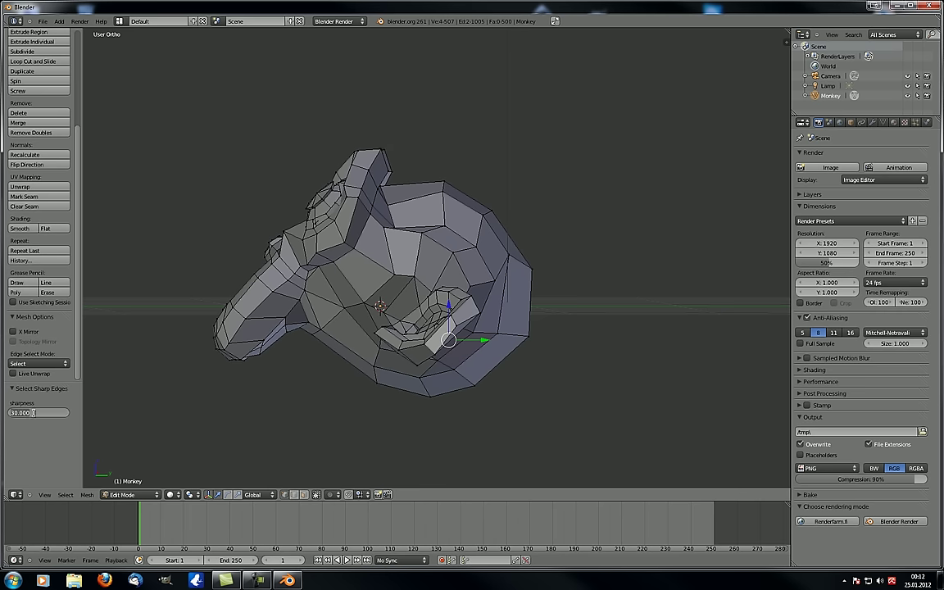
{"action": "type", "text": "50"}
{"action": "key", "text": "Return"}
{"action": "middle_click_drag", "start_coordinate": [168, 369], "coordinate": [270, 336]}
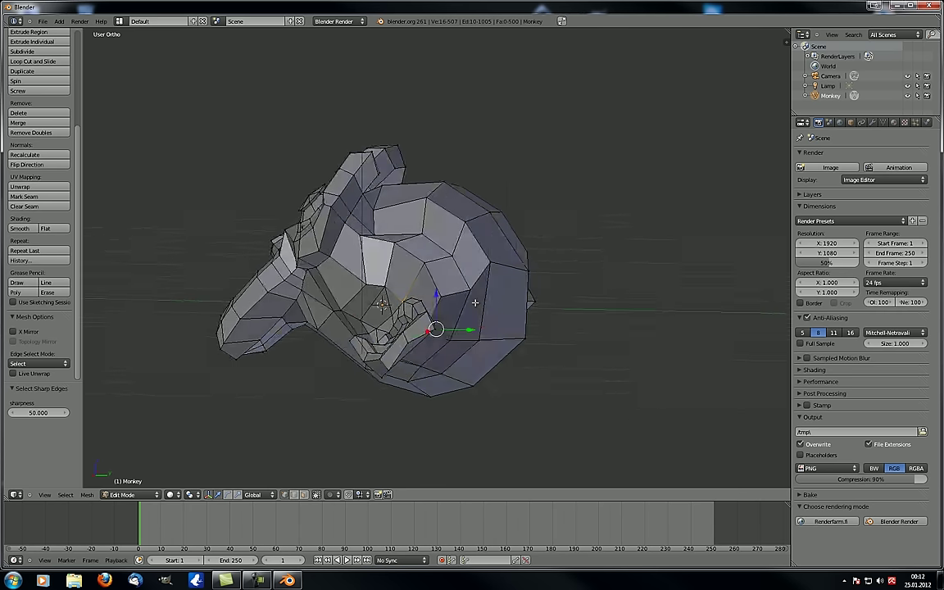
{"action": "scroll", "coordinate": [376, 309], "scroll_direction": "up", "scroll_amount": 5}
{"action": "middle_click_drag", "start_coordinate": [376, 309], "coordinate": [491, 302]}
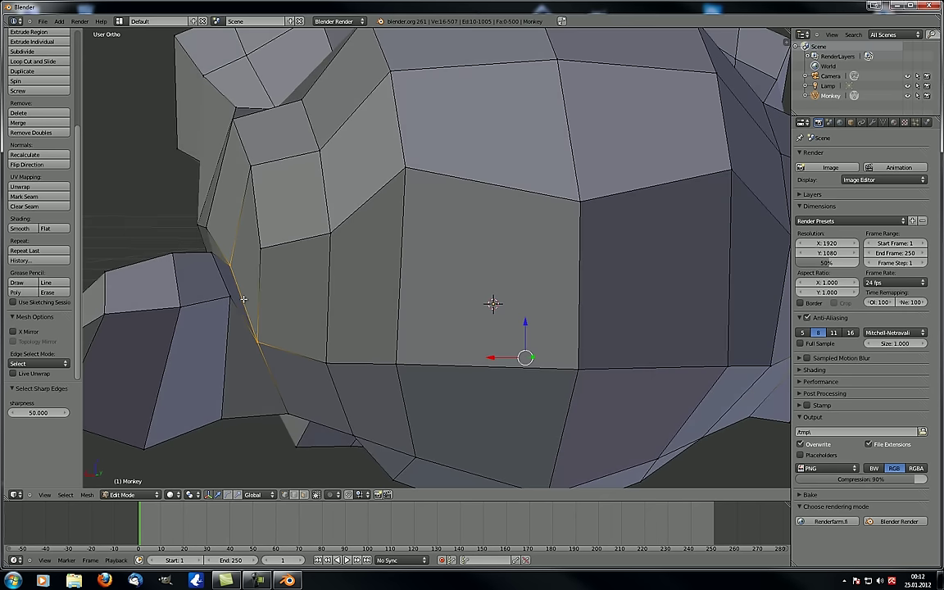
{"action": "scroll", "coordinate": [491, 301], "scroll_direction": "down", "scroll_amount": 5}
{"action": "scroll", "coordinate": [536, 199], "scroll_direction": "down", "scroll_amount": 2}
{"action": "middle_click_drag", "start_coordinate": [536, 198], "coordinate": [303, 237]}
{"action": "middle_click_drag", "start_coordinate": [400, 261], "coordinate": [234, 250]}
Step: Clear the selection, switch to face select mode, and select a single face on the back of the Monkey's head
{"action": "left_click", "coordinate": [64, 494]}
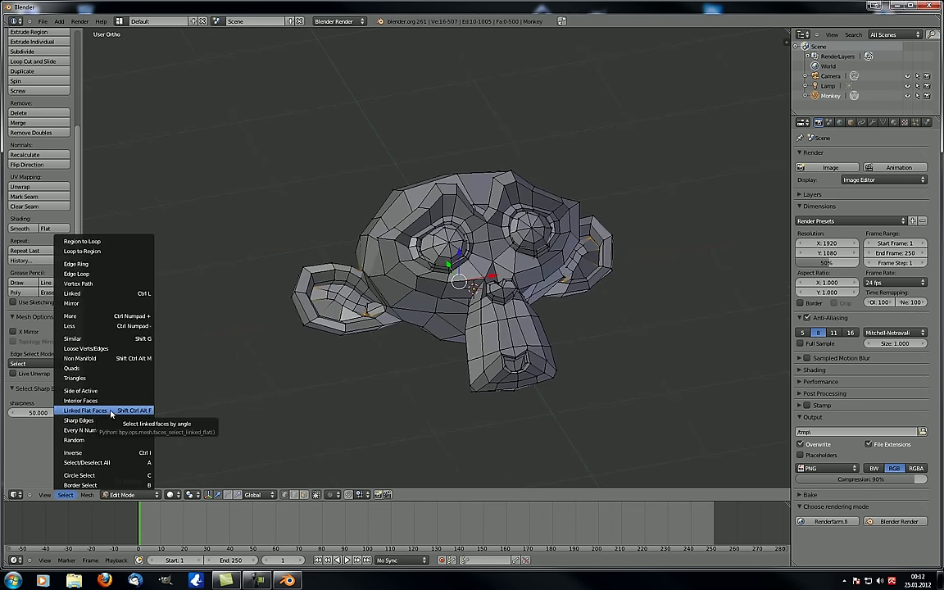
{"action": "key", "text": "a"}
{"action": "middle_click_drag", "start_coordinate": [522, 391], "coordinate": [315, 369]}
{"action": "middle_click_drag", "start_coordinate": [488, 249], "coordinate": [438, 246]}
{"action": "scroll", "coordinate": [465, 247], "scroll_direction": "up", "scroll_amount": 4}
{"action": "middle_click_drag", "start_coordinate": [565, 250], "coordinate": [409, 293]}
{"action": "left_click", "coordinate": [305, 494]}
{"action": "middle_click_drag", "start_coordinate": [461, 347], "coordinate": [423, 342]}
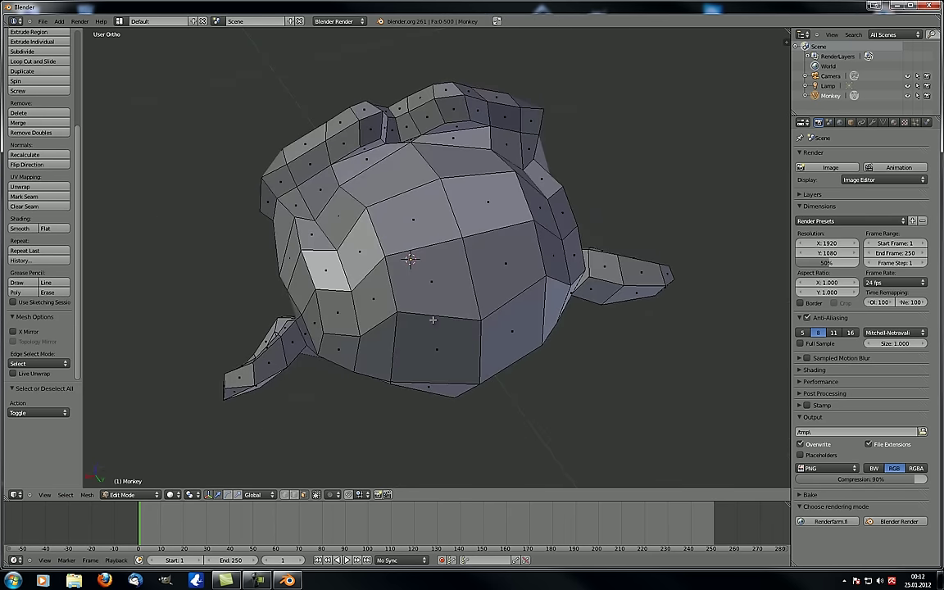
{"action": "right_click", "coordinate": [487, 201]}
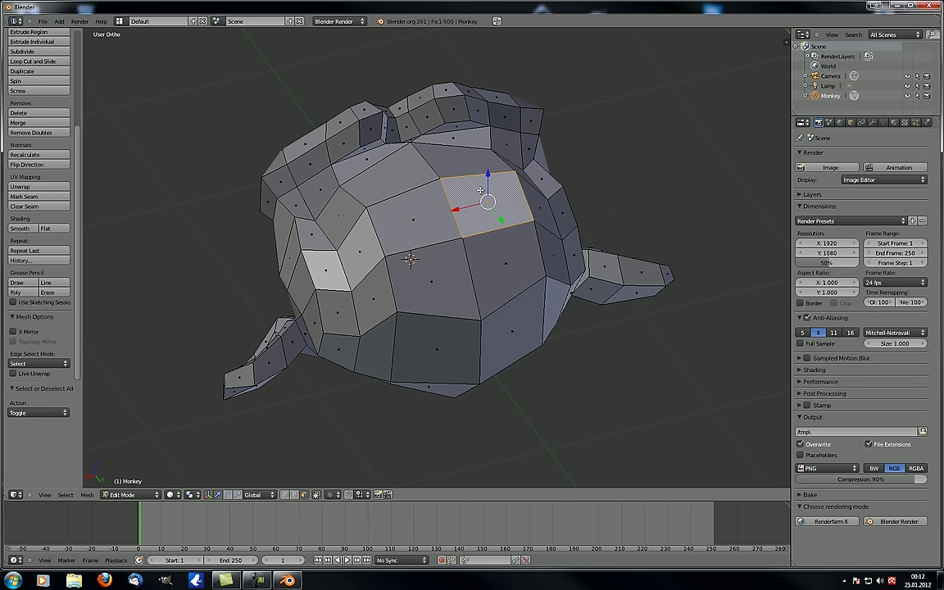
Step: Select the linked flat faces around the chosen face and inspect the back of the Monkey's head
{"action": "left_click", "coordinate": [65, 494]}
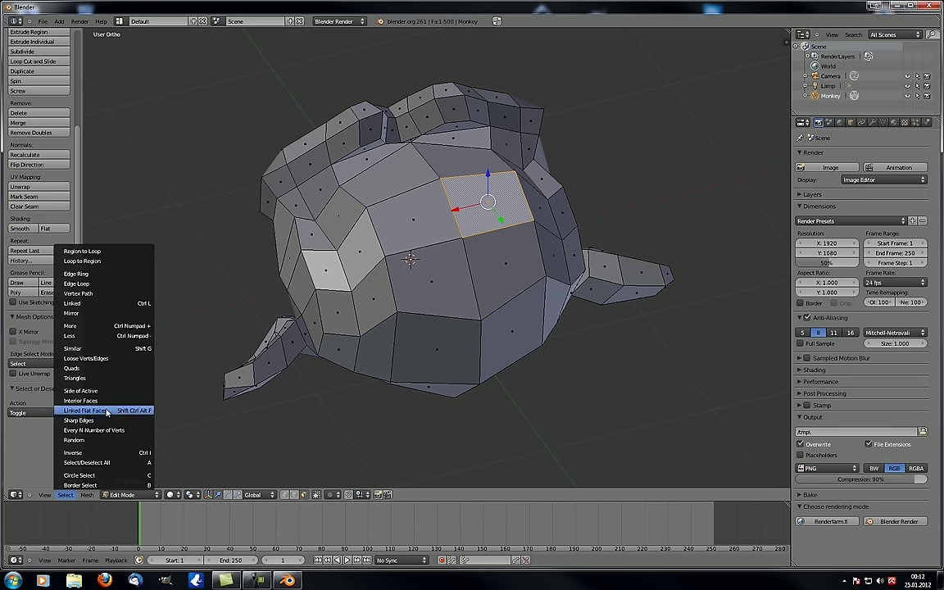
{"action": "left_click", "coordinate": [99, 410]}
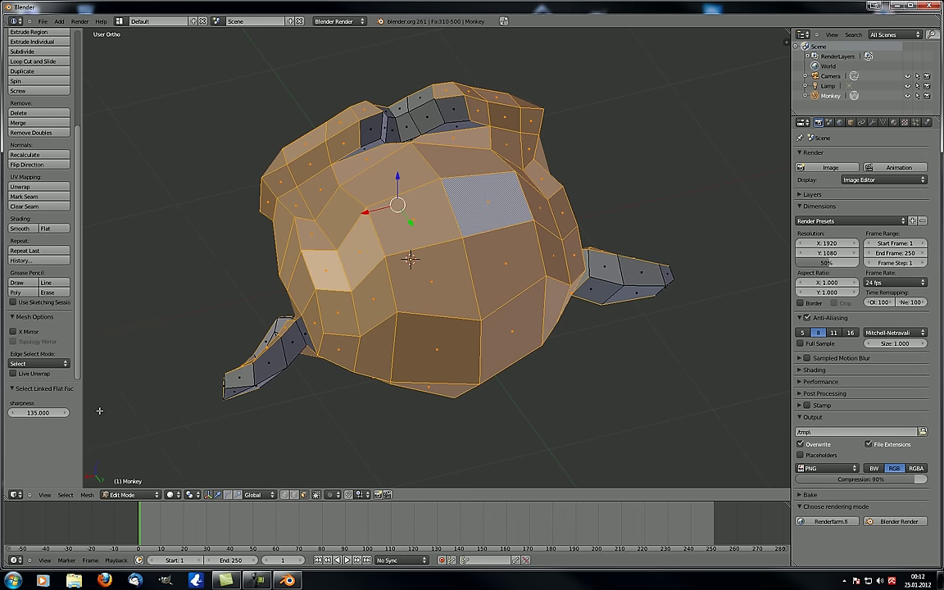
{"action": "middle_click_drag", "start_coordinate": [393, 319], "coordinate": [383, 200]}
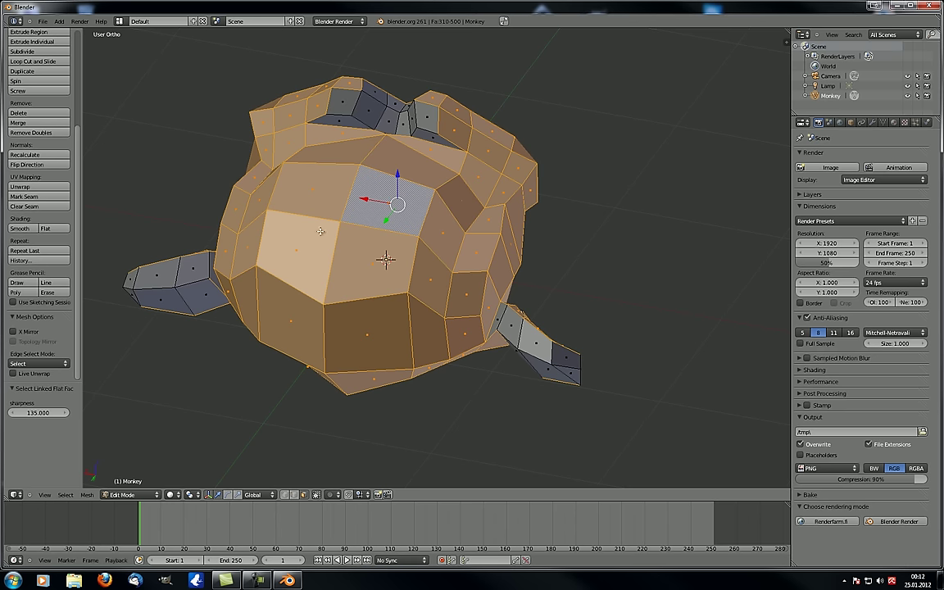
{"action": "middle_click_drag", "start_coordinate": [390, 194], "coordinate": [371, 321]}
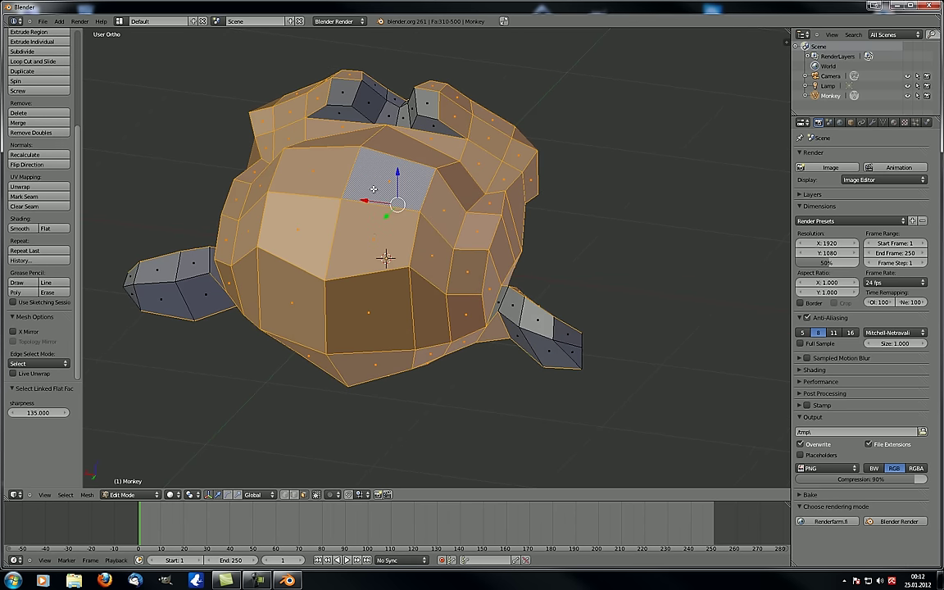
{"action": "middle_click_drag", "start_coordinate": [338, 167], "coordinate": [342, 184]}
{"action": "scroll", "coordinate": [342, 184], "scroll_direction": "up", "scroll_amount": 2}
{"action": "scroll", "coordinate": [398, 218], "scroll_direction": "down", "scroll_amount": 1}
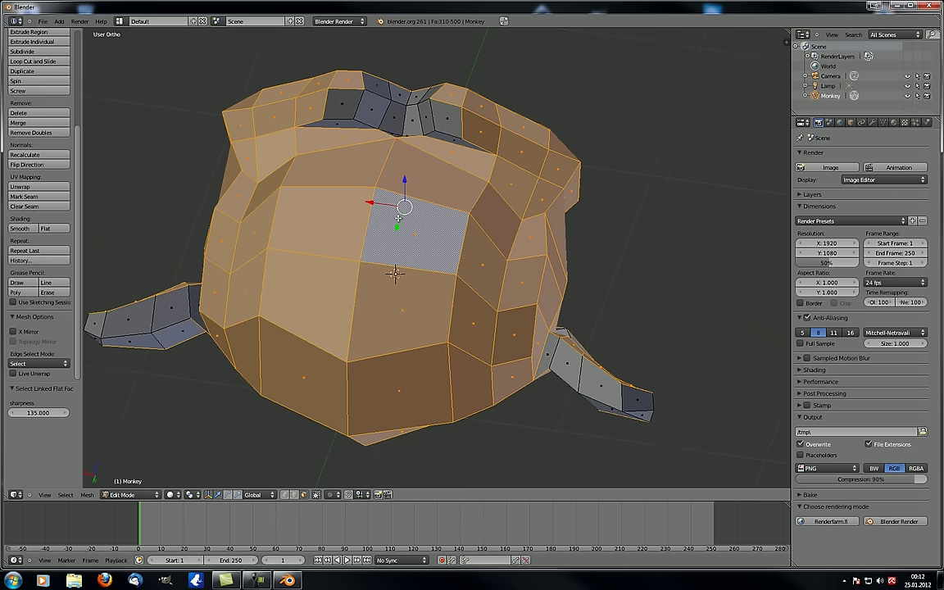
Step: Set the linked flat faces selection's sharpness to 180
{"action": "left_click", "coordinate": [38, 413]}
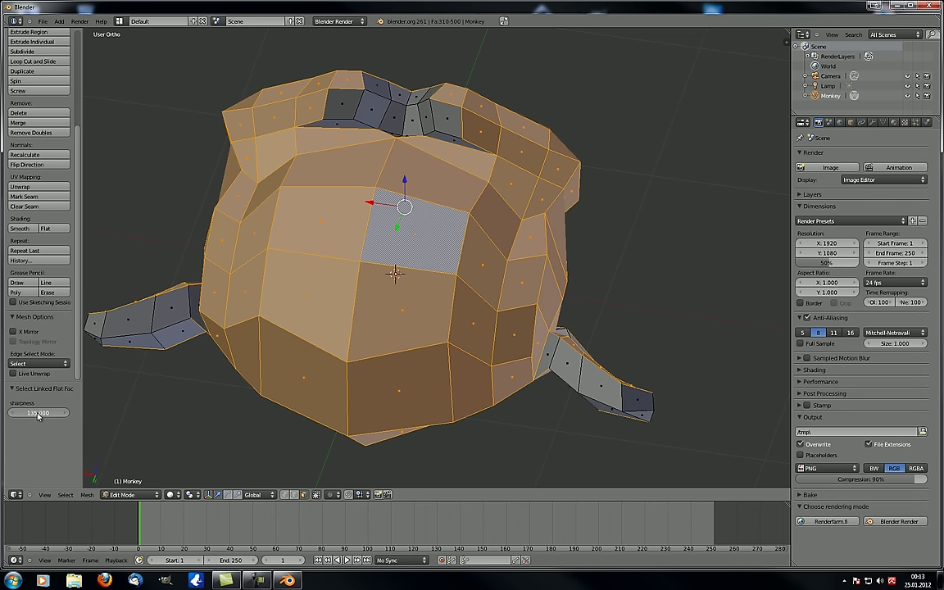
{"action": "type", "text": "180"}
{"action": "key", "text": "Return"}
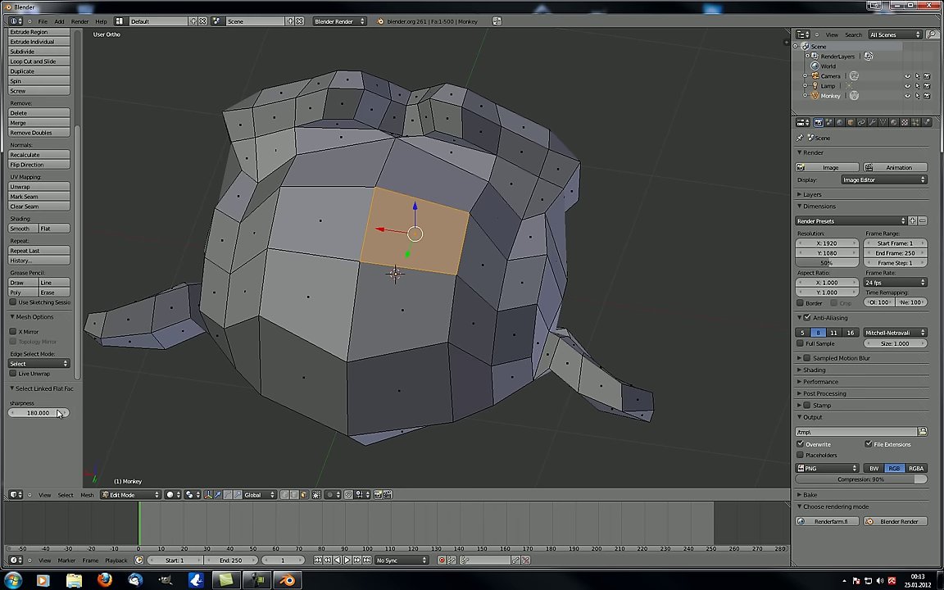
Step: Lower the linked flat faces selection's sharpness to 0 and view the Monkey's face
{"action": "left_click_drag", "start_coordinate": [48, 413], "coordinate": [1, 416]}
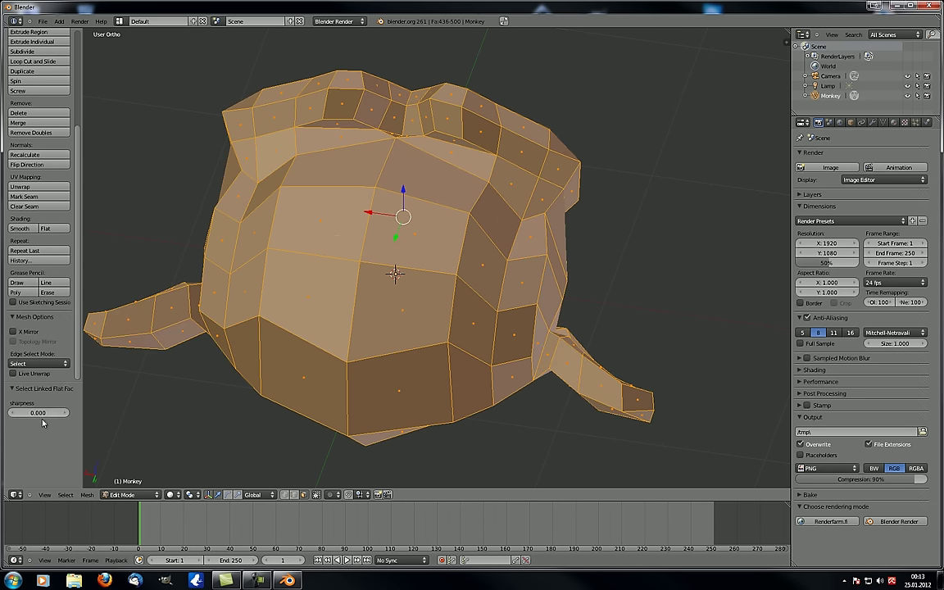
{"action": "middle_click_drag", "start_coordinate": [221, 266], "coordinate": [261, 399]}
{"action": "scroll", "coordinate": [346, 233], "scroll_direction": "down", "scroll_amount": 1}
Step: Clear the selection and select the Monkey's interior faces
{"action": "left_click", "coordinate": [59, 495]}
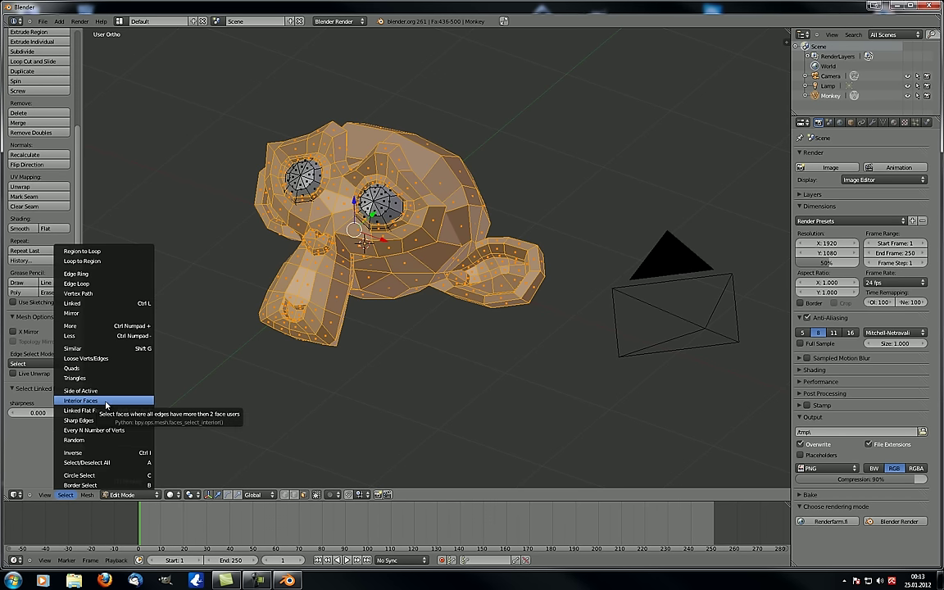
{"action": "key", "text": "a"}
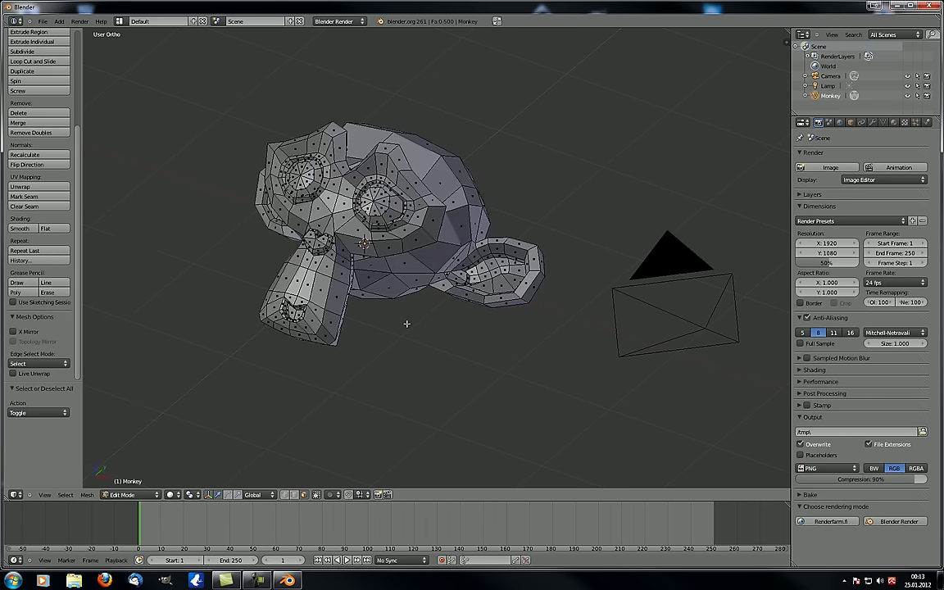
{"action": "left_click", "coordinate": [65, 495]}
{"action": "left_click", "coordinate": [102, 397]}
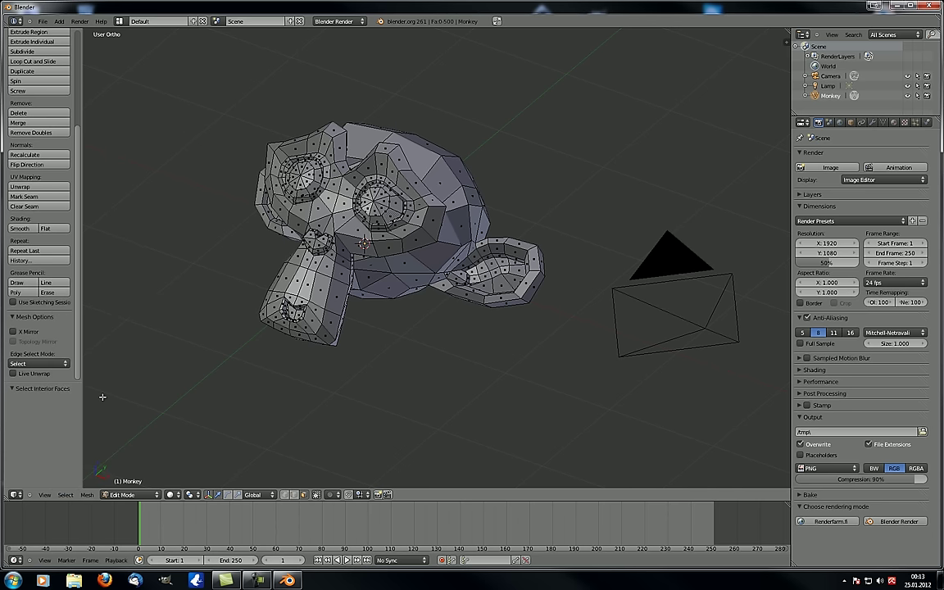
{"action": "left_click", "coordinate": [65, 495]}
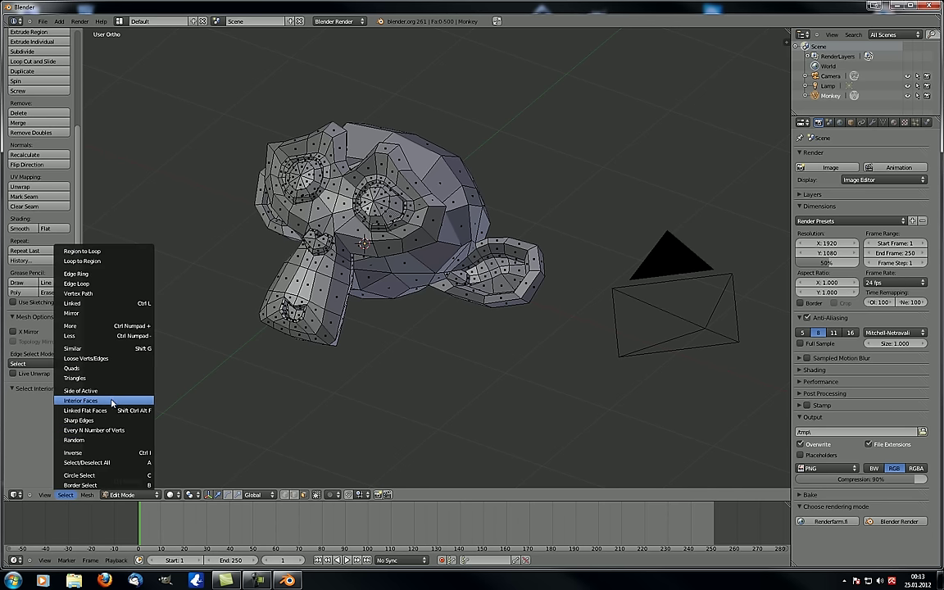
{"action": "left_click", "coordinate": [107, 401]}
{"action": "middle_click_drag", "start_coordinate": [169, 411], "coordinate": [150, 409]}
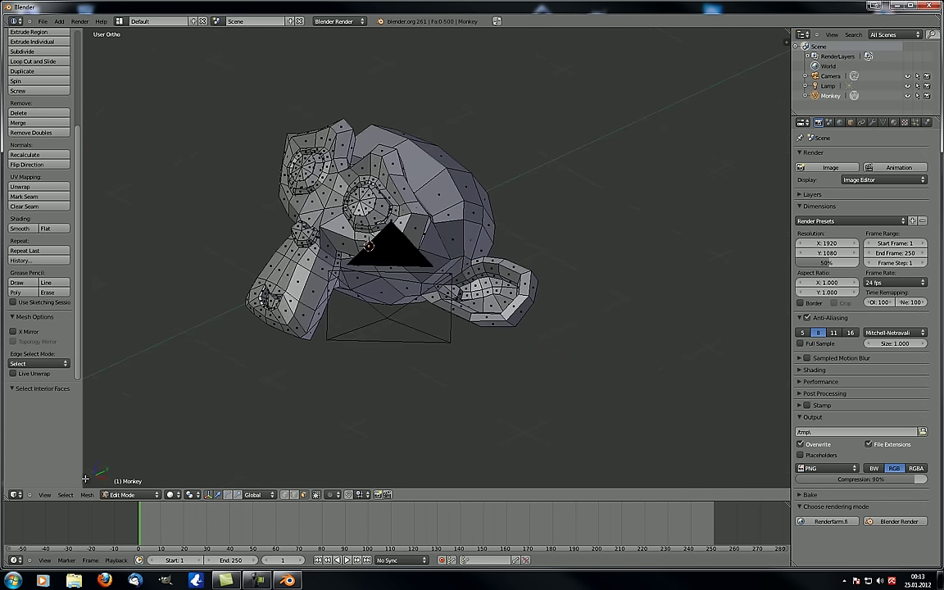
Step: Try to apply Side of Active to the Monkey with nothing selected
{"action": "left_click", "coordinate": [71, 496]}
{"action": "left_click", "coordinate": [68, 495]}
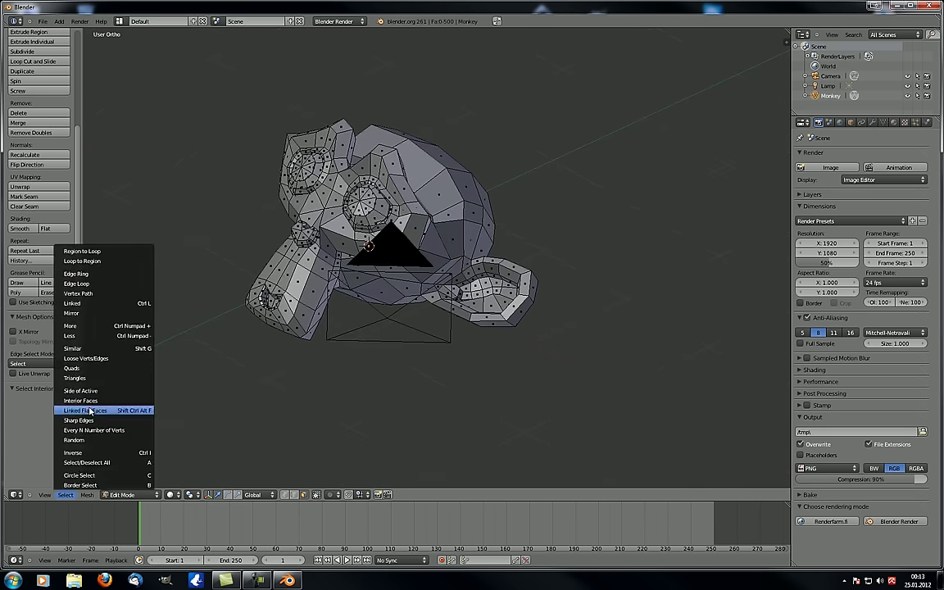
{"action": "left_click", "coordinate": [95, 392]}
Step: Switch to vertex select mode, pick a centre vertex on top of the head, and select everything on its positive X side with Side of Active
{"action": "middle_click_drag", "start_coordinate": [427, 213], "coordinate": [233, 446]}
{"action": "right_click", "coordinate": [413, 244]}
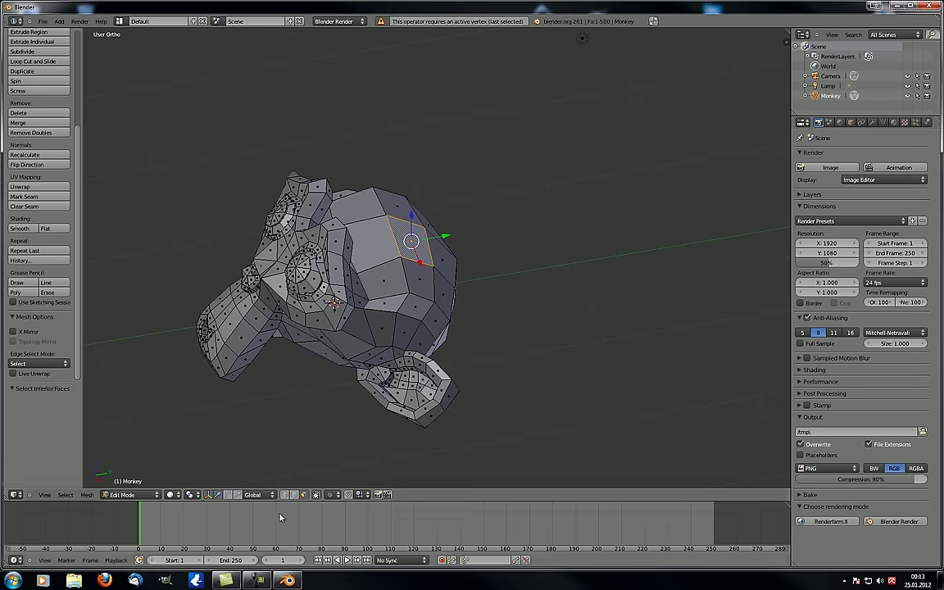
{"action": "right_click", "coordinate": [396, 214]}
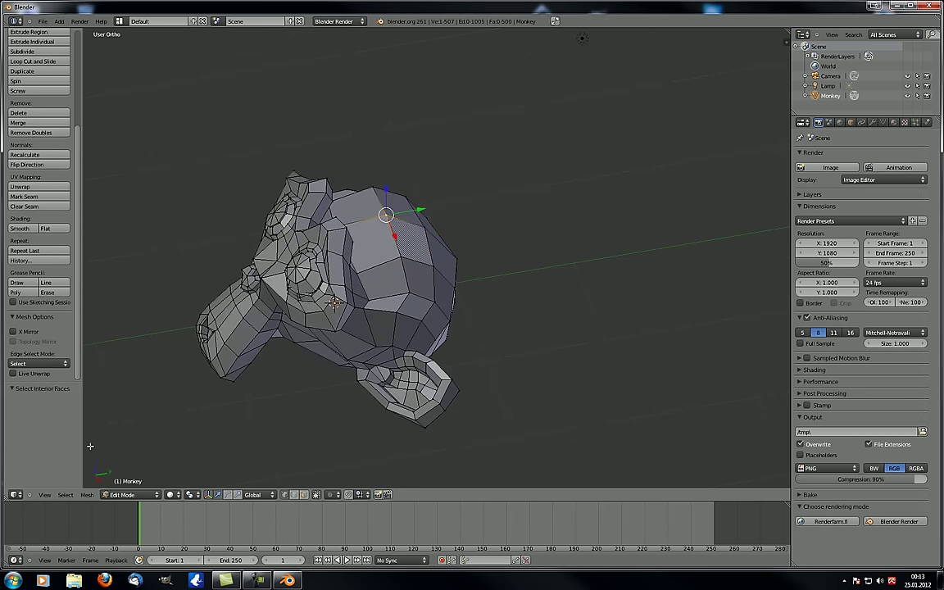
{"action": "left_click", "coordinate": [66, 495]}
{"action": "left_click", "coordinate": [100, 391]}
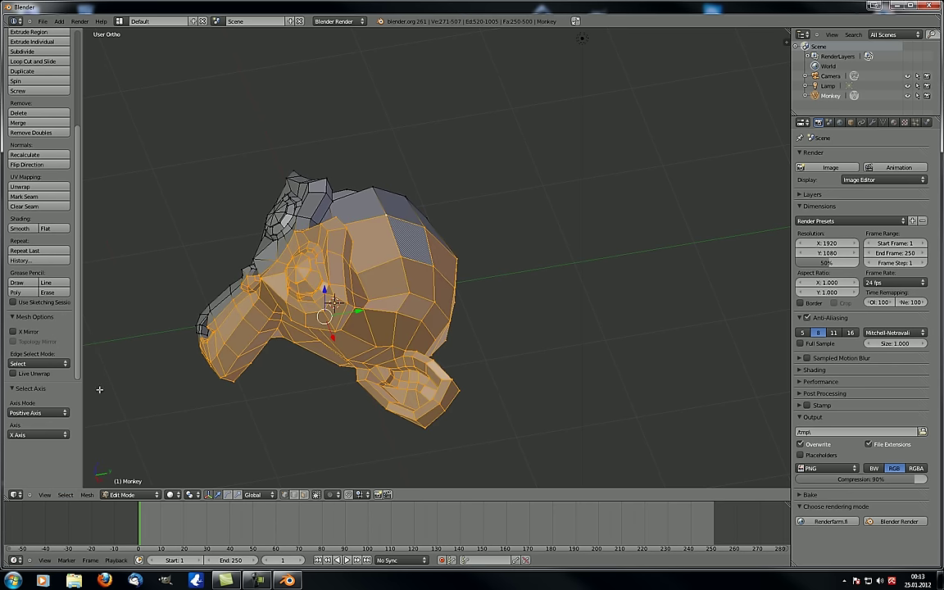
{"action": "middle_click_drag", "start_coordinate": [419, 300], "coordinate": [392, 221]}
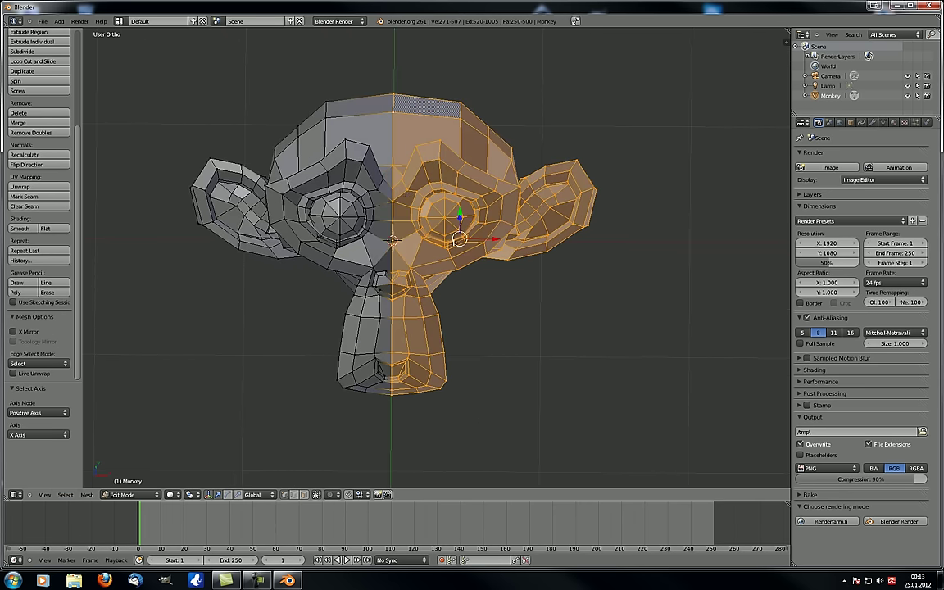
Step: Pick an off-centre vertex on the upper head and apply Side of Active along the positive X axis
{"action": "left_click", "coordinate": [66, 494]}
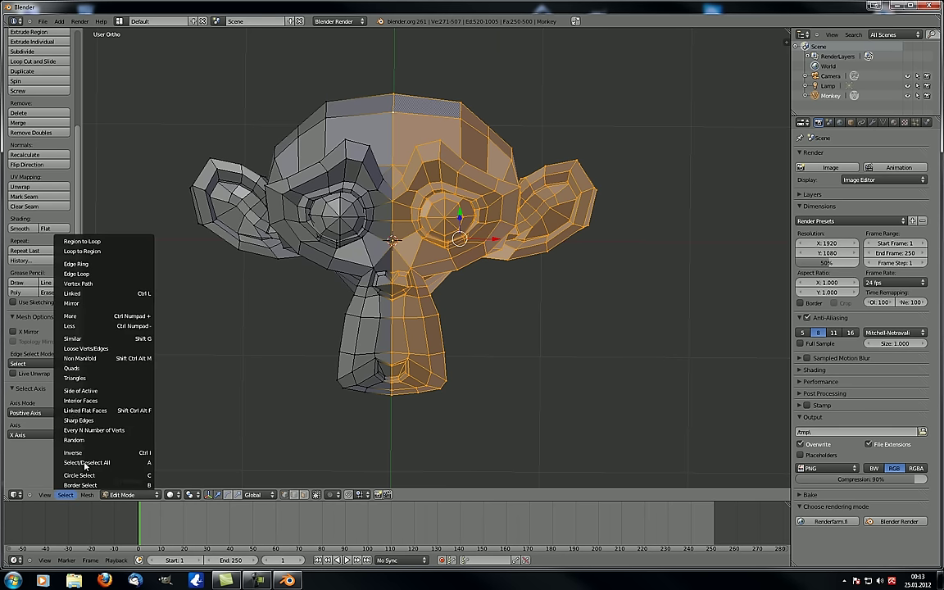
{"action": "left_click", "coordinate": [100, 390]}
{"action": "right_click_drag", "start_coordinate": [458, 120], "coordinate": [269, 336]}
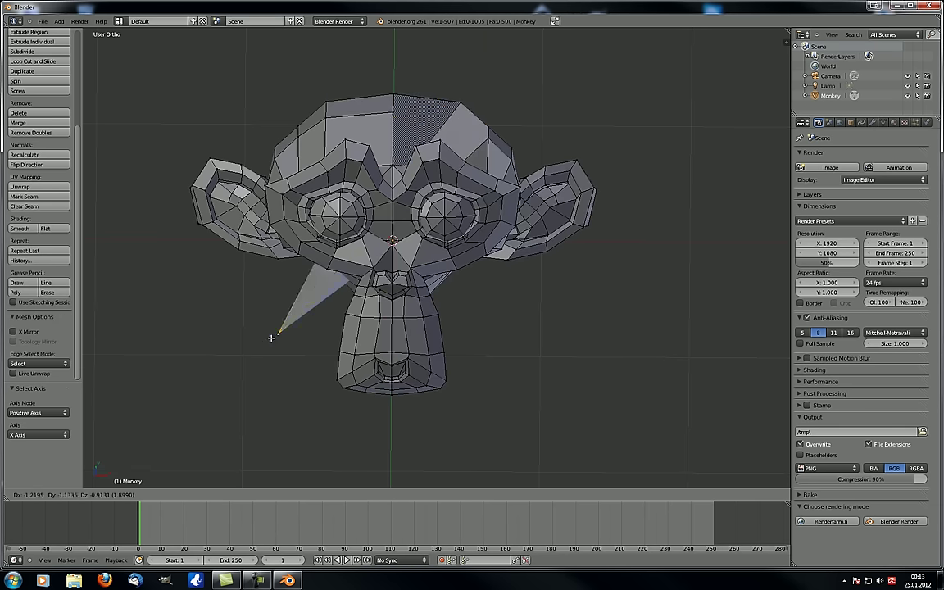
{"action": "right_click", "coordinate": [269, 337]}
{"action": "left_click", "coordinate": [66, 494]}
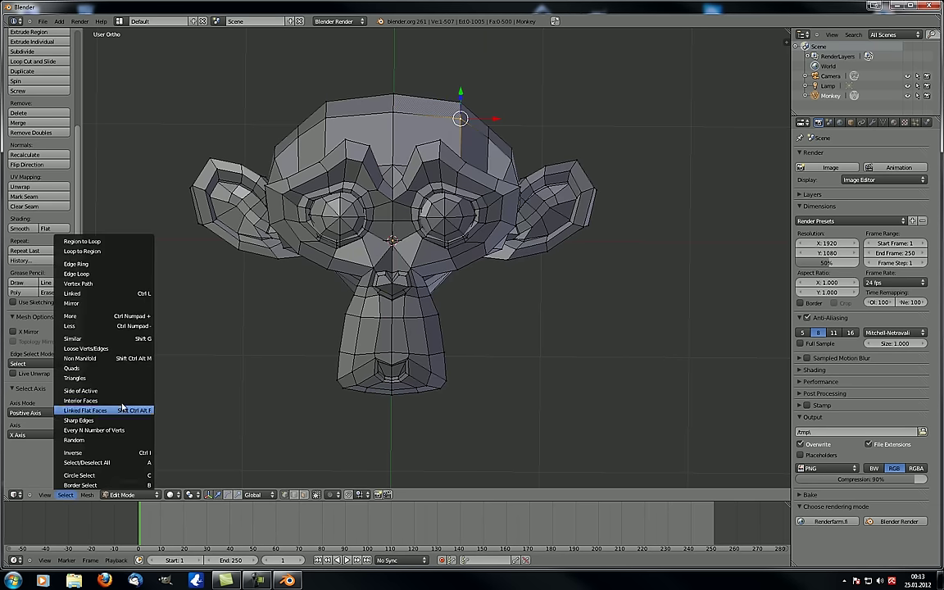
{"action": "left_click", "coordinate": [121, 391]}
{"action": "middle_click_drag", "start_coordinate": [307, 255], "coordinate": [378, 255]}
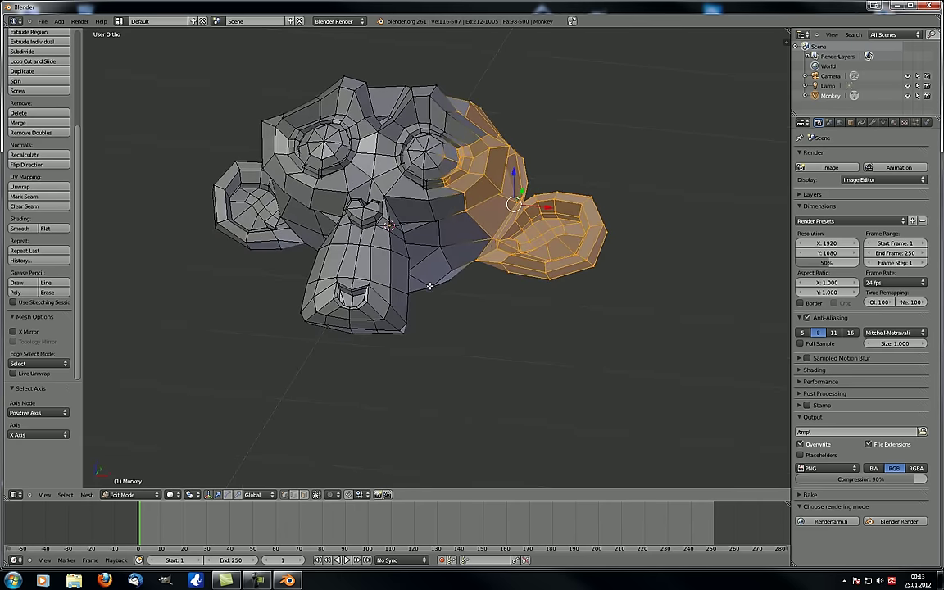
{"action": "middle_click_drag", "start_coordinate": [475, 206], "coordinate": [526, 224]}
{"action": "middle_click_drag", "start_coordinate": [436, 194], "coordinate": [476, 203]}
Step: Pick a vertex on the side of the head above the ear and apply Side of Active along the positive X axis
{"action": "right_click", "coordinate": [522, 149]}
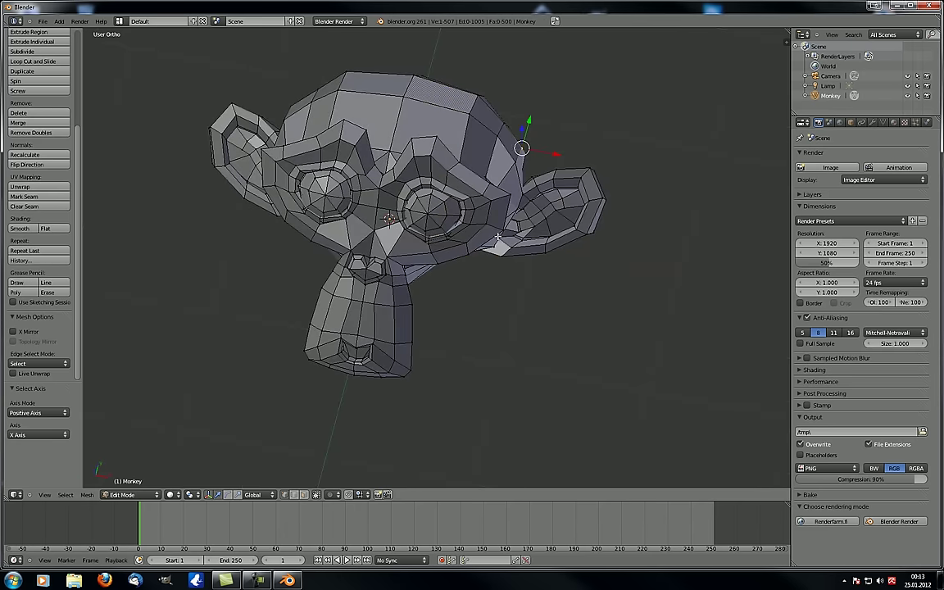
{"action": "left_click", "coordinate": [65, 494]}
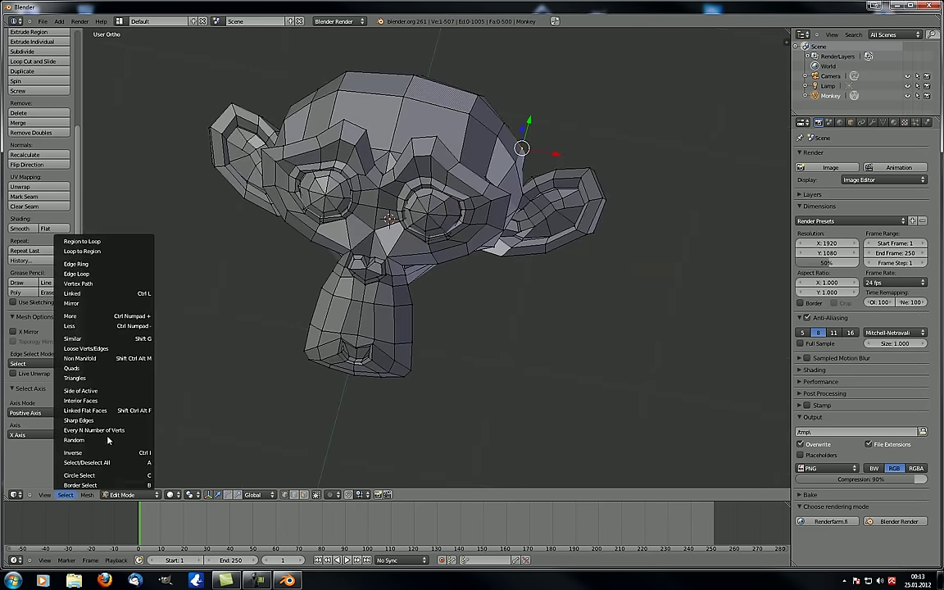
{"action": "left_click", "coordinate": [112, 390]}
{"action": "middle_click_drag", "start_coordinate": [502, 257], "coordinate": [326, 314]}
Step: Clear the selection and try to select the Monkey's triangles in vertex select mode
{"action": "left_click", "coordinate": [66, 494]}
{"action": "left_click", "coordinate": [66, 494]}
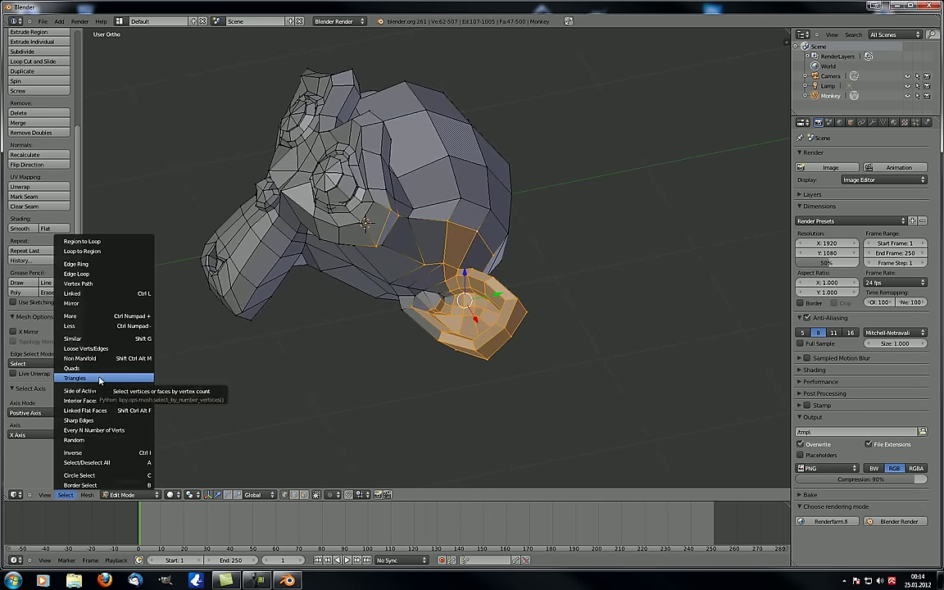
{"action": "key", "text": "a"}
{"action": "left_click", "coordinate": [63, 495]}
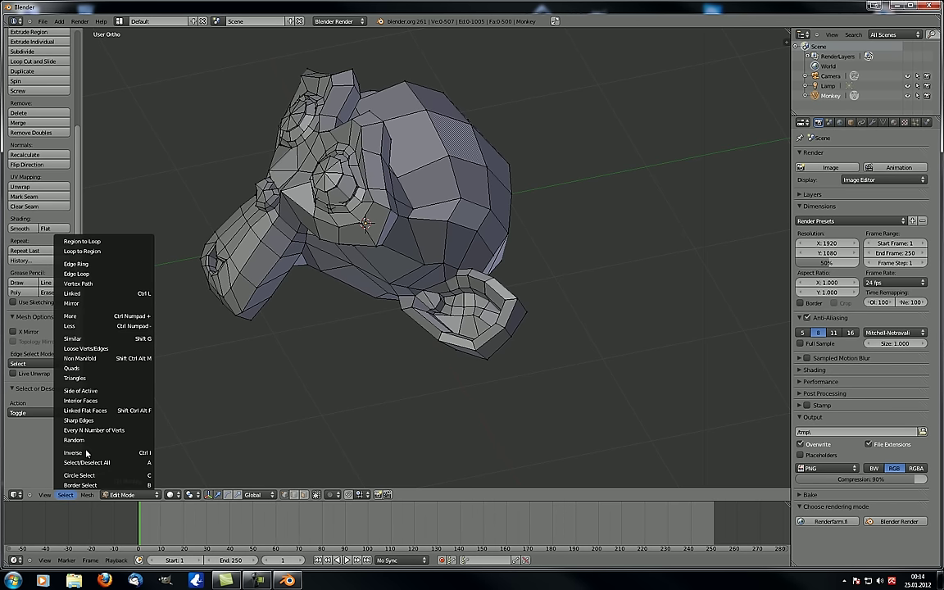
{"action": "left_click", "coordinate": [104, 380]}
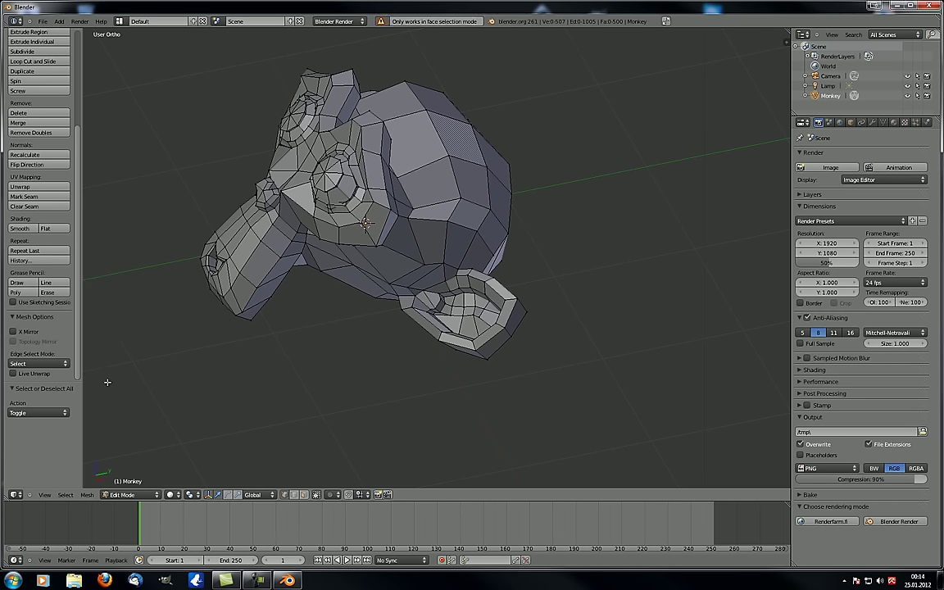
{"action": "middle_click_drag", "start_coordinate": [106, 382], "coordinate": [211, 388]}
Step: Switch to face select mode and select all triangles on the Monkey
{"action": "left_click", "coordinate": [305, 494]}
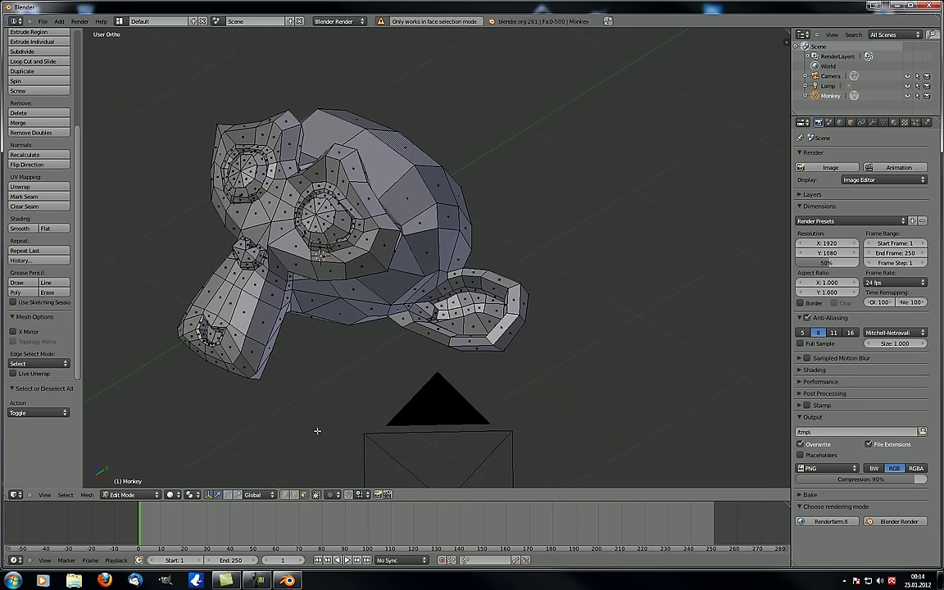
{"action": "left_click", "coordinate": [66, 494]}
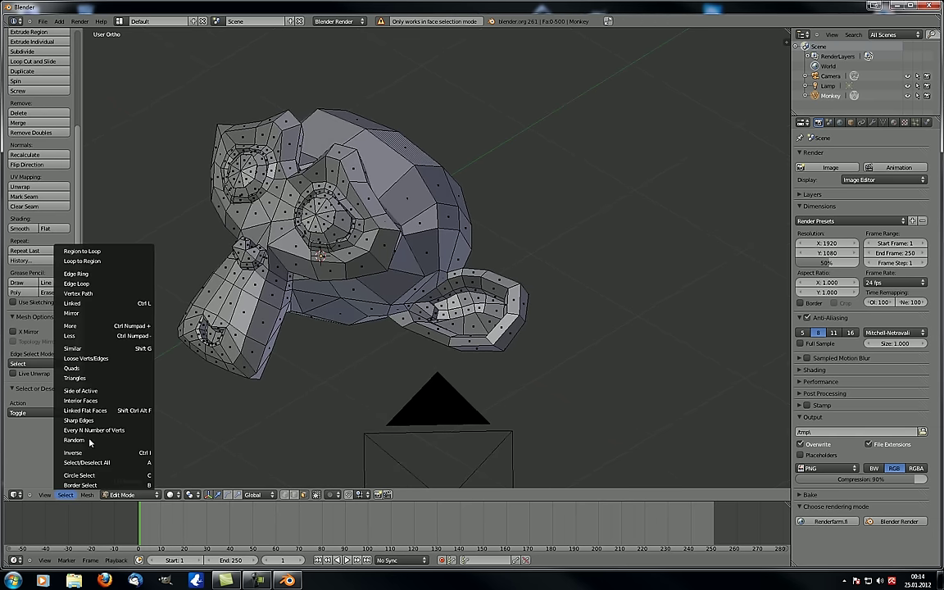
{"action": "left_click", "coordinate": [104, 378]}
{"action": "middle_click_drag", "start_coordinate": [181, 318], "coordinate": [360, 274]}
Step: Select all quads on the Monkey and examine the unselected faces beneath the head
{"action": "left_click", "coordinate": [66, 494]}
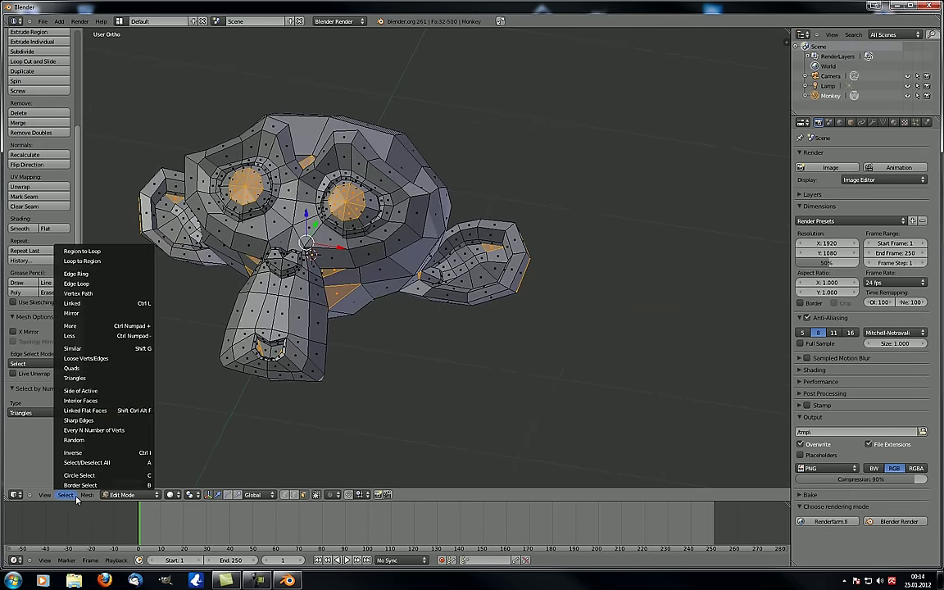
{"action": "left_click", "coordinate": [105, 368]}
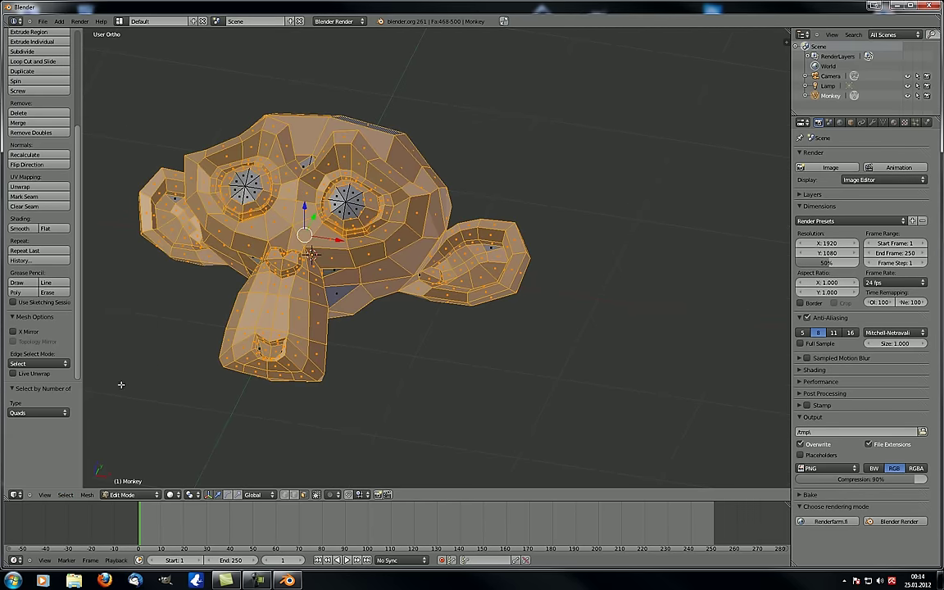
{"action": "middle_click_drag", "start_coordinate": [120, 384], "coordinate": [331, 334]}
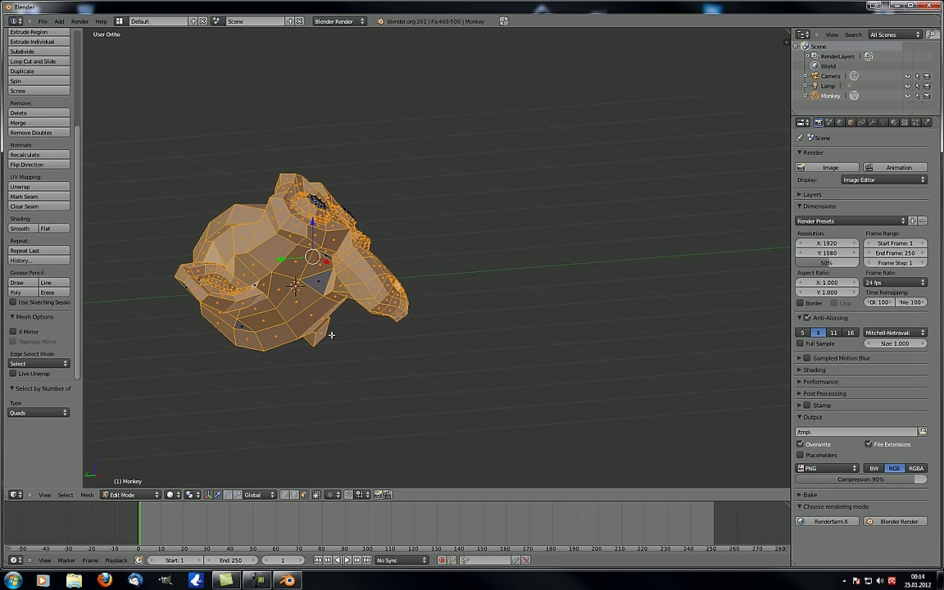
{"action": "scroll", "coordinate": [323, 237], "scroll_direction": "up", "scroll_amount": 5}
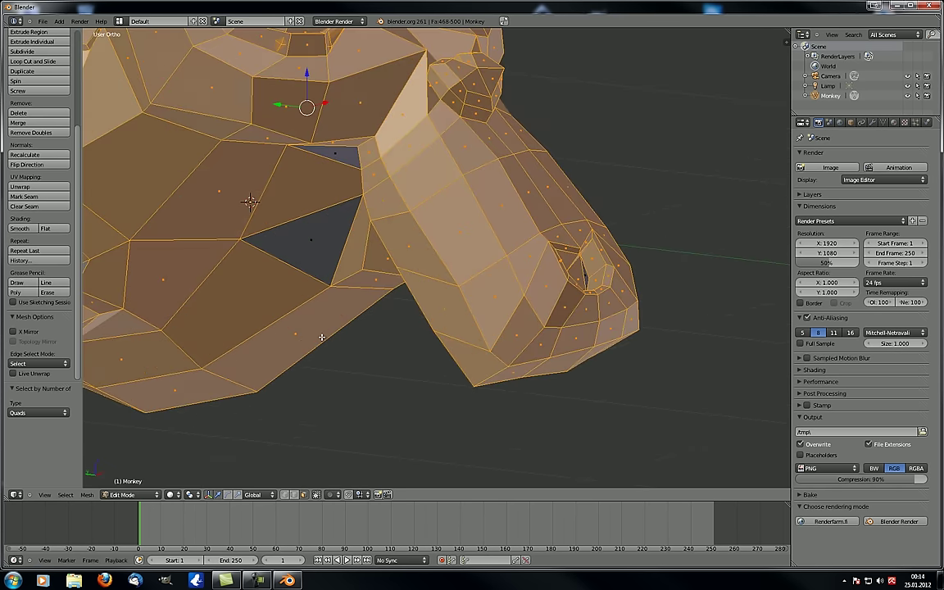
{"action": "scroll", "coordinate": [315, 306], "scroll_direction": "down", "scroll_amount": 2}
{"action": "scroll", "coordinate": [315, 306], "scroll_direction": "down", "scroll_amount": 3}
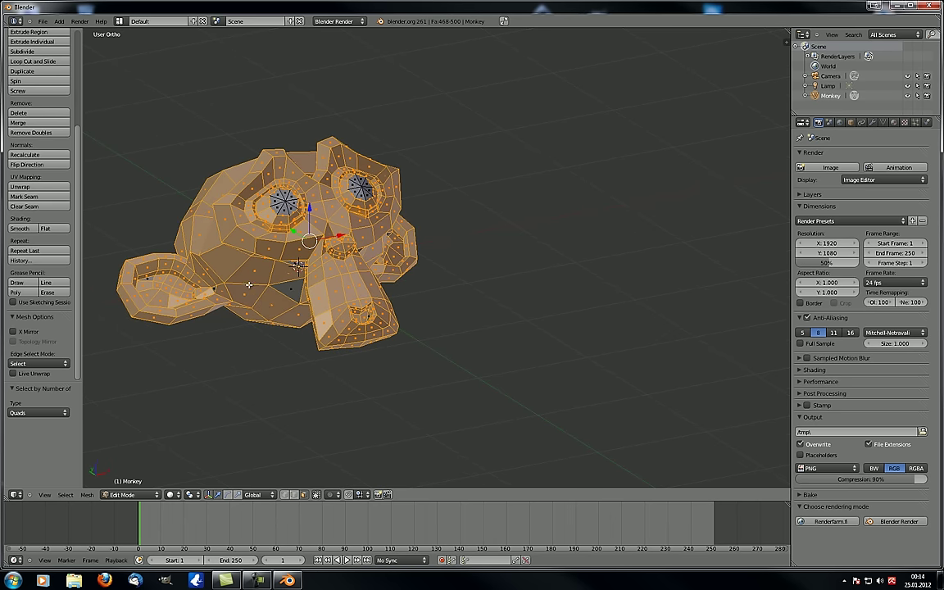
Step: Clear the selection, pick the face between the nose and the eye, and select similar faces by Area
{"action": "left_click", "coordinate": [65, 494]}
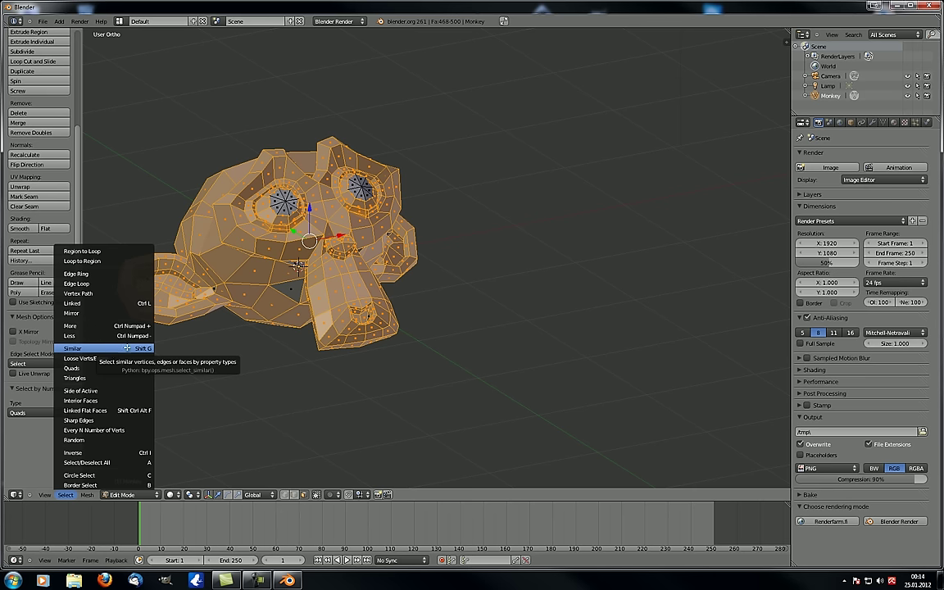
{"action": "middle_click_drag", "start_coordinate": [531, 304], "coordinate": [284, 309]}
{"action": "key", "text": "a"}
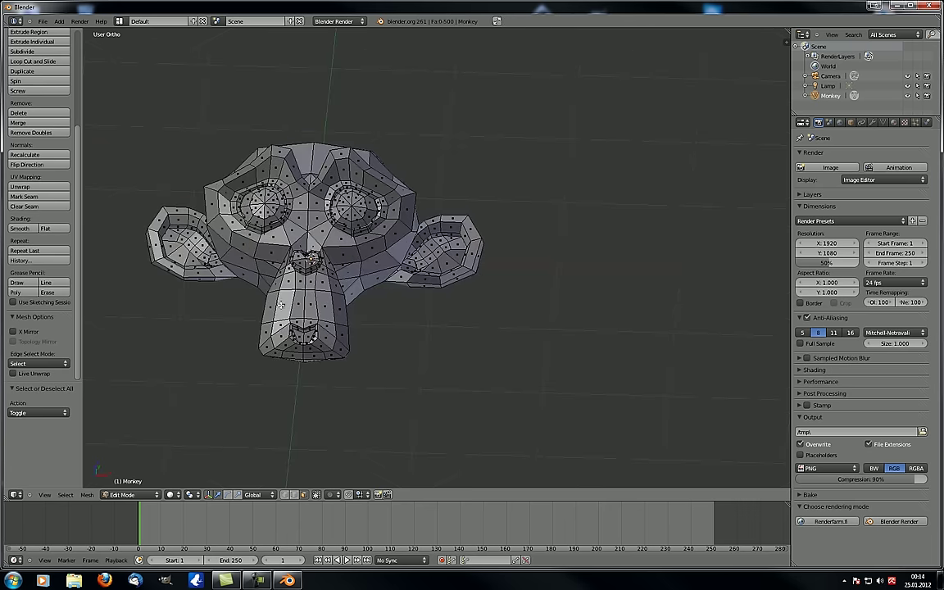
{"action": "right_click", "coordinate": [324, 232]}
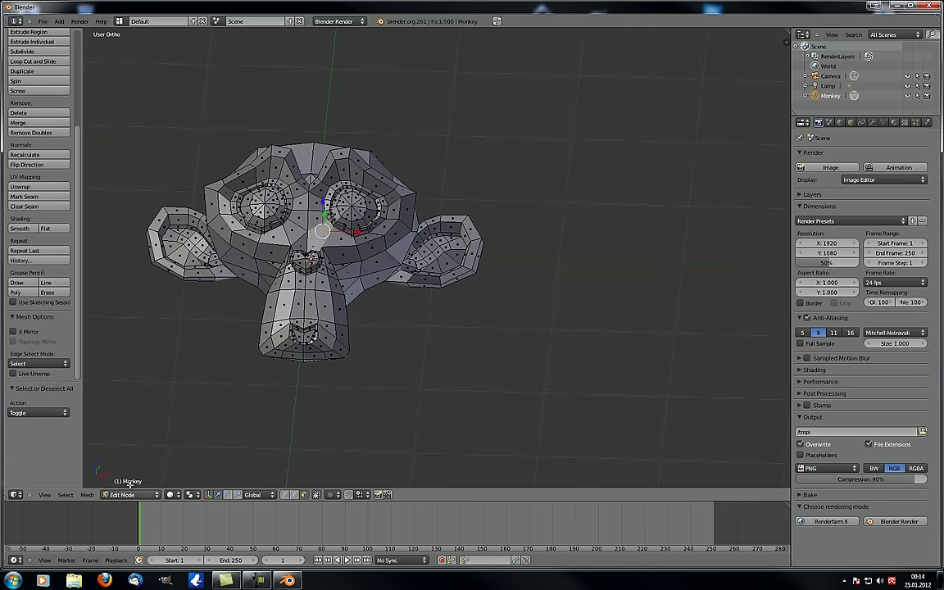
{"action": "left_click", "coordinate": [64, 494]}
{"action": "left_click", "coordinate": [102, 350]}
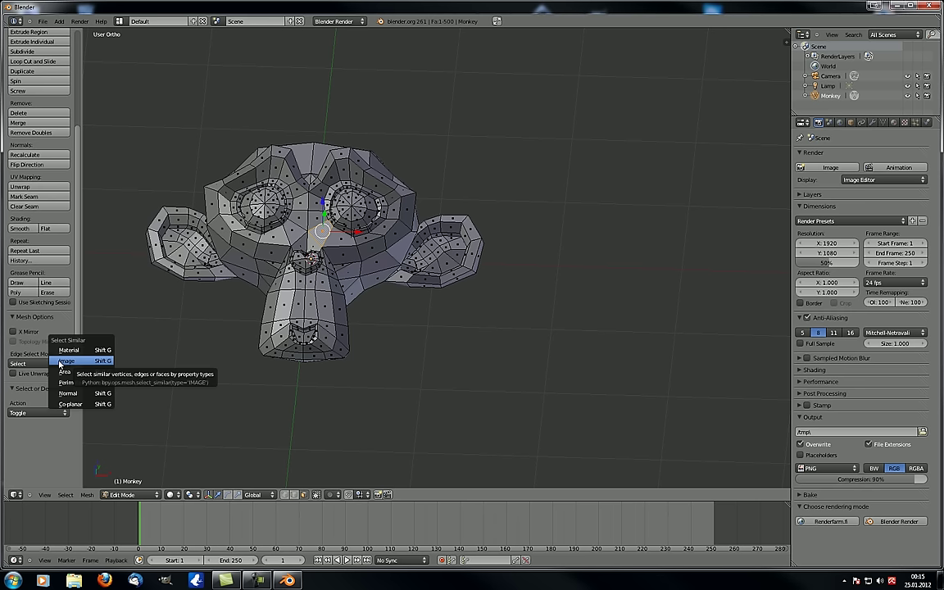
{"action": "left_click", "coordinate": [73, 374]}
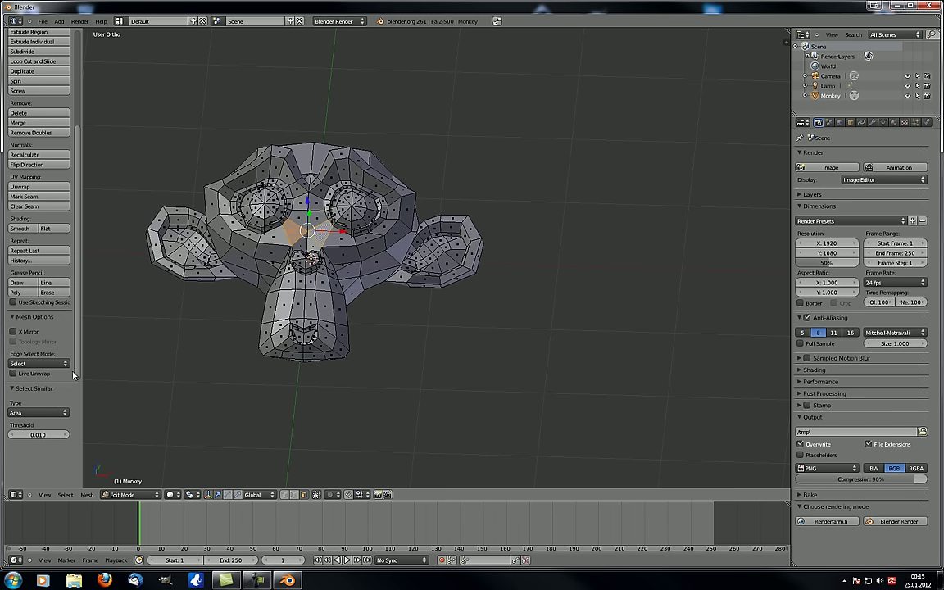
Step: Set the threshold of the Area-based Select Similar to 0.000
{"action": "mouse_move", "coordinate": [37, 437]}
{"action": "left_mouse_down"}
{"action": "mouse_move", "coordinate": [105, 439]}
{"action": "mouse_move", "coordinate": [26, 438]}
{"action": "left_mouse_up"}
{"action": "left_click", "coordinate": [13, 433]}
{"action": "left_click", "coordinate": [40, 434]}
{"action": "key", "text": "Return"}
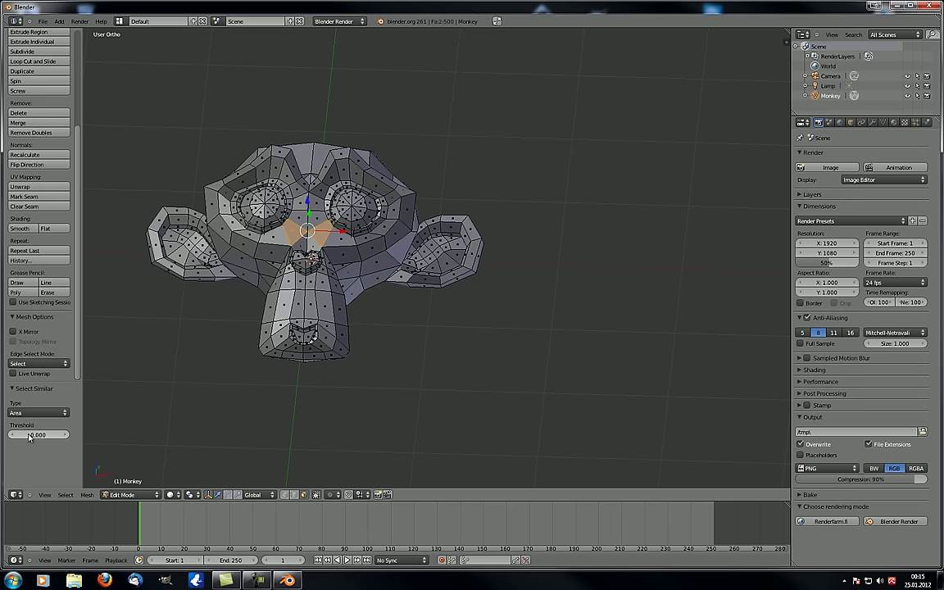
Step: Compare the Perimeter and Area types of Select Similar at a threshold of 0.000
{"action": "left_click", "coordinate": [49, 414]}
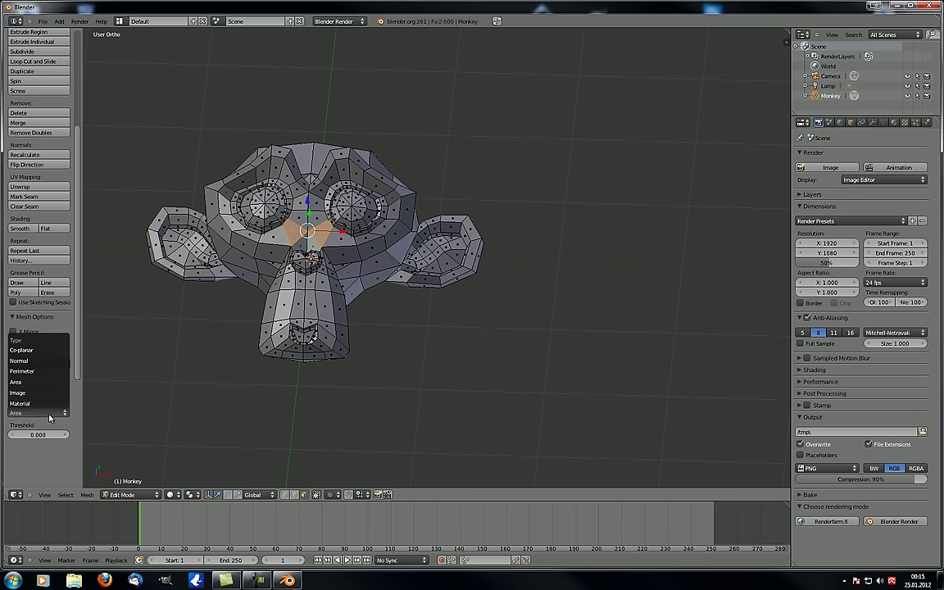
{"action": "left_click", "coordinate": [35, 372]}
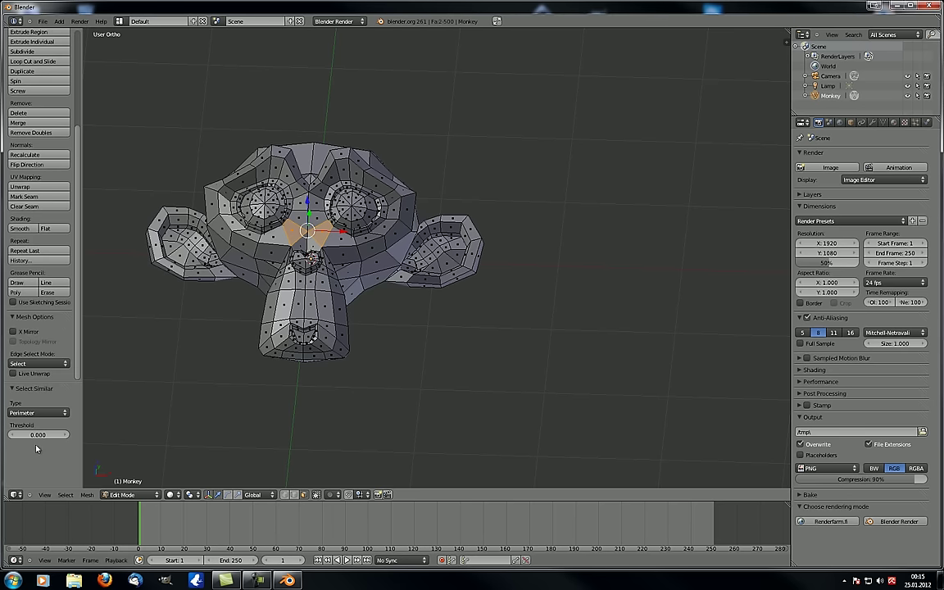
{"action": "middle_click_drag", "start_coordinate": [247, 240], "coordinate": [262, 268]}
{"action": "scroll", "coordinate": [301, 203], "scroll_direction": "up", "scroll_amount": 3}
{"action": "middle_click_drag", "start_coordinate": [301, 203], "coordinate": [283, 286]}
{"action": "middle_click_drag", "start_coordinate": [369, 288], "coordinate": [336, 288]}
{"action": "left_click_drag", "start_coordinate": [38, 435], "coordinate": [16, 435]}
{"action": "left_click", "coordinate": [37, 412]}
{"action": "left_click", "coordinate": [32, 401]}
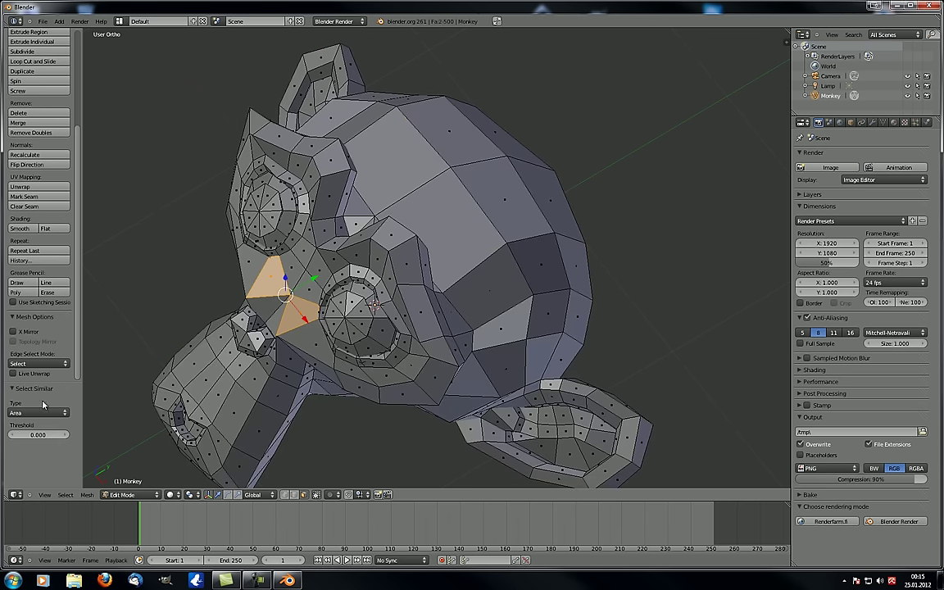
Step: Set the Select Similar type to Normal and examine the orientation of the selected face beside the nose
{"action": "left_click", "coordinate": [40, 412]}
{"action": "left_click", "coordinate": [18, 360]}
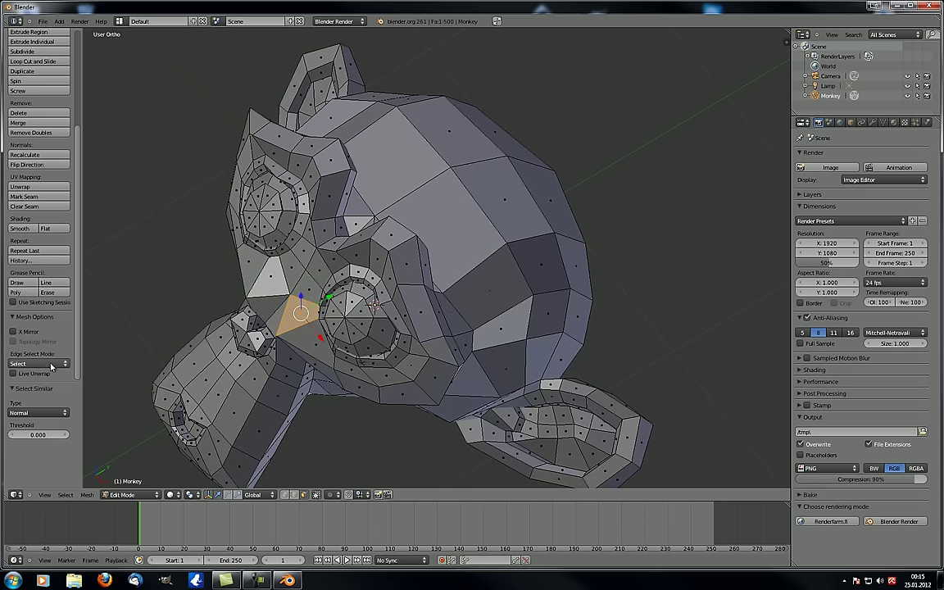
{"action": "middle_click_drag", "start_coordinate": [213, 344], "coordinate": [290, 341]}
{"action": "scroll", "coordinate": [290, 341], "scroll_direction": "up", "scroll_amount": 3}
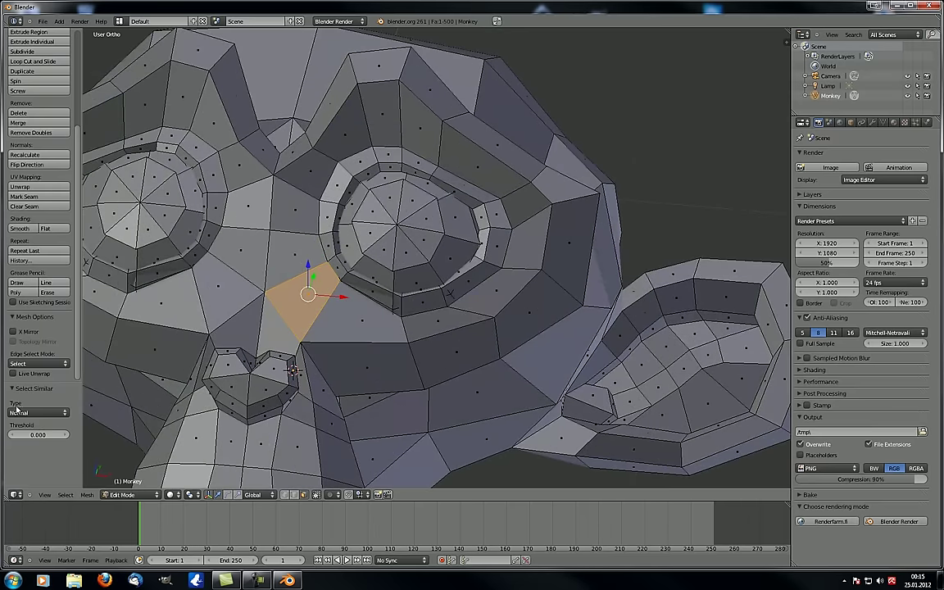
{"action": "middle_click_drag", "start_coordinate": [221, 316], "coordinate": [313, 297]}
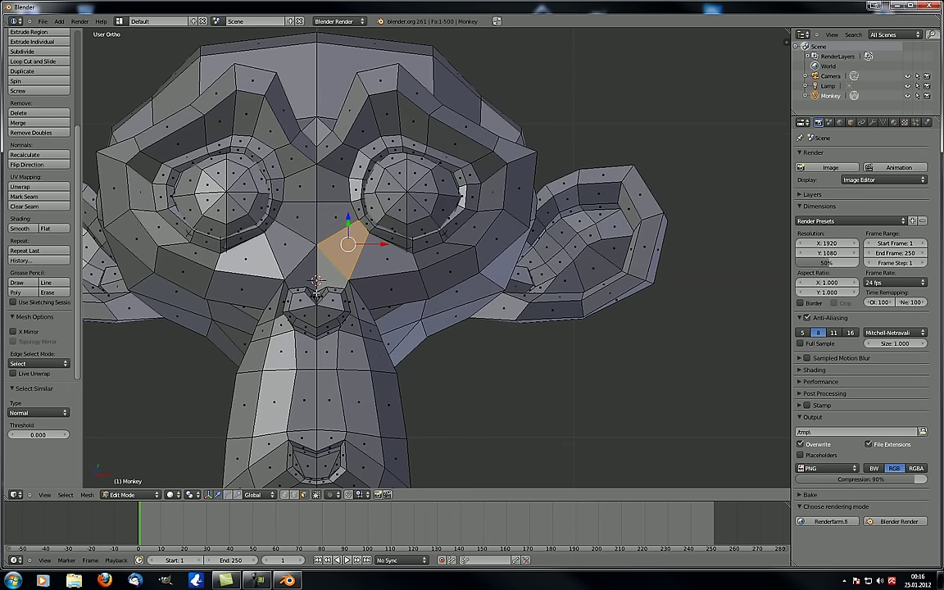
{"action": "middle_click_drag", "start_coordinate": [286, 262], "coordinate": [349, 242]}
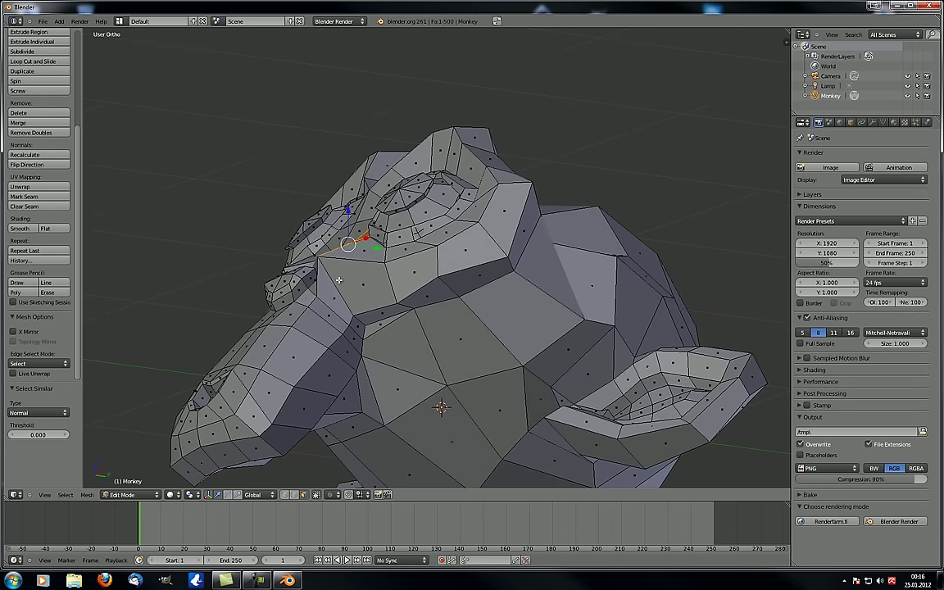
{"action": "middle_click_drag", "start_coordinate": [338, 280], "coordinate": [336, 245]}
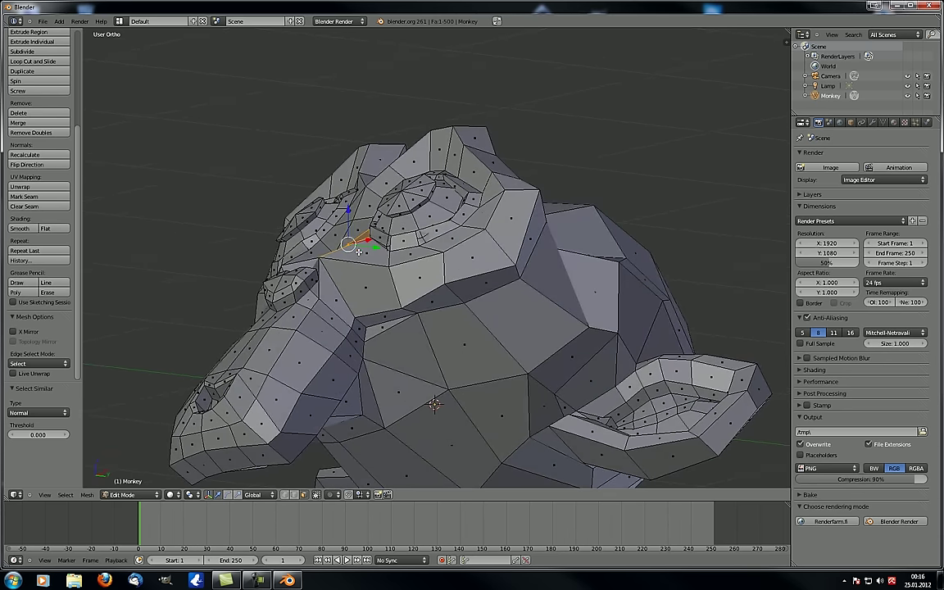
{"action": "middle_click_drag", "start_coordinate": [304, 274], "coordinate": [361, 299]}
{"action": "scroll", "coordinate": [360, 298], "scroll_direction": "up", "scroll_amount": 2}
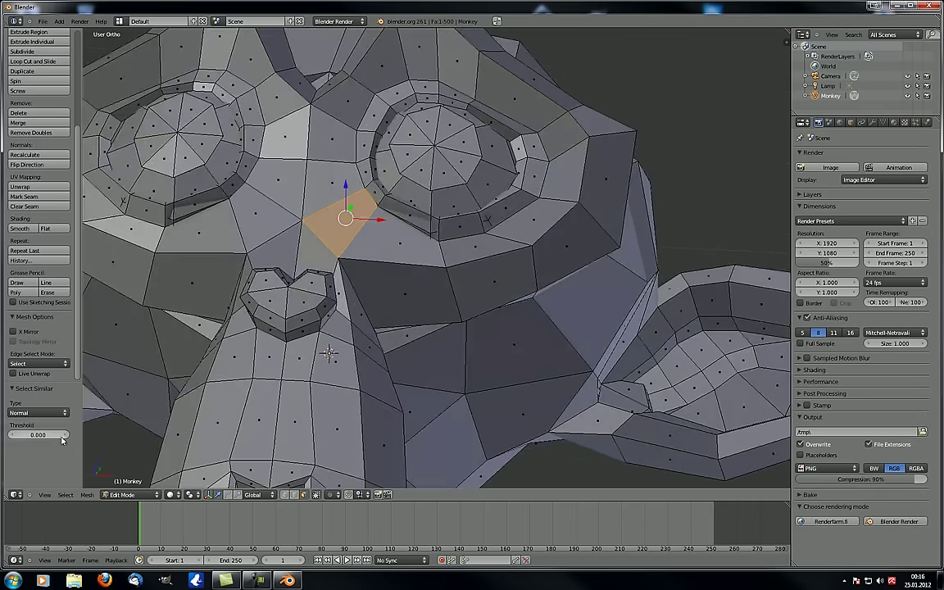
Step: Raise the Normal similarity threshold to 0.0296 and inspect the matching faces around the head
{"action": "mouse_move", "coordinate": [27, 437]}
{"action": "left_mouse_down"}
{"action": "mouse_move", "coordinate": [48, 438]}
{"action": "mouse_move", "coordinate": [16, 441]}
{"action": "left_mouse_up"}
{"action": "scroll", "coordinate": [270, 373], "scroll_direction": "down", "scroll_amount": 7}
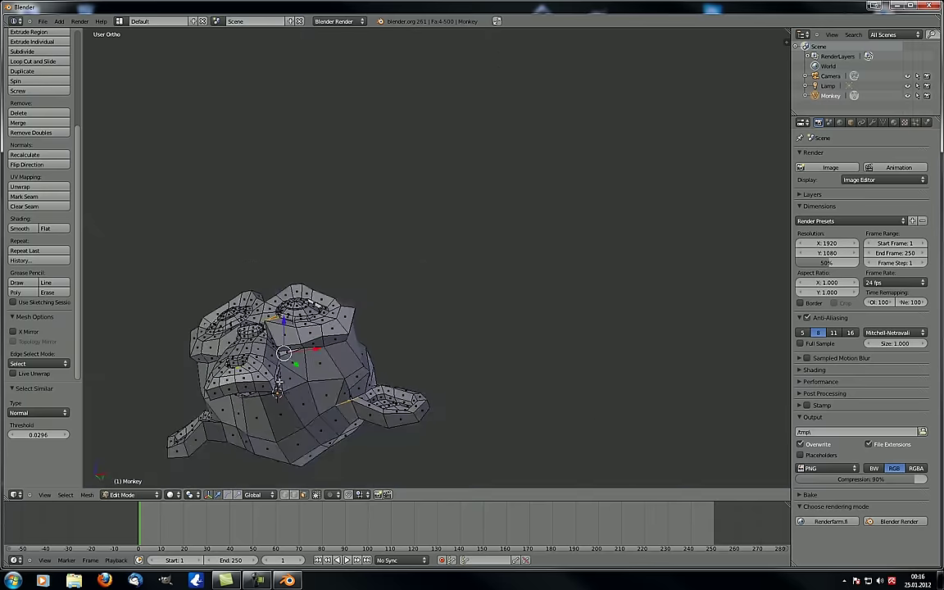
{"action": "middle_click_drag", "start_coordinate": [270, 374], "coordinate": [256, 377]}
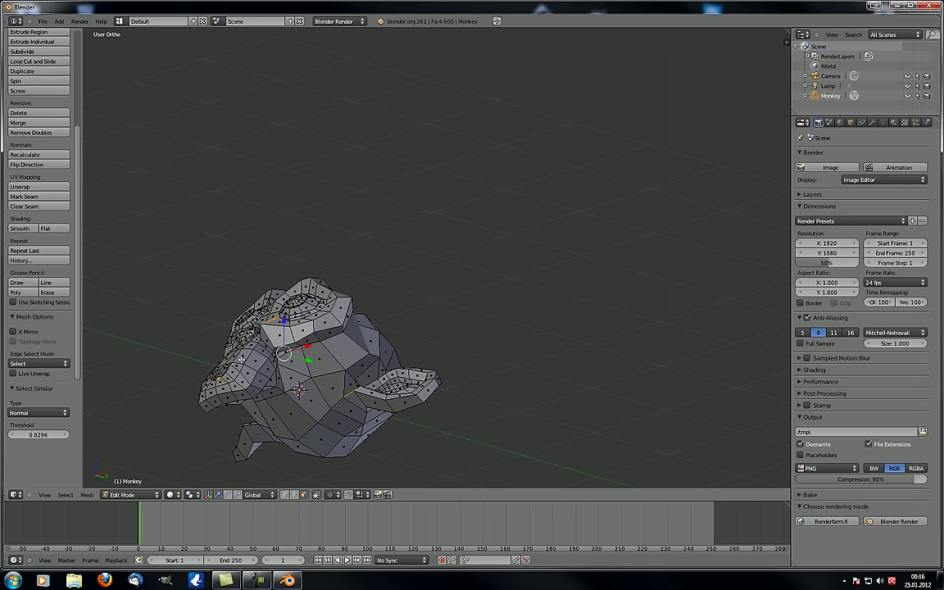
{"action": "scroll", "coordinate": [221, 327], "scroll_direction": "up", "scroll_amount": 3}
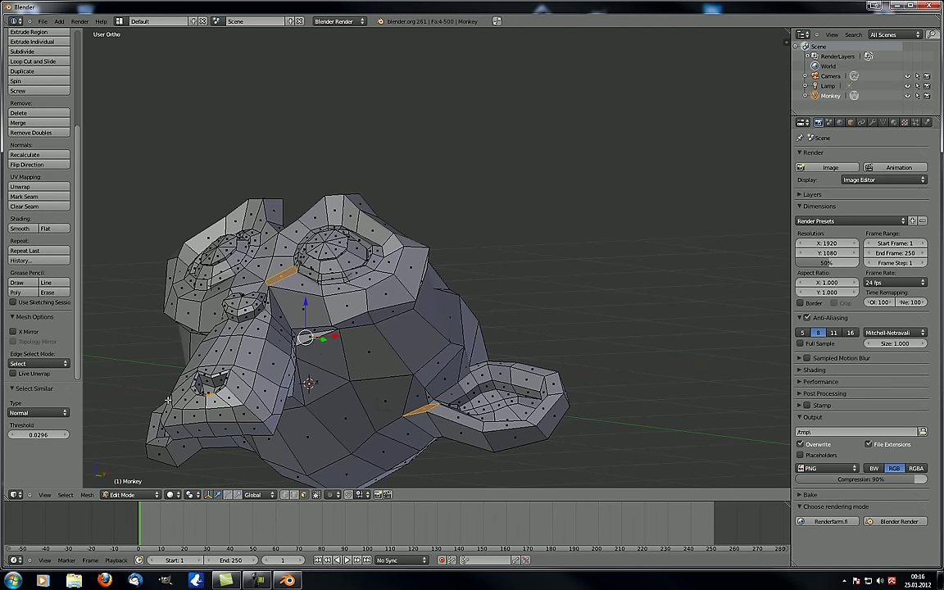
Step: Clear the selection and apply Loose Verts/Edges to the Monkey in face select mode
{"action": "left_click", "coordinate": [72, 495]}
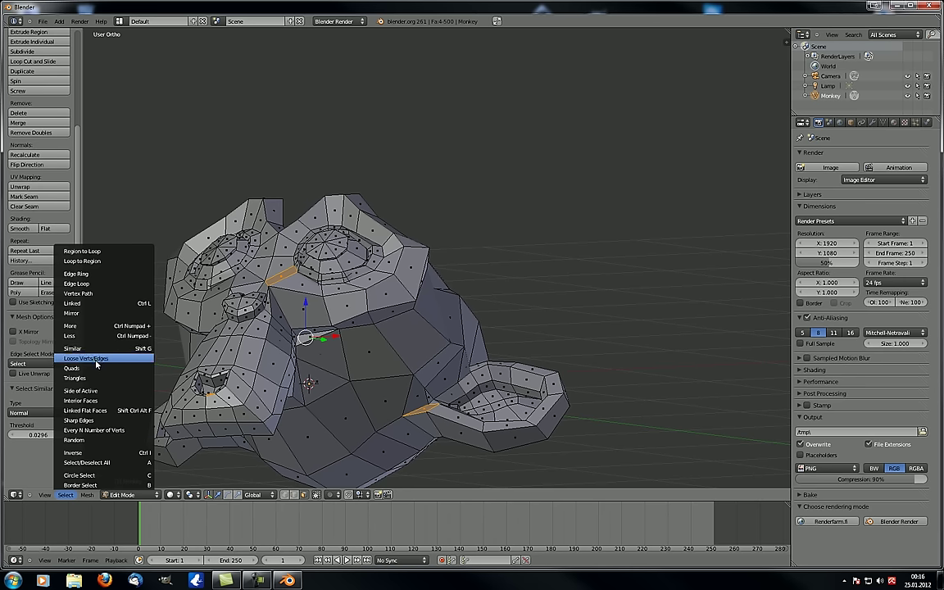
{"action": "key", "text": "a"}
{"action": "middle_click_drag", "start_coordinate": [251, 328], "coordinate": [380, 326]}
{"action": "left_click", "coordinate": [66, 494]}
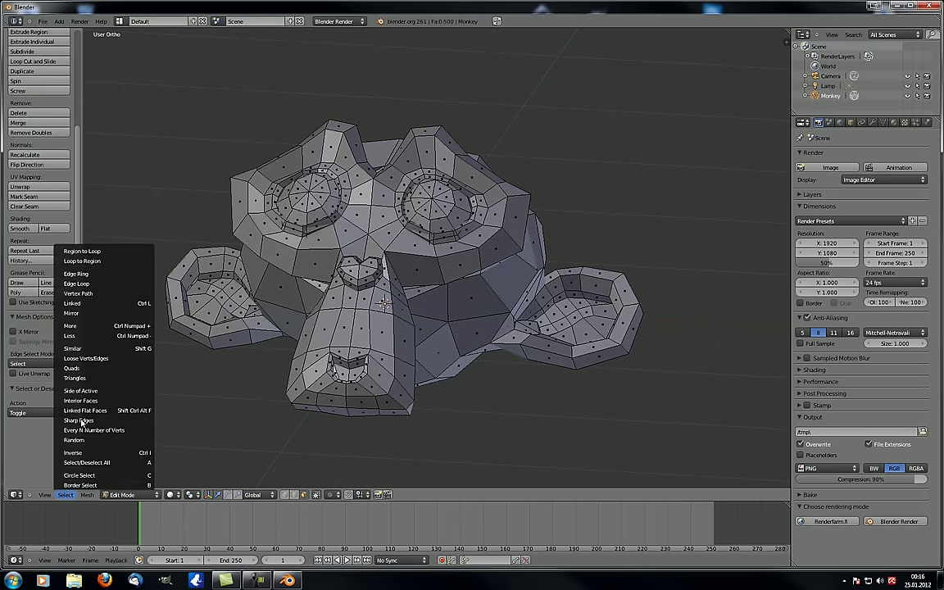
{"action": "left_click", "coordinate": [86, 358]}
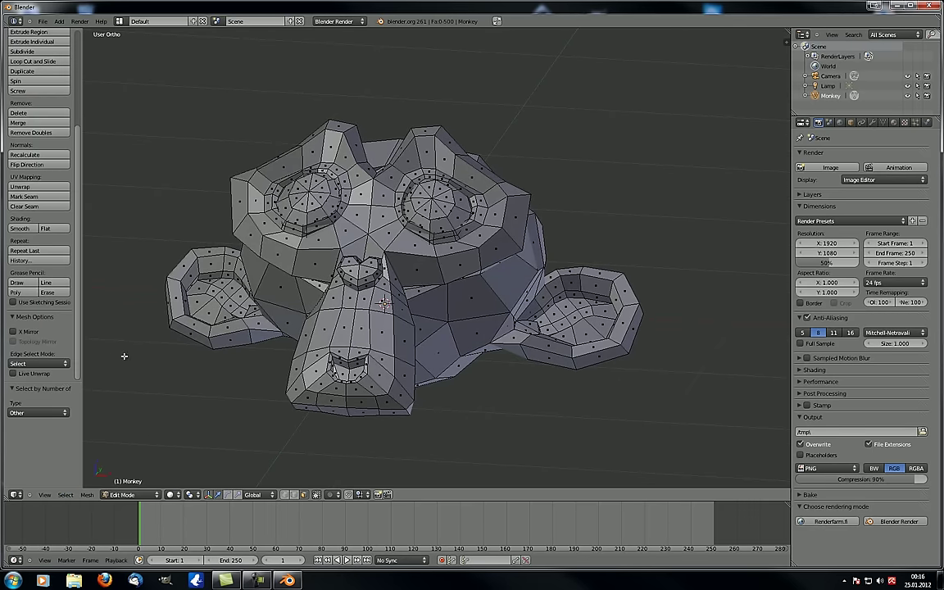
{"action": "middle_click_drag", "start_coordinate": [244, 212], "coordinate": [350, 288]}
{"action": "scroll", "coordinate": [339, 281], "scroll_direction": "down", "scroll_amount": 3}
{"action": "scroll", "coordinate": [339, 281], "scroll_direction": "up", "scroll_amount": 2}
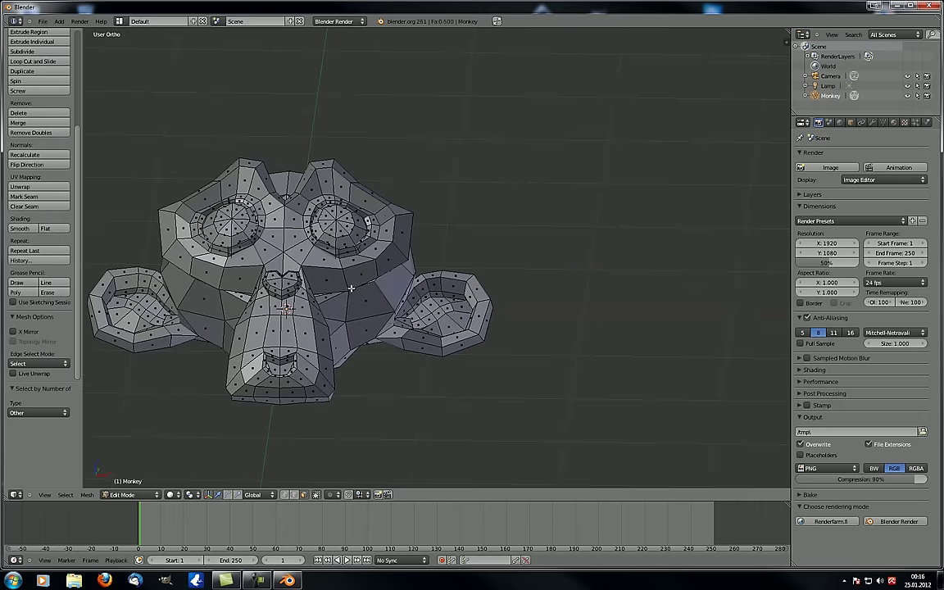
Step: In vertex select mode, duplicate the vertex at the top of an eyebrow, move the copy 0.245 up along Z, and deselect it
{"action": "left_click", "coordinate": [284, 494]}
{"action": "right_click", "coordinate": [335, 159]}
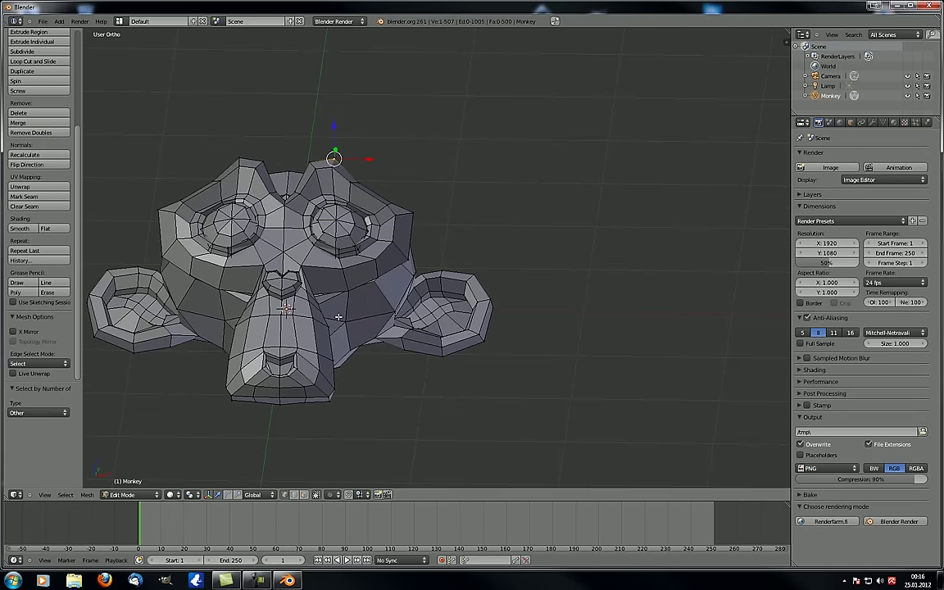
{"action": "key", "text": "shift+d"}
{"action": "key", "text": "a"}
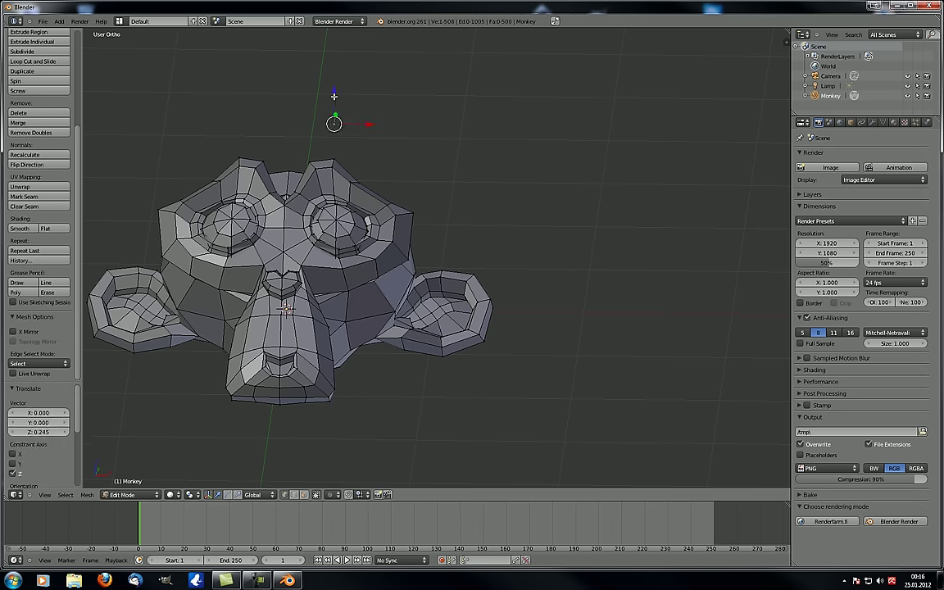
{"action": "middle_click_drag", "start_coordinate": [336, 124], "coordinate": [320, 246]}
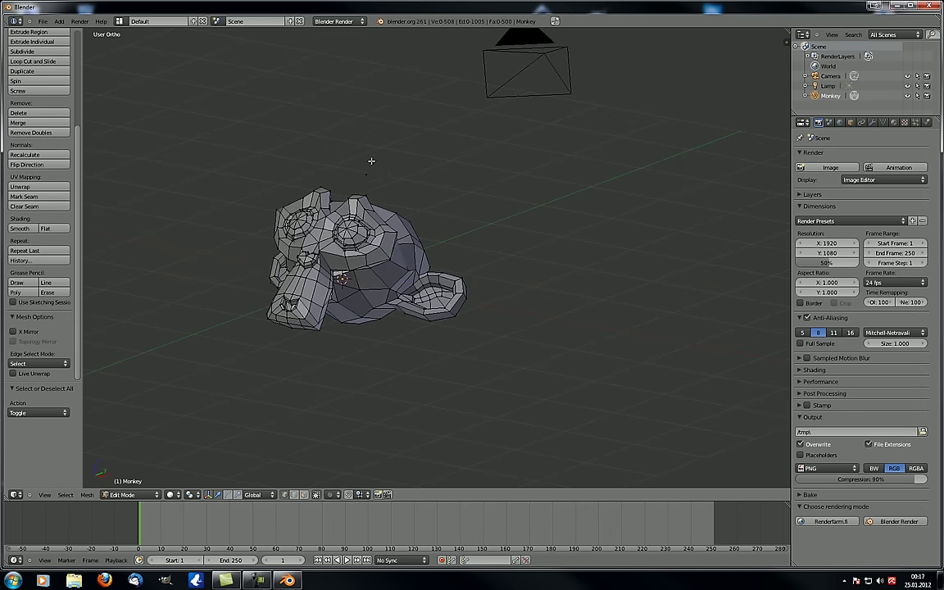
{"action": "scroll", "coordinate": [337, 270], "scroll_direction": "up", "scroll_amount": 4}
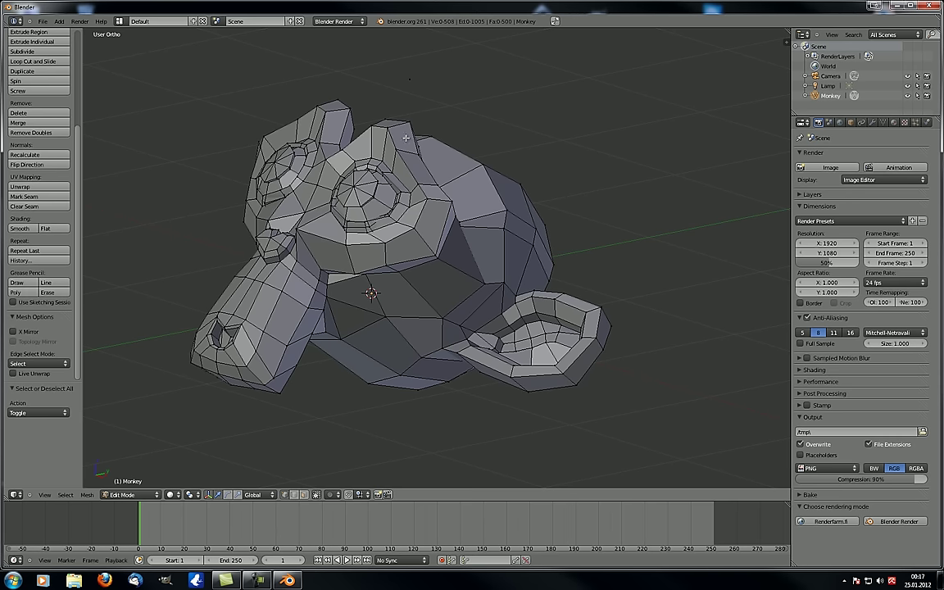
{"action": "middle_click_drag", "start_coordinate": [409, 79], "coordinate": [440, 71]}
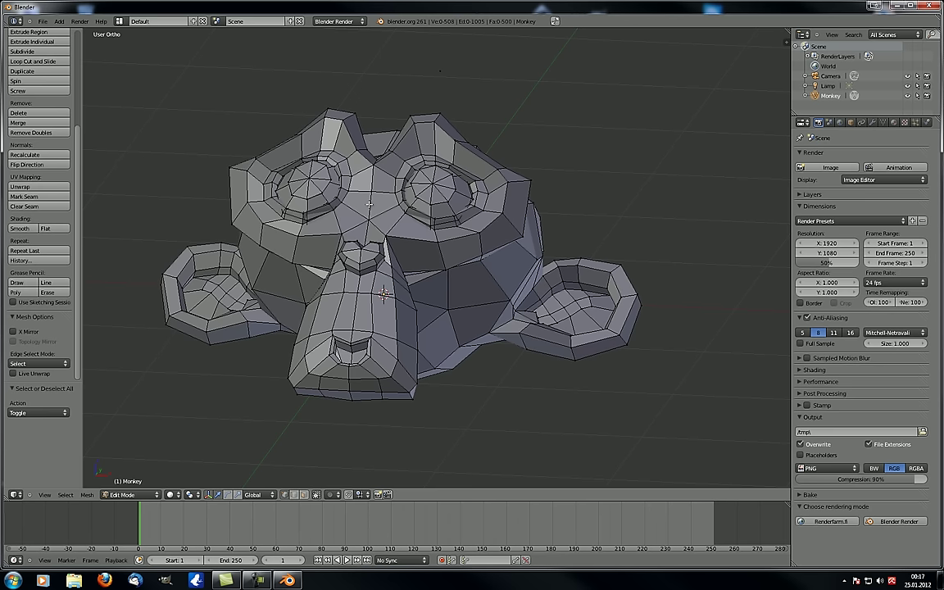
Step: Select the loose vertex above the head with Loose Verts/Edges and delete it
{"action": "left_click", "coordinate": [65, 495]}
{"action": "left_click", "coordinate": [92, 348]}
{"action": "key", "text": "x"}
{"action": "left_click", "coordinate": [467, 127]}
{"action": "middle_click_drag", "start_coordinate": [415, 185], "coordinate": [203, 355]}
Step: Switch to face select mode, pick a face on the back of the head, and grow the selection five times with Select More
{"action": "left_click", "coordinate": [65, 494]}
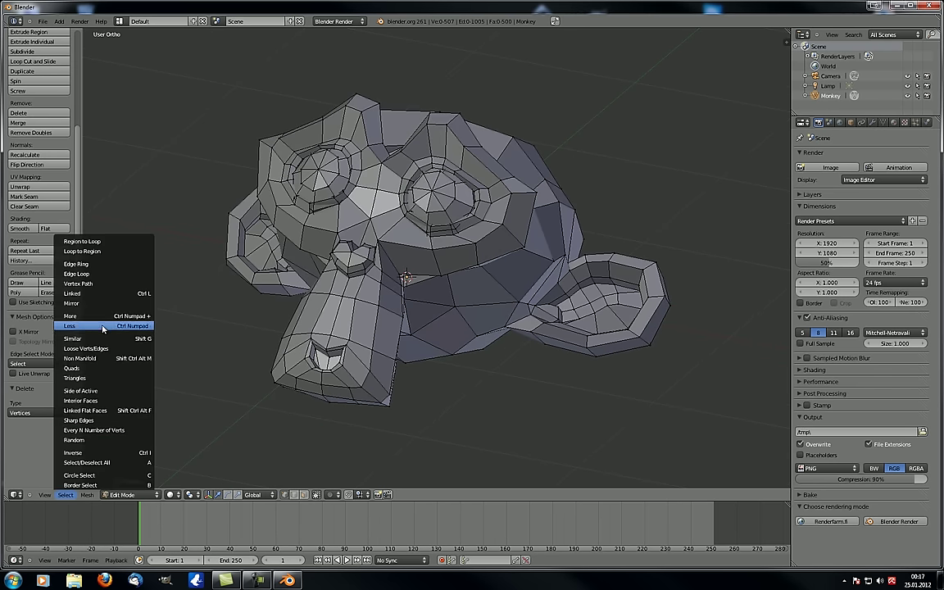
{"action": "middle_click_drag", "start_coordinate": [479, 224], "coordinate": [602, 261]}
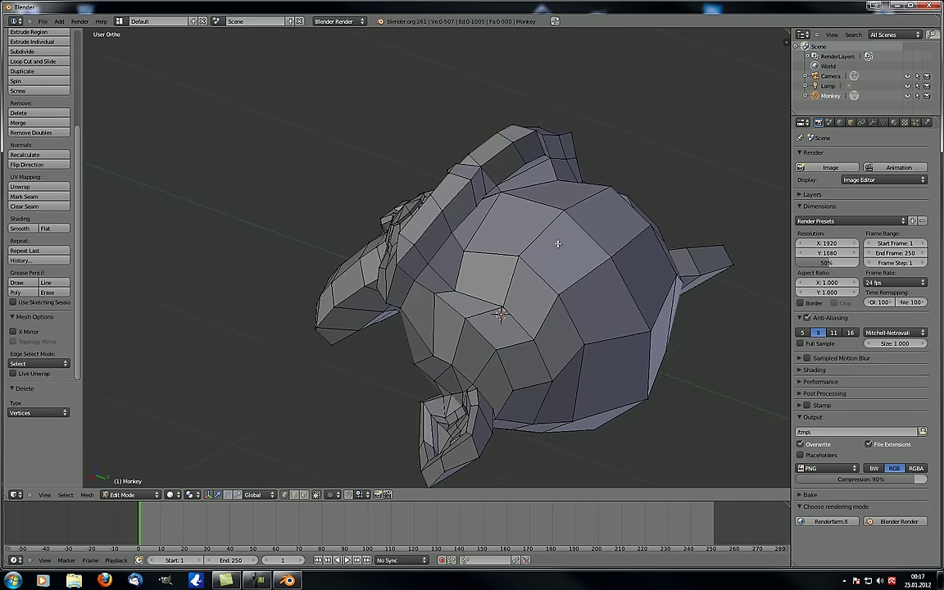
{"action": "left_click", "coordinate": [303, 494]}
{"action": "right_click", "coordinate": [565, 246]}
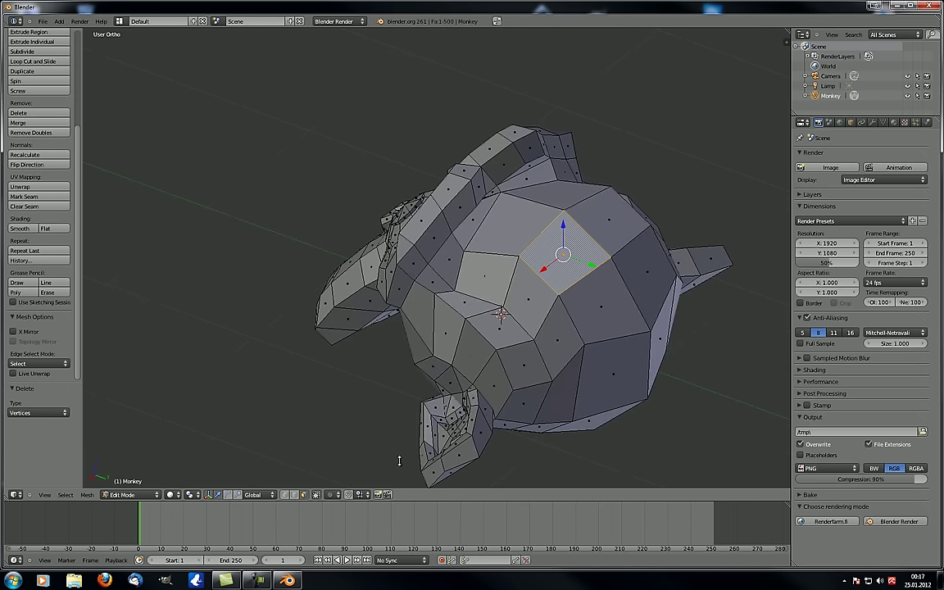
{"action": "left_click", "coordinate": [65, 495]}
{"action": "key", "text": "ctrl+KP_Add"}
{"action": "key", "text": "ctrl+KP_Add"}
{"action": "key", "text": "ctrl+KP_Add"}
{"action": "key", "text": "ctrl+KP_Add"}
{"action": "key", "text": "ctrl+KP_Add"}
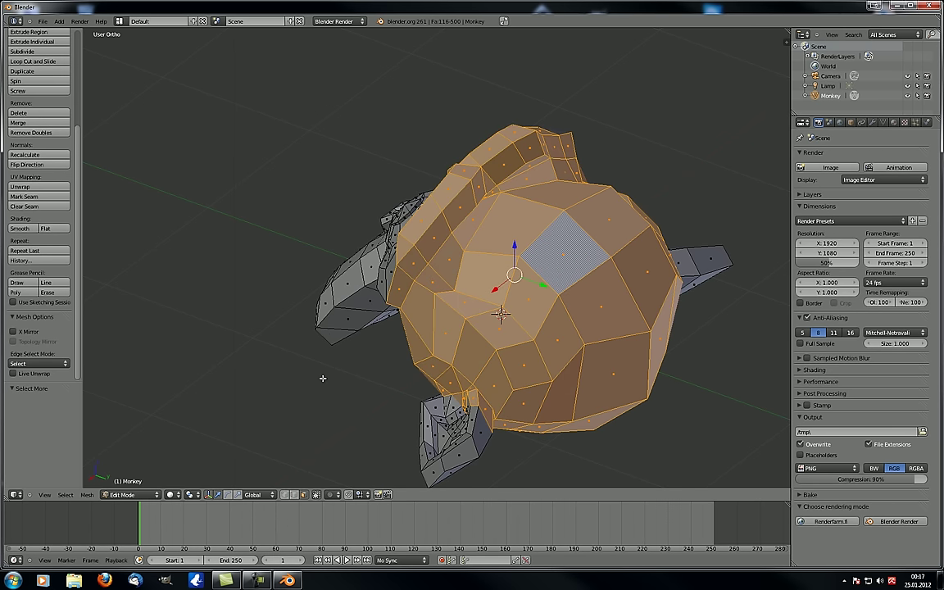
Step: Shrink the selection back to the single starting face with Select Less
{"action": "key", "text": "ctrl+KP_Subtract"}
{"action": "key", "text": "ctrl+KP_Subtract"}
{"action": "key", "text": "ctrl+KP_Subtract"}
{"action": "key", "text": "ctrl+KP_Subtract"}
{"action": "key", "text": "ctrl+KP_Subtract"}
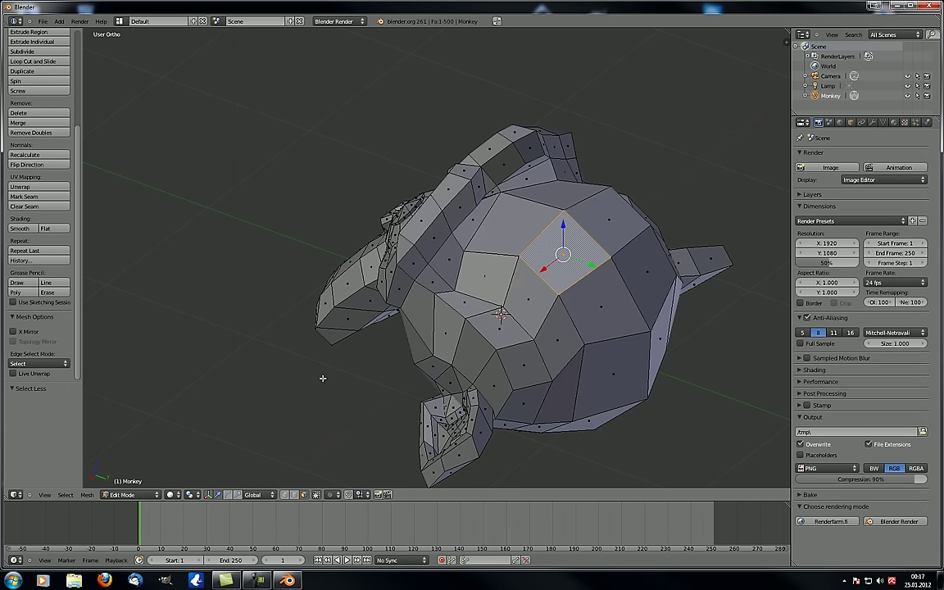
Step: Expand the selection from the back-of-head face five times again, and clear it
{"action": "key", "text": "ctrl+KP_Add"}
{"action": "key", "text": "ctrl+KP_Add"}
{"action": "key", "text": "ctrl+KP_Add"}
{"action": "key", "text": "ctrl+KP_Add"}
{"action": "key", "text": "ctrl+KP_Add"}
{"action": "key", "text": "a"}
Step: Select the whole Monkey mesh and try to reduce the selection with Select Less
{"action": "scroll", "coordinate": [348, 370], "scroll_direction": "down", "scroll_amount": 5}
{"action": "middle_click_drag", "start_coordinate": [347, 370], "coordinate": [426, 334]}
{"action": "scroll", "coordinate": [425, 334], "scroll_direction": "up", "scroll_amount": 3}
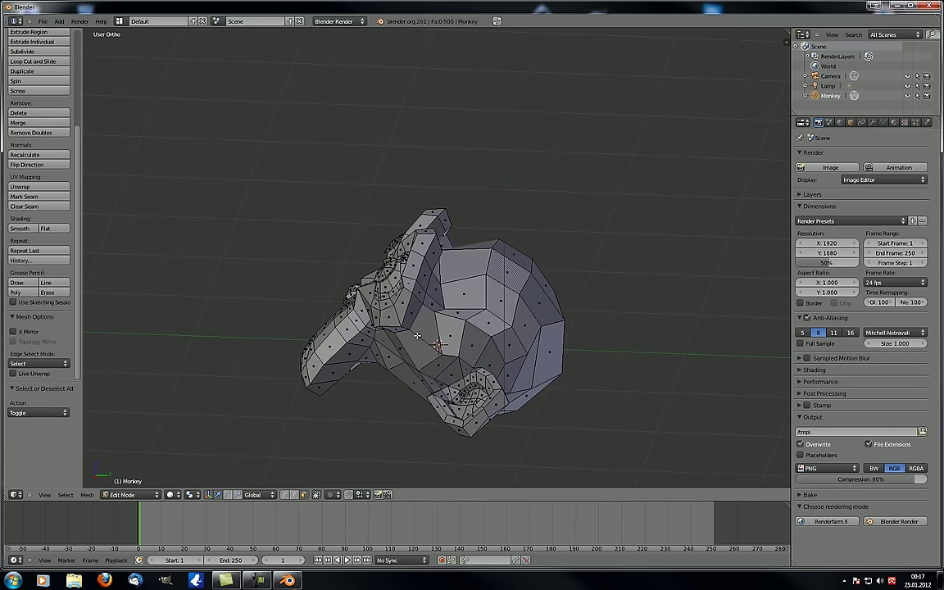
{"action": "key", "text": "a"}
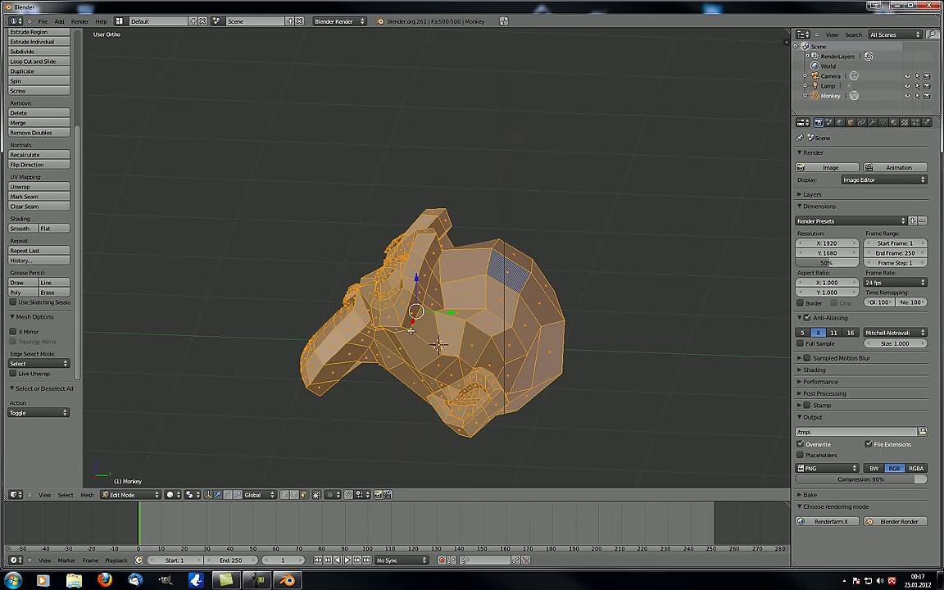
{"action": "key", "text": "ctrl+KP_Subtract"}
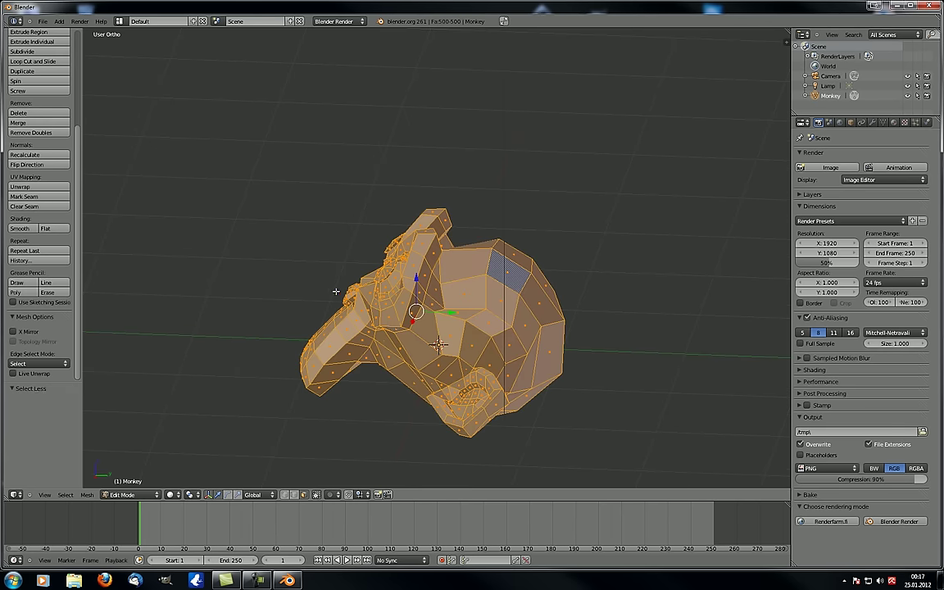
Step: Pick a face near the nose, grow the selection with Select More over the connected head without the eyes, and clear the selection
{"action": "middle_click_drag", "start_coordinate": [336, 291], "coordinate": [491, 343]}
{"action": "scroll", "coordinate": [420, 348], "scroll_direction": "up", "scroll_amount": 4}
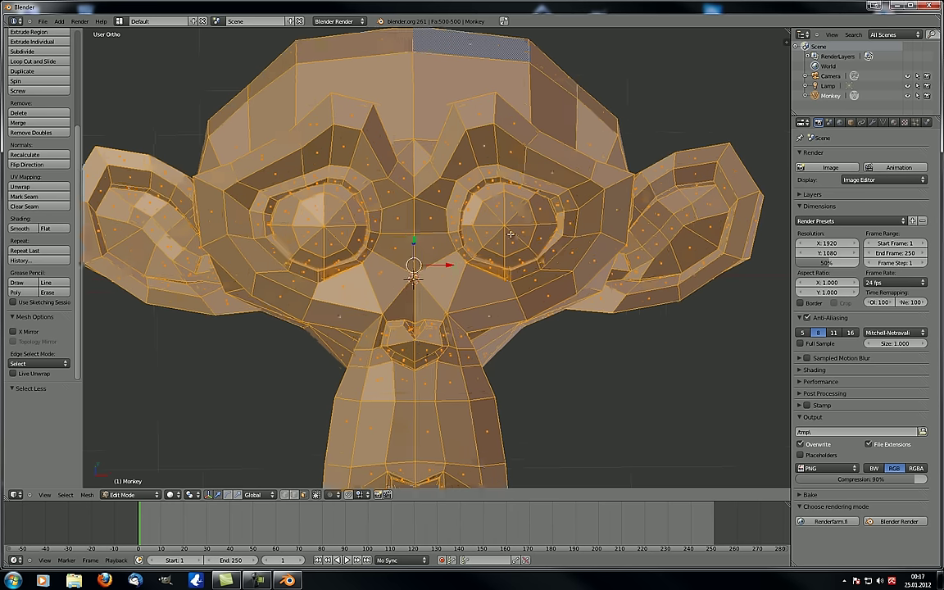
{"action": "middle_click_drag", "start_coordinate": [443, 284], "coordinate": [428, 302]}
{"action": "right_click", "coordinate": [429, 270]}
{"action": "key", "text": "ctrl+l"}
{"action": "scroll", "coordinate": [429, 271], "scroll_direction": "down", "scroll_amount": 4}
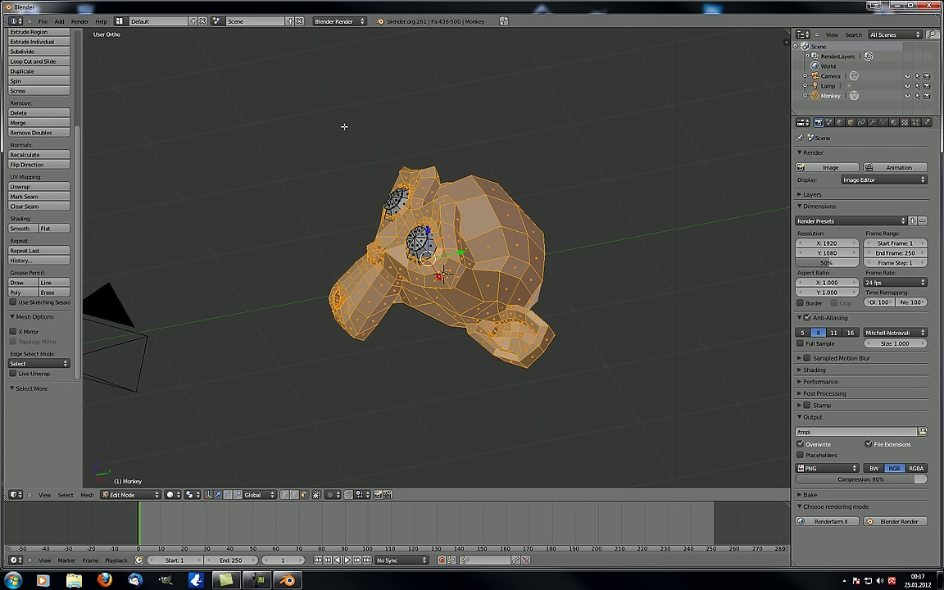
{"action": "left_click", "coordinate": [66, 495]}
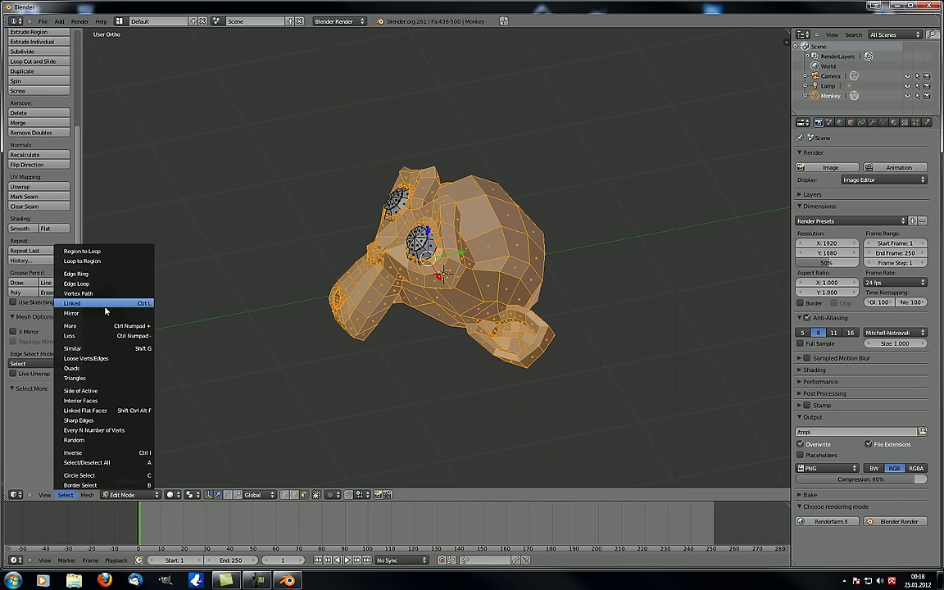
{"action": "key", "text": "a"}
Step: Switch to vertex select mode, move the selection of one brow-ridge vertex to its counterpart with Select Mirror, and clear it
{"action": "middle_click_drag", "start_coordinate": [574, 270], "coordinate": [385, 301]}
{"action": "scroll", "coordinate": [423, 298], "scroll_direction": "up", "scroll_amount": 4}
{"action": "middle_click_drag", "start_coordinate": [490, 274], "coordinate": [430, 261]}
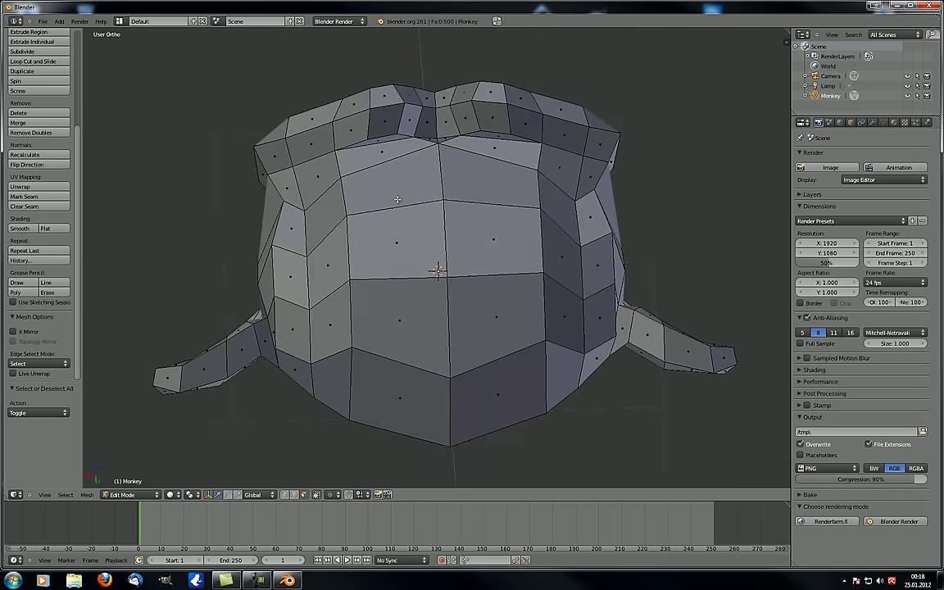
{"action": "middle_click_drag", "start_coordinate": [397, 199], "coordinate": [366, 285], "text": "shift"}
{"action": "left_click", "coordinate": [66, 495]}
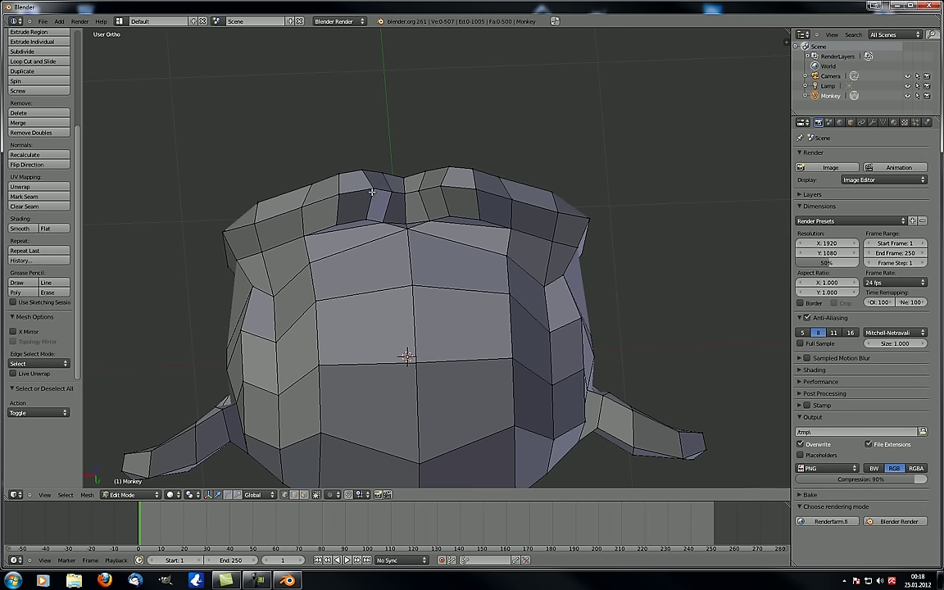
{"action": "right_click", "coordinate": [335, 174]}
{"action": "left_click", "coordinate": [65, 495]}
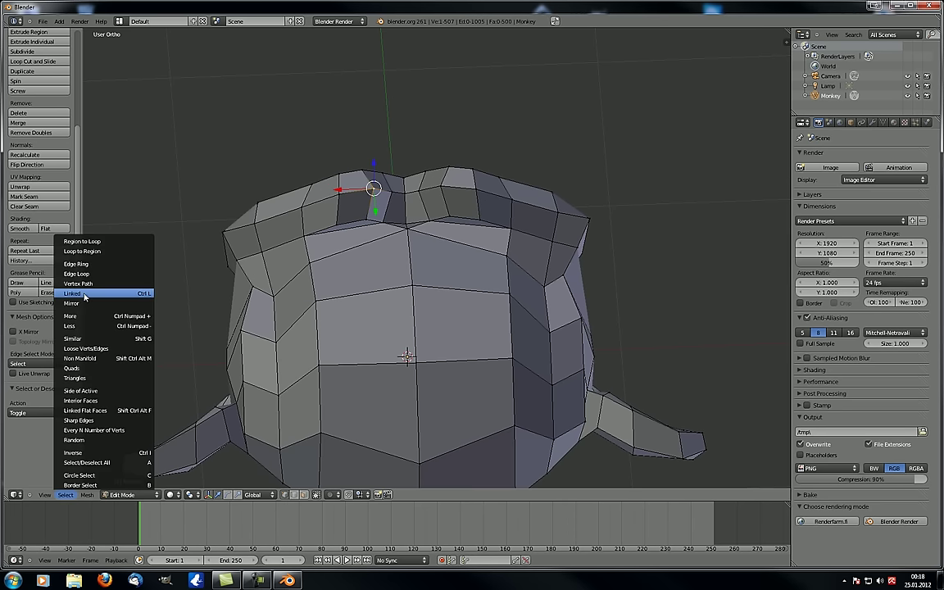
{"action": "left_click", "coordinate": [83, 303]}
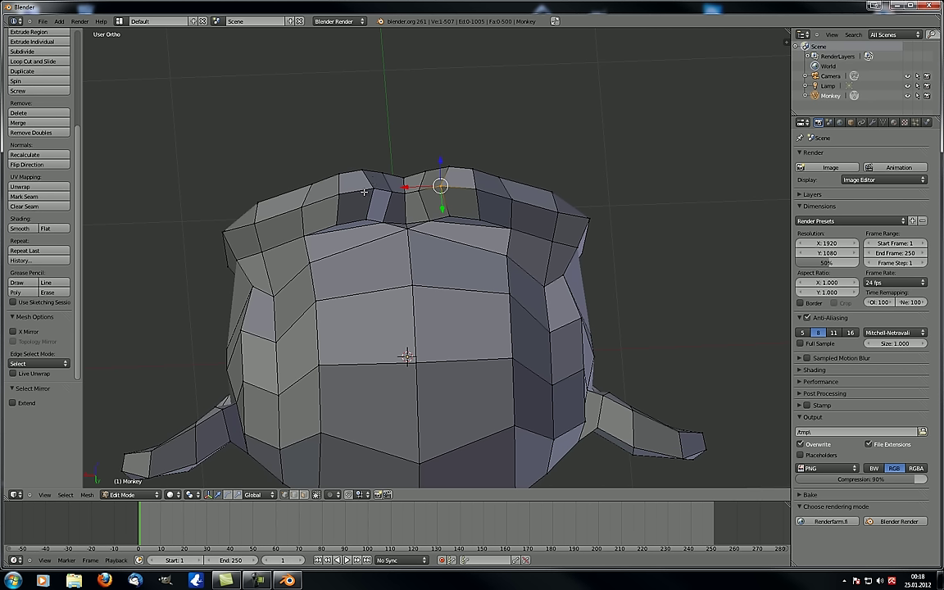
{"action": "key", "text": "a"}
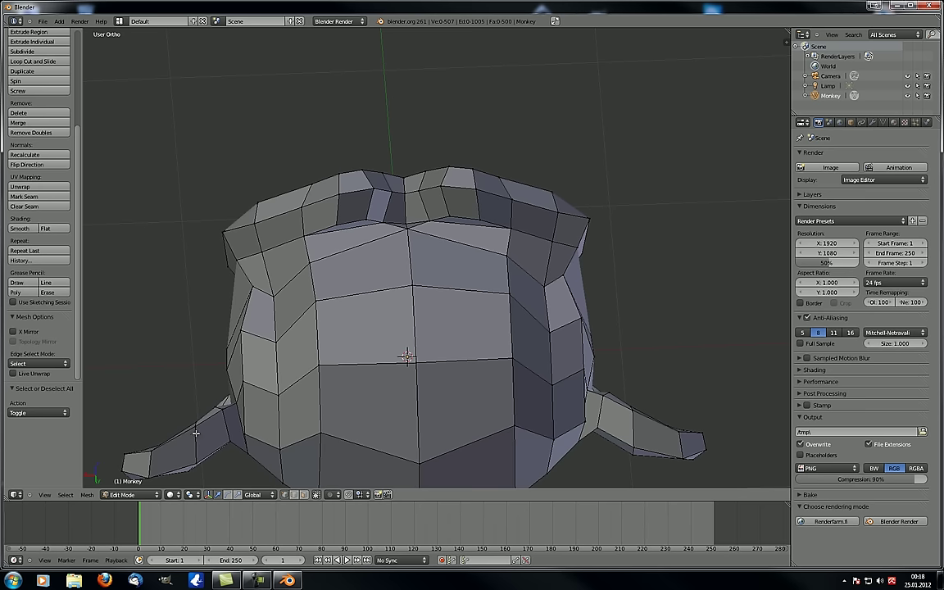
Step: In face select mode, apply Select Mirror to the brow-ridge face beside the centre line, and inspect the selection in vertex select mode
{"action": "left_click", "coordinate": [304, 494]}
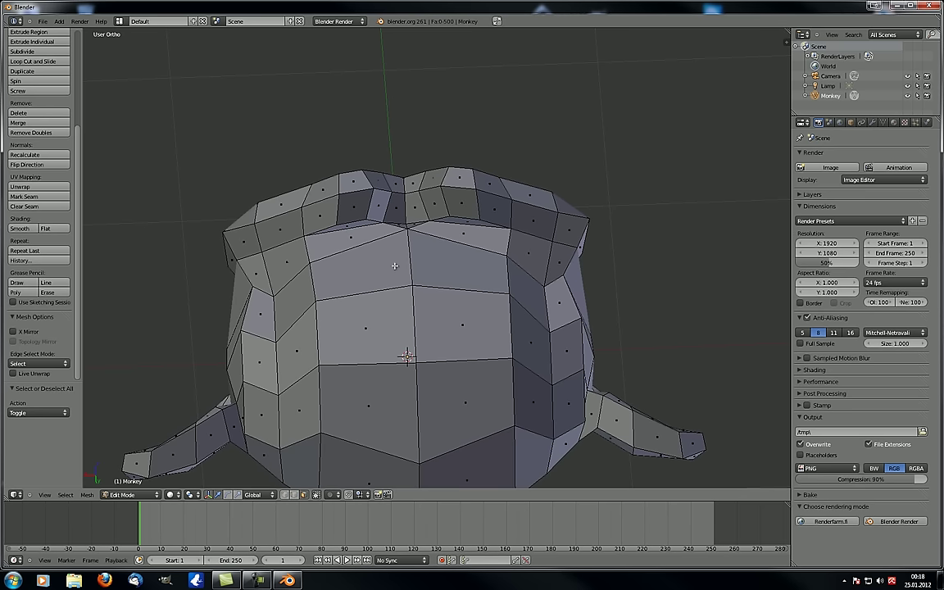
{"action": "right_click", "coordinate": [378, 181]}
{"action": "left_click", "coordinate": [65, 494]}
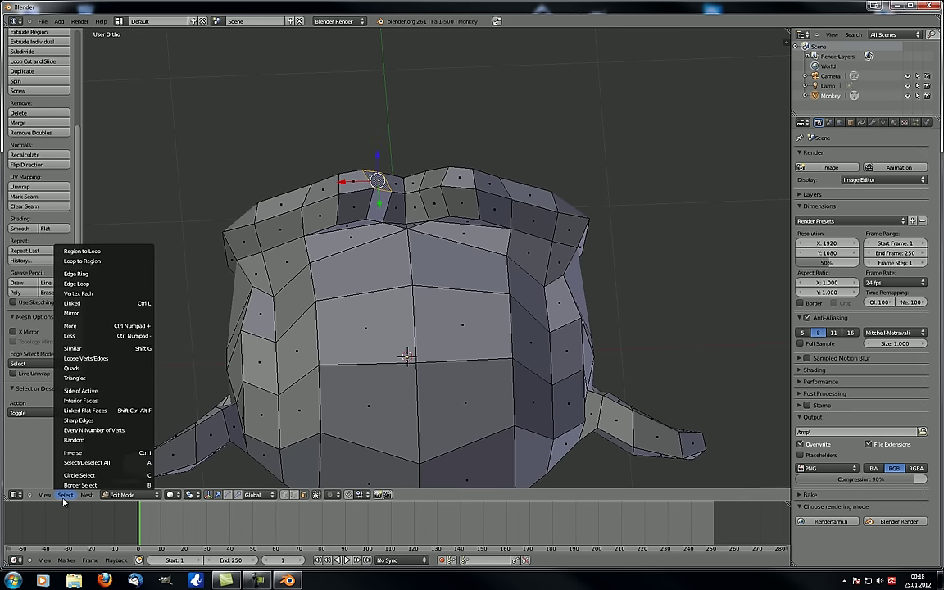
{"action": "left_click", "coordinate": [84, 315]}
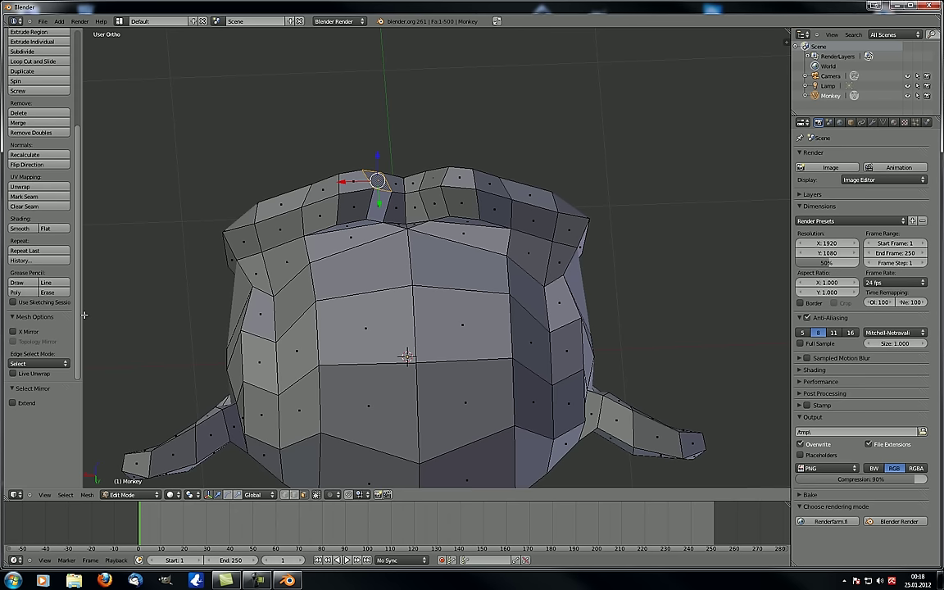
{"action": "middle_click_drag", "start_coordinate": [387, 273], "coordinate": [353, 295]}
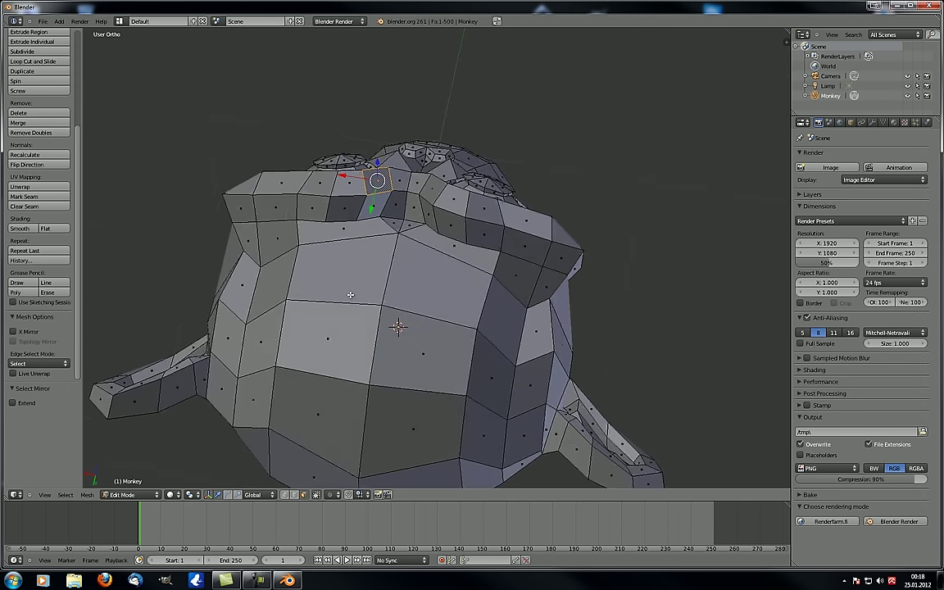
{"action": "left_click", "coordinate": [285, 496]}
{"action": "middle_click_drag", "start_coordinate": [287, 327], "coordinate": [345, 283]}
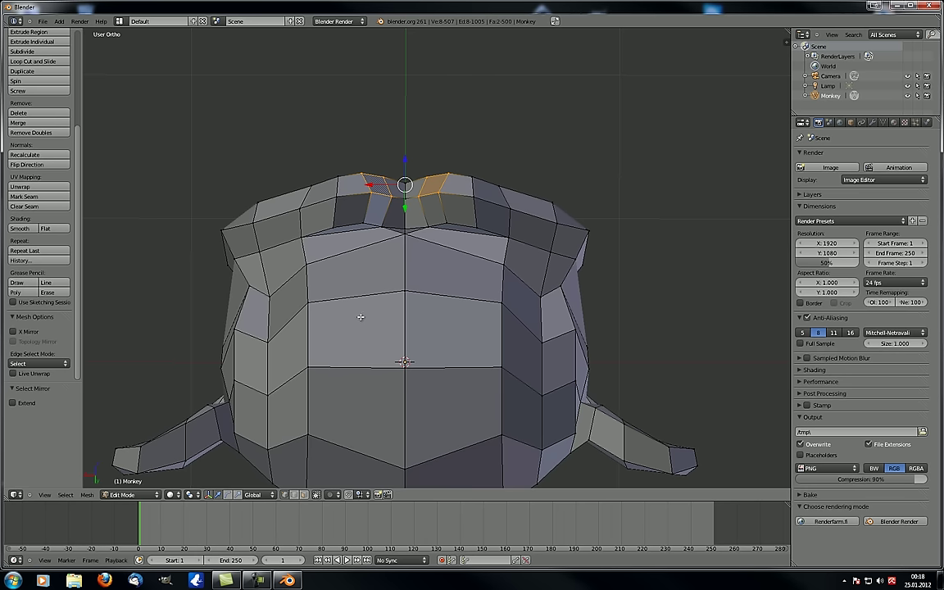
{"action": "middle_click_drag", "start_coordinate": [360, 317], "coordinate": [376, 322]}
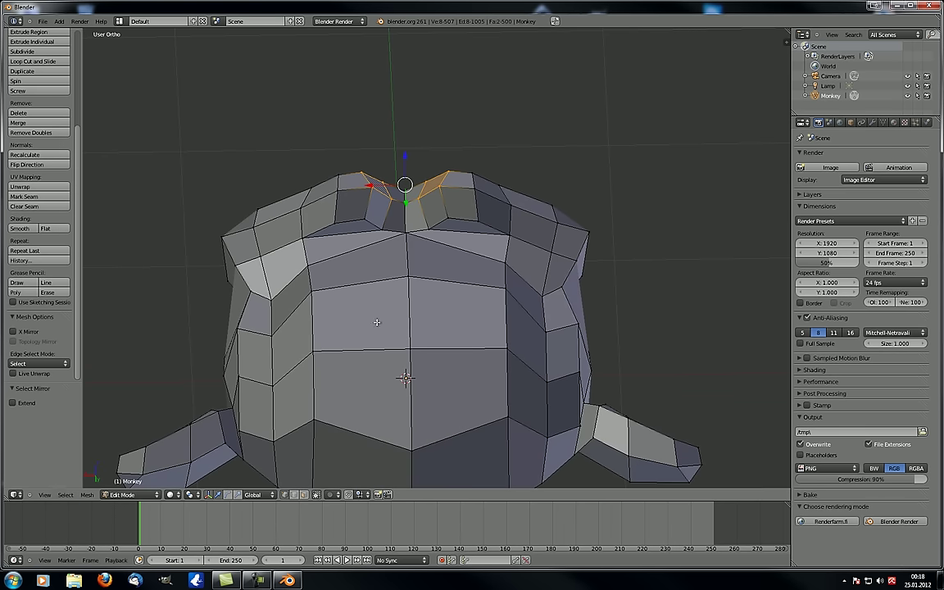
Step: In edge select mode, pick a brow-ridge edge beside the centre line, apply Select Mirror, and switch to vertex select mode
{"action": "right_click", "coordinate": [386, 189]}
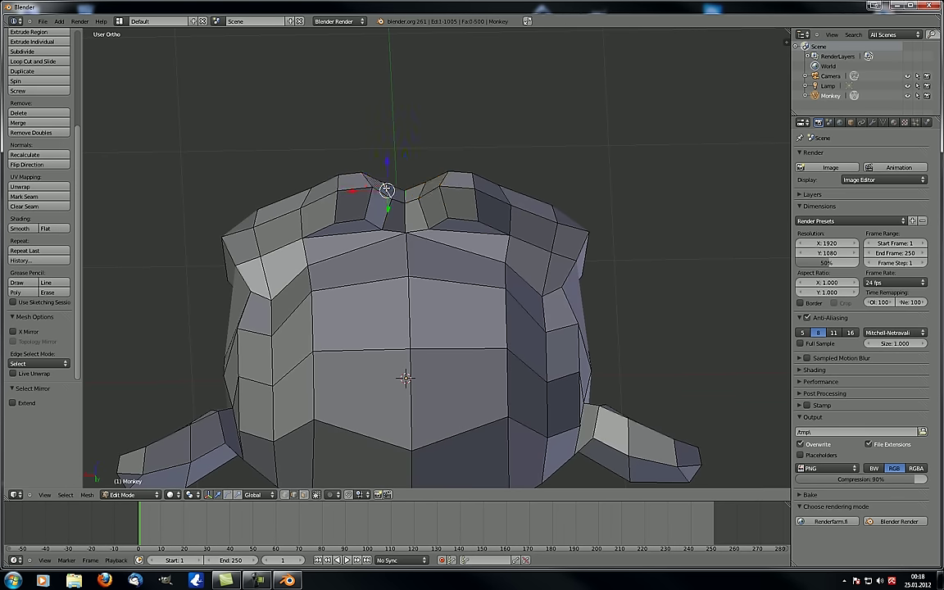
{"action": "left_click", "coordinate": [65, 493]}
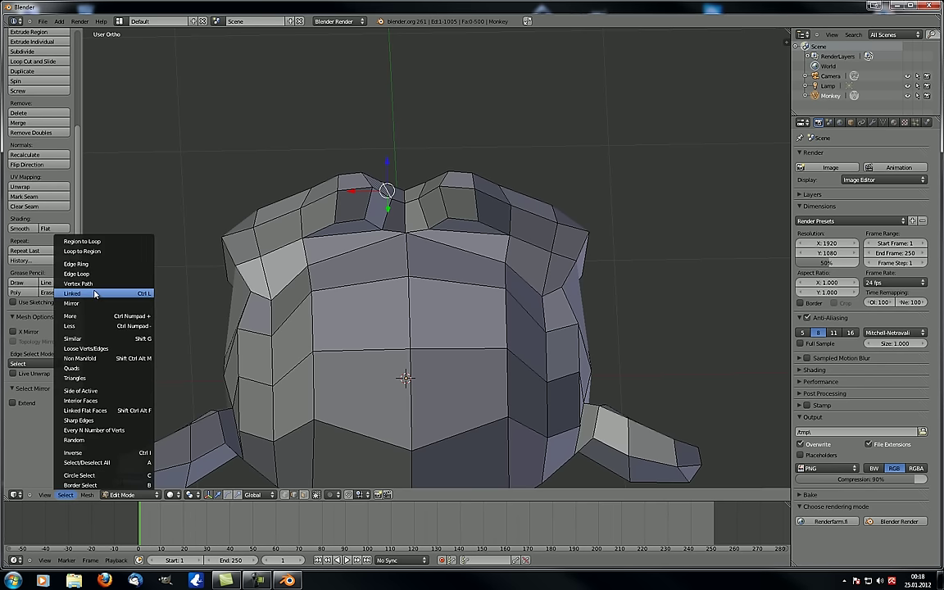
{"action": "left_click", "coordinate": [90, 303]}
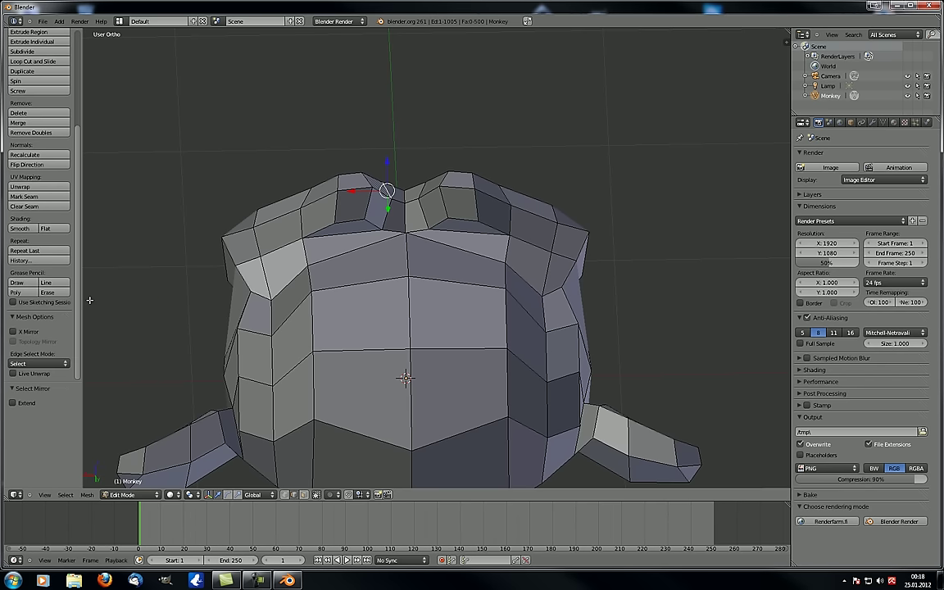
{"action": "left_click", "coordinate": [285, 494]}
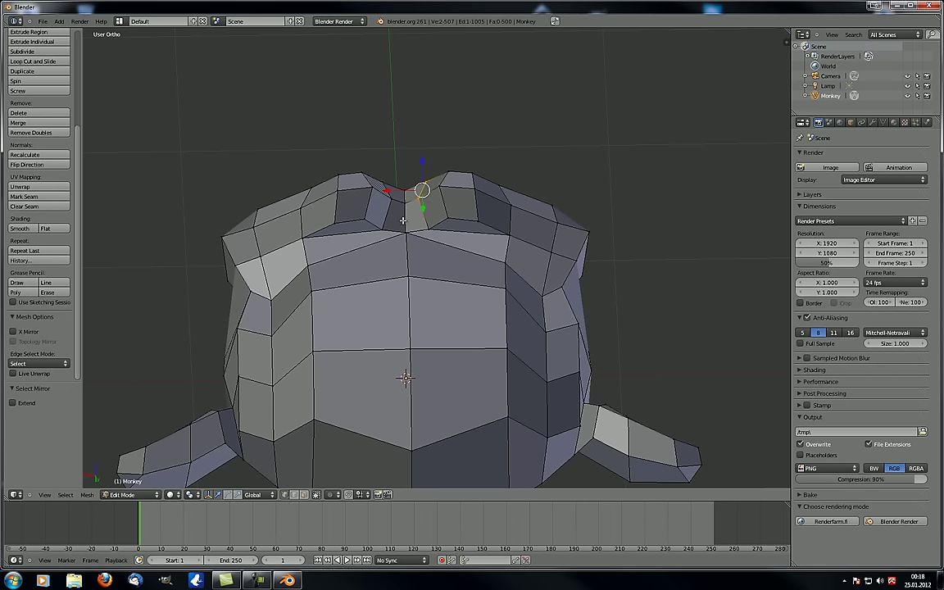
Step: Repeat Select Mirror on the brow-ridge edge, inspect the selection in vertex select mode, and deselect everything
{"action": "left_click", "coordinate": [294, 495]}
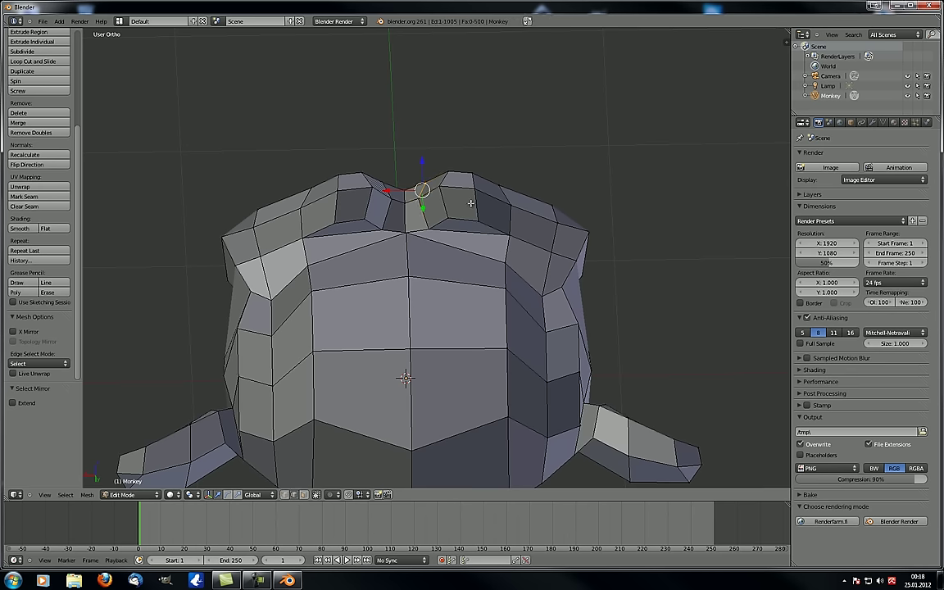
{"action": "right_click", "coordinate": [392, 195]}
{"action": "left_click", "coordinate": [65, 495]}
{"action": "left_click", "coordinate": [284, 495]}
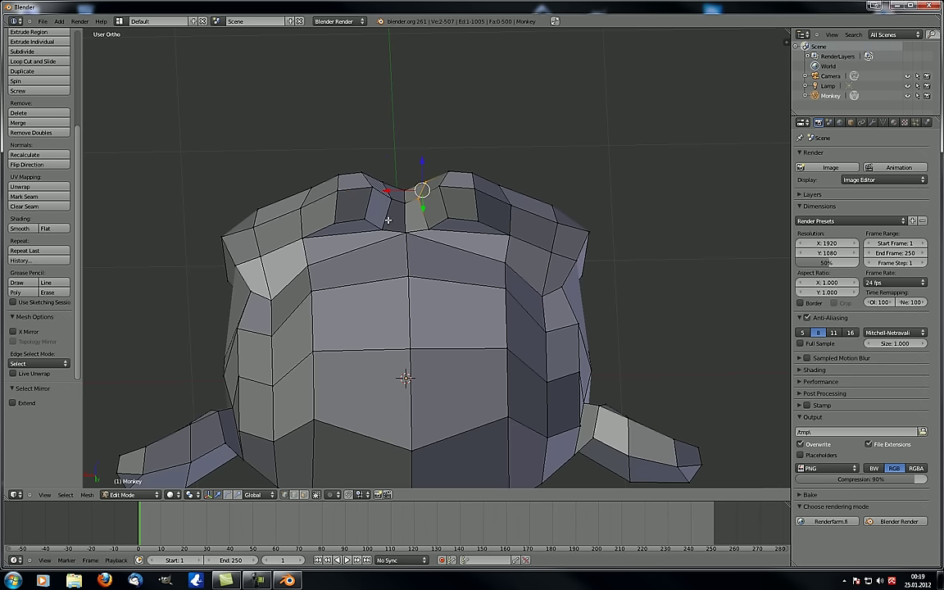
{"action": "scroll", "coordinate": [394, 174], "scroll_direction": "up", "scroll_amount": 3}
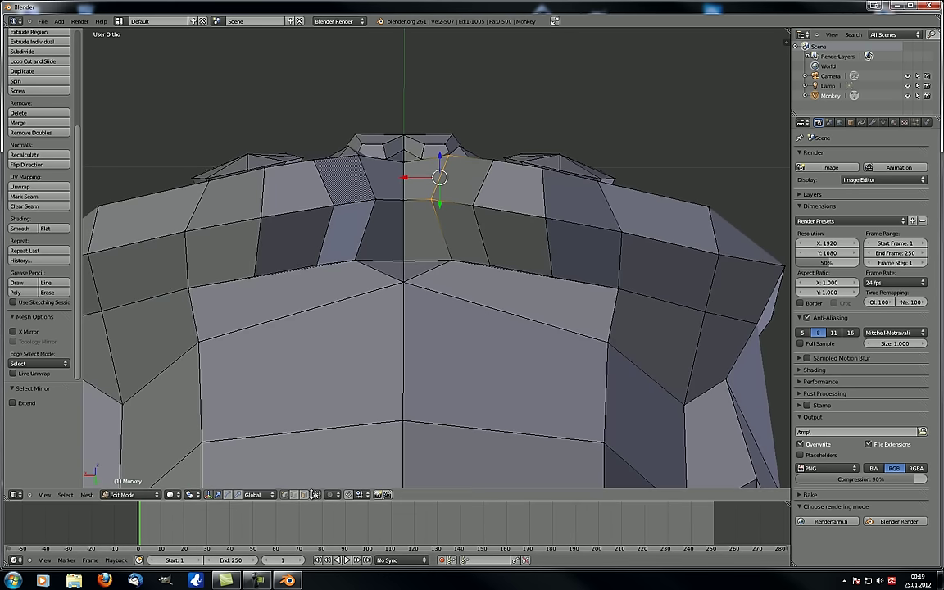
{"action": "scroll", "coordinate": [328, 250], "scroll_direction": "down", "scroll_amount": 3}
{"action": "middle_click_drag", "start_coordinate": [336, 246], "coordinate": [290, 270]}
{"action": "left_click", "coordinate": [65, 495]}
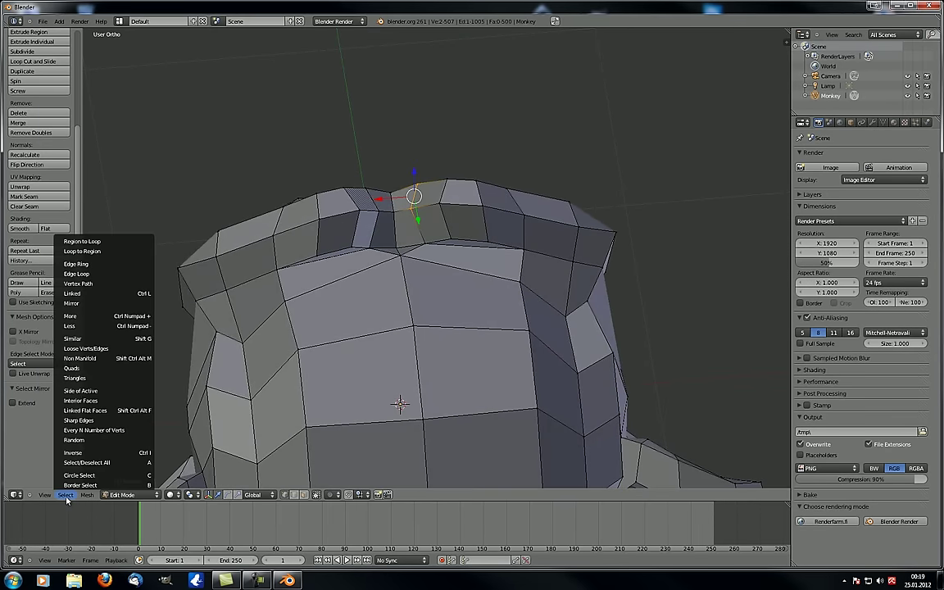
{"action": "left_click", "coordinate": [86, 462]}
Step: Select the connected head mesh from a picked forehead vertex with Linked and again from under the pointer, clearing each selection
{"action": "left_click", "coordinate": [66, 495]}
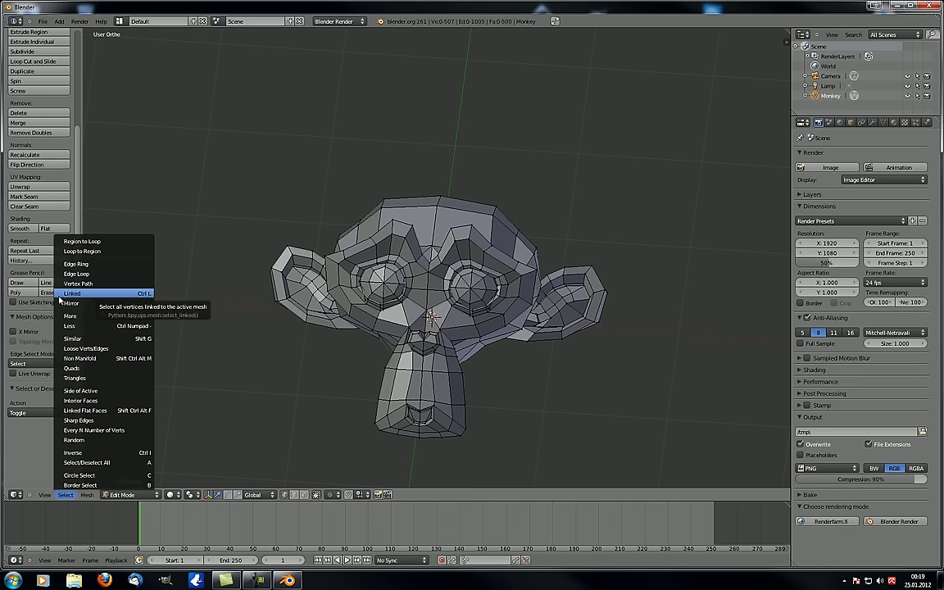
{"action": "middle_click_drag", "start_coordinate": [553, 231], "coordinate": [485, 250]}
{"action": "right_click", "coordinate": [492, 239]}
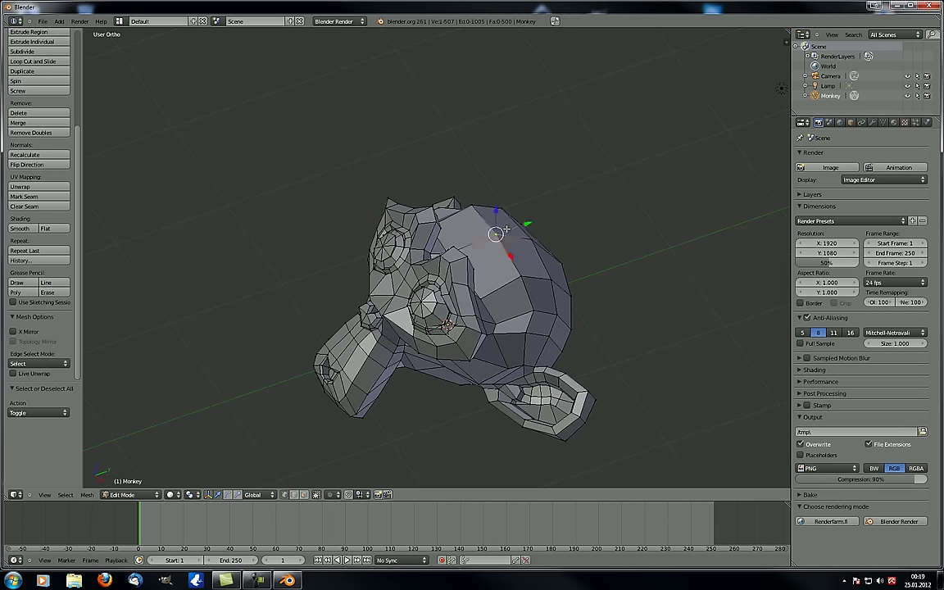
{"action": "middle_click_drag", "start_coordinate": [496, 301], "coordinate": [485, 242]}
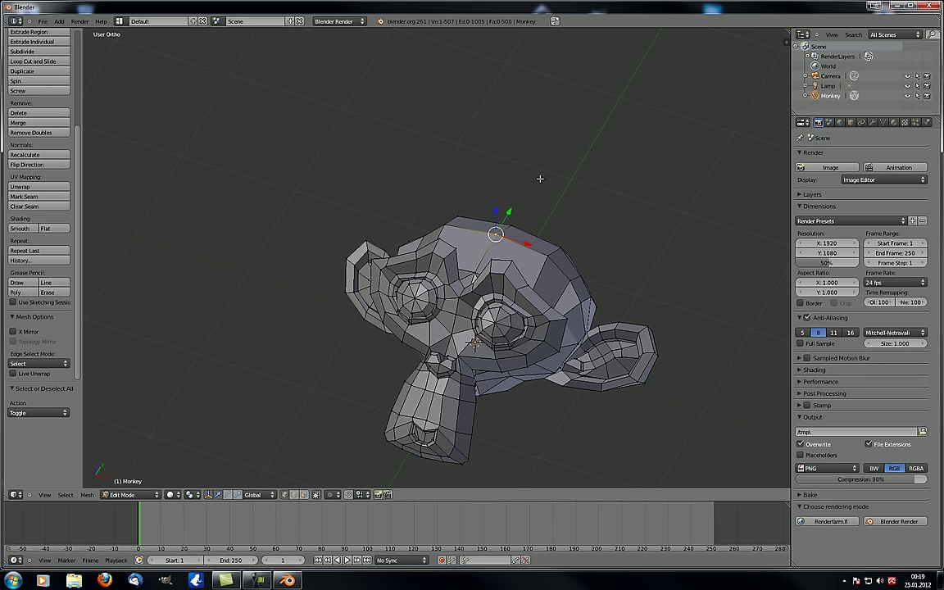
{"action": "key", "text": "ctrl+l"}
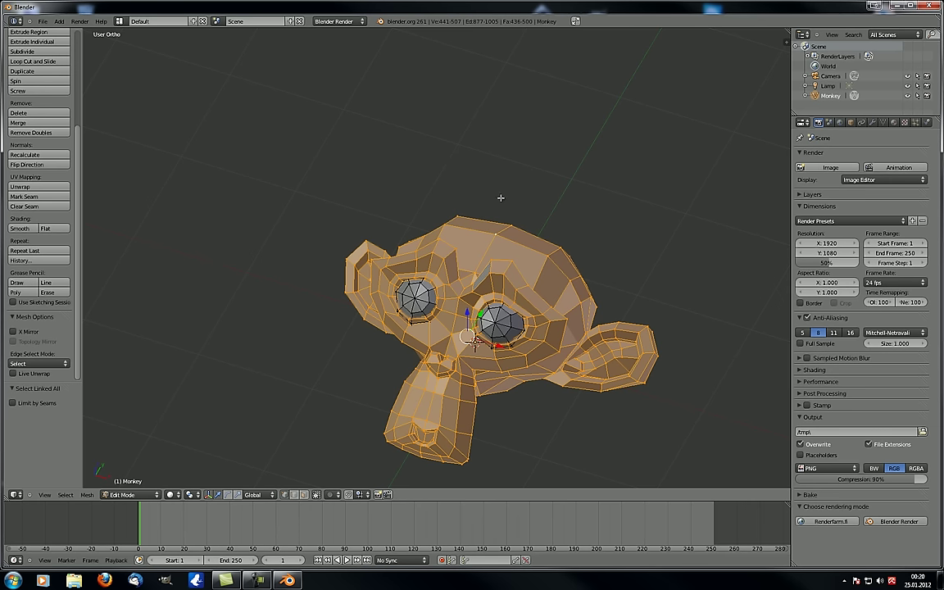
{"action": "key", "text": "a"}
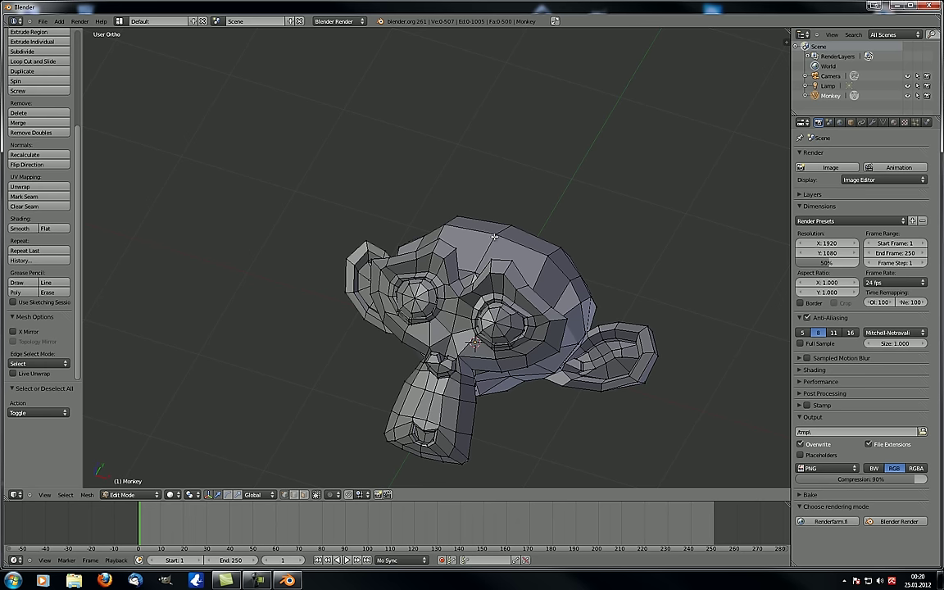
{"action": "key", "text": "l"}
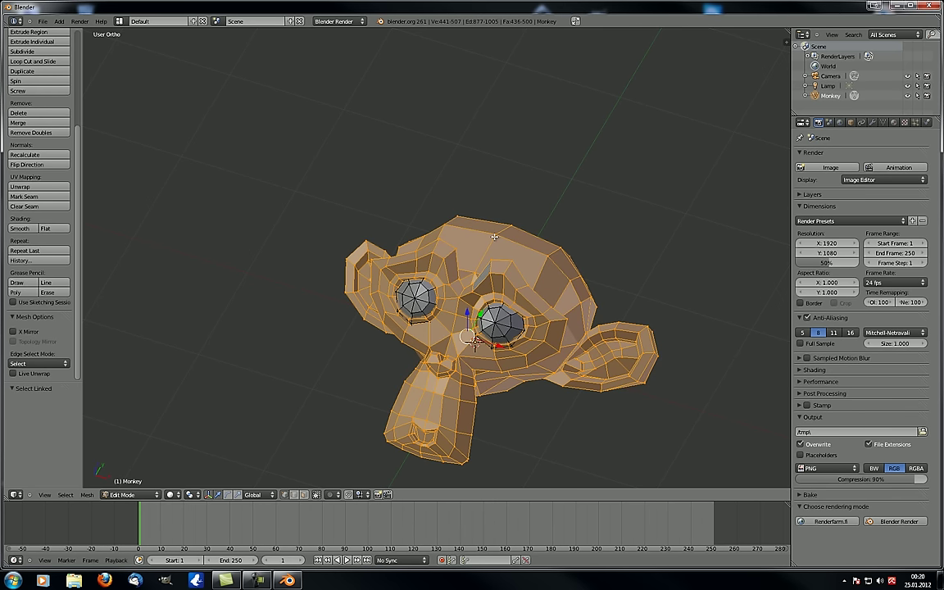
{"action": "key", "text": "a"}
Step: Select the Vertex Path between two diagonally opposite vertices on the back of the head, using the Edge Length type, and clear it
{"action": "left_click", "coordinate": [65, 495]}
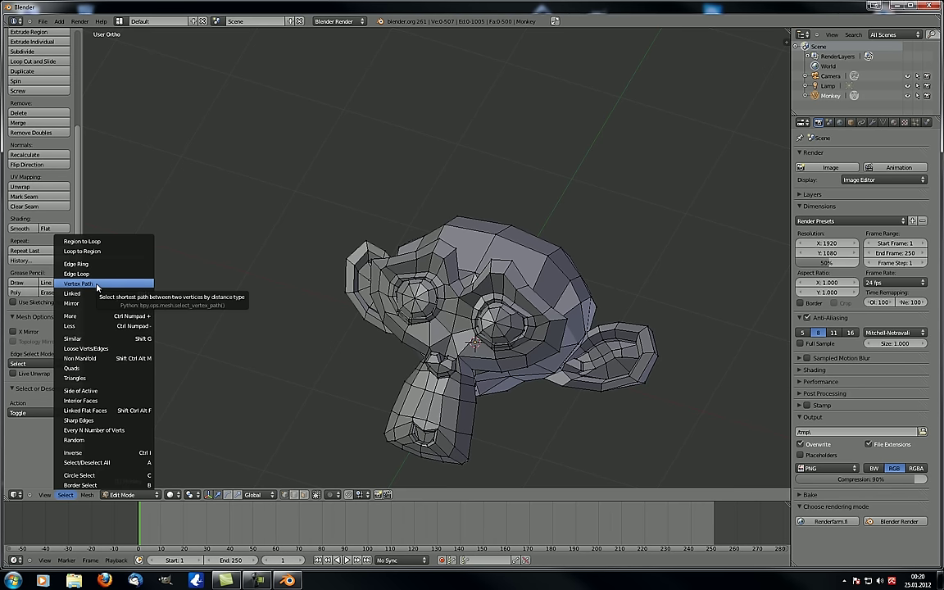
{"action": "middle_click_drag", "start_coordinate": [612, 313], "coordinate": [451, 297]}
{"action": "scroll", "coordinate": [516, 307], "scroll_direction": "up", "scroll_amount": 2}
{"action": "right_click", "coordinate": [402, 340]}
{"action": "right_click", "coordinate": [569, 157], "text": "shift"}
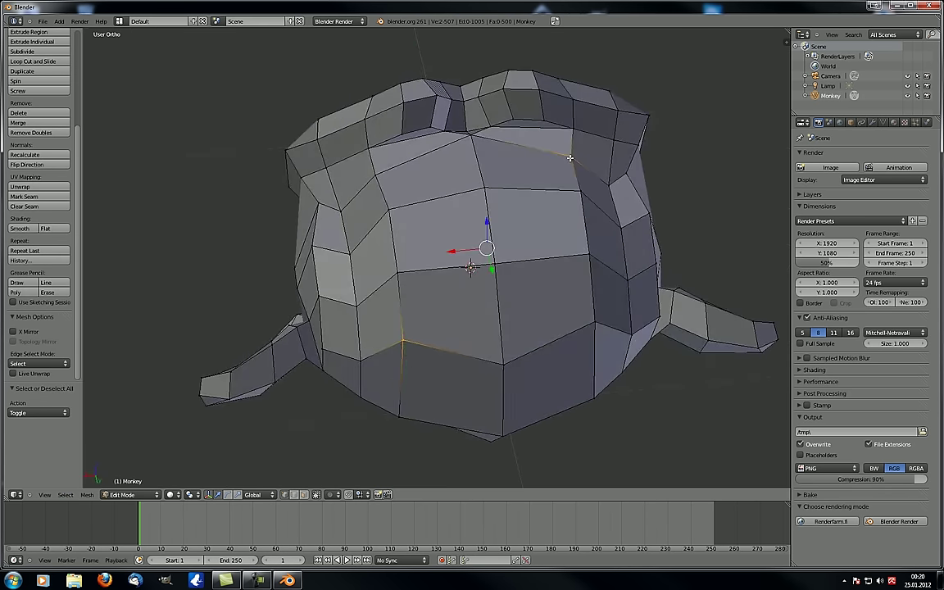
{"action": "left_click", "coordinate": [65, 494]}
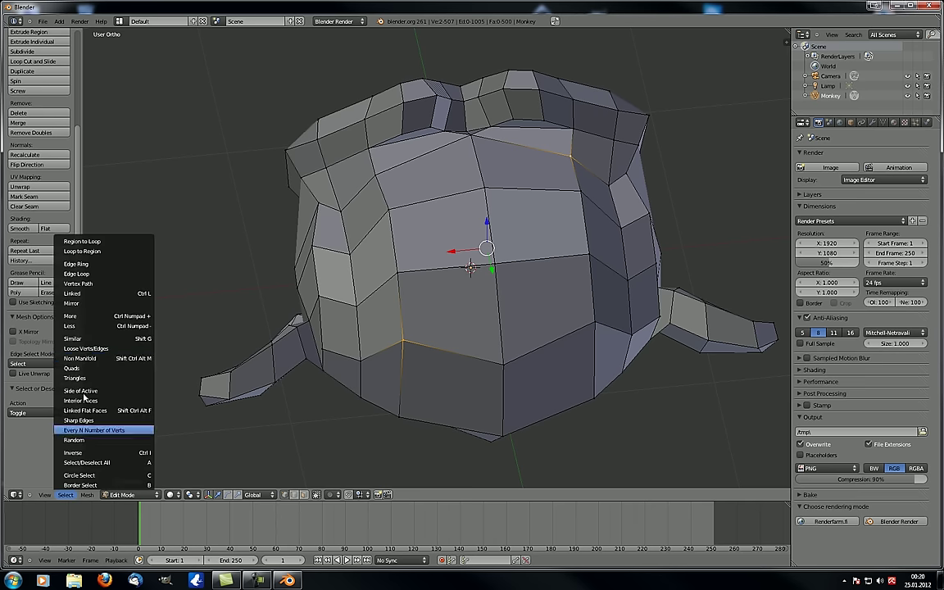
{"action": "left_click", "coordinate": [97, 284]}
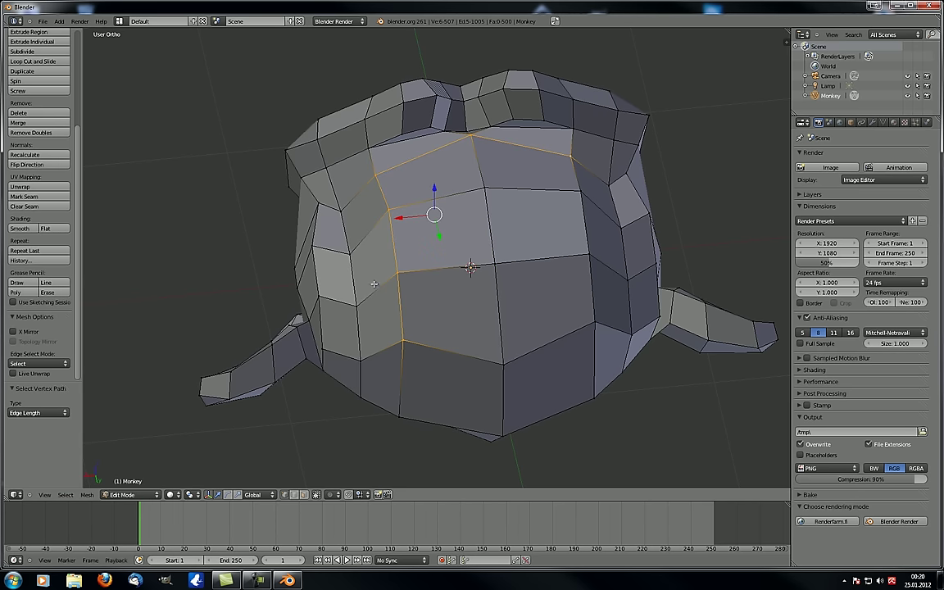
{"action": "left_click", "coordinate": [66, 494]}
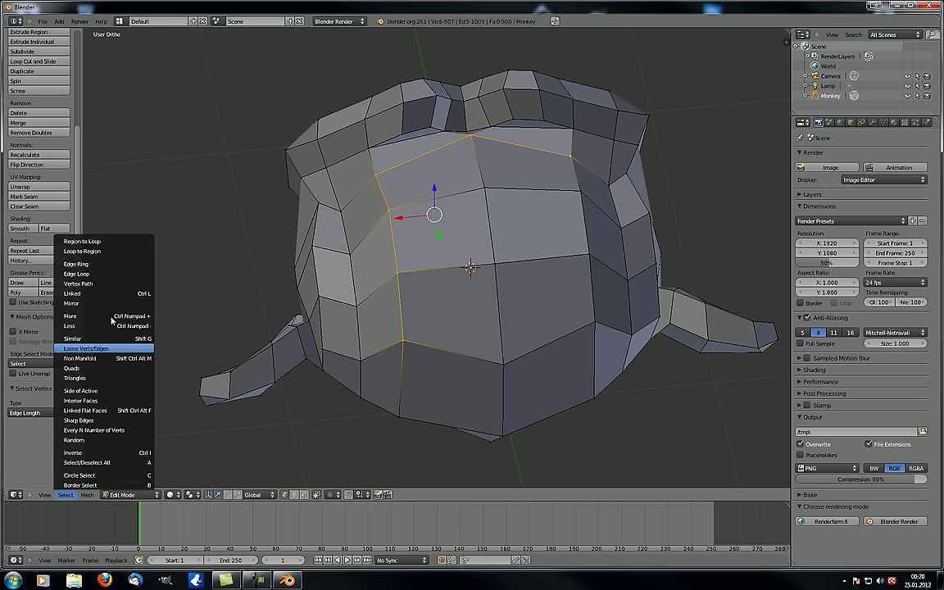
{"action": "key", "text": "a"}
{"action": "scroll", "coordinate": [433, 373], "scroll_direction": "down", "scroll_amount": 3}
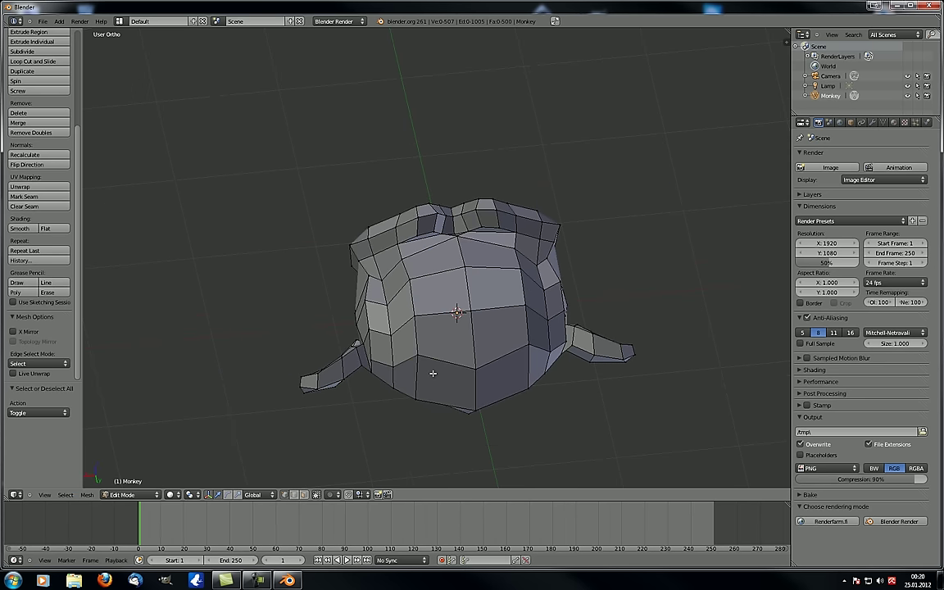
{"action": "middle_click_drag", "start_coordinate": [432, 374], "coordinate": [370, 321]}
{"action": "left_click", "coordinate": [65, 494]}
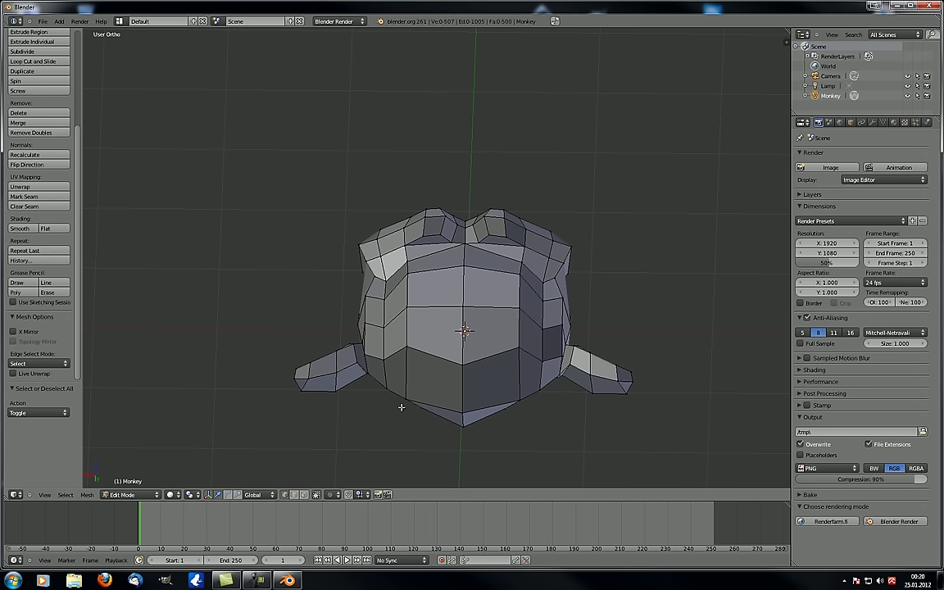
Step: Try to select an Edge Loop from the centre-line vertex on the back of the Monkey's head
{"action": "right_click", "coordinate": [463, 306]}
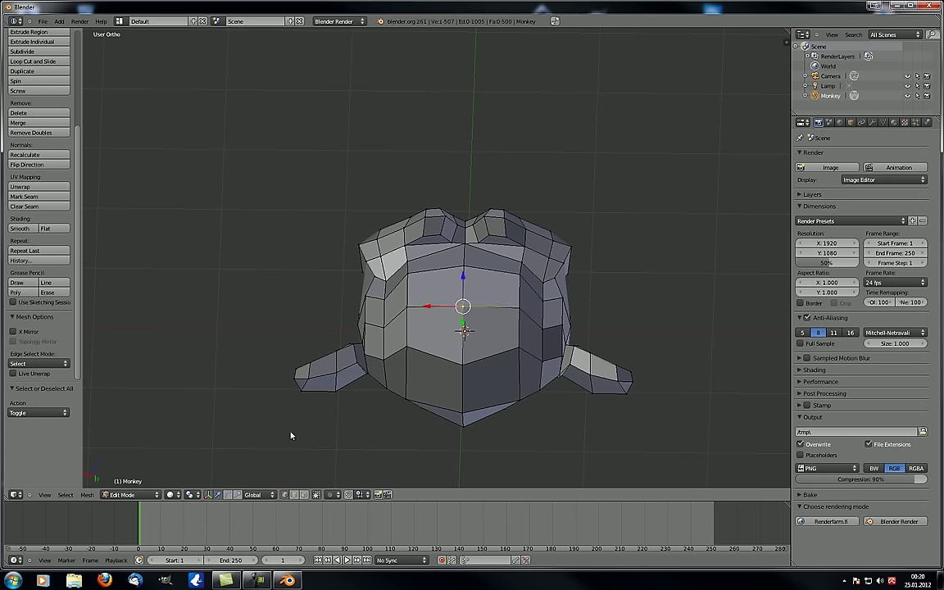
{"action": "left_click", "coordinate": [65, 494]}
{"action": "left_click", "coordinate": [98, 273]}
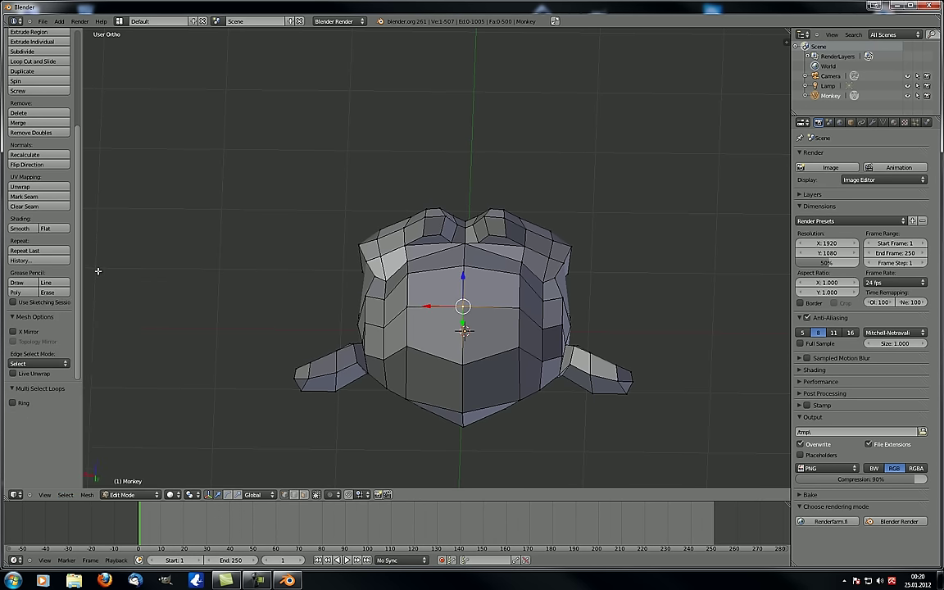
Step: In edge select mode, pick the horizontal edge beside the centre line on the back of the head and select its Edge Loop
{"action": "left_click", "coordinate": [294, 495]}
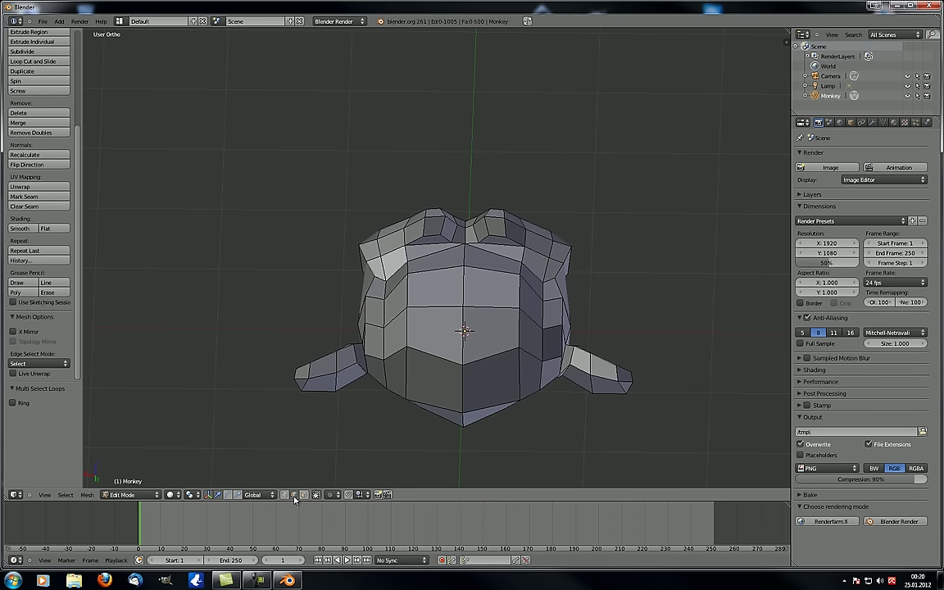
{"action": "right_click", "coordinate": [486, 305]}
{"action": "left_click", "coordinate": [65, 494]}
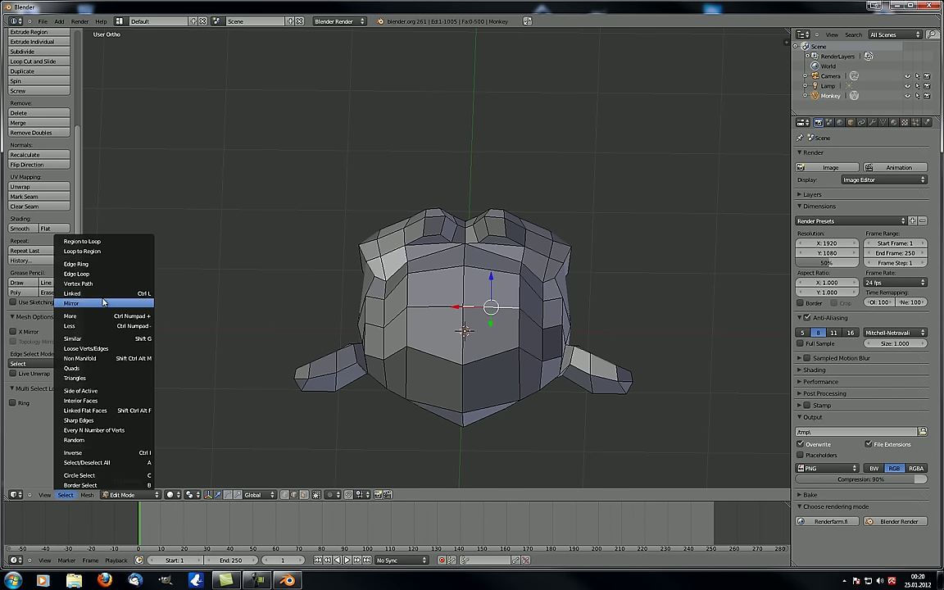
{"action": "left_click", "coordinate": [98, 263]}
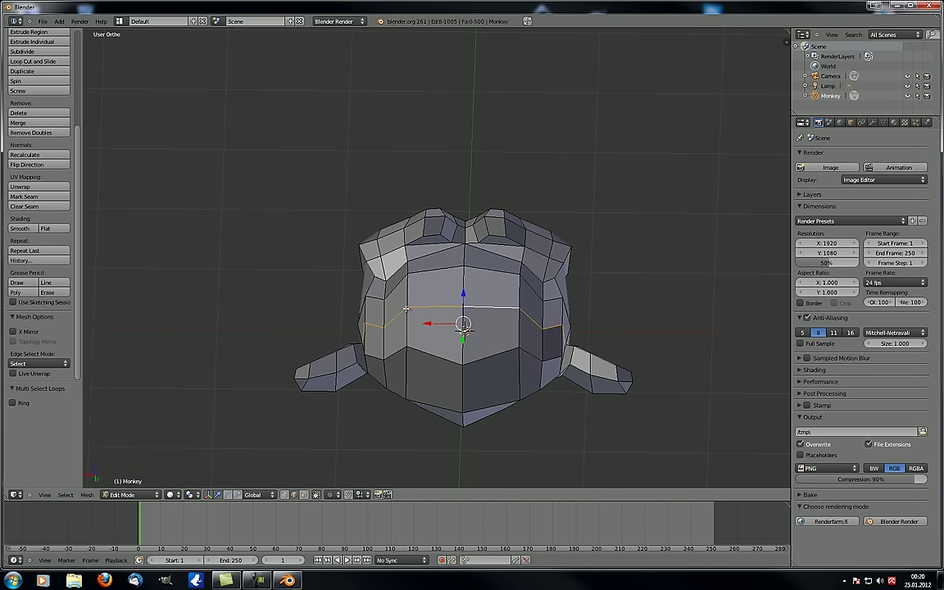
{"action": "middle_click_drag", "start_coordinate": [405, 309], "coordinate": [577, 385]}
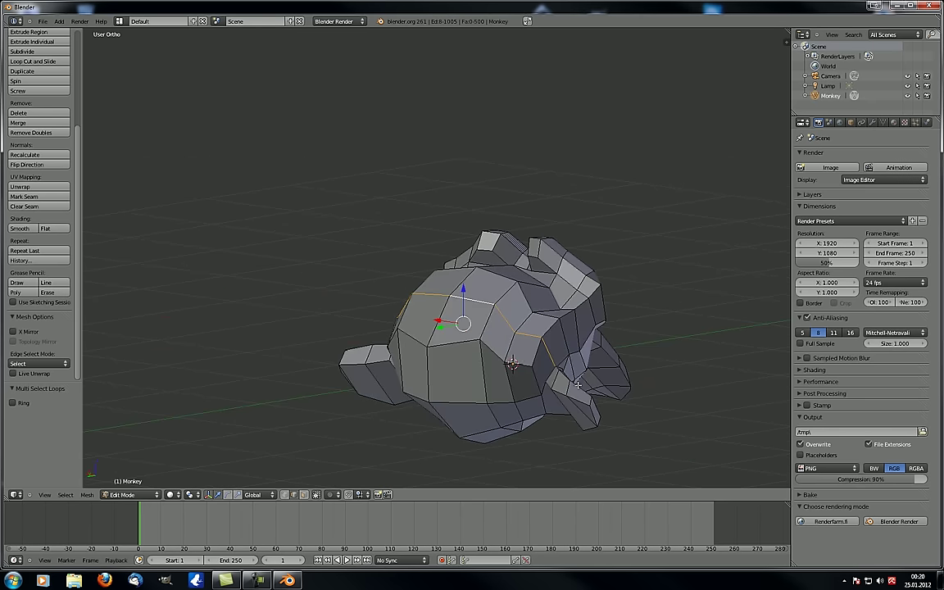
{"action": "middle_click_drag", "start_coordinate": [321, 357], "coordinate": [423, 368]}
{"action": "scroll", "coordinate": [405, 368], "scroll_direction": "up", "scroll_amount": 1}
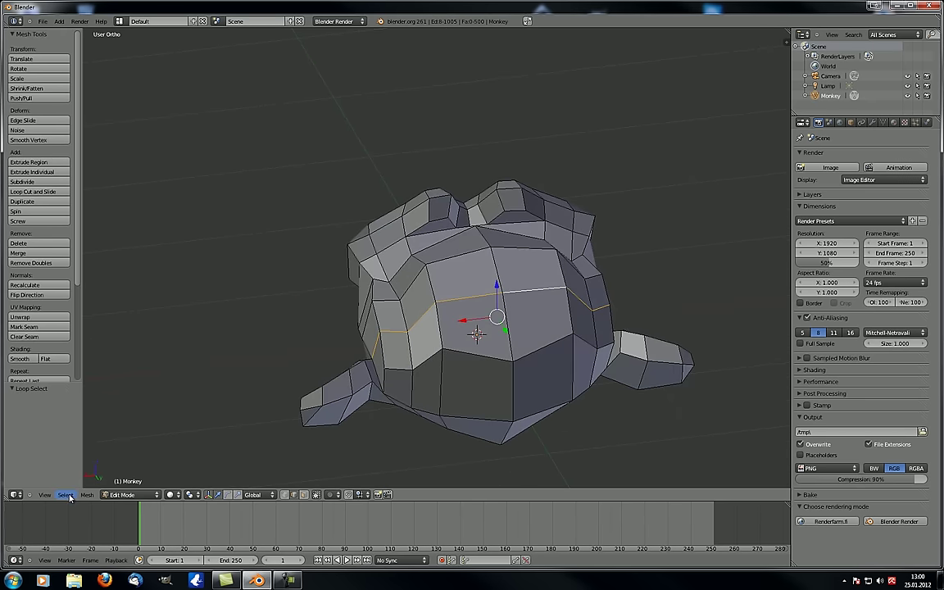
Step: Leave Edit Mode and delete the Monkey object from the scene
{"action": "left_click", "coordinate": [67, 496]}
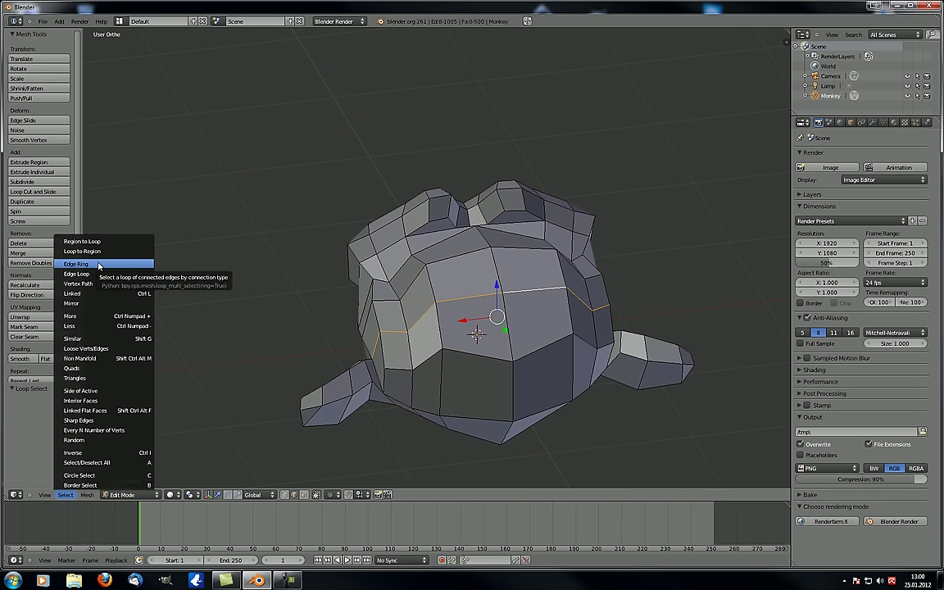
{"action": "key", "text": "Tab"}
{"action": "key", "text": "x"}
{"action": "left_click", "coordinate": [430, 333]}
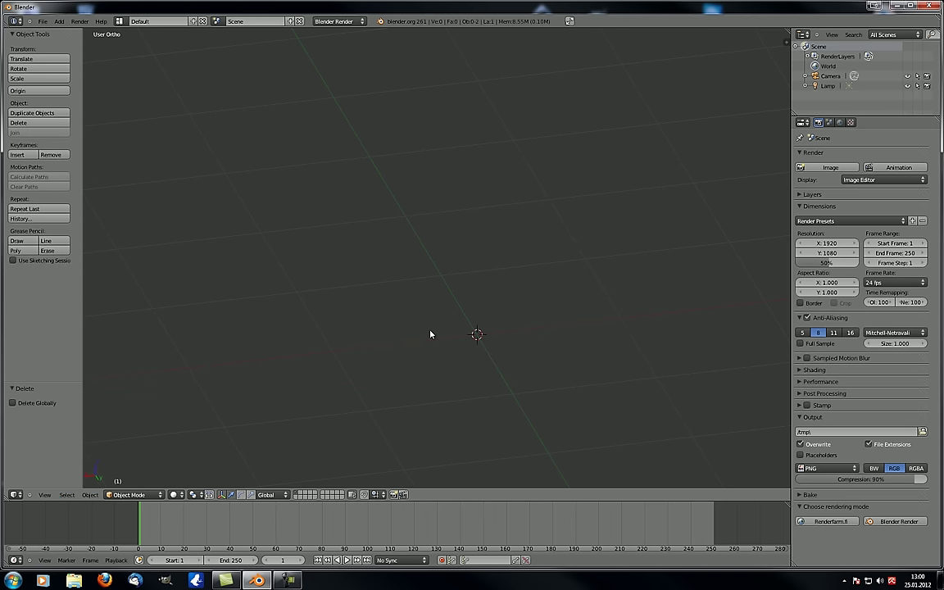
Step: Add a UV Sphere and enter Edit Mode, clearing the initial selection of the whole mesh
{"action": "key", "text": "shift+a"}
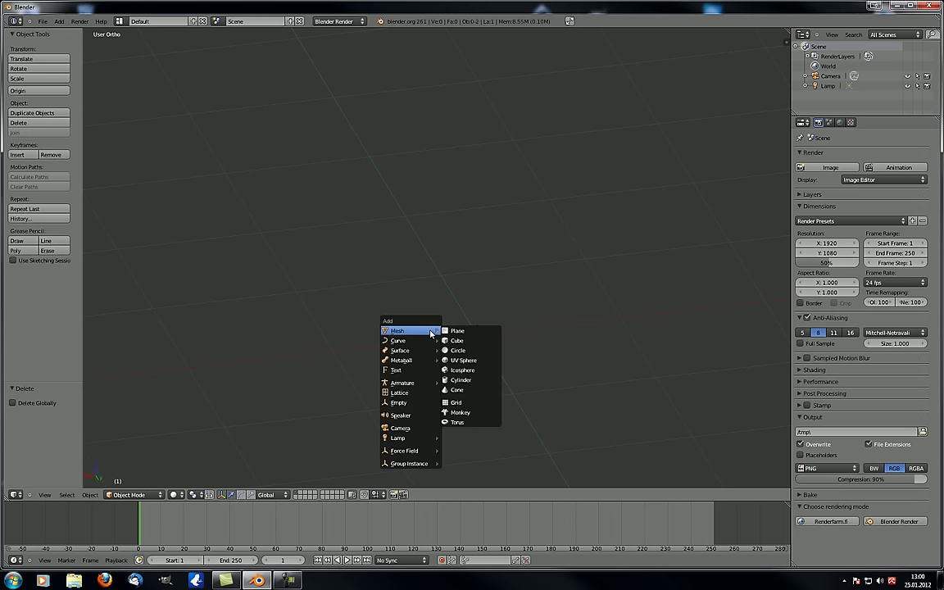
{"action": "left_click", "coordinate": [466, 360]}
{"action": "key", "text": "Tab"}
{"action": "middle_click_drag", "start_coordinate": [430, 315], "coordinate": [420, 213], "text": "shift"}
{"action": "key", "text": "a"}
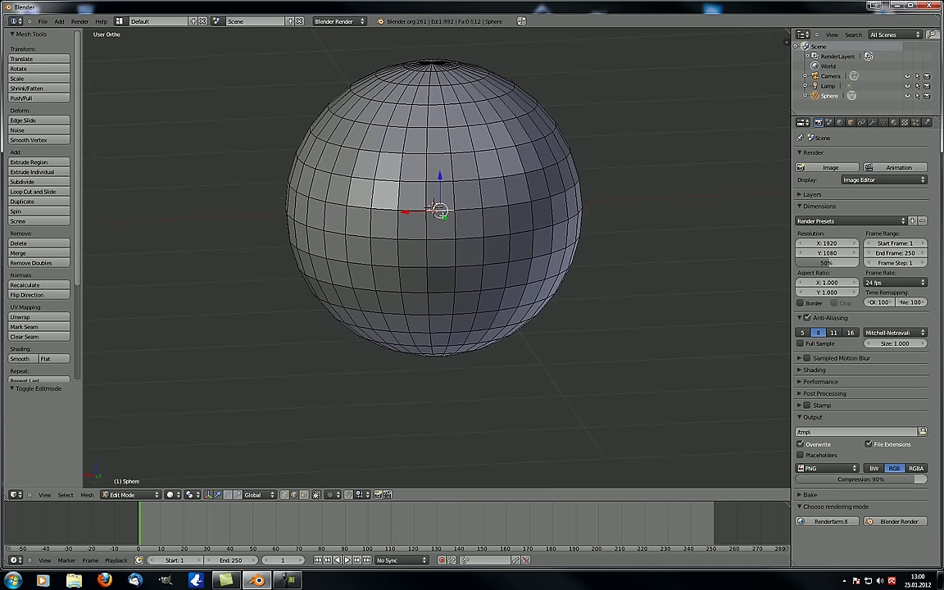
Step: Select the horizontal Edge Loop around the sphere from a single edge at the front of its equator
{"action": "scroll", "coordinate": [444, 257], "scroll_direction": "up", "scroll_amount": 2}
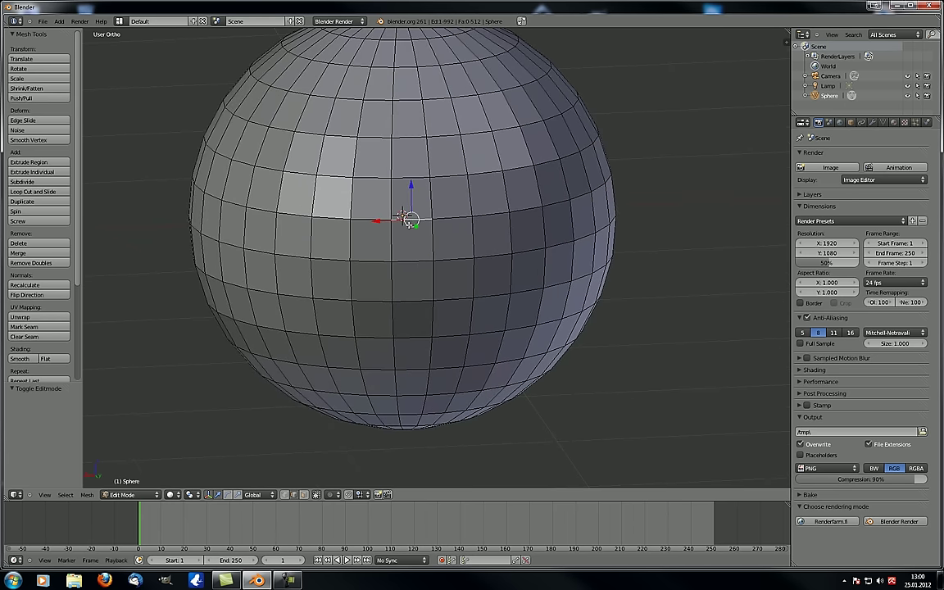
{"action": "left_click", "coordinate": [66, 493]}
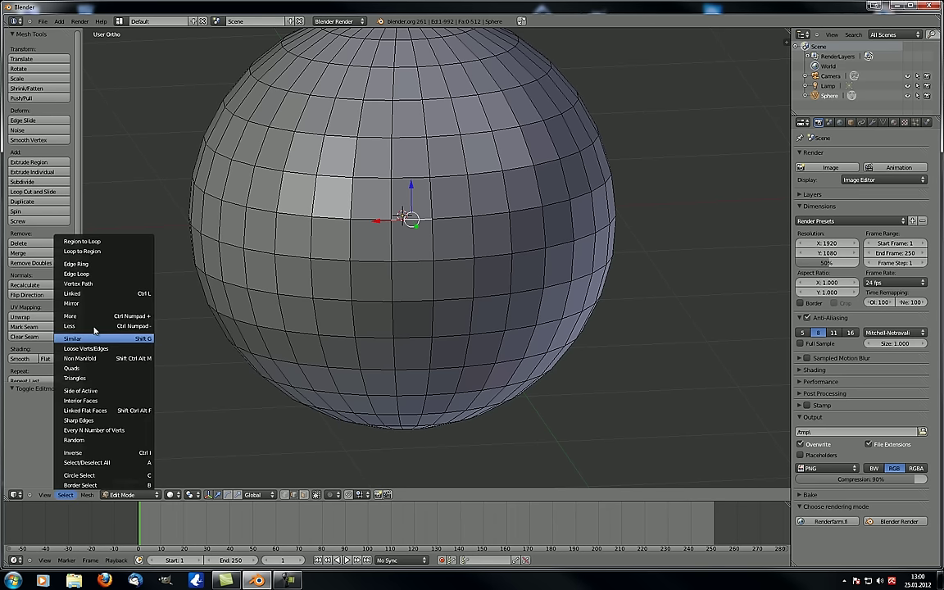
{"action": "left_click", "coordinate": [78, 273]}
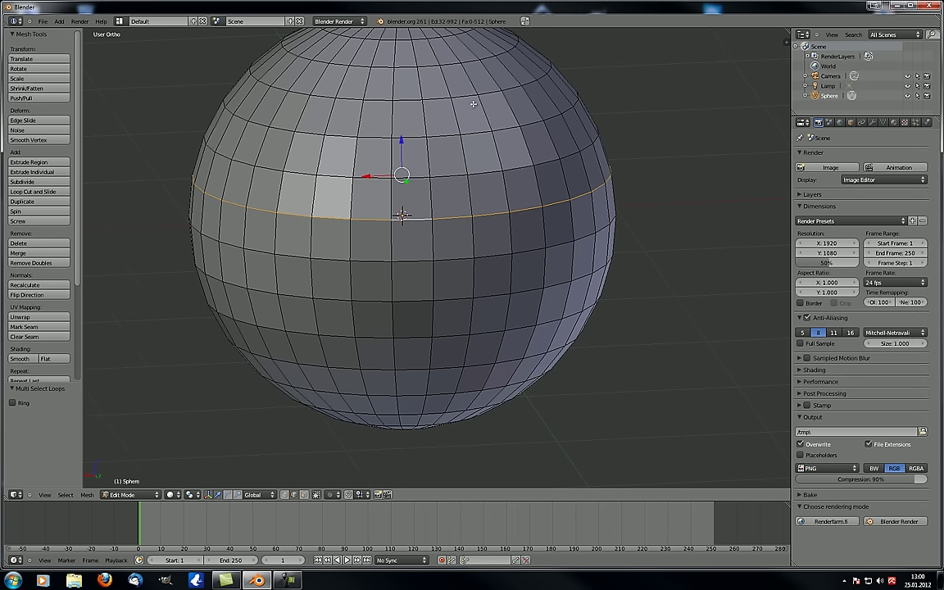
Step: Reselect only the front equator edge and select its Edge Ring
{"action": "right_click", "coordinate": [402, 216]}
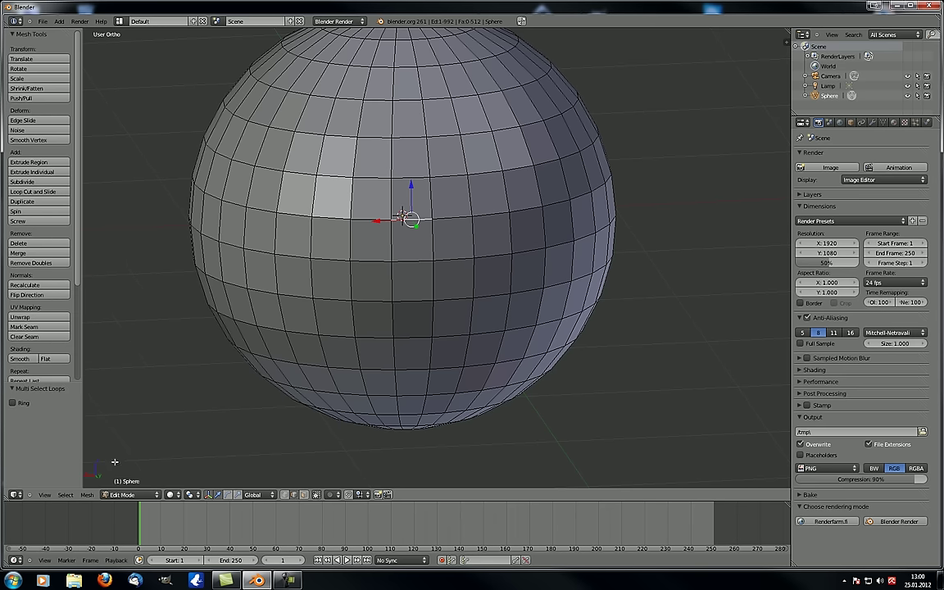
{"action": "left_click", "coordinate": [72, 494]}
{"action": "left_click", "coordinate": [78, 244]}
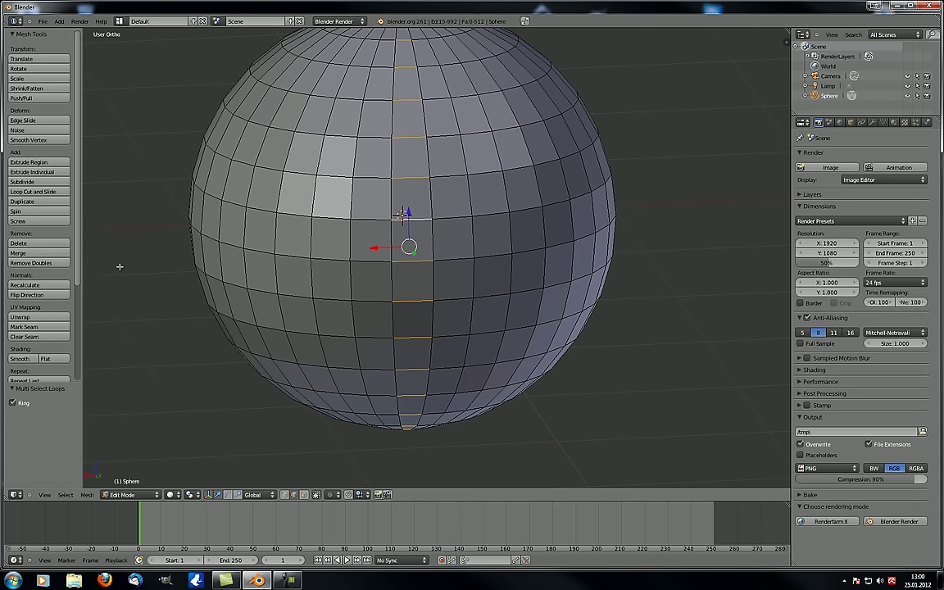
Step: Examine how the selected edge ring runs between the poles of the sphere
{"action": "middle_click_drag", "start_coordinate": [406, 387], "coordinate": [408, 462]}
{"action": "middle_click_drag", "start_coordinate": [409, 99], "coordinate": [417, 168]}
{"action": "scroll", "coordinate": [424, 149], "scroll_direction": "down", "scroll_amount": 3}
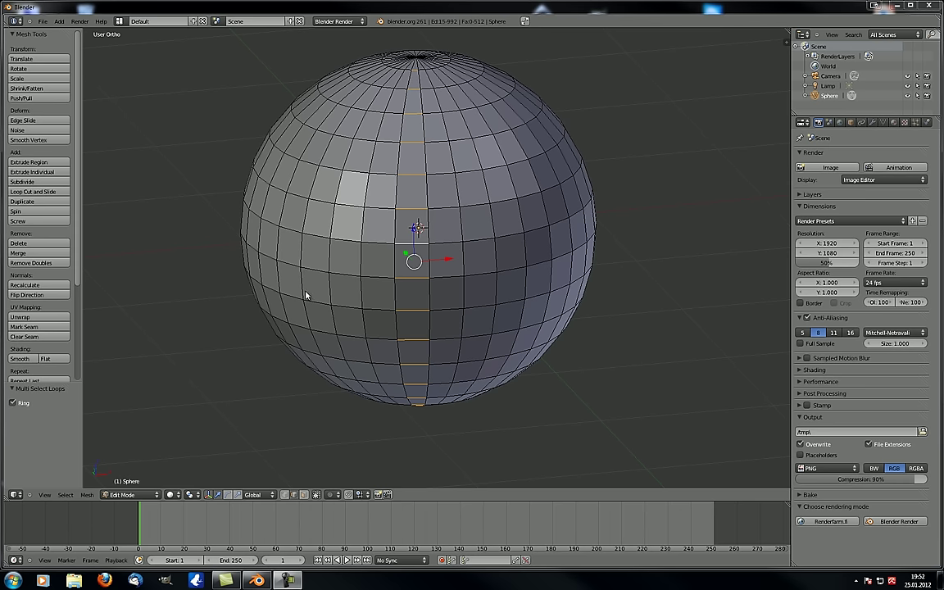
{"action": "middle_click_drag", "start_coordinate": [307, 292], "coordinate": [365, 219]}
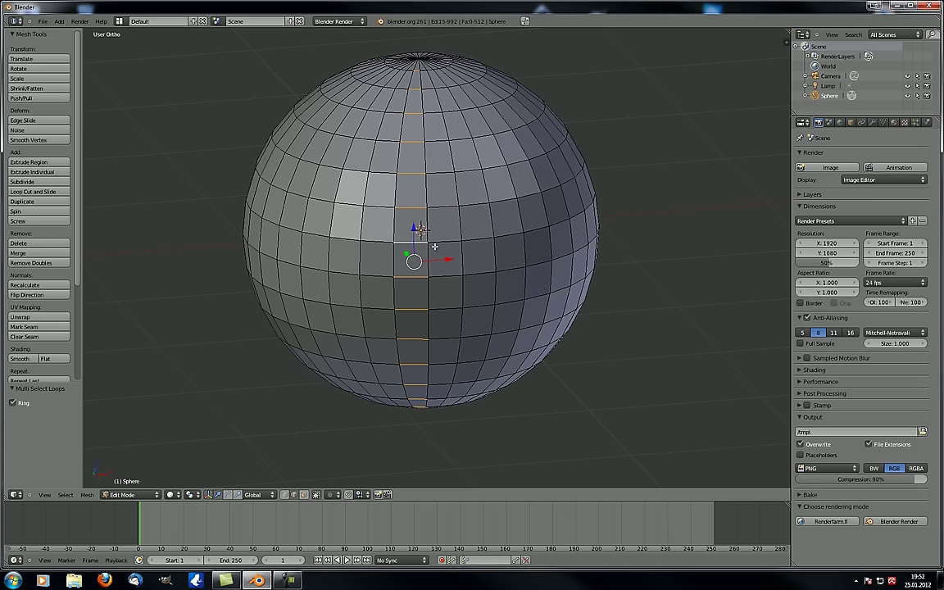
{"action": "scroll", "coordinate": [374, 230], "scroll_direction": "up", "scroll_amount": 5}
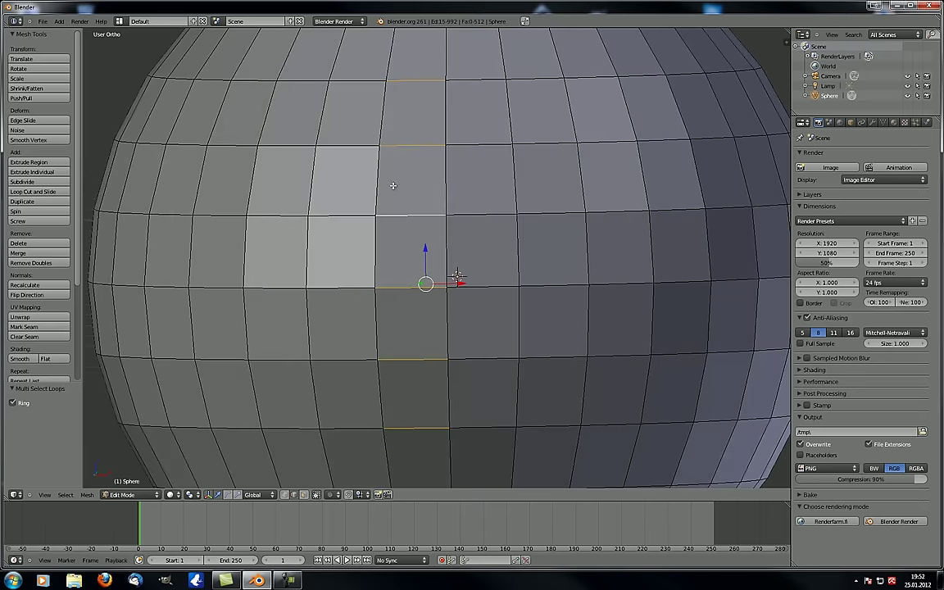
{"action": "middle_click_drag", "start_coordinate": [405, 199], "coordinate": [417, 223]}
{"action": "scroll", "coordinate": [385, 187], "scroll_direction": "down", "scroll_amount": 6}
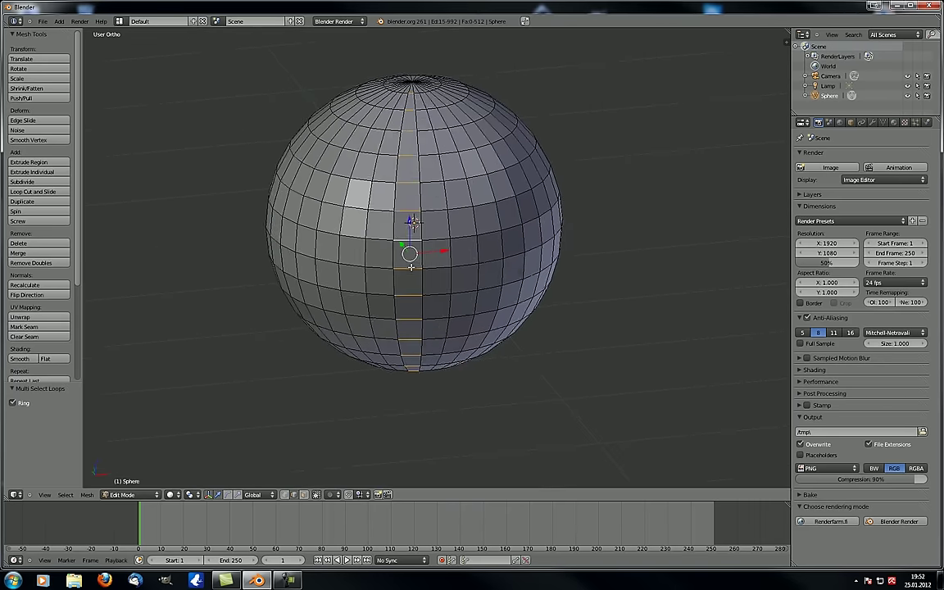
{"action": "middle_click_drag", "start_coordinate": [384, 187], "coordinate": [402, 289]}
{"action": "scroll", "coordinate": [401, 290], "scroll_direction": "up", "scroll_amount": 2}
{"action": "middle_click_drag", "start_coordinate": [406, 88], "coordinate": [377, 274], "text": "shift"}
{"action": "scroll", "coordinate": [405, 223], "scroll_direction": "up", "scroll_amount": 2}
{"action": "scroll", "coordinate": [405, 223], "scroll_direction": "down", "scroll_amount": 5}
Step: Clear the edge ring and select two separate vertical edge loops running pole to pole on the sphere's front
{"action": "key", "text": "a"}
{"action": "scroll", "coordinate": [377, 275], "scroll_direction": "up", "scroll_amount": 4}
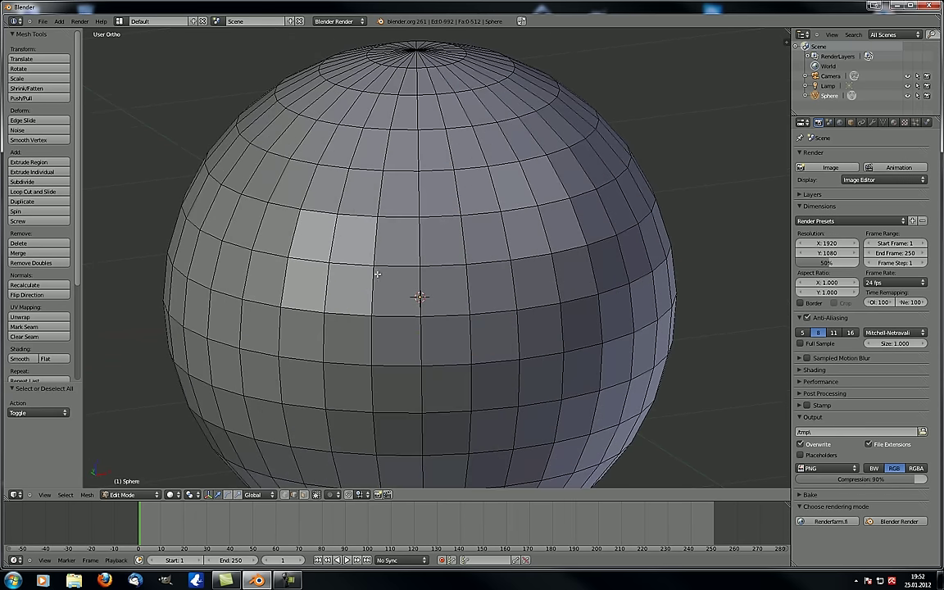
{"action": "middle_click_drag", "start_coordinate": [352, 316], "coordinate": [377, 259], "text": "shift"}
{"action": "scroll", "coordinate": [401, 313], "scroll_direction": "down", "scroll_amount": 2}
{"action": "scroll", "coordinate": [377, 260], "scroll_direction": "up", "scroll_amount": 1}
{"action": "left_click", "coordinate": [66, 495]}
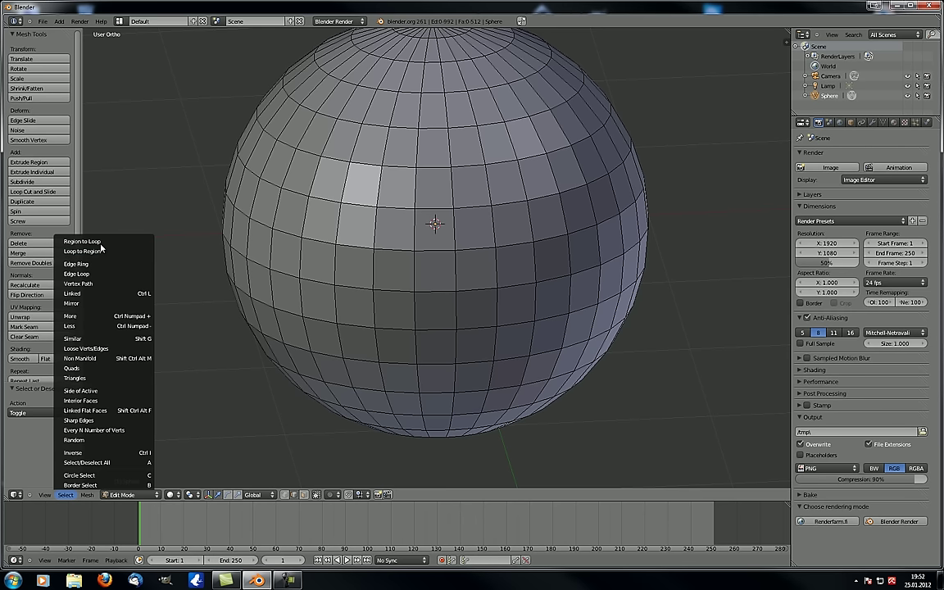
{"action": "middle_click_drag", "start_coordinate": [265, 261], "coordinate": [299, 237]}
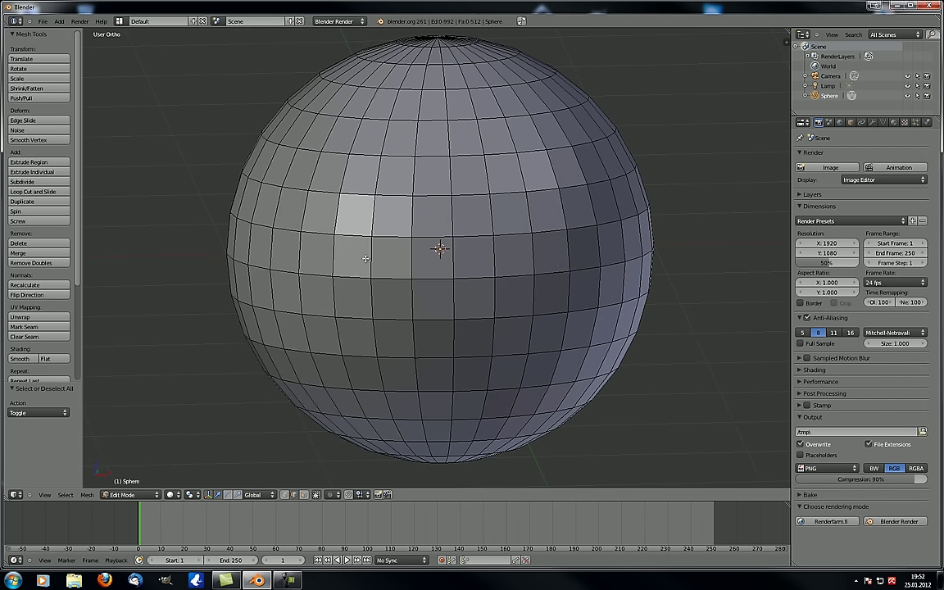
{"action": "right_click", "coordinate": [366, 258], "text": "alt"}
{"action": "middle_click_drag", "start_coordinate": [367, 257], "coordinate": [546, 267]}
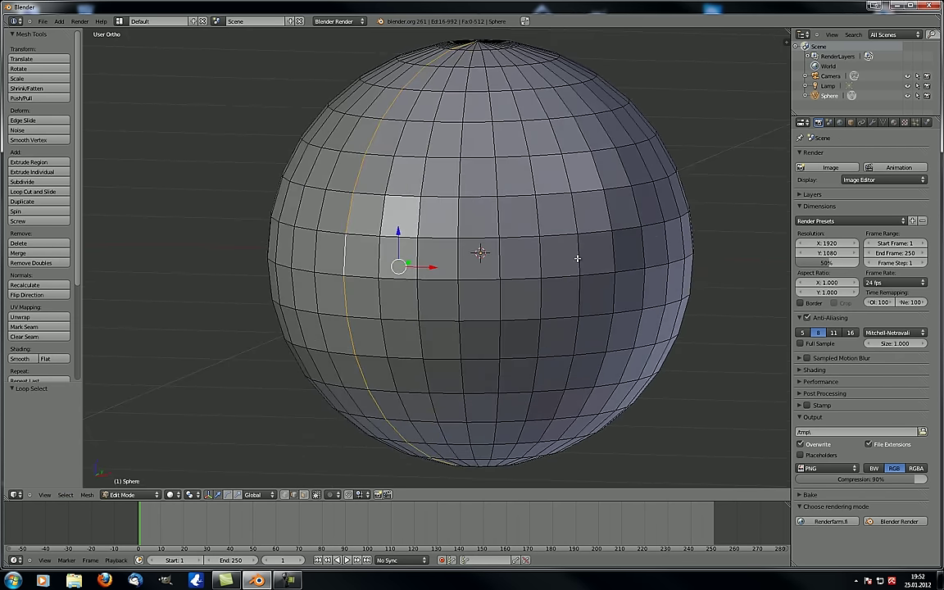
{"action": "right_click", "coordinate": [578, 257], "text": "alt+shift"}
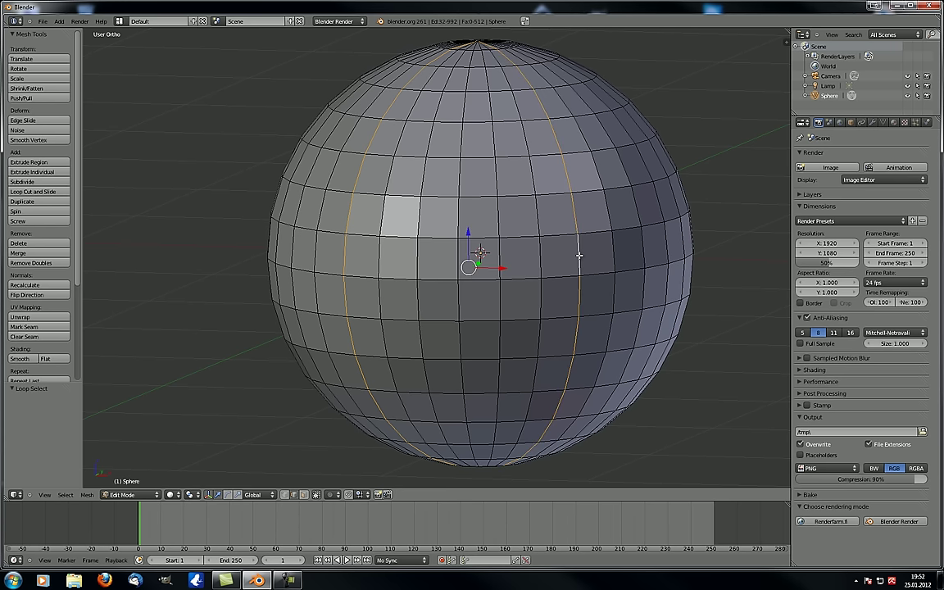
{"action": "middle_click_drag", "start_coordinate": [579, 256], "coordinate": [369, 369]}
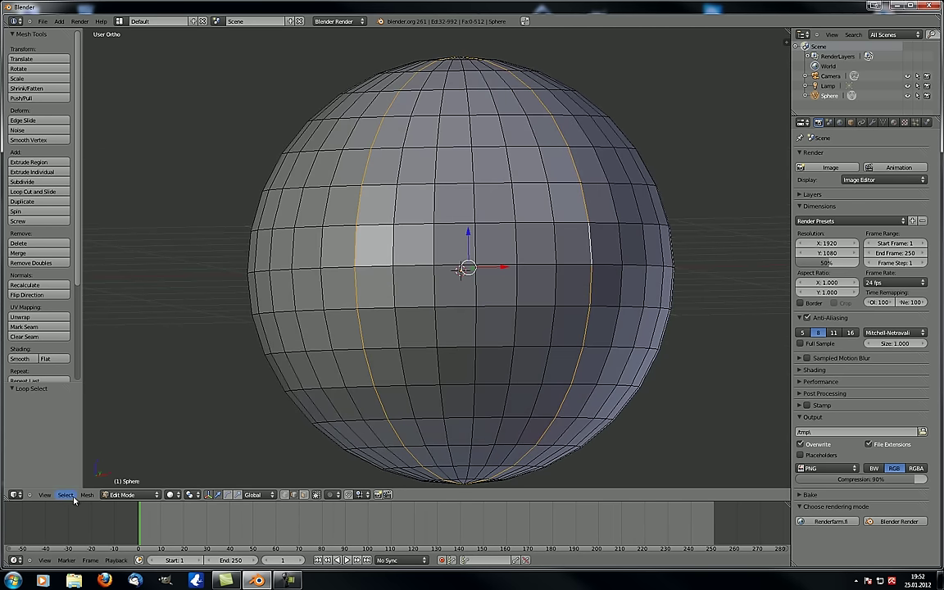
Step: Convert the two vertical edge loops with Loop to Region and inspect the enclosed faces
{"action": "left_click", "coordinate": [65, 495]}
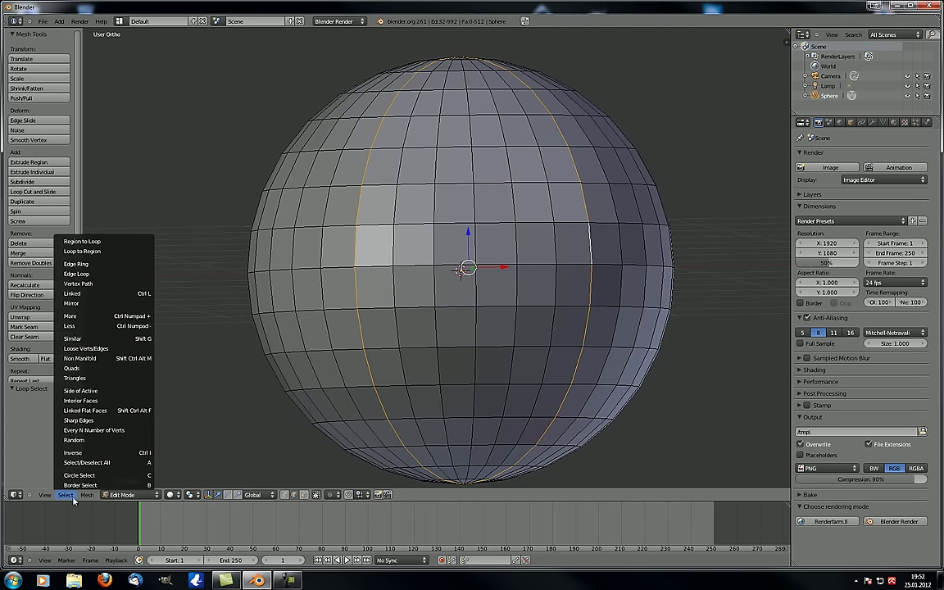
{"action": "left_click", "coordinate": [104, 251]}
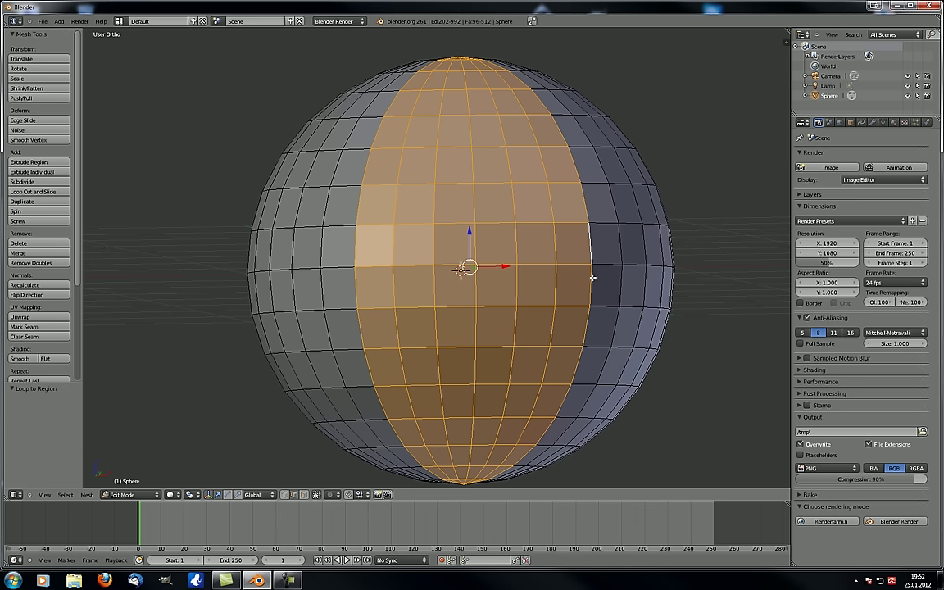
{"action": "middle_click_drag", "start_coordinate": [519, 339], "coordinate": [487, 281]}
{"action": "scroll", "coordinate": [487, 281], "scroll_direction": "down", "scroll_amount": 2}
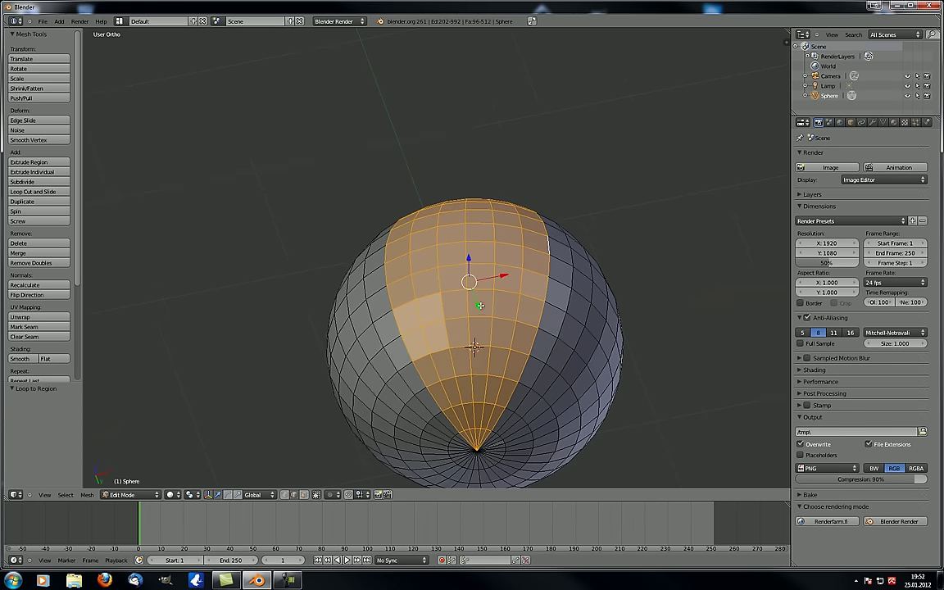
{"action": "middle_click_drag", "start_coordinate": [475, 348], "coordinate": [489, 375]}
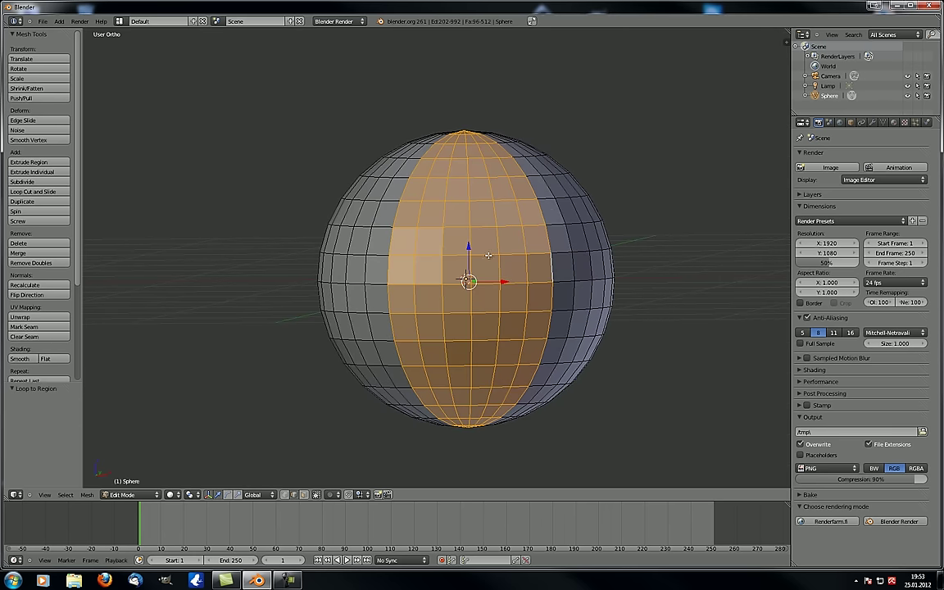
Step: Reduce the selected face area to its boundary edges with Region to Loop and inspect the outline around the sphere
{"action": "left_click", "coordinate": [64, 494]}
{"action": "left_click", "coordinate": [88, 241]}
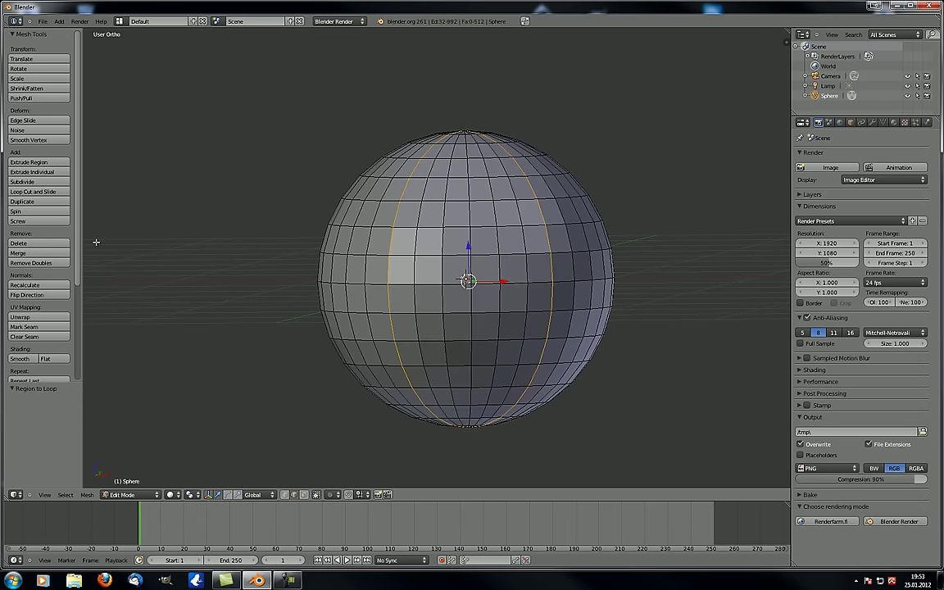
{"action": "mouse_move", "coordinate": [391, 301]}
{"action": "middle_mouse_down"}
{"action": "mouse_move", "coordinate": [471, 359]}
{"action": "mouse_move", "coordinate": [469, 347]}
{"action": "mouse_move", "coordinate": [531, 320]}
{"action": "mouse_move", "coordinate": [476, 322]}
{"action": "middle_mouse_up"}
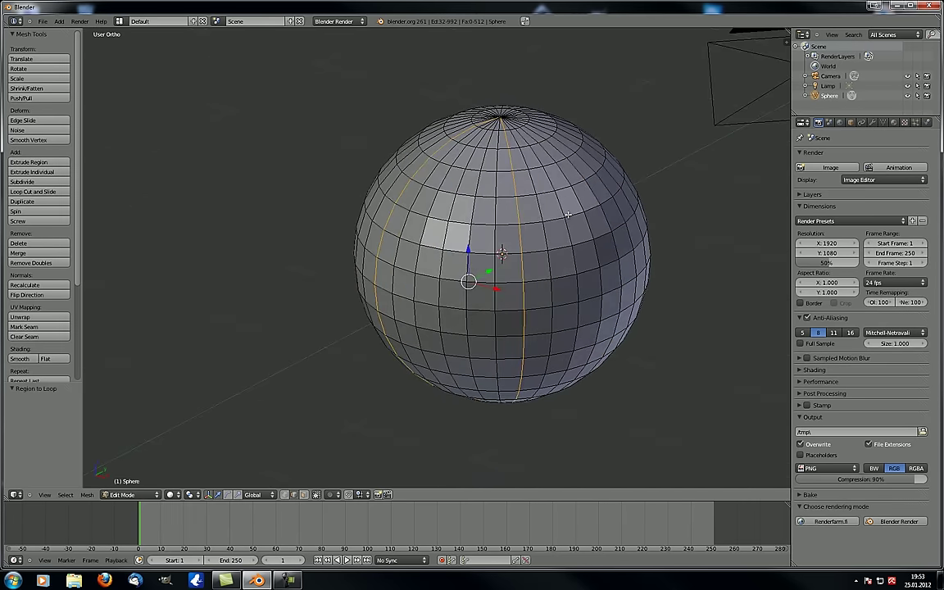
{"action": "middle_click_drag", "start_coordinate": [441, 123], "coordinate": [476, 113]}
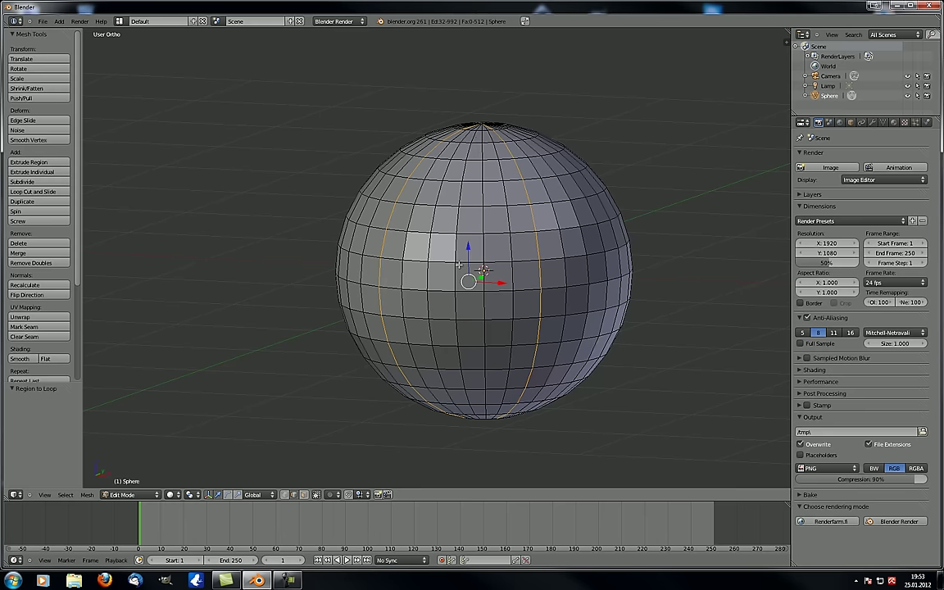
{"action": "middle_click_drag", "start_coordinate": [458, 264], "coordinate": [478, 234]}
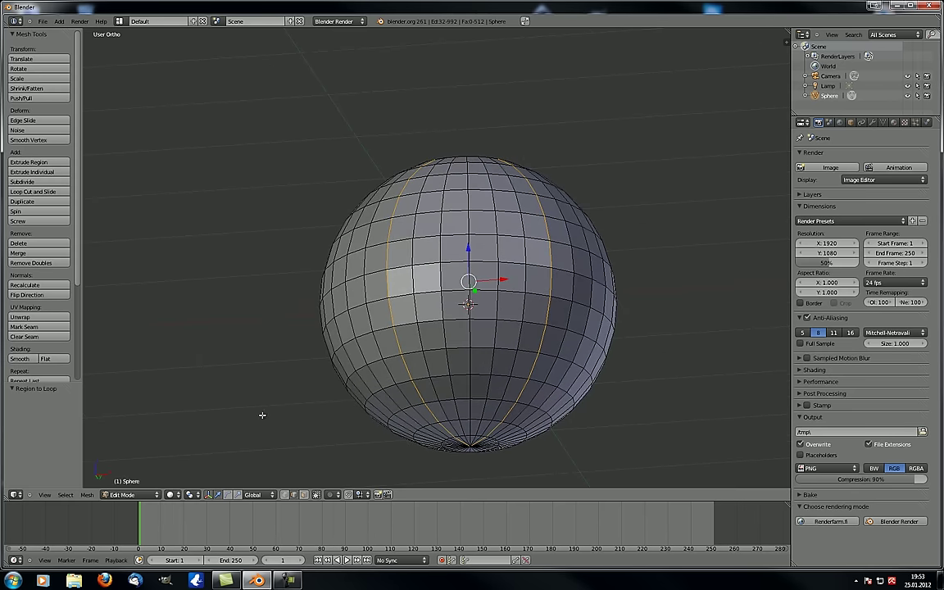
{"action": "middle_click_drag", "start_coordinate": [390, 246], "coordinate": [229, 316]}
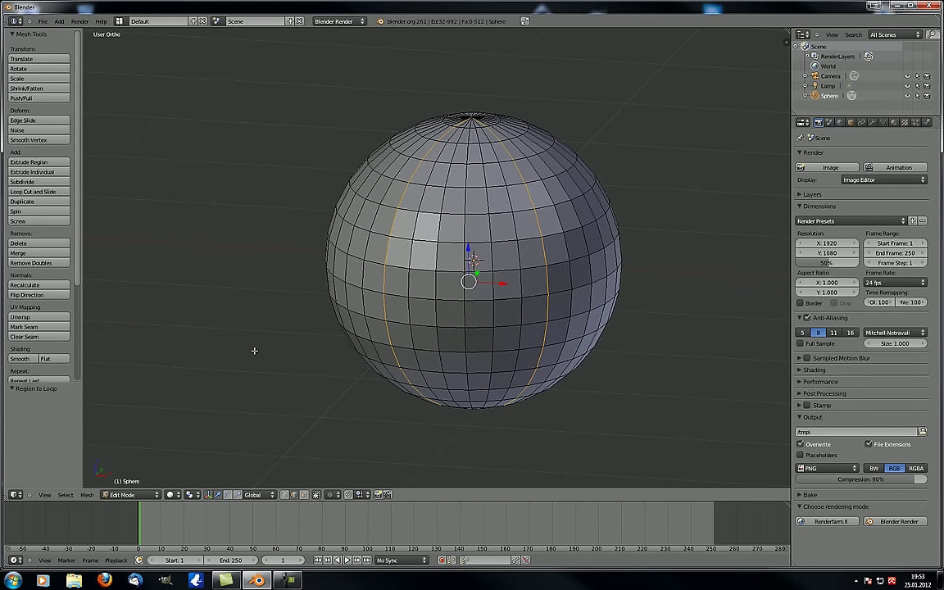
{"action": "left_click", "coordinate": [66, 494]}
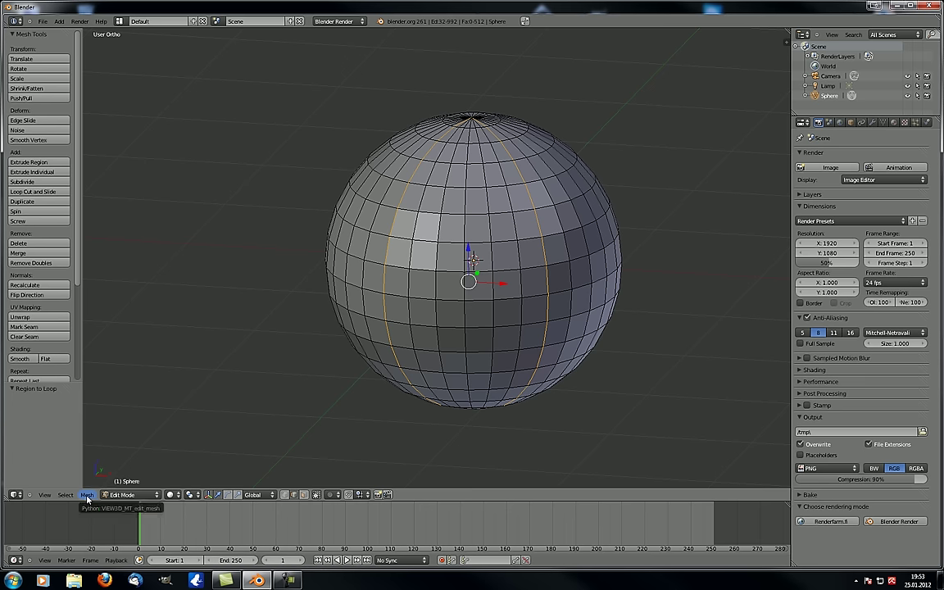
{"action": "left_click", "coordinate": [87, 496]}
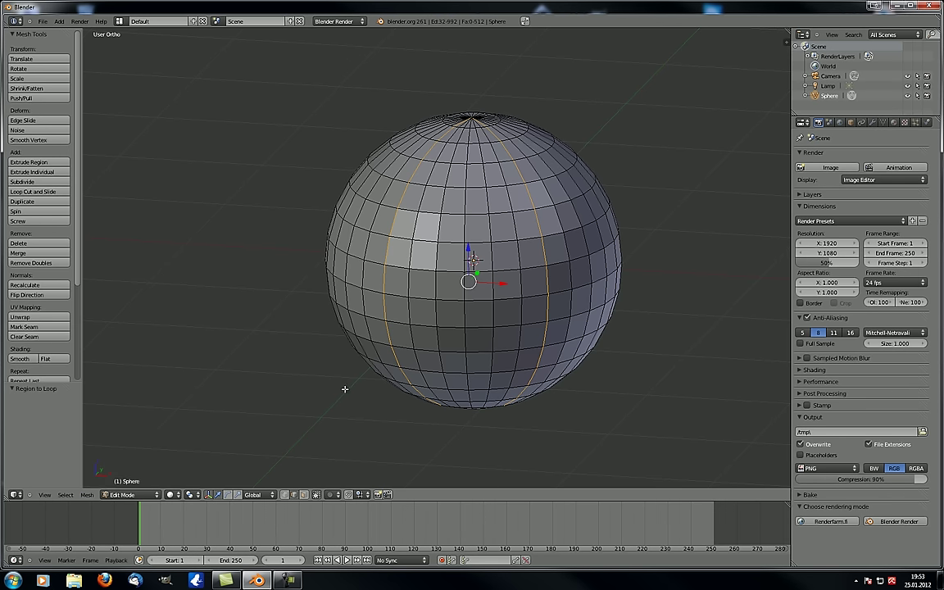
Step: Select a single edge on the sphere's upper right and move it outward by about X 0.787, Y -0.063, Z 0.731
{"action": "middle_click_drag", "start_coordinate": [422, 315], "coordinate": [437, 291]}
{"action": "scroll", "coordinate": [437, 291], "scroll_direction": "down", "scroll_amount": 1}
{"action": "right_click", "coordinate": [520, 200]}
{"action": "middle_click_drag", "start_coordinate": [517, 215], "coordinate": [356, 385]}
{"action": "key", "text": "e"}
{"action": "left_click", "coordinate": [465, 285]}
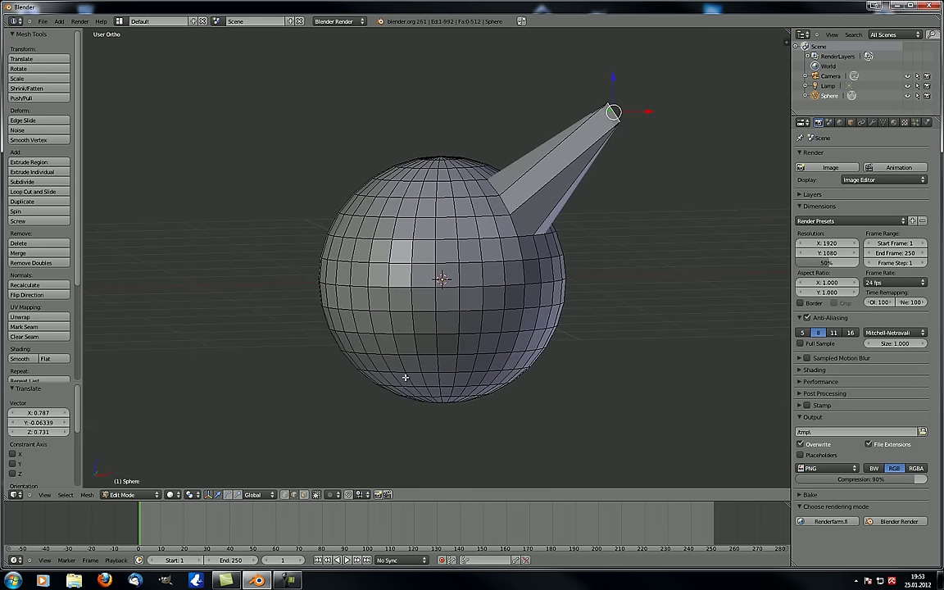
Step: Undo the outward move of the edge and redo it
{"action": "key", "text": "ctrl+z"}
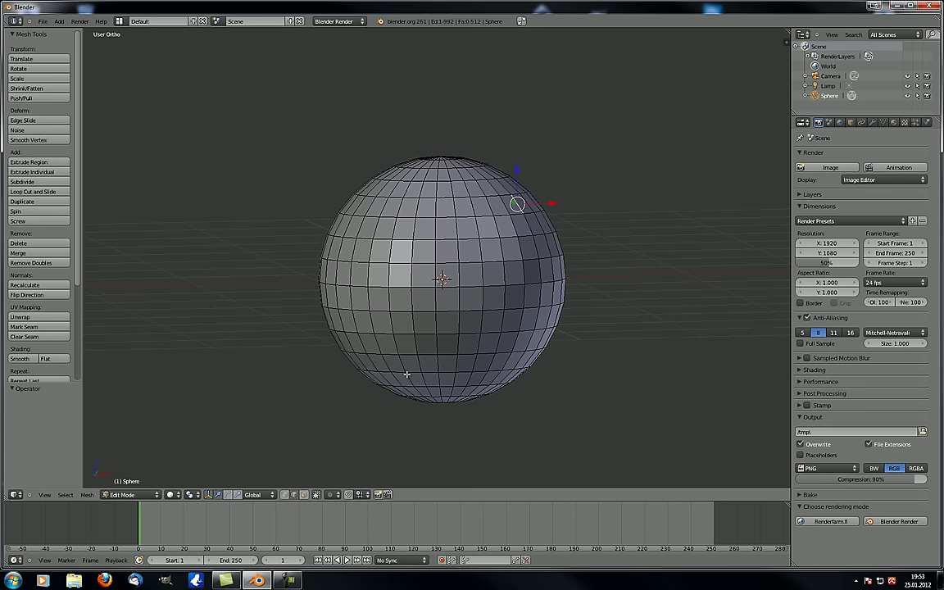
{"action": "key", "text": "ctrl+shift+z"}
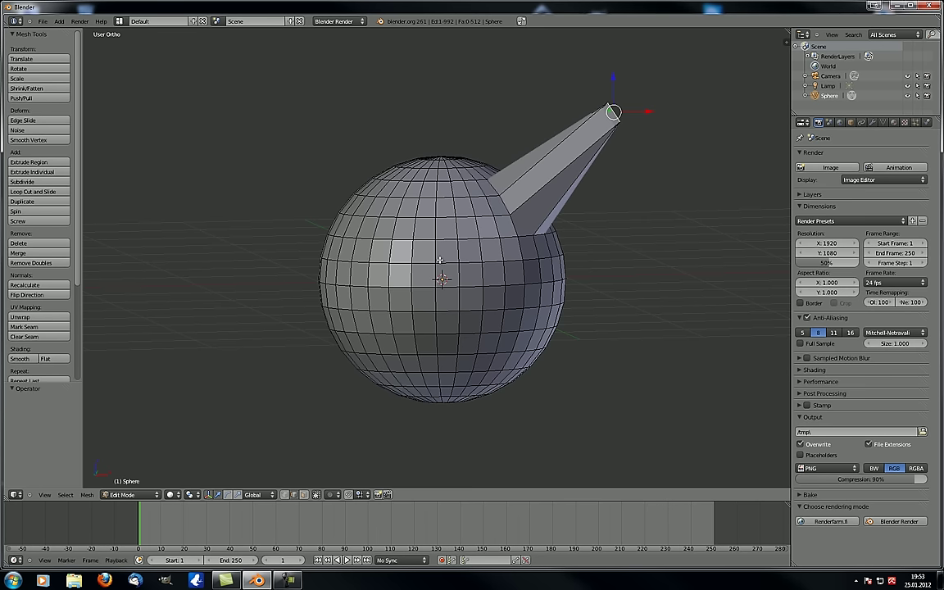
Step: Move the selected edge four times in succession, with the last move about X 0.219, Y -0.104, Z -1.154
{"action": "scroll", "coordinate": [489, 247], "scroll_direction": "down", "scroll_amount": 2}
{"action": "middle_click_drag", "start_coordinate": [489, 247], "coordinate": [366, 309], "text": "shift"}
{"action": "scroll", "coordinate": [366, 310], "scroll_direction": "down", "scroll_amount": 2}
{"action": "key", "text": "g"}
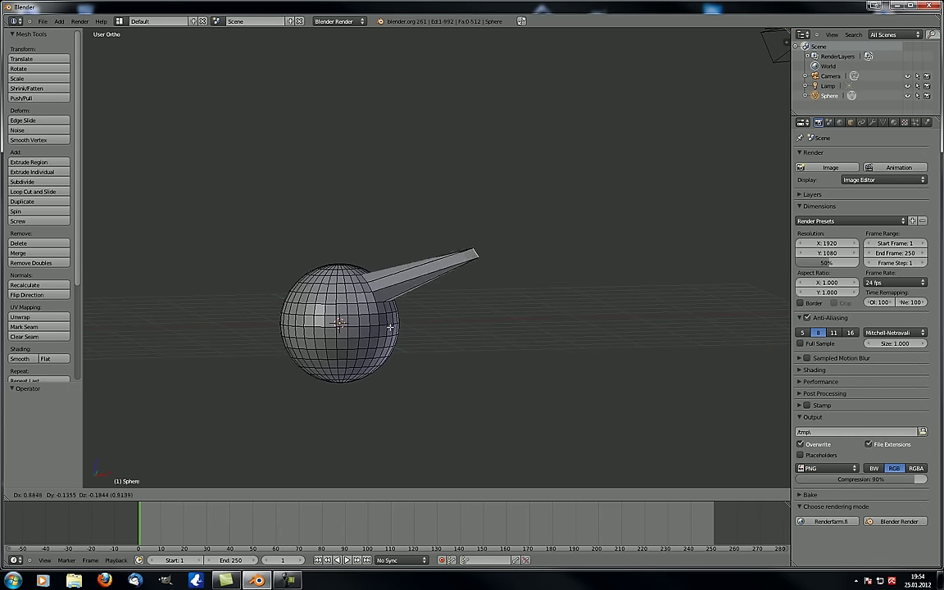
{"action": "left_click", "coordinate": [400, 334]}
{"action": "key", "text": "g"}
{"action": "left_click", "coordinate": [323, 270]}
{"action": "key", "text": "g"}
{"action": "left_click", "coordinate": [425, 225]}
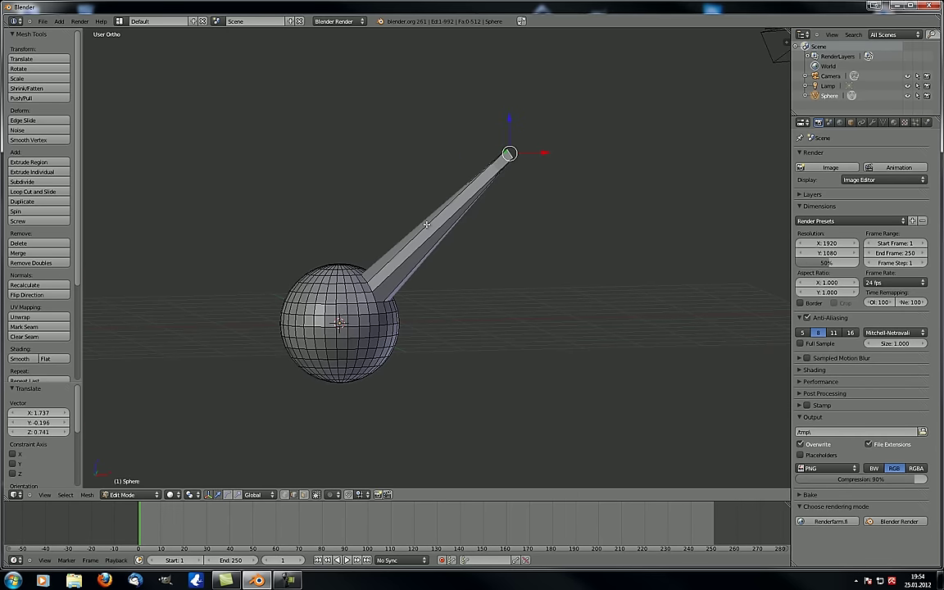
{"action": "key", "text": "g"}
{"action": "left_click", "coordinate": [422, 320]}
Step: Open the Undo History to view the list of recorded operations
{"action": "left_click", "coordinate": [67, 497]}
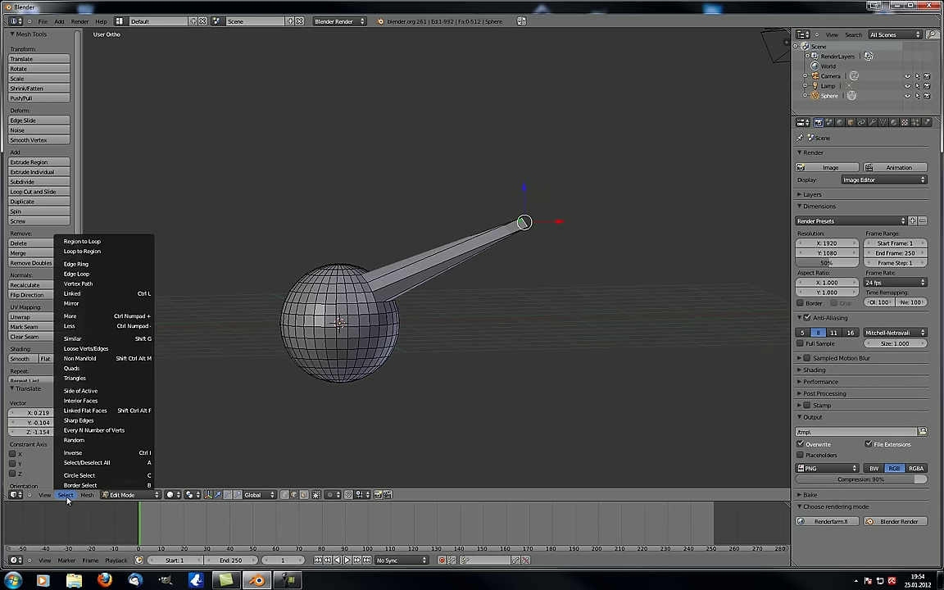
{"action": "left_click", "coordinate": [92, 498]}
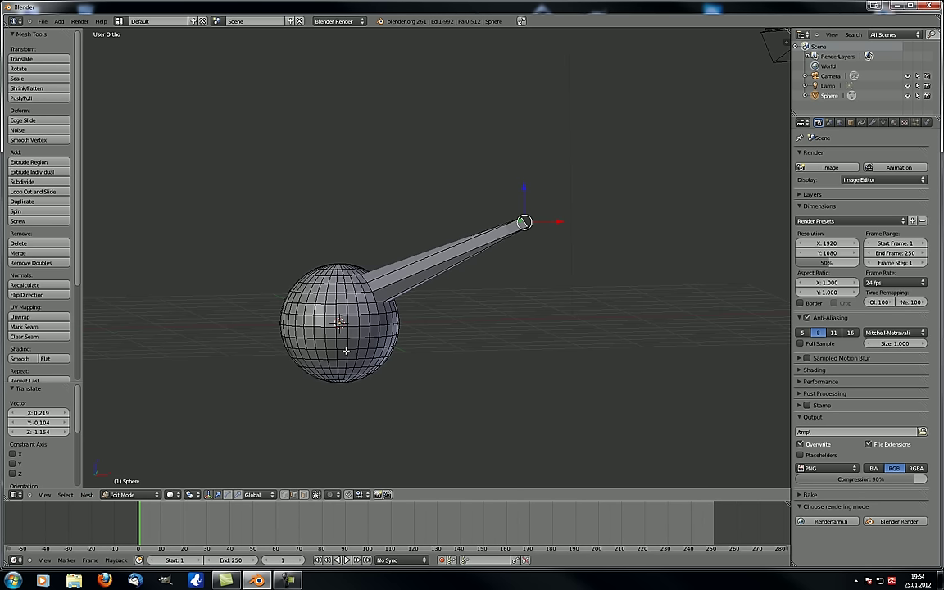
{"action": "key", "text": "ctrl+alt+z"}
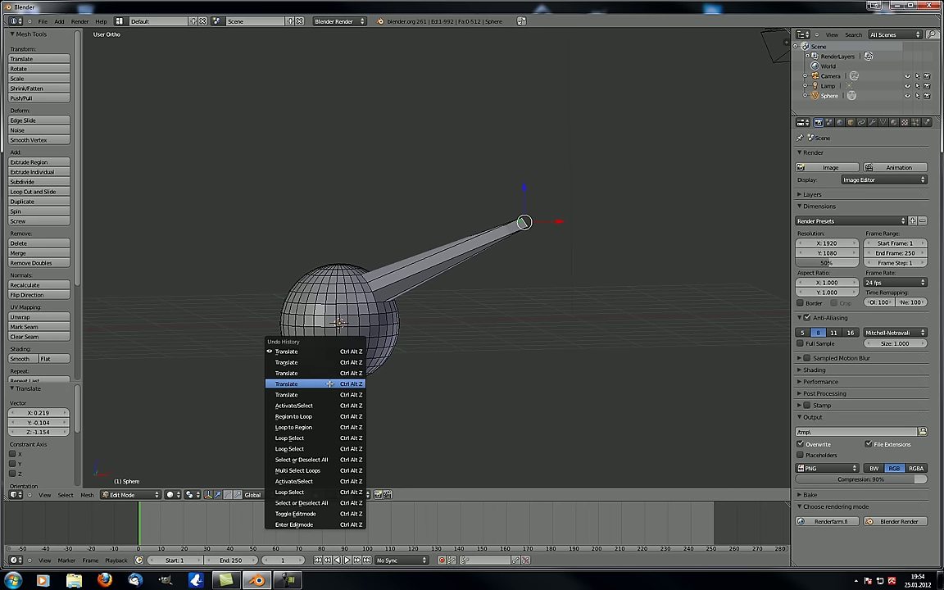
Step: Undo the edits that pulled the spike out of the sphere and deselect all of its geometry
{"action": "left_click", "coordinate": [322, 383]}
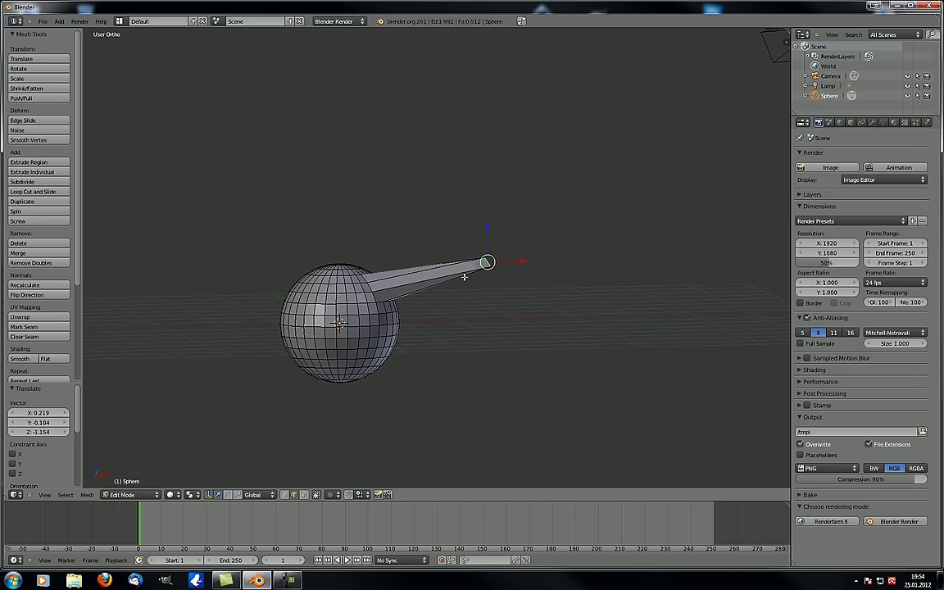
{"action": "middle_click_drag", "start_coordinate": [415, 301], "coordinate": [337, 293]}
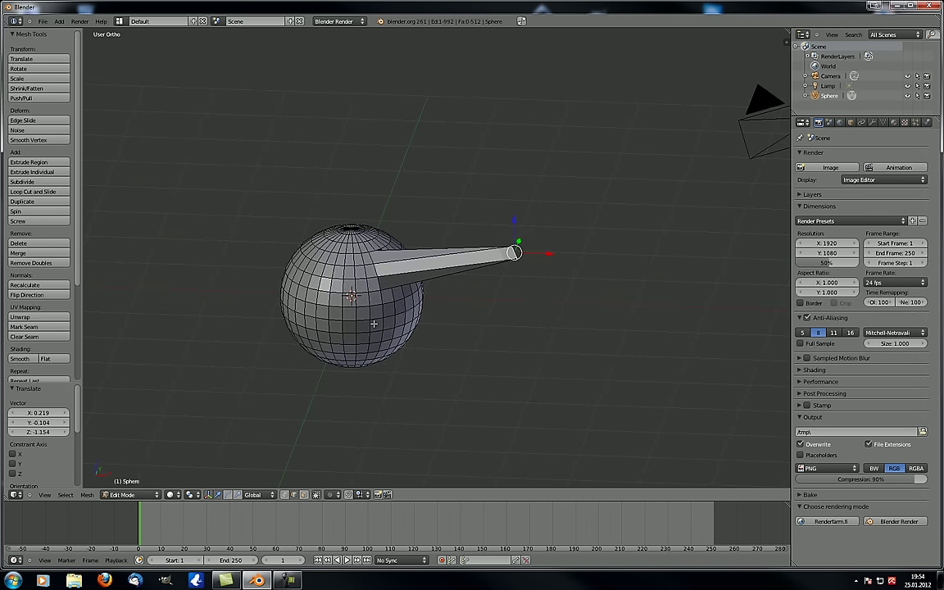
{"action": "key", "text": "a"}
{"action": "key", "text": "a"}
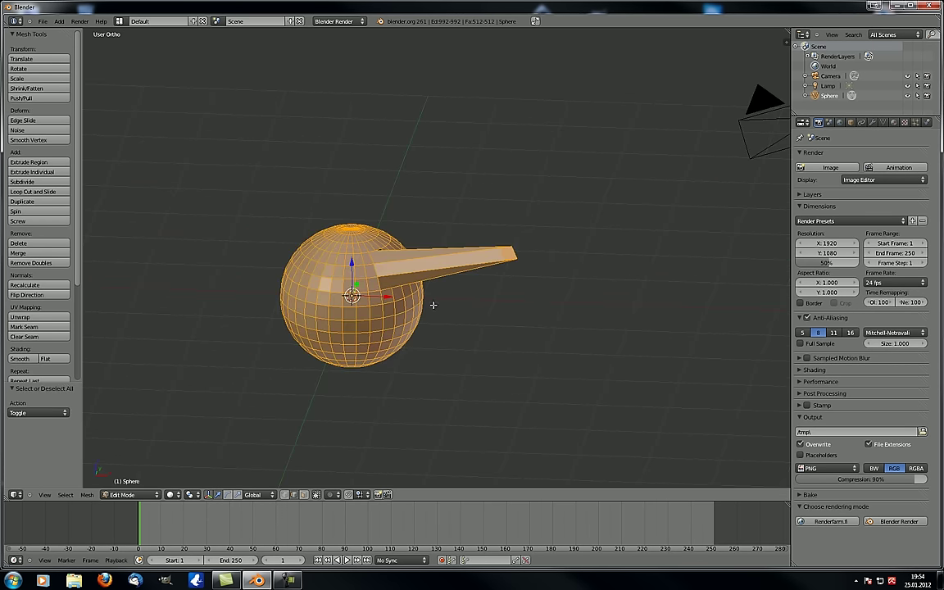
{"action": "key", "text": "ctrl+z"}
{"action": "key", "text": "ctrl+z"}
{"action": "key", "text": "ctrl+z"}
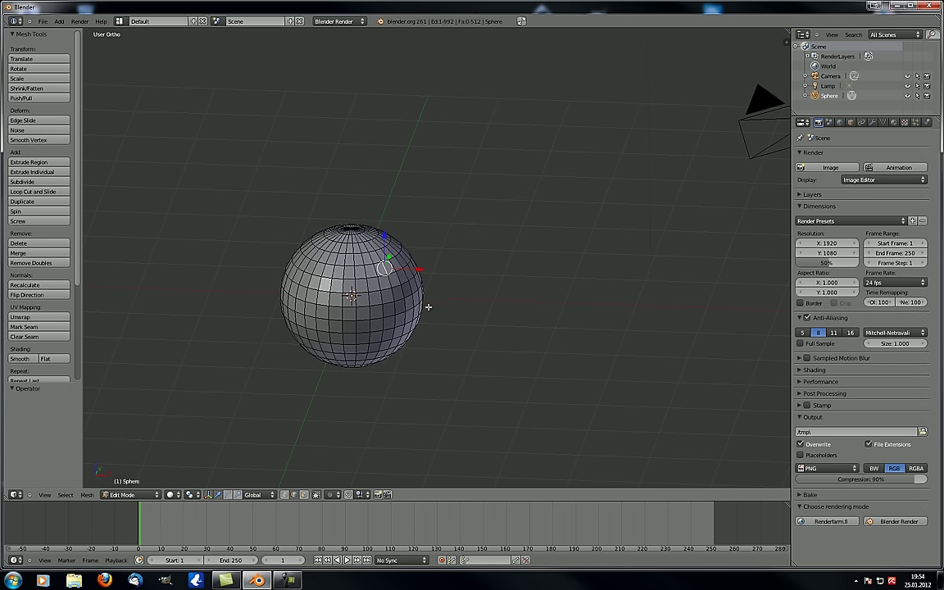
{"action": "key", "text": "a"}
{"action": "left_click", "coordinate": [87, 494]}
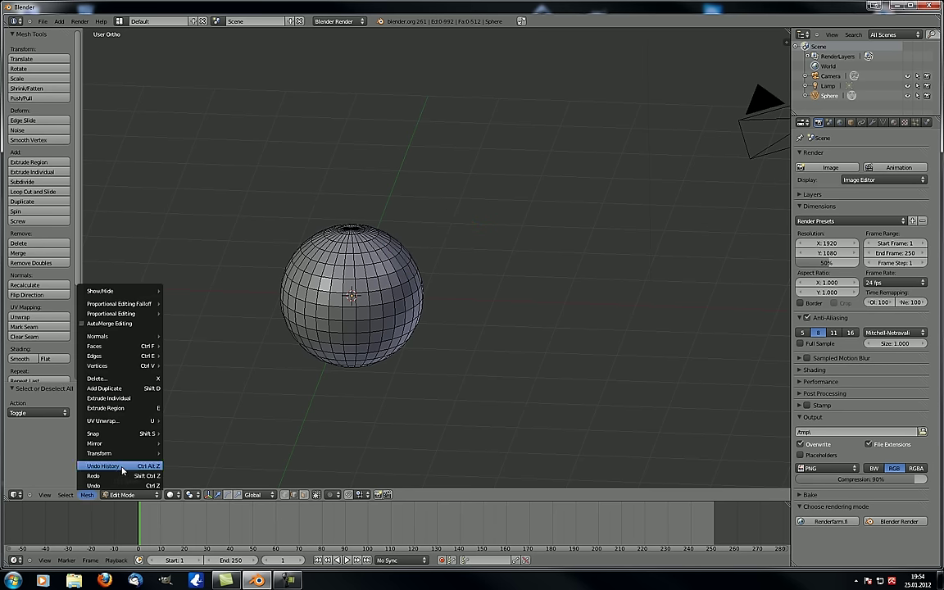
{"action": "mouse_move", "coordinate": [117, 453]}
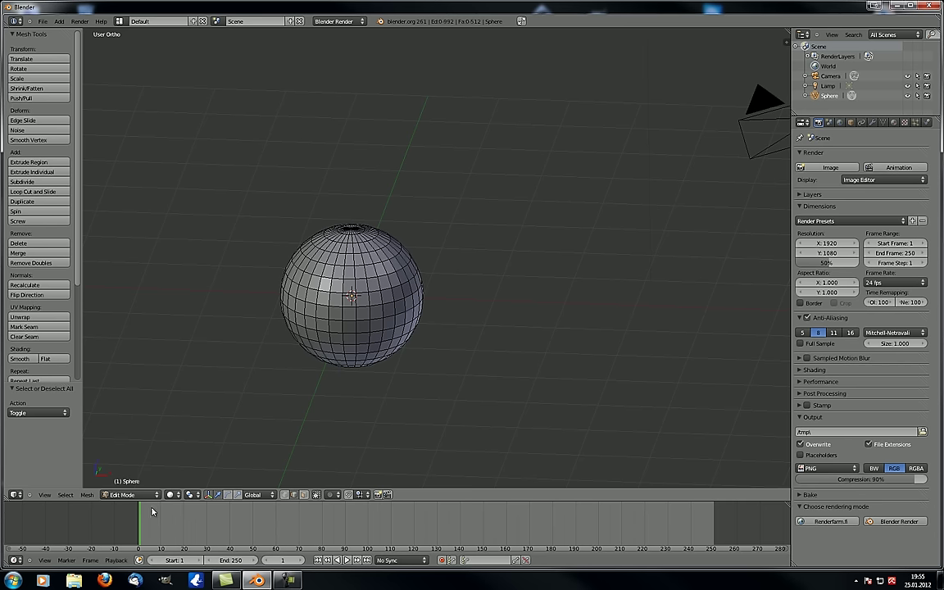
{"action": "left_click", "coordinate": [86, 495]}
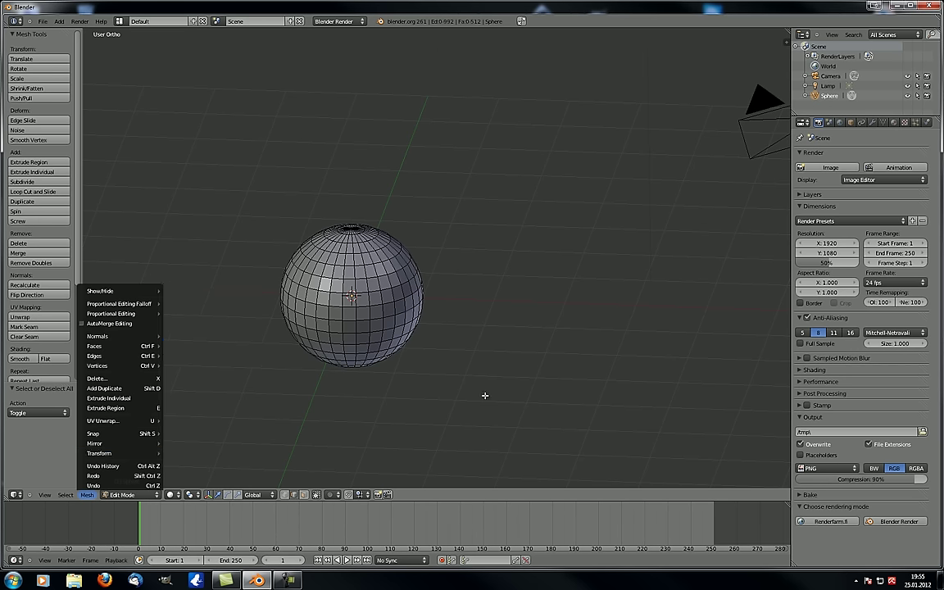
Step: Leave Edit Mode and return the sphere to Object Mode
{"action": "middle_click_drag", "start_coordinate": [347, 397], "coordinate": [357, 358]}
{"action": "scroll", "coordinate": [357, 394], "scroll_direction": "down", "scroll_amount": 4}
{"action": "scroll", "coordinate": [346, 402], "scroll_direction": "up", "scroll_amount": 2}
{"action": "key", "text": "Tab"}
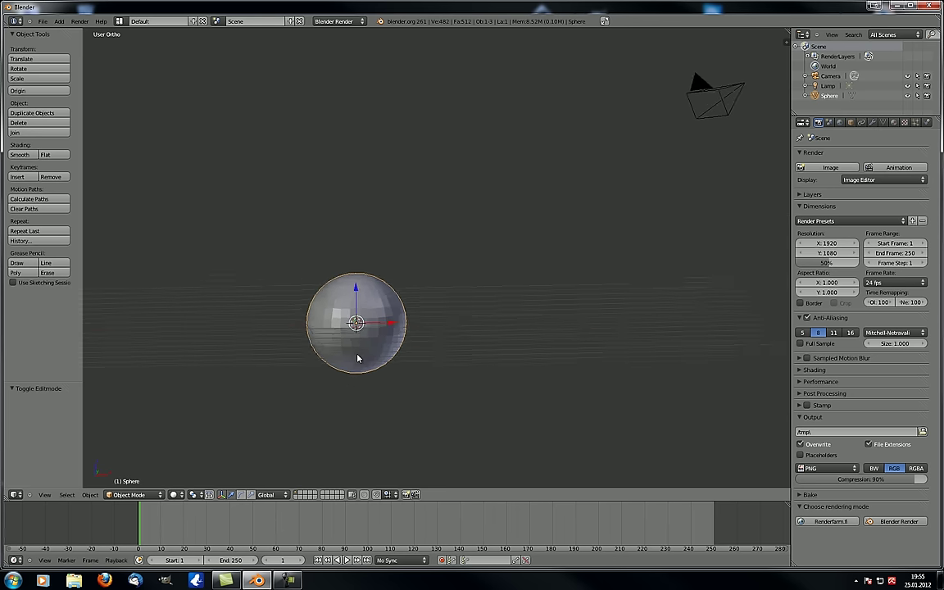
{"action": "scroll", "coordinate": [357, 358], "scroll_direction": "down", "scroll_amount": 1}
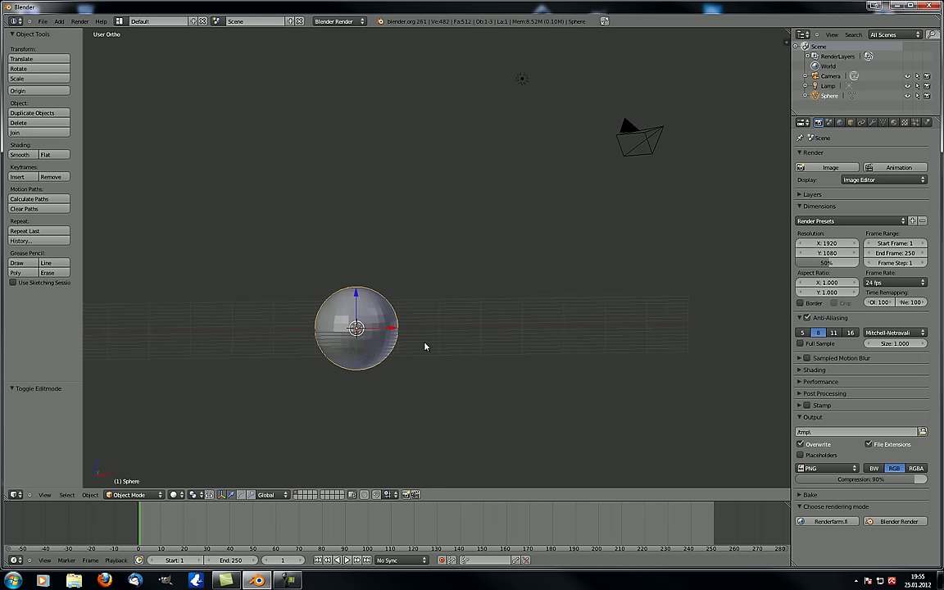
Step: Duplicate the sphere three times, placing the copies on different sides of the original
{"action": "key", "text": "shift+d"}
{"action": "left_click", "coordinate": [275, 258]}
{"action": "key", "text": "shift+d"}
{"action": "left_click", "coordinate": [592, 251]}
{"action": "middle_click_drag", "start_coordinate": [549, 272], "coordinate": [472, 373]}
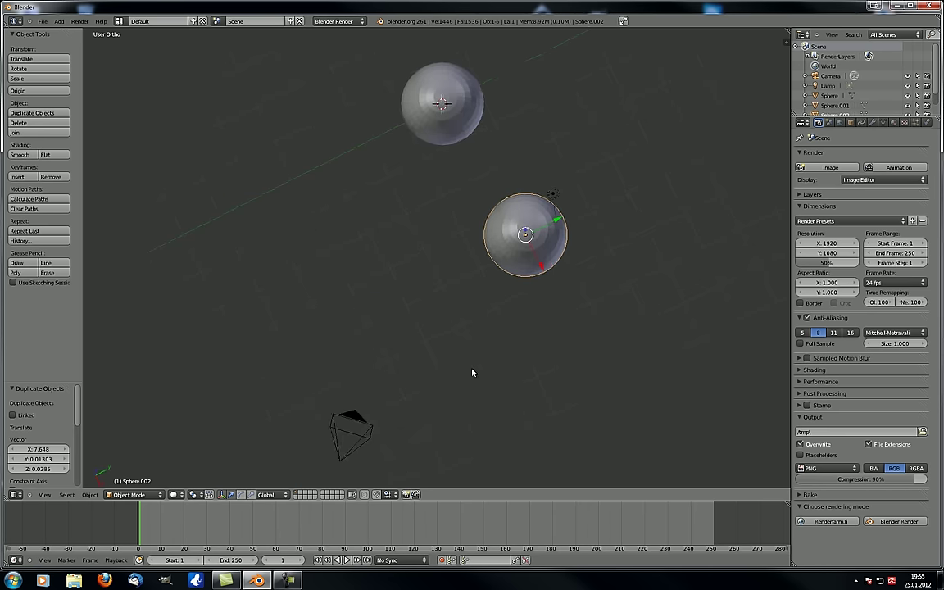
{"action": "key", "text": "shift+d"}
{"action": "left_click", "coordinate": [350, 234]}
{"action": "scroll", "coordinate": [393, 271], "scroll_direction": "down", "scroll_amount": 3}
{"action": "middle_click_drag", "start_coordinate": [432, 302], "coordinate": [369, 314], "text": "shift"}
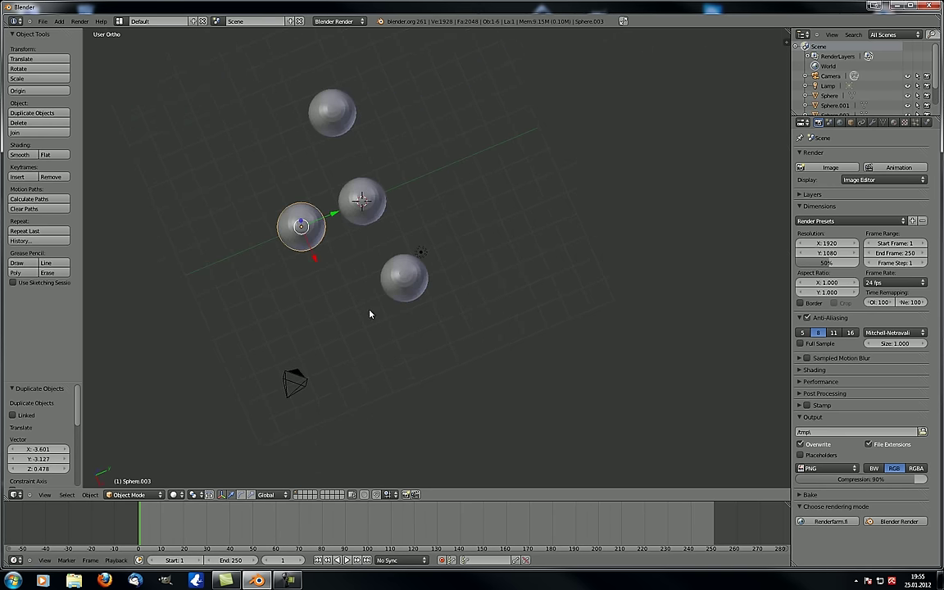
Step: Add six more sphere duplicates, scattering them widely across the scene as seen from above
{"action": "key", "text": "shift+d"}
{"action": "left_click", "coordinate": [456, 295]}
{"action": "key", "text": "shift+d"}
{"action": "left_click", "coordinate": [498, 186]}
{"action": "key", "text": "shift+d"}
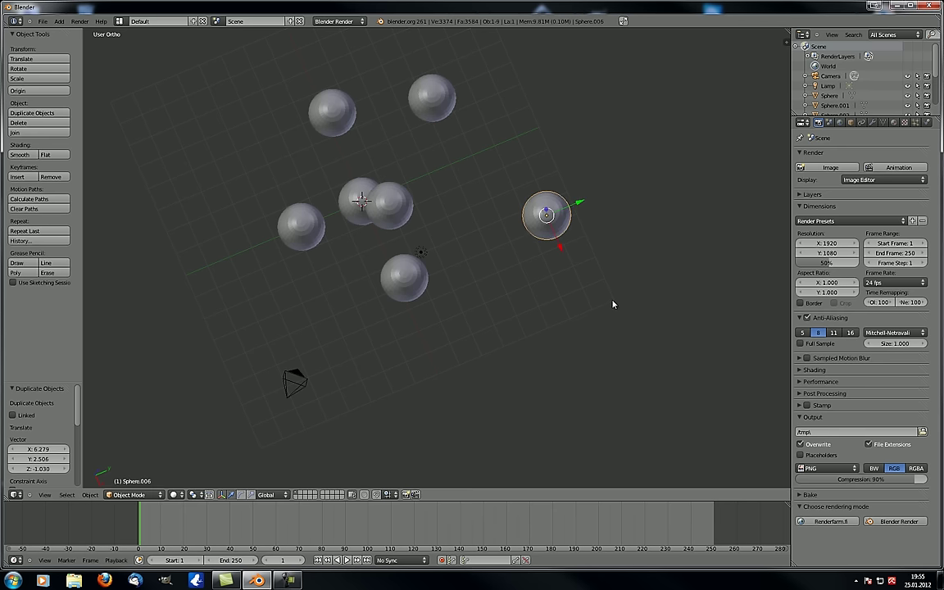
{"action": "left_click", "coordinate": [614, 305]}
{"action": "key", "text": "shift+d"}
{"action": "left_click", "coordinate": [256, 239]}
{"action": "key", "text": "shift+d"}
{"action": "left_click", "coordinate": [302, 392]}
{"action": "key", "text": "shift+d"}
{"action": "left_click", "coordinate": [583, 425]}
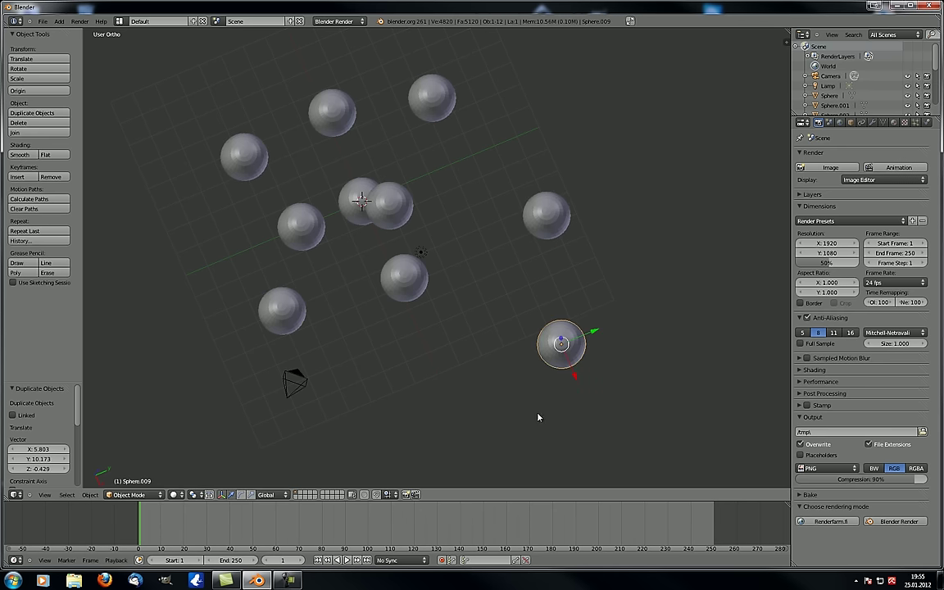
Step: Place five further sphere duplicates at varied heights and depths using angled views of the scene
{"action": "middle_click_drag", "start_coordinate": [539, 416], "coordinate": [521, 334]}
{"action": "key", "text": "shift+d"}
{"action": "left_click", "coordinate": [462, 259]}
{"action": "key", "text": "shift+d"}
{"action": "left_click", "coordinate": [254, 246]}
{"action": "key", "text": "shift+d"}
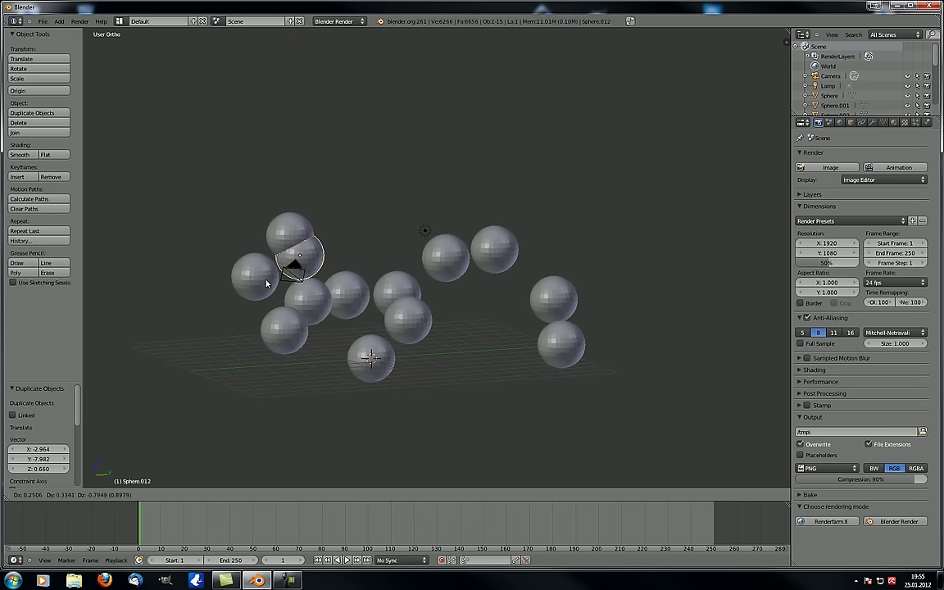
{"action": "left_click", "coordinate": [338, 249]}
{"action": "middle_click_drag", "start_coordinate": [377, 305], "coordinate": [475, 323]}
{"action": "key", "text": "shift+d"}
{"action": "left_click", "coordinate": [515, 325]}
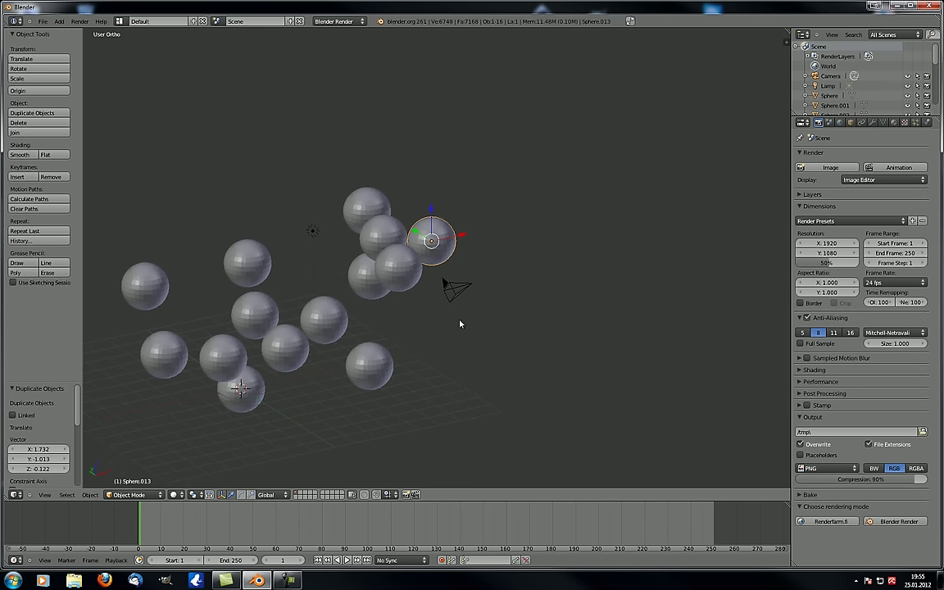
{"action": "key", "text": "shift+d"}
{"action": "left_click", "coordinate": [92, 266]}
Step: Set the viewport to front view and select all objects of type Mesh
{"action": "middle_click_drag", "start_coordinate": [291, 311], "coordinate": [602, 254]}
{"action": "scroll", "coordinate": [505, 261], "scroll_direction": "down", "scroll_amount": 4}
{"action": "middle_click_drag", "start_coordinate": [484, 245], "coordinate": [410, 264], "text": "shift"}
{"action": "key", "text": "KP_1"}
{"action": "key", "text": "KP_1"}
{"action": "scroll", "coordinate": [320, 217], "scroll_direction": "up", "scroll_amount": 4}
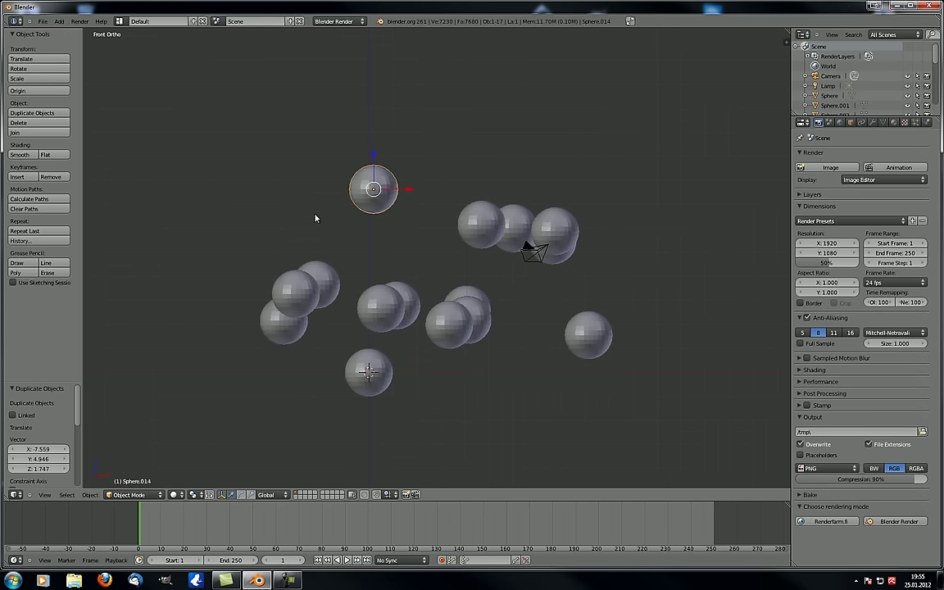
{"action": "left_click", "coordinate": [90, 495]}
{"action": "mouse_move", "coordinate": [119, 457]}
{"action": "left_click", "coordinate": [68, 495]}
{"action": "mouse_move", "coordinate": [90, 418]}
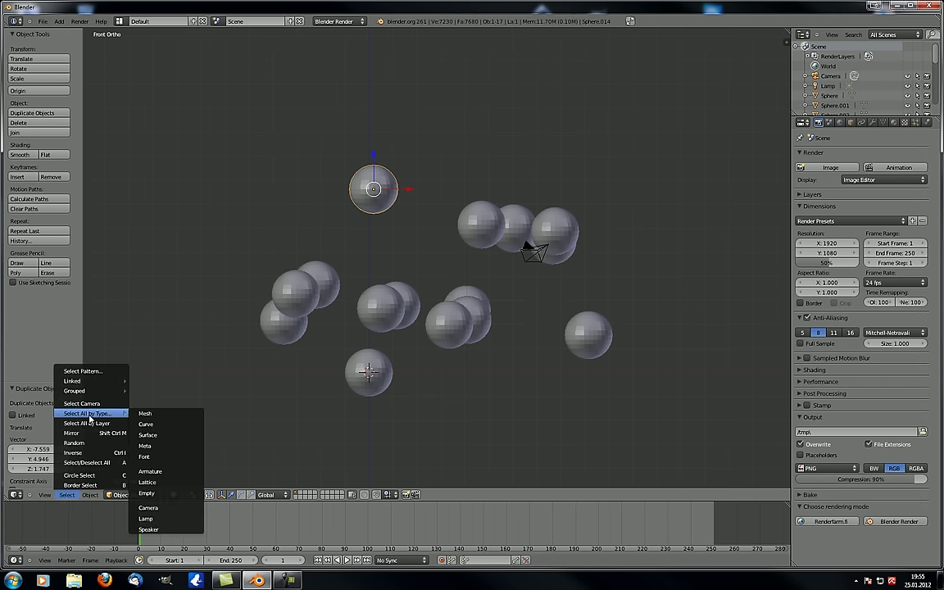
{"action": "left_click", "coordinate": [180, 416]}
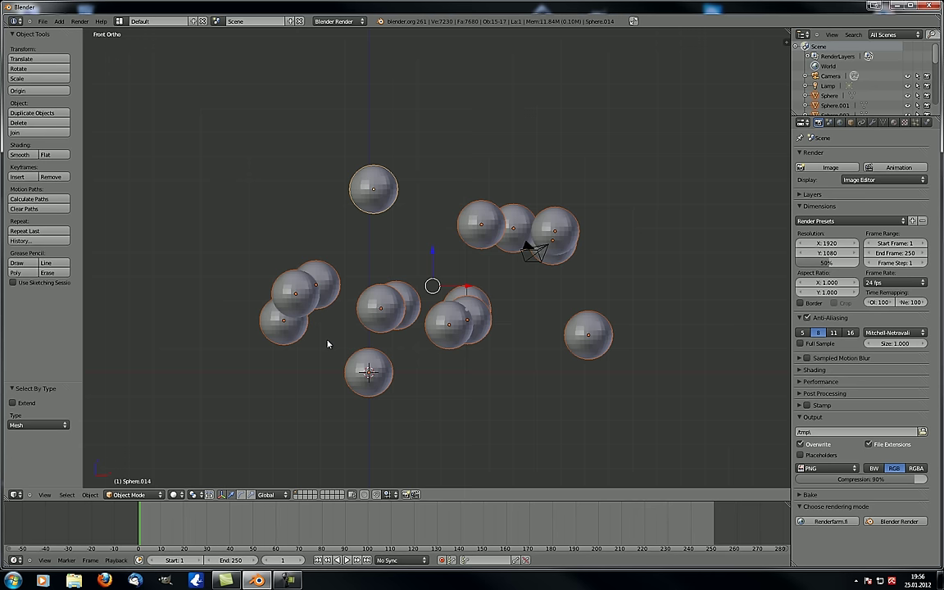
Step: Apply the To Sphere transform to the selected spheres with a factor of 1.000
{"action": "left_click", "coordinate": [90, 494]}
{"action": "mouse_move", "coordinate": [168, 454]}
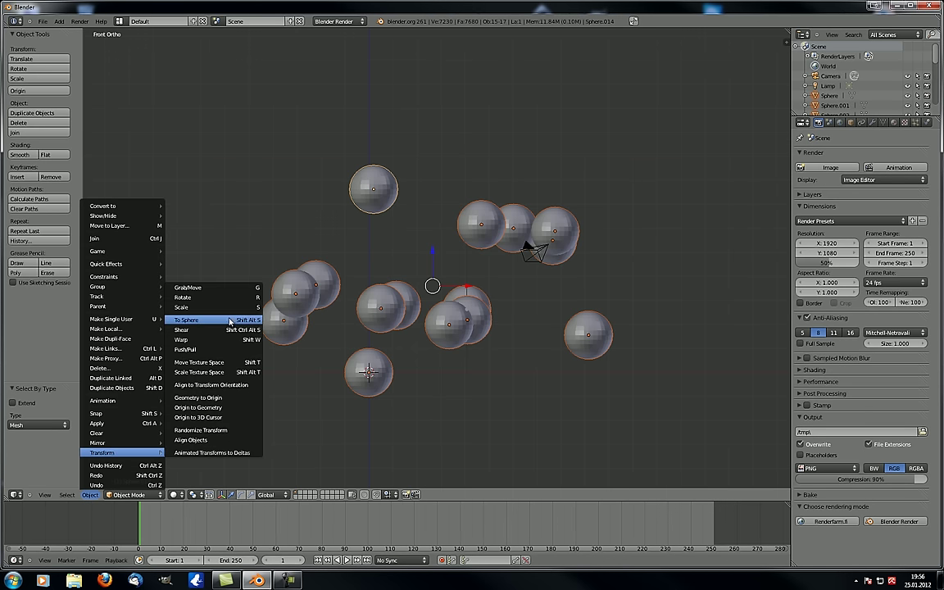
{"action": "left_click", "coordinate": [226, 320]}
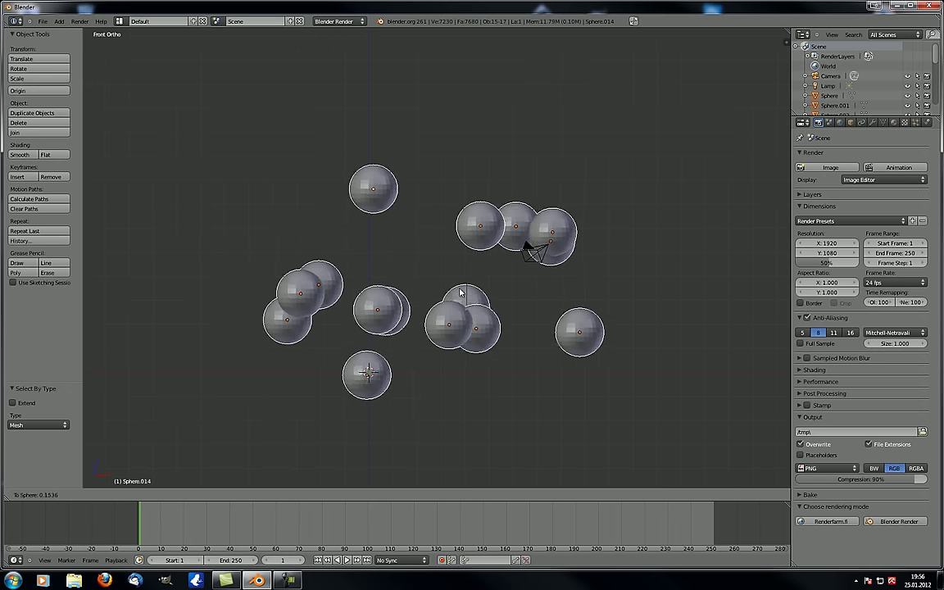
{"action": "left_click", "coordinate": [772, 63]}
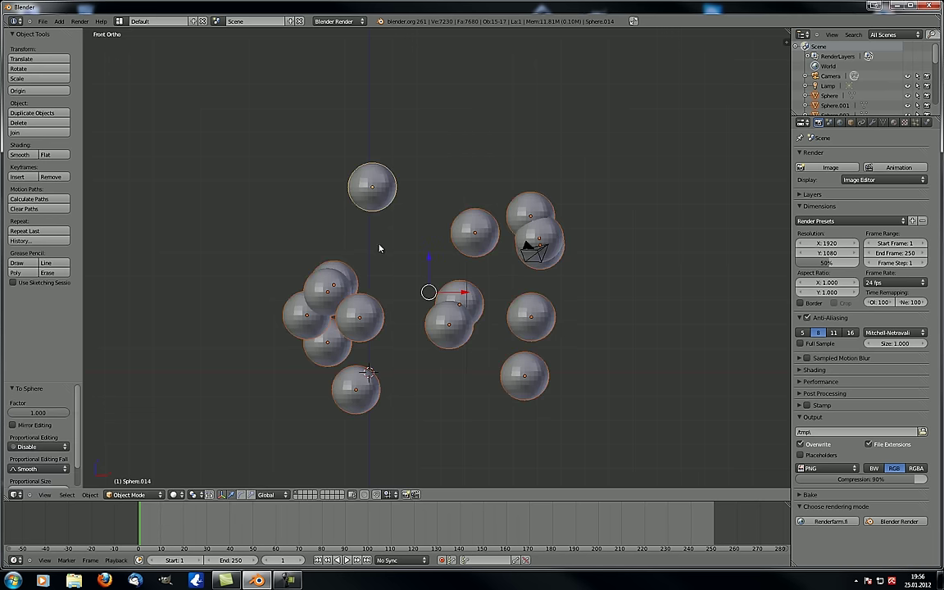
Step: Snap the 3D cursor to the centre of the selected spheres
{"action": "middle_click_drag", "start_coordinate": [380, 248], "coordinate": [392, 335]}
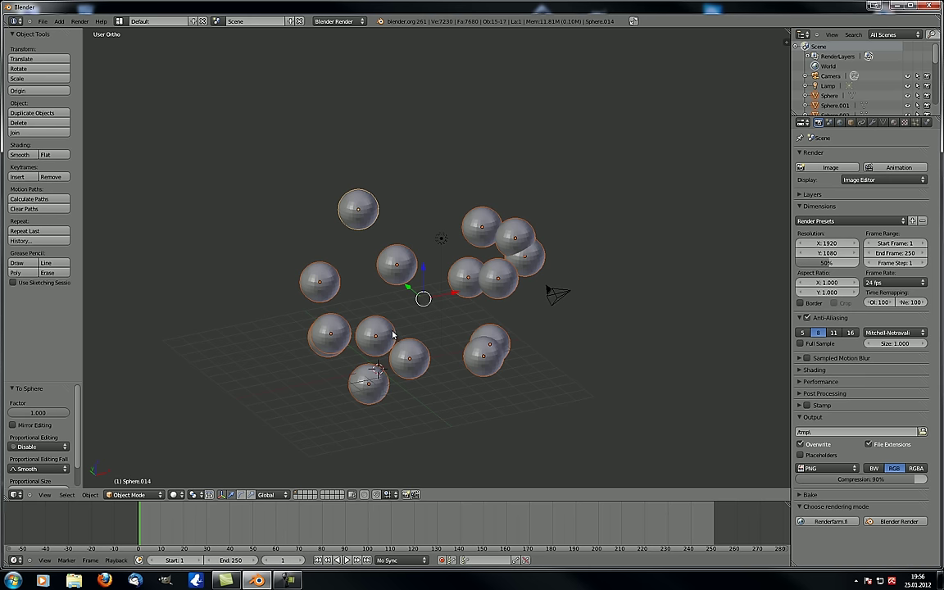
{"action": "key", "text": "shift+s"}
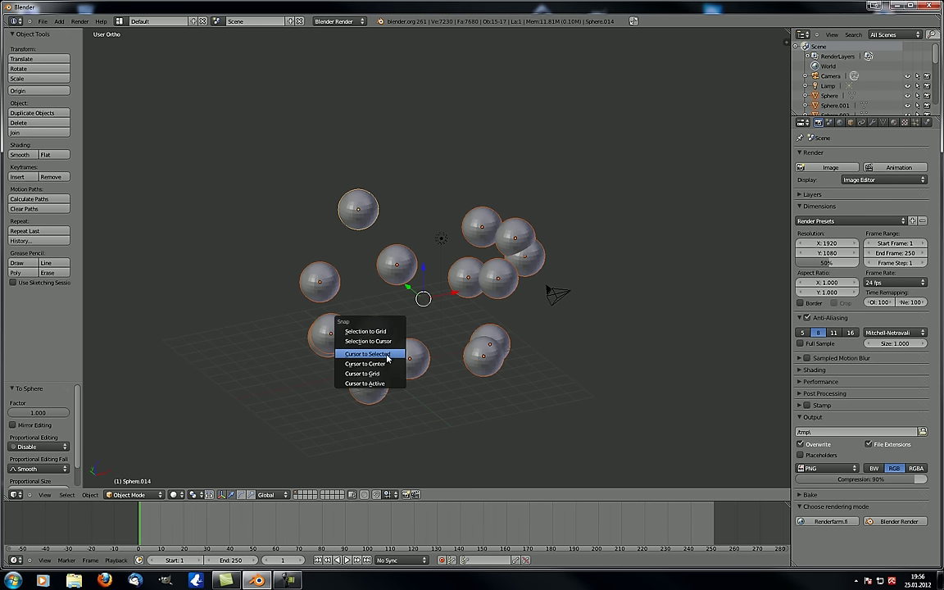
{"action": "left_click", "coordinate": [383, 356]}
Step: Add a UV sphere at the 3D cursor and scale it up by about 5.7 to reach the surrounding small spheres
{"action": "key", "text": "shift+a"}
{"action": "mouse_move", "coordinate": [412, 350]}
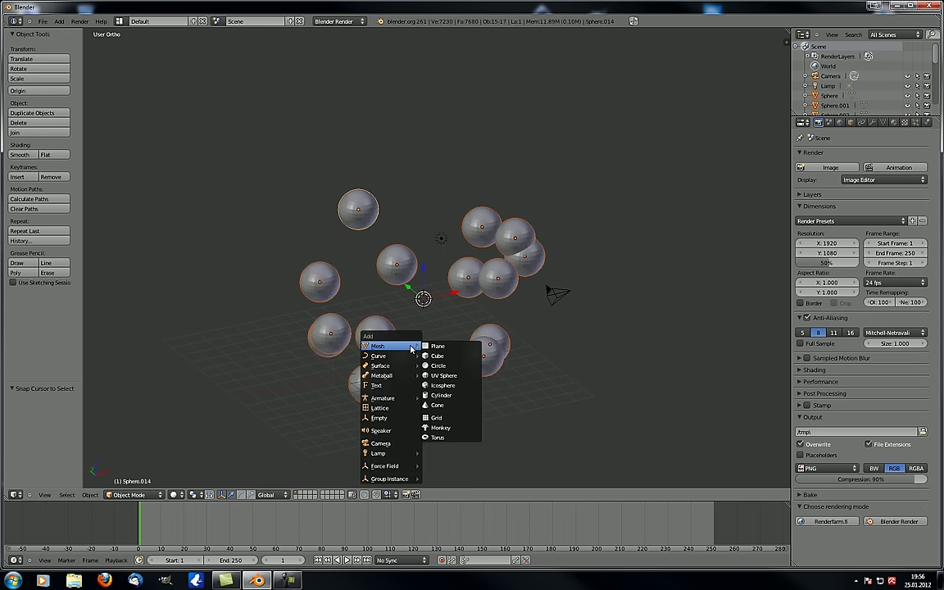
{"action": "left_click", "coordinate": [442, 375]}
{"action": "middle_click_drag", "start_coordinate": [432, 364], "coordinate": [419, 301]}
{"action": "key", "text": "s"}
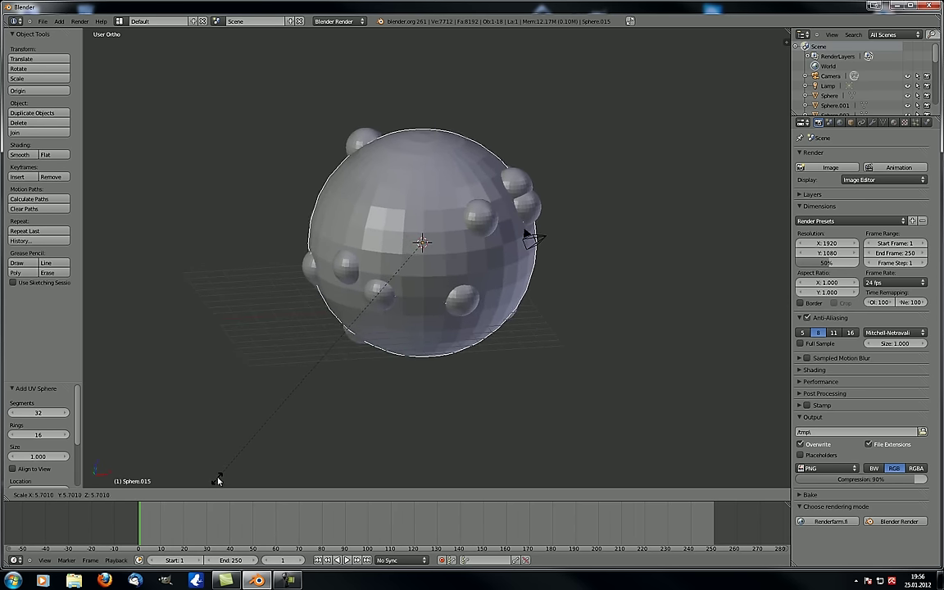
{"action": "left_click", "coordinate": [219, 475]}
Step: Nudge the large sphere so the small ones sit evenly on its surface, checking the fit in wireframe and solid shading
{"action": "middle_click_drag", "start_coordinate": [225, 350], "coordinate": [489, 328]}
{"action": "key", "text": "g"}
{"action": "left_click", "coordinate": [492, 322]}
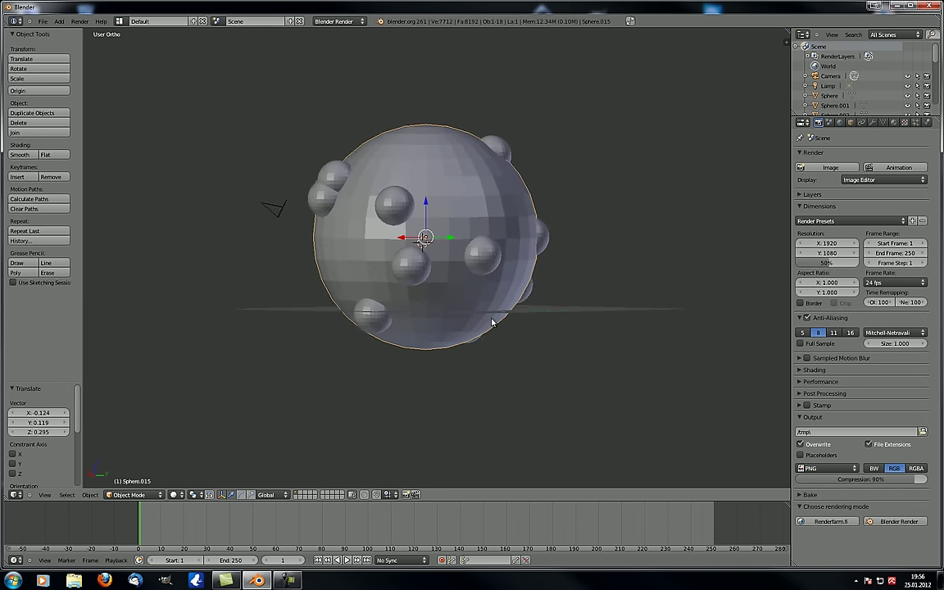
{"action": "key", "text": "g"}
{"action": "left_click", "coordinate": [469, 321]}
{"action": "mouse_move", "coordinate": [469, 322]}
{"action": "middle_mouse_down"}
{"action": "mouse_move", "coordinate": [397, 302]}
{"action": "mouse_move", "coordinate": [291, 297]}
{"action": "mouse_move", "coordinate": [390, 259]}
{"action": "mouse_move", "coordinate": [375, 266]}
{"action": "middle_mouse_up"}
{"action": "key", "text": "z"}
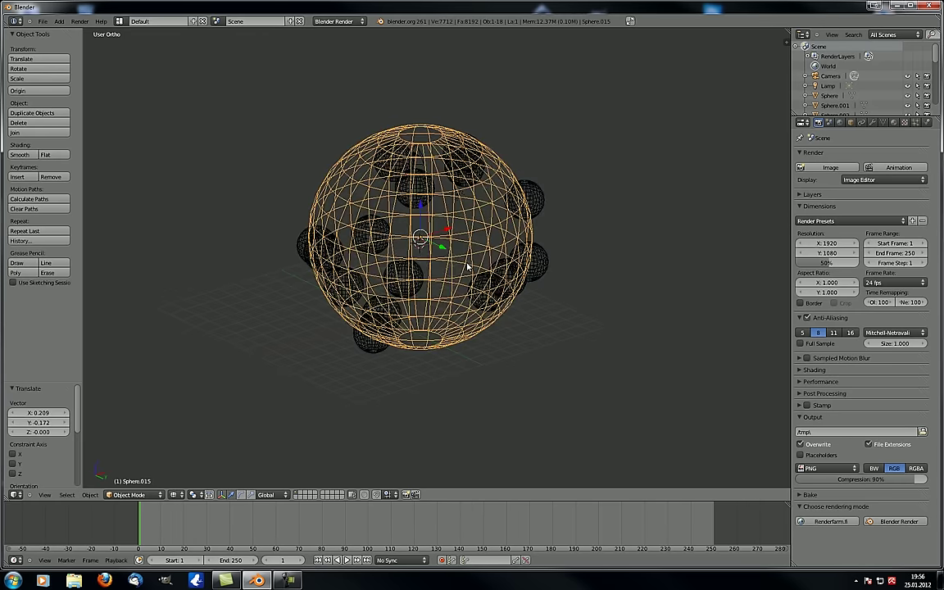
{"action": "mouse_move", "coordinate": [468, 267]}
{"action": "middle_mouse_down"}
{"action": "mouse_move", "coordinate": [325, 270]}
{"action": "mouse_move", "coordinate": [336, 250]}
{"action": "mouse_move", "coordinate": [489, 243]}
{"action": "mouse_move", "coordinate": [470, 293]}
{"action": "middle_mouse_up"}
{"action": "key", "text": "z"}
{"action": "middle_click_drag", "start_coordinate": [354, 167], "coordinate": [388, 379]}
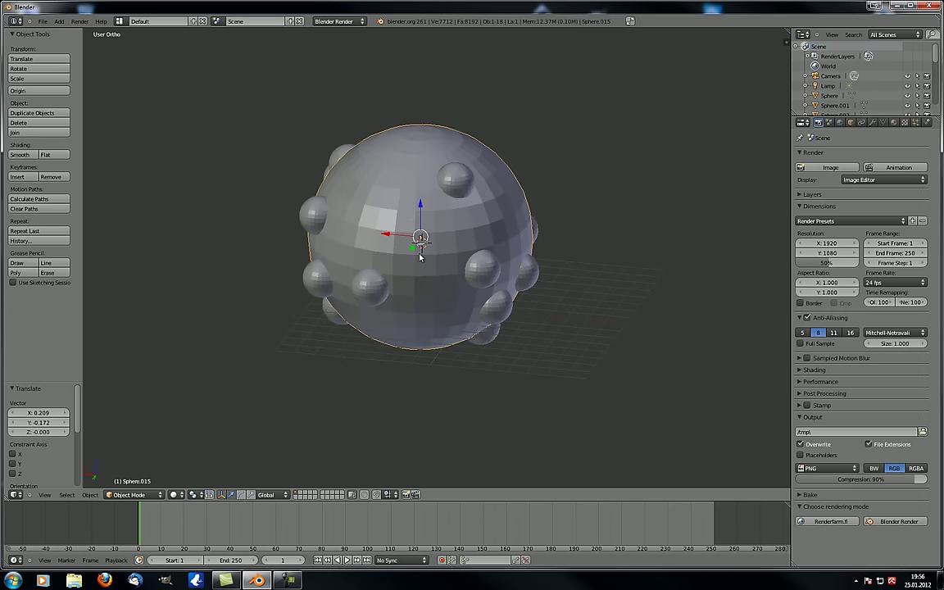
{"action": "middle_click_drag", "start_coordinate": [368, 306], "coordinate": [386, 355]}
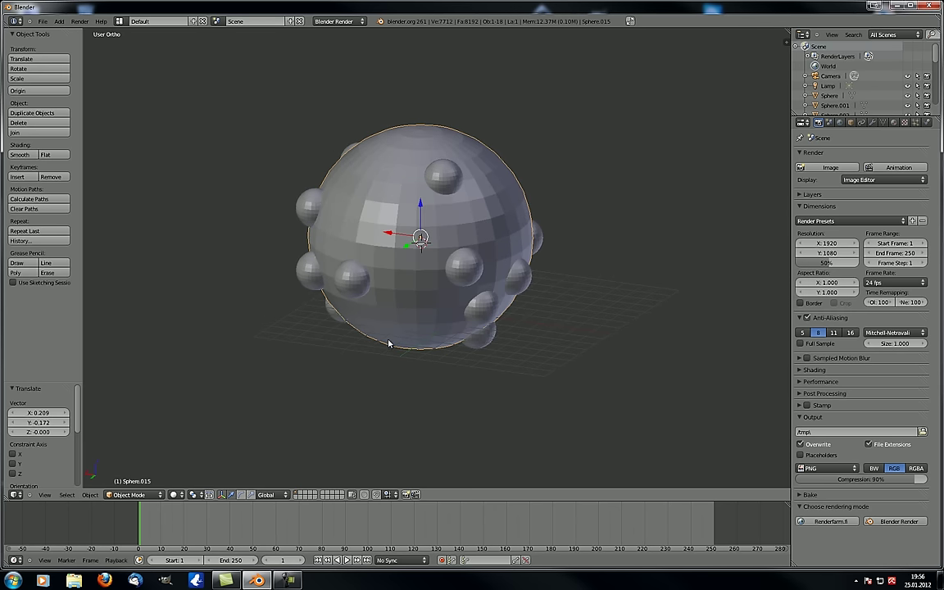
Step: Delete the large reference sphere and deselect everything
{"action": "key", "text": "Delete"}
{"action": "key", "text": "a"}
{"action": "key", "text": "a"}
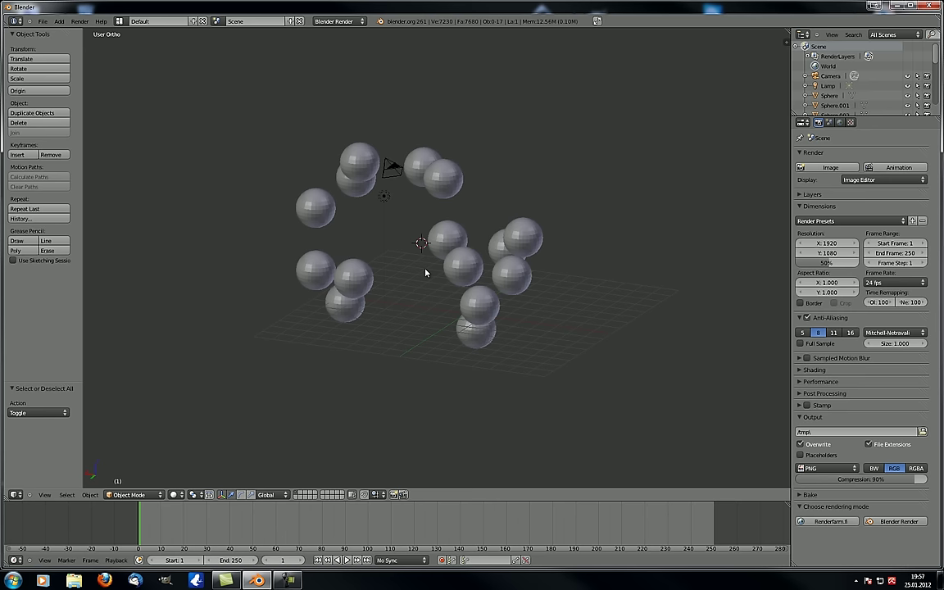
Step: Select all the small spheres by the object type Mesh
{"action": "left_click", "coordinate": [68, 495]}
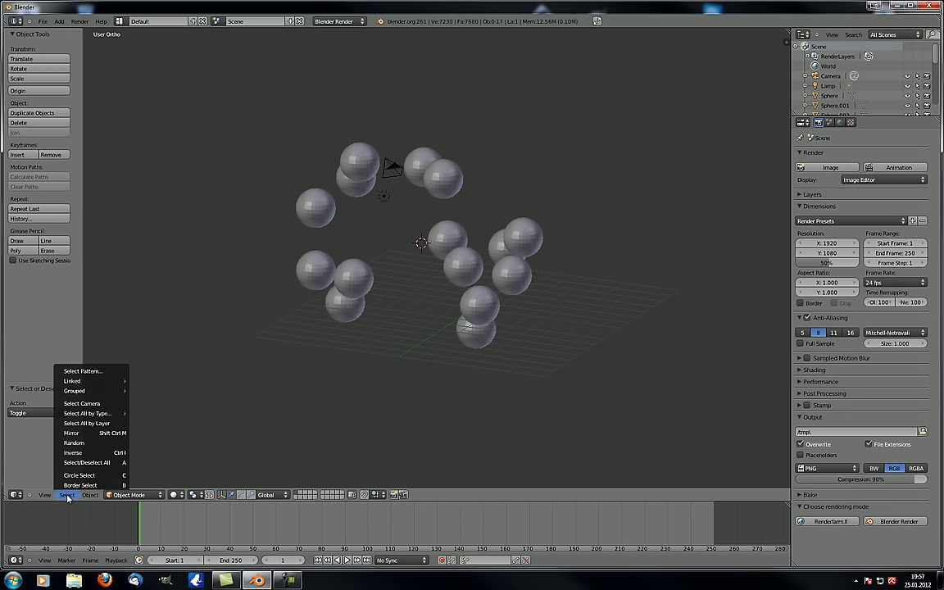
{"action": "mouse_move", "coordinate": [82, 412]}
{"action": "left_click", "coordinate": [181, 413]}
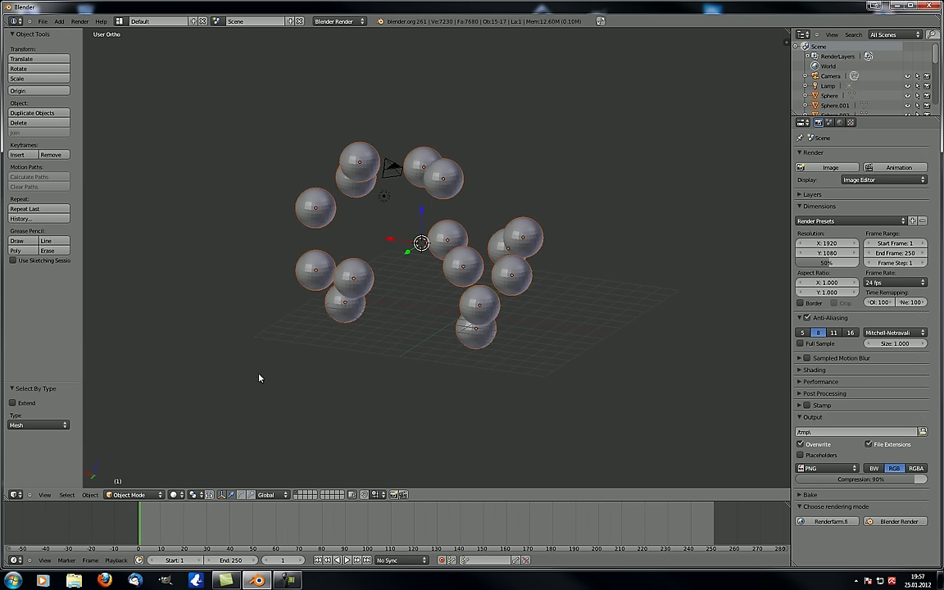
Step: Try the Shear transform on the selected spheres and set the viewport to front view
{"action": "left_click", "coordinate": [89, 495]}
{"action": "mouse_move", "coordinate": [123, 453]}
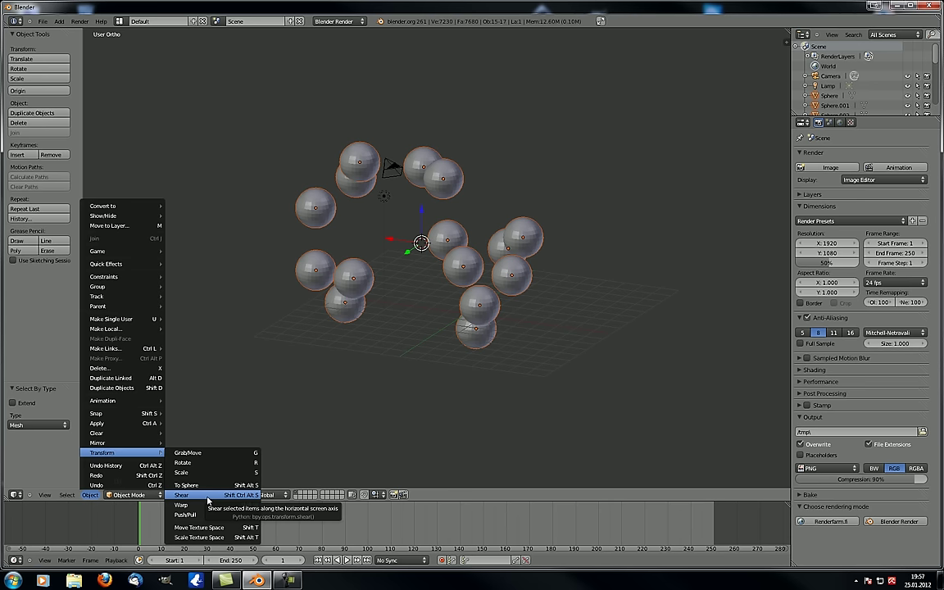
{"action": "left_click", "coordinate": [252, 496]}
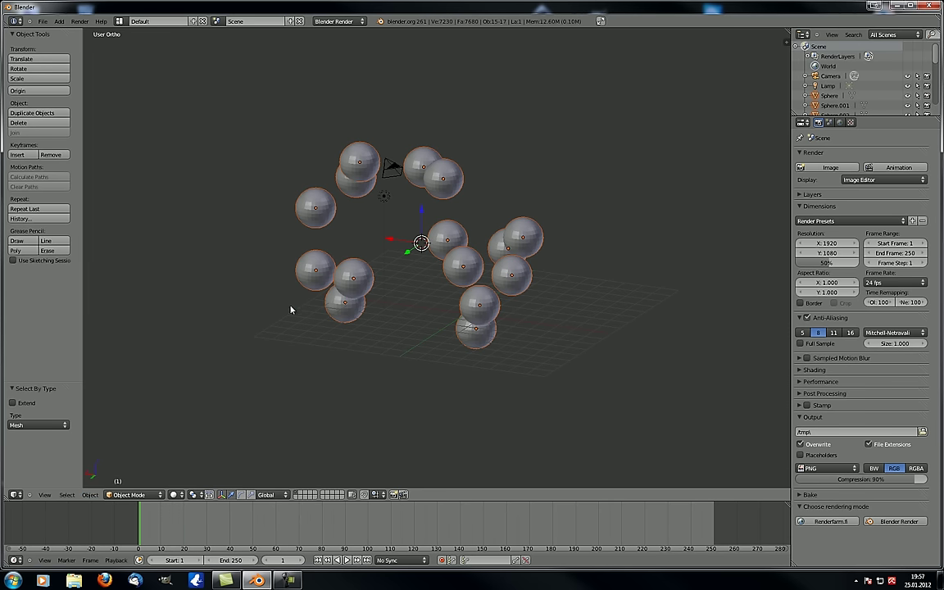
{"action": "left_click", "coordinate": [345, 303]}
{"action": "key", "text": "KP_1"}
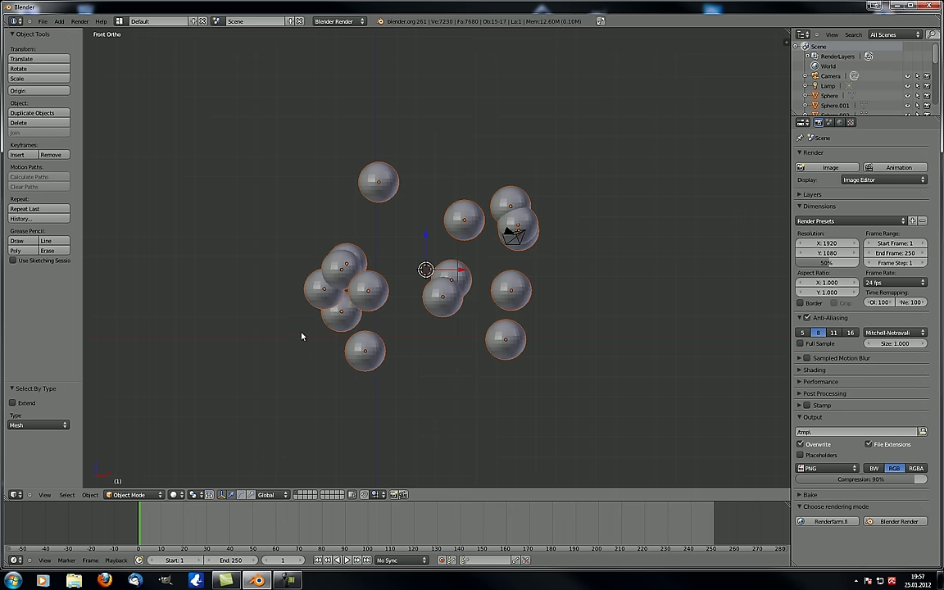
Step: Try shearing the selected spheres sideways in front view
{"action": "key", "text": "ctrl+alt+shift+s"}
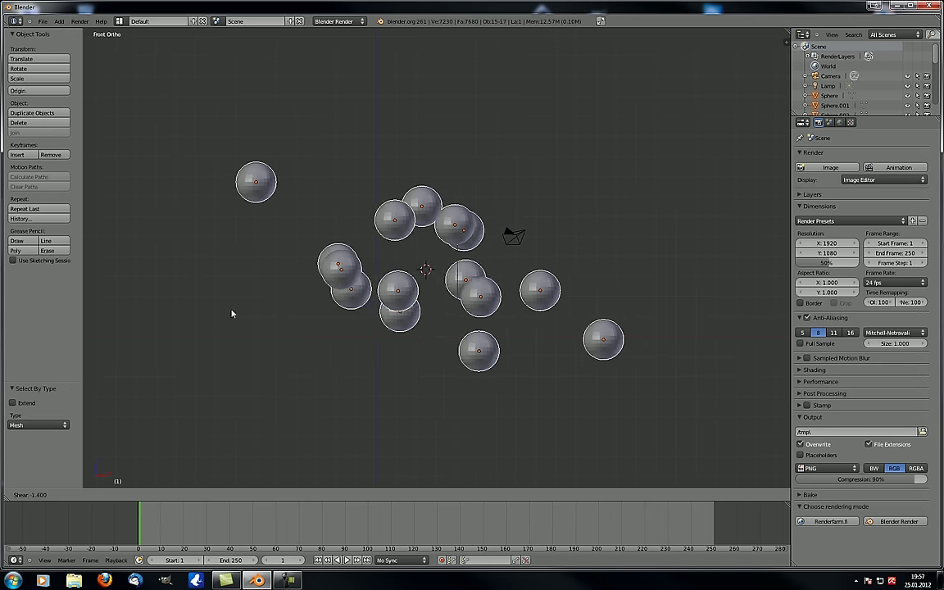
{"action": "left_click", "coordinate": [322, 297]}
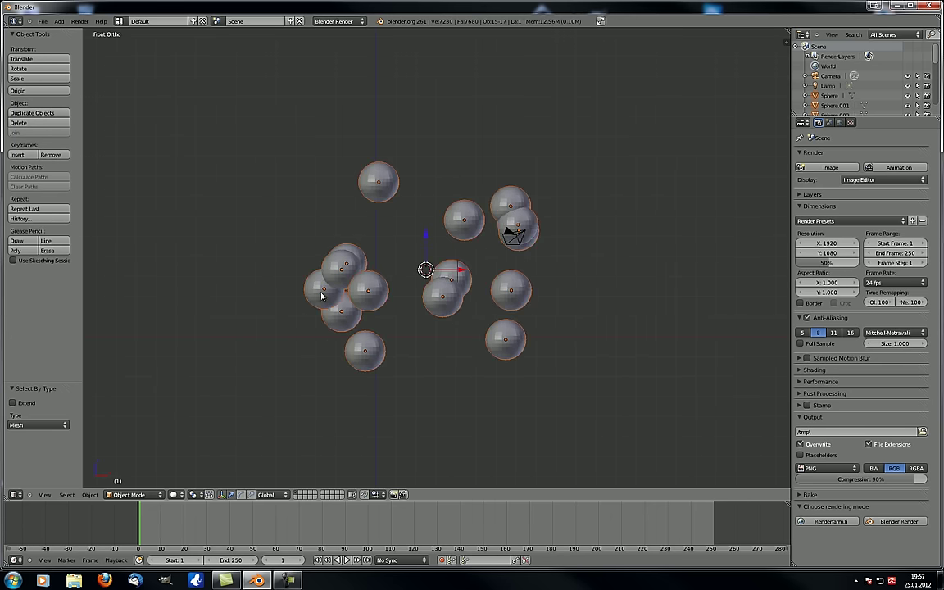
{"action": "middle_click_drag", "start_coordinate": [322, 297], "coordinate": [310, 318]}
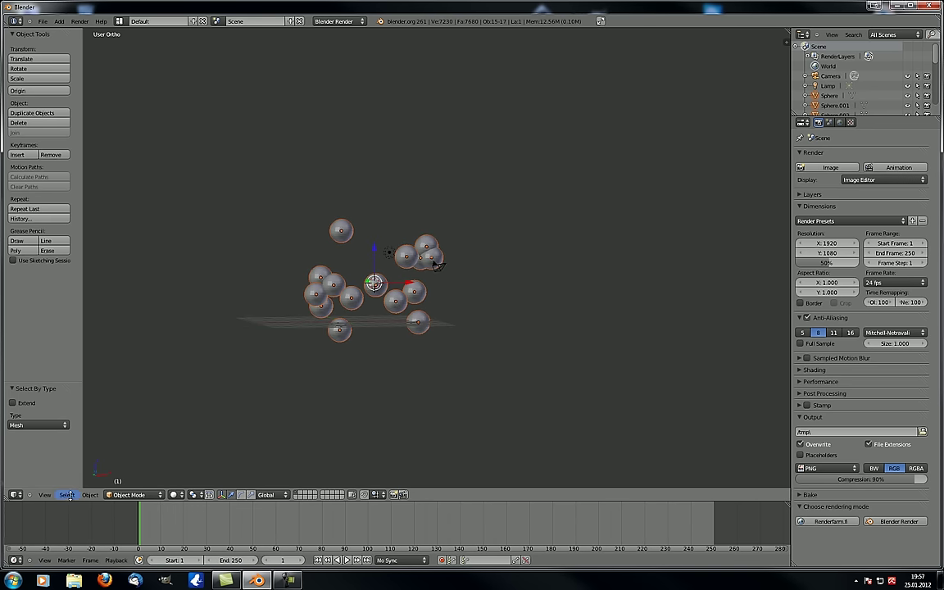
Step: Delete all the selected small spheres, keeping only the camera and lamp in the scene
{"action": "left_click", "coordinate": [90, 495]}
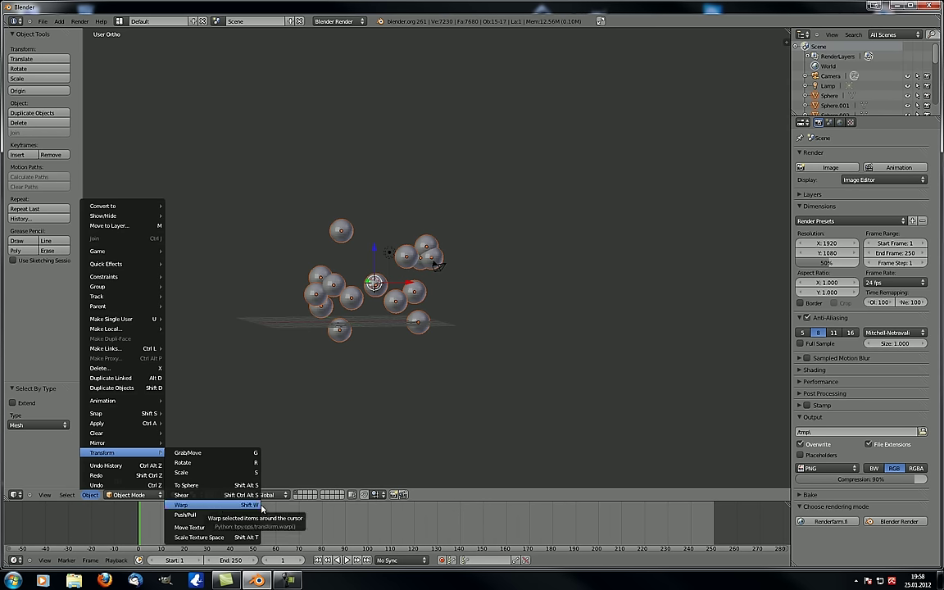
{"action": "scroll", "coordinate": [350, 305], "scroll_direction": "up", "scroll_amount": 2}
{"action": "middle_click_drag", "start_coordinate": [383, 277], "coordinate": [373, 295]}
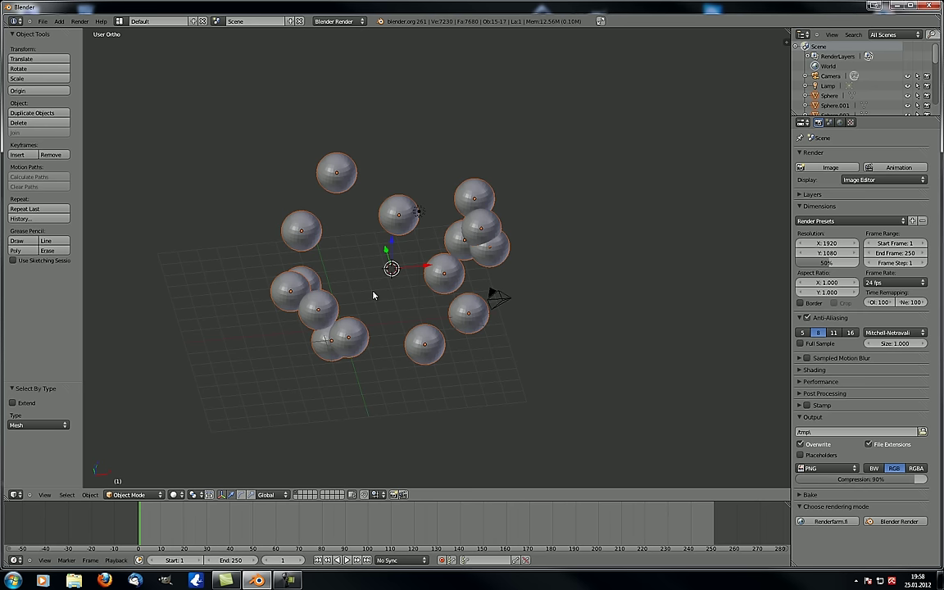
{"action": "middle_click_drag", "start_coordinate": [429, 255], "coordinate": [377, 281]}
{"action": "scroll", "coordinate": [387, 290], "scroll_direction": "up", "scroll_amount": 2}
{"action": "scroll", "coordinate": [403, 280], "scroll_direction": "down", "scroll_amount": 4}
{"action": "key", "text": "Delete"}
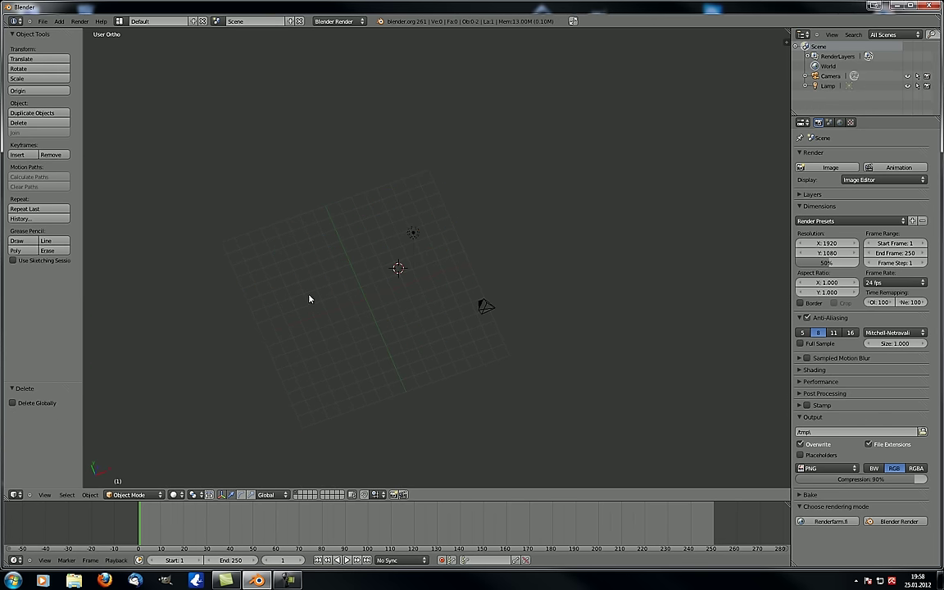
Step: Add a UV sphere at the 3D cursor and scale it up to roughly twice its size
{"action": "scroll", "coordinate": [364, 220], "scroll_direction": "up", "scroll_amount": 6}
{"action": "key", "text": "shift+a"}
{"action": "mouse_move", "coordinate": [365, 224]}
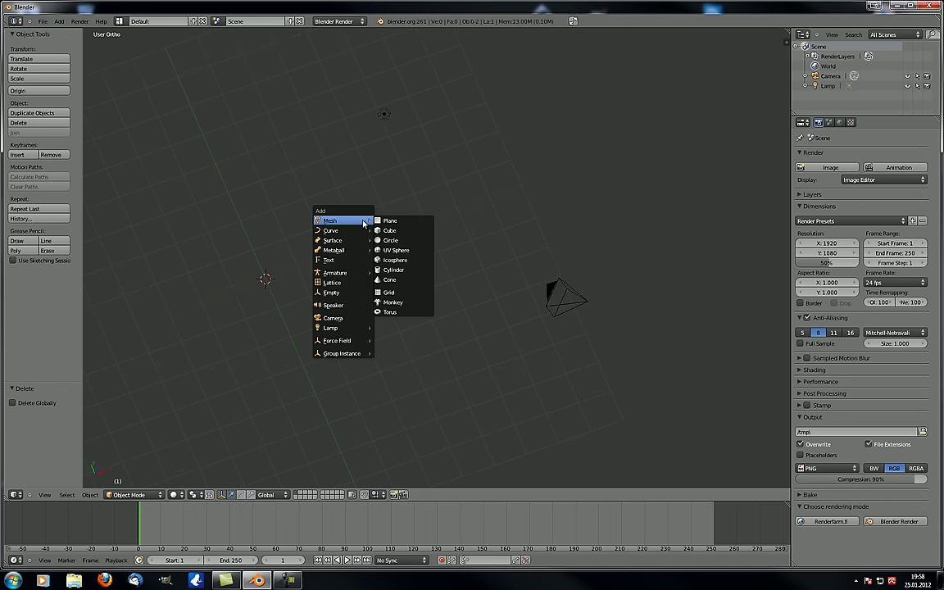
{"action": "left_click", "coordinate": [397, 265]}
{"action": "key", "text": "s"}
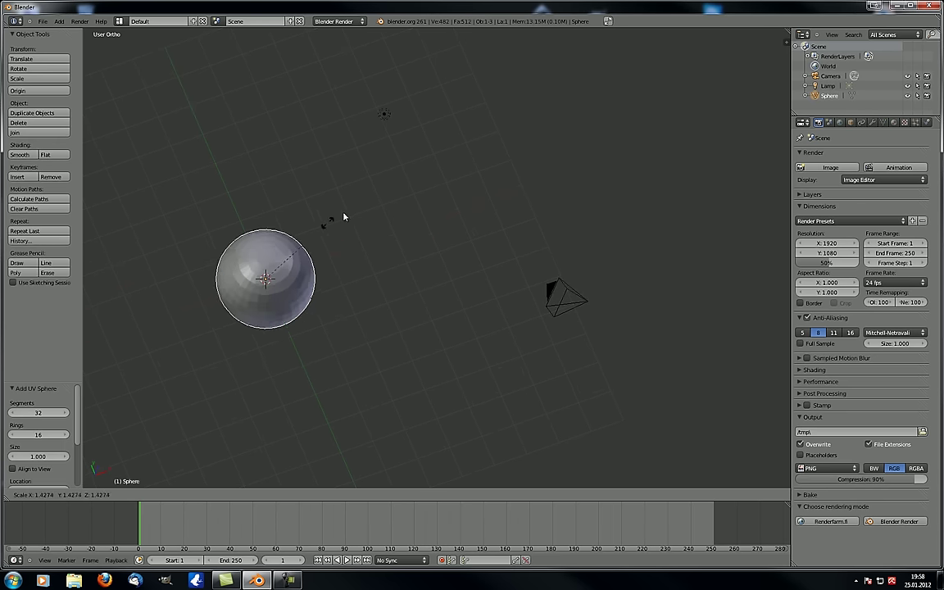
{"action": "left_click", "coordinate": [354, 202]}
Step: Add a second UV sphere at the cursor and, in top view, move it about 4.03 units along Y
{"action": "middle_click_drag", "start_coordinate": [194, 254], "coordinate": [297, 268], "text": "shift"}
{"action": "key", "text": "shift+a"}
{"action": "mouse_move", "coordinate": [298, 268]}
{"action": "left_click", "coordinate": [330, 295]}
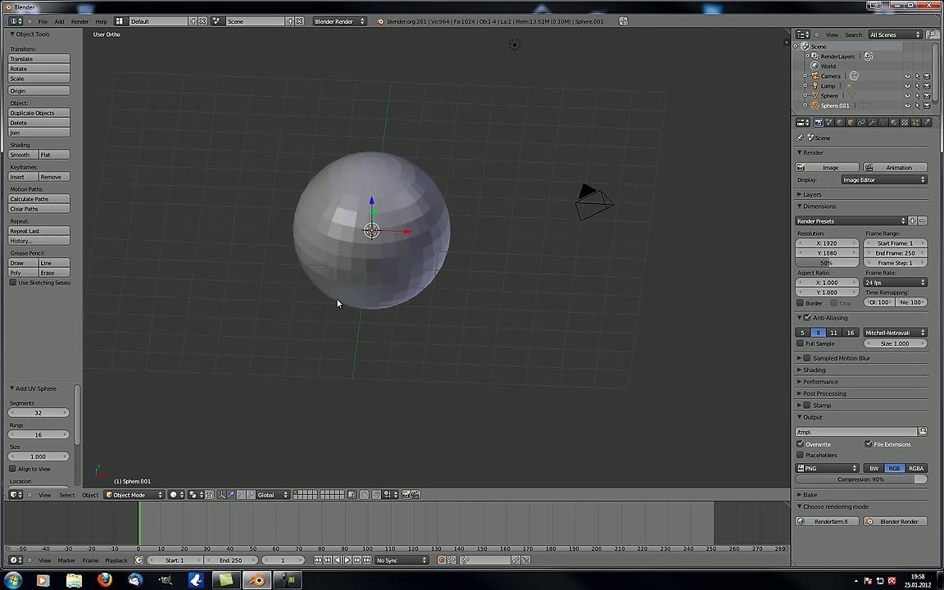
{"action": "key", "text": "KP_7"}
{"action": "middle_click_drag", "start_coordinate": [327, 224], "coordinate": [369, 375], "text": "shift"}
{"action": "key", "text": "g"}
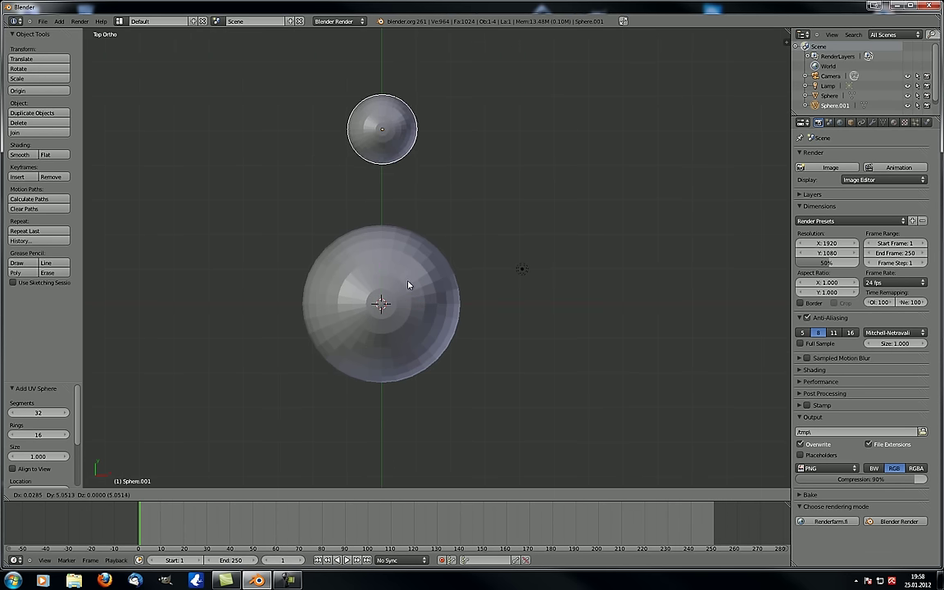
{"action": "left_click", "coordinate": [407, 312]}
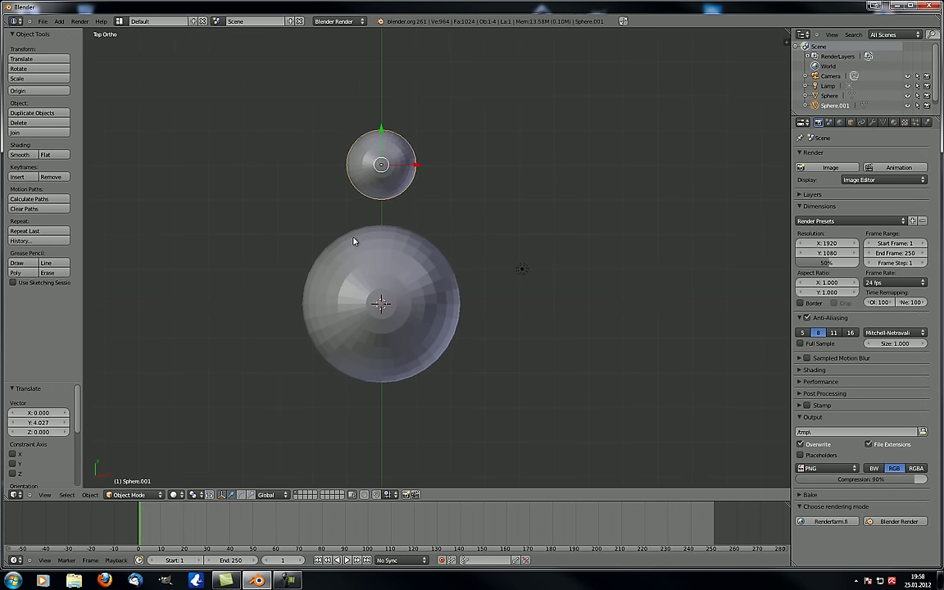
Step: Duplicate the small sphere three times along X to build an evenly spaced row of four
{"action": "middle_click_drag", "start_coordinate": [359, 244], "coordinate": [404, 331], "text": "shift"}
{"action": "key", "text": "shift+d"}
{"action": "left_click", "coordinate": [407, 330]}
{"action": "left_click_drag", "start_coordinate": [456, 249], "coordinate": [314, 241]}
{"action": "key", "text": "shift+d"}
{"action": "left_click", "coordinate": [373, 251]}
{"action": "key", "text": "shift+d"}
{"action": "left_click", "coordinate": [373, 251]}
{"action": "right_click", "coordinate": [437, 251]}
{"action": "key", "text": "x"}
{"action": "left_click", "coordinate": [254, 244]}
Step: Extend the row to seven spheres with three more duplicates, offset along X by about 9.85, 2.42 and -14.6 units
{"action": "key", "text": "shift+d"}
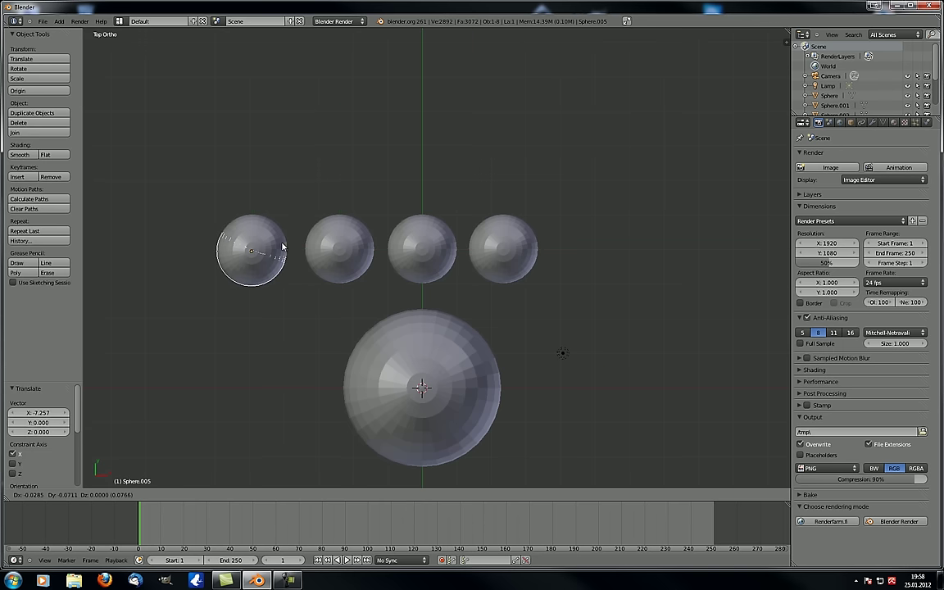
{"action": "key", "text": "x"}
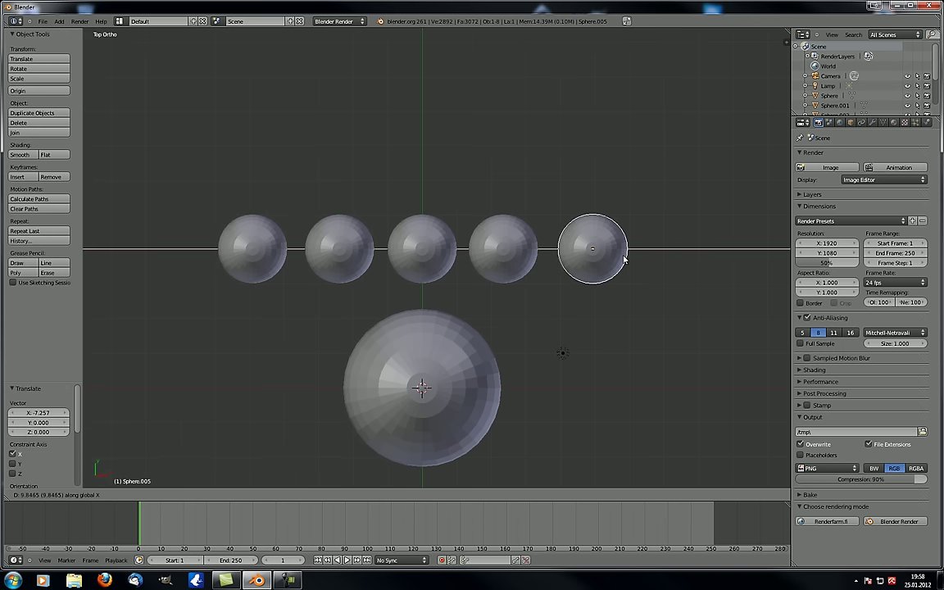
{"action": "left_click", "coordinate": [624, 258]}
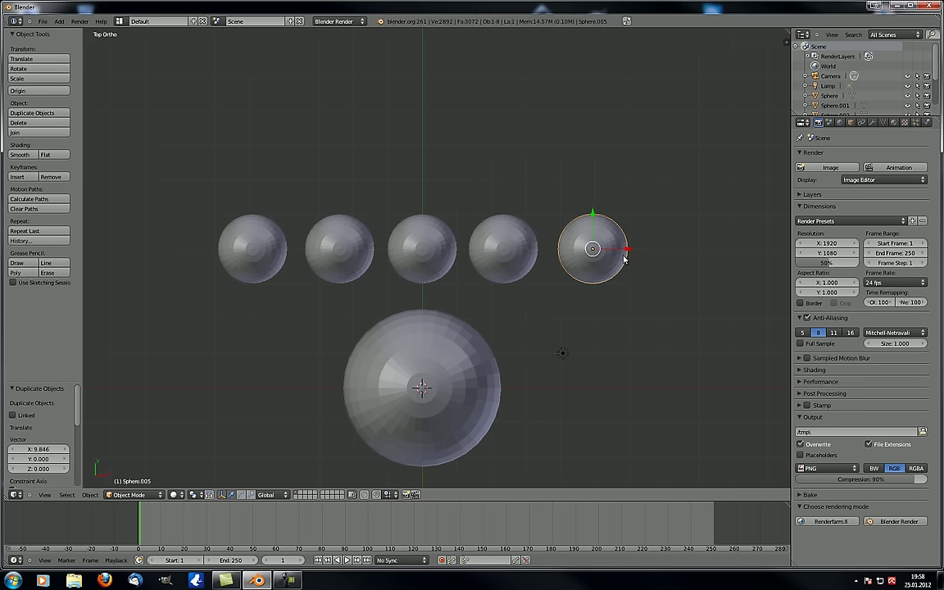
{"action": "key", "text": "shift+d"}
{"action": "key", "text": "x"}
{"action": "left_click", "coordinate": [708, 258]}
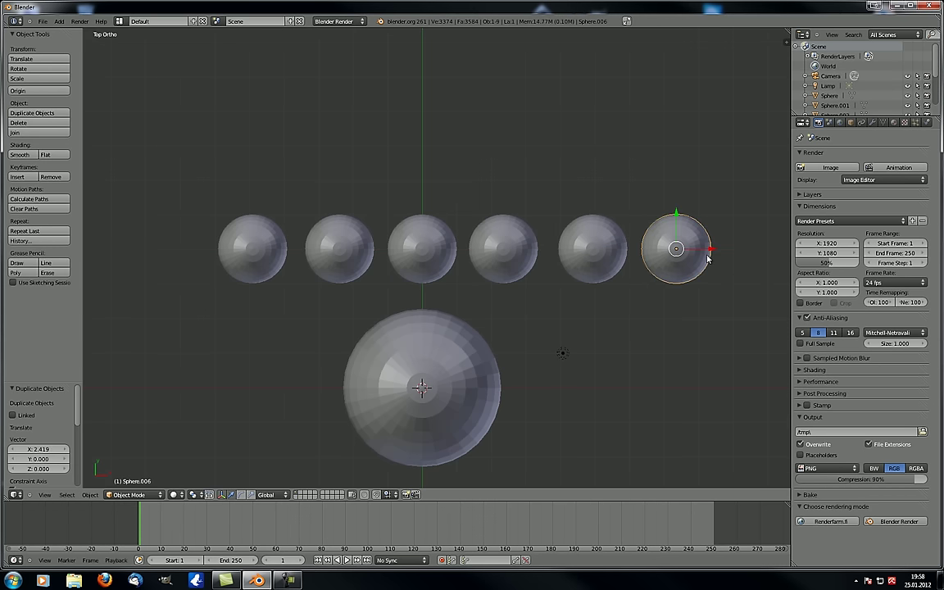
{"action": "key", "text": "shift+d"}
{"action": "key", "text": "x"}
{"action": "left_click", "coordinate": [204, 262]}
Step: Select all seven small spheres in the row together, leaving the large sphere unselected
{"action": "scroll", "coordinate": [215, 263], "scroll_direction": "down", "scroll_amount": 2}
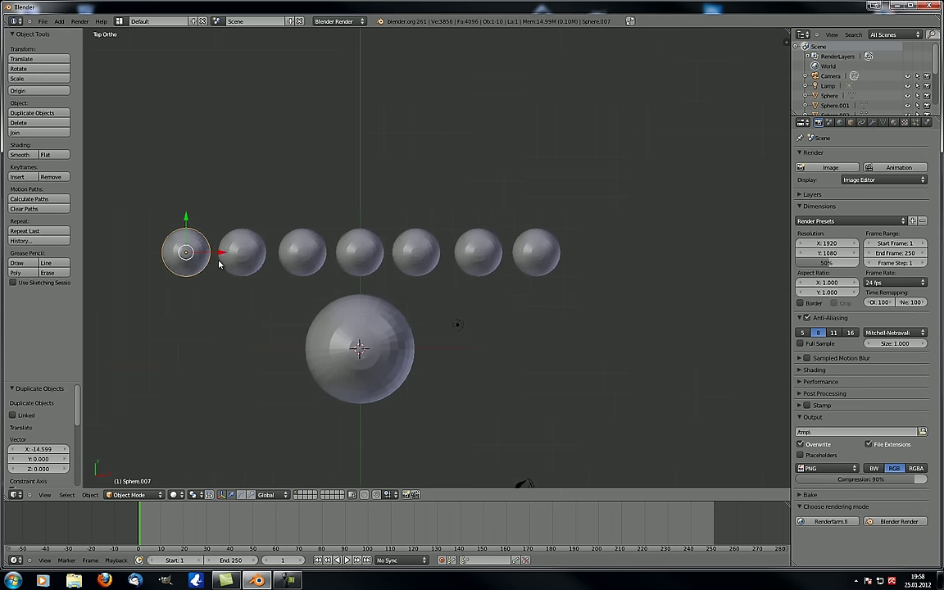
{"action": "scroll", "coordinate": [219, 263], "scroll_direction": "down", "scroll_amount": 1}
{"action": "right_click", "coordinate": [244, 260], "text": "shift"}
{"action": "right_click", "coordinate": [293, 261], "text": "shift"}
{"action": "right_click", "coordinate": [340, 260], "text": "shift"}
{"action": "right_click", "coordinate": [389, 261], "text": "shift"}
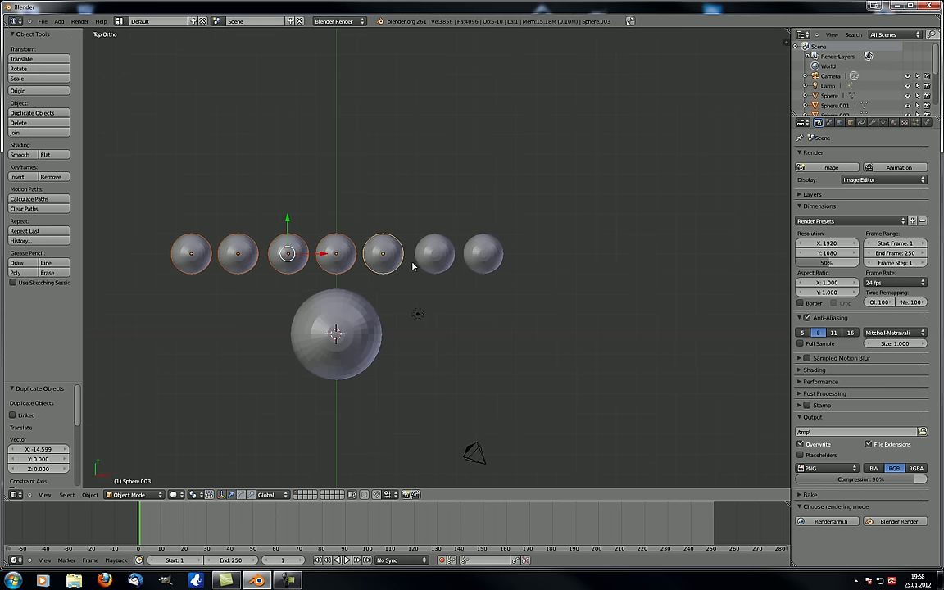
{"action": "right_click", "coordinate": [435, 261], "text": "shift"}
{"action": "right_click", "coordinate": [488, 261], "text": "shift"}
Step: Warp the selected row of spheres around the 3D cursor by about 304.7° so it rings the large sphere
{"action": "middle_click_drag", "start_coordinate": [336, 291], "coordinate": [434, 244], "text": "shift"}
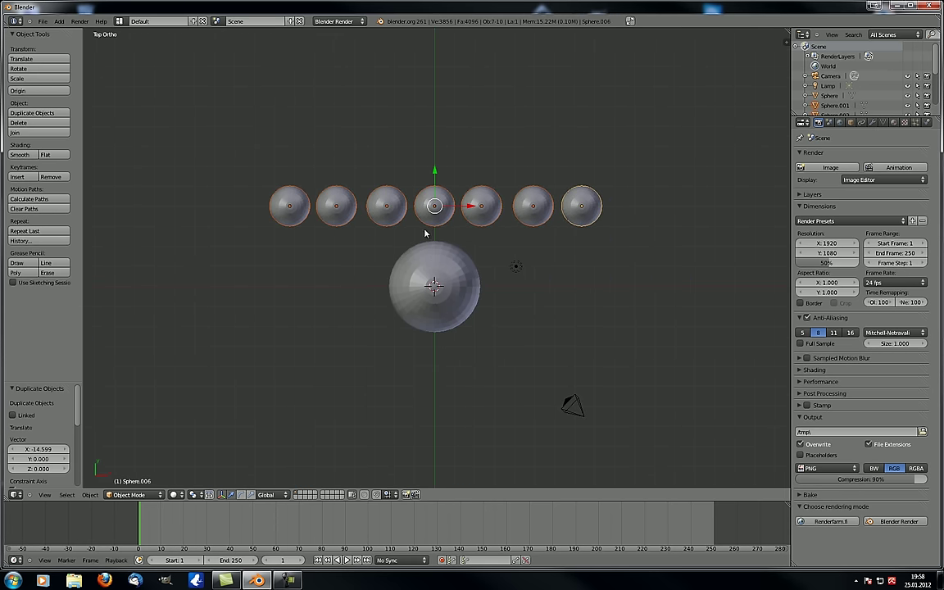
{"action": "scroll", "coordinate": [442, 254], "scroll_direction": "up", "scroll_amount": 2}
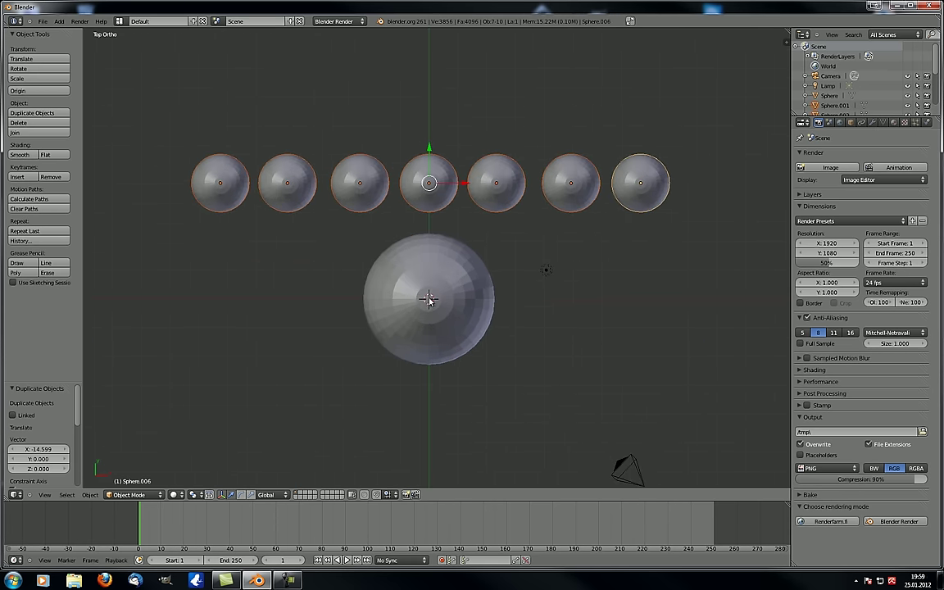
{"action": "scroll", "coordinate": [432, 302], "scroll_direction": "down", "scroll_amount": 1}
{"action": "middle_click_drag", "start_coordinate": [432, 301], "coordinate": [368, 319], "text": "shift"}
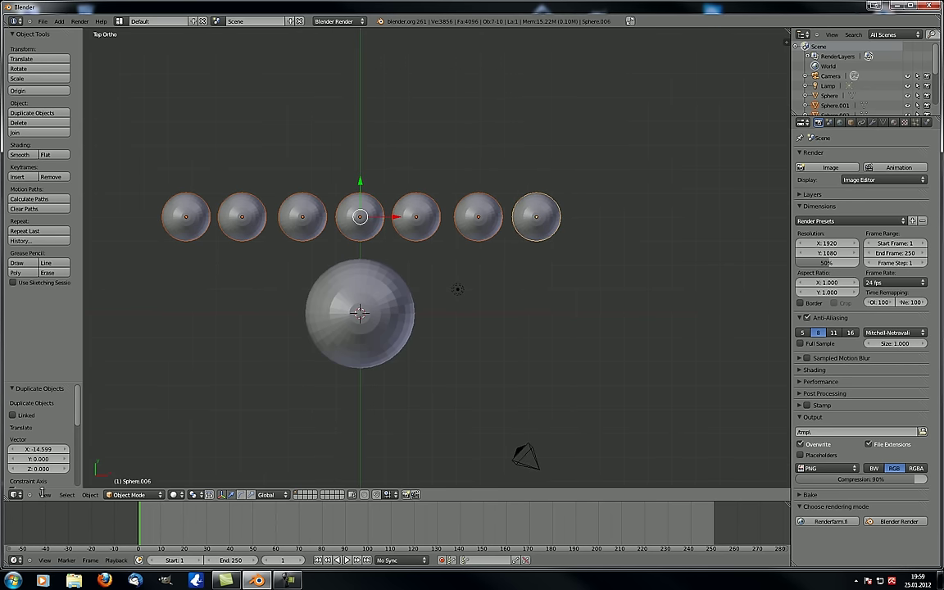
{"action": "left_click", "coordinate": [90, 495]}
{"action": "mouse_move", "coordinate": [144, 455]}
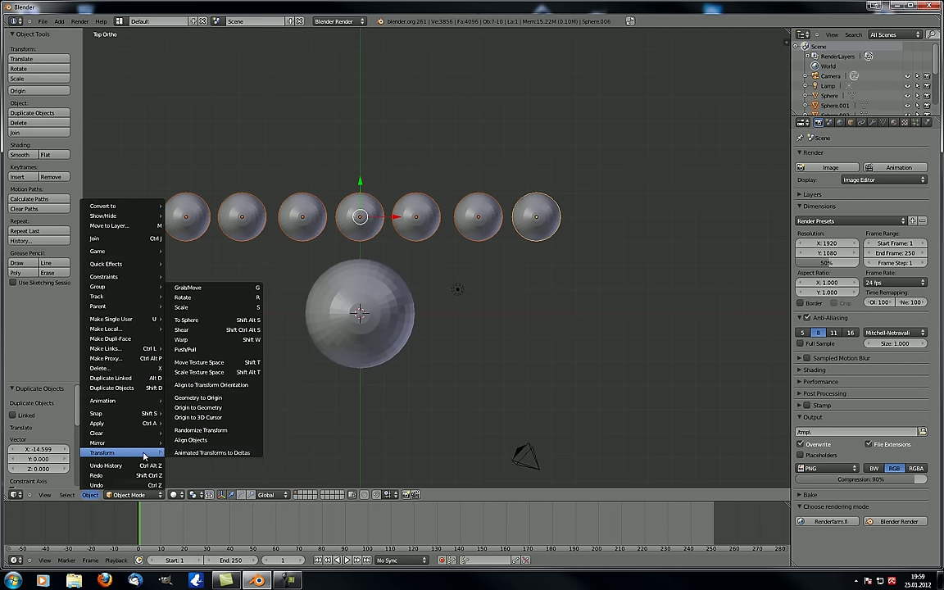
{"action": "left_click", "coordinate": [204, 339]}
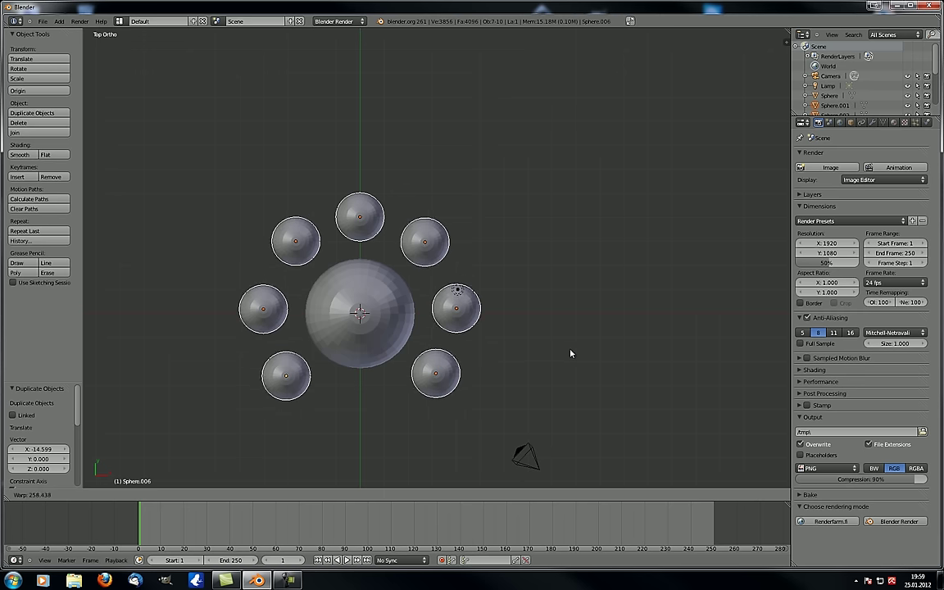
{"action": "left_click", "coordinate": [635, 361]}
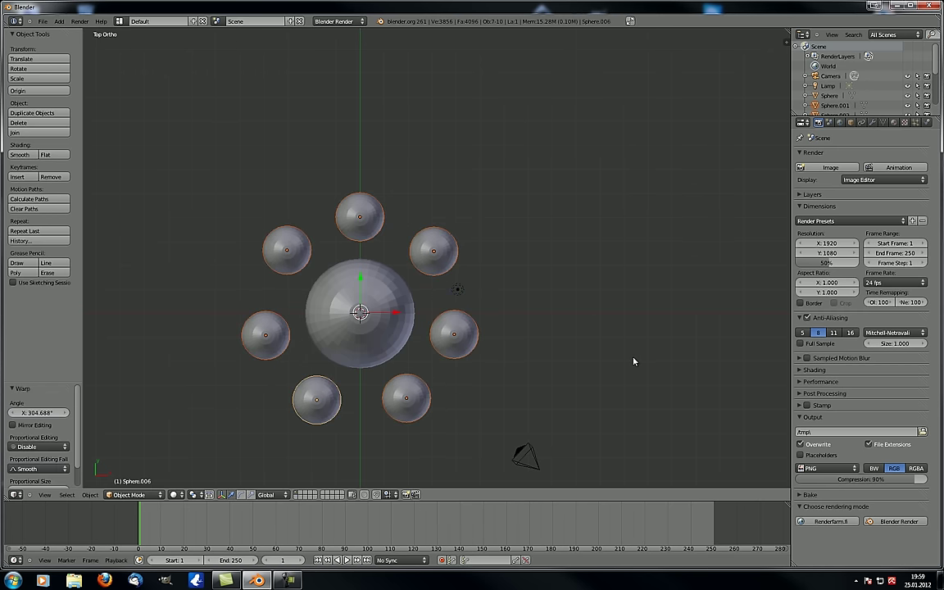
Step: Check the ring of spheres from an angled view and delete the seven small spheres
{"action": "middle_click_drag", "start_coordinate": [634, 362], "coordinate": [278, 296]}
{"action": "scroll", "coordinate": [301, 340], "scroll_direction": "up", "scroll_amount": 3}
{"action": "scroll", "coordinate": [246, 329], "scroll_direction": "down", "scroll_amount": 2}
{"action": "scroll", "coordinate": [278, 296], "scroll_direction": "down", "scroll_amount": 1}
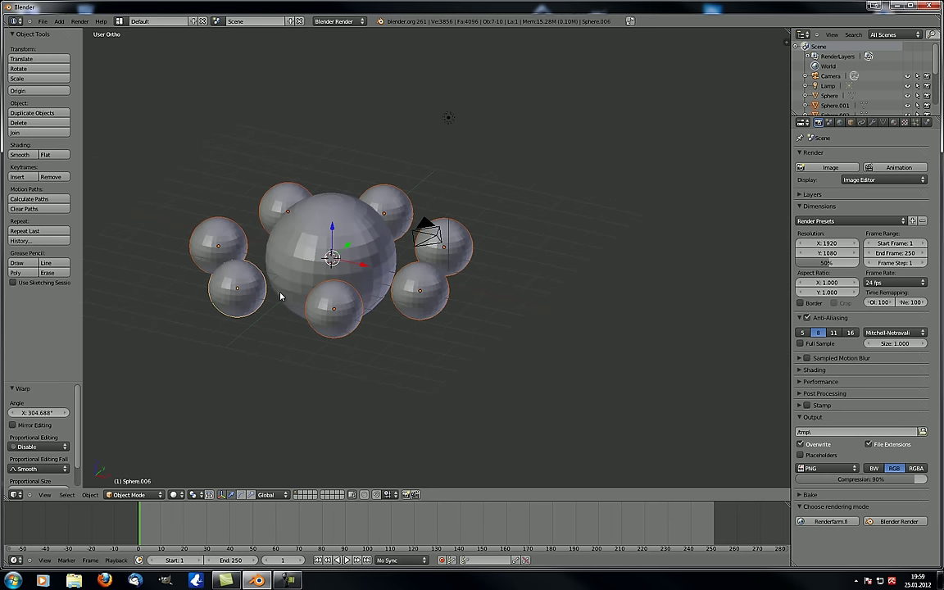
{"action": "key", "text": "x"}
{"action": "left_click", "coordinate": [269, 296]}
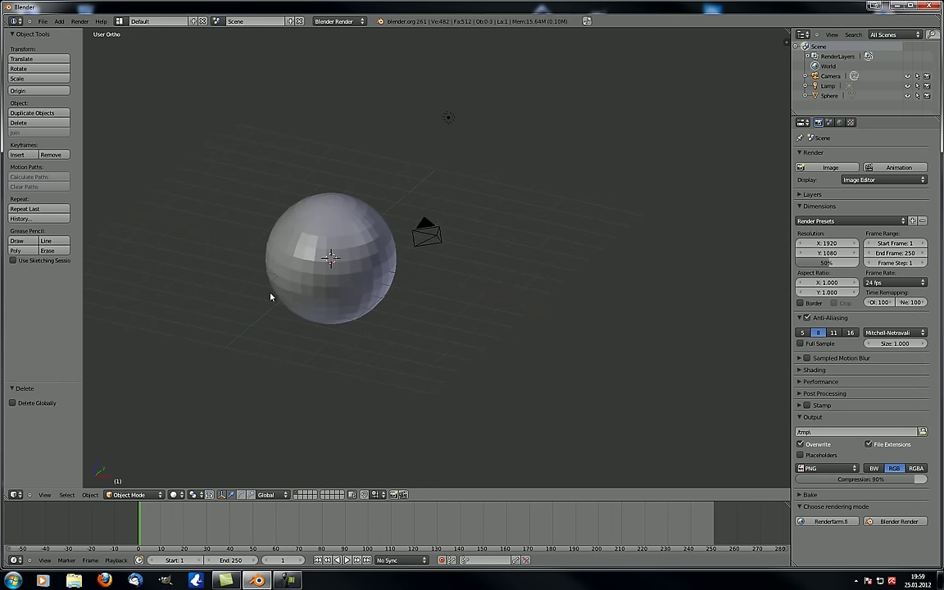
Step: Select the remaining large sphere and switch it to Edit Mode
{"action": "scroll", "coordinate": [97, 261], "scroll_direction": "up", "scroll_amount": 2}
{"action": "middle_click_drag", "start_coordinate": [96, 262], "coordinate": [176, 229], "text": "shift"}
{"action": "middle_click_drag", "start_coordinate": [175, 229], "coordinate": [223, 284]}
{"action": "right_click", "coordinate": [402, 291]}
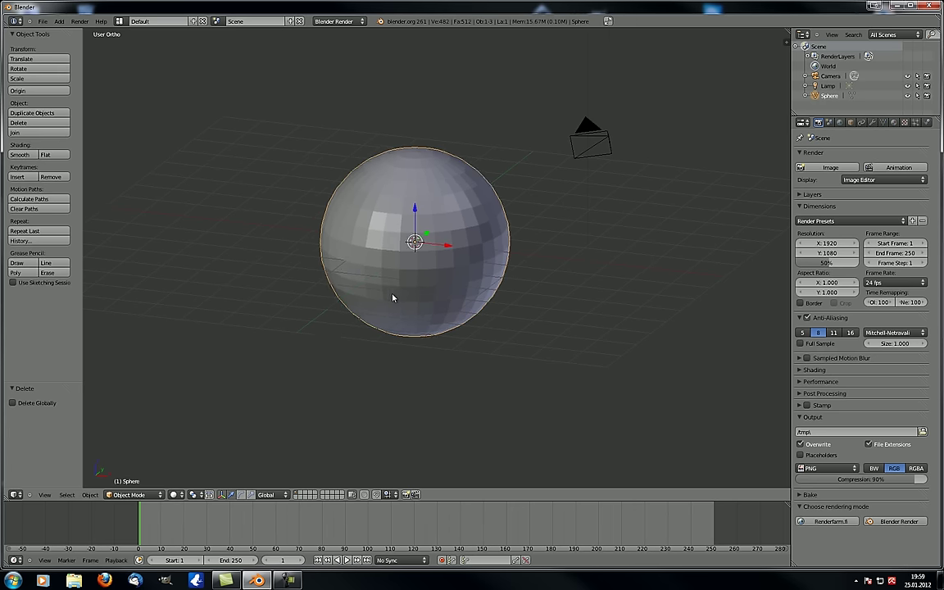
{"action": "middle_click_drag", "start_coordinate": [389, 299], "coordinate": [345, 317], "text": "shift"}
{"action": "key", "text": "Tab"}
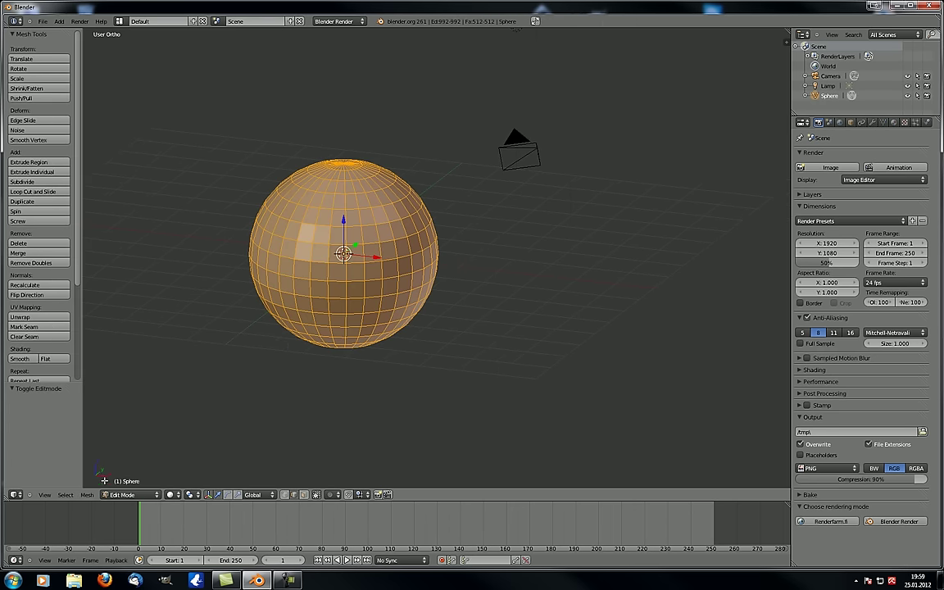
Step: Try the To Sphere transform on the sphere's whole mesh
{"action": "left_click", "coordinate": [87, 494]}
{"action": "mouse_move", "coordinate": [109, 457]}
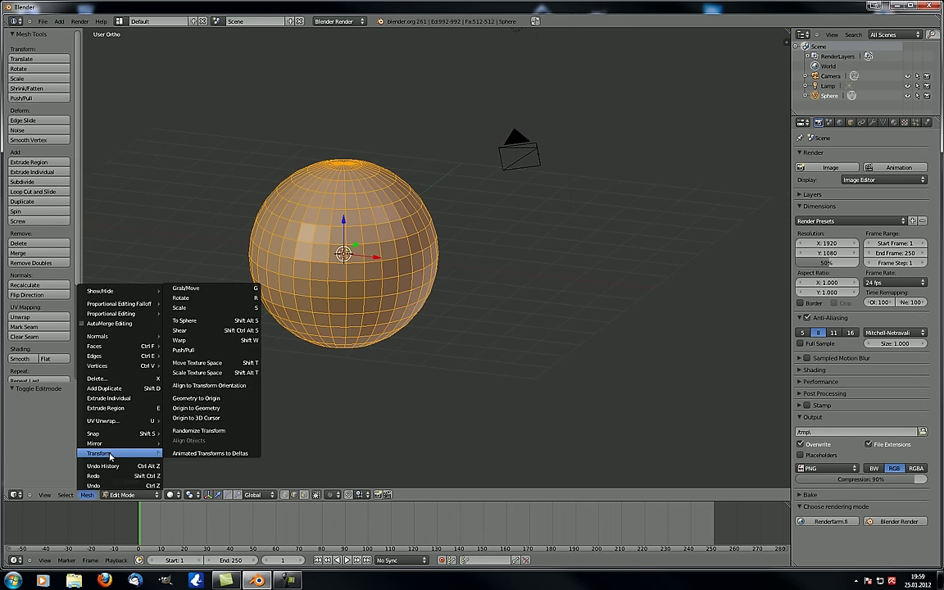
{"action": "left_click", "coordinate": [193, 321]}
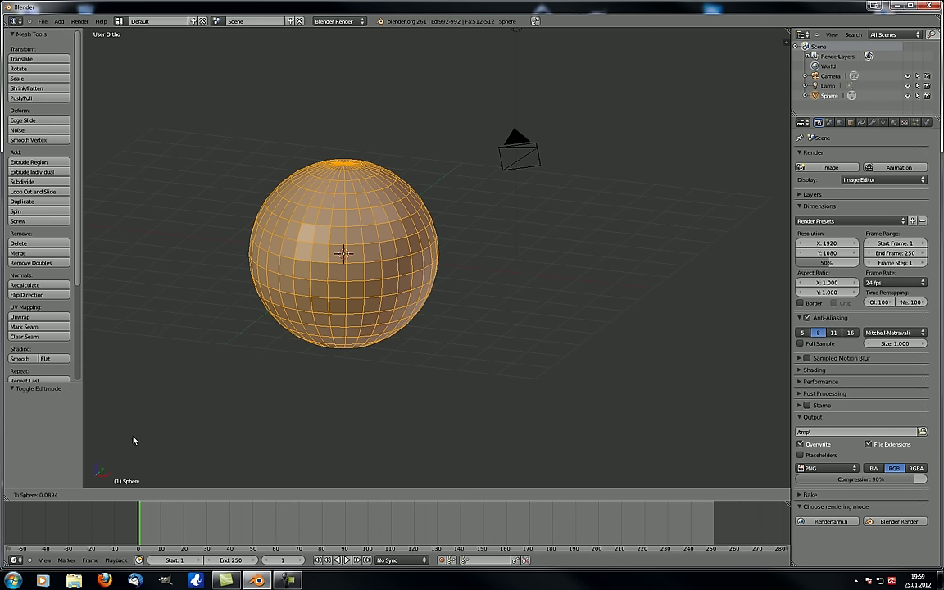
{"action": "right_click", "coordinate": [242, 326]}
Step: Dent the sphere by moving one side vertex about -1.47 units along X
{"action": "right_click", "coordinate": [428, 258]}
{"action": "middle_click_drag", "start_coordinate": [423, 339], "coordinate": [452, 304]}
{"action": "middle_click_drag", "start_coordinate": [454, 266], "coordinate": [390, 348]}
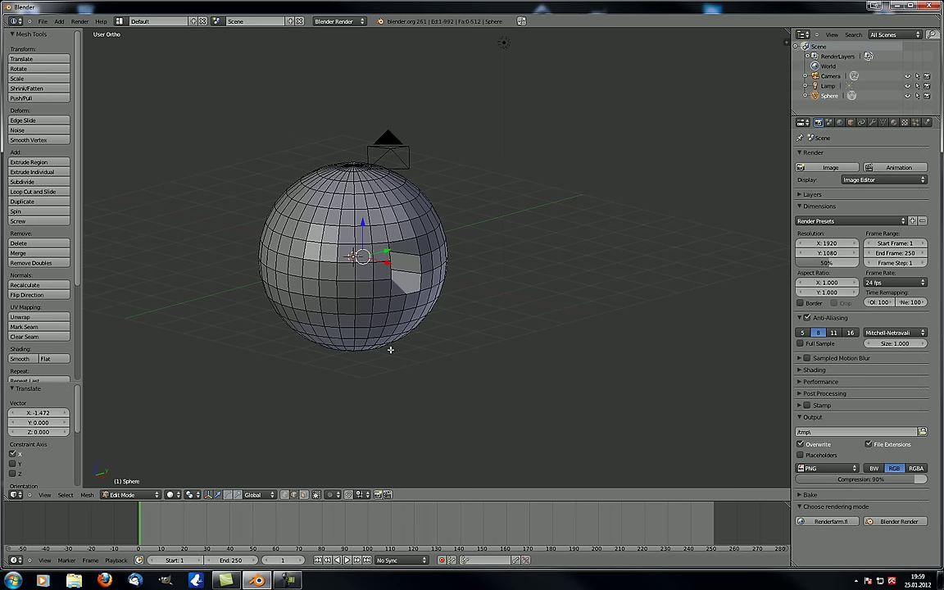
Step: Select the whole mesh, apply To Sphere with a factor of 1, and inspect the dented area up close
{"action": "key", "text": "a"}
{"action": "left_click", "coordinate": [87, 495]}
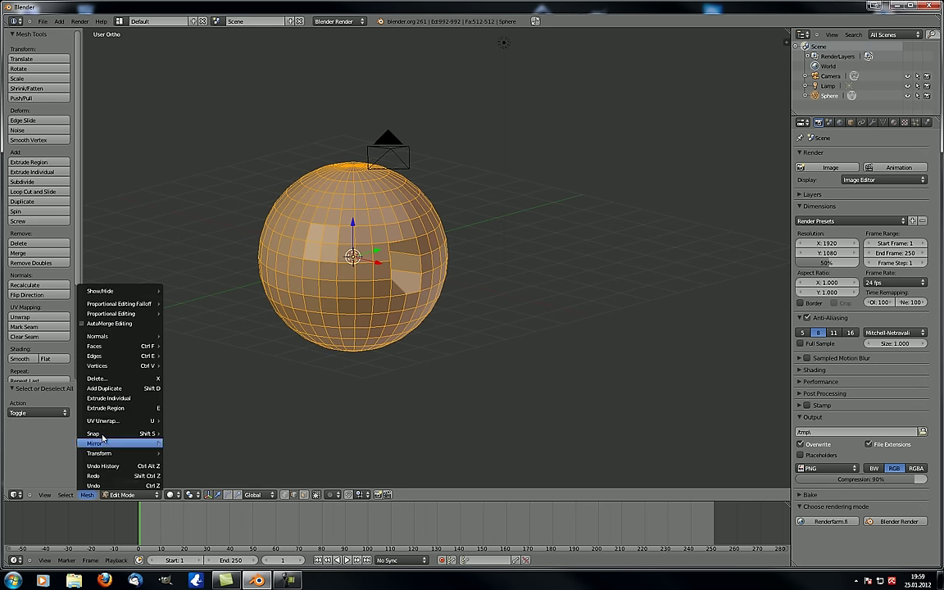
{"action": "mouse_move", "coordinate": [123, 454]}
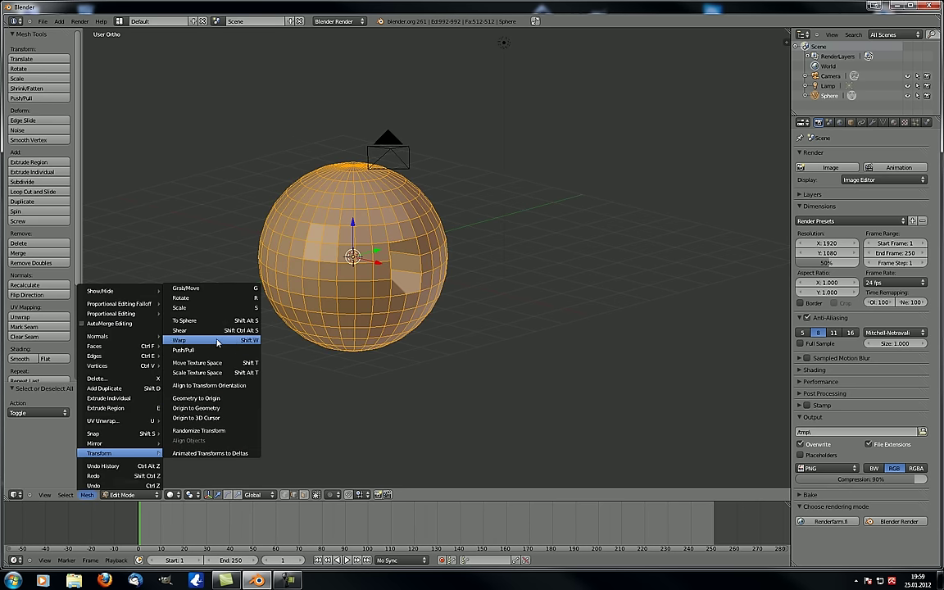
{"action": "left_click", "coordinate": [194, 295]}
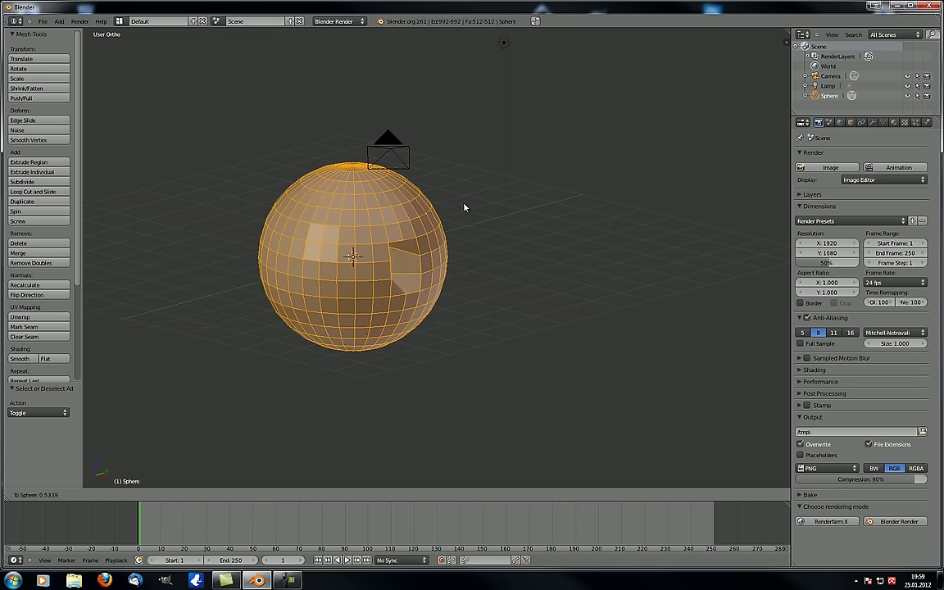
{"action": "type", "text": "1"}
{"action": "key", "text": "Return"}
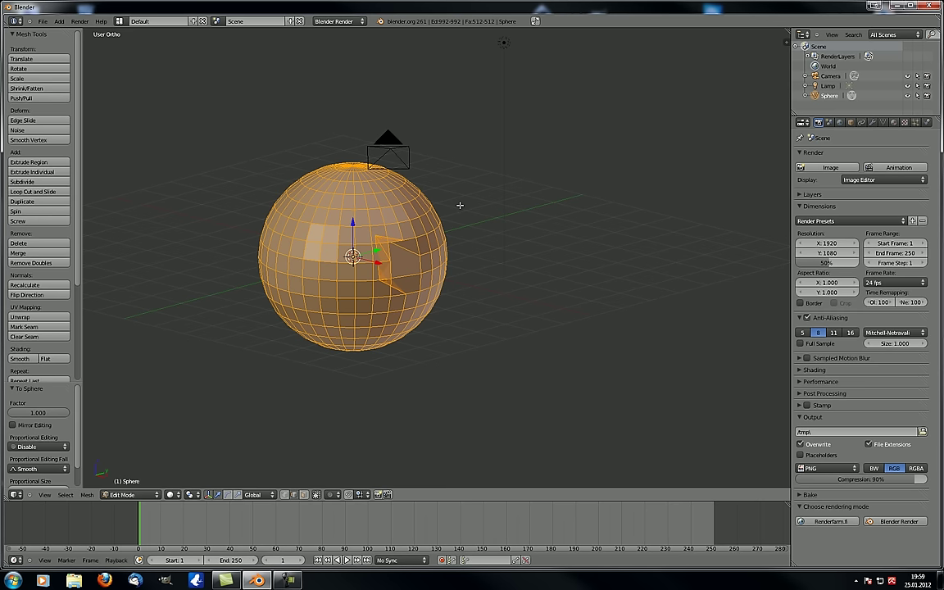
{"action": "scroll", "coordinate": [430, 249], "scroll_direction": "up", "scroll_amount": 3}
{"action": "middle_click_drag", "start_coordinate": [442, 268], "coordinate": [353, 197]}
{"action": "middle_click_drag", "start_coordinate": [219, 160], "coordinate": [394, 192]}
{"action": "scroll", "coordinate": [167, 195], "scroll_direction": "up", "scroll_amount": 2}
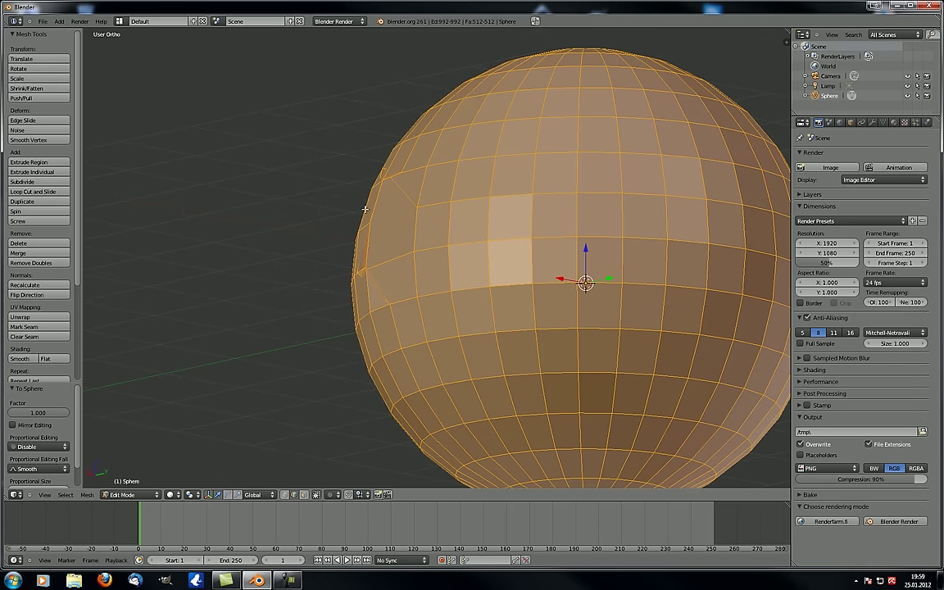
Step: Examine the dented area of the sphere's mesh from several sides and in profile
{"action": "scroll", "coordinate": [348, 235], "scroll_direction": "up", "scroll_amount": 3}
{"action": "scroll", "coordinate": [348, 235], "scroll_direction": "up", "scroll_amount": 1}
{"action": "scroll", "coordinate": [401, 164], "scroll_direction": "down", "scroll_amount": 1}
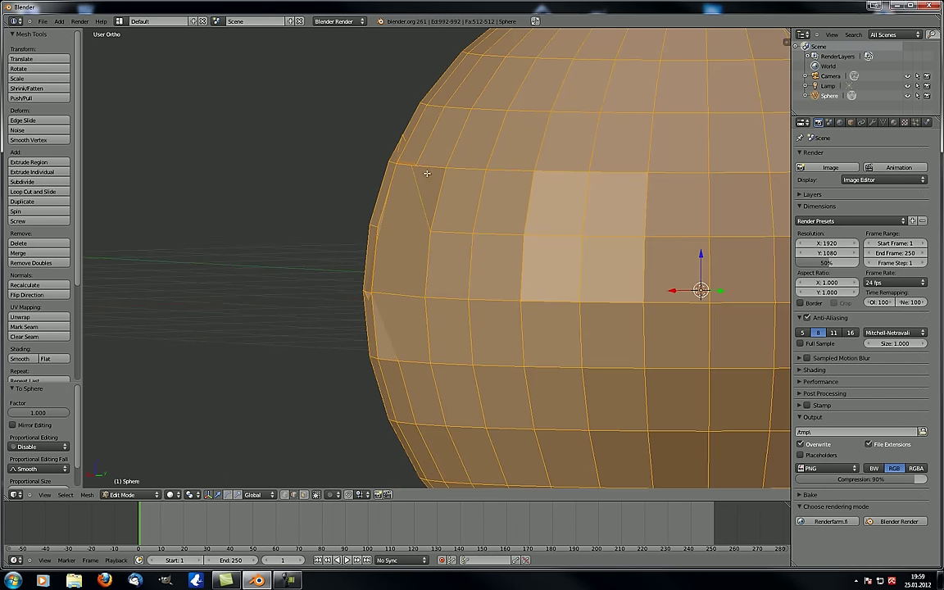
{"action": "middle_click_drag", "start_coordinate": [397, 227], "coordinate": [519, 246]}
{"action": "scroll", "coordinate": [375, 190], "scroll_direction": "down", "scroll_amount": 5}
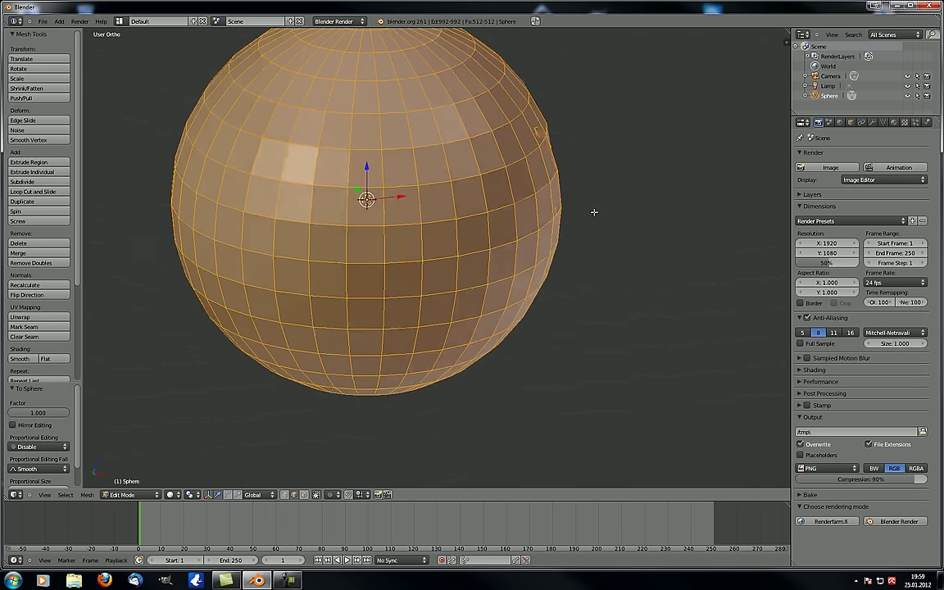
{"action": "middle_click_drag", "start_coordinate": [541, 178], "coordinate": [513, 166]}
{"action": "scroll", "coordinate": [576, 152], "scroll_direction": "up", "scroll_amount": 2}
{"action": "middle_click_drag", "start_coordinate": [569, 160], "coordinate": [465, 151], "text": "shift"}
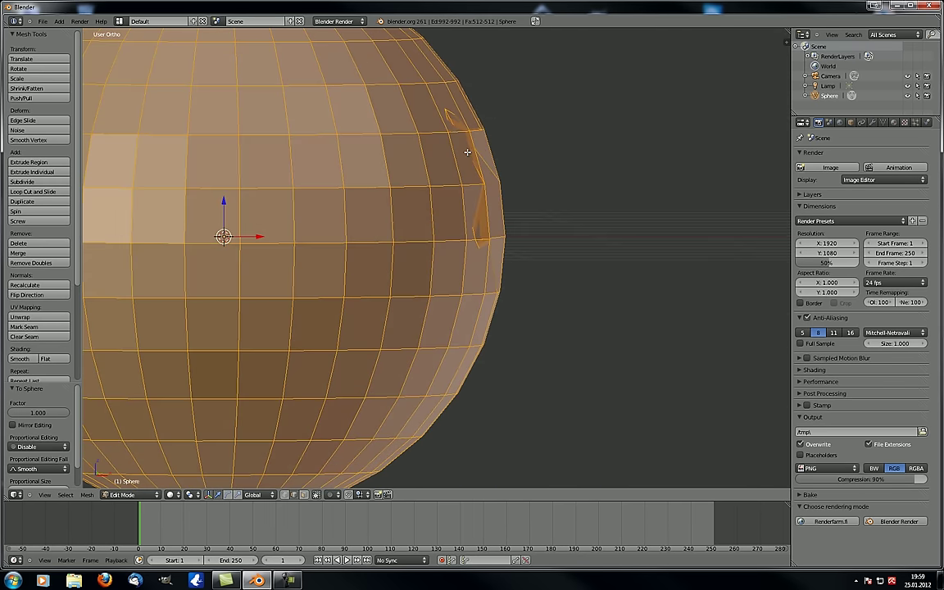
{"action": "middle_click_drag", "start_coordinate": [519, 181], "coordinate": [621, 164], "text": "shift"}
{"action": "scroll", "coordinate": [446, 175], "scroll_direction": "down", "scroll_amount": 3}
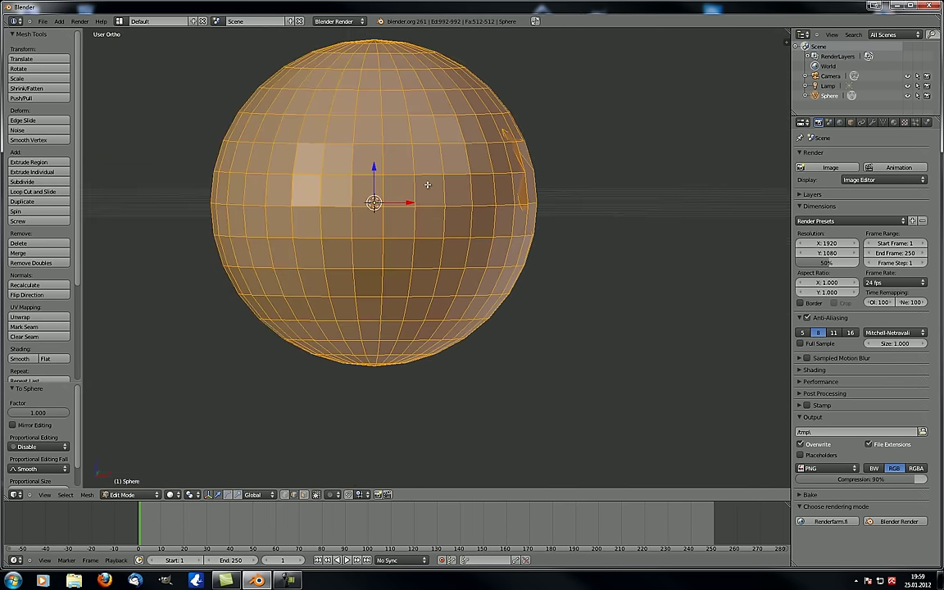
{"action": "middle_click_drag", "start_coordinate": [428, 184], "coordinate": [355, 222]}
{"action": "scroll", "coordinate": [353, 225], "scroll_direction": "down", "scroll_amount": 1}
Step: Undo the To Sphere transform, the selection and the vertex move that dented the sphere
{"action": "key", "text": "ctrl+z"}
{"action": "key", "text": "ctrl+z"}
{"action": "key", "text": "ctrl+z"}
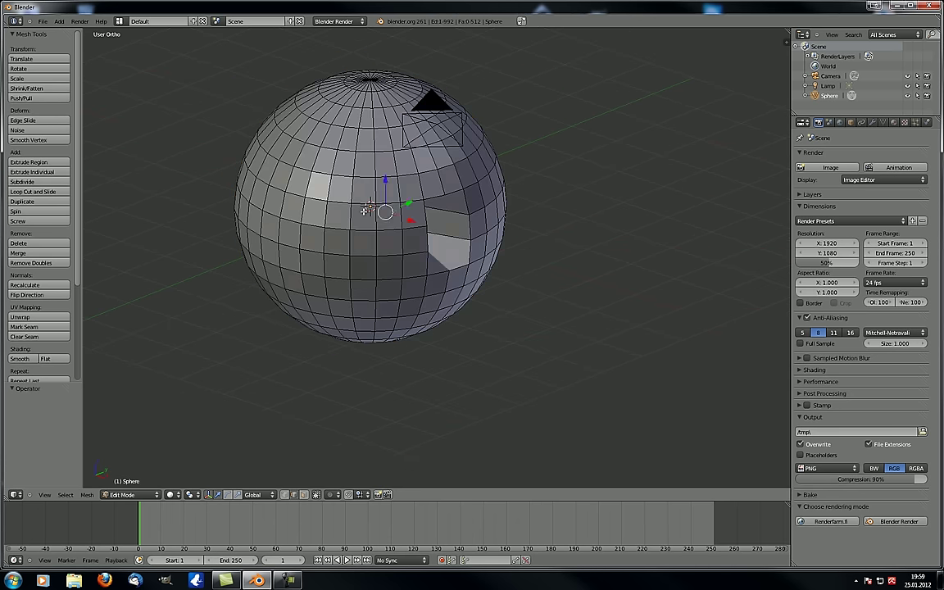
Step: Select the sphere's whole mesh and try the Shear transform on it in the front view
{"action": "left_click", "coordinate": [87, 494]}
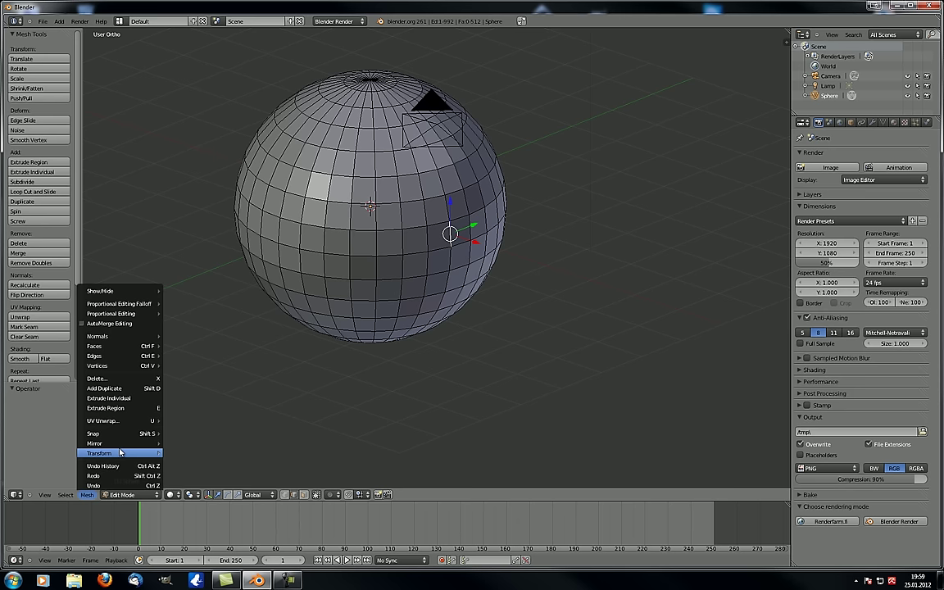
{"action": "mouse_move", "coordinate": [123, 453]}
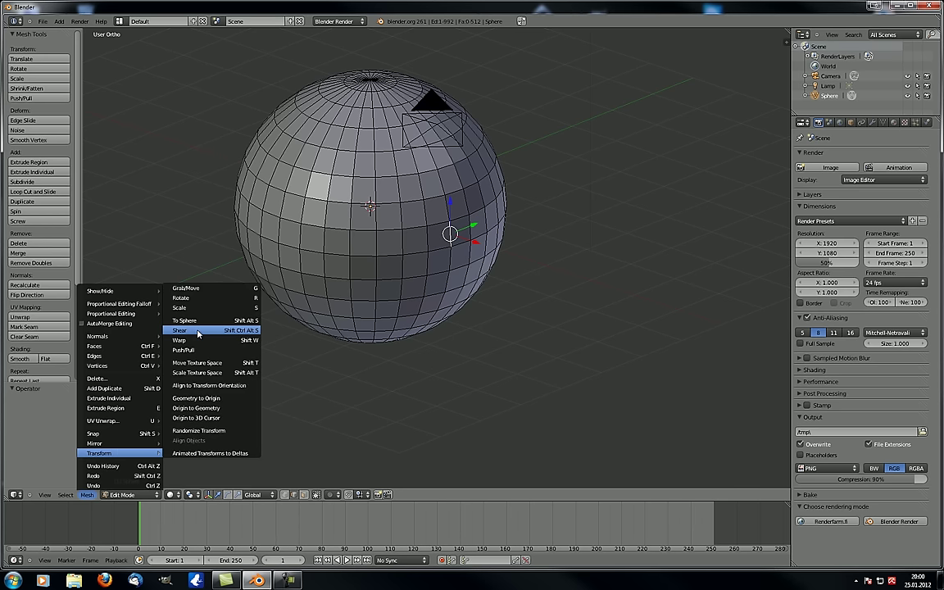
{"action": "key", "text": "a"}
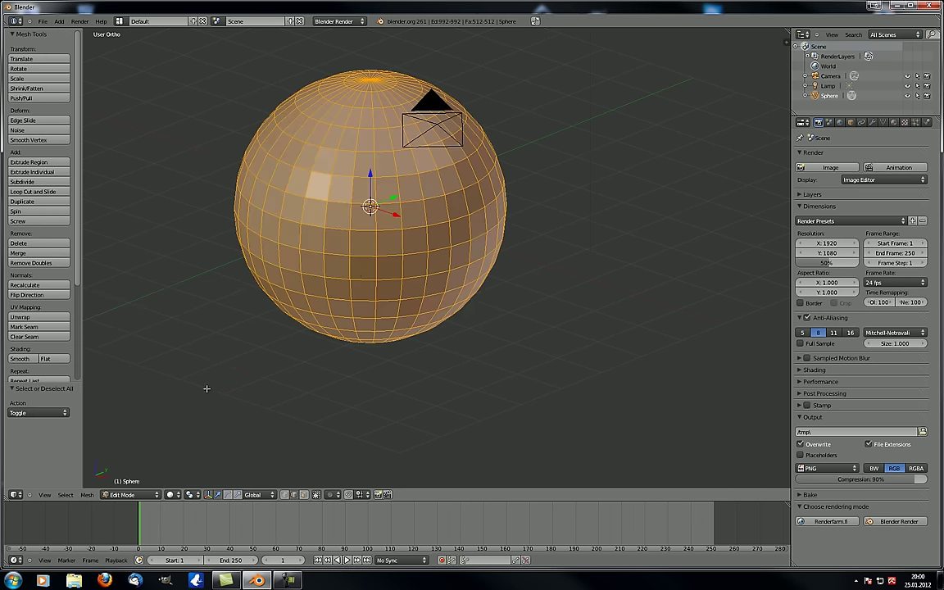
{"action": "key", "text": "KP_1"}
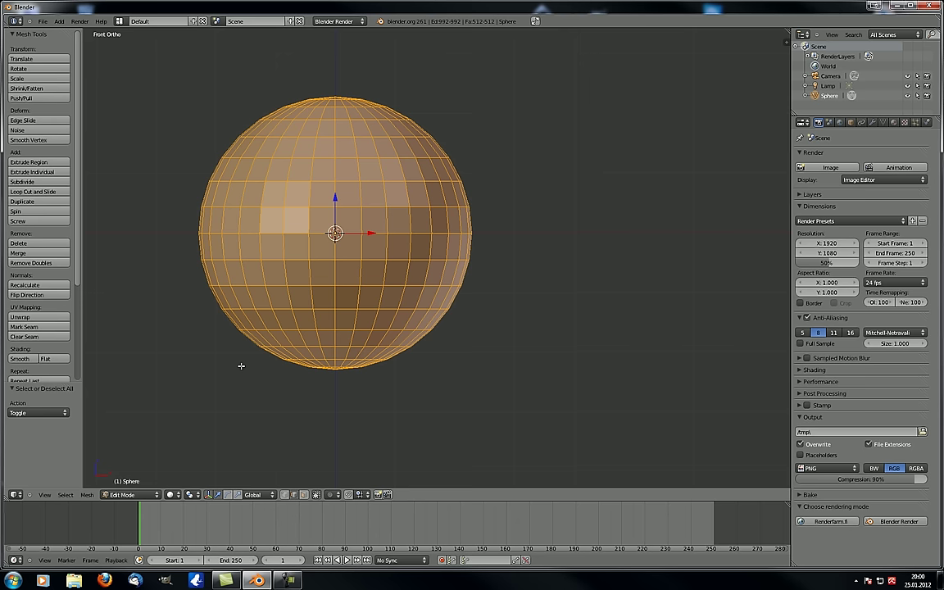
{"action": "left_click", "coordinate": [88, 496]}
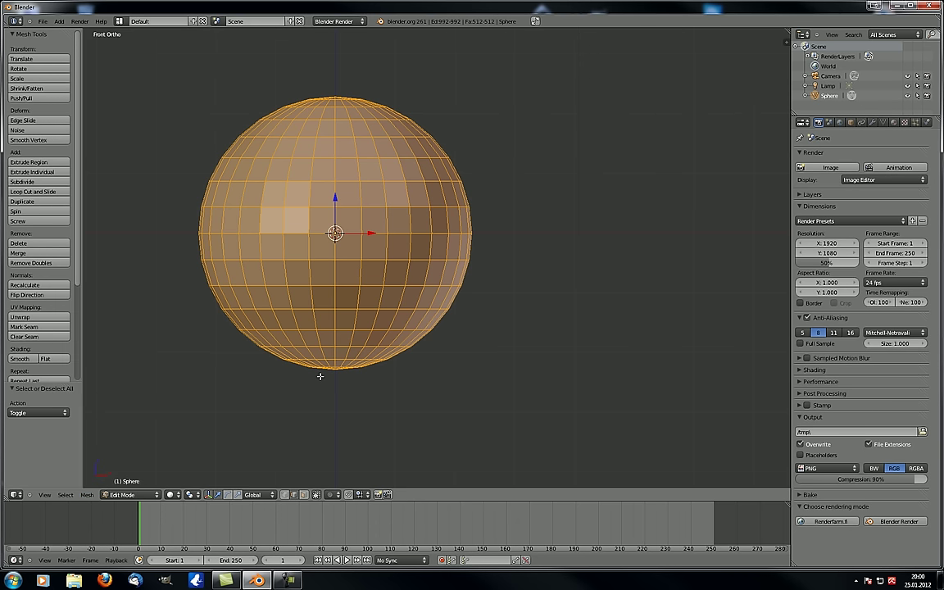
{"action": "key", "text": "shift+ctrl+alt+s"}
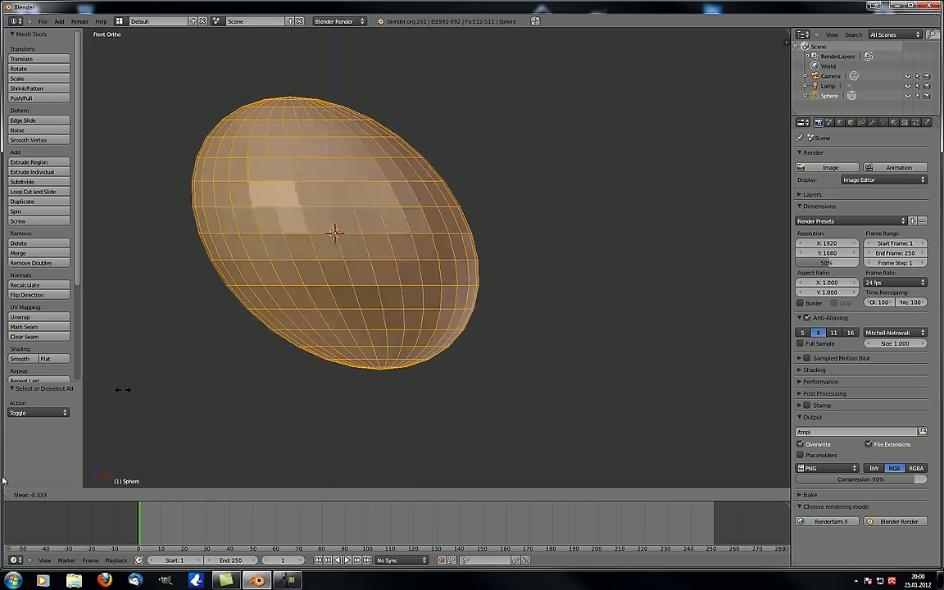
{"action": "right_click", "coordinate": [546, 192]}
{"action": "middle_click_drag", "start_coordinate": [367, 380], "coordinate": [88, 495]}
{"action": "left_click", "coordinate": [88, 495]}
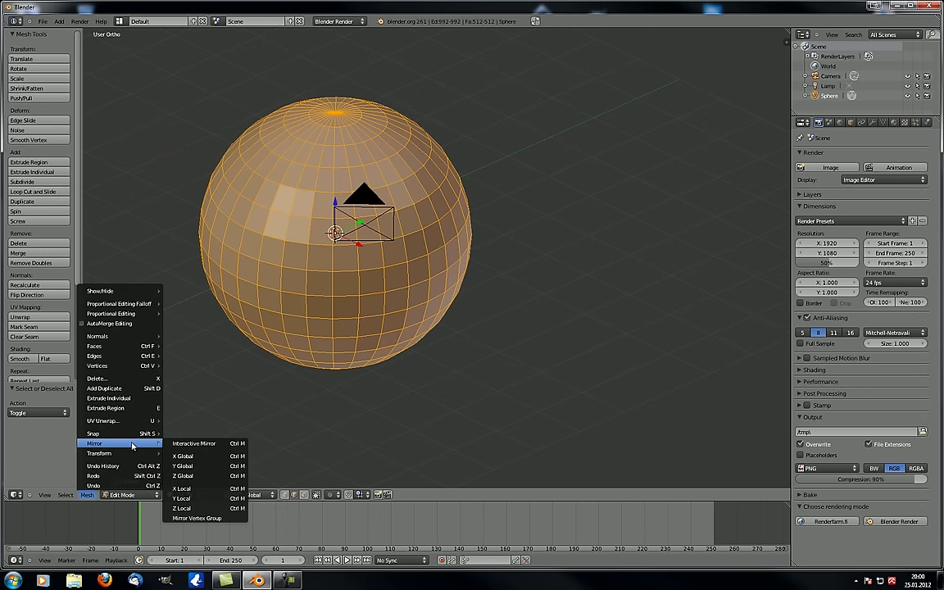
{"action": "key", "text": "Escape"}
{"action": "middle_click_drag", "start_coordinate": [261, 358], "coordinate": [355, 318], "text": "shift"}
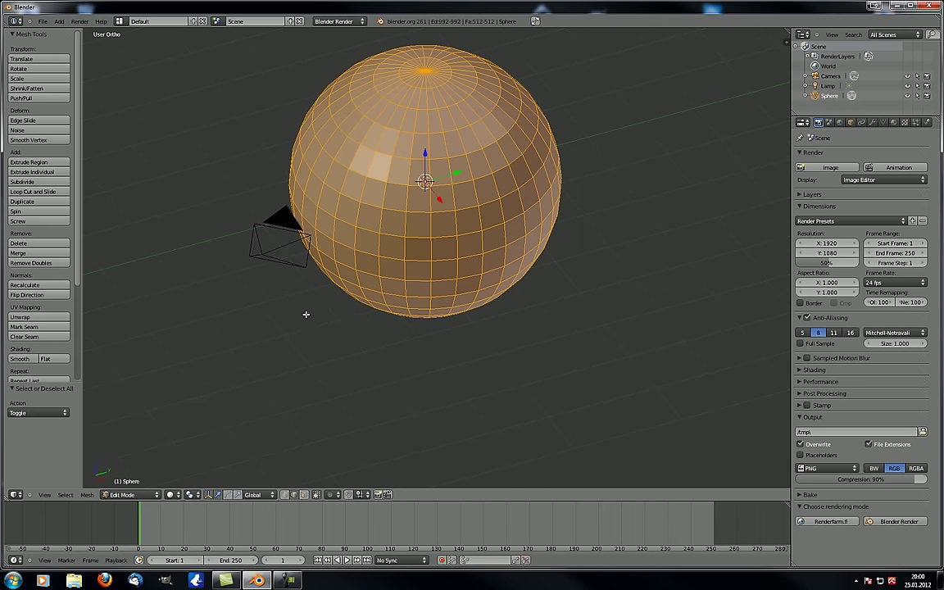
{"action": "middle_click_drag", "start_coordinate": [465, 316], "coordinate": [354, 292]}
{"action": "scroll", "coordinate": [373, 291], "scroll_direction": "down", "scroll_amount": 3}
{"action": "middle_click_drag", "start_coordinate": [477, 237], "coordinate": [348, 305], "text": "shift"}
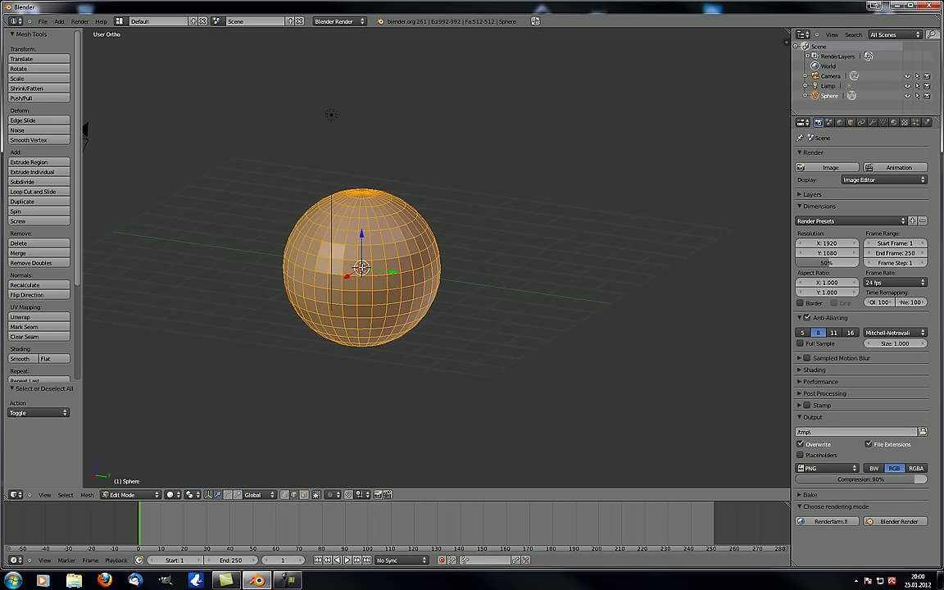
{"action": "middle_click_drag", "start_coordinate": [363, 268], "coordinate": [369, 273]}
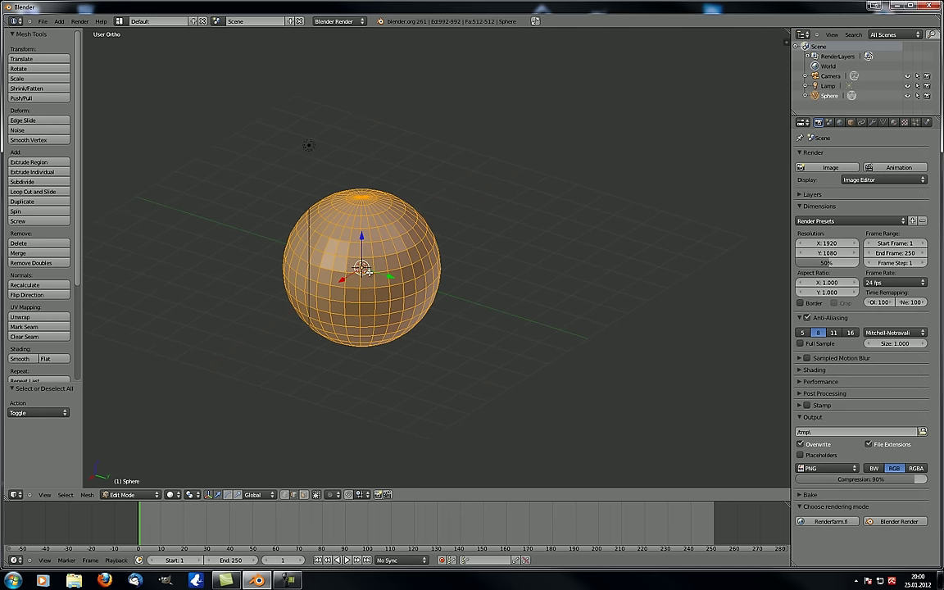
Step: Search the available commands for Push/Pull and Mirror
{"action": "key", "text": "space"}
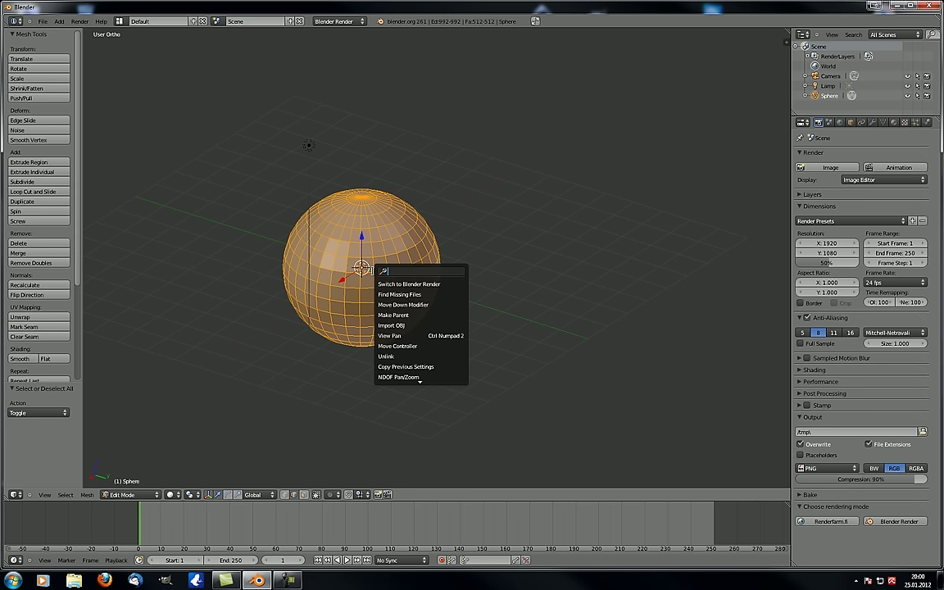
{"action": "type", "text": "push"}
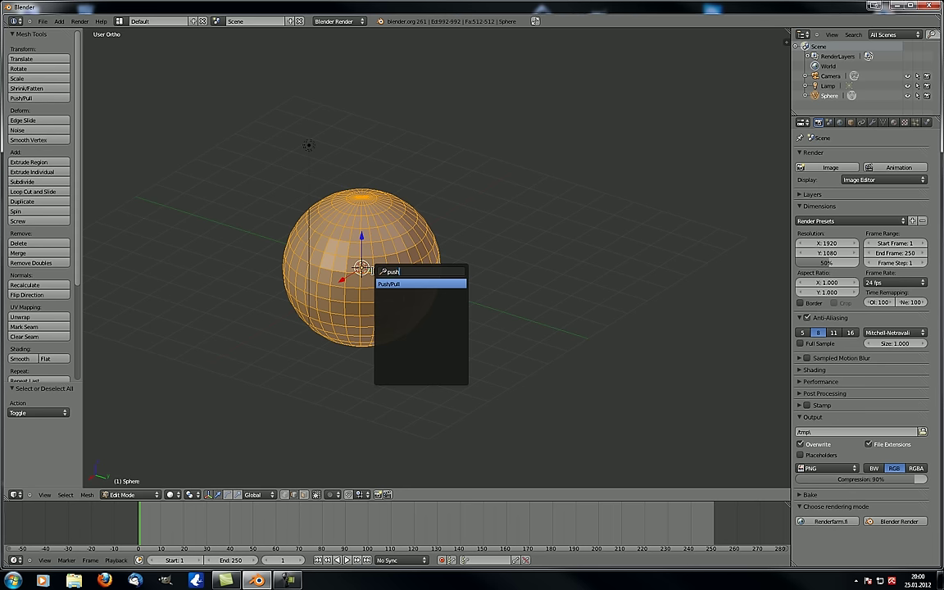
{"action": "key", "text": "Return"}
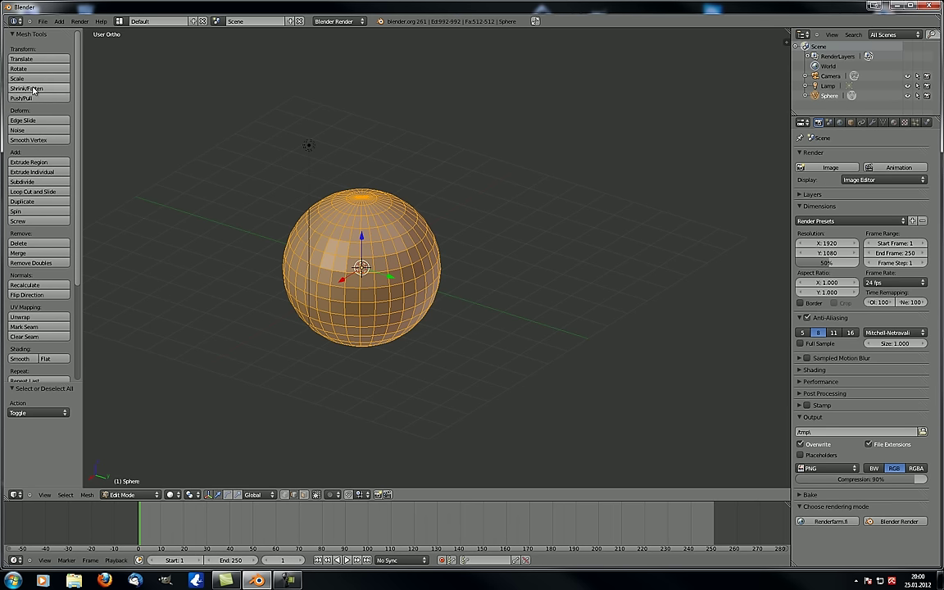
{"action": "key", "text": "space"}
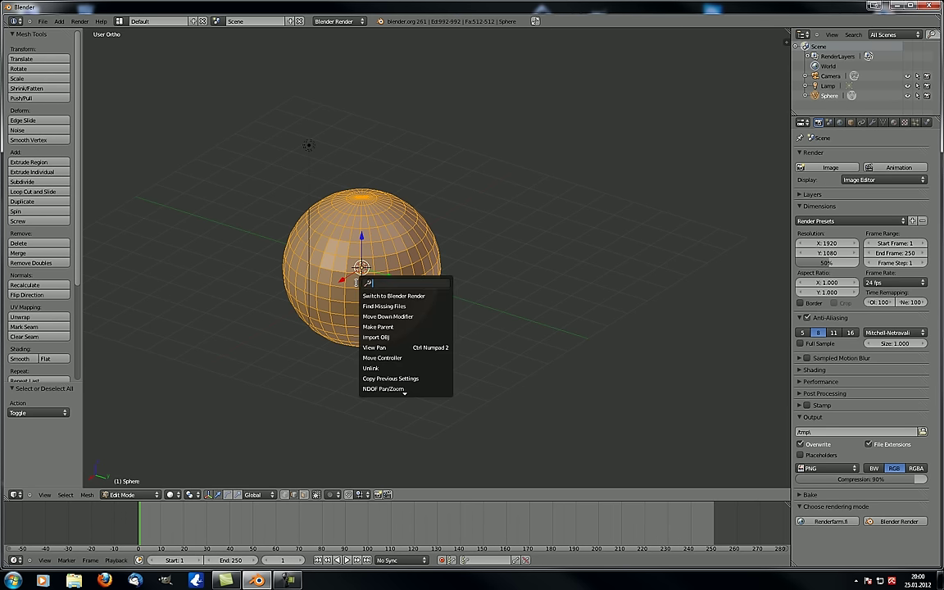
{"action": "type", "text": "mirror"}
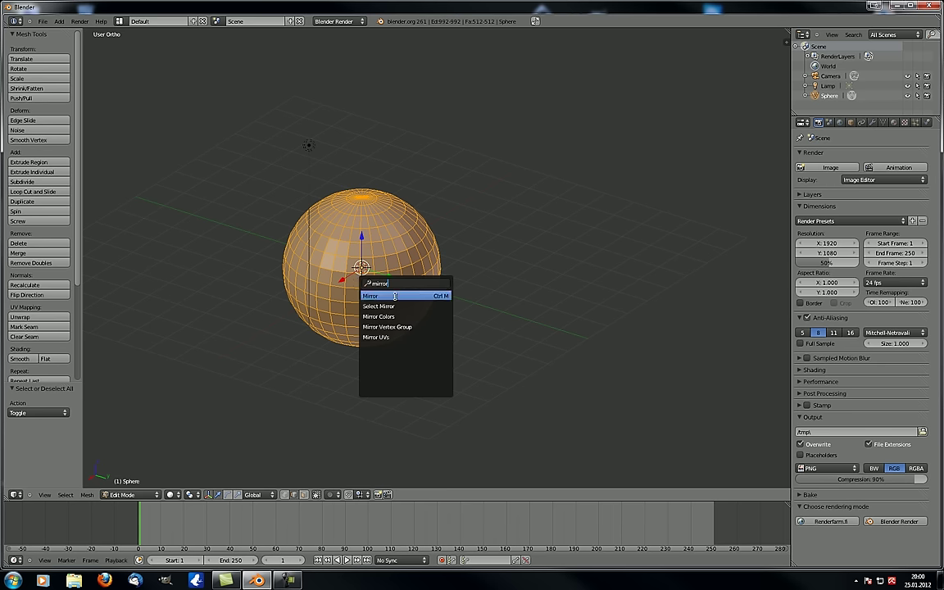
{"action": "middle_click_drag", "start_coordinate": [302, 350], "coordinate": [333, 348]}
Step: Place the 3D cursor in the front view, away from the sphere on its upper left side
{"action": "key", "text": "KP_1"}
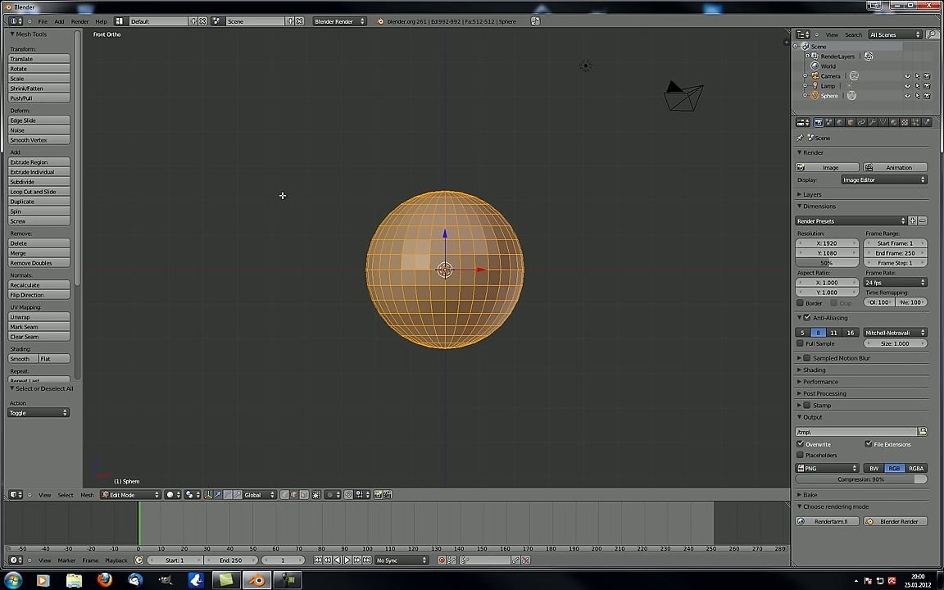
{"action": "left_click", "coordinate": [295, 144]}
{"action": "middle_click_drag", "start_coordinate": [305, 322], "coordinate": [384, 283]}
Step: Try to mirror the sphere's whole mesh along the X axis
{"action": "key", "text": "space"}
{"action": "type", "text": "mirror"}
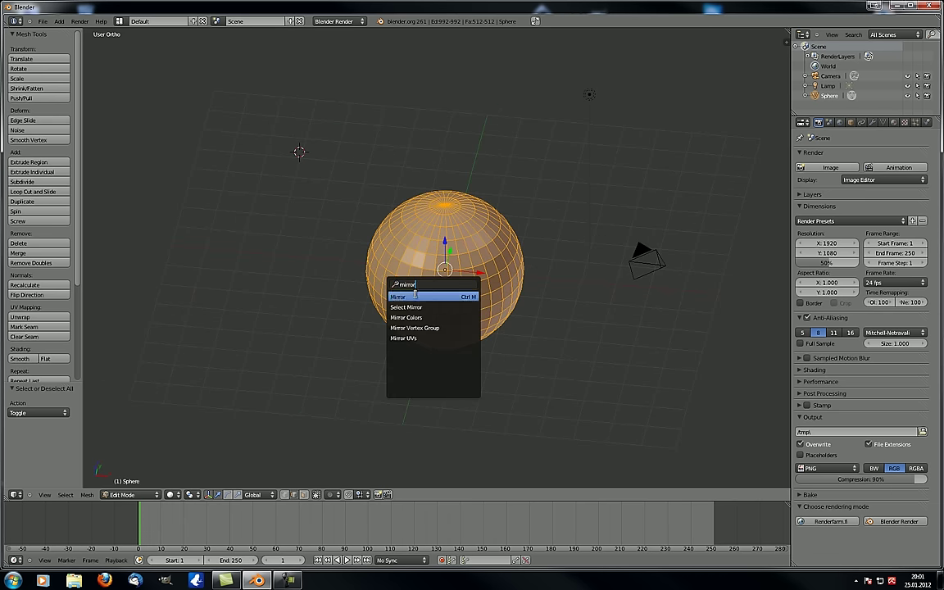
{"action": "left_click", "coordinate": [415, 297]}
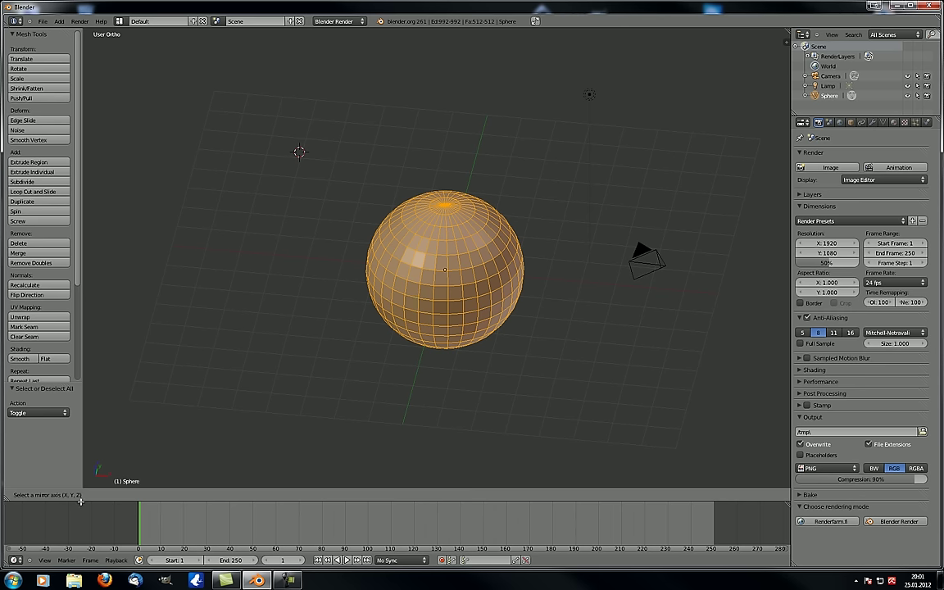
{"action": "key", "text": "x"}
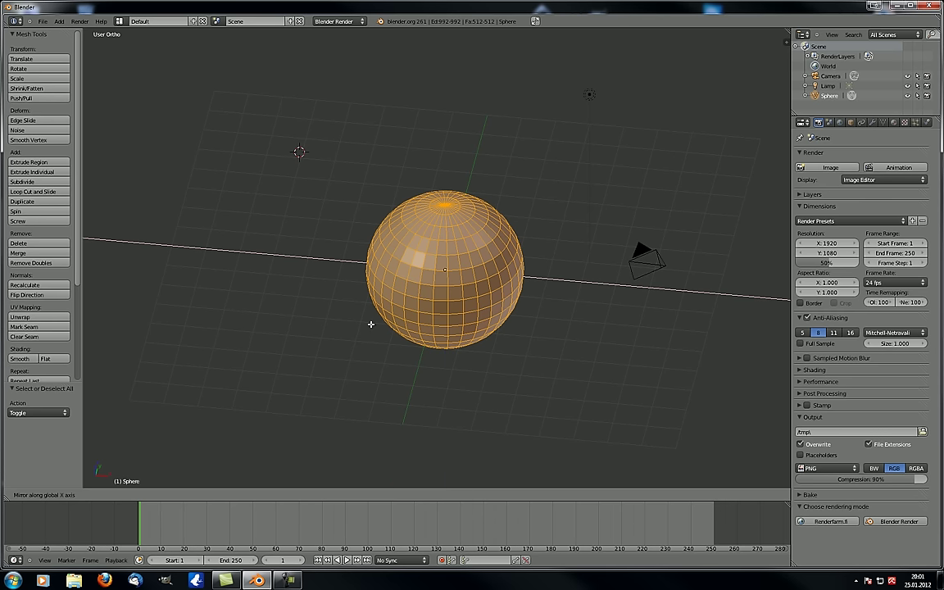
{"action": "key", "text": "x"}
{"action": "key", "text": "Escape"}
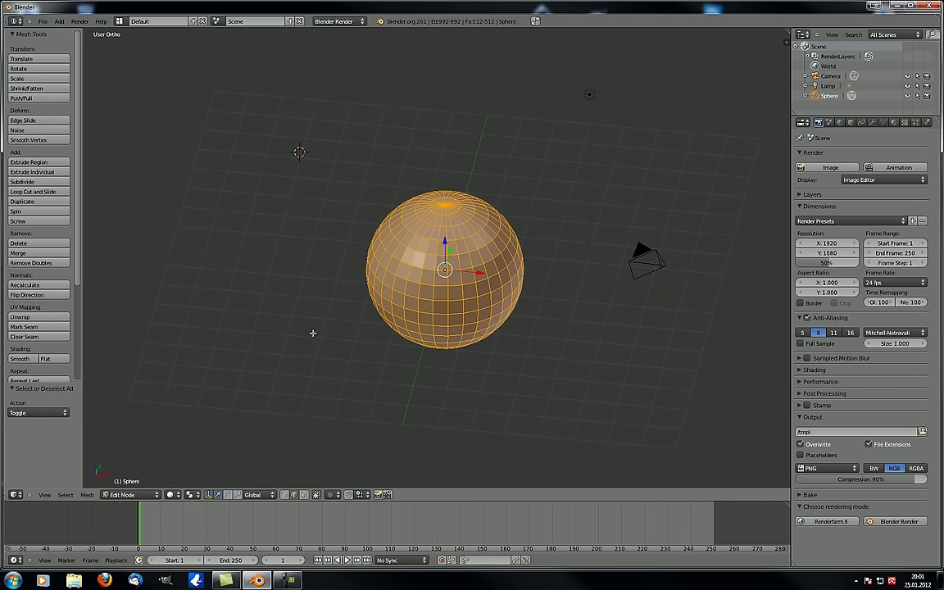
{"action": "mouse_move", "coordinate": [312, 333]}
{"action": "middle_mouse_down"}
{"action": "mouse_move", "coordinate": [322, 329]}
{"action": "mouse_move", "coordinate": [316, 320]}
{"action": "middle_mouse_up"}
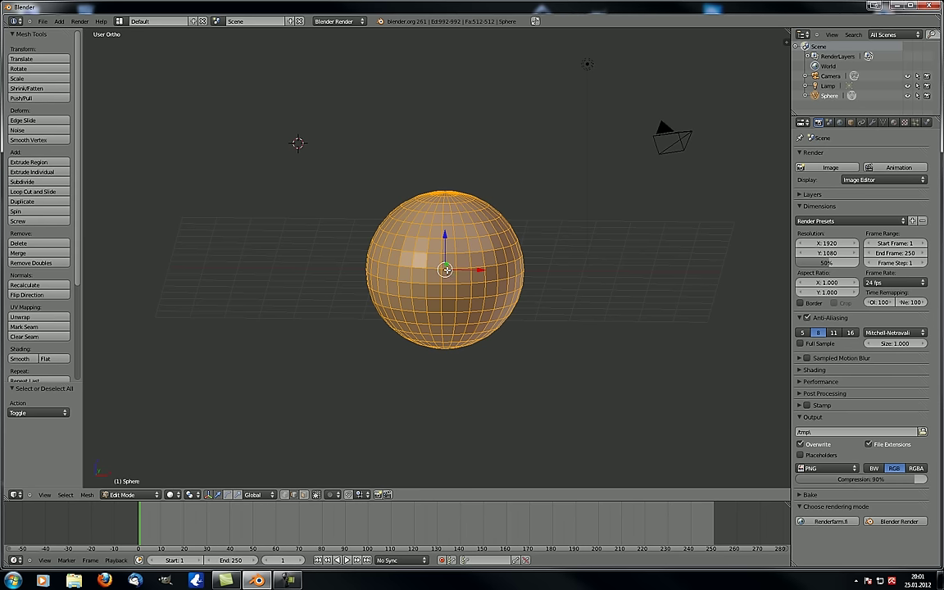
Step: Switch the sphere to Object Mode and set its origin to the 3D cursor
{"action": "key", "text": "Tab"}
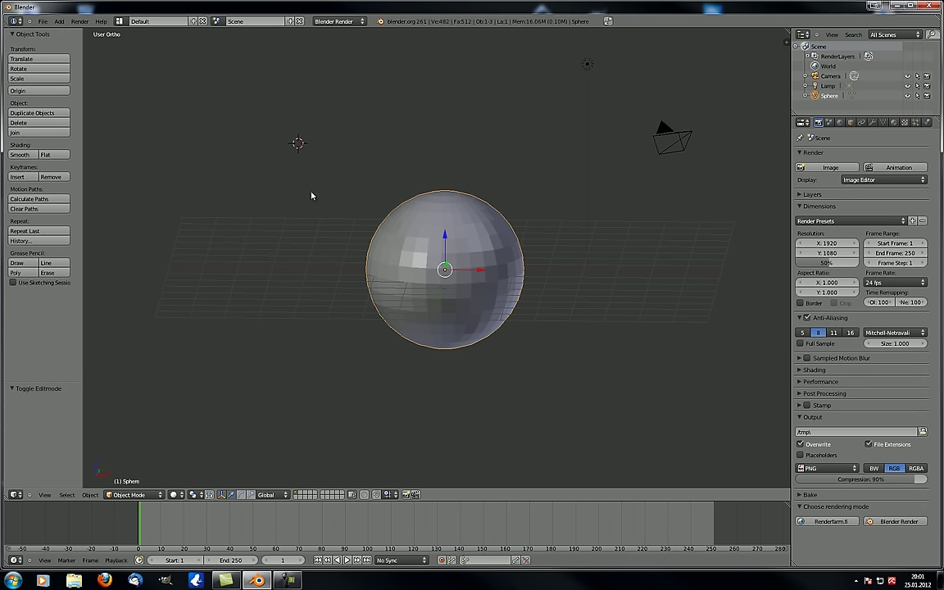
{"action": "left_click", "coordinate": [56, 88]}
{"action": "left_click", "coordinate": [37, 106]}
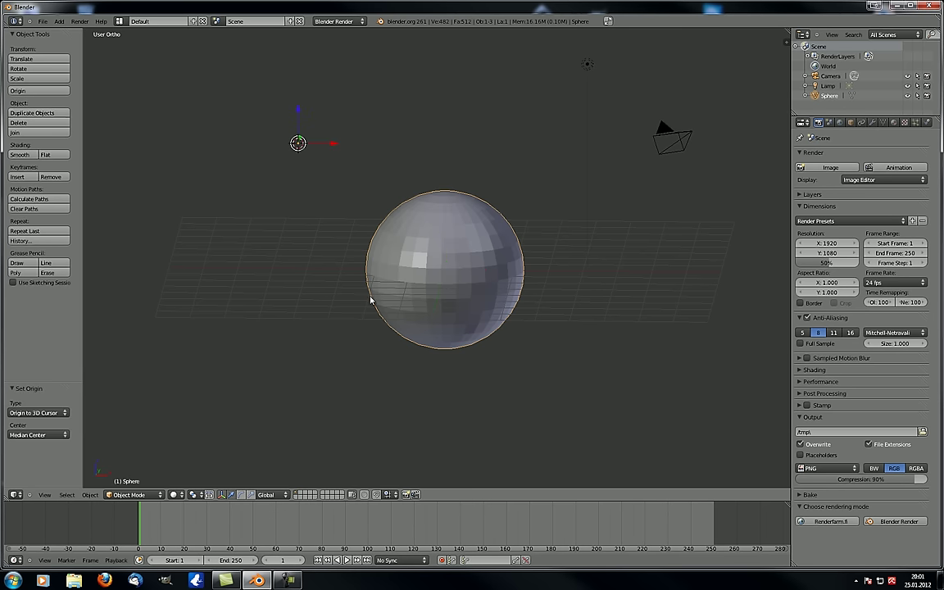
Step: Return the sphere to Edit Mode and reselect its whole mesh
{"action": "key", "text": "Tab"}
{"action": "middle_click_drag", "start_coordinate": [373, 299], "coordinate": [122, 453]}
{"action": "key", "text": "a"}
{"action": "key", "text": "a"}
Step: Preview Mirror on the mesh along the global X and Y axes, then apply it along global Z
{"action": "key", "text": "space"}
{"action": "type", "text": "mirr"}
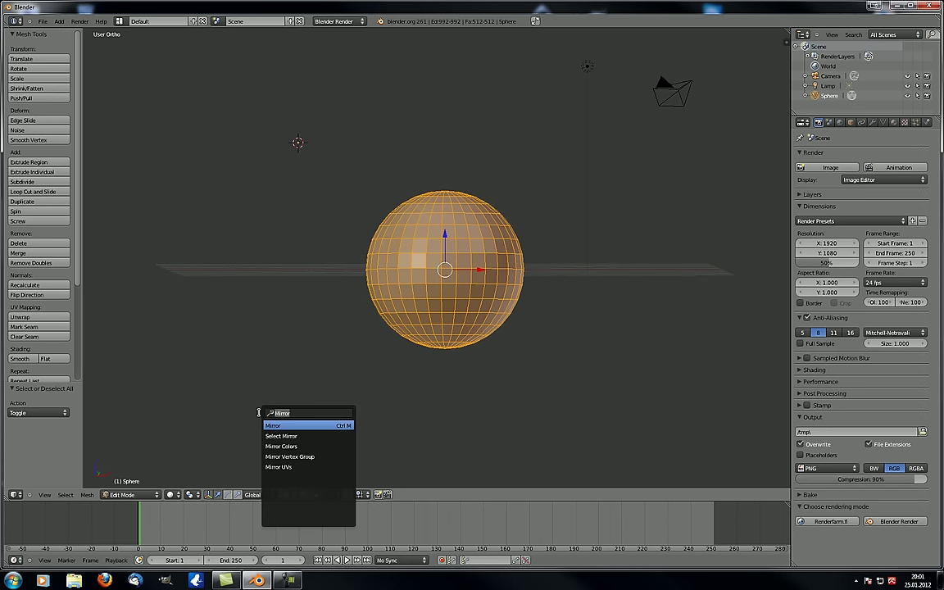
{"action": "type", "text": "or"}
{"action": "left_click", "coordinate": [270, 423]}
{"action": "key", "text": "x"}
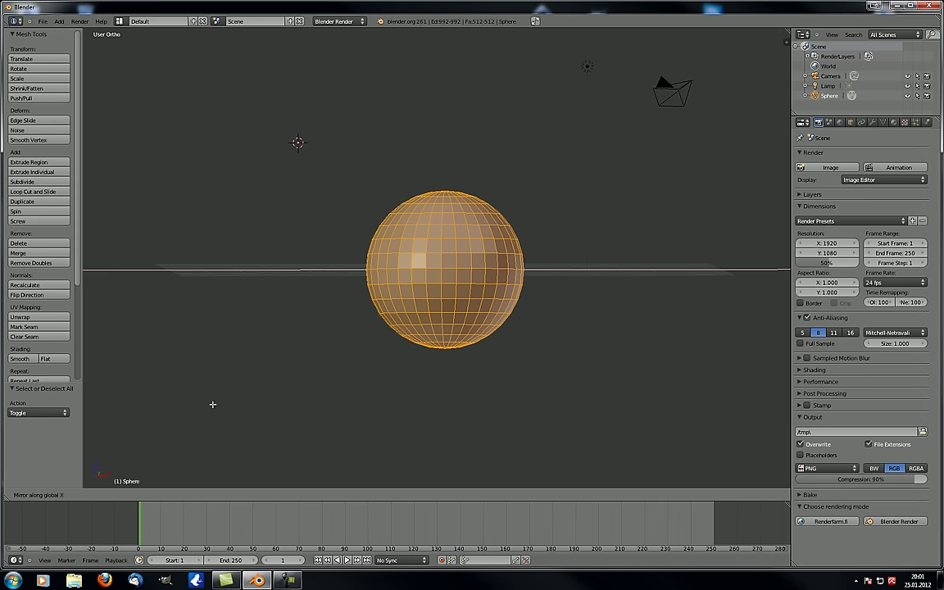
{"action": "key", "text": "y"}
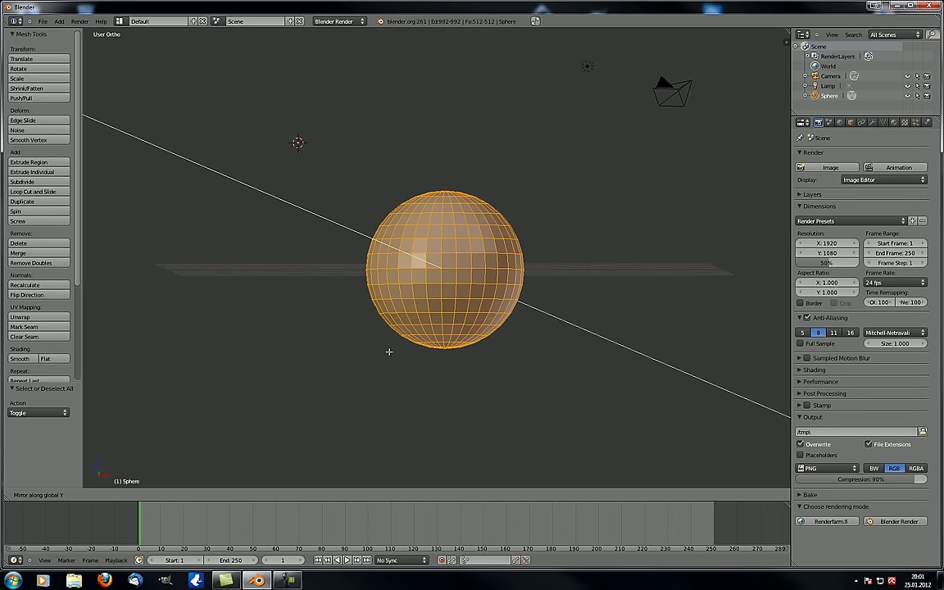
{"action": "key", "text": "z"}
{"action": "left_click", "coordinate": [304, 382]}
{"action": "scroll", "coordinate": [443, 365], "scroll_direction": "down", "scroll_amount": 5}
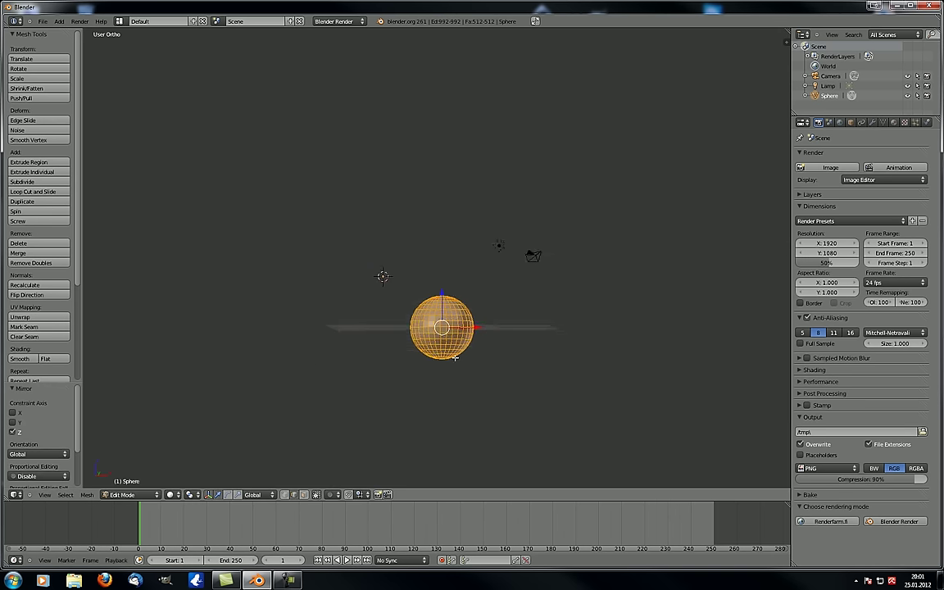
Step: Try to mirror the sphere's whole mesh along the Y axis
{"action": "middle_click_drag", "start_coordinate": [453, 355], "coordinate": [364, 369]}
{"action": "scroll", "coordinate": [369, 360], "scroll_direction": "up", "scroll_amount": 5}
{"action": "scroll", "coordinate": [369, 322], "scroll_direction": "down", "scroll_amount": 4}
{"action": "middle_click_drag", "start_coordinate": [420, 338], "coordinate": [375, 343]}
{"action": "key", "text": "space"}
{"action": "type", "text": "mirror"}
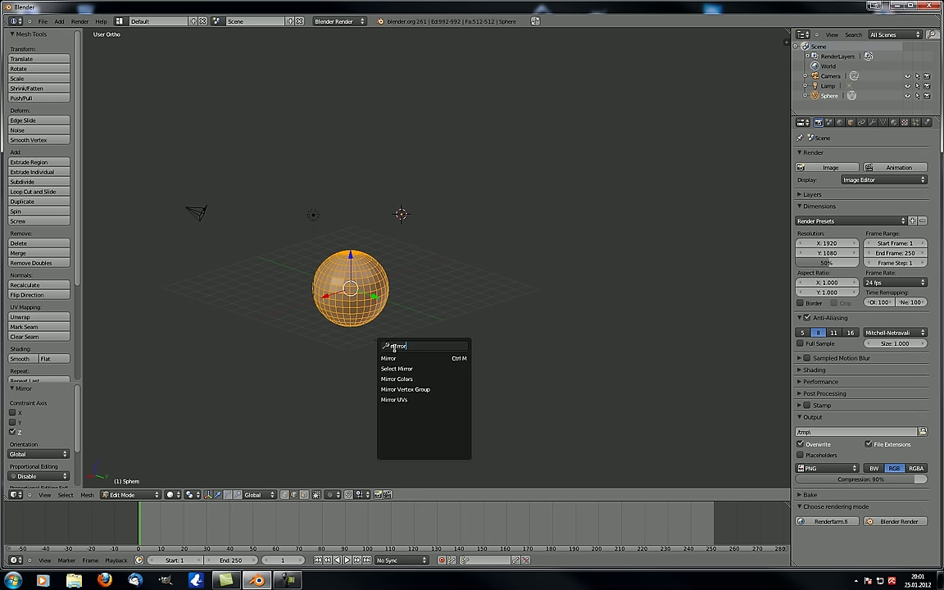
{"action": "left_click", "coordinate": [403, 357]}
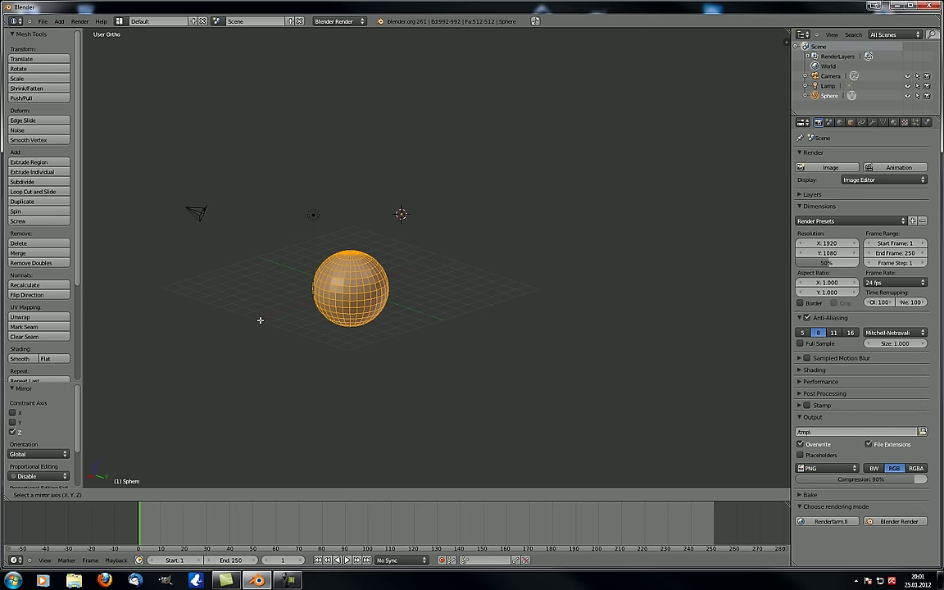
{"action": "key", "text": "y"}
{"action": "left_click", "coordinate": [466, 258]}
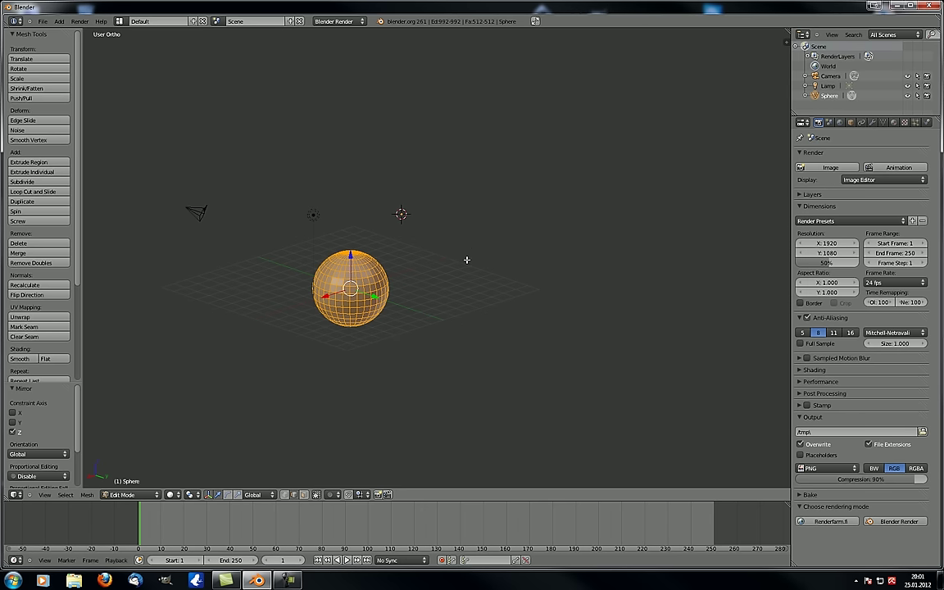
Step: Keep the sphere's whole mesh selected and set the pivot point to the 3D cursor
{"action": "key", "text": "a"}
{"action": "scroll", "coordinate": [328, 299], "scroll_direction": "up", "scroll_amount": 4}
{"action": "middle_click_drag", "start_coordinate": [409, 312], "coordinate": [357, 276]}
{"action": "key", "text": "a"}
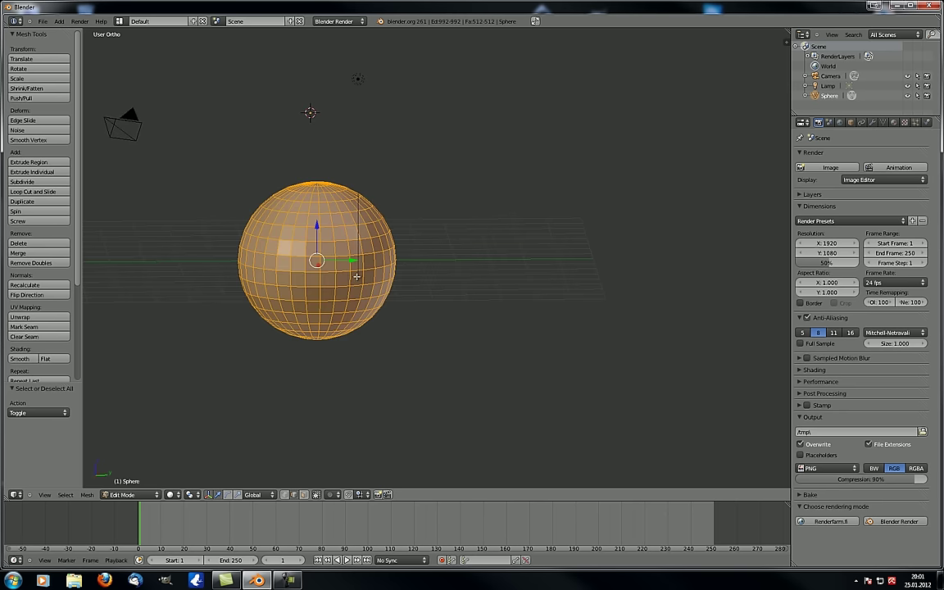
{"action": "left_click", "coordinate": [190, 494]}
{"action": "left_click", "coordinate": [190, 494]}
{"action": "left_click", "coordinate": [202, 479]}
Step: Preview Mirror on the whole mesh along the global X, Y and Z axes about the 3D cursor, then cancel it
{"action": "scroll", "coordinate": [257, 353], "scroll_direction": "down", "scroll_amount": 2}
{"action": "middle_click_drag", "start_coordinate": [254, 324], "coordinate": [99, 335]}
{"action": "key", "text": "space"}
{"action": "type", "text": "mirror"}
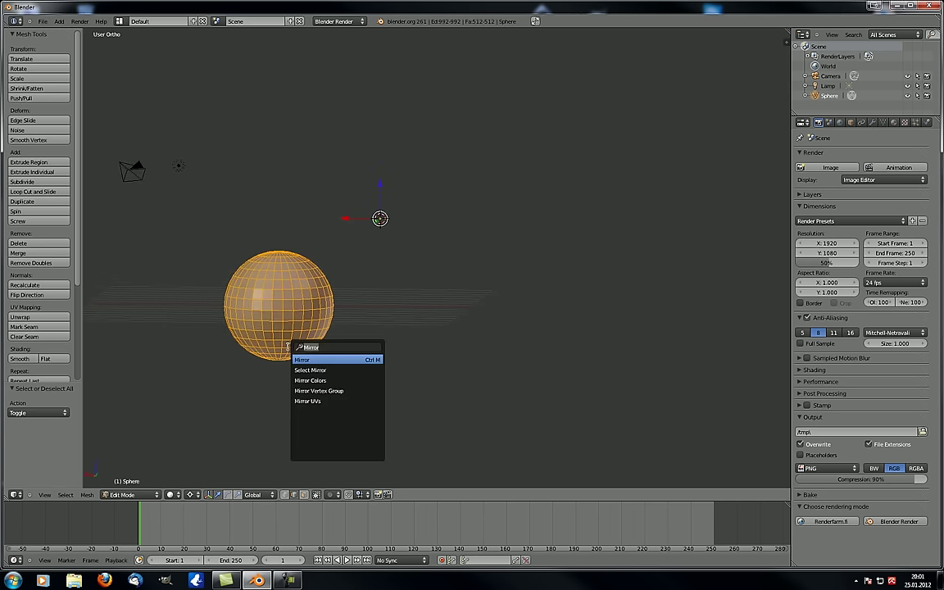
{"action": "left_click", "coordinate": [310, 360]}
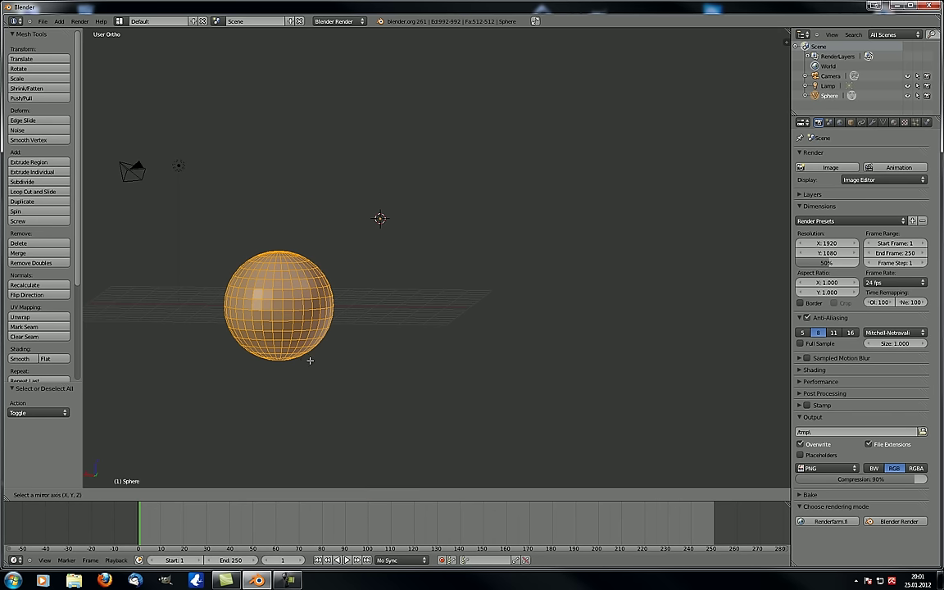
{"action": "key", "text": "x"}
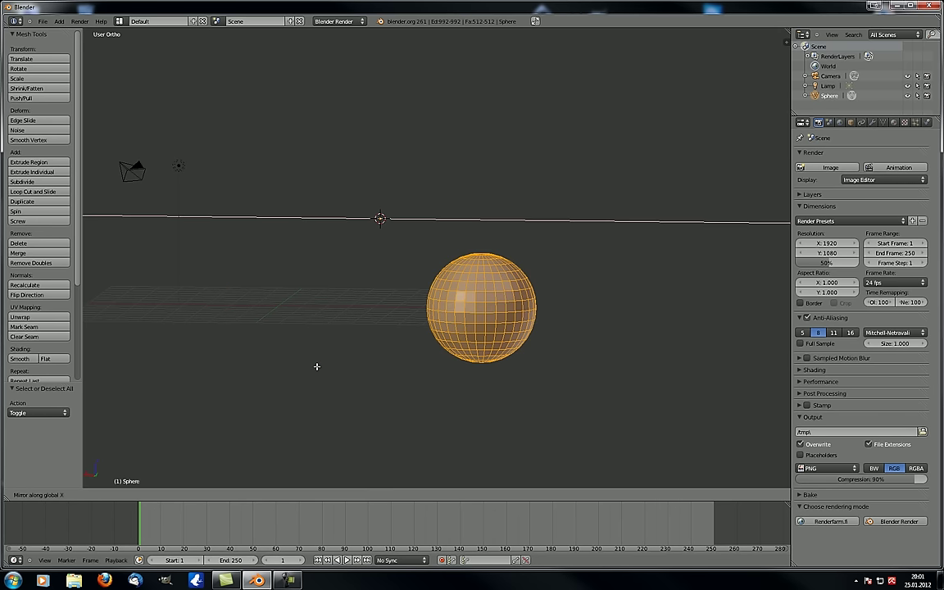
{"action": "key", "text": "y"}
{"action": "key", "text": "z"}
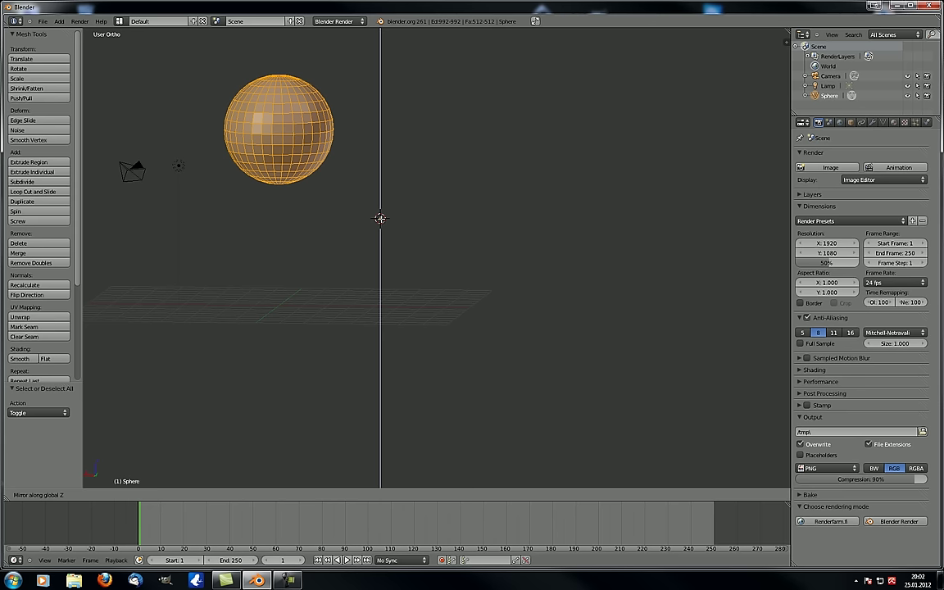
{"action": "left_click", "coordinate": [379, 291]}
Step: Switch the sphere to Object Mode
{"action": "middle_click_drag", "start_coordinate": [349, 307], "coordinate": [398, 291]}
{"action": "scroll", "coordinate": [268, 326], "scroll_direction": "up", "scroll_amount": 2}
{"action": "scroll", "coordinate": [336, 329], "scroll_direction": "down", "scroll_amount": 1}
{"action": "scroll", "coordinate": [320, 299], "scroll_direction": "down", "scroll_amount": 1}
{"action": "mouse_move", "coordinate": [319, 299]}
{"action": "middle_mouse_down"}
{"action": "mouse_move", "coordinate": [348, 295]}
{"action": "mouse_move", "coordinate": [335, 292]}
{"action": "mouse_move", "coordinate": [332, 318]}
{"action": "mouse_move", "coordinate": [375, 327]}
{"action": "mouse_move", "coordinate": [325, 281]}
{"action": "middle_mouse_up"}
{"action": "key", "text": "Tab"}
{"action": "mouse_move", "coordinate": [327, 346]}
{"action": "middle_mouse_down"}
{"action": "mouse_move", "coordinate": [346, 331]}
{"action": "mouse_move", "coordinate": [332, 330]}
{"action": "middle_mouse_up"}
{"action": "key", "text": "space"}
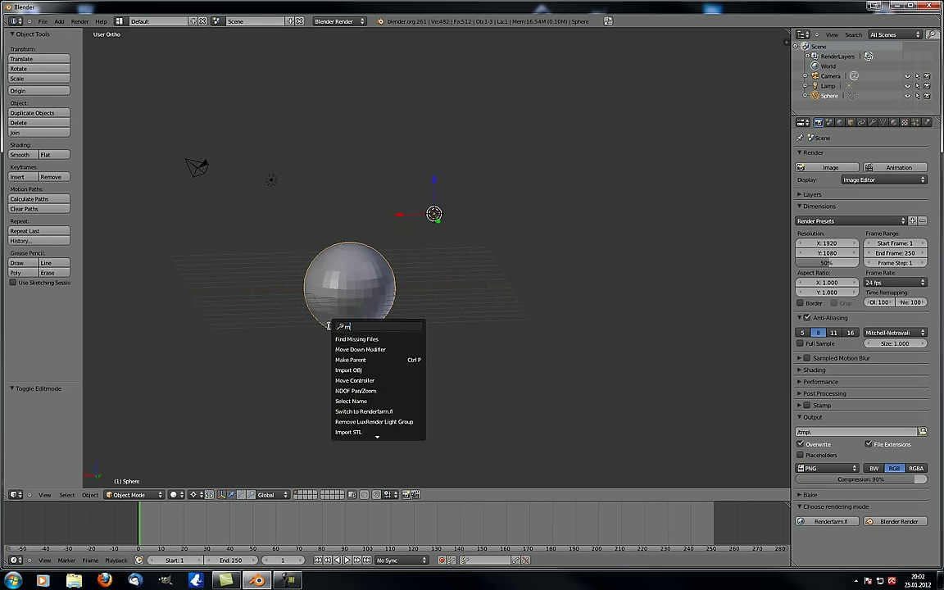
{"action": "type", "text": "mirrorp"}
{"action": "key", "text": "BackSpace"}
{"action": "key", "text": "BackSpace"}
{"action": "key", "text": "BackSpace"}
{"action": "key", "text": "BackSpace"}
{"action": "key", "text": "BackSpace"}
{"action": "key", "text": "BackSpace"}
{"action": "key", "text": "BackSpace"}
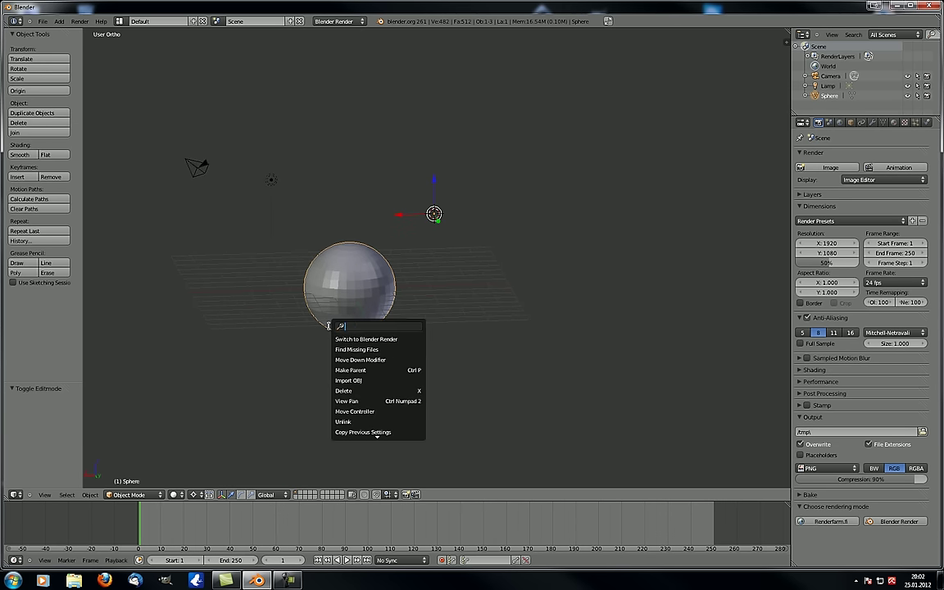
{"action": "key", "text": "Escape"}
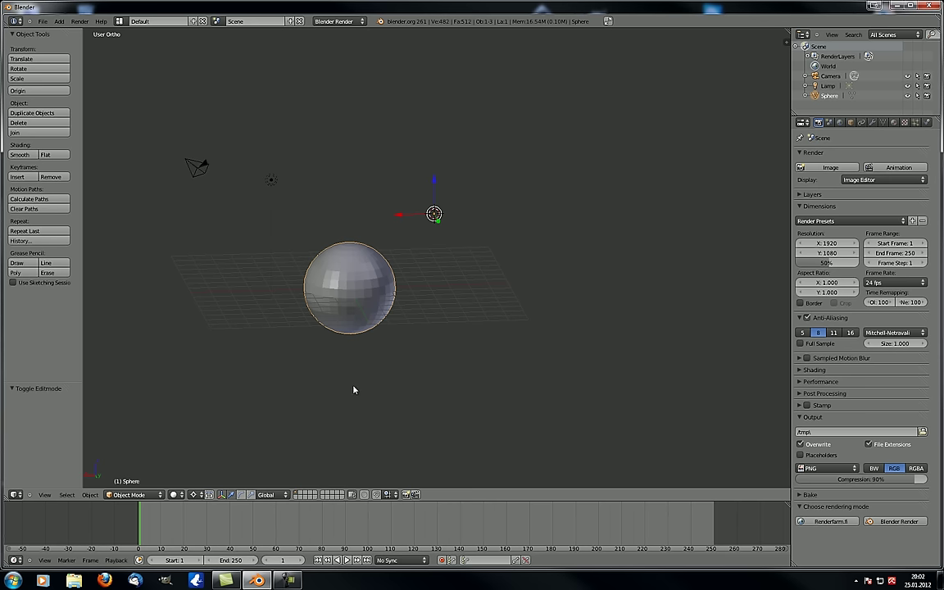
Step: Preview Mirror on the sphere object along the global X, Y and Z axes in Object Mode, then cancel it
{"action": "middle_click_drag", "start_coordinate": [352, 342], "coordinate": [391, 326]}
{"action": "key", "text": "space"}
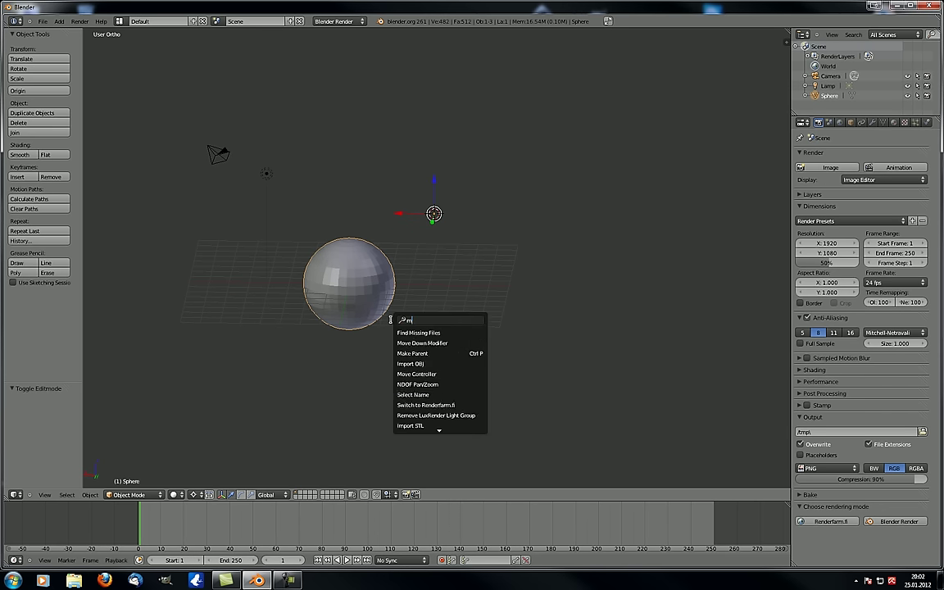
{"action": "type", "text": "mirror"}
{"action": "left_click", "coordinate": [409, 332]}
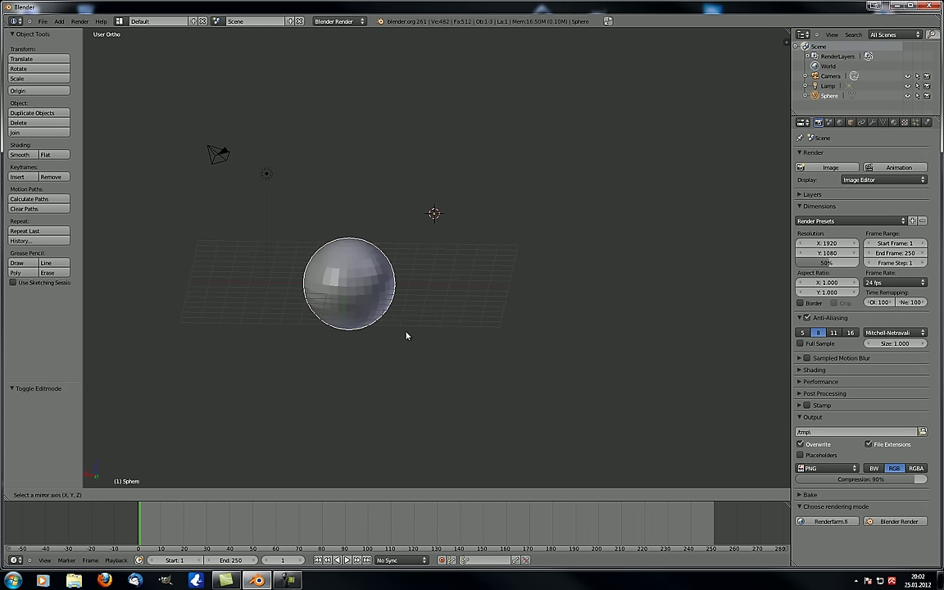
{"action": "key", "text": "x"}
{"action": "key", "text": "y"}
{"action": "key", "text": "z"}
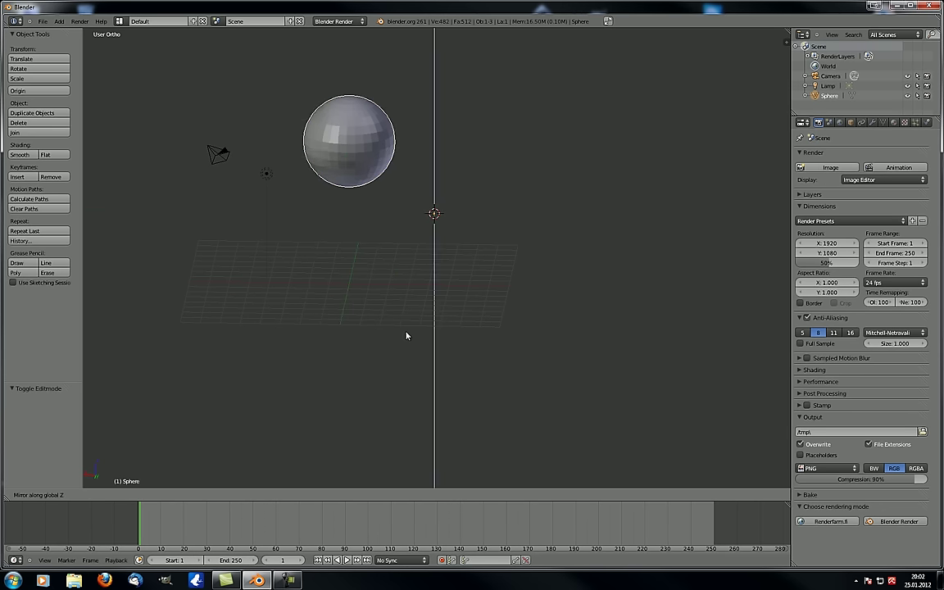
{"action": "key", "text": "Escape"}
Step: Return the sphere to Edit Mode and deselect its whole mesh
{"action": "key", "text": "Tab"}
{"action": "scroll", "coordinate": [362, 321], "scroll_direction": "up", "scroll_amount": 2}
{"action": "mouse_move", "coordinate": [322, 316]}
{"action": "middle_mouse_down"}
{"action": "mouse_move", "coordinate": [363, 321]}
{"action": "mouse_move", "coordinate": [326, 324]}
{"action": "middle_mouse_up"}
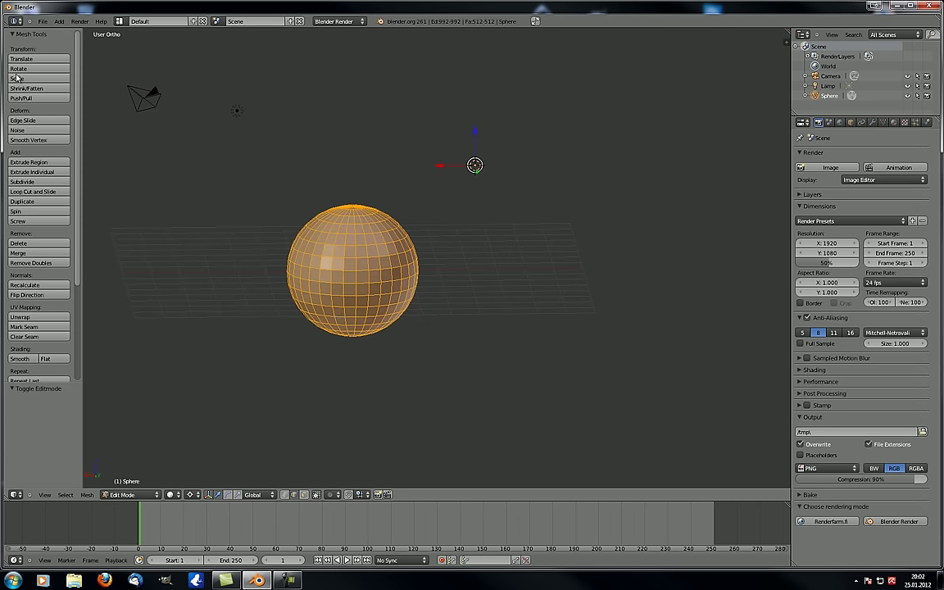
{"action": "key", "text": "a"}
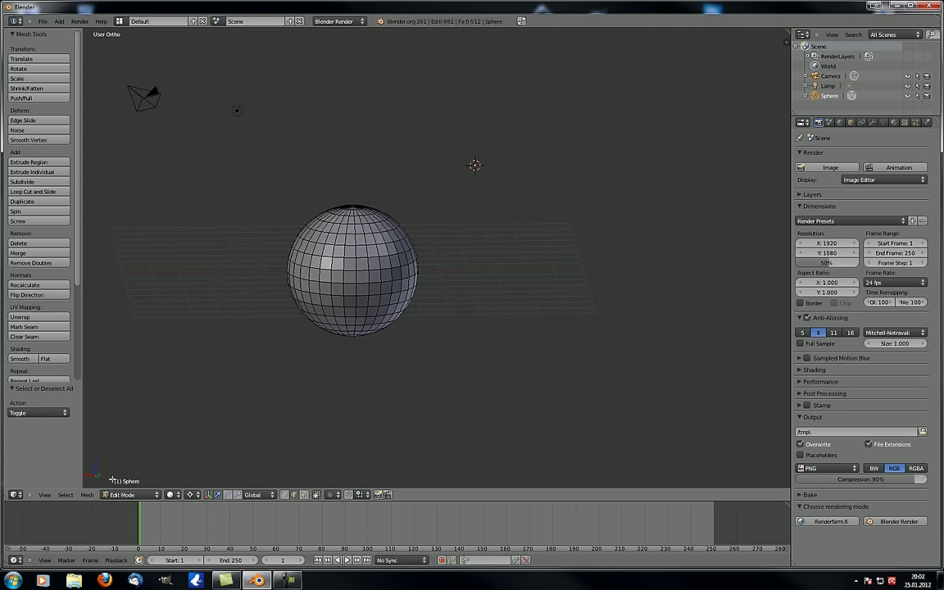
{"action": "left_click", "coordinate": [67, 494]}
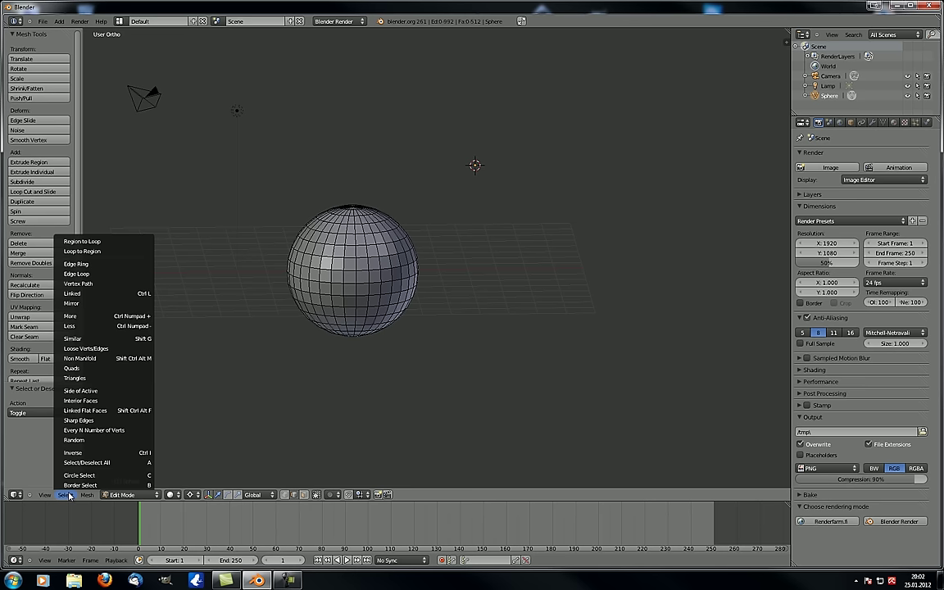
{"action": "left_click", "coordinate": [92, 497]}
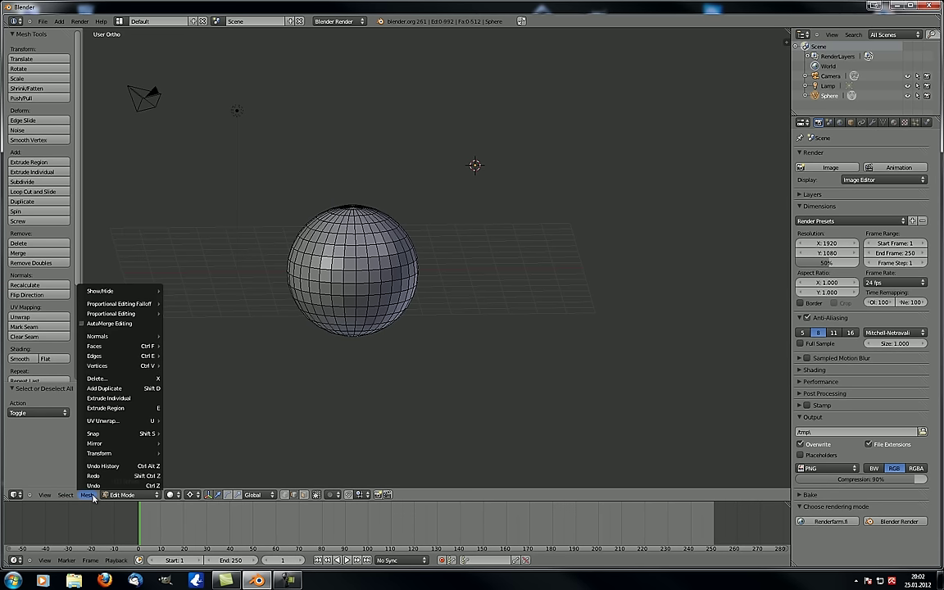
Step: Set the sphere's origin to its geometry in Object Mode, then return to Edit Mode
{"action": "key", "text": "Tab"}
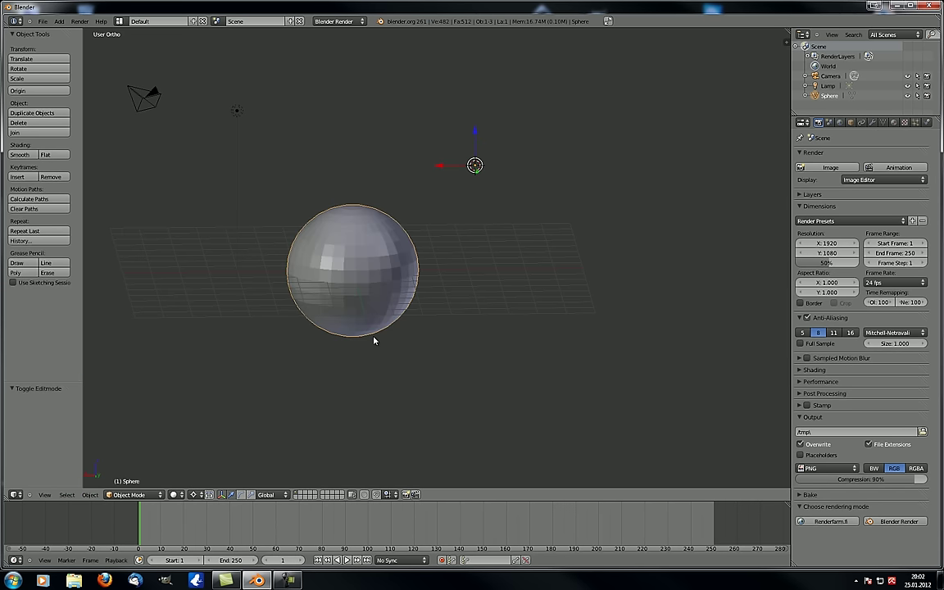
{"action": "left_click", "coordinate": [28, 92]}
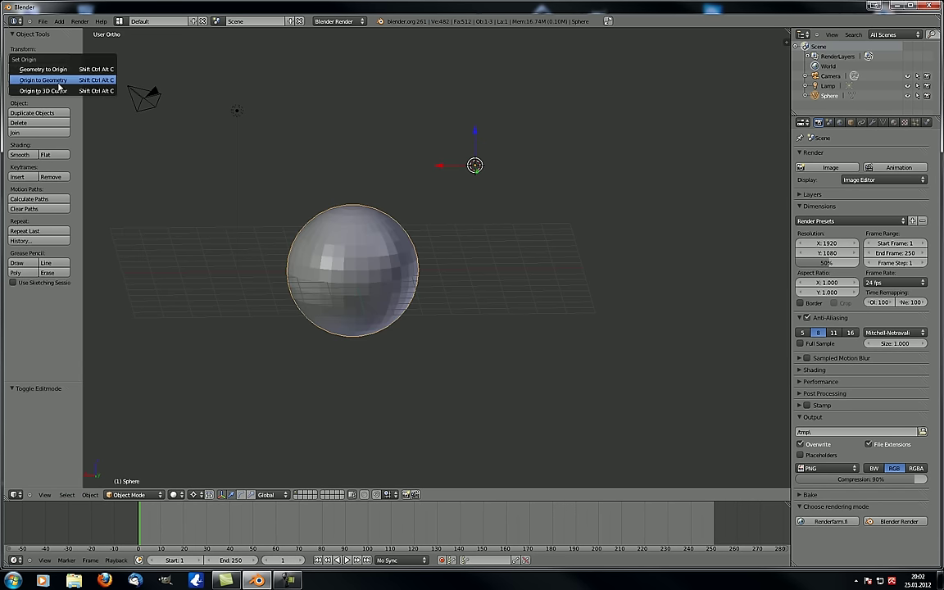
{"action": "left_click", "coordinate": [58, 80]}
{"action": "key", "text": "Tab"}
{"action": "middle_click_drag", "start_coordinate": [378, 300], "coordinate": [326, 322]}
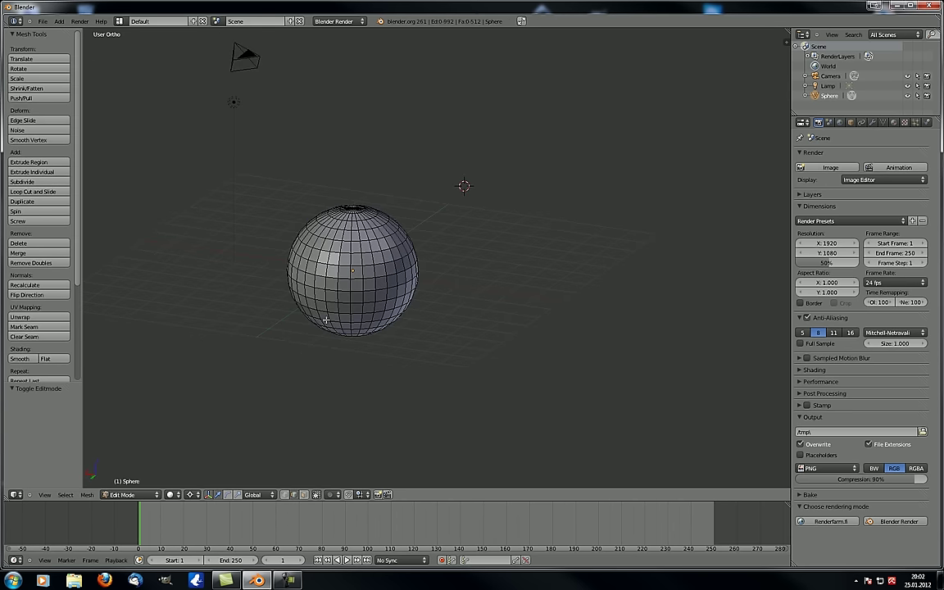
Step: Examine the available mesh editing commands, especially the vertex commands such as Merge, Rip and Split
{"action": "left_click", "coordinate": [87, 495]}
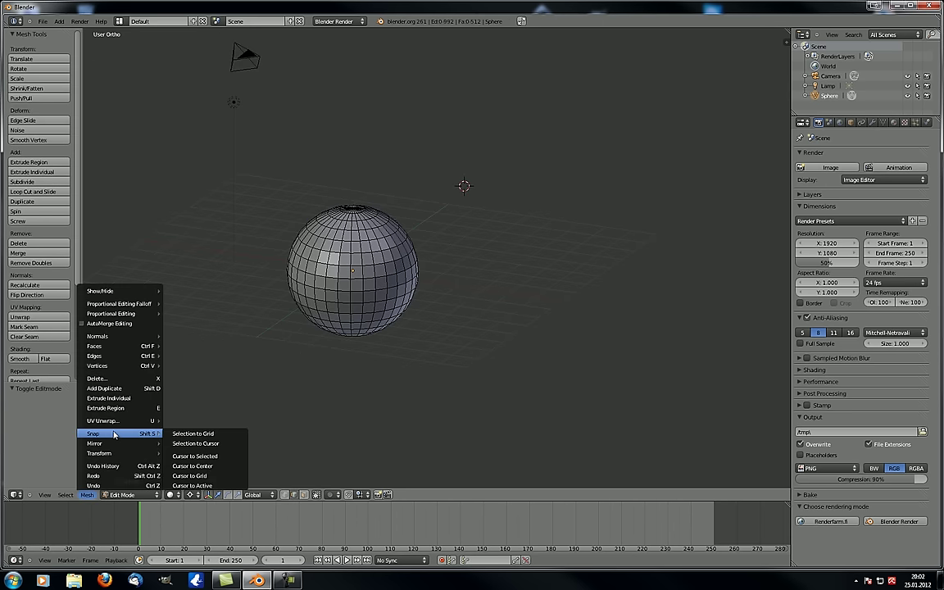
{"action": "mouse_move", "coordinate": [114, 424]}
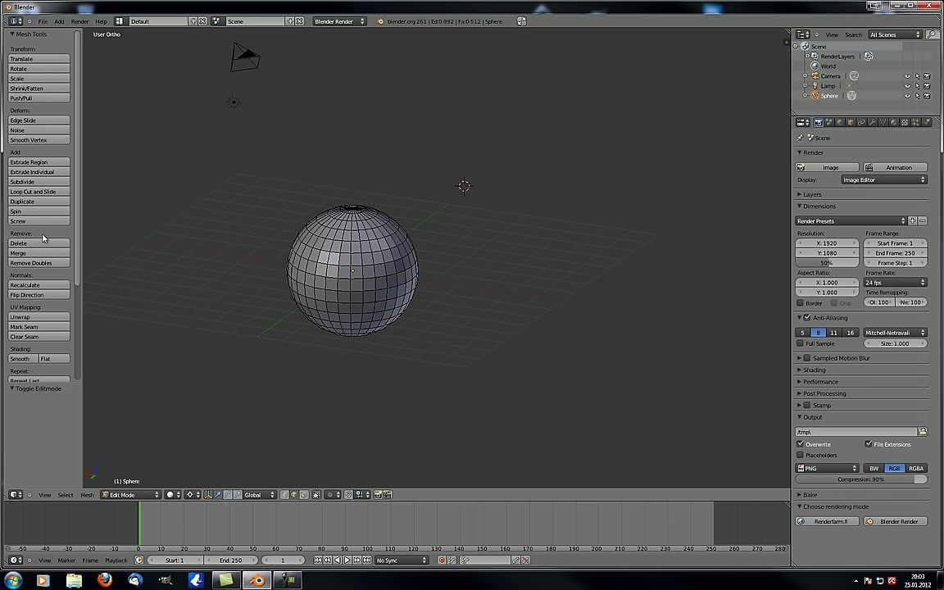
{"action": "left_click", "coordinate": [87, 495]}
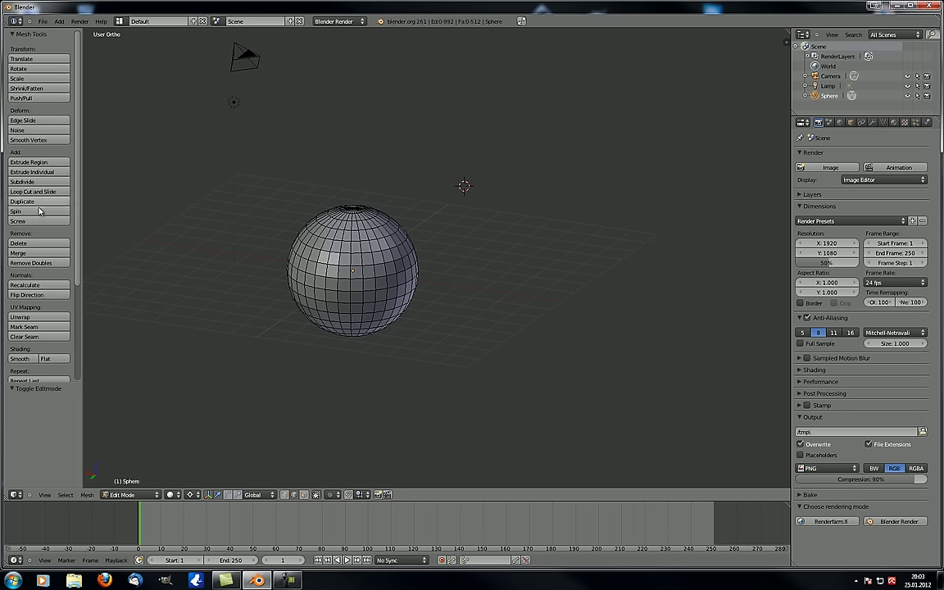
{"action": "middle_click_drag", "start_coordinate": [310, 427], "coordinate": [353, 322]}
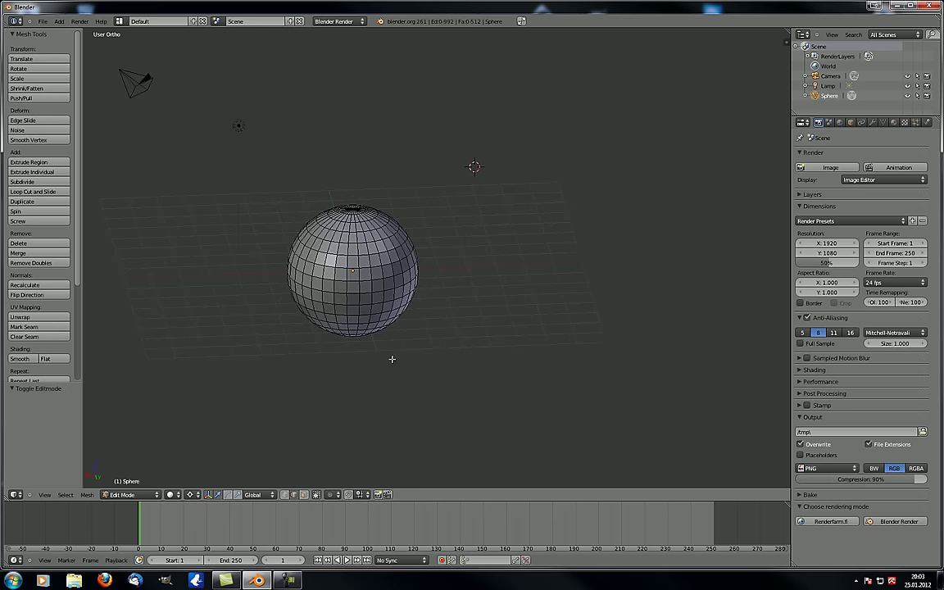
{"action": "left_click", "coordinate": [87, 495]}
{"action": "mouse_move", "coordinate": [127, 366]}
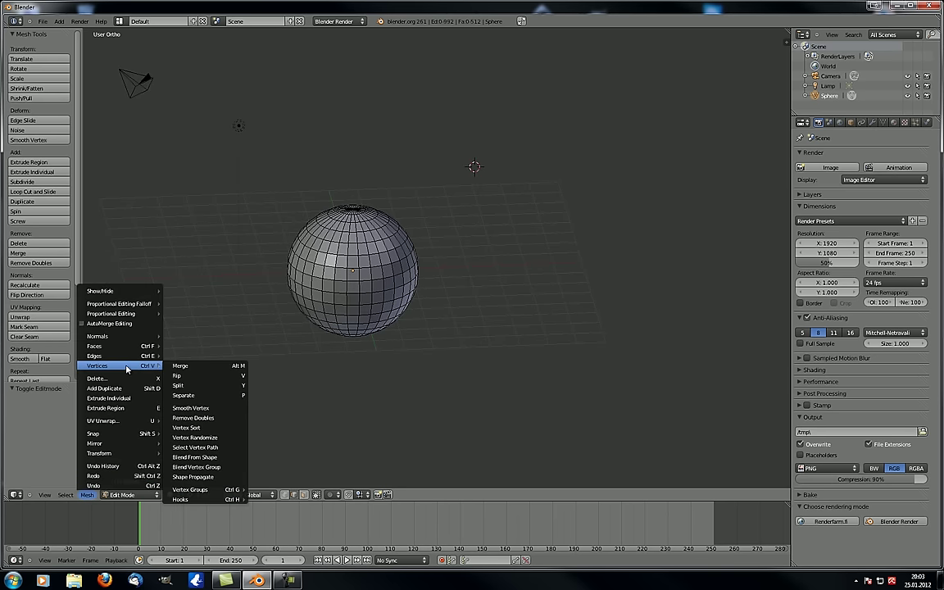
{"action": "mouse_move", "coordinate": [129, 347]}
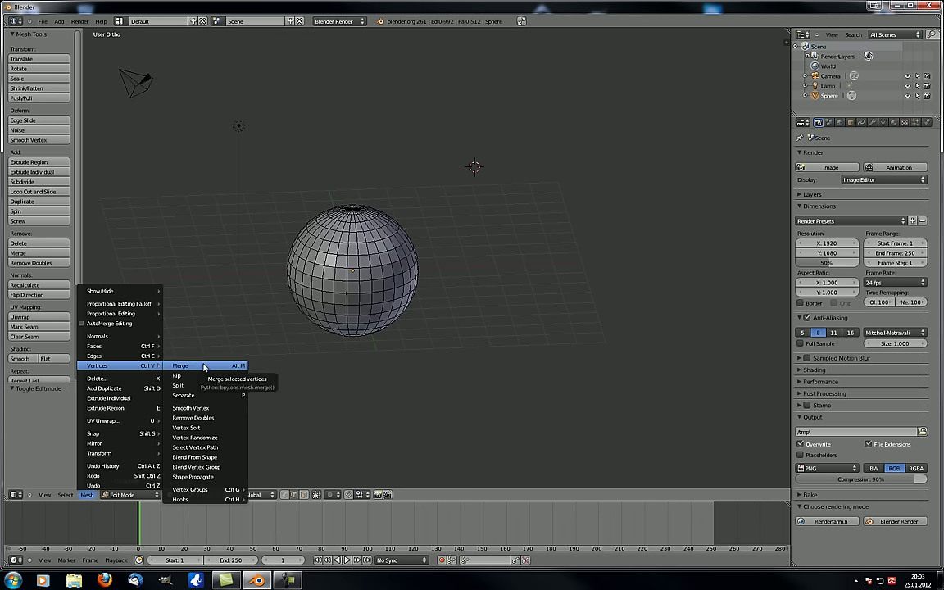
Step: Select three consecutive vertical edges in the middle of the sphere's front side
{"action": "scroll", "coordinate": [395, 307], "scroll_direction": "up", "scroll_amount": 5}
{"action": "middle_click_drag", "start_coordinate": [361, 332], "coordinate": [356, 302]}
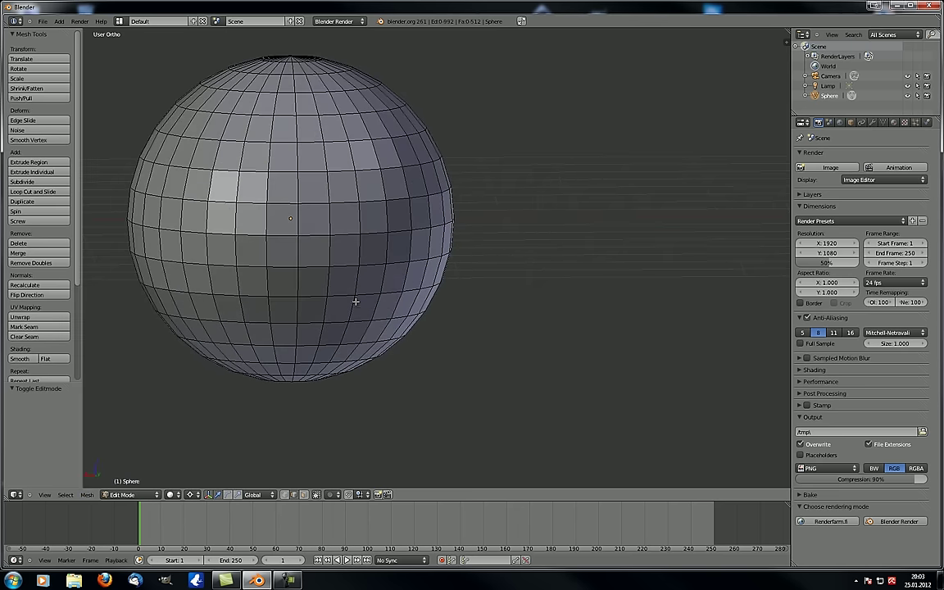
{"action": "right_click", "coordinate": [295, 220]}
{"action": "right_click", "coordinate": [294, 190], "text": "shift"}
{"action": "scroll", "coordinate": [296, 198], "scroll_direction": "up", "scroll_amount": 4}
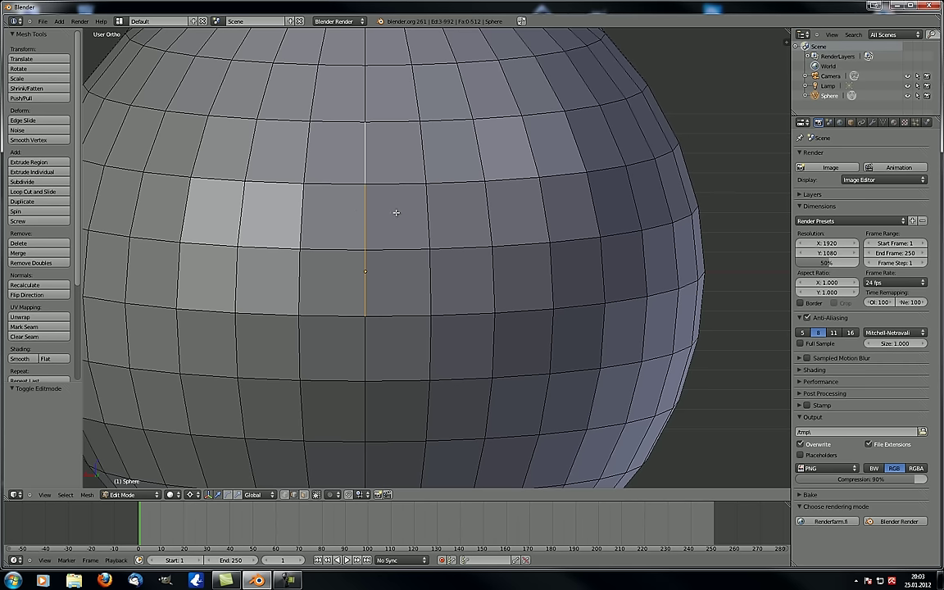
Step: Rip the three selected edges without displacing them, then undo the rip
{"action": "key", "text": "v"}
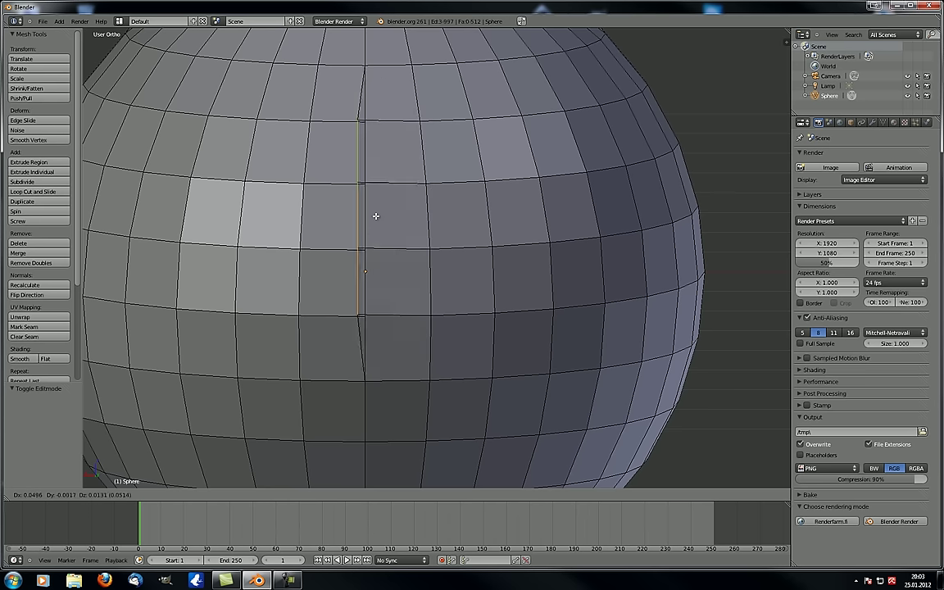
{"action": "right_click", "coordinate": [393, 217]}
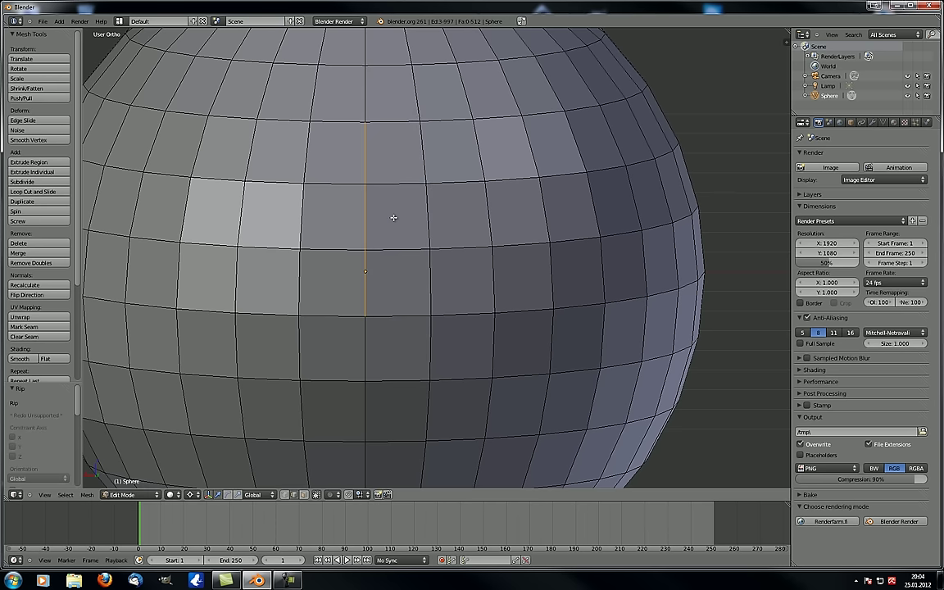
{"action": "key", "text": "ctrl+z"}
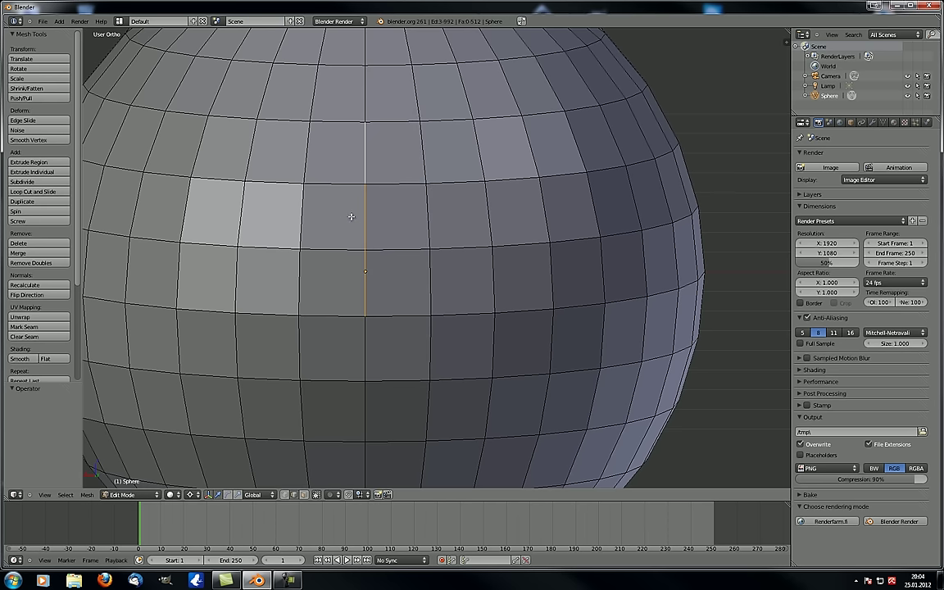
Step: Rip the three selected edges open sideways by about 0.2 units, then undo the rip
{"action": "key", "text": "v"}
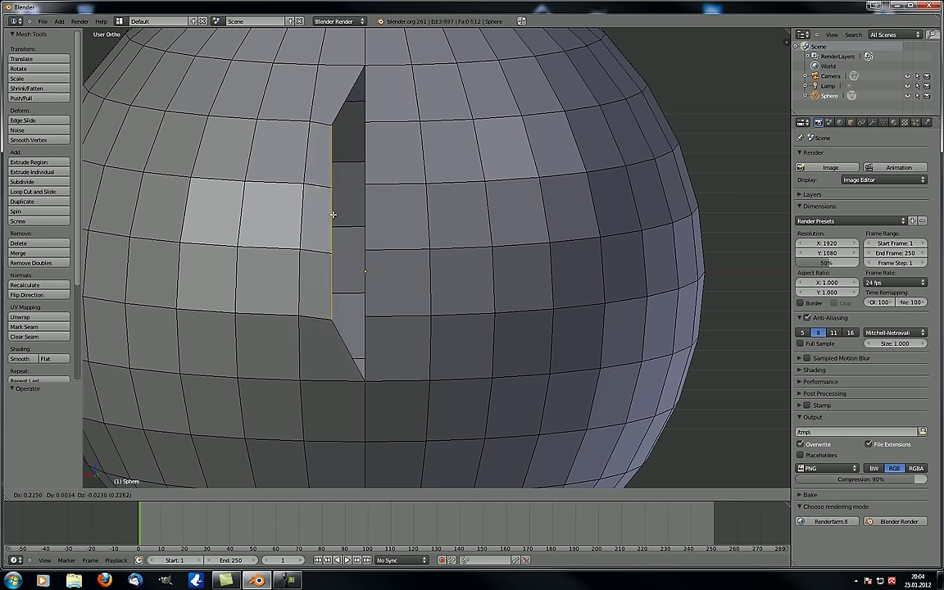
{"action": "left_click", "coordinate": [337, 213]}
{"action": "middle_click_drag", "start_coordinate": [337, 213], "coordinate": [362, 228]}
{"action": "key", "text": "ctrl+z"}
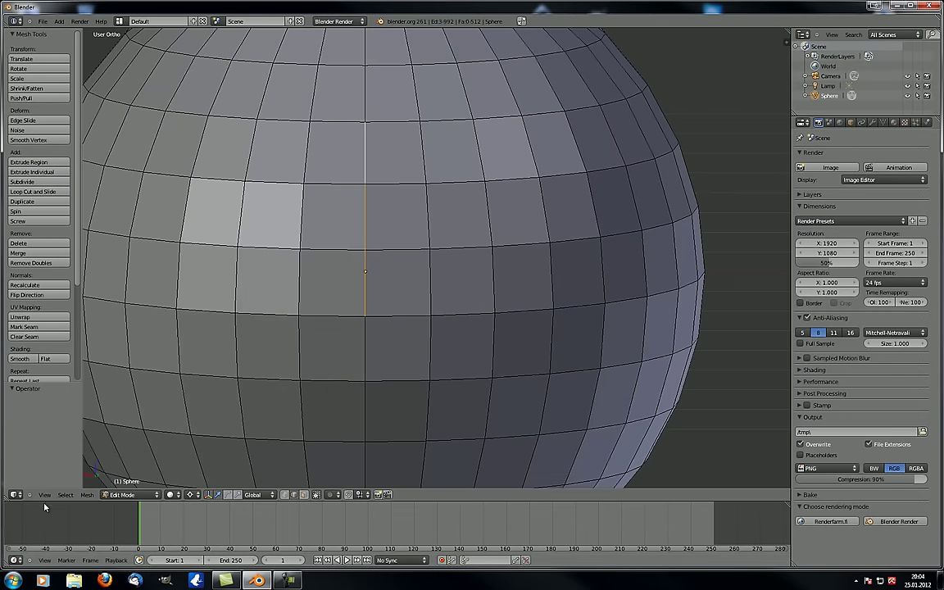
Step: Apply Split to the three selected edges to detach a copy from the sphere's mesh
{"action": "middle_click_drag", "start_coordinate": [330, 262], "coordinate": [228, 397]}
{"action": "left_click", "coordinate": [87, 494]}
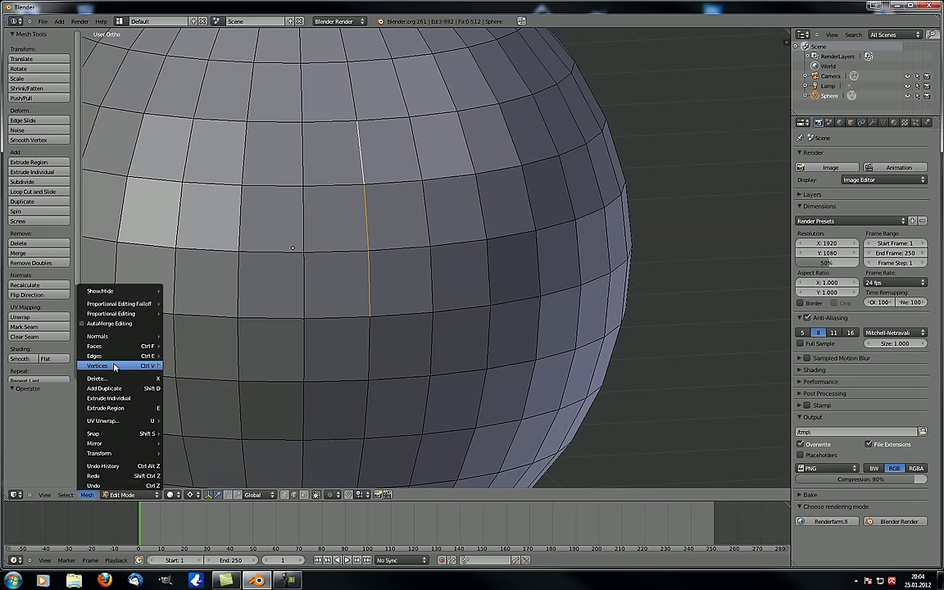
{"action": "left_click", "coordinate": [193, 389]}
Step: Select the split-off chain of three edges and move it off the sphere by about X -1.6, Y 0.56, Z 0.39
{"action": "middle_click_drag", "start_coordinate": [434, 255], "coordinate": [386, 242]}
{"action": "right_click", "coordinate": [433, 210]}
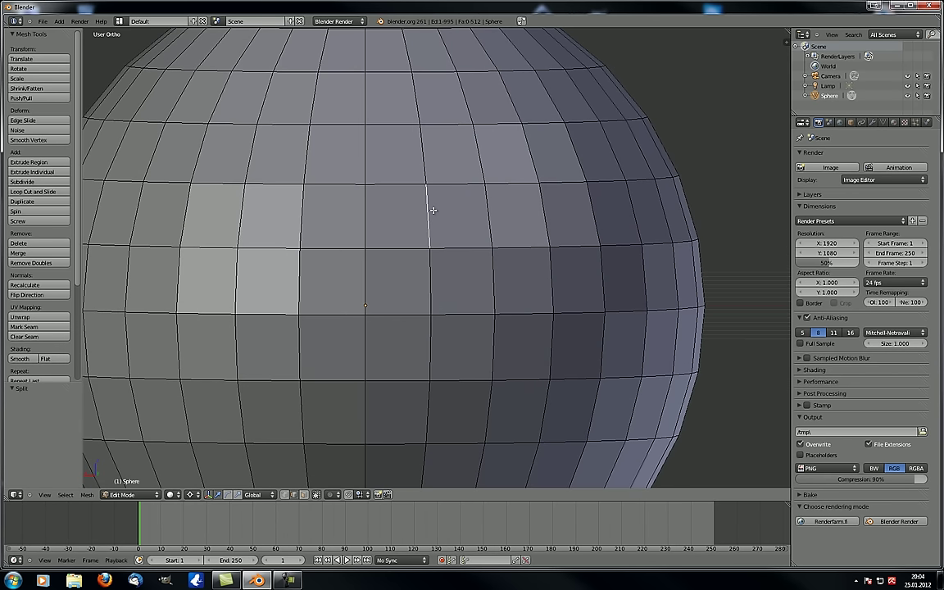
{"action": "middle_click_drag", "start_coordinate": [305, 262], "coordinate": [364, 223]}
{"action": "right_click", "coordinate": [372, 216], "text": "alt"}
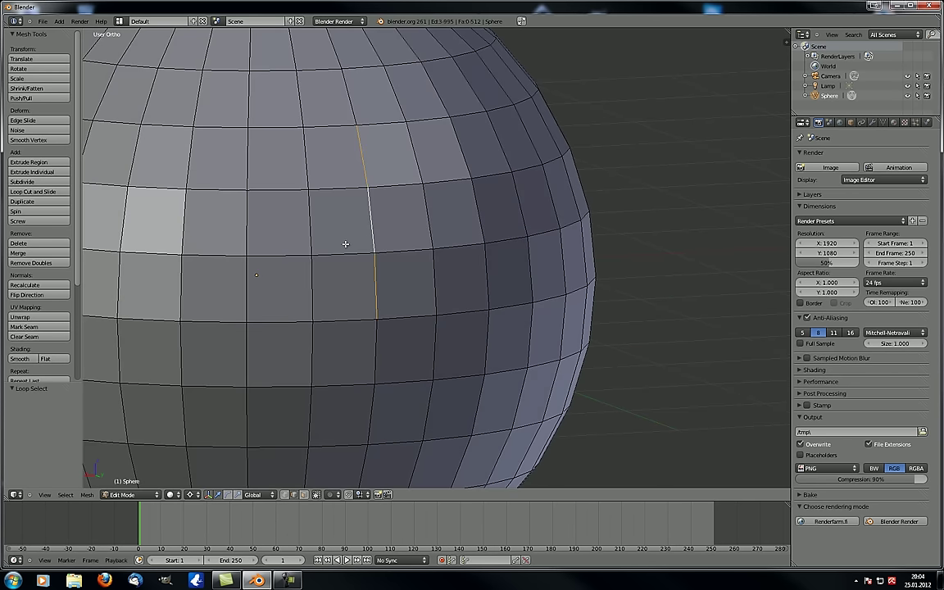
{"action": "key", "text": "g"}
{"action": "left_click", "coordinate": [600, 185]}
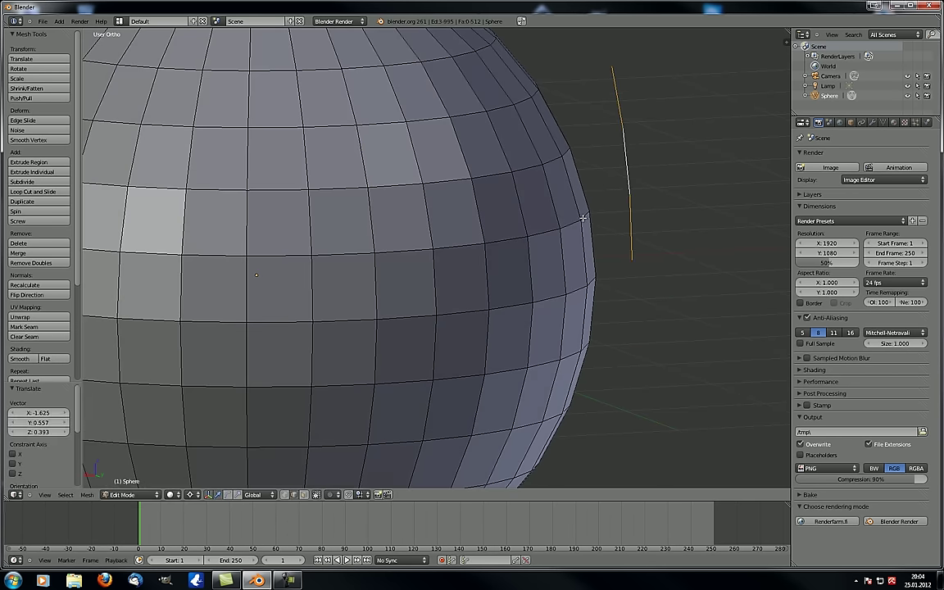
Step: Select a vertical strip of three adjacent faces on the sphere's front, completing the selection in vertex select mode
{"action": "mouse_move", "coordinate": [583, 218]}
{"action": "middle_mouse_down"}
{"action": "mouse_move", "coordinate": [467, 211]}
{"action": "mouse_move", "coordinate": [575, 232]}
{"action": "middle_mouse_up"}
{"action": "scroll", "coordinate": [469, 238], "scroll_direction": "down", "scroll_amount": 2}
{"action": "right_click", "coordinate": [427, 275]}
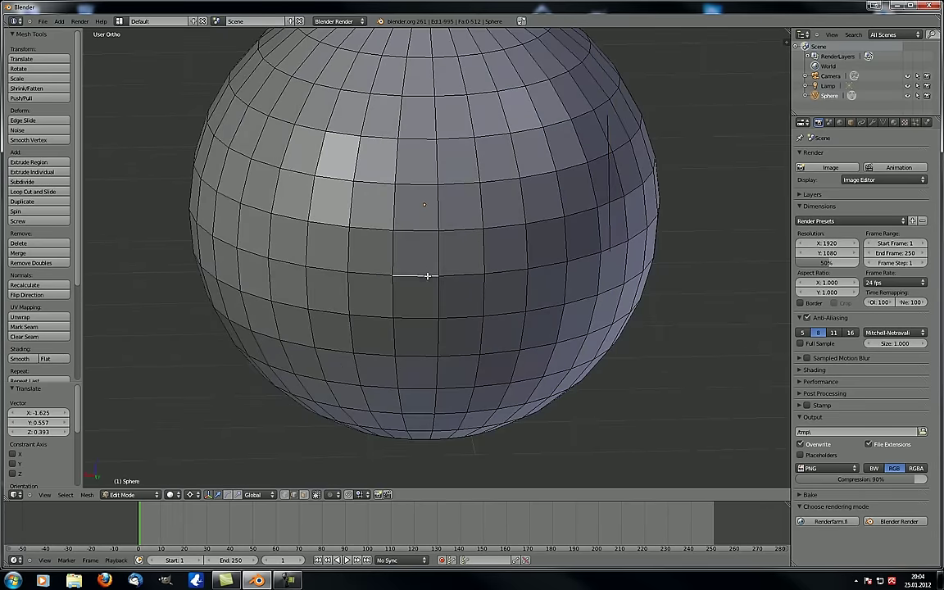
{"action": "right_click", "coordinate": [409, 230], "text": "shift"}
{"action": "right_click", "coordinate": [407, 187], "text": "shift"}
{"action": "right_click", "coordinate": [402, 160], "text": "shift"}
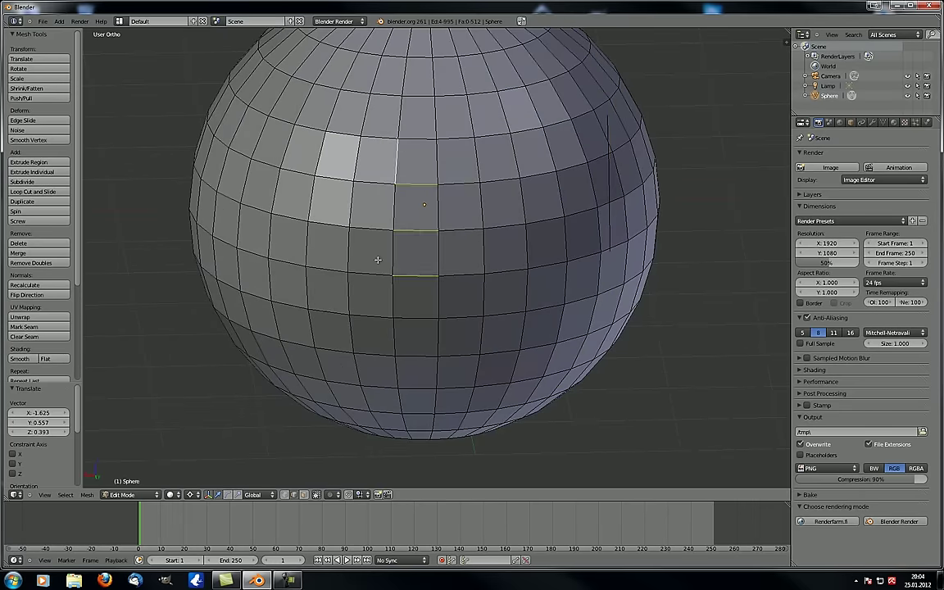
{"action": "left_click", "coordinate": [285, 494]}
{"action": "right_click", "coordinate": [434, 141], "text": "shift"}
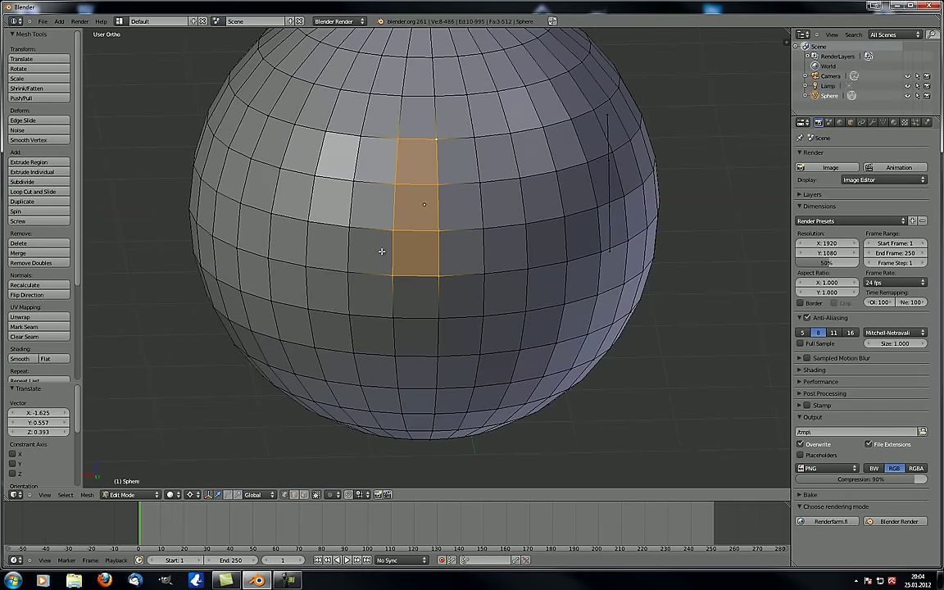
Step: Split the selected three-face strip from the sphere and move it off the surface by about X -0.32, Y 0.50, Z 0.11
{"action": "middle_click_drag", "start_coordinate": [381, 251], "coordinate": [448, 253]}
{"action": "middle_click_drag", "start_coordinate": [388, 271], "coordinate": [360, 263]}
{"action": "key", "text": "y"}
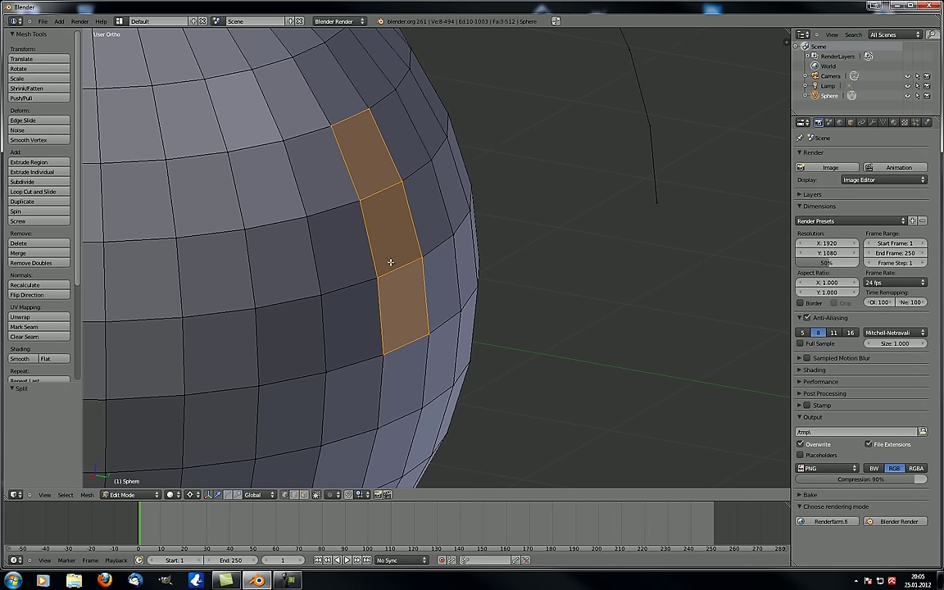
{"action": "key", "text": "g"}
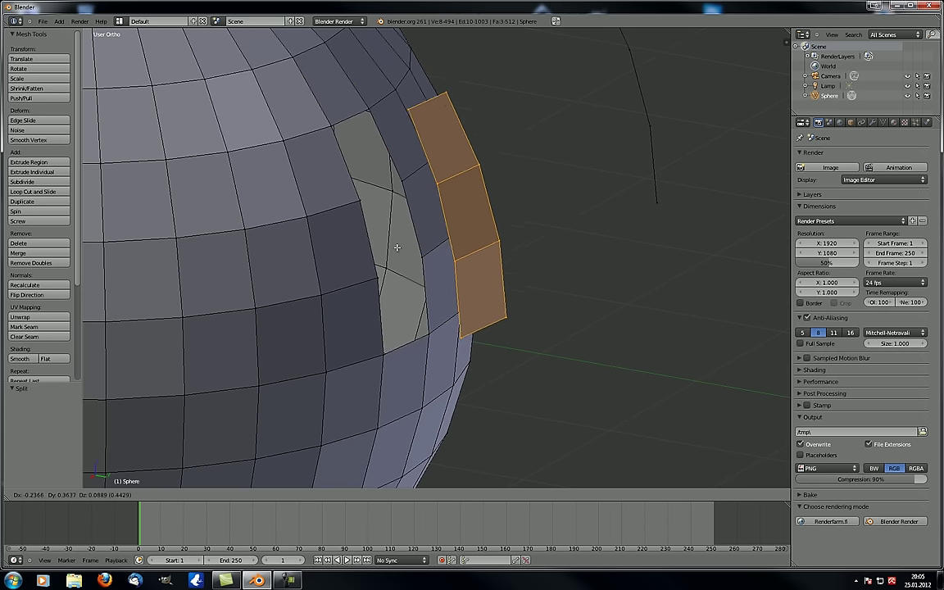
{"action": "left_click", "coordinate": [426, 281]}
{"action": "middle_click_drag", "start_coordinate": [426, 281], "coordinate": [430, 304]}
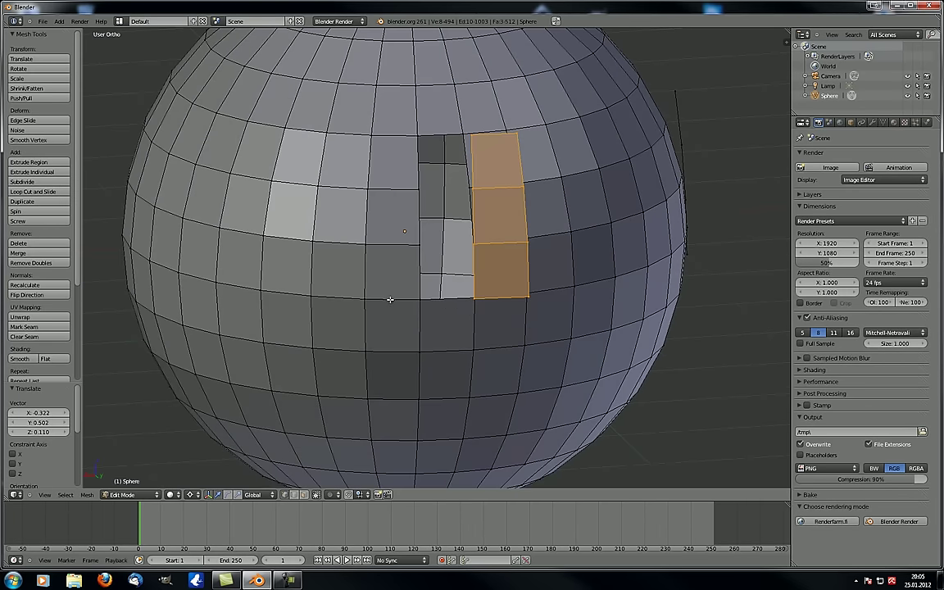
{"action": "middle_click_drag", "start_coordinate": [390, 300], "coordinate": [486, 281]}
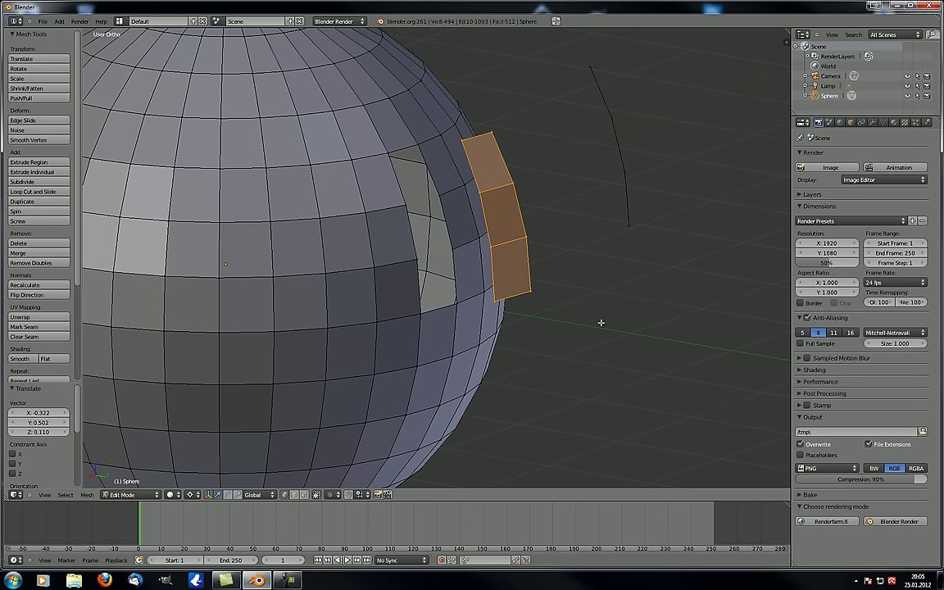
{"action": "middle_click_drag", "start_coordinate": [574, 315], "coordinate": [538, 314]}
{"action": "scroll", "coordinate": [537, 315], "scroll_direction": "down", "scroll_amount": 2}
{"action": "middle_click_drag", "start_coordinate": [392, 371], "coordinate": [385, 369]}
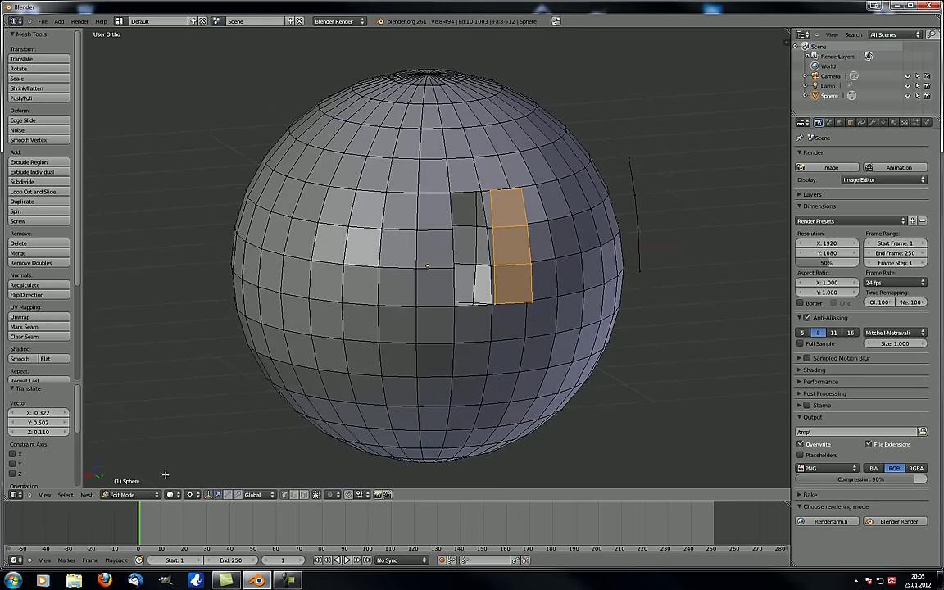
Step: Separate the selected face strip into its own object, using the Selection option
{"action": "left_click", "coordinate": [86, 495]}
{"action": "mouse_move", "coordinate": [120, 366]}
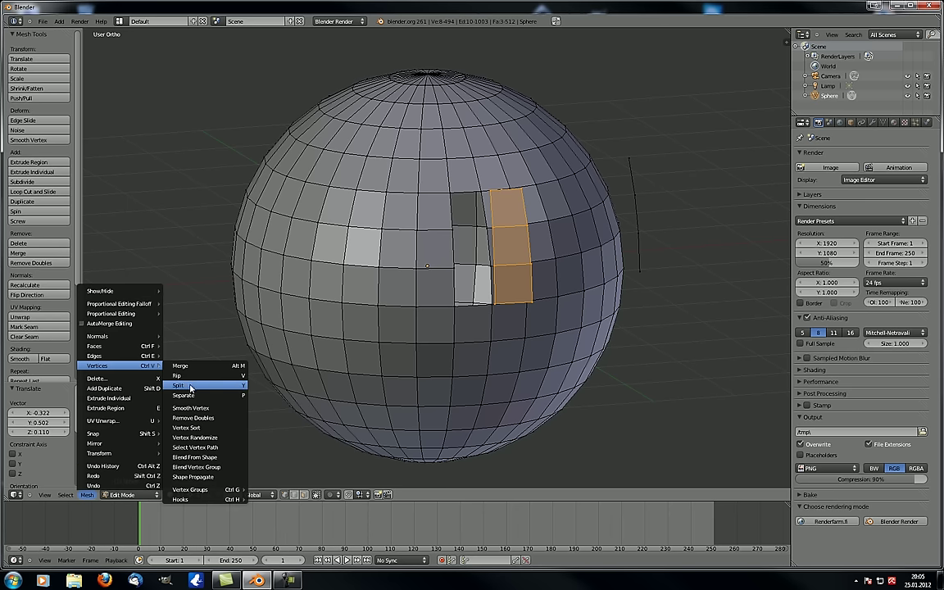
{"action": "middle_click_drag", "start_coordinate": [419, 284], "coordinate": [528, 267]}
{"action": "middle_click_drag", "start_coordinate": [507, 214], "coordinate": [501, 262]}
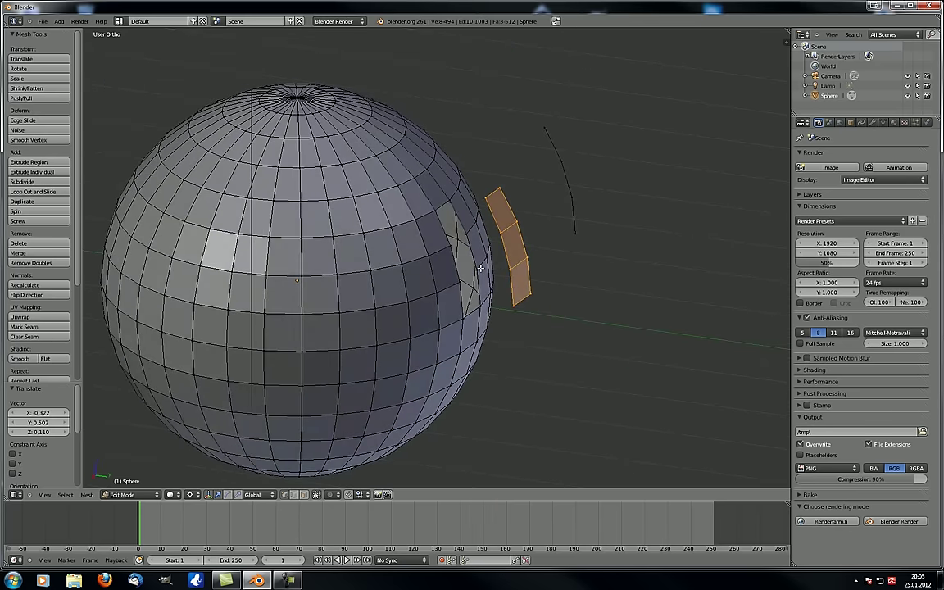
{"action": "key", "text": "p"}
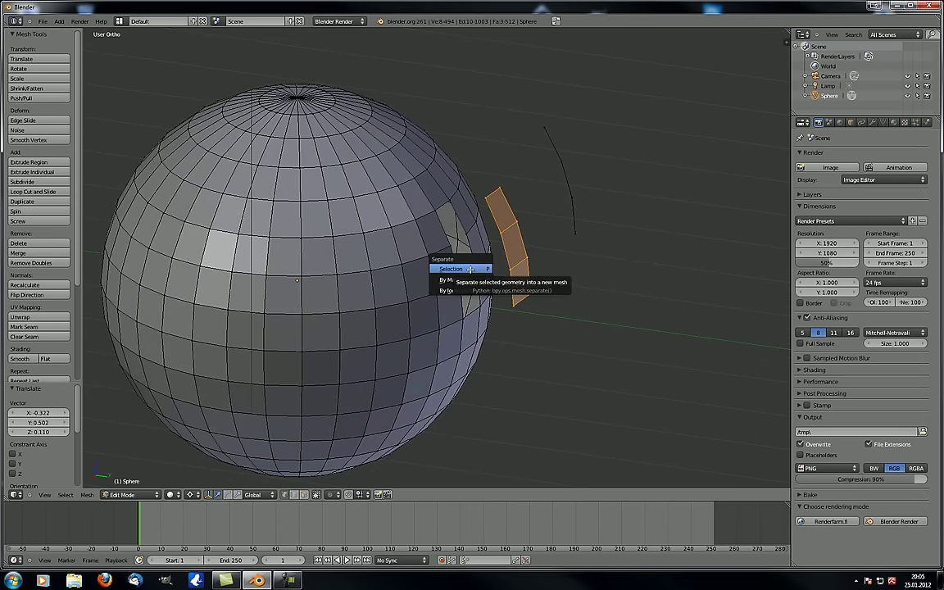
{"action": "left_click", "coordinate": [453, 269]}
Step: Switch to Object Mode, select the separated strip, and toggle Edit Mode on it briefly
{"action": "middle_click_drag", "start_coordinate": [491, 289], "coordinate": [500, 200]}
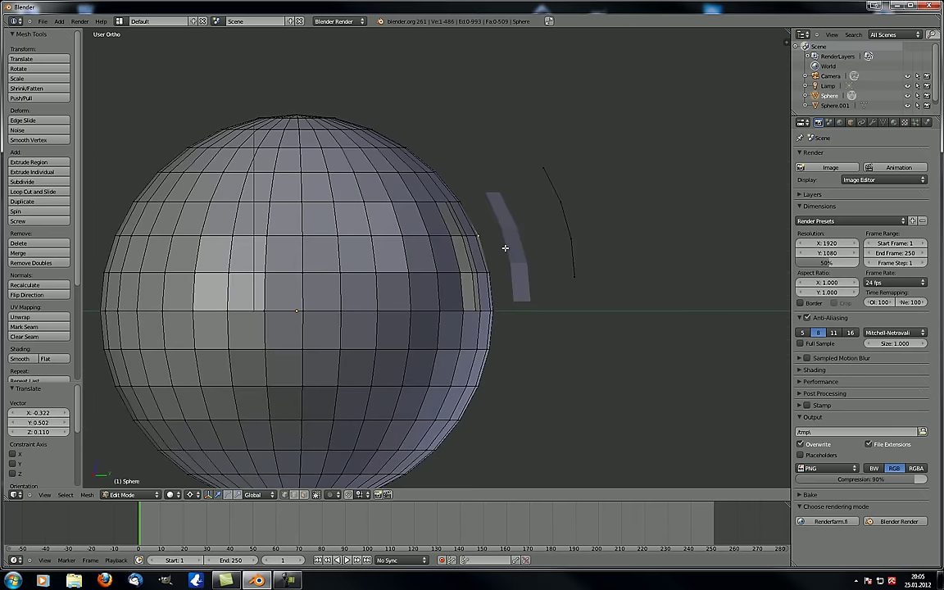
{"action": "middle_click_drag", "start_coordinate": [547, 315], "coordinate": [503, 329]}
{"action": "key", "text": "Tab"}
{"action": "scroll", "coordinate": [504, 289], "scroll_direction": "down", "scroll_amount": 1}
{"action": "right_click", "coordinate": [510, 242]}
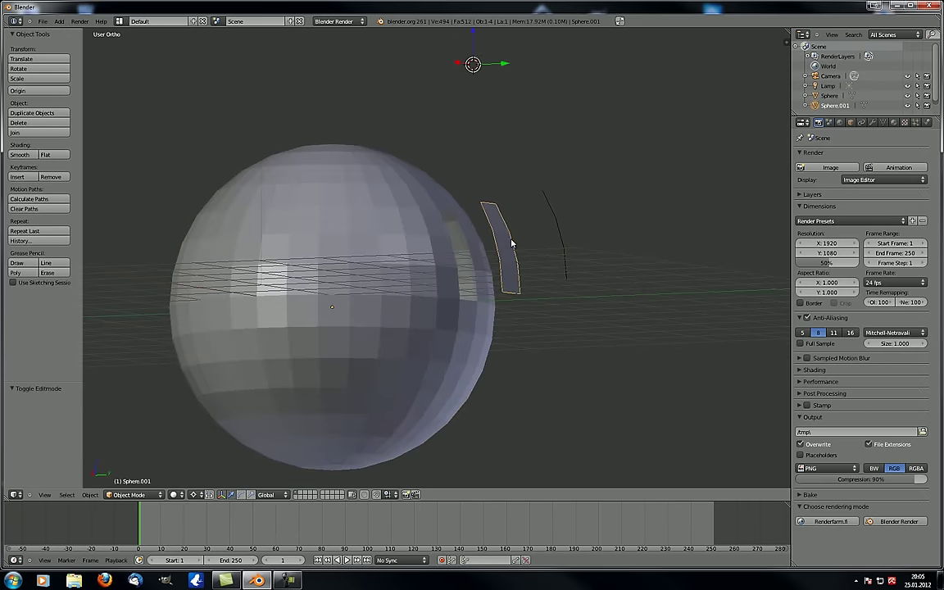
{"action": "key", "text": "Tab"}
{"action": "key", "text": "Tab"}
Step: Select the sphere object and enter Edit Mode on it
{"action": "right_click", "coordinate": [362, 260]}
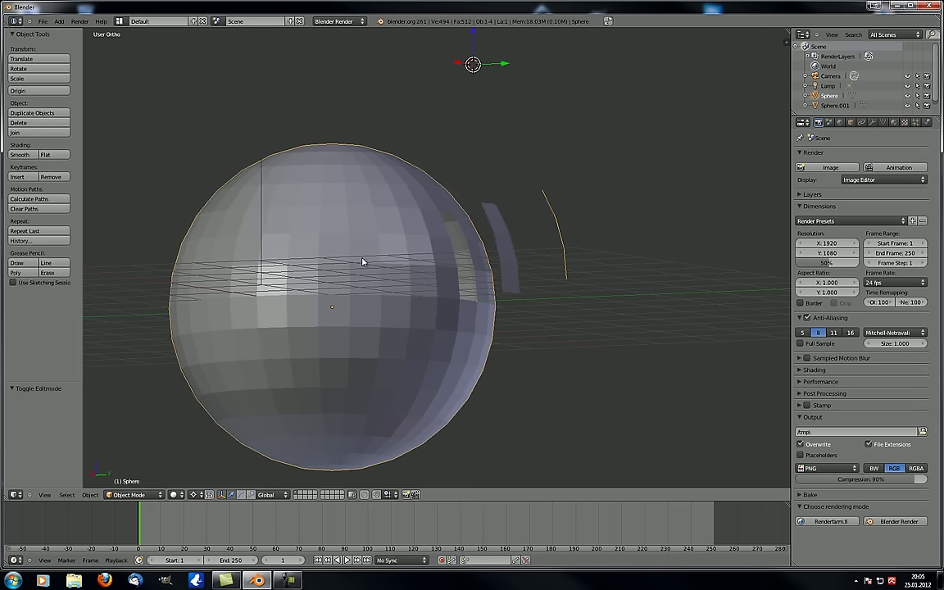
{"action": "key", "text": "Tab"}
{"action": "middle_click_drag", "start_coordinate": [449, 284], "coordinate": [436, 339]}
{"action": "scroll", "coordinate": [416, 327], "scroll_direction": "up", "scroll_amount": 3}
{"action": "scroll", "coordinate": [419, 305], "scroll_direction": "down", "scroll_amount": 2}
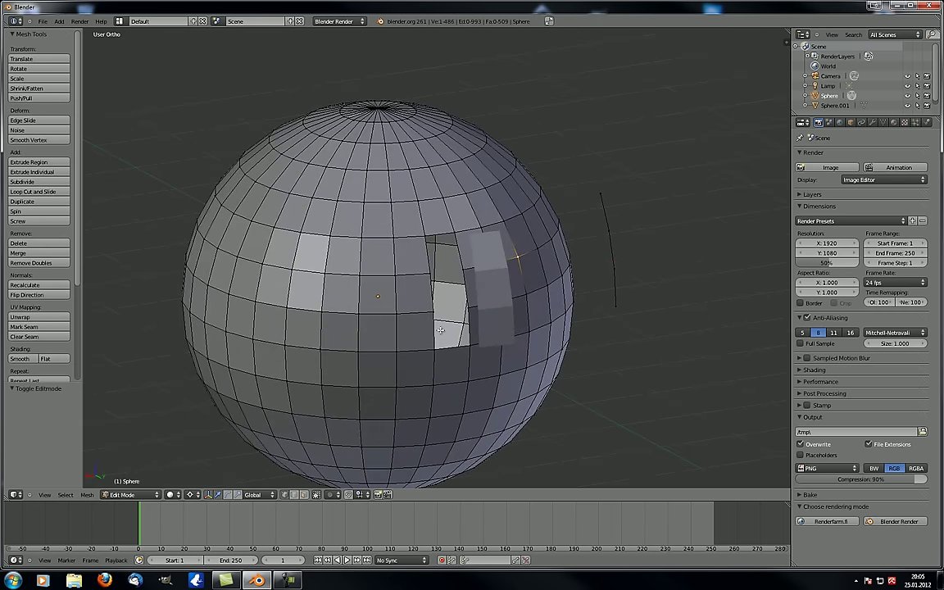
{"action": "middle_click_drag", "start_coordinate": [377, 317], "coordinate": [381, 344]}
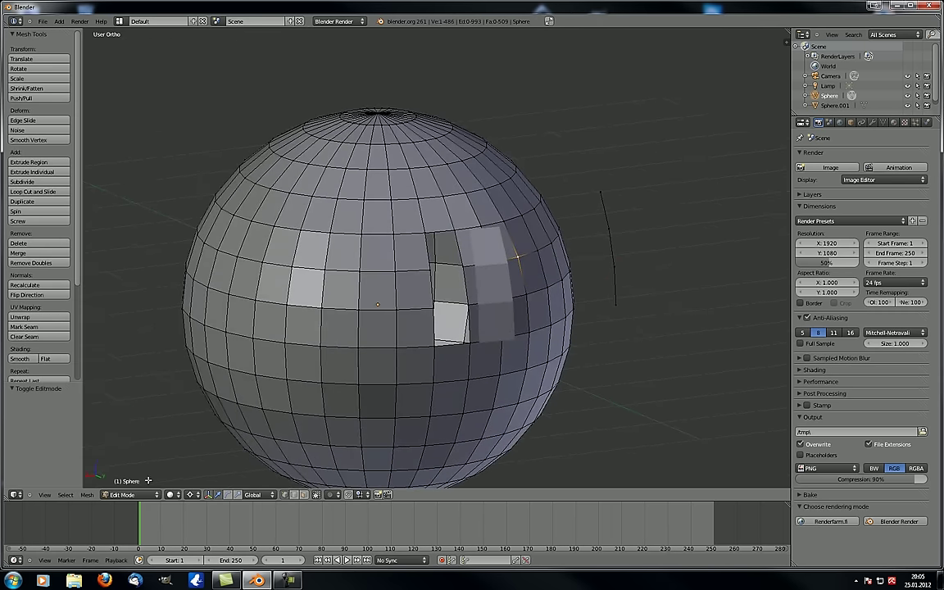
Step: Select two distant vertices on the sphere's front and apply Select Vertex Path between them
{"action": "left_click", "coordinate": [87, 494]}
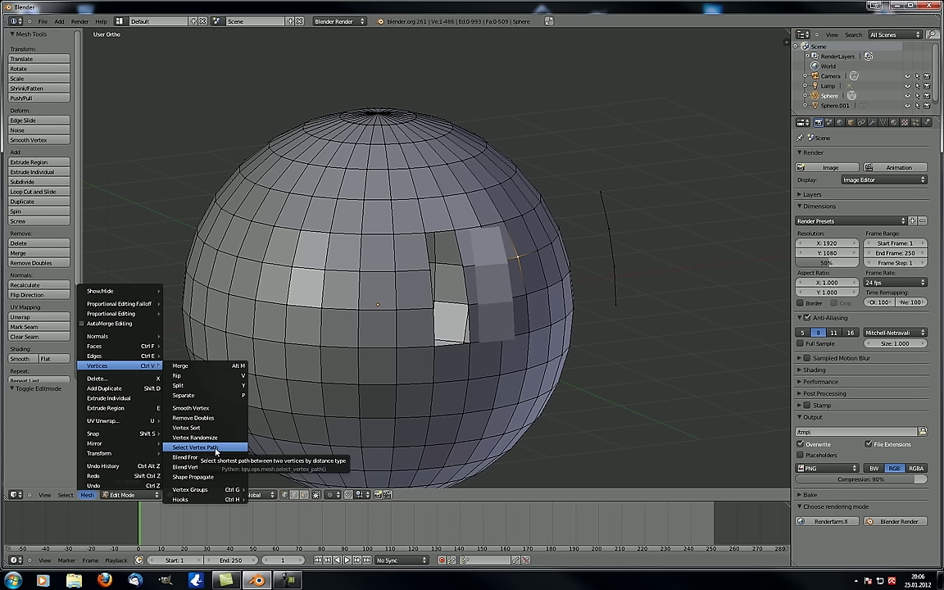
{"action": "left_click", "coordinate": [65, 495]}
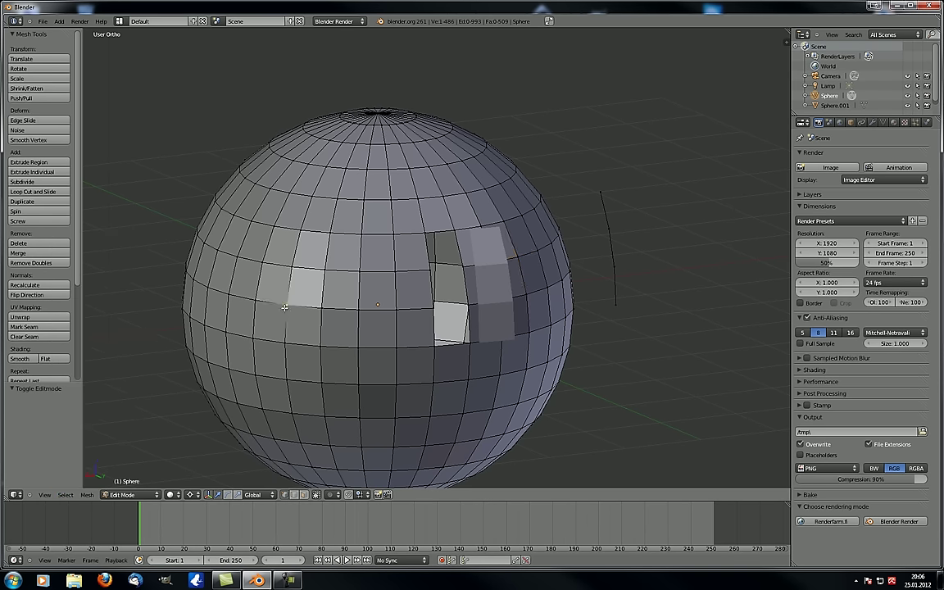
{"action": "right_click", "coordinate": [390, 199], "text": "shift"}
{"action": "left_click", "coordinate": [87, 494]}
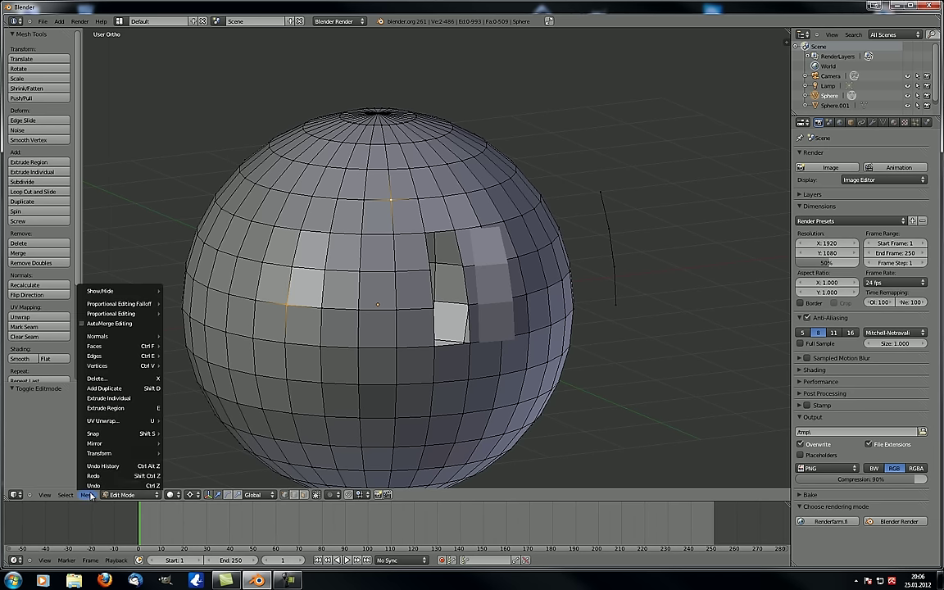
{"action": "mouse_move", "coordinate": [107, 365]}
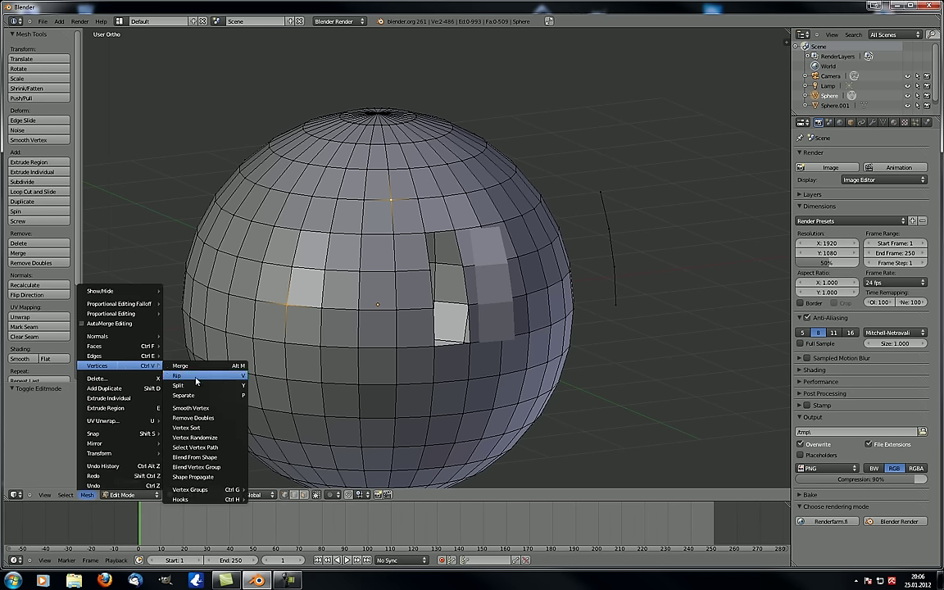
{"action": "left_click", "coordinate": [209, 448]}
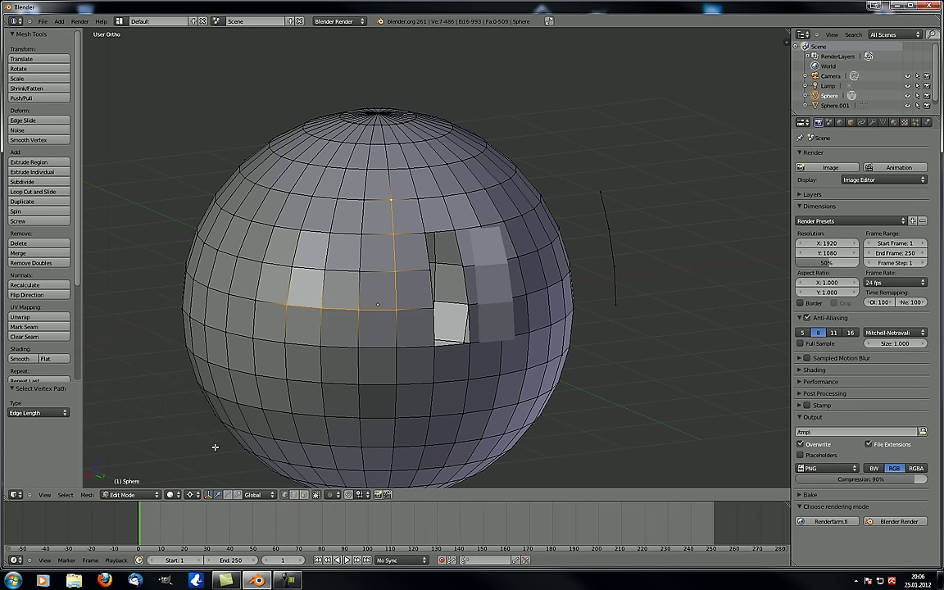
{"action": "middle_click_drag", "start_coordinate": [244, 383], "coordinate": [377, 264]}
Step: Clear the selection, then select the loose edge chain beside the sphere and delete its vertices
{"action": "key", "text": "a"}
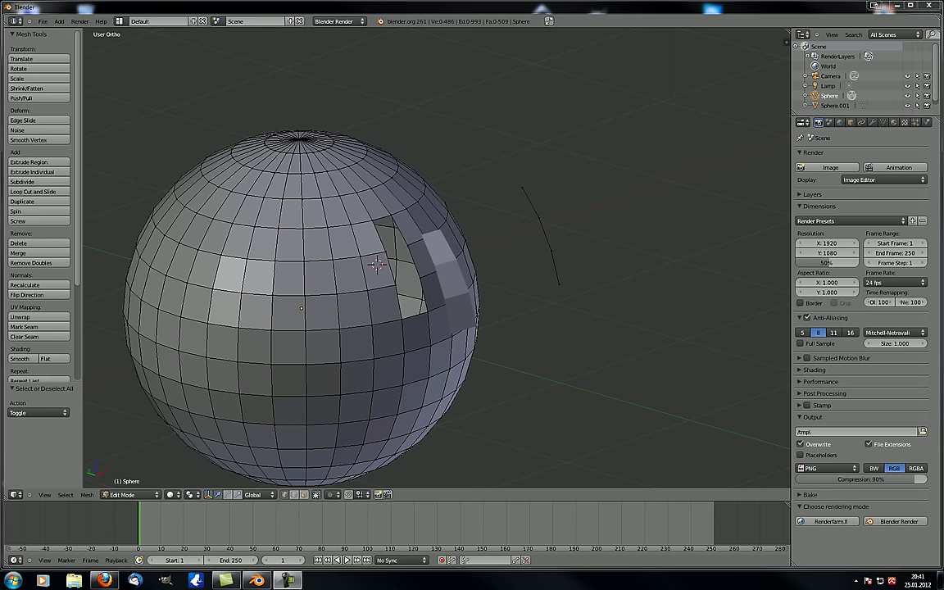
{"action": "middle_click_drag", "start_coordinate": [478, 297], "coordinate": [543, 235]}
{"action": "right_click", "coordinate": [553, 215], "text": "alt"}
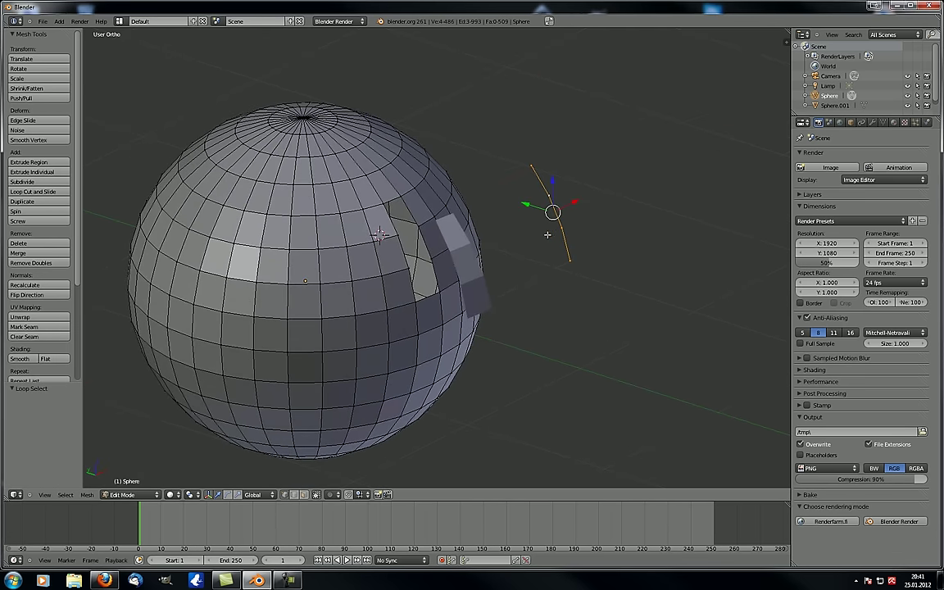
{"action": "key", "text": "x"}
{"action": "left_click", "coordinate": [536, 238]}
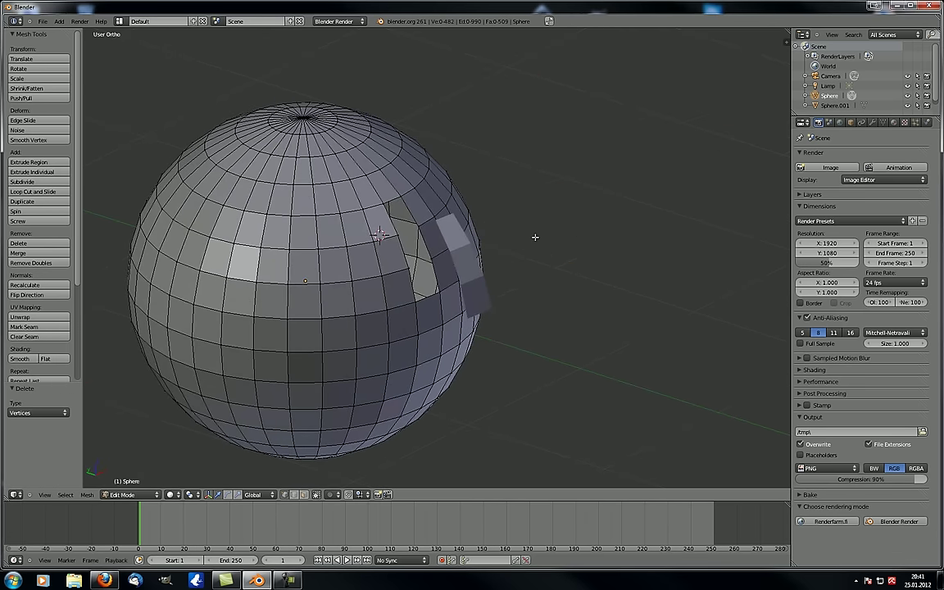
{"action": "middle_click_drag", "start_coordinate": [148, 217], "coordinate": [240, 203], "text": "shift"}
{"action": "left_click", "coordinate": [87, 494]}
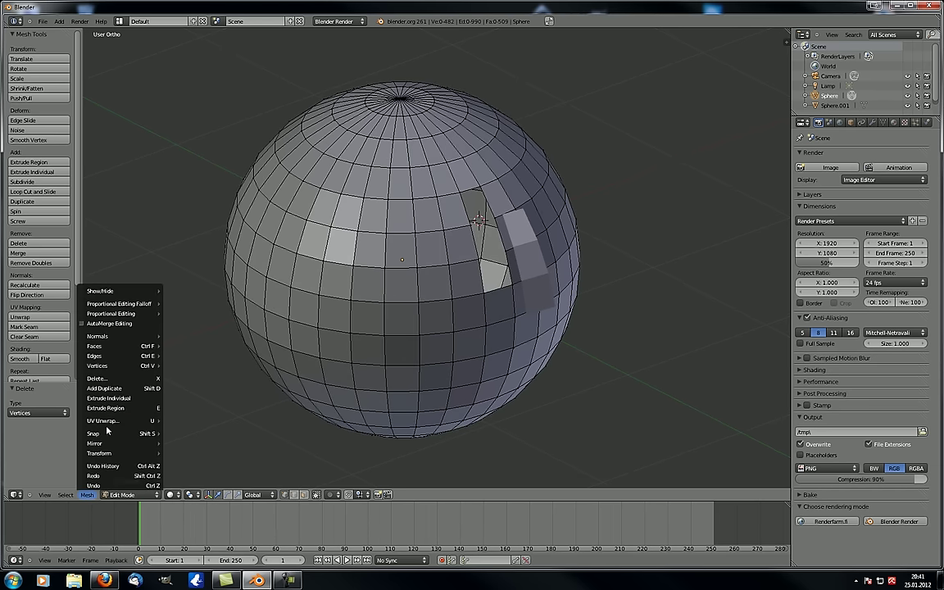
{"action": "mouse_move", "coordinate": [98, 366]}
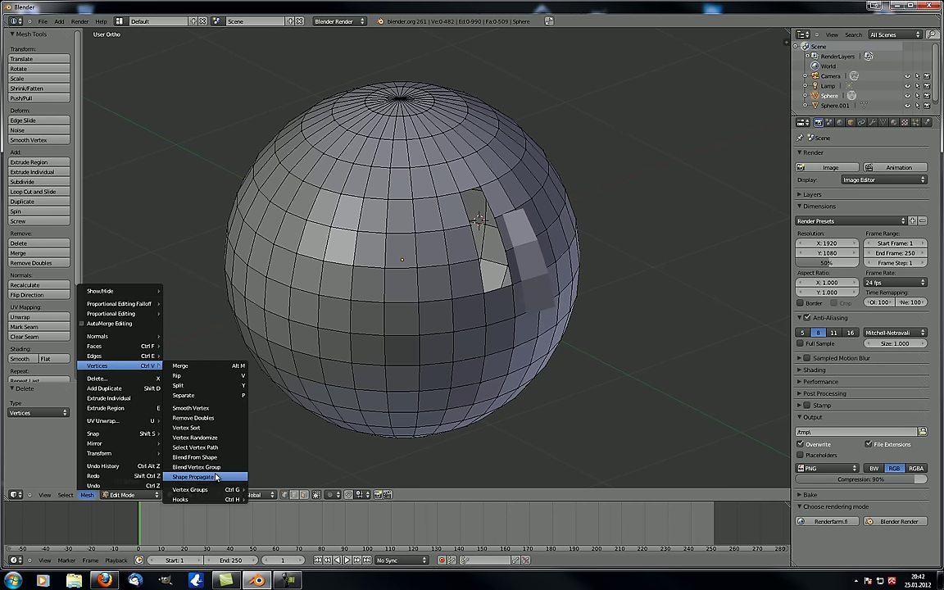
{"action": "mouse_move", "coordinate": [186, 491]}
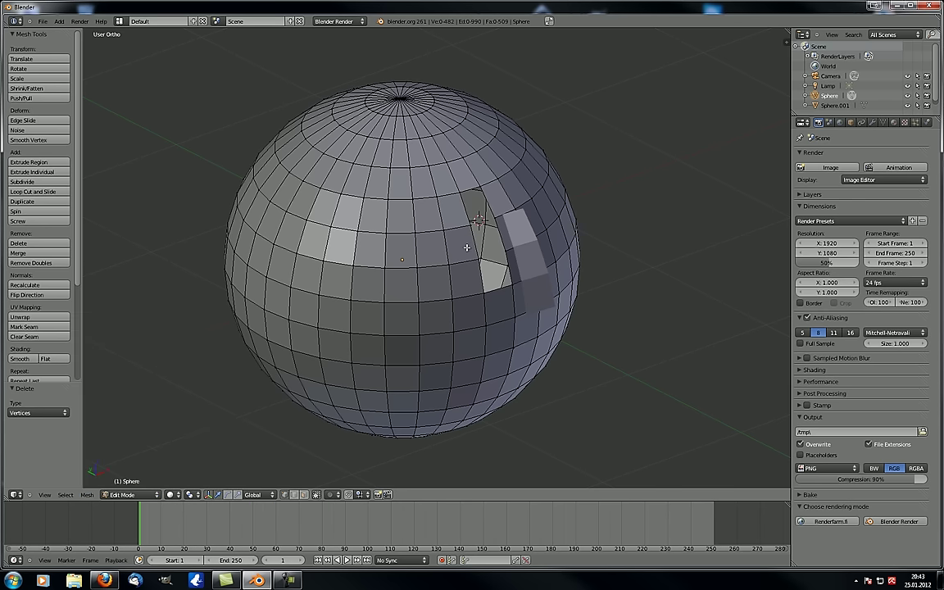
Step: Select five scattered vertices on the sphere's front
{"action": "right_click", "coordinate": [443, 230]}
{"action": "right_click", "coordinate": [414, 234], "text": "shift"}
{"action": "right_click", "coordinate": [385, 268], "text": "shift"}
{"action": "right_click", "coordinate": [289, 320], "text": "shift"}
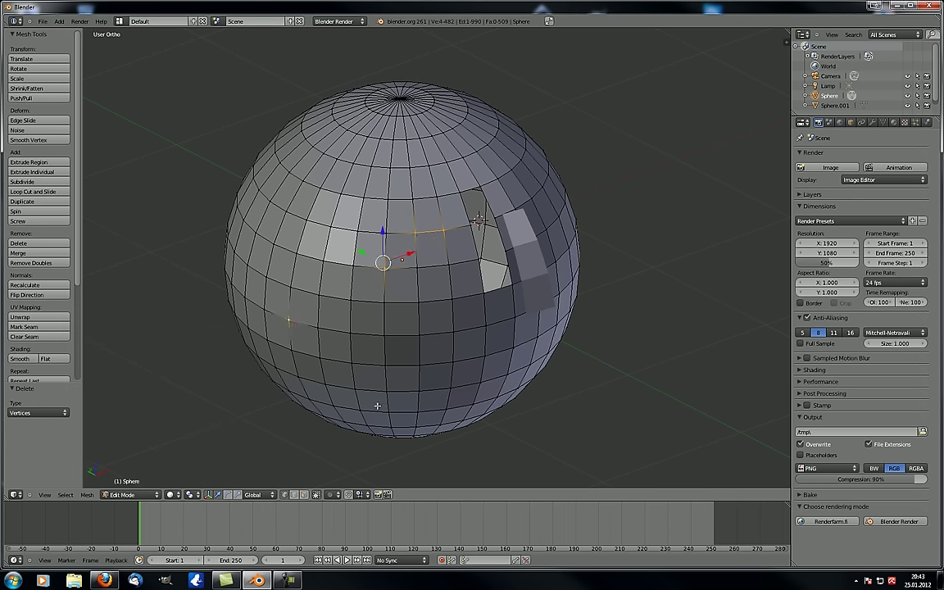
{"action": "right_click", "coordinate": [386, 391], "text": "shift"}
{"action": "key", "text": "x"}
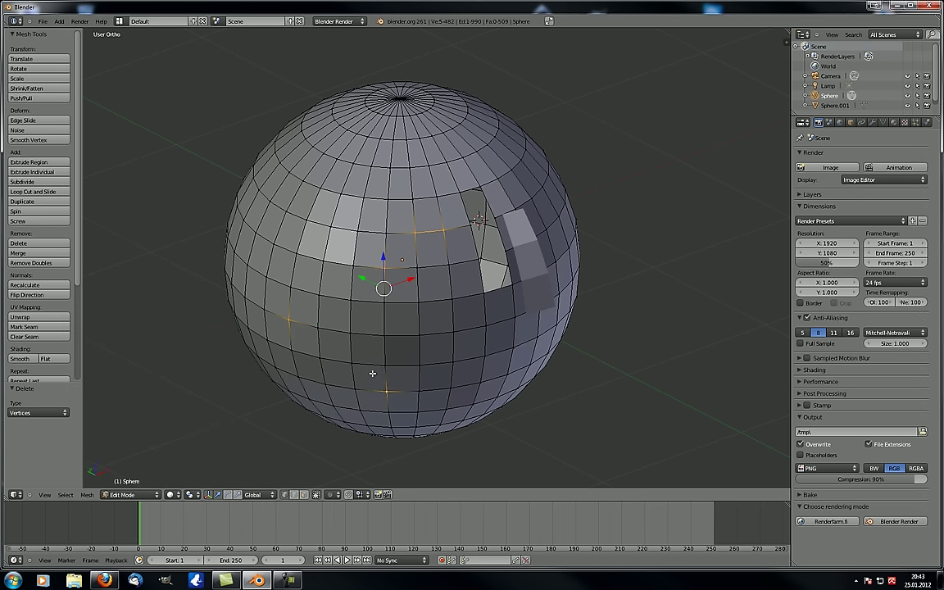
Step: Add irregular patches of vertices from two sides of the sphere to the selection with Circle Select
{"action": "key", "text": "c"}
{"action": "mouse_move", "coordinate": [373, 375]}
{"action": "left_mouse_down"}
{"action": "mouse_move", "coordinate": [371, 155]}
{"action": "mouse_move", "coordinate": [603, 386]}
{"action": "mouse_move", "coordinate": [575, 325]}
{"action": "left_mouse_up"}
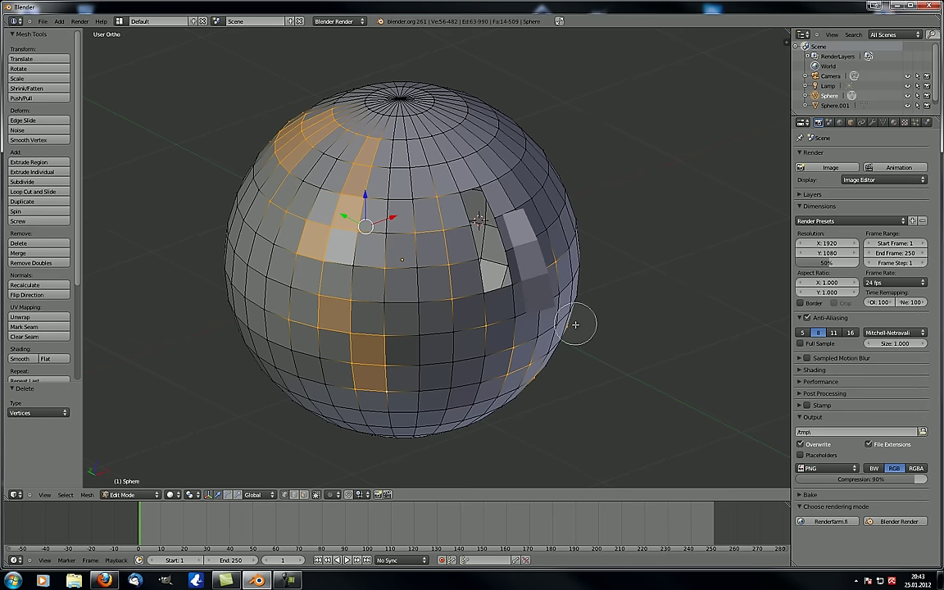
{"action": "right_click", "coordinate": [575, 324]}
{"action": "middle_click_drag", "start_coordinate": [575, 324], "coordinate": [480, 326]}
{"action": "key", "text": "c"}
{"action": "mouse_move", "coordinate": [456, 257]}
{"action": "left_mouse_down"}
{"action": "mouse_move", "coordinate": [417, 388]}
{"action": "mouse_move", "coordinate": [442, 421]}
{"action": "mouse_move", "coordinate": [418, 412]}
{"action": "left_mouse_up"}
{"action": "right_click", "coordinate": [379, 410]}
{"action": "mouse_move", "coordinate": [326, 401]}
{"action": "middle_mouse_down"}
{"action": "mouse_move", "coordinate": [372, 401]}
{"action": "mouse_move", "coordinate": [365, 379]}
{"action": "mouse_move", "coordinate": [357, 423]}
{"action": "middle_mouse_up"}
{"action": "scroll", "coordinate": [373, 401], "scroll_direction": "down", "scroll_amount": 2}
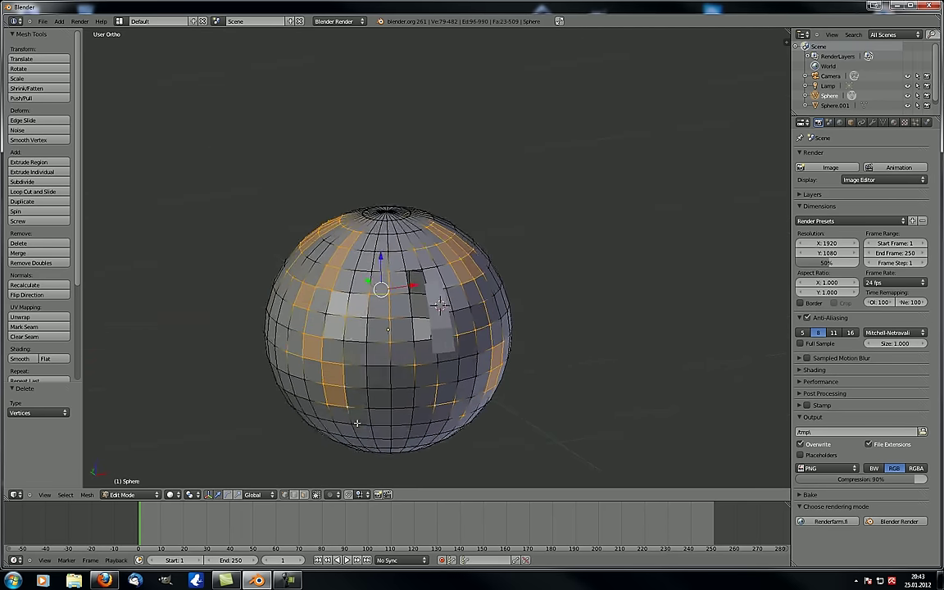
Step: Hook the selected vertices to a new object
{"action": "scroll", "coordinate": [356, 420], "scroll_direction": "up", "scroll_amount": 2}
{"action": "middle_click_drag", "start_coordinate": [358, 385], "coordinate": [364, 417]}
{"action": "left_click", "coordinate": [86, 494]}
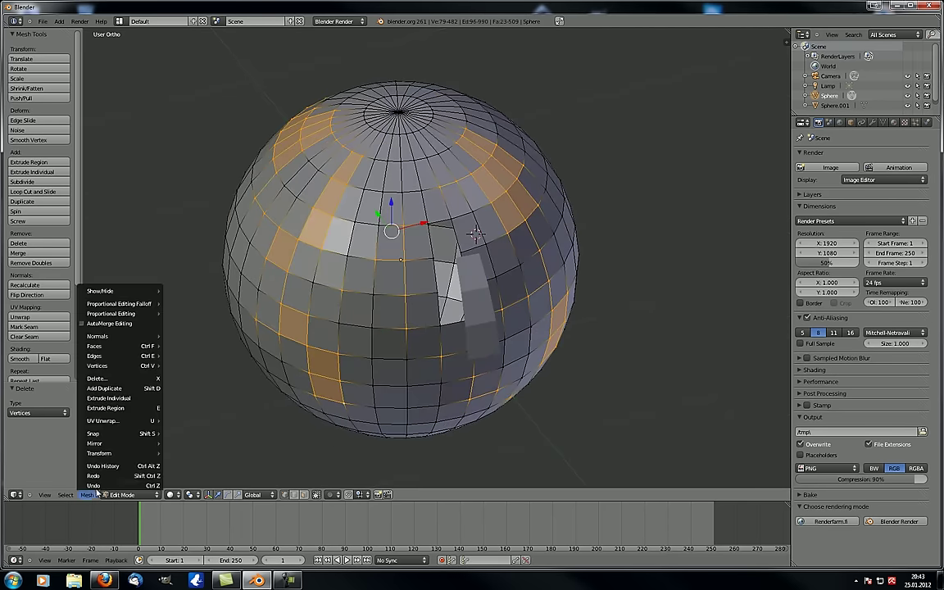
{"action": "mouse_move", "coordinate": [123, 365]}
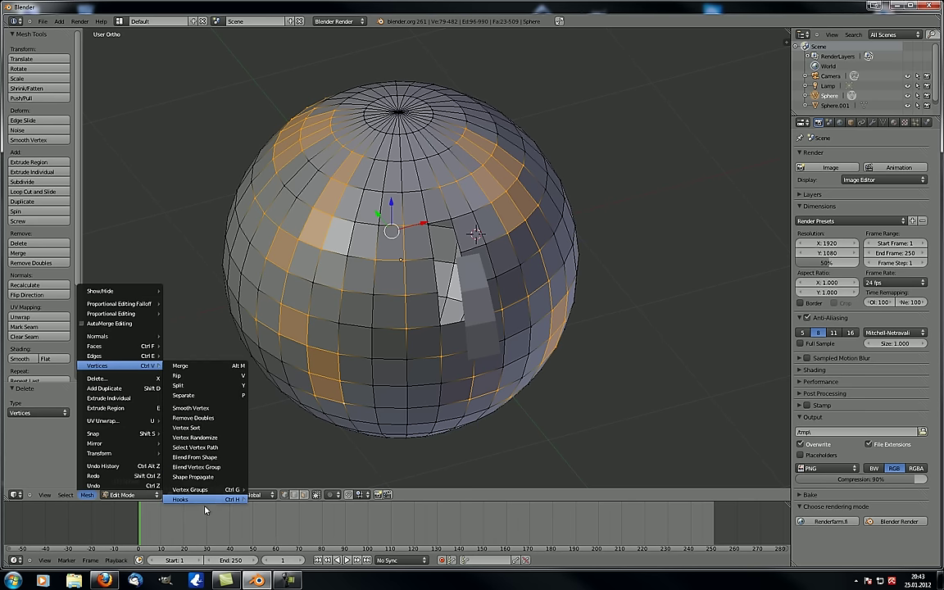
{"action": "mouse_move", "coordinate": [211, 502]}
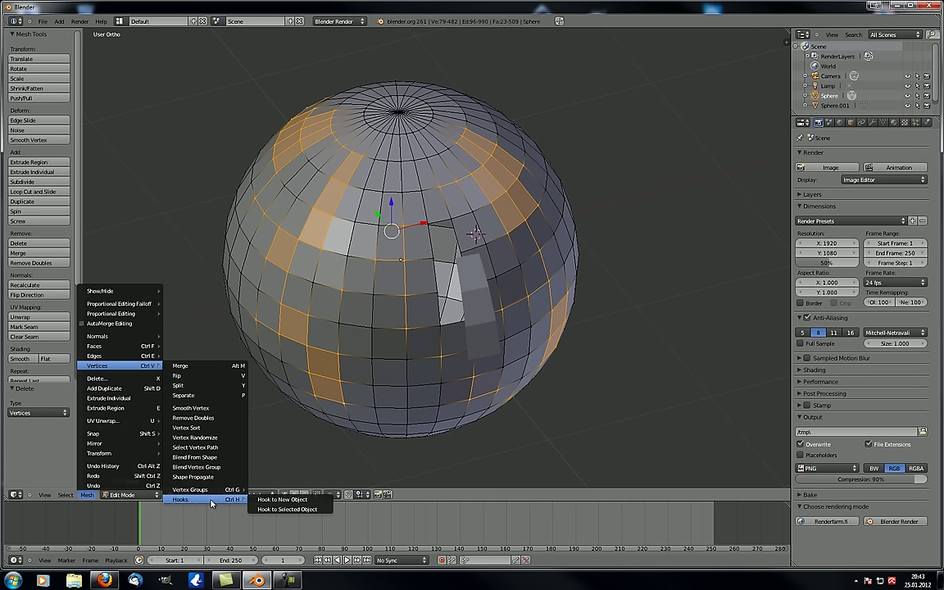
{"action": "left_click", "coordinate": [288, 501]}
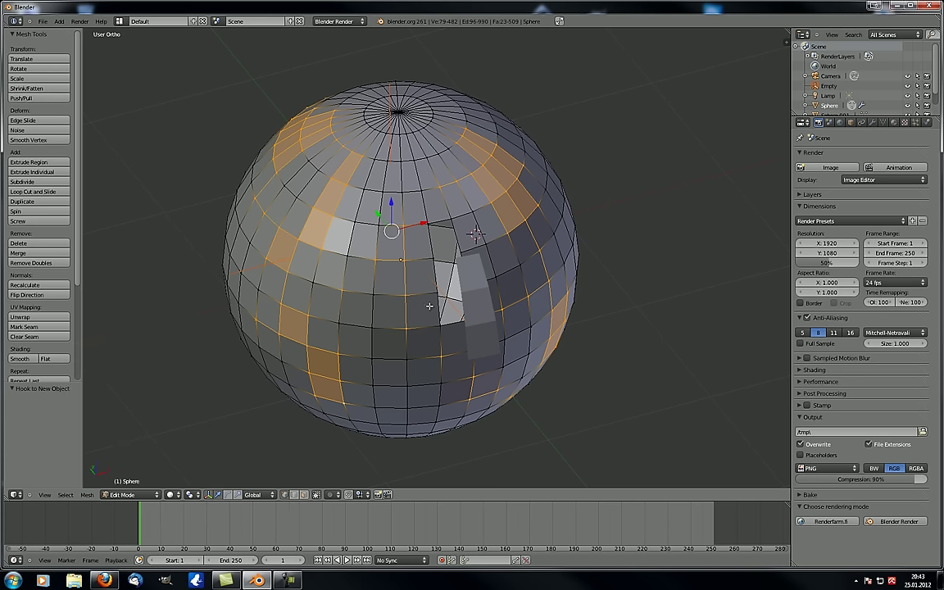
Step: Return to Object Mode and move the hook empty along the Y axis by about -1.659
{"action": "middle_click_drag", "start_coordinate": [375, 285], "coordinate": [413, 100]}
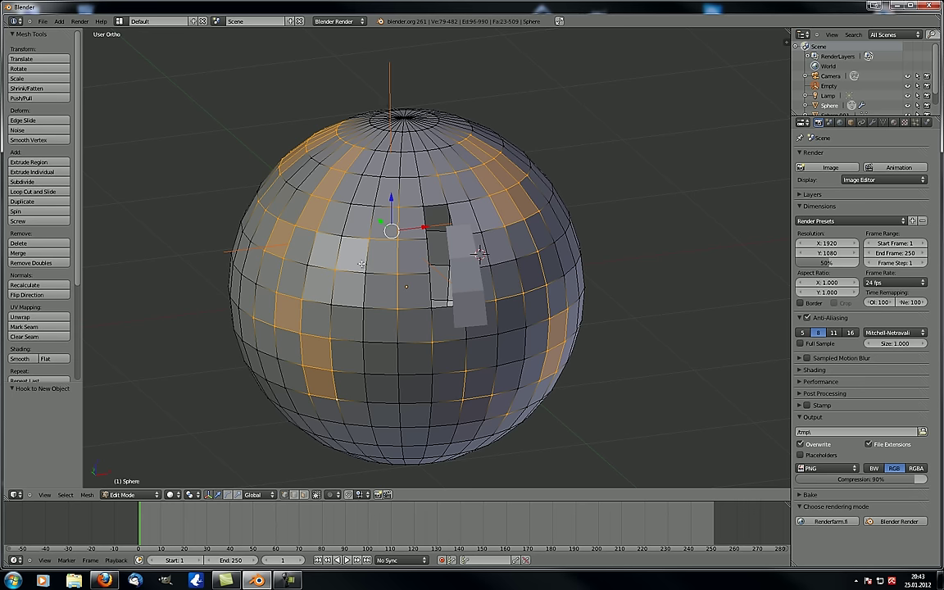
{"action": "middle_click_drag", "start_coordinate": [382, 295], "coordinate": [384, 288]}
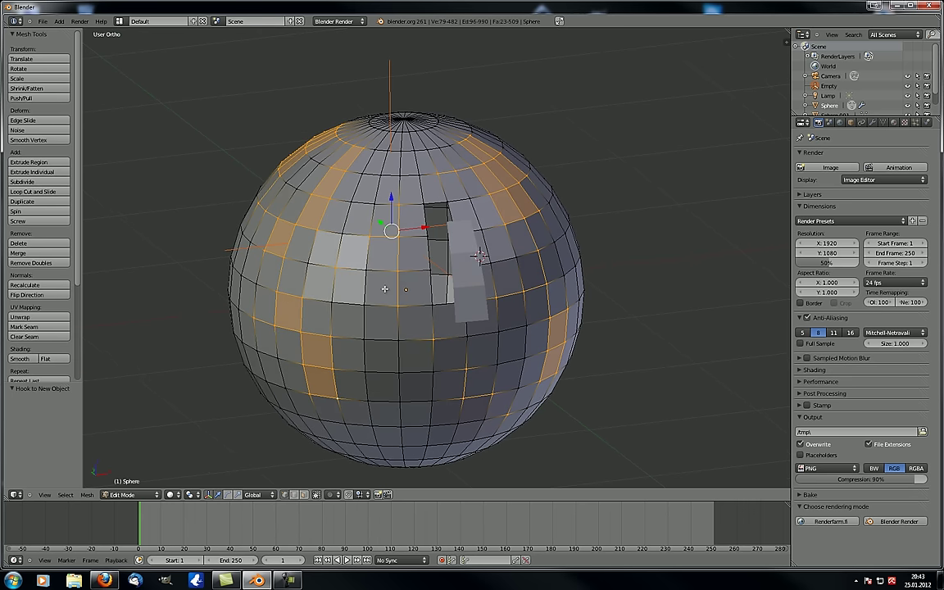
{"action": "key", "text": "Tab"}
{"action": "key", "text": "g"}
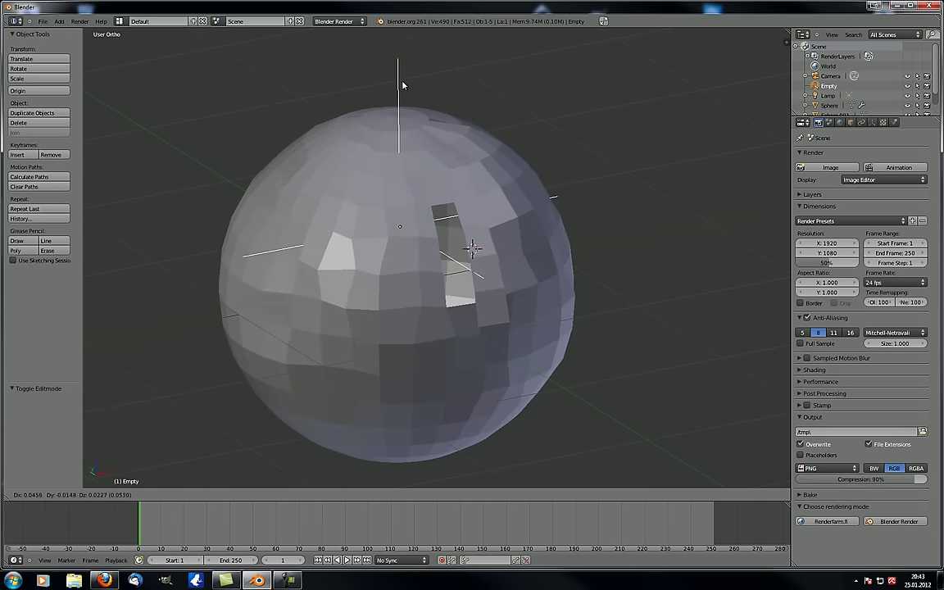
{"action": "right_click", "coordinate": [406, 90]}
{"action": "middle_click_drag", "start_coordinate": [379, 275], "coordinate": [452, 321]}
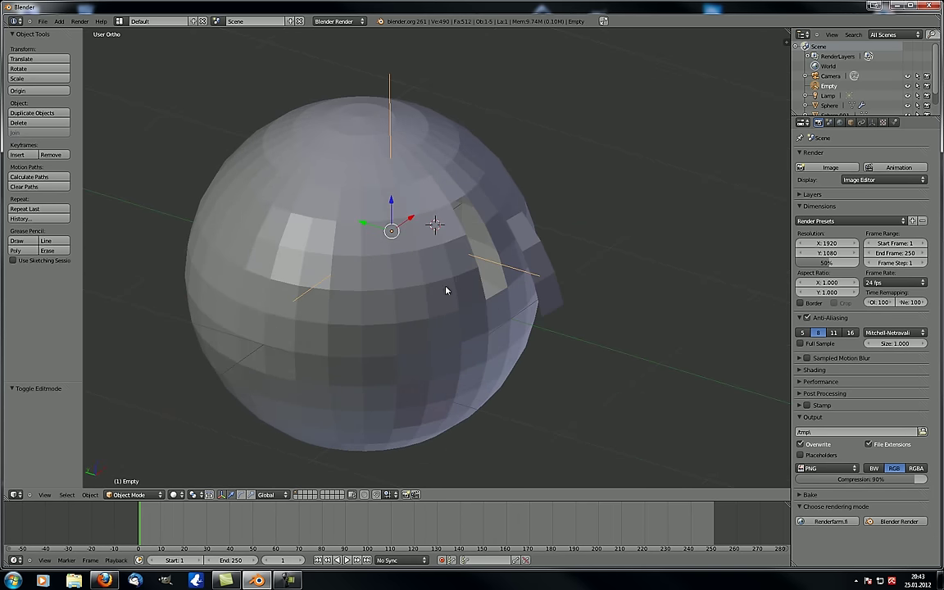
{"action": "scroll", "coordinate": [360, 344], "scroll_direction": "down", "scroll_amount": 3}
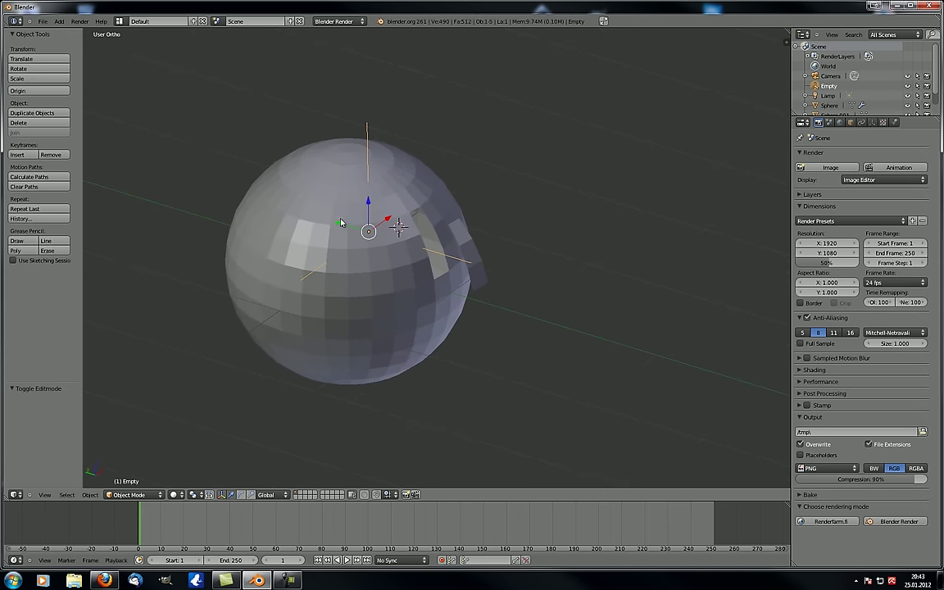
{"action": "left_click_drag", "start_coordinate": [341, 222], "coordinate": [510, 297]}
{"action": "middle_click_drag", "start_coordinate": [525, 382], "coordinate": [527, 345]}
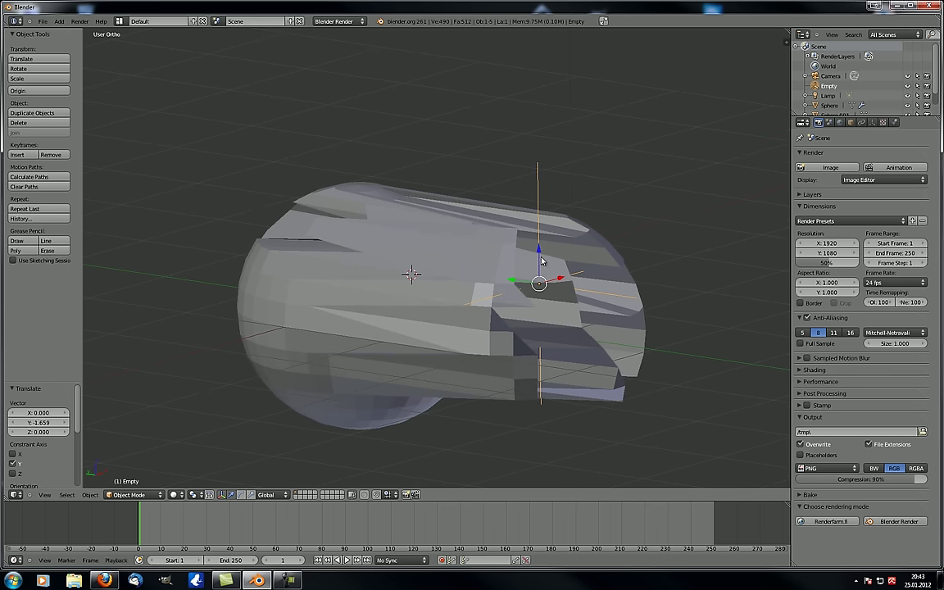
Step: Raise the hook empty along the Z axis by about 1.273, then lower it by about 0.412
{"action": "left_click_drag", "start_coordinate": [541, 260], "coordinate": [493, 108]}
{"action": "middle_click_drag", "start_coordinate": [514, 305], "coordinate": [495, 196]}
{"action": "scroll", "coordinate": [422, 288], "scroll_direction": "down", "scroll_amount": 2}
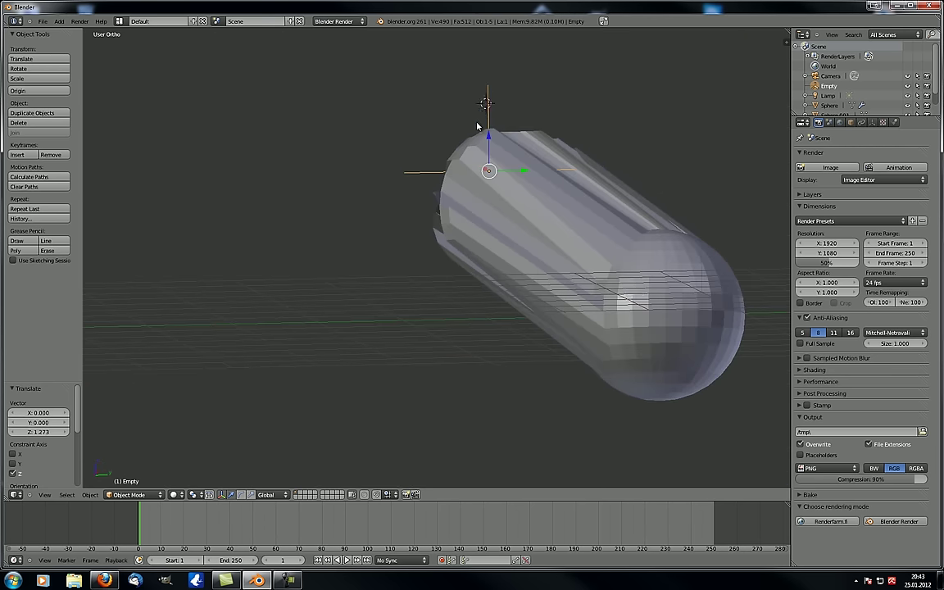
{"action": "key", "text": "g"}
{"action": "key", "text": "z"}
{"action": "left_click", "coordinate": [489, 206]}
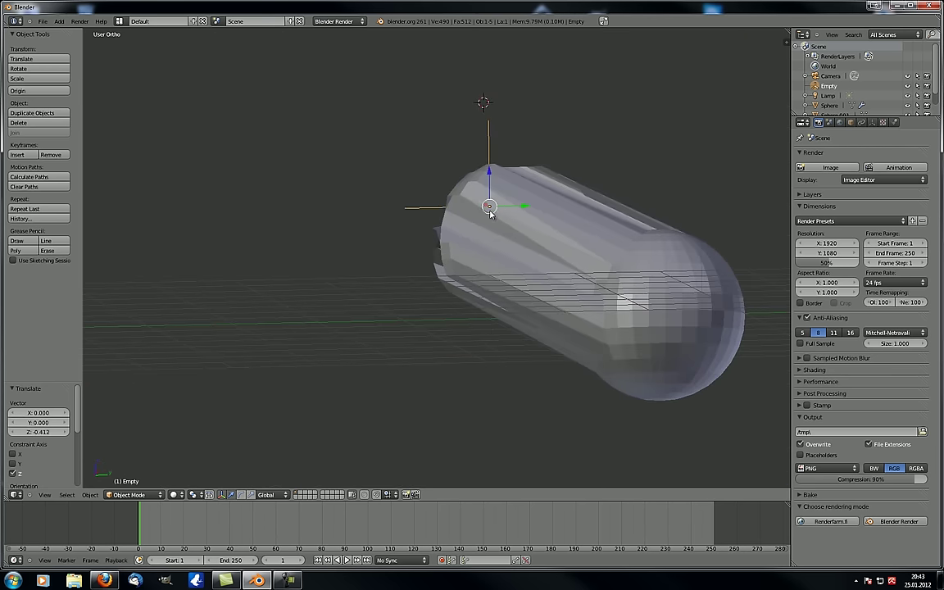
Step: Move the hook empty freely several times around the sphere, ending with a shift of about X 0.232, Y -3.532, Z 0.484
{"action": "middle_click_drag", "start_coordinate": [489, 211], "coordinate": [410, 312]}
{"action": "key", "text": "g"}
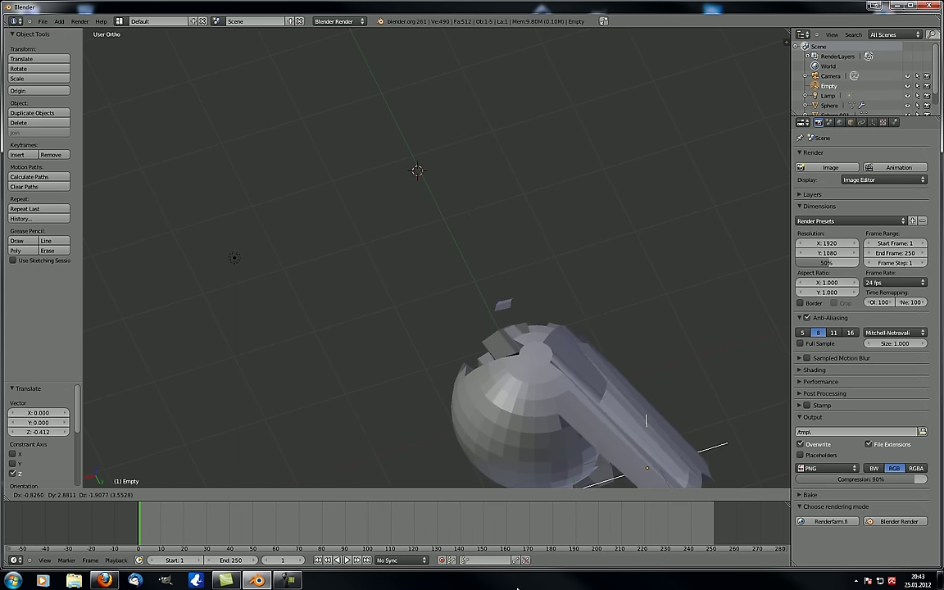
{"action": "left_click", "coordinate": [463, 488]}
{"action": "middle_click_drag", "start_coordinate": [428, 409], "coordinate": [519, 267]}
{"action": "key", "text": "g"}
{"action": "left_click", "coordinate": [533, 324]}
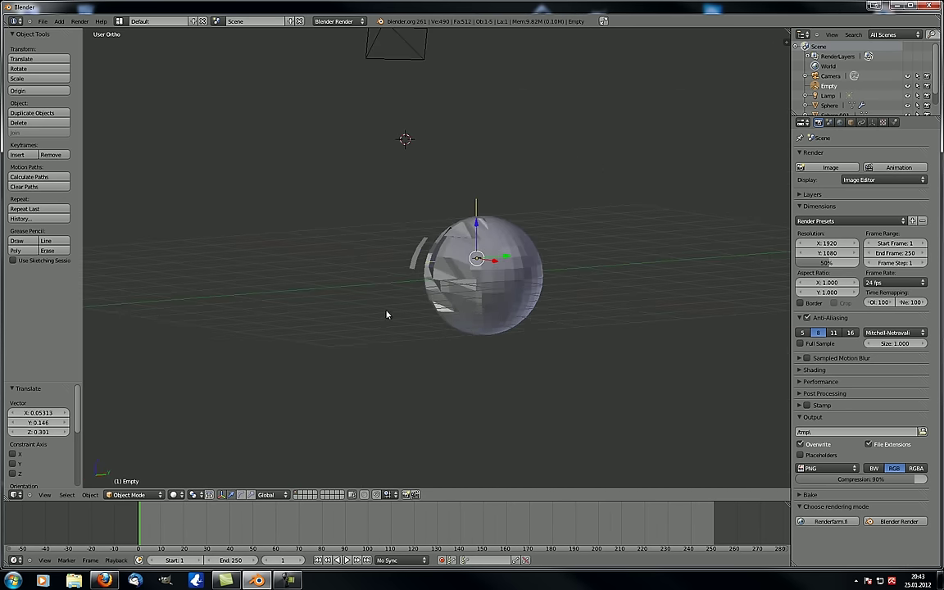
{"action": "middle_click_drag", "start_coordinate": [387, 314], "coordinate": [552, 347]}
{"action": "key", "text": "g"}
{"action": "left_click", "coordinate": [563, 337]}
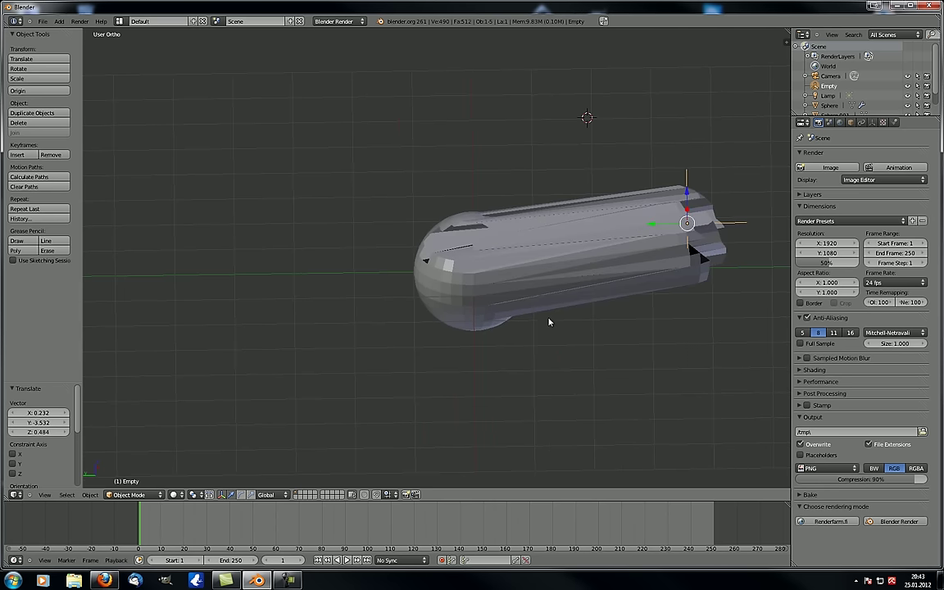
Step: Undo all the moves of the hook empty
{"action": "middle_click_drag", "start_coordinate": [544, 336], "coordinate": [542, 336]}
{"action": "key", "text": "ctrl+z"}
{"action": "key", "text": "ctrl+z"}
{"action": "key", "text": "ctrl+z"}
{"action": "key", "text": "ctrl+z"}
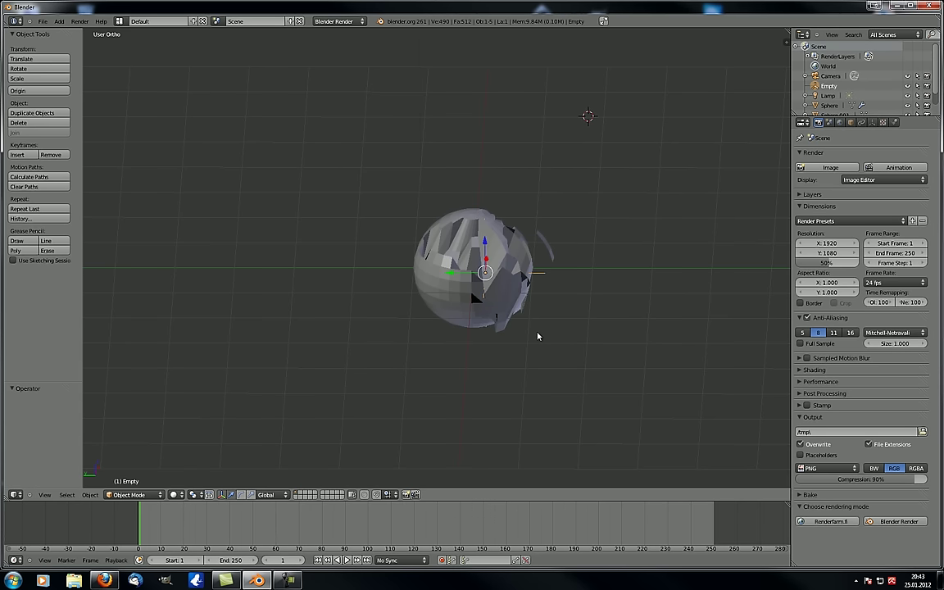
{"action": "key", "text": "ctrl+z"}
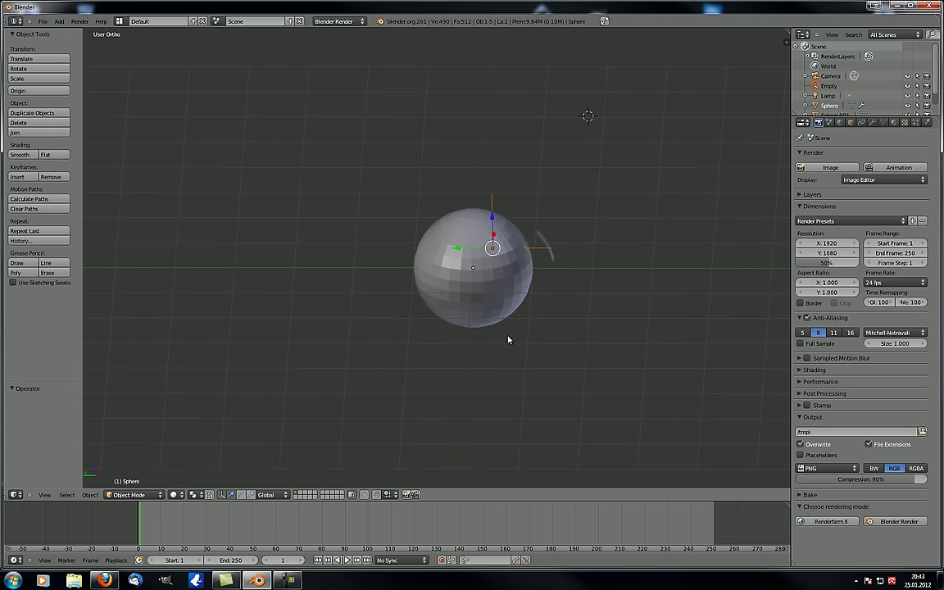
Step: Undo back through the hook, the vertex selections and the earlier mesh edits to the original sphere
{"action": "key", "text": "Tab"}
{"action": "middle_click_drag", "start_coordinate": [505, 340], "coordinate": [391, 337]}
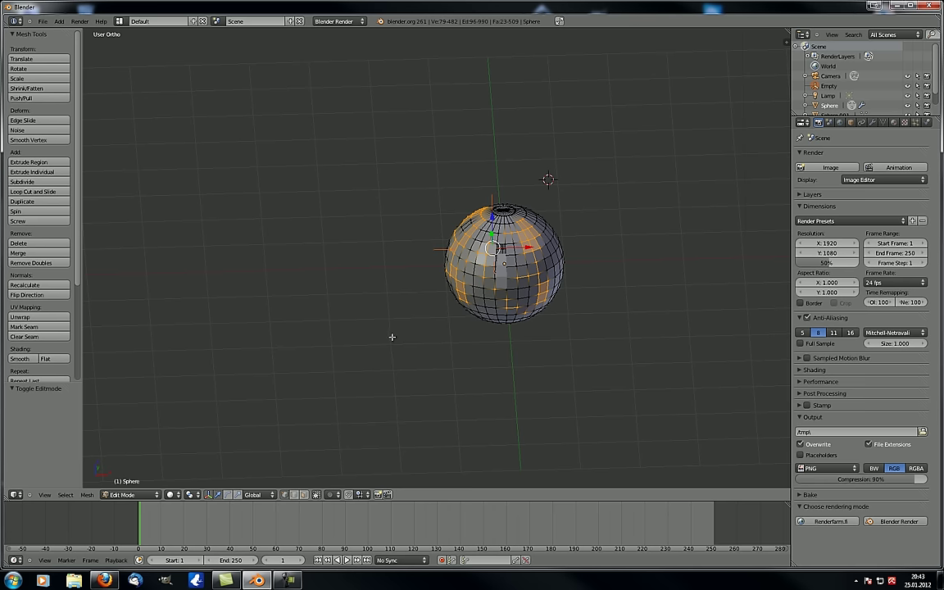
{"action": "key", "text": "ctrl+z"}
{"action": "key", "text": "ctrl+z"}
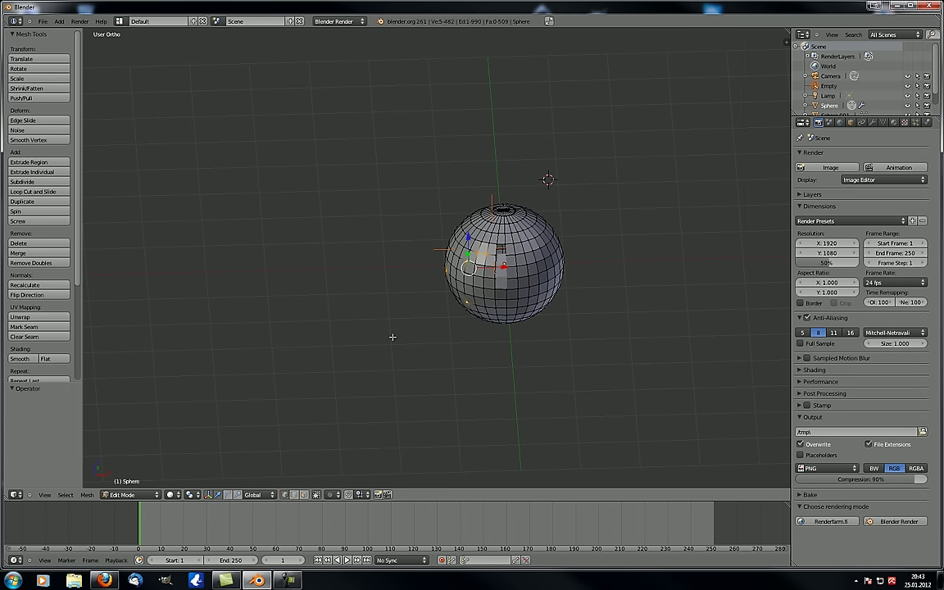
{"action": "key", "text": "ctrl+z"}
{"action": "key", "text": "Tab"}
{"action": "key", "text": "ctrl+z"}
{"action": "key", "text": "ctrl+z"}
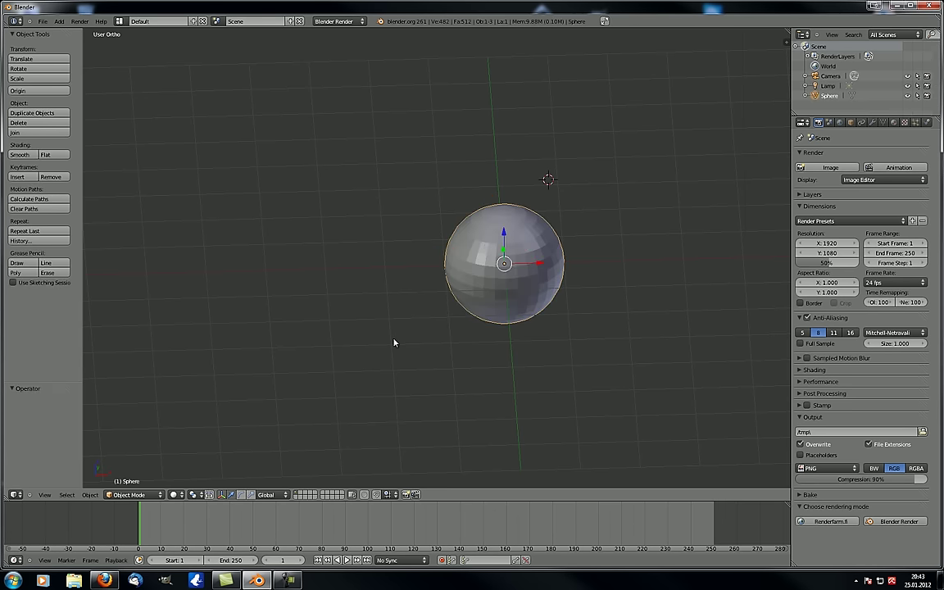
Step: Enter Edit Mode on the sphere and look through the Vertices and Edges commands for the mesh
{"action": "middle_click_drag", "start_coordinate": [397, 339], "coordinate": [456, 338]}
{"action": "scroll", "coordinate": [455, 338], "scroll_direction": "up", "scroll_amount": 2}
{"action": "key", "text": "Tab"}
{"action": "scroll", "coordinate": [705, 180], "scroll_direction": "up", "scroll_amount": 2}
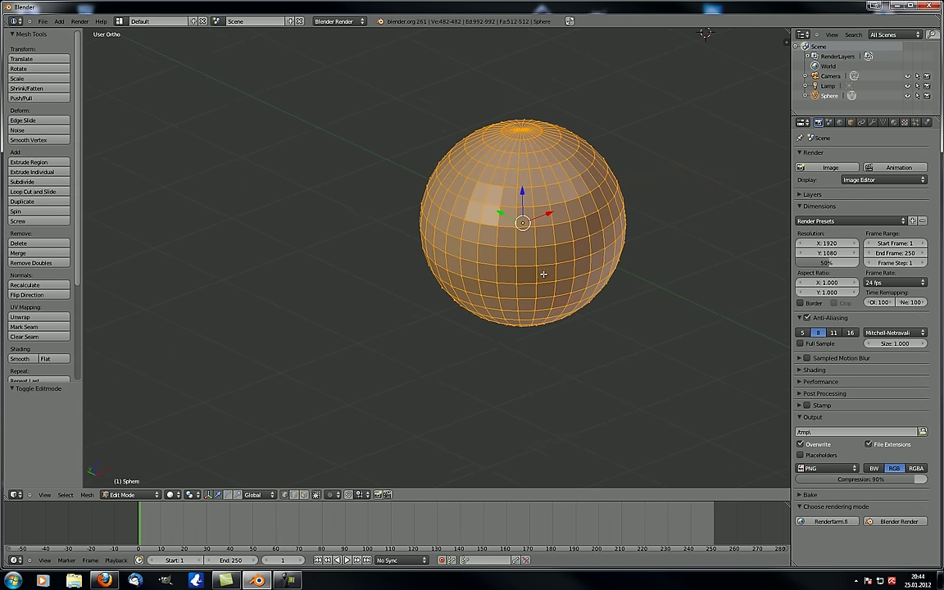
{"action": "left_click", "coordinate": [86, 495]}
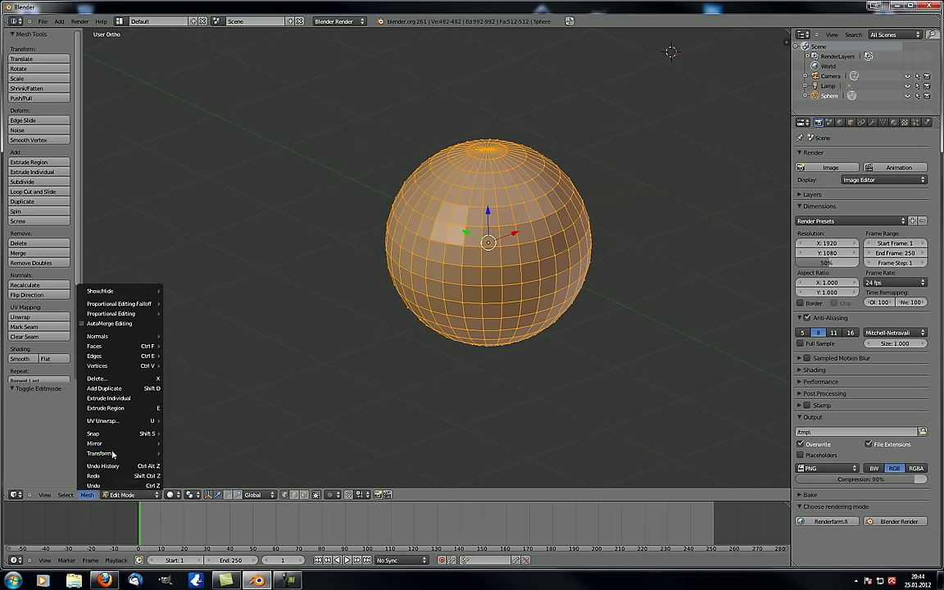
{"action": "mouse_move", "coordinate": [112, 455]}
{"action": "mouse_move", "coordinate": [117, 367]}
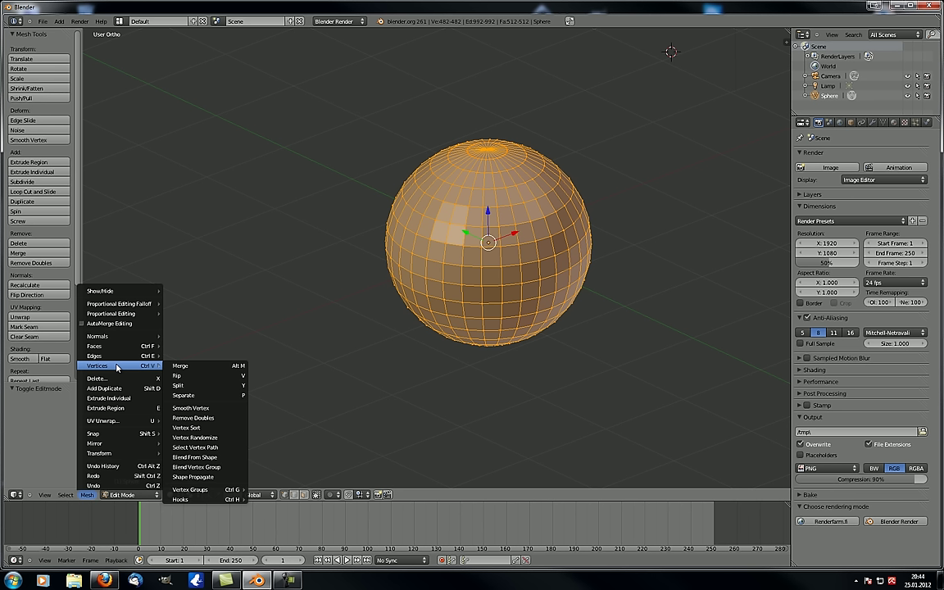
{"action": "mouse_move", "coordinate": [183, 500]}
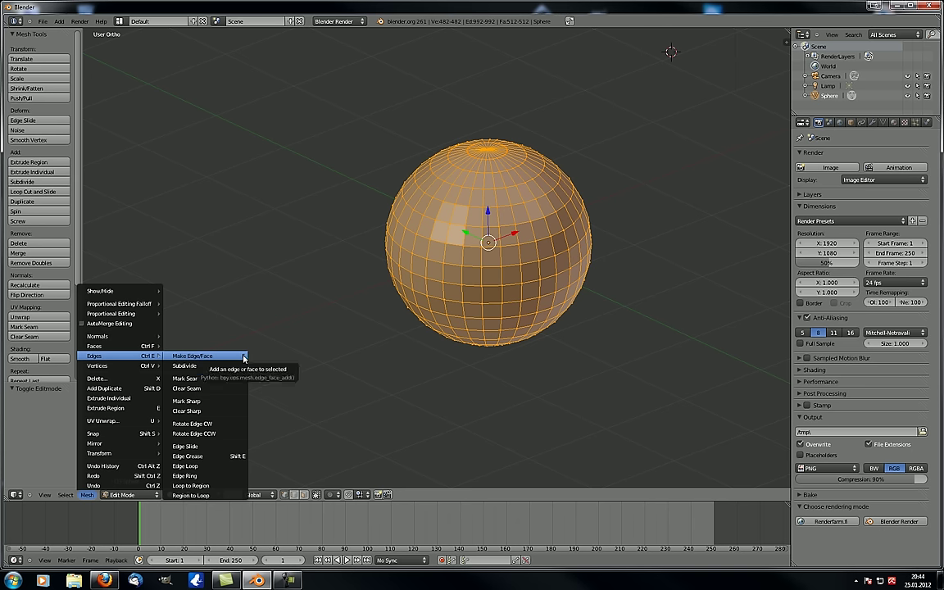
Step: Select one vertex on the sphere's upper half and duplicate it, offsetting the copy by about X -0.885, Y -0.448, Z 0.720
{"action": "middle_click_drag", "start_coordinate": [484, 236], "coordinate": [462, 227]}
{"action": "right_click", "coordinate": [462, 226]}
{"action": "middle_click_drag", "start_coordinate": [426, 254], "coordinate": [346, 235]}
{"action": "key", "text": "g"}
{"action": "right_click", "coordinate": [366, 240]}
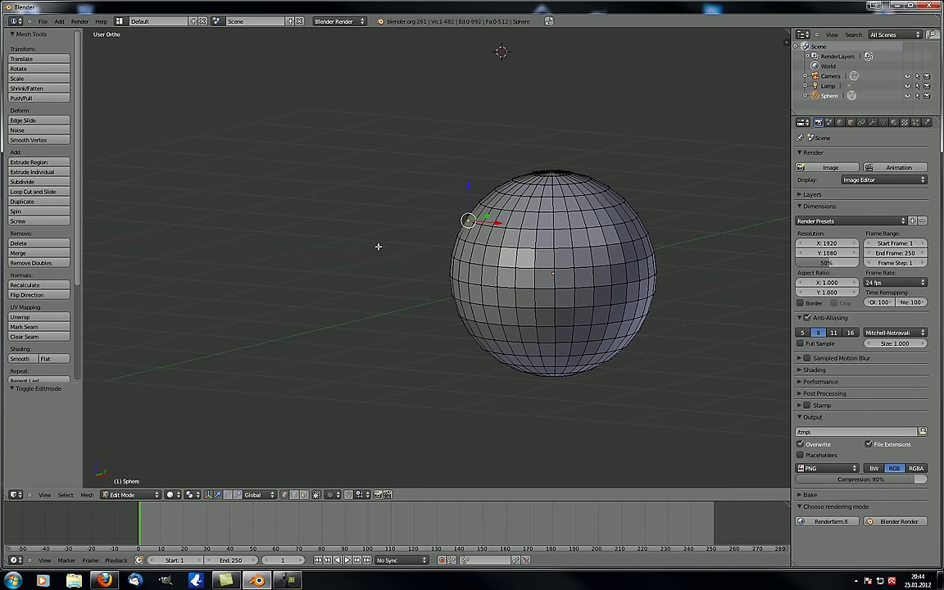
{"action": "key", "text": "shift+d"}
{"action": "left_click", "coordinate": [249, 156]}
Step: Build a triangular face between the duplicated vertex and two neighbouring vertices on the sphere with Make Edge/Face
{"action": "right_click", "coordinate": [467, 220], "text": "shift"}
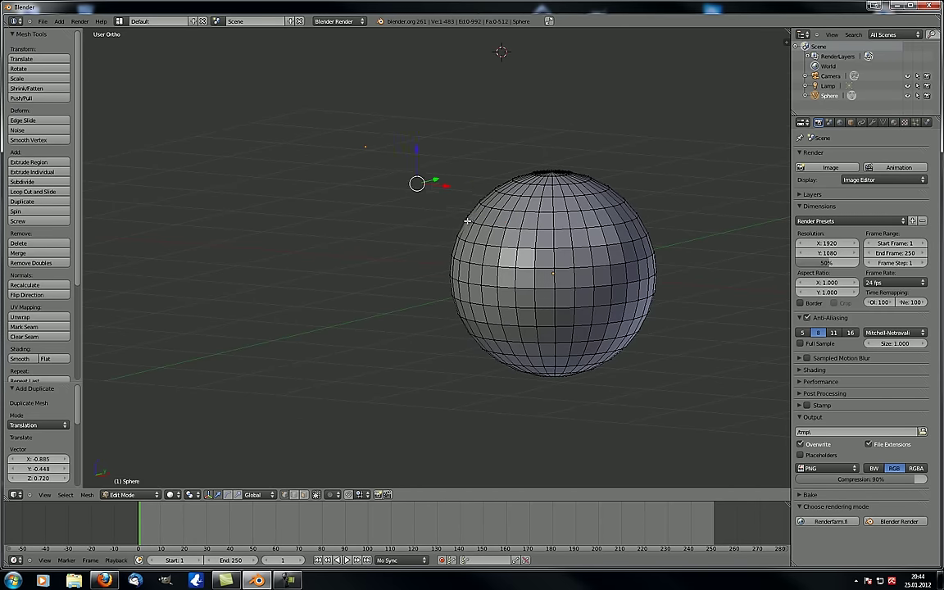
{"action": "middle_click_drag", "start_coordinate": [352, 243], "coordinate": [408, 281]}
{"action": "key", "text": "f"}
{"action": "key", "text": "f"}
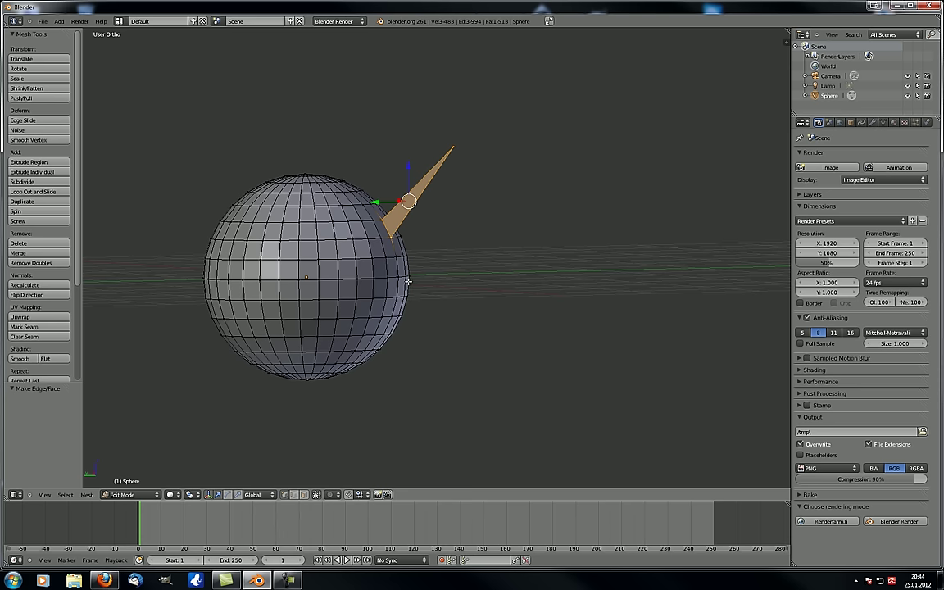
Step: Delete the protruding triangle with the Faces delete option
{"action": "key", "text": "x"}
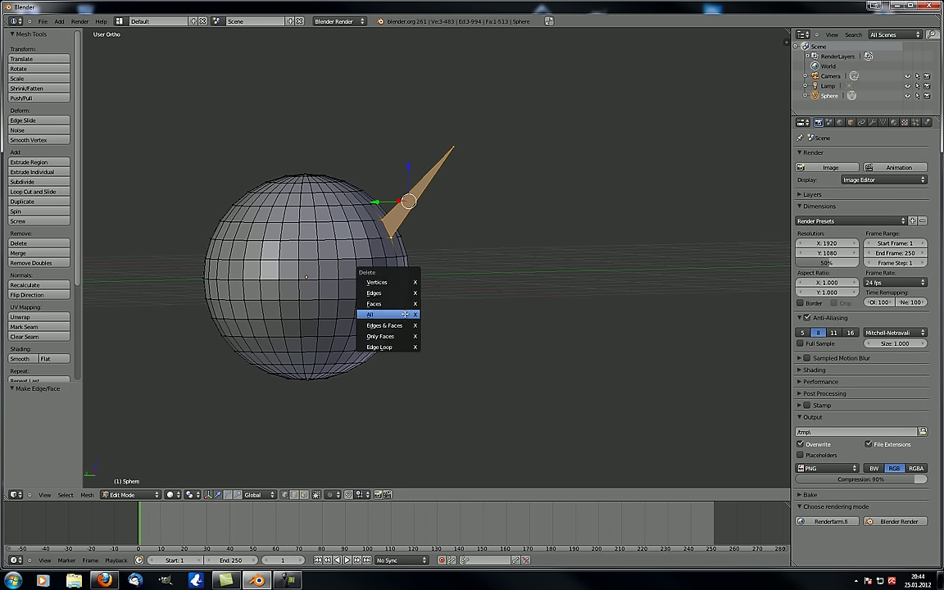
{"action": "left_click", "coordinate": [398, 307]}
{"action": "middle_click_drag", "start_coordinate": [359, 275], "coordinate": [334, 284]}
Step: Examine the Edges commands, including Mark Sharp and Rotate Edge, and the Edge Select Mode tagging options
{"action": "left_click", "coordinate": [87, 494]}
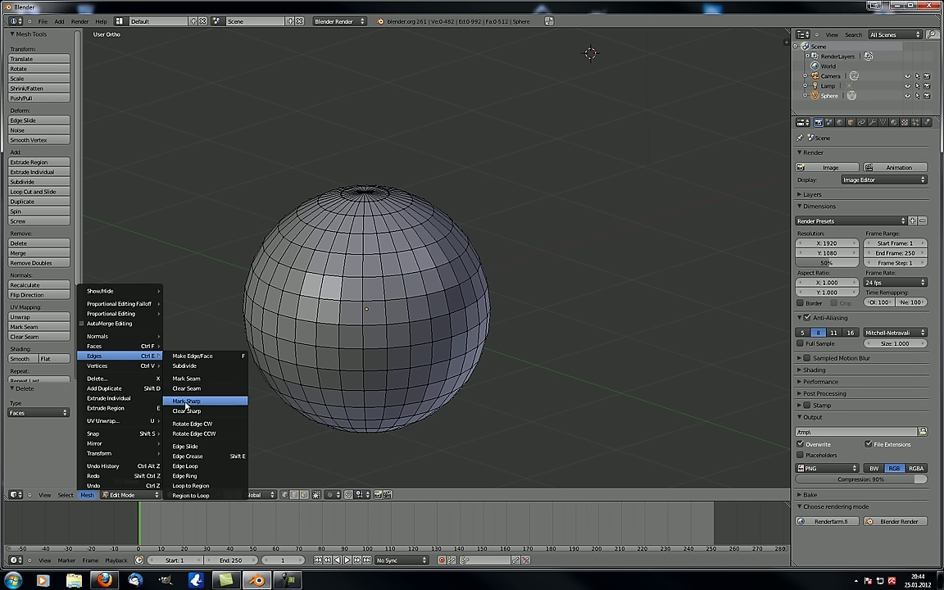
{"action": "scroll", "coordinate": [59, 238], "scroll_direction": "down", "scroll_amount": 5}
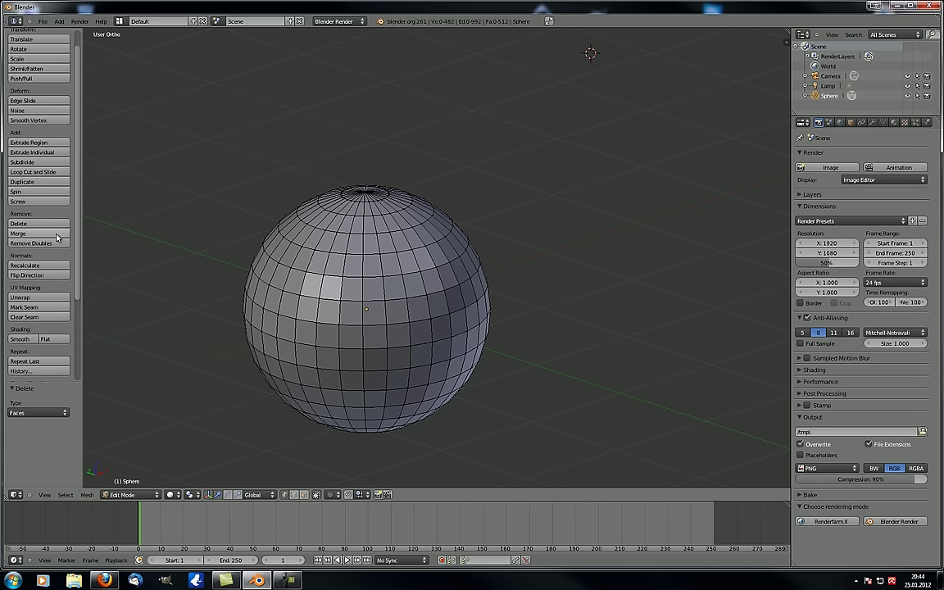
{"action": "left_click", "coordinate": [41, 363]}
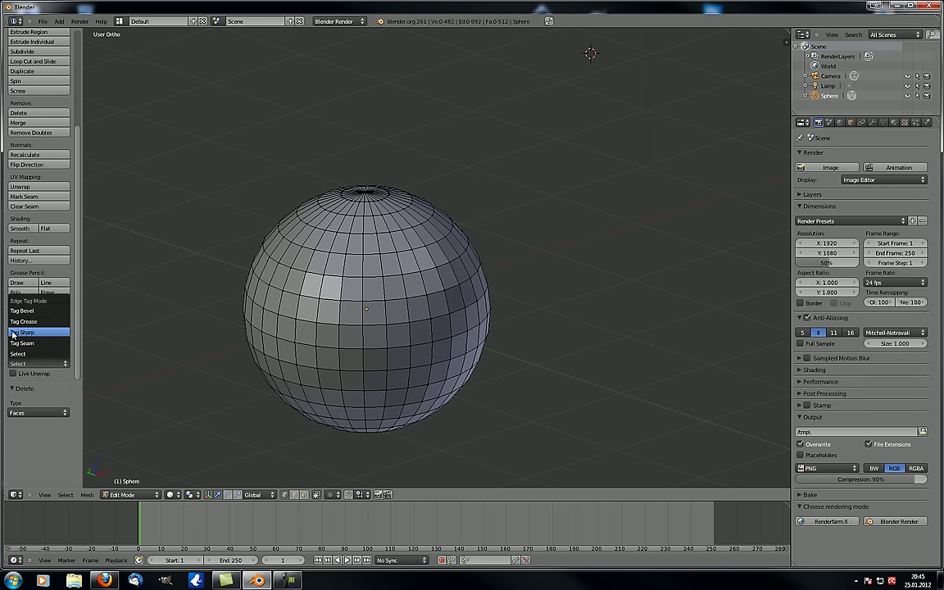
{"action": "scroll", "coordinate": [388, 301], "scroll_direction": "up", "scroll_amount": 2}
{"action": "mouse_move", "coordinate": [363, 271]}
{"action": "middle_mouse_down"}
{"action": "mouse_move", "coordinate": [387, 301]}
{"action": "mouse_move", "coordinate": [353, 283]}
{"action": "middle_mouse_up"}
{"action": "scroll", "coordinate": [365, 292], "scroll_direction": "down", "scroll_amount": 2}
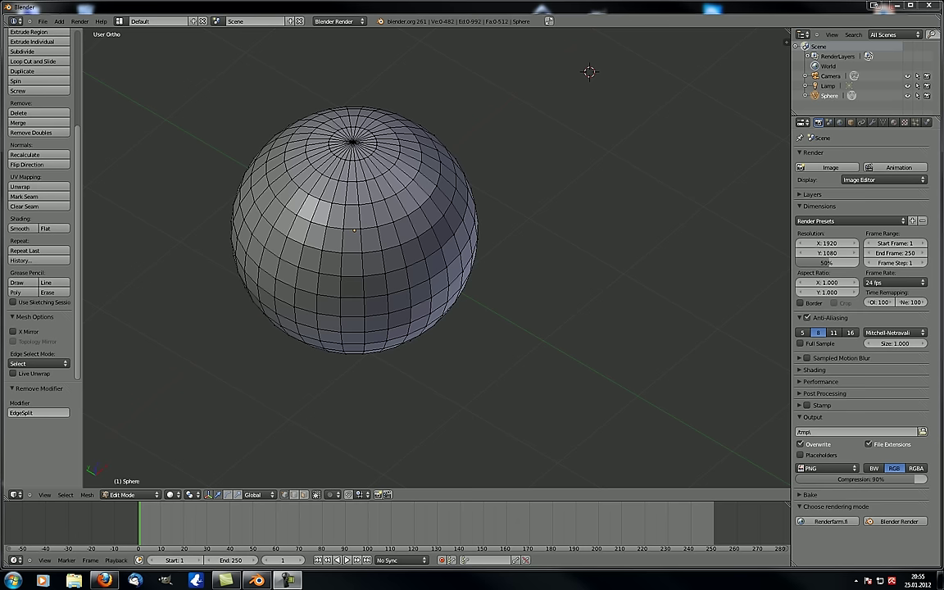
{"action": "left_click", "coordinate": [86, 495]}
{"action": "left_click", "coordinate": [87, 495]}
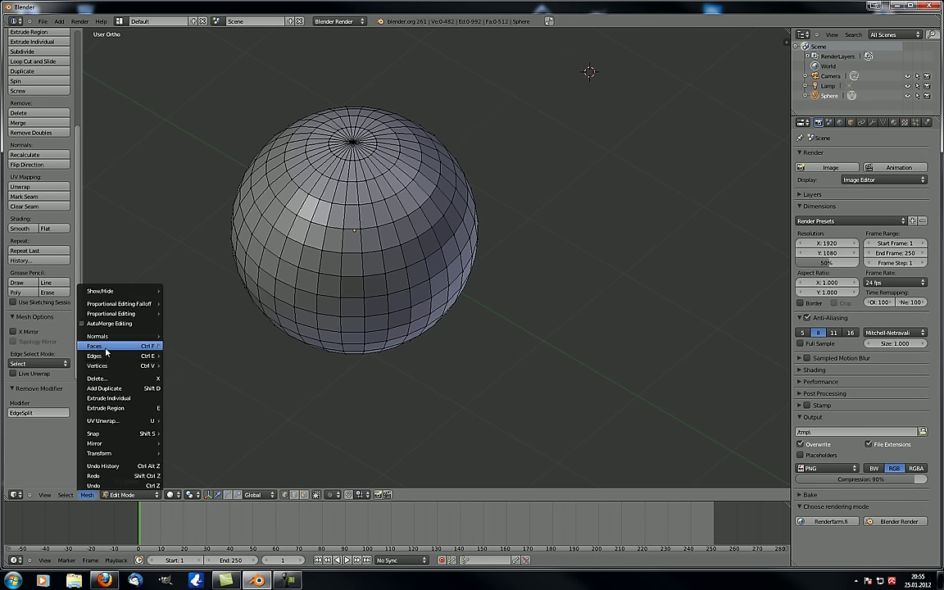
{"action": "mouse_move", "coordinate": [108, 358]}
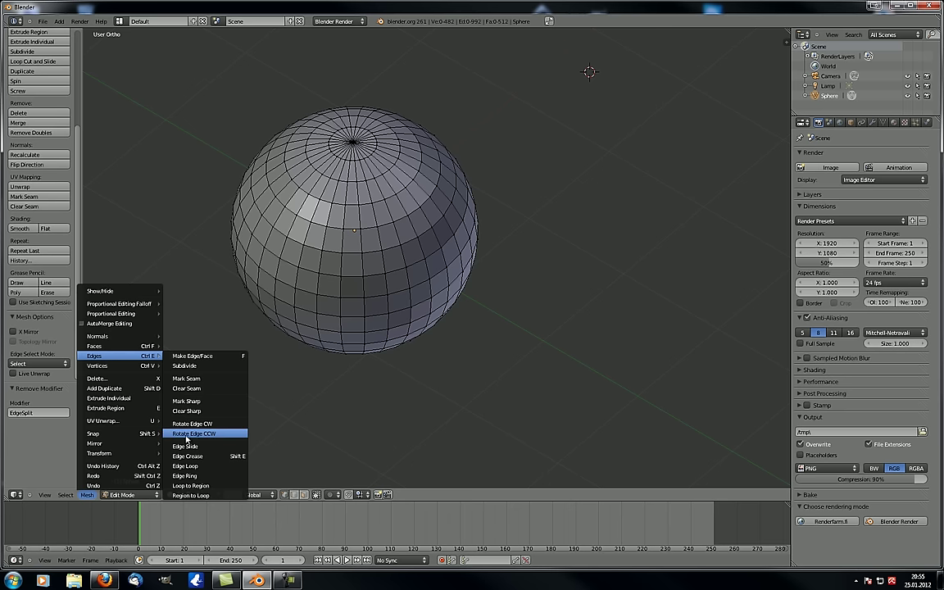
Step: Select the vertical edge on the sphere's upper front half and apply Rotate Edge CW to it
{"action": "middle_click_drag", "start_coordinate": [400, 231], "coordinate": [376, 260]}
{"action": "scroll", "coordinate": [376, 260], "scroll_direction": "up", "scroll_amount": 2}
{"action": "scroll", "coordinate": [376, 260], "scroll_direction": "up", "scroll_amount": 1}
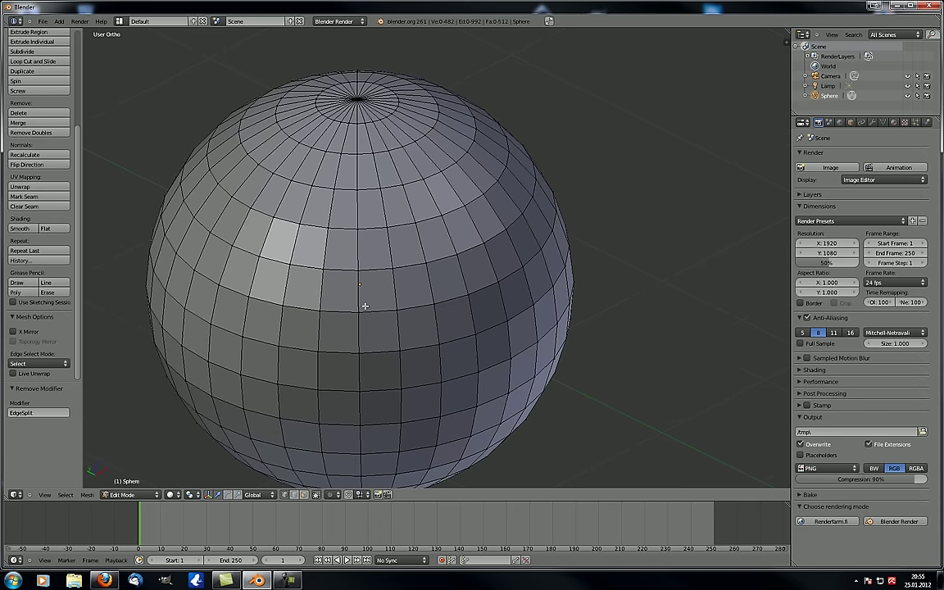
{"action": "right_click", "coordinate": [358, 258]}
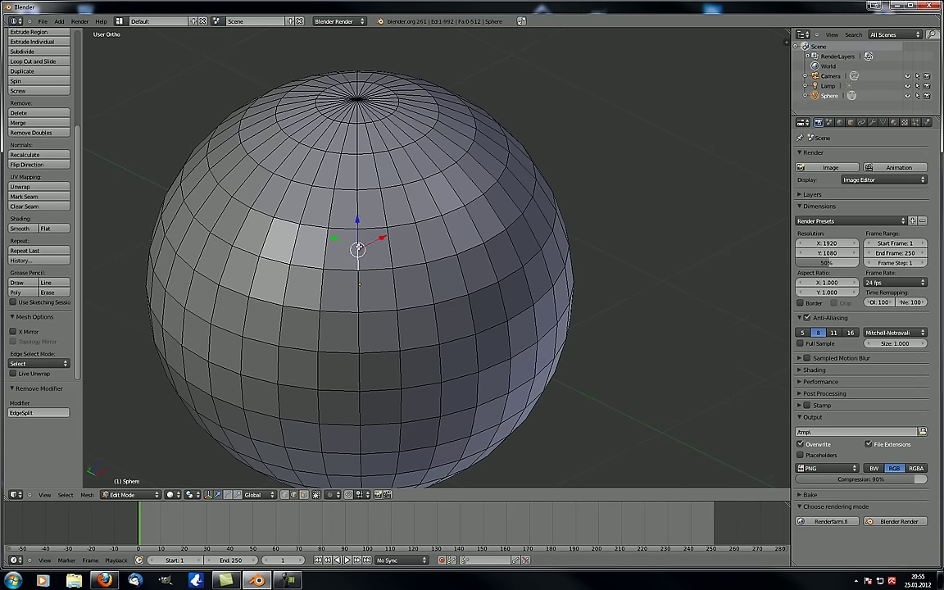
{"action": "scroll", "coordinate": [357, 261], "scroll_direction": "up", "scroll_amount": 4}
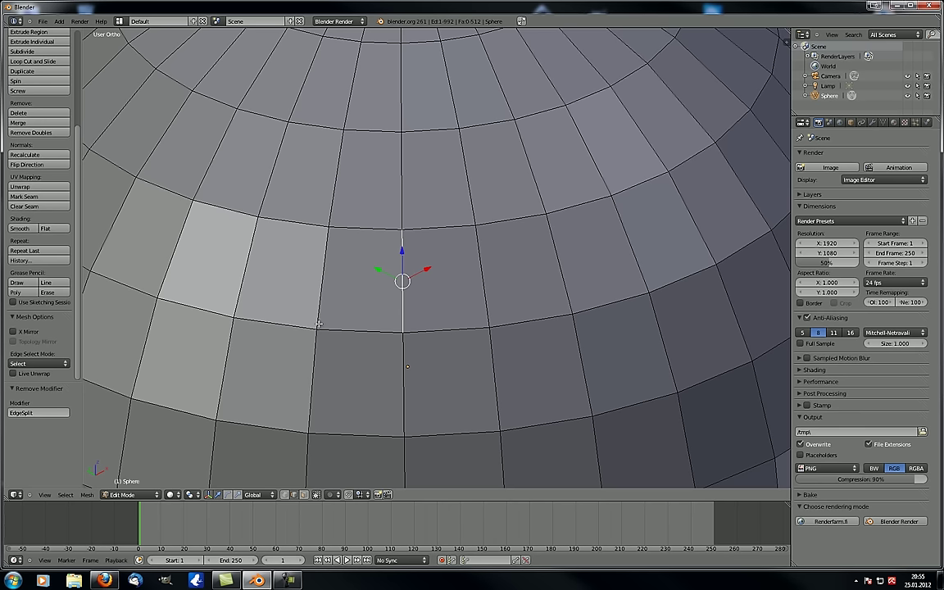
{"action": "left_click", "coordinate": [87, 495]}
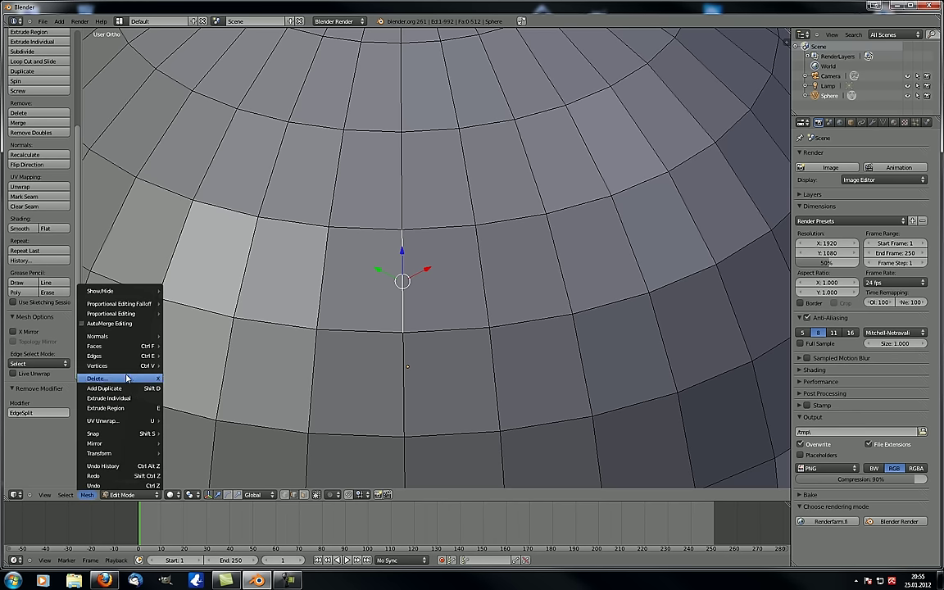
{"action": "mouse_move", "coordinate": [139, 356]}
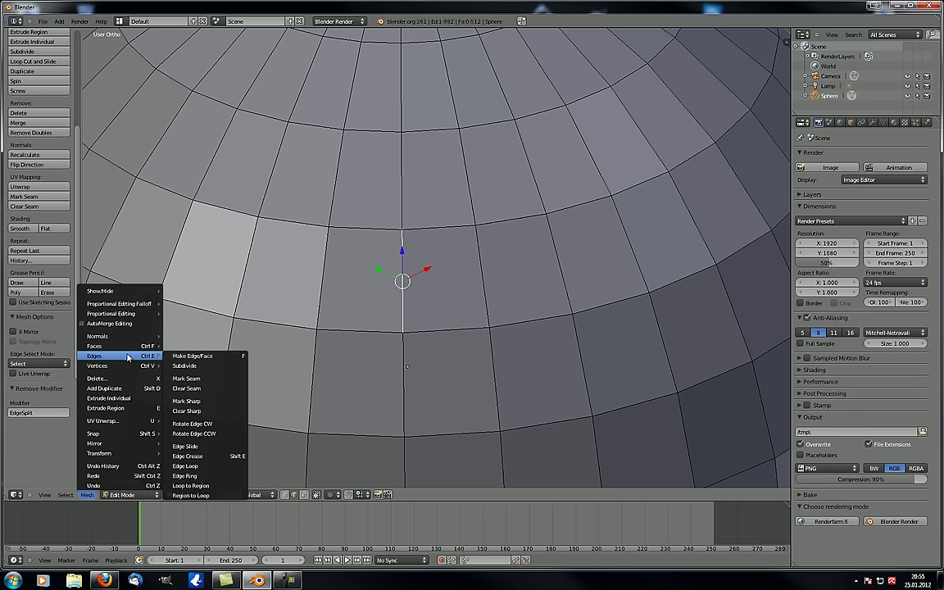
{"action": "left_click", "coordinate": [211, 423]}
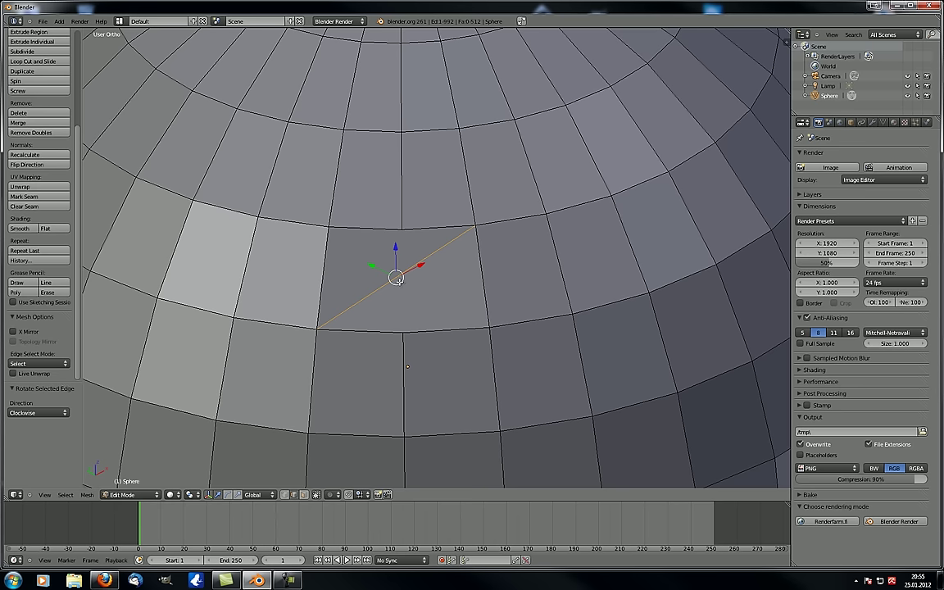
Step: Turn the diagonal edge back to vertical with Rotate Edge CCW
{"action": "middle_click_drag", "start_coordinate": [361, 253], "coordinate": [397, 293]}
{"action": "scroll", "coordinate": [387, 281], "scroll_direction": "up", "scroll_amount": 2}
{"action": "left_click", "coordinate": [87, 494]}
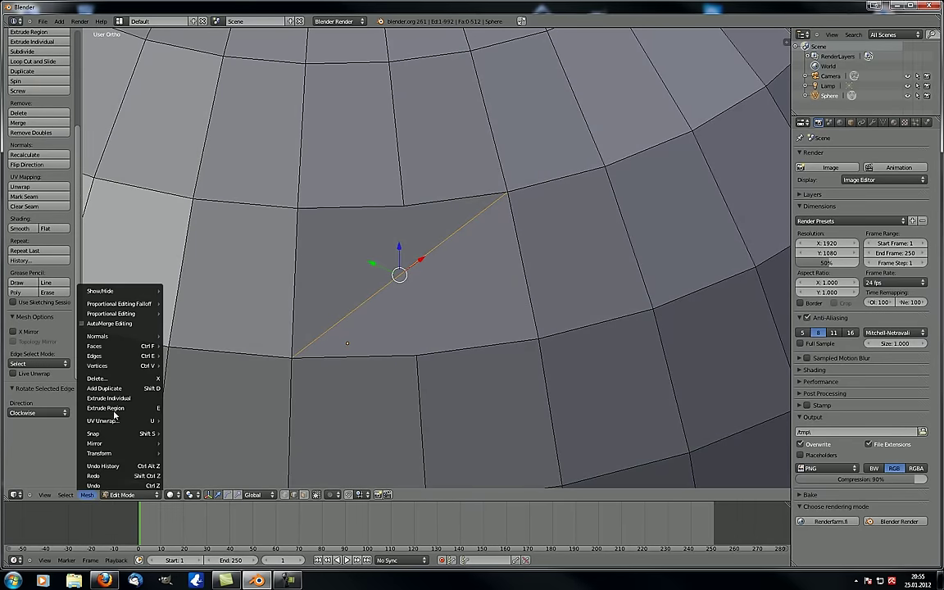
{"action": "mouse_move", "coordinate": [128, 357]}
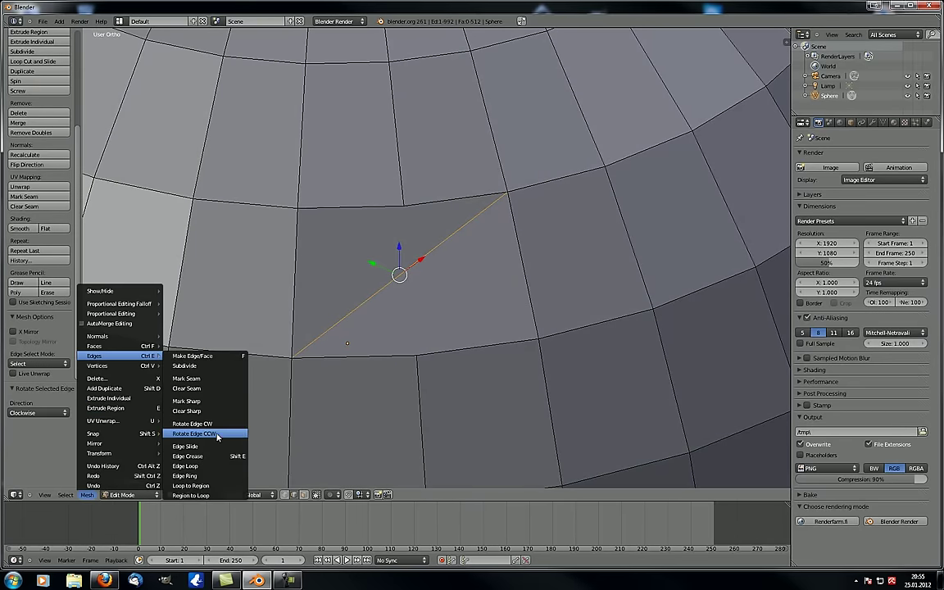
{"action": "left_click", "coordinate": [287, 429]}
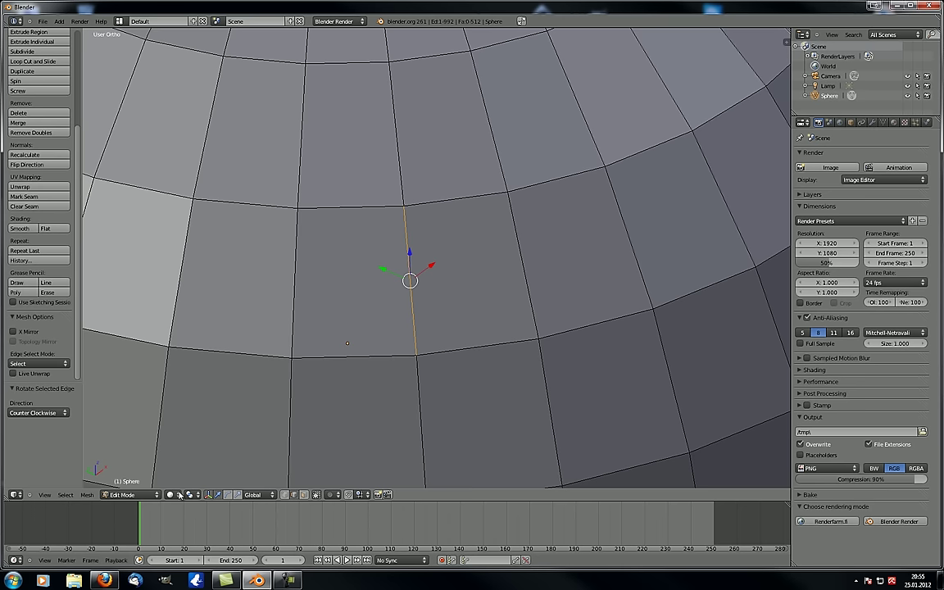
Step: Display the selected edge's transform properties and try a crease value of about 0.942 on it
{"action": "left_click", "coordinate": [87, 494]}
{"action": "mouse_move", "coordinate": [122, 356]}
{"action": "left_click", "coordinate": [786, 42]}
{"action": "scroll", "coordinate": [733, 90], "scroll_direction": "up", "scroll_amount": 5}
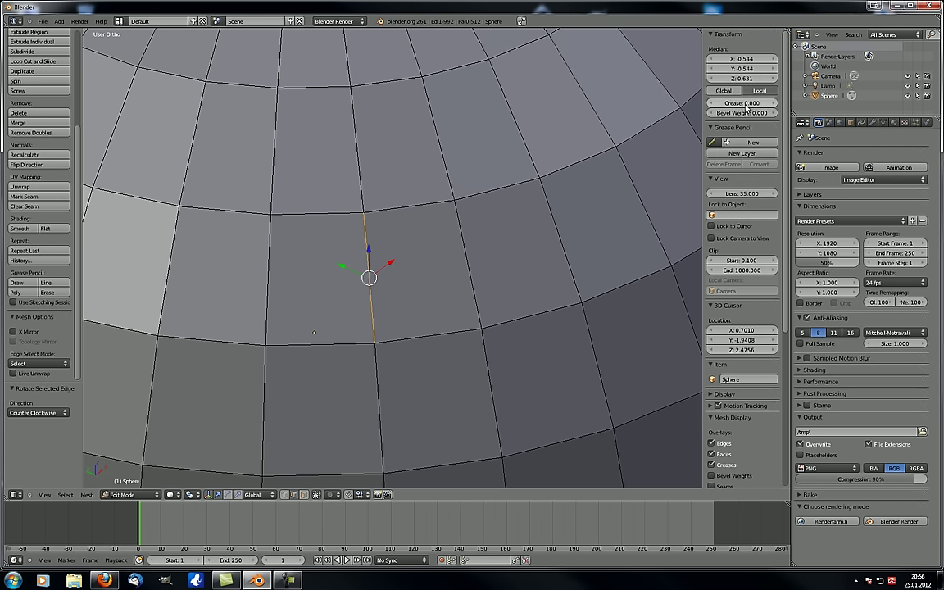
{"action": "left_click", "coordinate": [368, 268]}
{"action": "left_click_drag", "start_coordinate": [725, 105], "coordinate": [780, 105]}
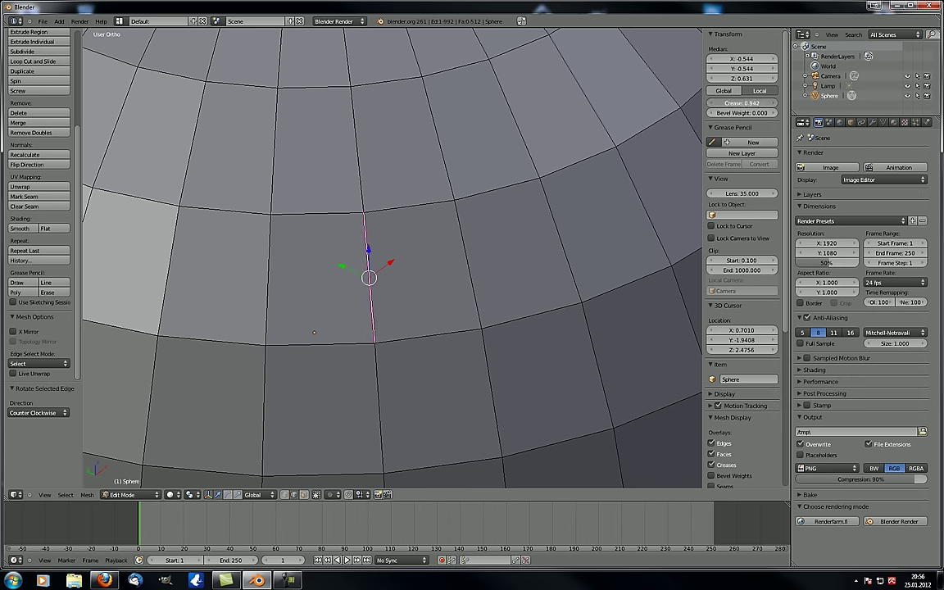
{"action": "right_click", "coordinate": [468, 261]}
{"action": "right_click", "coordinate": [381, 270]}
Step: Try the Edge Crease command on the selected vertical edge with a crease of 1.000
{"action": "left_click", "coordinate": [87, 494]}
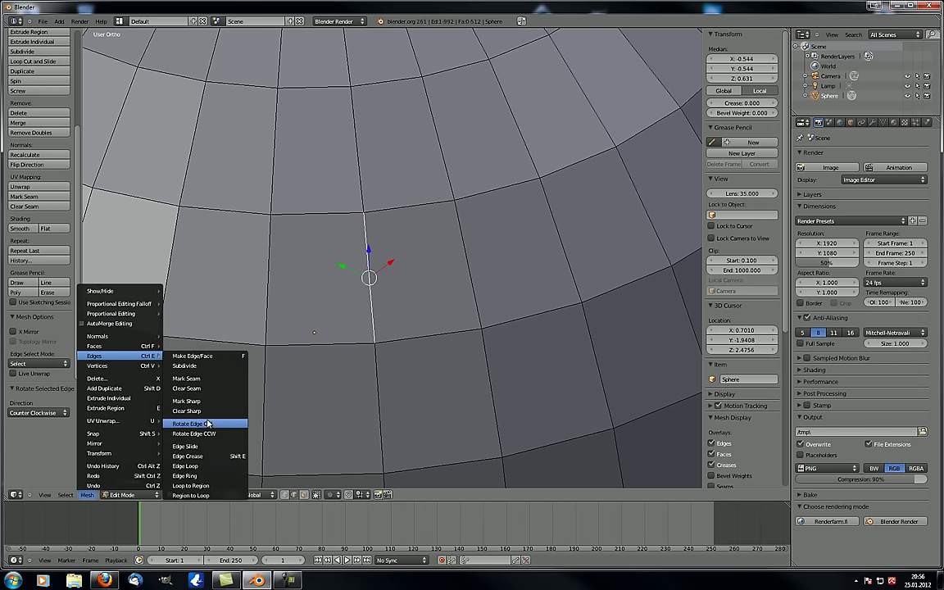
{"action": "left_click", "coordinate": [208, 463]}
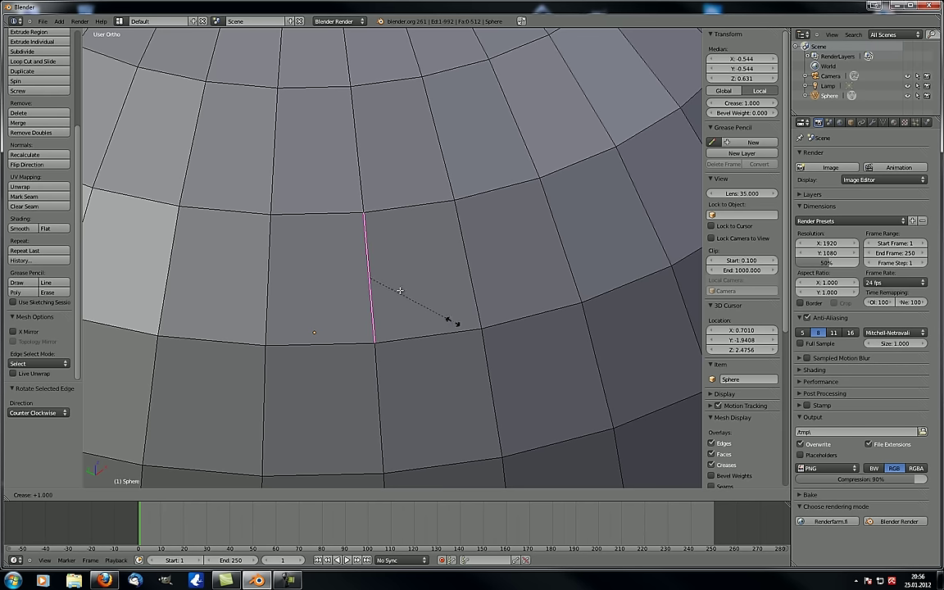
{"action": "left_click", "coordinate": [463, 331]}
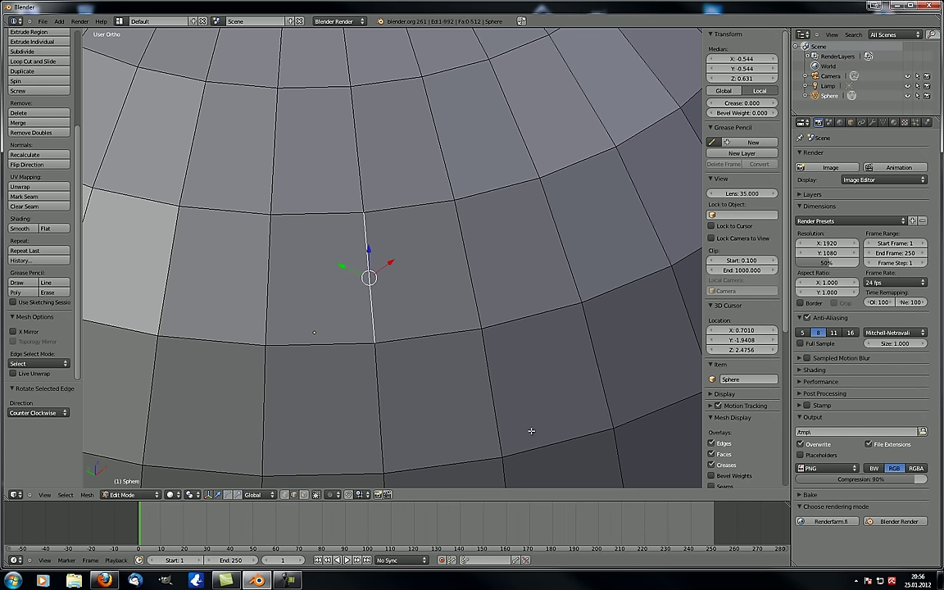
Step: Examine Edge Loop, Edge Ring, Loop to Region and Region to Loop among the Edges and Select commands
{"action": "left_click", "coordinate": [87, 494]}
{"action": "mouse_move", "coordinate": [115, 356]}
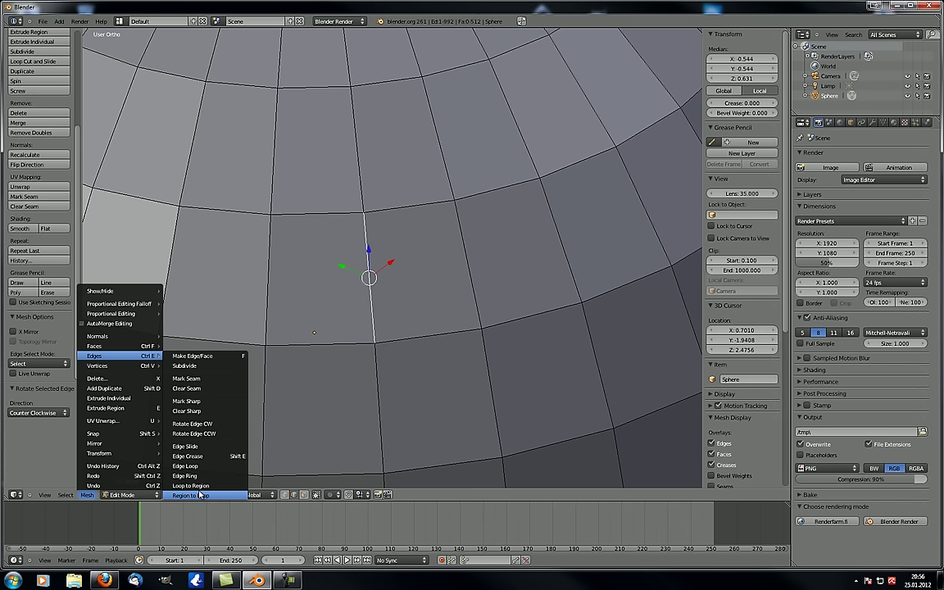
{"action": "mouse_move", "coordinate": [66, 495]}
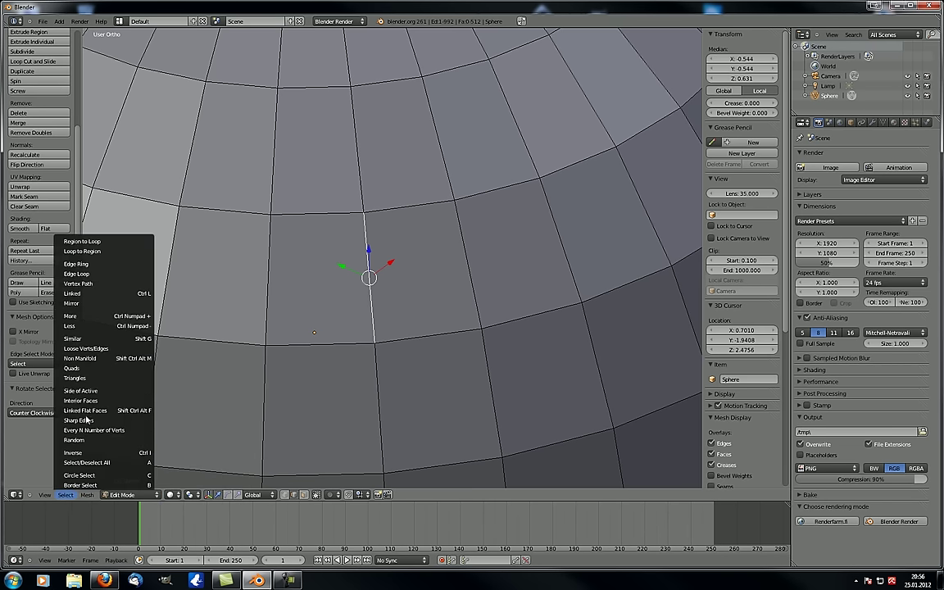
{"action": "left_click", "coordinate": [87, 496]}
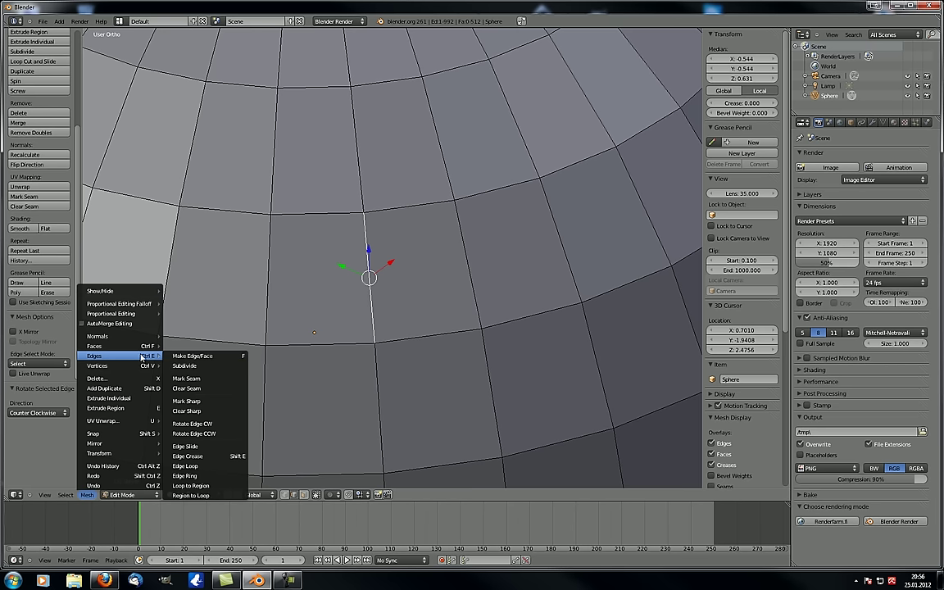
{"action": "key", "text": "ctrl+e"}
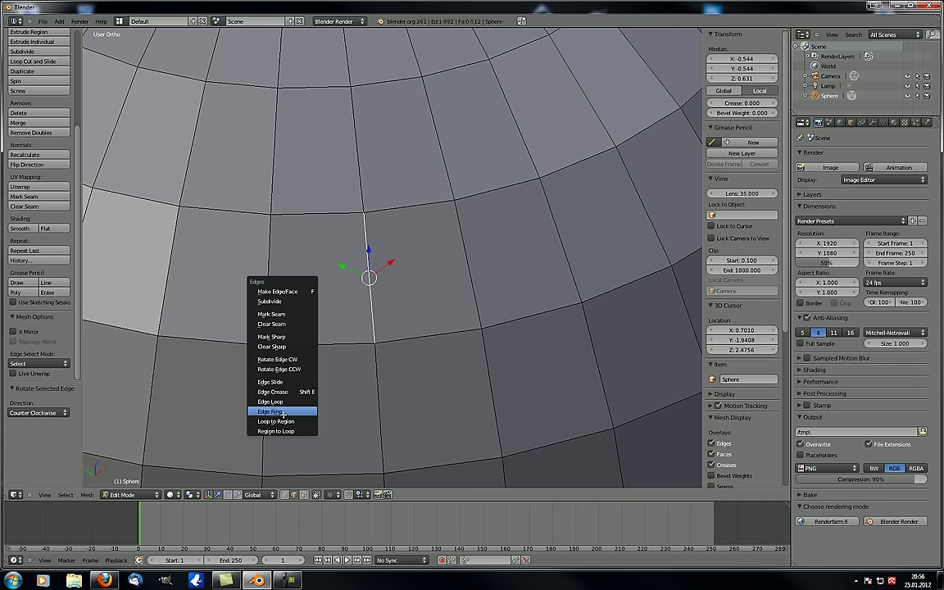
{"action": "left_click", "coordinate": [86, 494]}
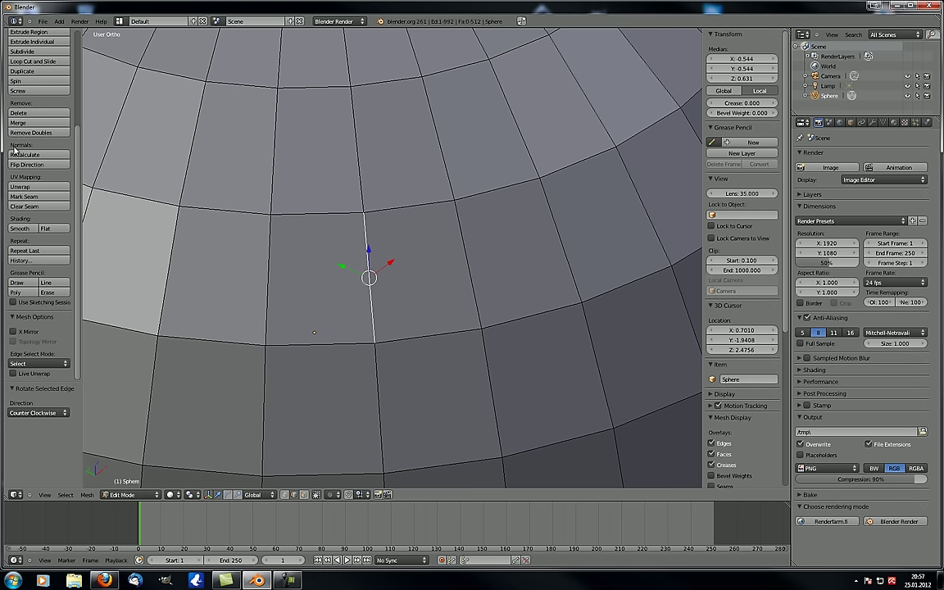
Step: Examine the Faces commands, including Flip Normals, Make Edge/Face and Beautify Fill
{"action": "left_click", "coordinate": [88, 496]}
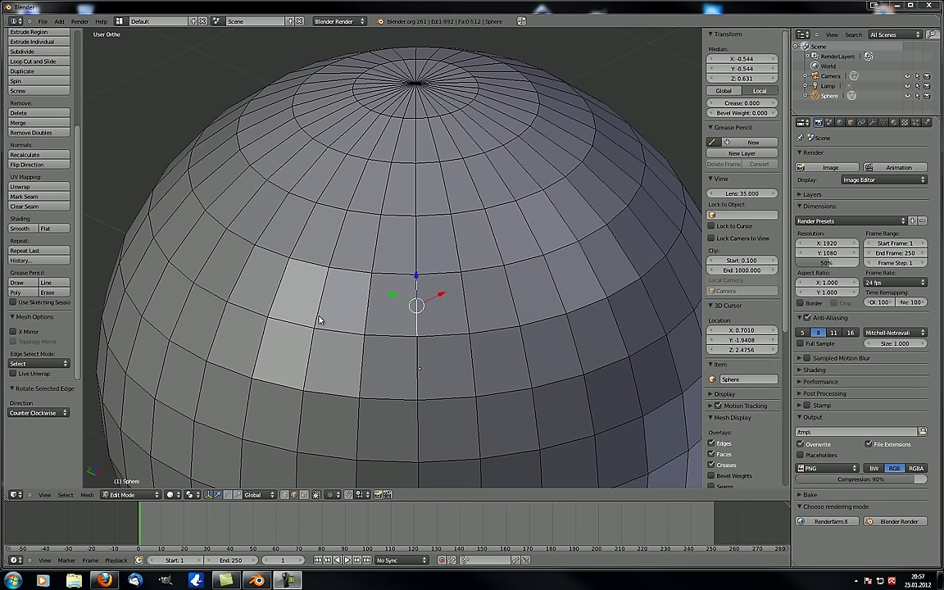
{"action": "scroll", "coordinate": [319, 321], "scroll_direction": "up", "scroll_amount": 3}
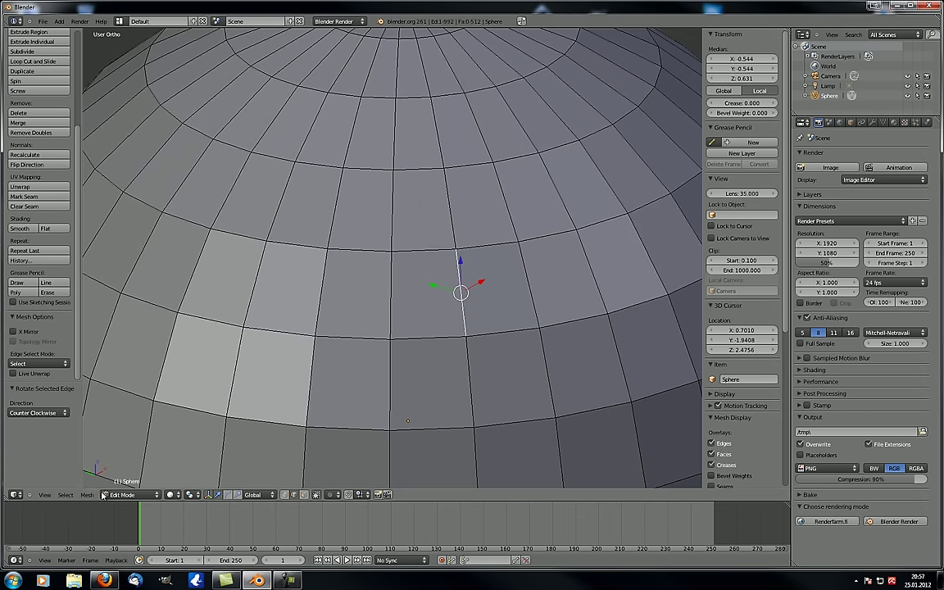
{"action": "left_click", "coordinate": [66, 495]}
{"action": "left_click", "coordinate": [87, 495]}
{"action": "mouse_move", "coordinate": [129, 350]}
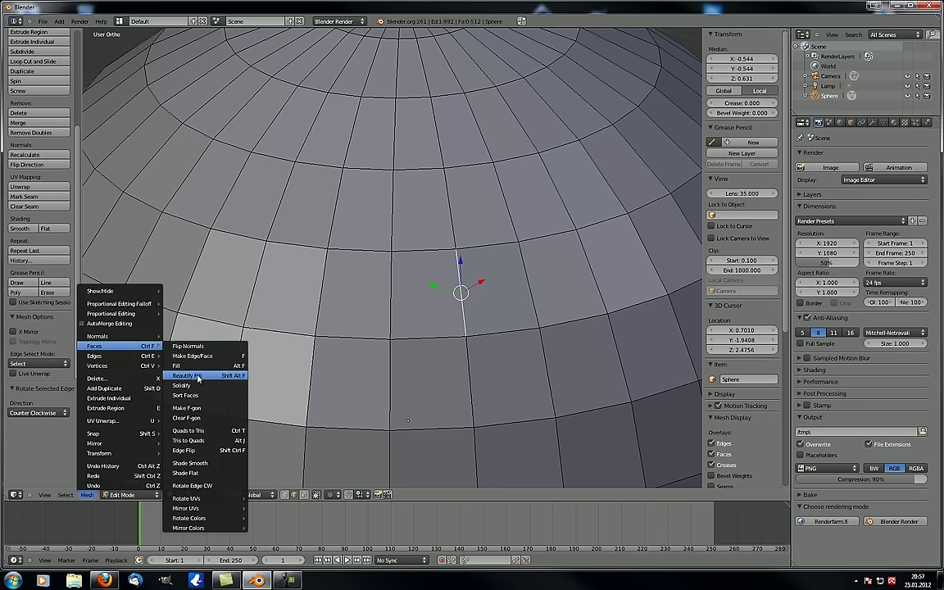
Step: Return to Object Mode and delete the sphere
{"action": "scroll", "coordinate": [450, 316], "scroll_direction": "down", "scroll_amount": 9}
{"action": "middle_click_drag", "start_coordinate": [456, 326], "coordinate": [451, 311]}
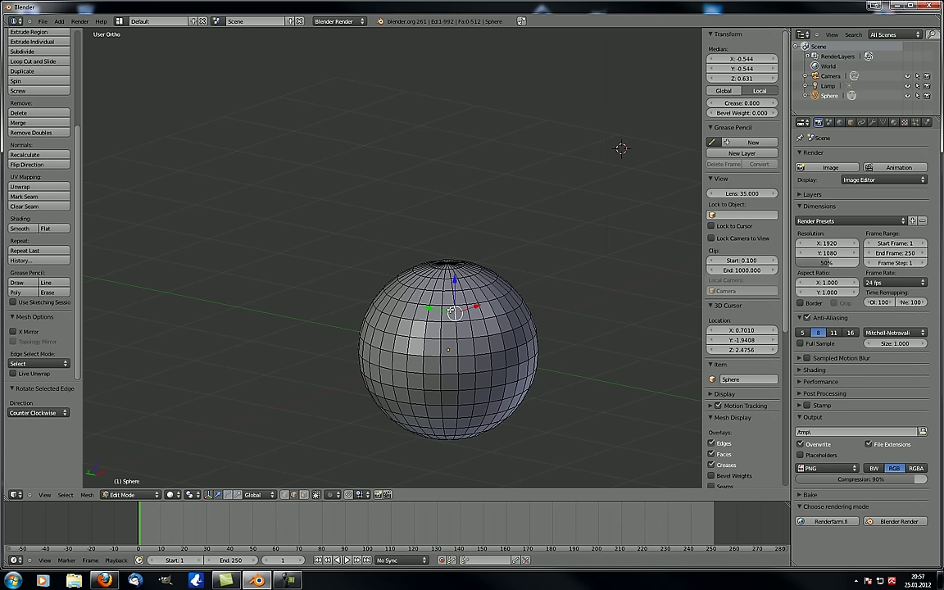
{"action": "key", "text": "Tab"}
{"action": "key", "text": "x"}
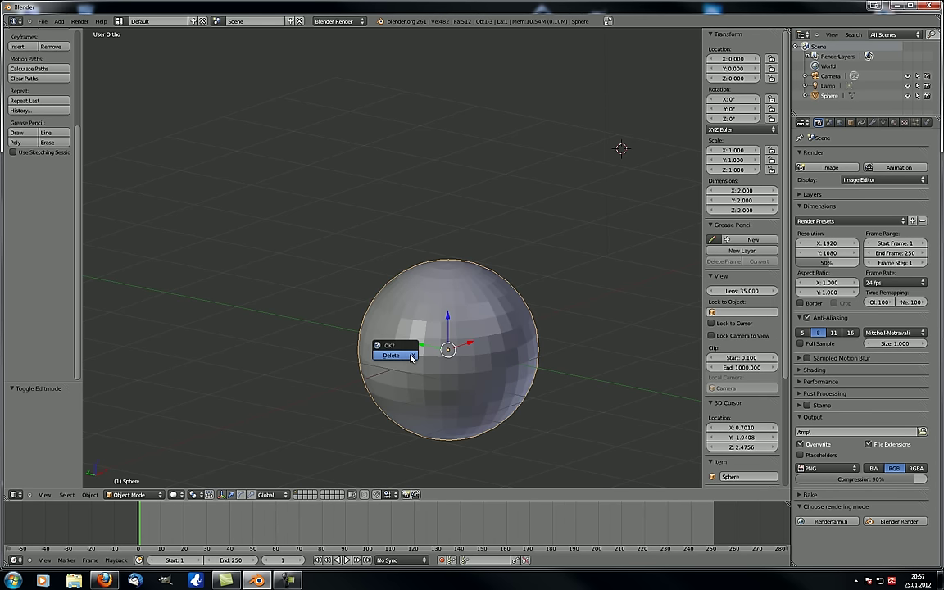
{"action": "left_click", "coordinate": [410, 358]}
{"action": "key", "text": "shift+a"}
{"action": "left_click", "coordinate": [434, 356]}
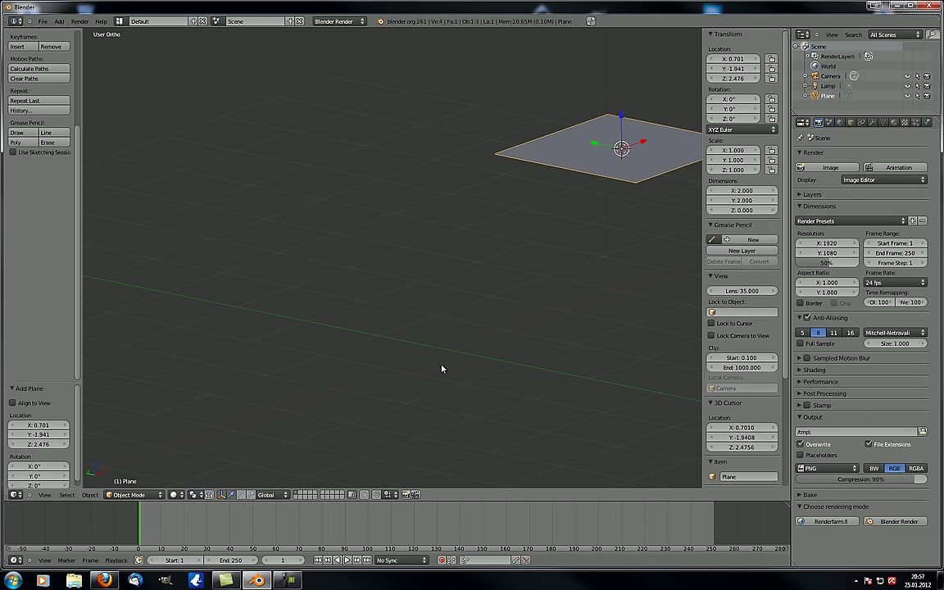
{"action": "key", "text": "x"}
{"action": "left_click", "coordinate": [570, 216]}
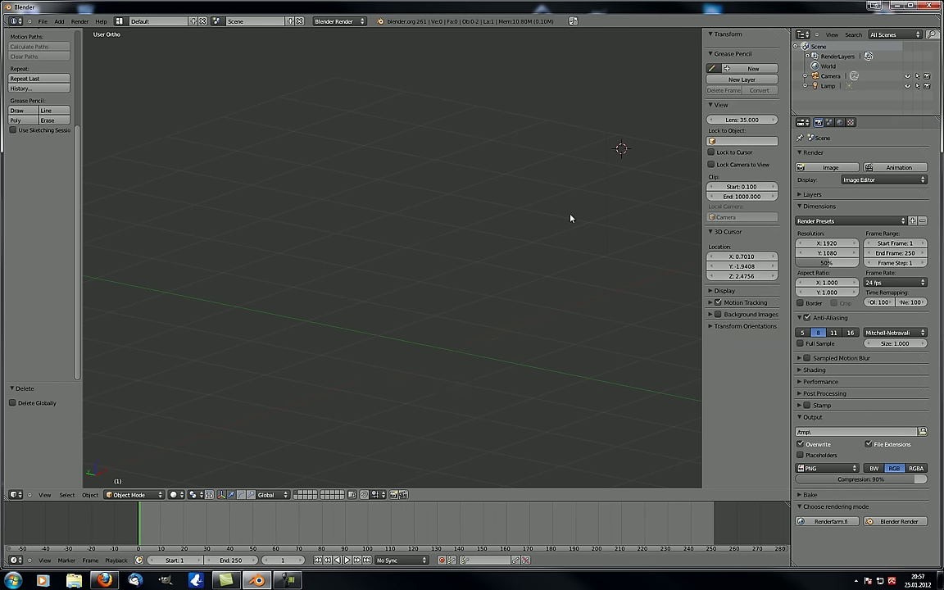
Step: Reset the 3D cursor to the world origin and add a plane there
{"action": "key", "text": "shift+c"}
{"action": "key", "text": "shift+a"}
{"action": "mouse_move", "coordinate": [571, 216]}
{"action": "left_click", "coordinate": [601, 218]}
{"action": "middle_click_drag", "start_coordinate": [205, 336], "coordinate": [308, 298], "text": "shift"}
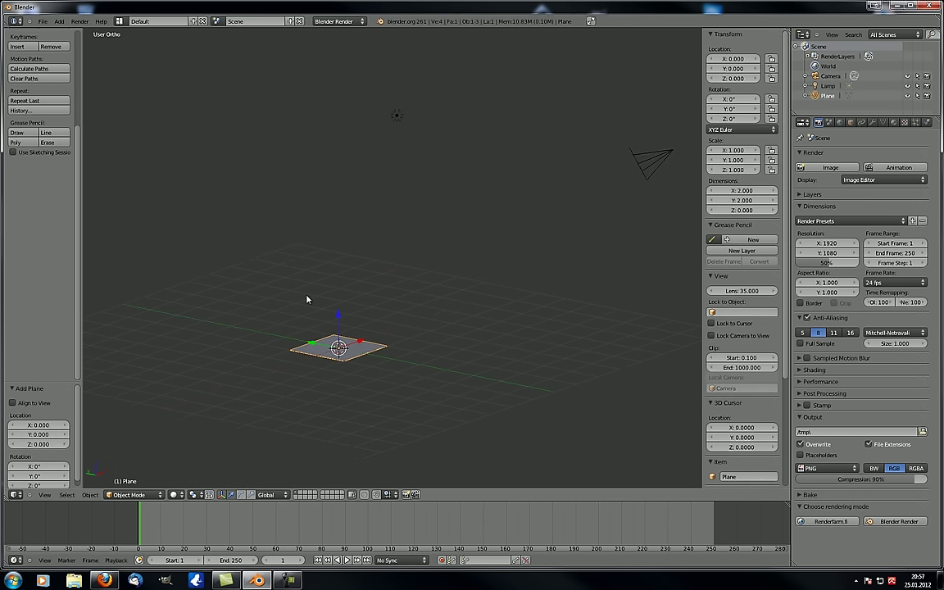
Step: In top view and Edit Mode, extrude the plane's edge at X 1.000 by about 1.636 along the X axis
{"action": "key", "text": "KP_7"}
{"action": "scroll", "coordinate": [307, 299], "scroll_direction": "up", "scroll_amount": 4}
{"action": "key", "text": "Tab"}
{"action": "middle_click_drag", "start_coordinate": [445, 222], "coordinate": [385, 296], "text": "shift"}
{"action": "right_click", "coordinate": [363, 333]}
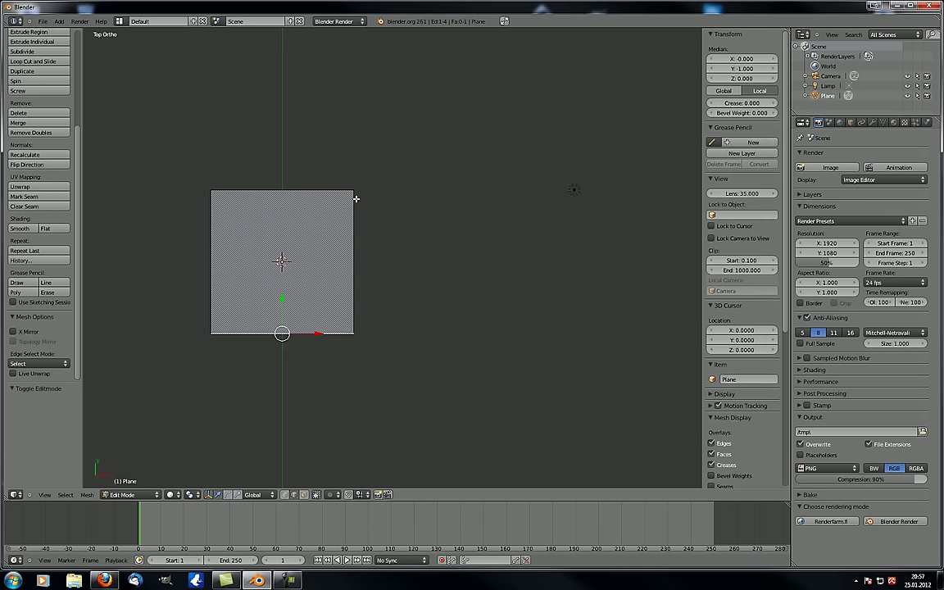
{"action": "right_click", "coordinate": [356, 186], "text": "shift"}
{"action": "right_click", "coordinate": [365, 231]}
{"action": "scroll", "coordinate": [398, 375], "scroll_direction": "down", "scroll_amount": 2}
{"action": "scroll", "coordinate": [397, 375], "scroll_direction": "down", "scroll_amount": 1}
{"action": "key", "text": "e"}
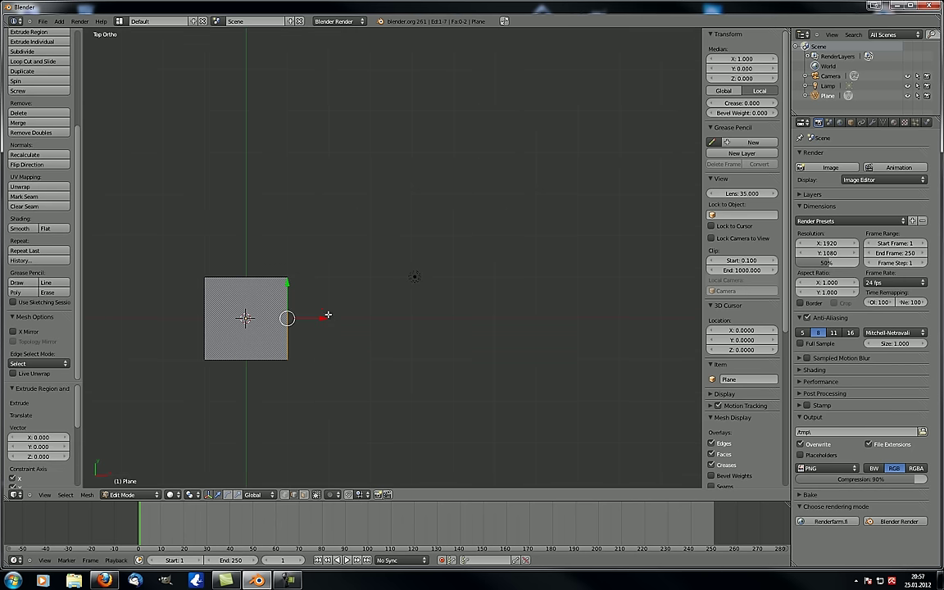
{"action": "key", "text": "x"}
{"action": "left_click", "coordinate": [389, 326]}
Step: Lengthen the strip with four more extrusions of its end edge along X, bringing the end to about X 10.178
{"action": "key", "text": "e"}
{"action": "key", "text": "x"}
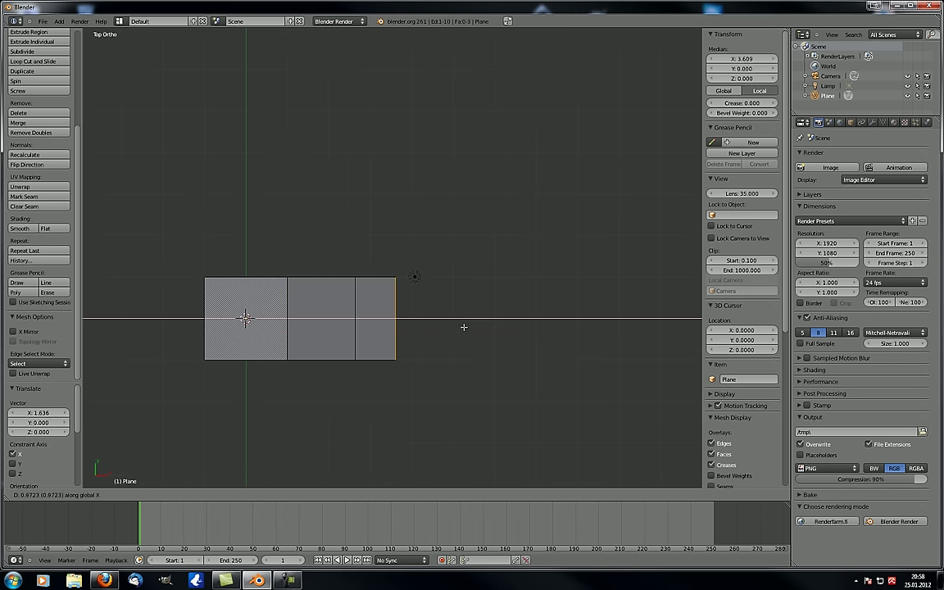
{"action": "left_click", "coordinate": [463, 326]}
{"action": "key", "text": "e"}
{"action": "key", "text": "x"}
{"action": "left_click", "coordinate": [630, 324]}
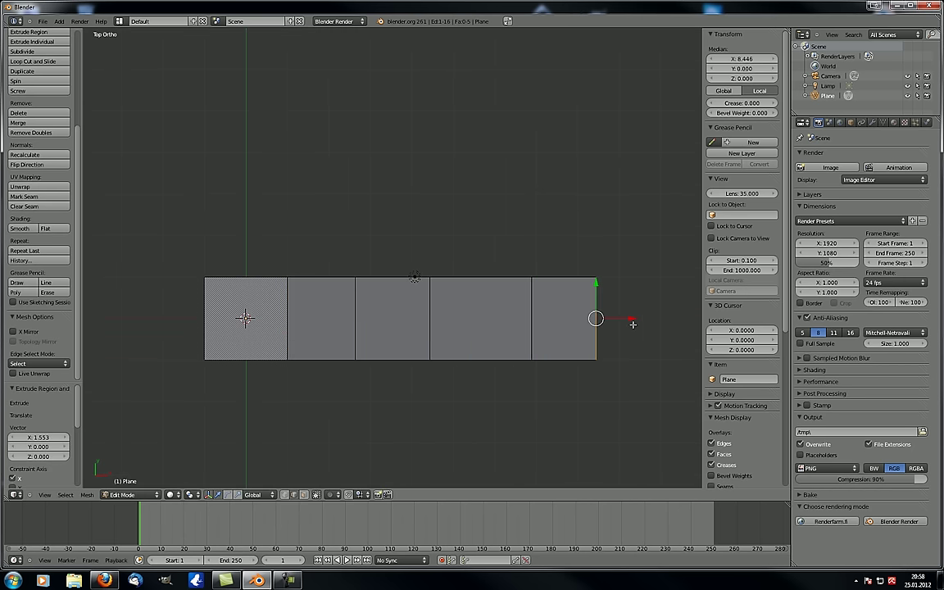
{"action": "key", "text": "e"}
{"action": "key", "text": "x"}
{"action": "left_click", "coordinate": [704, 325]}
{"action": "middle_click_drag", "start_coordinate": [475, 328], "coordinate": [373, 294], "text": "shift"}
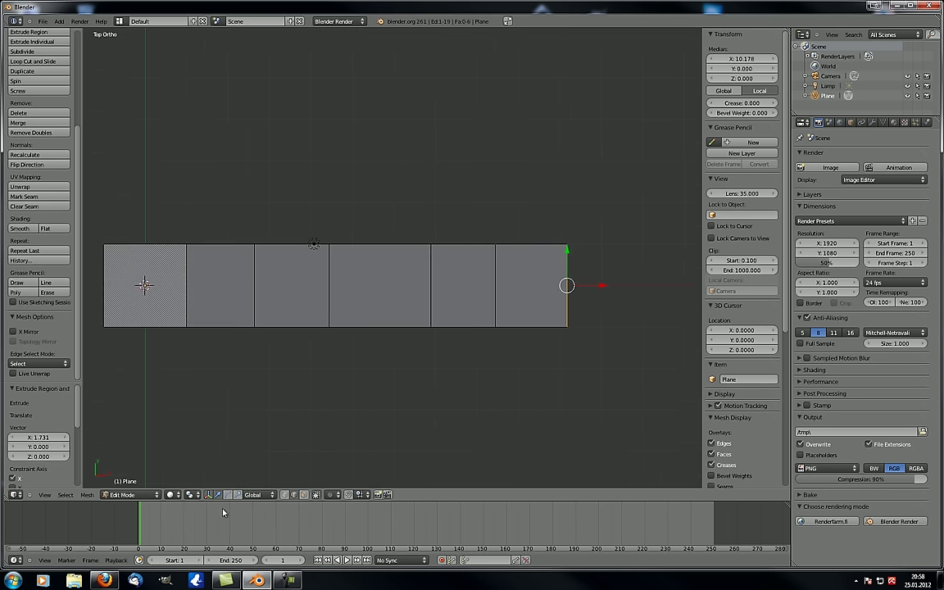
Step: Select the entire strip and remove its lower lengthwise edge loop from the selection
{"action": "key", "text": "a"}
{"action": "key", "text": "a"}
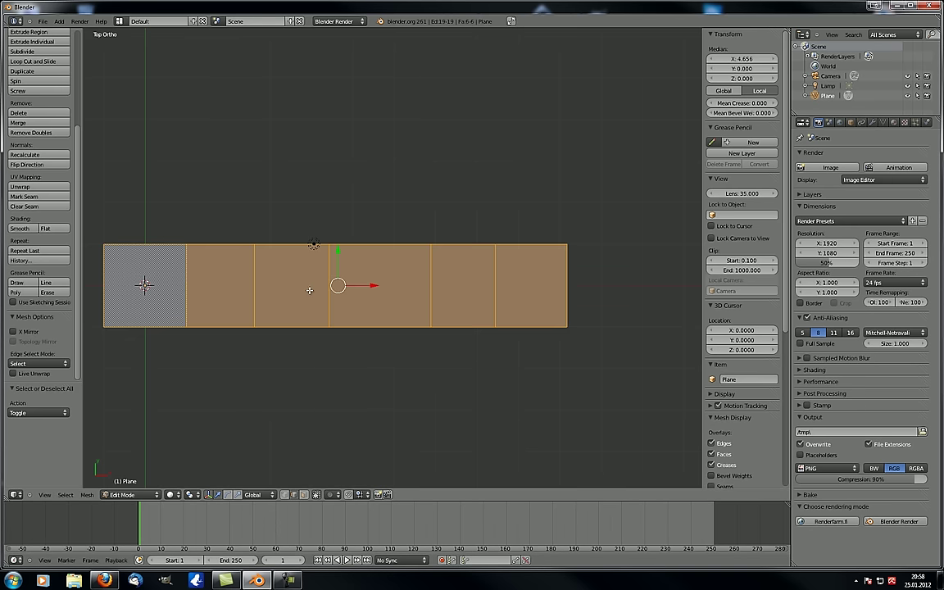
{"action": "middle_click_drag", "start_coordinate": [310, 288], "coordinate": [404, 270], "text": "shift"}
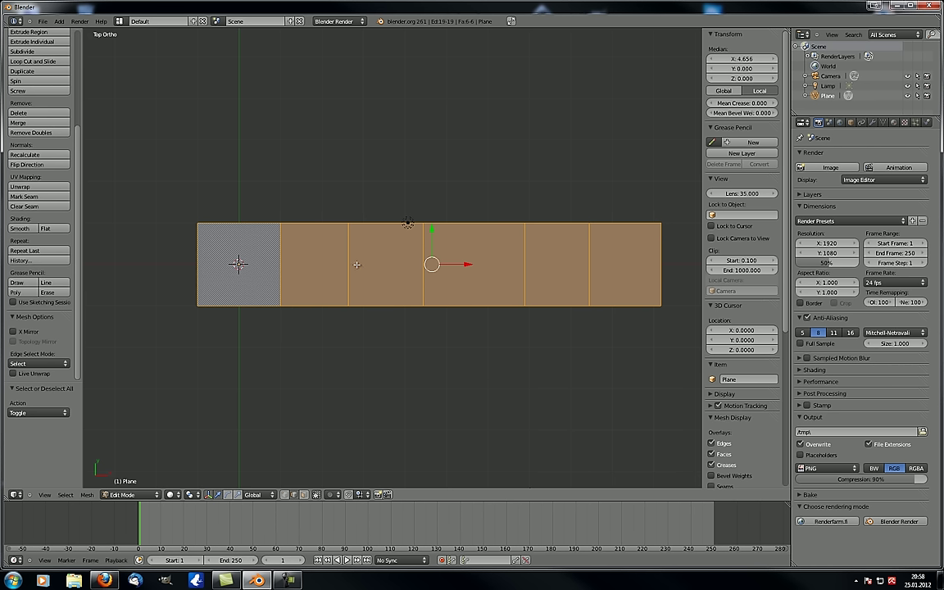
{"action": "right_click", "coordinate": [373, 306], "text": "alt"}
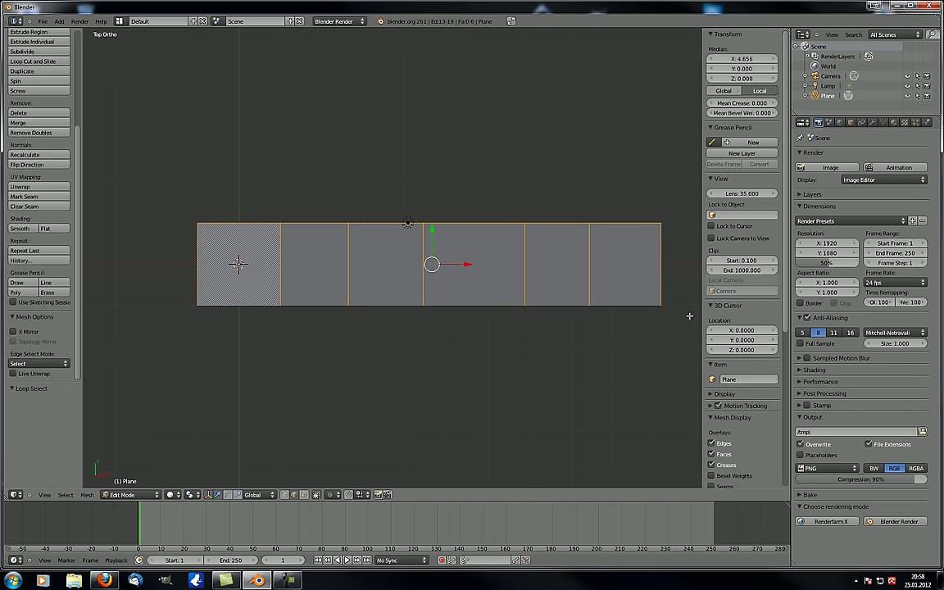
Step: Deselect the strip's upper lengthwise edge loop and delete the crosswise edges that remain selected
{"action": "right_click", "coordinate": [371, 223], "text": "alt+shift"}
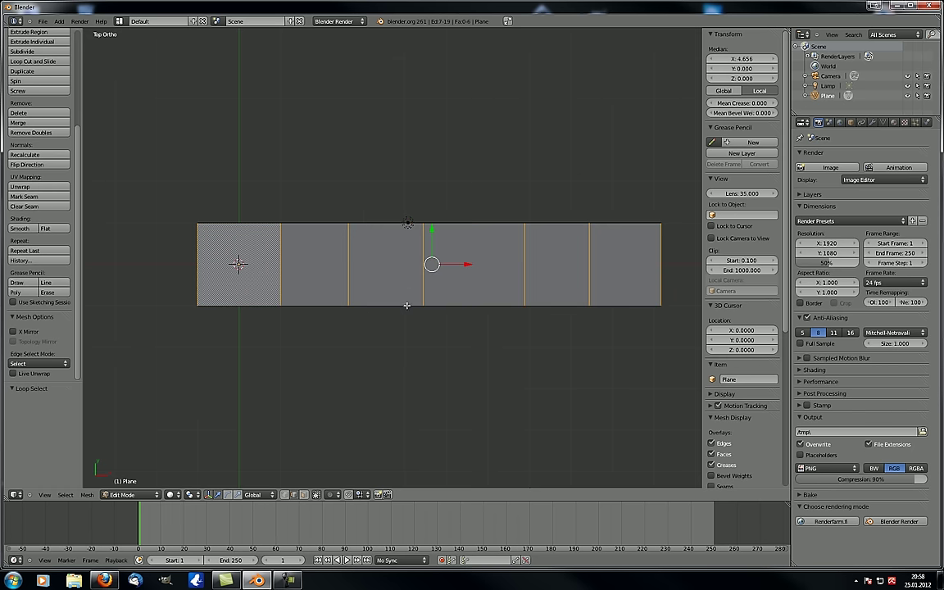
{"action": "key", "text": "x"}
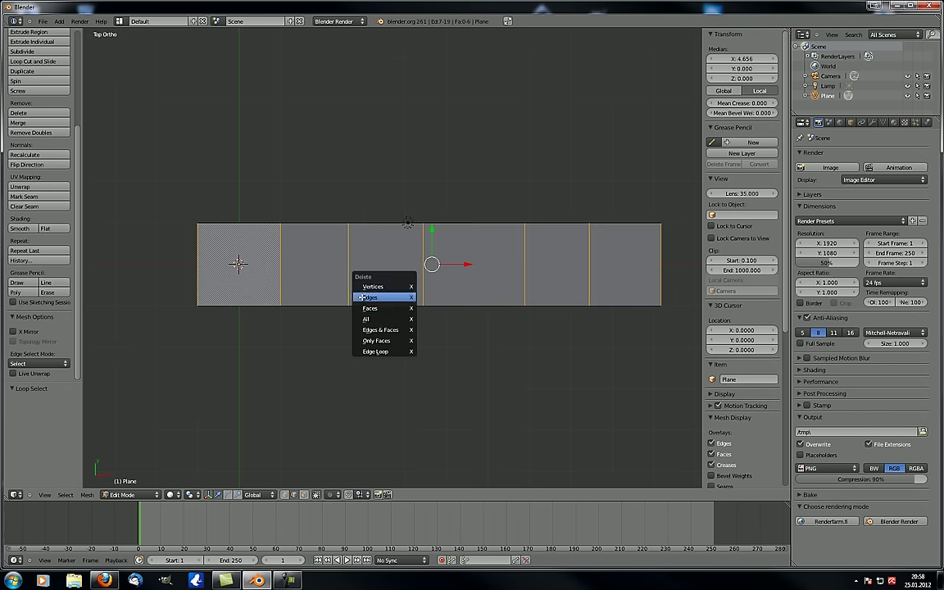
{"action": "key", "text": "e"}
Step: In vertex select mode, connect the two parallel lines' end vertices with a new edge at each end, closing the outline
{"action": "middle_click_drag", "start_coordinate": [347, 341], "coordinate": [407, 283]}
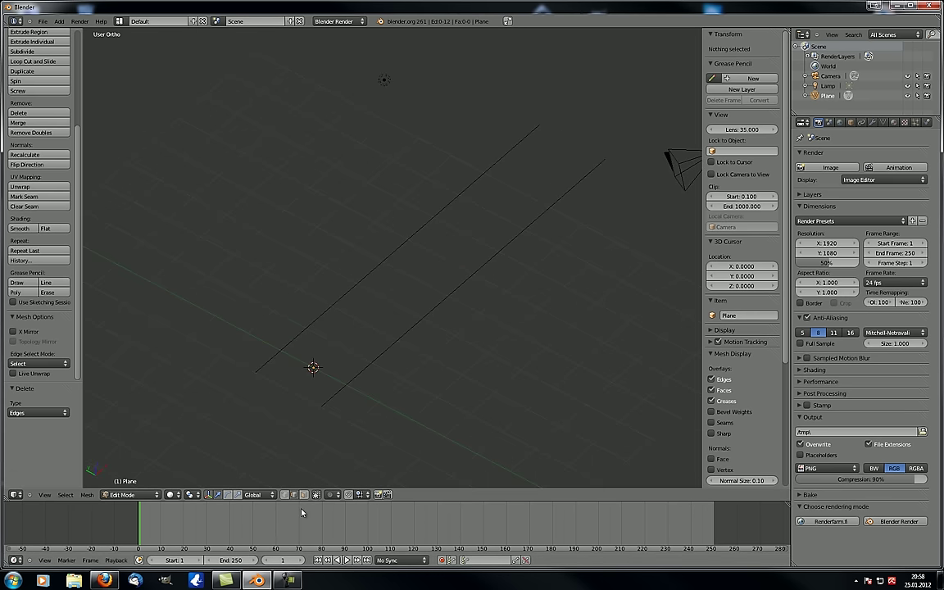
{"action": "middle_click_drag", "start_coordinate": [410, 353], "coordinate": [380, 341]}
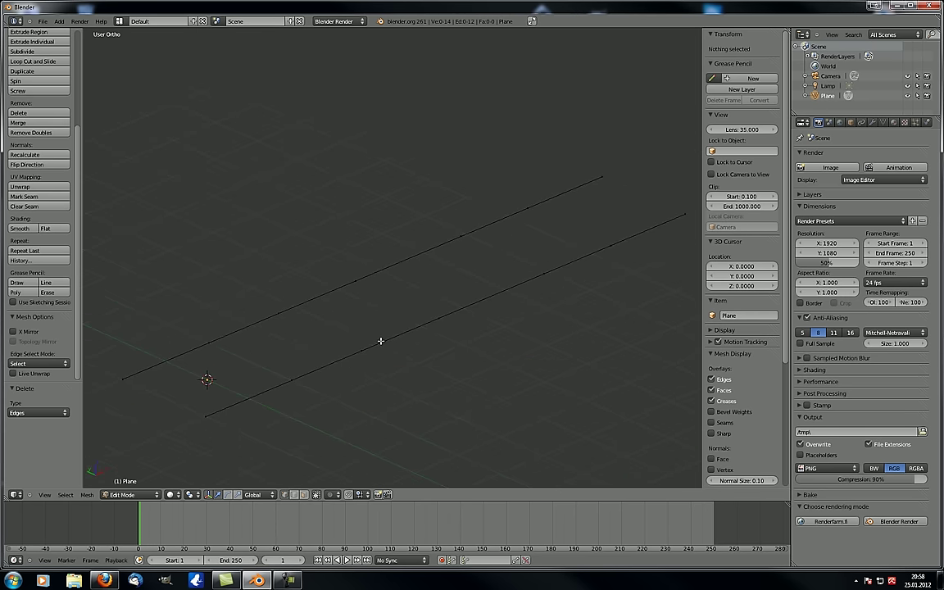
{"action": "right_click", "coordinate": [380, 341], "text": "alt"}
{"action": "right_click", "coordinate": [130, 379], "text": "shift"}
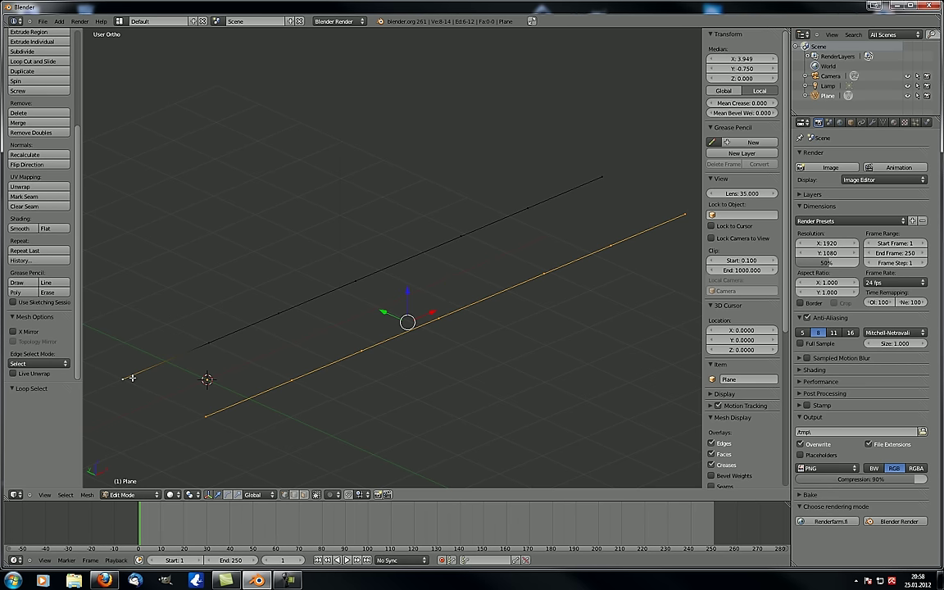
{"action": "right_click", "coordinate": [206, 412]}
{"action": "right_click", "coordinate": [133, 381], "text": "shift"}
{"action": "key", "text": "f"}
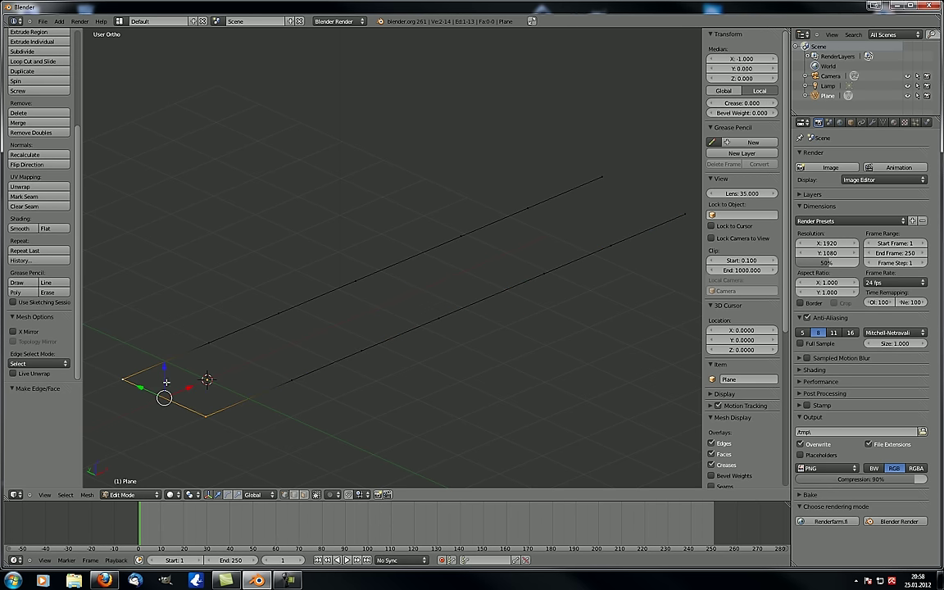
{"action": "right_click", "coordinate": [600, 175]}
{"action": "right_click", "coordinate": [682, 213], "text": "shift"}
{"action": "key", "text": "f"}
{"action": "scroll", "coordinate": [595, 291], "scroll_direction": "down", "scroll_amount": 2}
{"action": "key", "text": "a"}
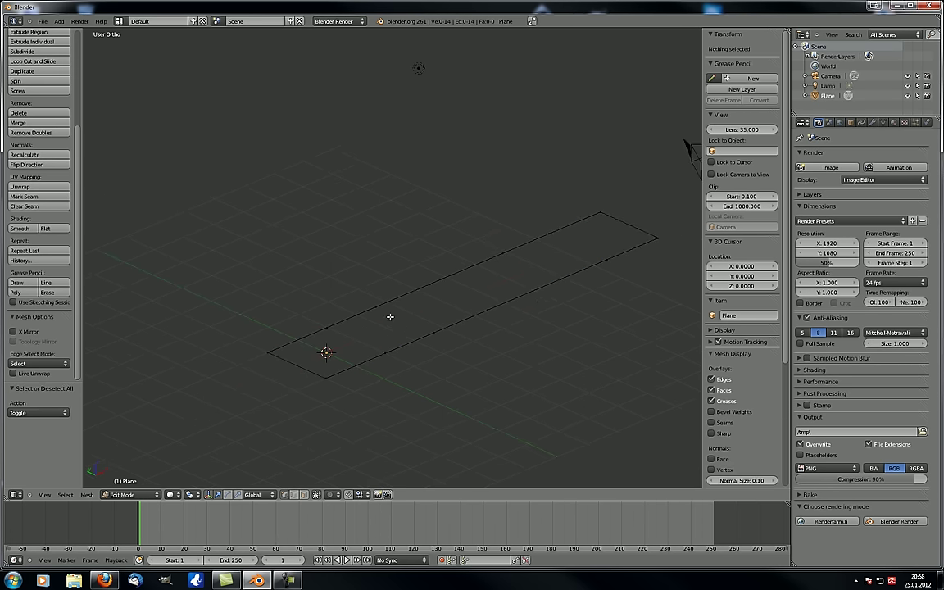
Step: Select the closed outline, try the Fill command on it, and undo the fill
{"action": "right_click", "coordinate": [512, 296], "text": "alt"}
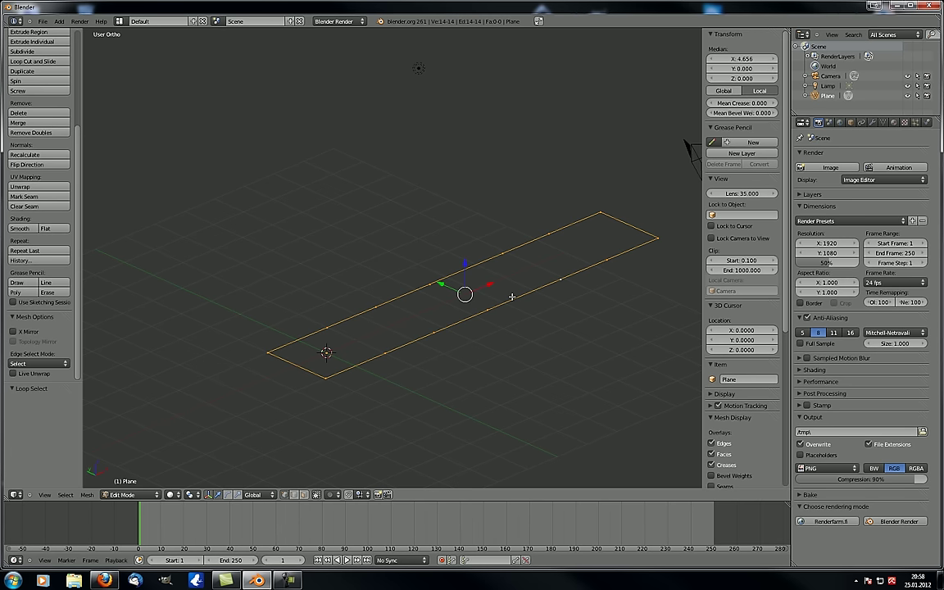
{"action": "left_click", "coordinate": [87, 494]}
{"action": "mouse_move", "coordinate": [109, 348]}
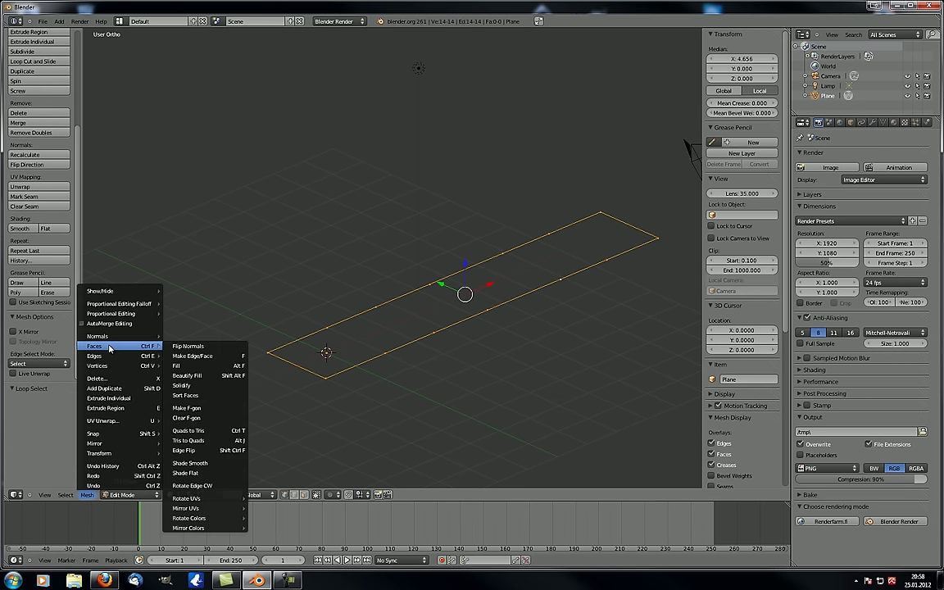
{"action": "left_click", "coordinate": [206, 366]}
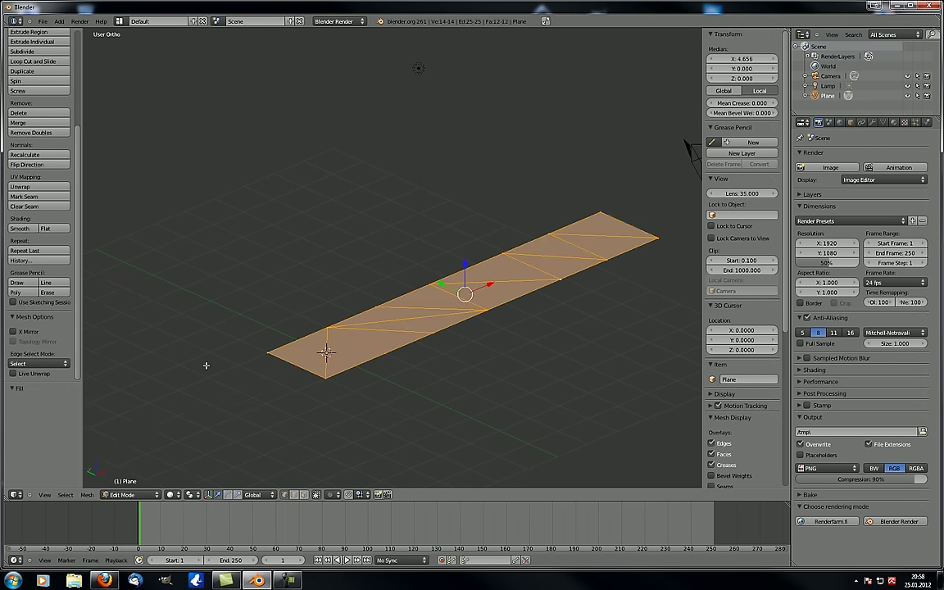
{"action": "middle_click_drag", "start_coordinate": [247, 338], "coordinate": [435, 371]}
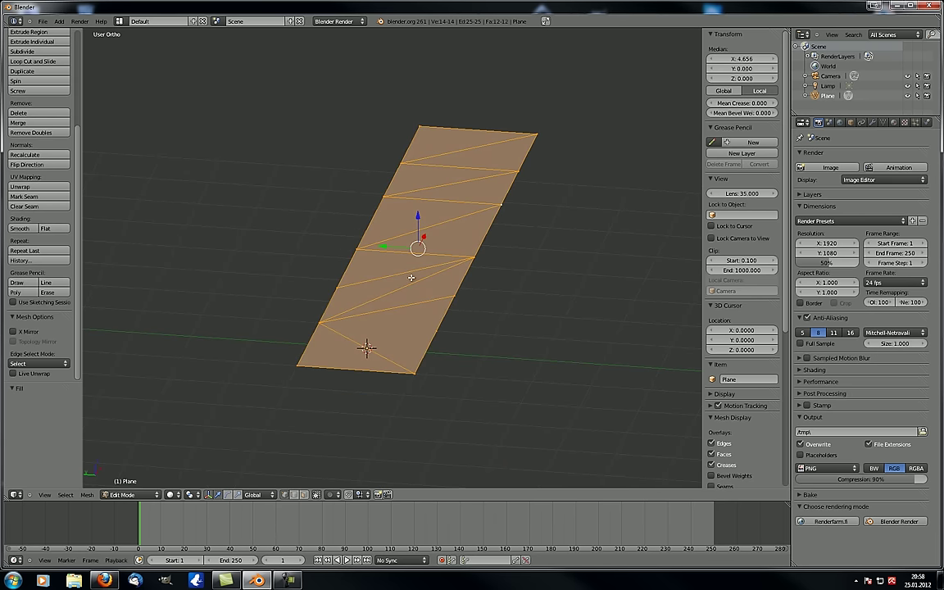
{"action": "middle_click_drag", "start_coordinate": [530, 193], "coordinate": [506, 283]}
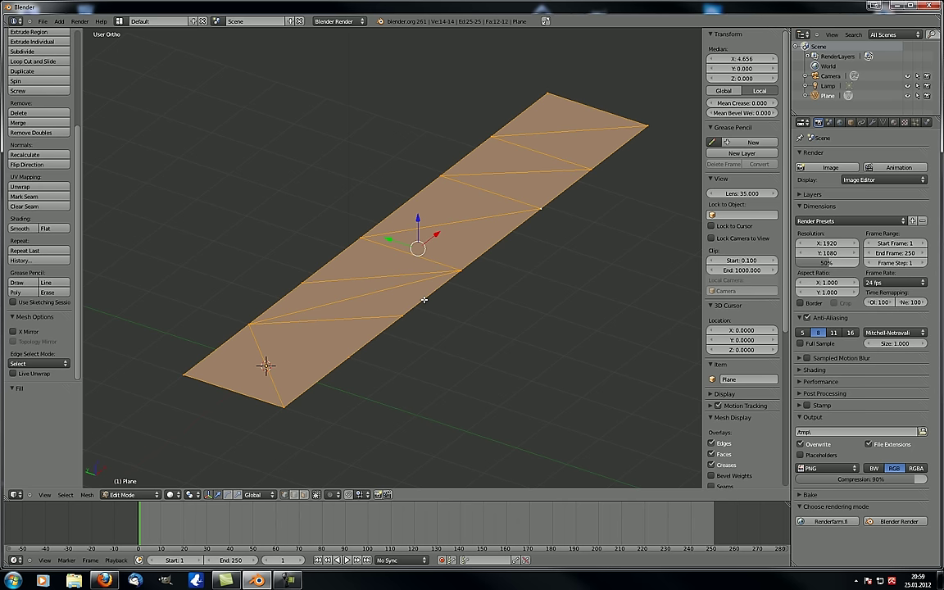
{"action": "key", "text": "ctrl+z"}
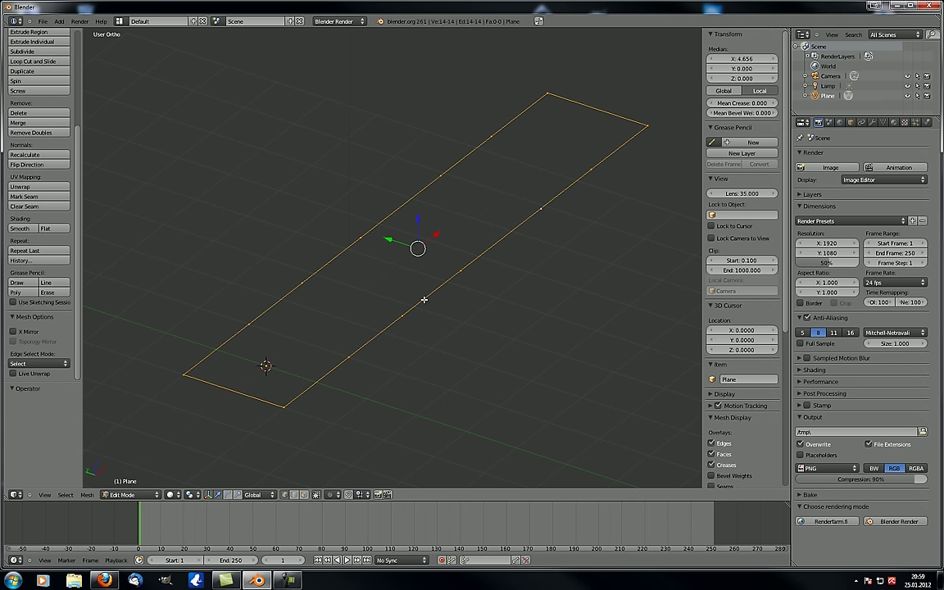
Step: Try Beautify Fill on the selected outline while it has no faces
{"action": "left_click", "coordinate": [86, 494]}
{"action": "mouse_move", "coordinate": [121, 349]}
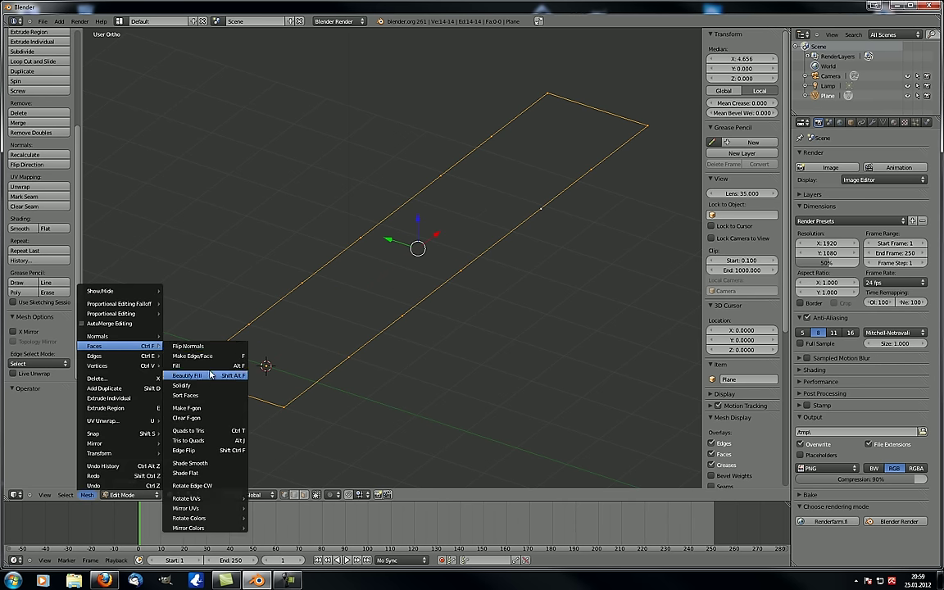
{"action": "left_click", "coordinate": [188, 375]}
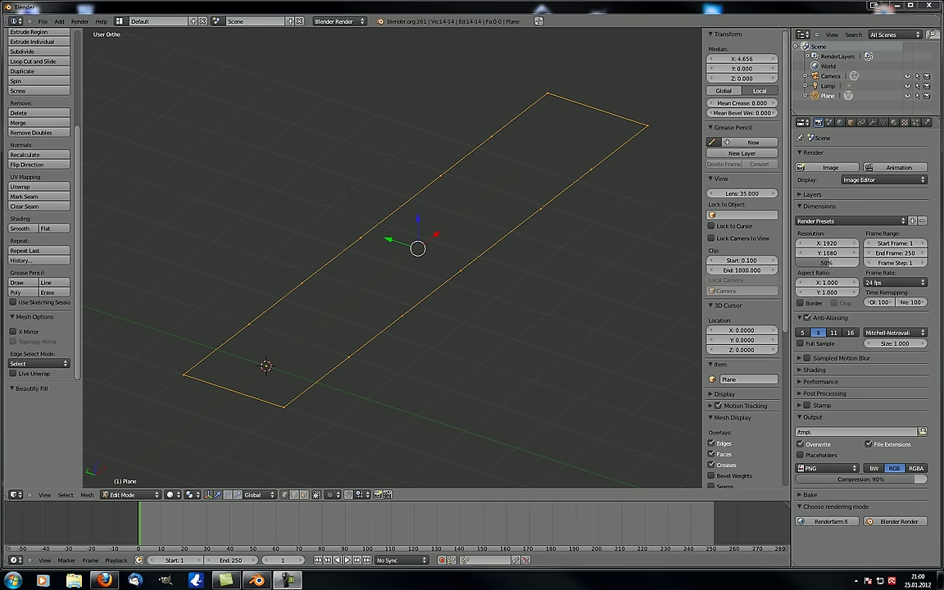
Step: Fill the selected outline with triangular faces and rearrange them with Beautify Fill
{"action": "middle_click_drag", "start_coordinate": [361, 292], "coordinate": [354, 278]}
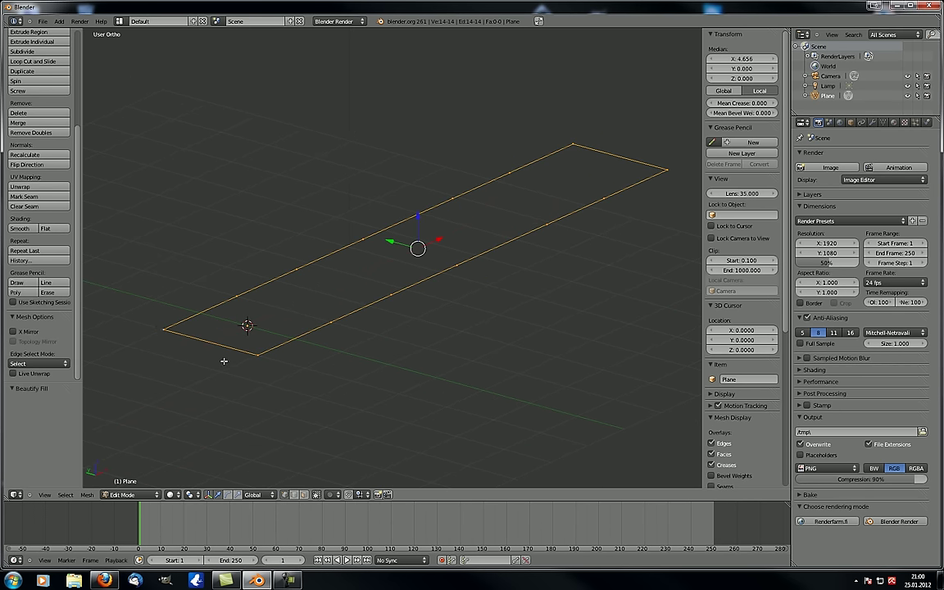
{"action": "middle_click_drag", "start_coordinate": [223, 360], "coordinate": [260, 372]}
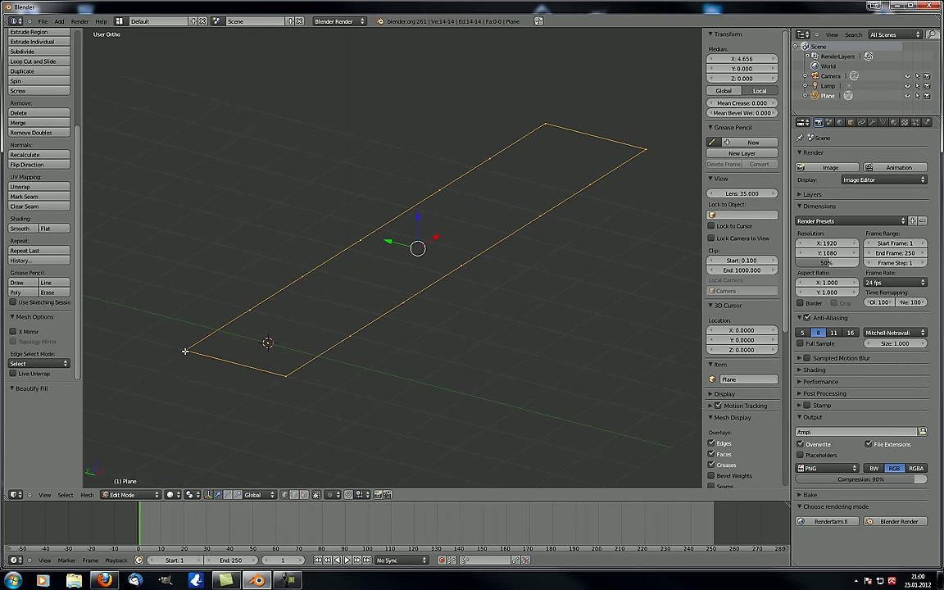
{"action": "middle_click_drag", "start_coordinate": [403, 281], "coordinate": [331, 371]}
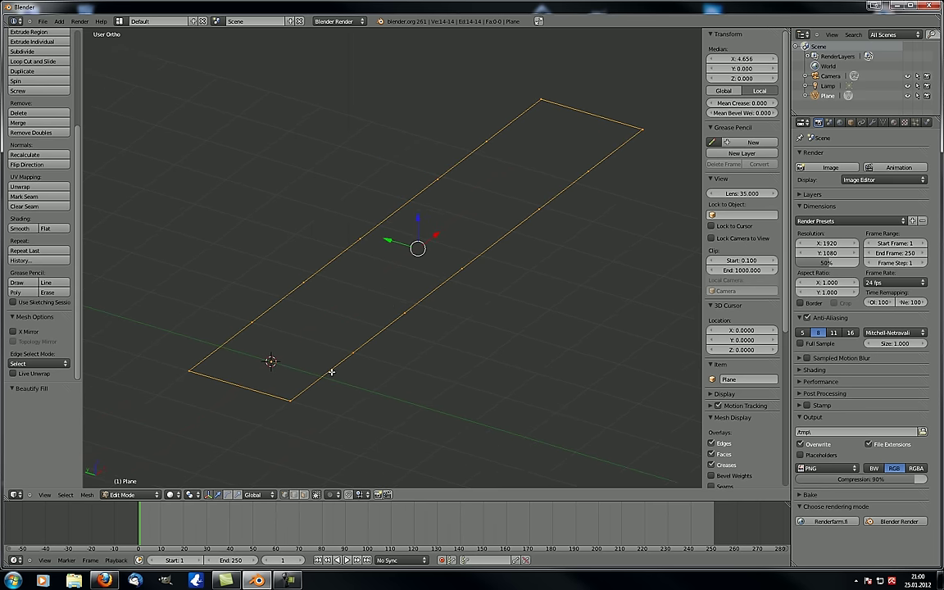
{"action": "left_click", "coordinate": [87, 494]}
{"action": "mouse_move", "coordinate": [112, 345]}
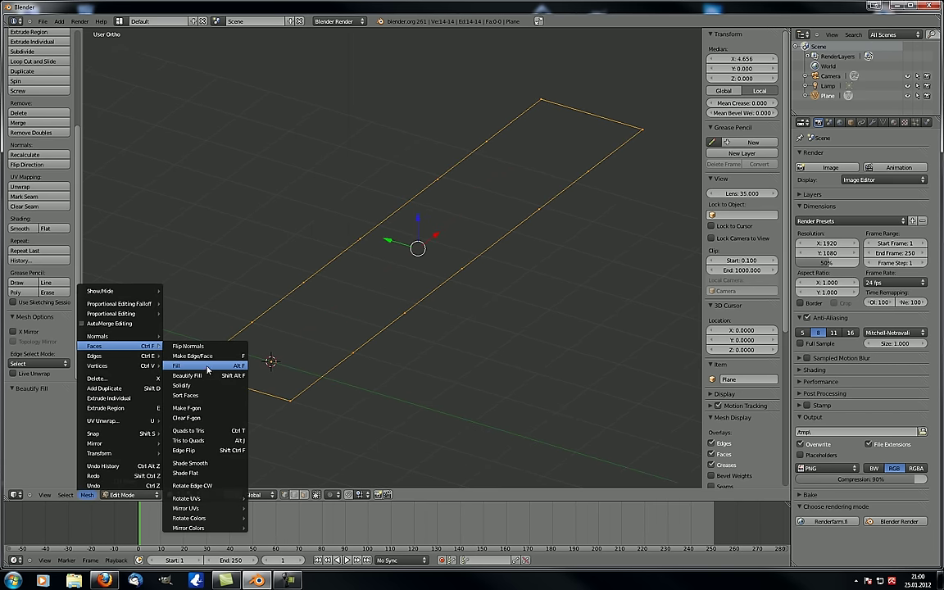
{"action": "left_click", "coordinate": [182, 365]}
{"action": "left_click", "coordinate": [87, 494]}
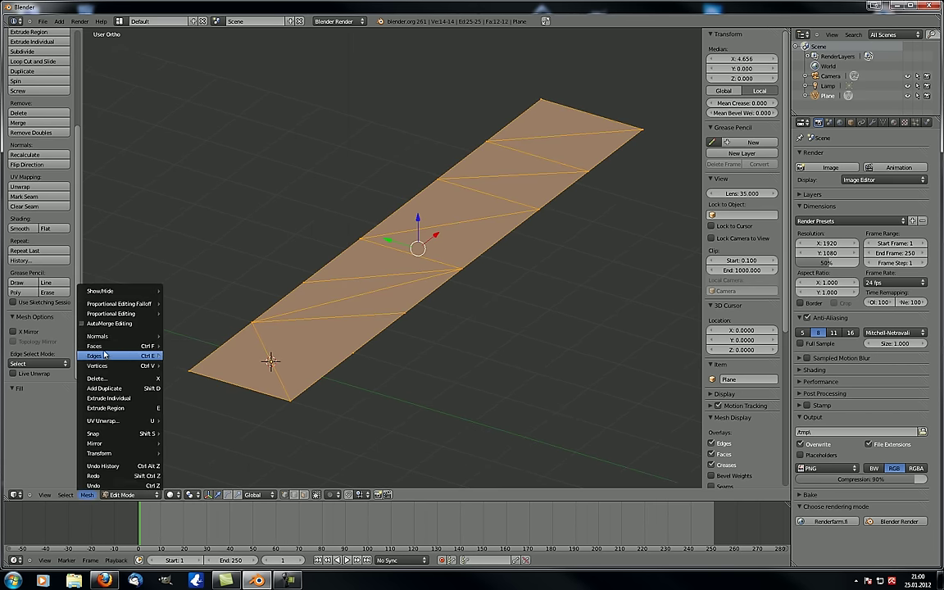
{"action": "mouse_move", "coordinate": [111, 346]}
{"action": "left_click", "coordinate": [194, 375]}
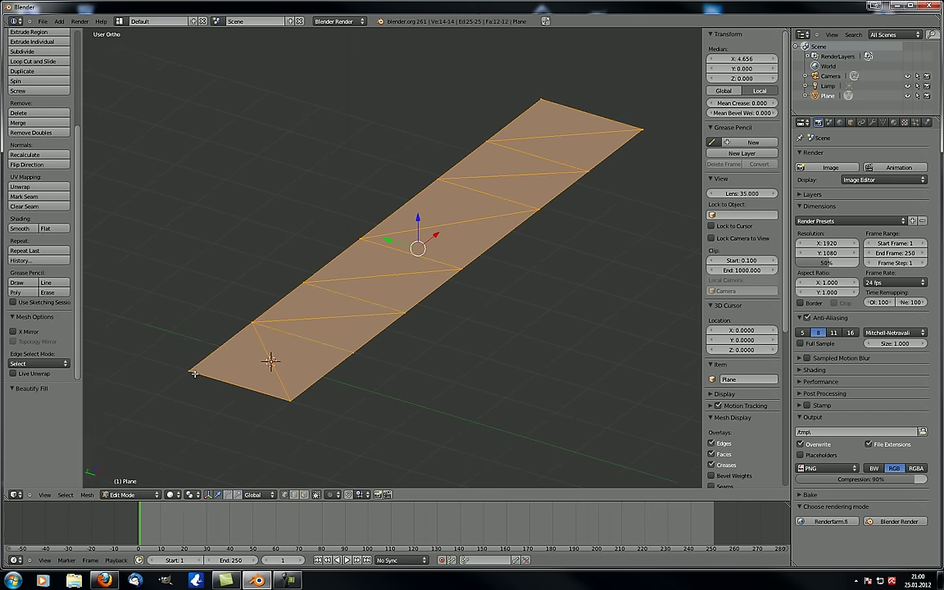
Step: Undo both the Beautify Fill and the Fill on the strip, returning to the bare outline
{"action": "middle_click_drag", "start_coordinate": [206, 361], "coordinate": [327, 393]}
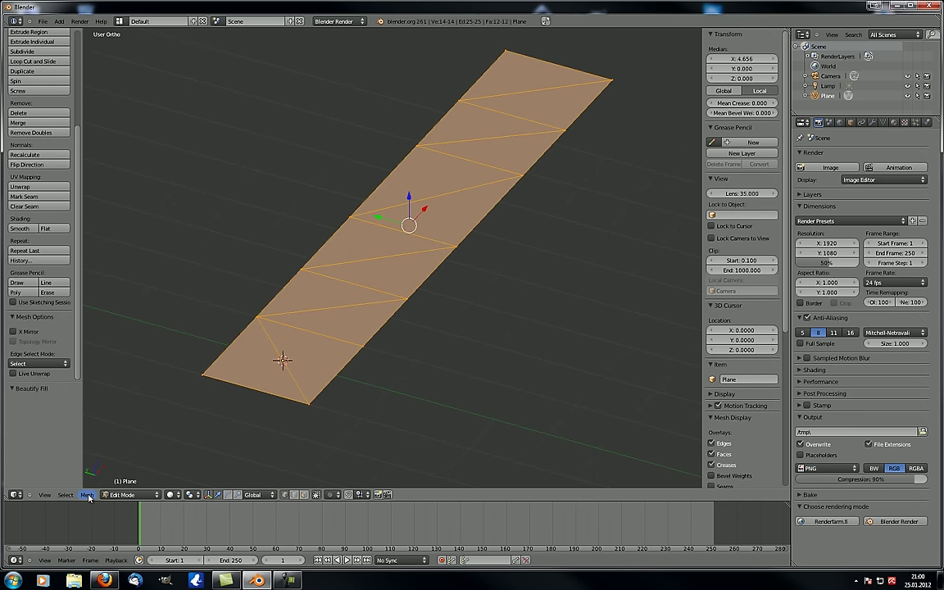
{"action": "left_click", "coordinate": [87, 494]}
{"action": "left_click", "coordinate": [87, 494]}
{"action": "mouse_move", "coordinate": [96, 346]}
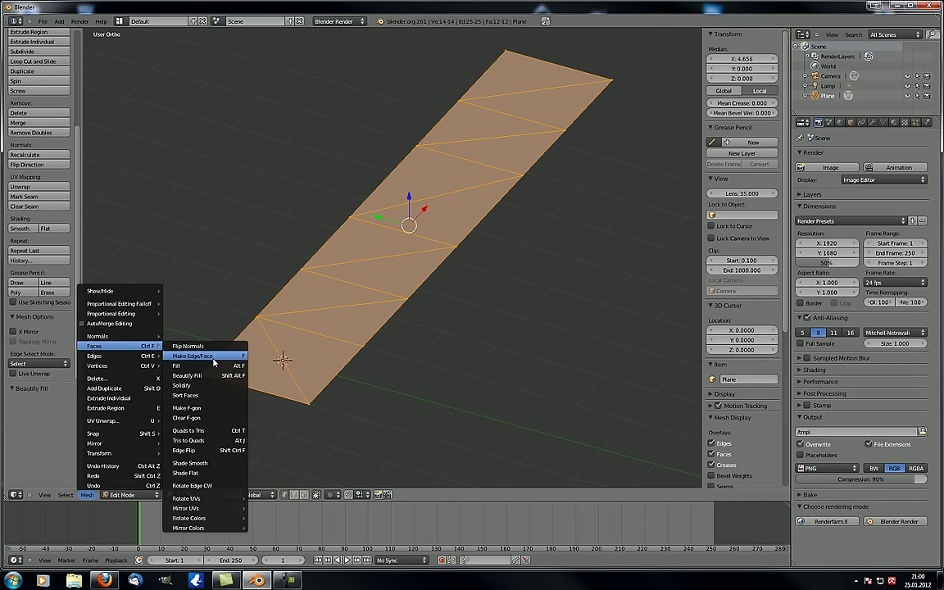
{"action": "left_click", "coordinate": [214, 357]}
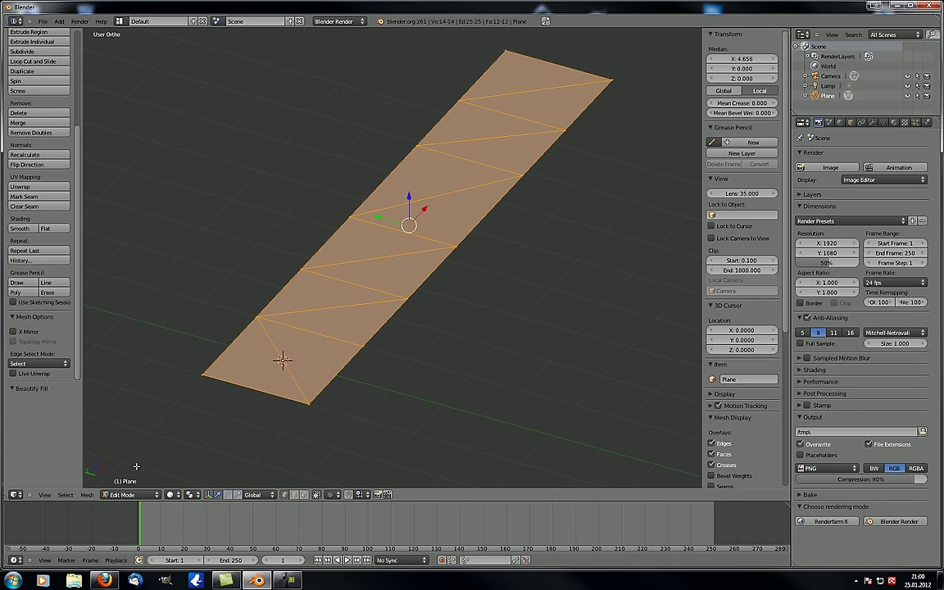
{"action": "key", "text": "ctrl+z"}
{"action": "key", "text": "ctrl+z"}
{"action": "key", "text": "a"}
{"action": "key", "text": "a"}
{"action": "key", "text": "ctrl+z"}
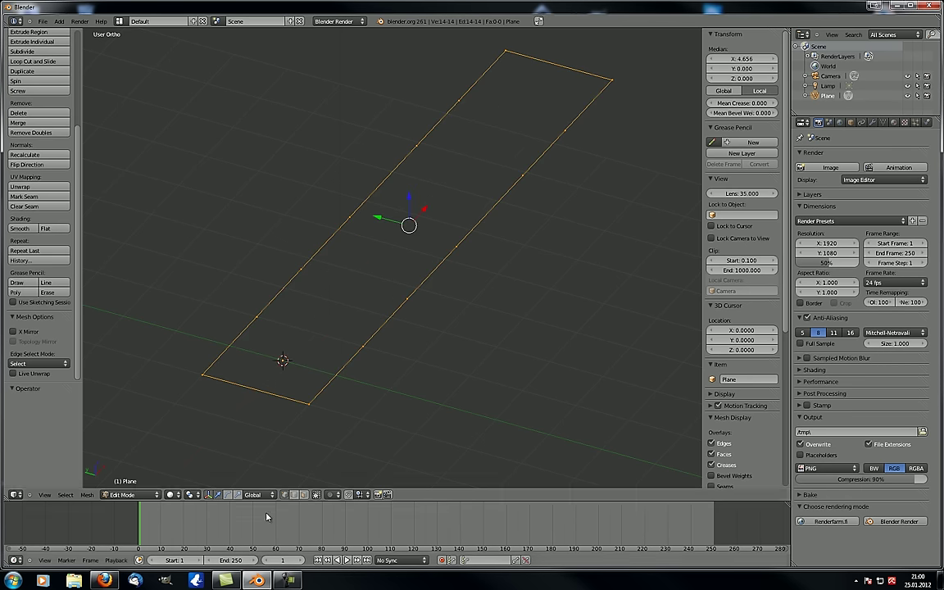
Step: In edge select mode, create faces between the first two pairs of opposite edges, starting at the 3D cursor end
{"action": "left_click", "coordinate": [295, 494]}
{"action": "right_click", "coordinate": [325, 389]}
{"action": "right_click", "coordinate": [250, 338], "text": "shift"}
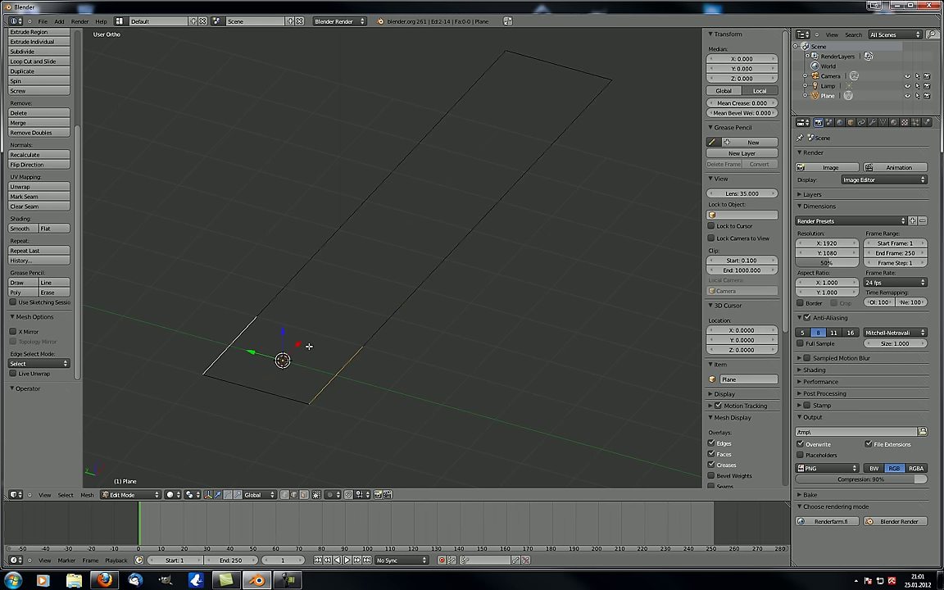
{"action": "key", "text": "f"}
{"action": "right_click", "coordinate": [277, 293]}
{"action": "right_click", "coordinate": [383, 322], "text": "shift"}
{"action": "key", "text": "f"}
Step: Create the third and fourth faces of the strip from the next two pairs of opposite edges
{"action": "right_click", "coordinate": [328, 244]}
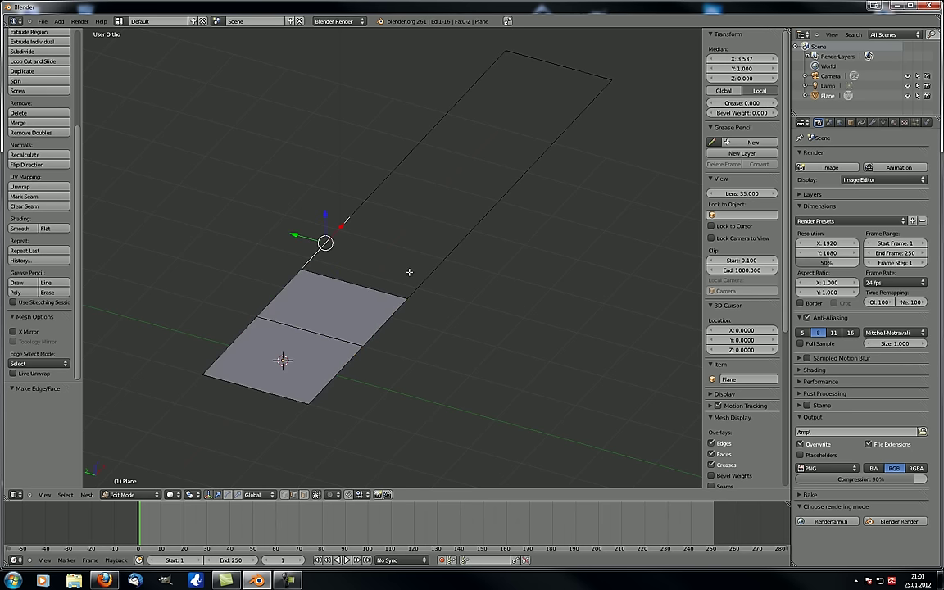
{"action": "right_click", "coordinate": [409, 272], "text": "shift"}
{"action": "key", "text": "f"}
{"action": "right_click", "coordinate": [366, 189]}
{"action": "right_click", "coordinate": [478, 222], "text": "shift"}
{"action": "key", "text": "f"}
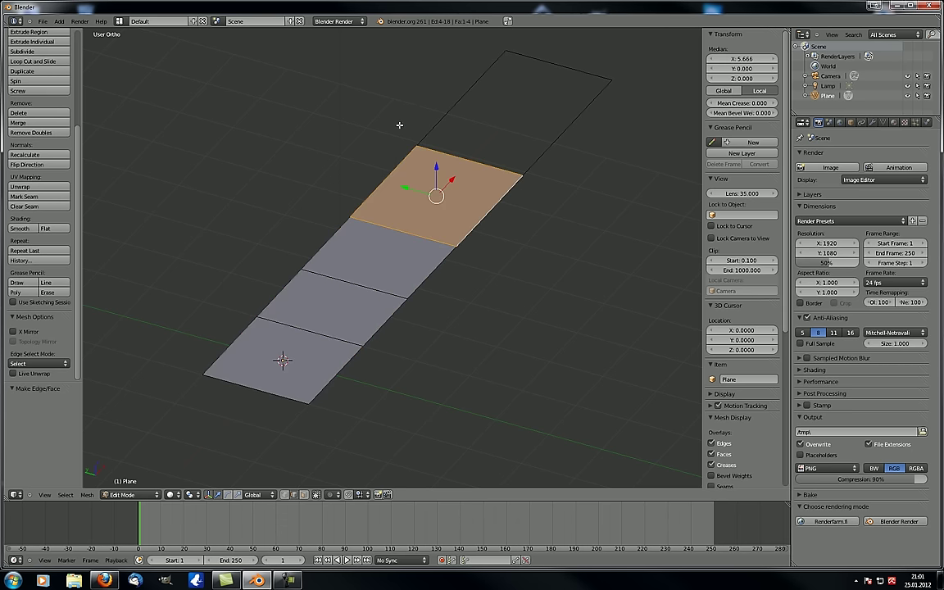
Step: Create the strip's last two faces from the remaining pairs of opposite edges at its far end
{"action": "right_click", "coordinate": [435, 130]}
{"action": "right_click", "coordinate": [532, 151], "text": "shift"}
{"action": "key", "text": "f"}
{"action": "right_click", "coordinate": [492, 68]}
{"action": "right_click", "coordinate": [586, 105], "text": "shift"}
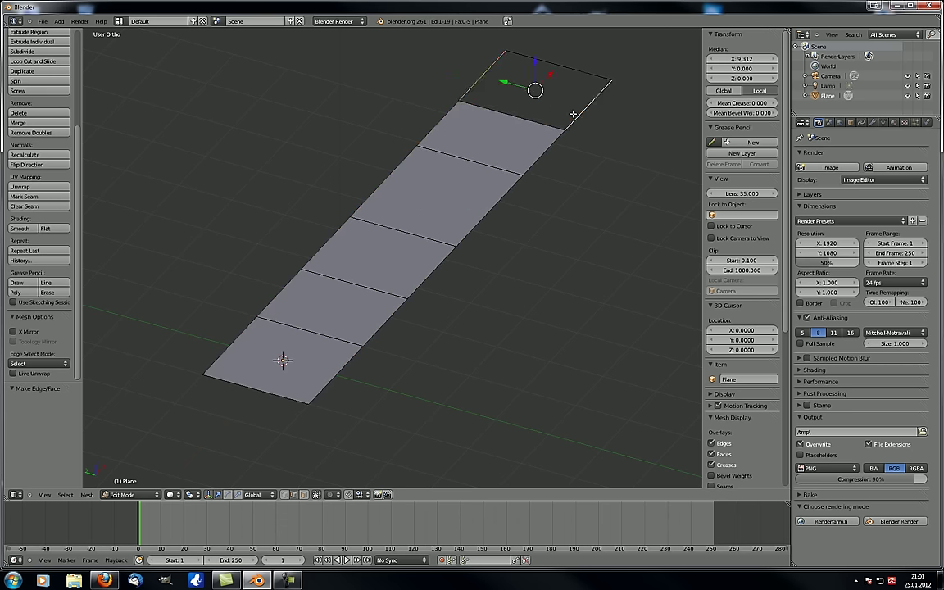
{"action": "key", "text": "f"}
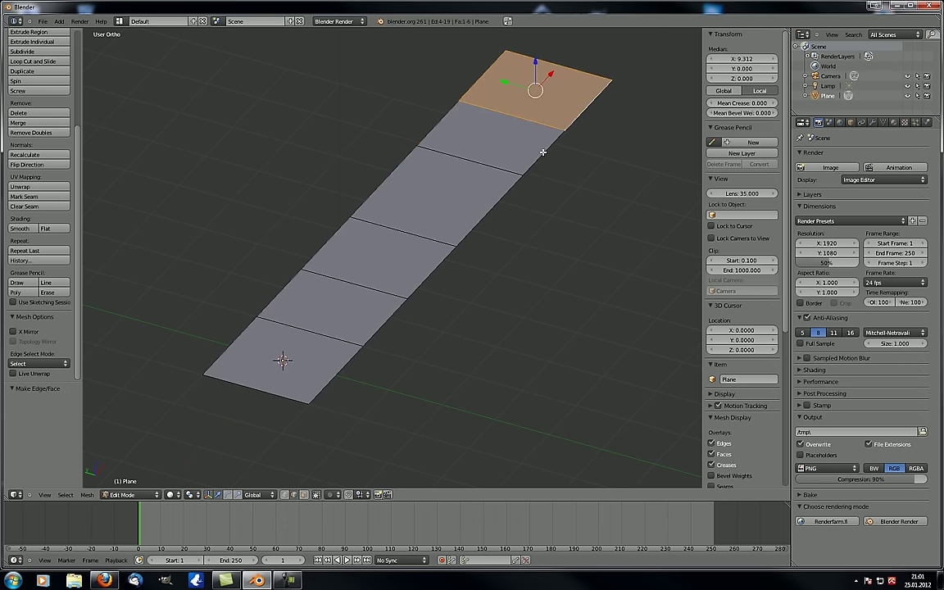
Step: Delete all of the strip's geometry in Edit Mode, and delete the empty Plane object in Object Mode
{"action": "left_click", "coordinate": [68, 495]}
{"action": "mouse_move", "coordinate": [87, 495]}
{"action": "mouse_move", "coordinate": [109, 348]}
{"action": "key", "text": "a"}
{"action": "key", "text": "a"}
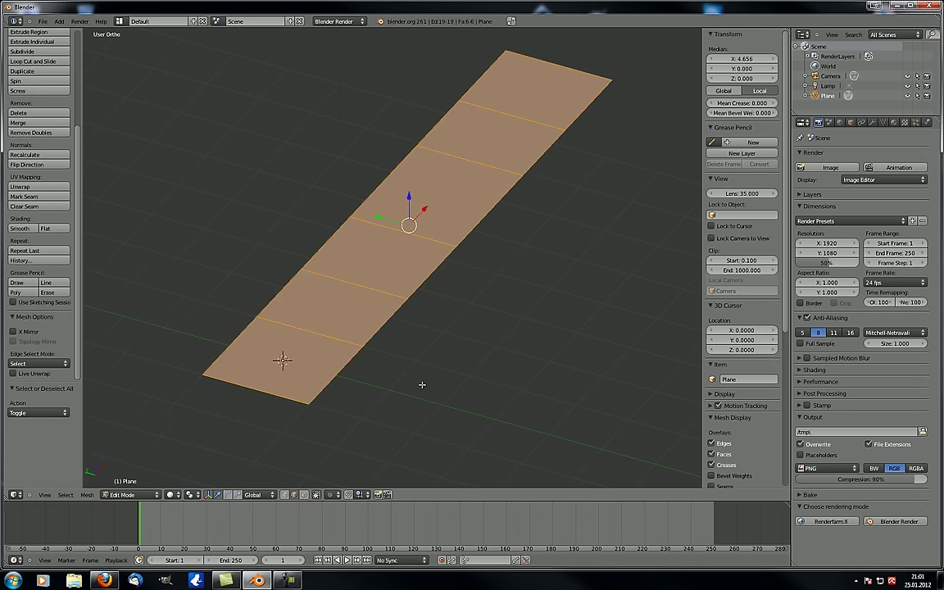
{"action": "middle_click_drag", "start_coordinate": [421, 384], "coordinate": [333, 390]}
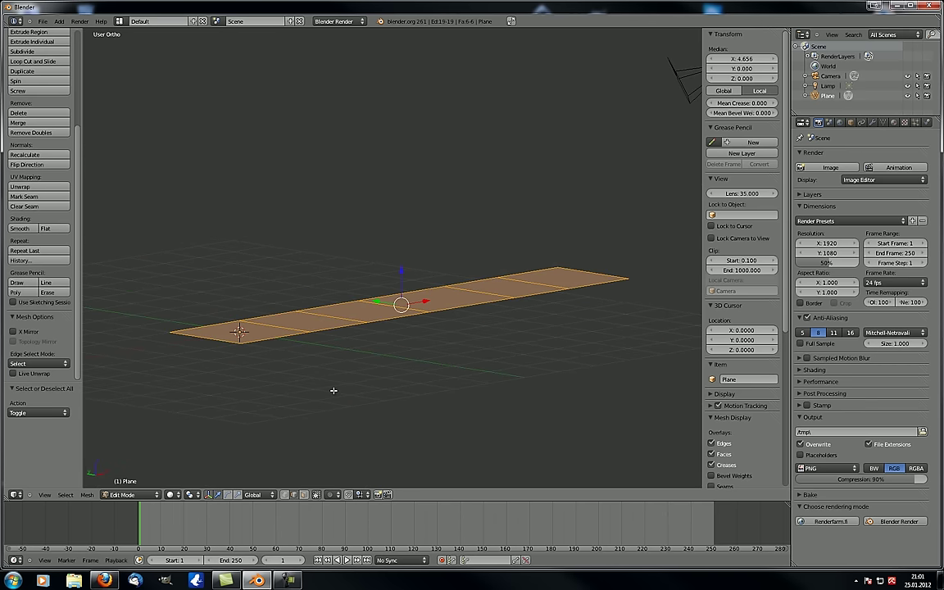
{"action": "key", "text": "x"}
{"action": "left_click", "coordinate": [334, 393]}
{"action": "key", "text": "Tab"}
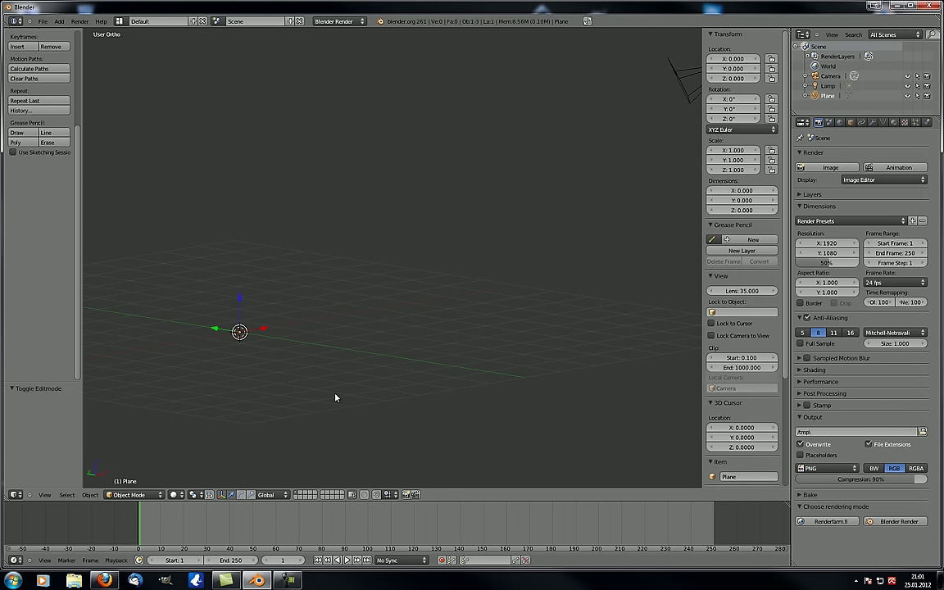
{"action": "key", "text": "x"}
{"action": "left_click", "coordinate": [335, 395]}
Step: Add a Monkey mesh at the world origin
{"action": "key", "text": "shift+a"}
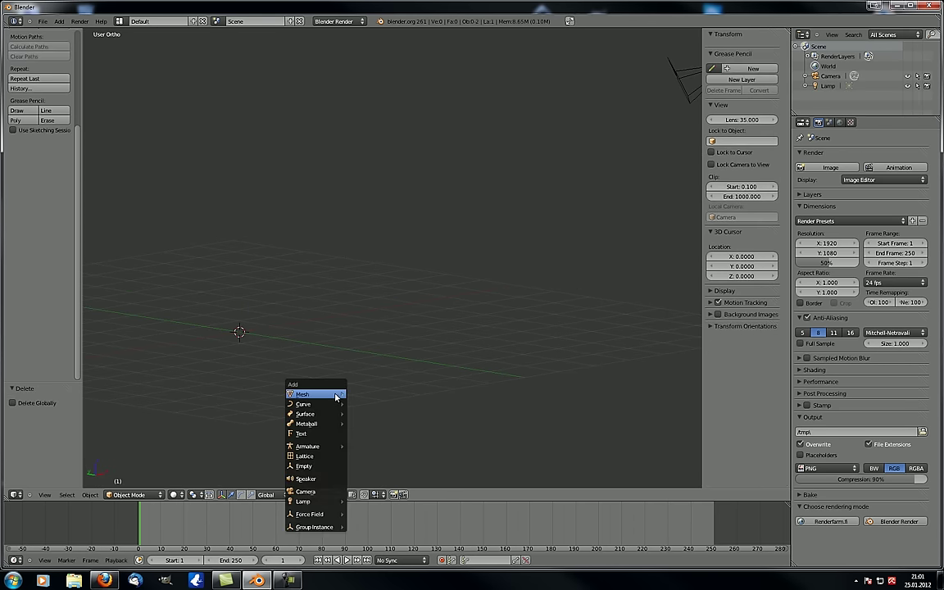
{"action": "mouse_move", "coordinate": [335, 395]}
{"action": "left_click", "coordinate": [365, 475]}
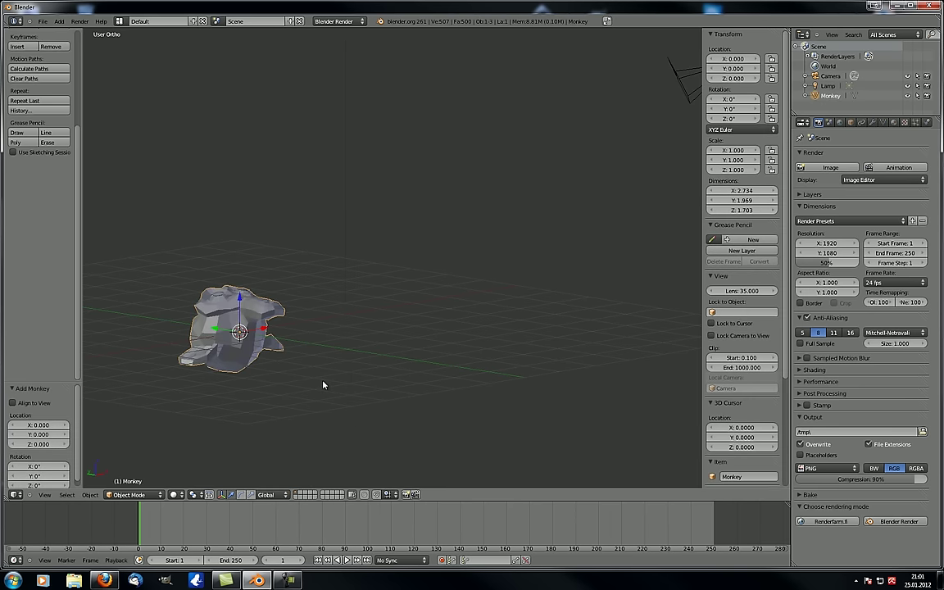
Step: Rotate the monkey 45° about the X axis
{"action": "type", "text": "rx45"}
{"action": "key", "text": "Return"}
{"action": "mouse_move", "coordinate": [322, 382]}
{"action": "middle_mouse_down"}
{"action": "mouse_move", "coordinate": [268, 346]}
{"action": "mouse_move", "coordinate": [421, 290]}
{"action": "mouse_move", "coordinate": [376, 290]}
{"action": "middle_mouse_up"}
{"action": "scroll", "coordinate": [264, 344], "scroll_direction": "up", "scroll_amount": 5}
Step: Put the monkey in Edit Mode, deselect its geometry, and show it as a wireframe
{"action": "key", "text": "Tab"}
{"action": "key", "text": "a"}
{"action": "key", "text": "z"}
{"action": "scroll", "coordinate": [453, 289], "scroll_direction": "up", "scroll_amount": 3}
{"action": "mouse_move", "coordinate": [375, 290]}
{"action": "middle_mouse_down", "text": "shift"}
{"action": "mouse_move", "coordinate": [421, 291]}
{"action": "mouse_move", "coordinate": [387, 285]}
{"action": "mouse_move", "coordinate": [342, 299]}
{"action": "middle_mouse_up", "text": "shift"}
{"action": "scroll", "coordinate": [420, 291], "scroll_direction": "down", "scroll_amount": 3}
{"action": "scroll", "coordinate": [385, 288], "scroll_direction": "up", "scroll_amount": 4}
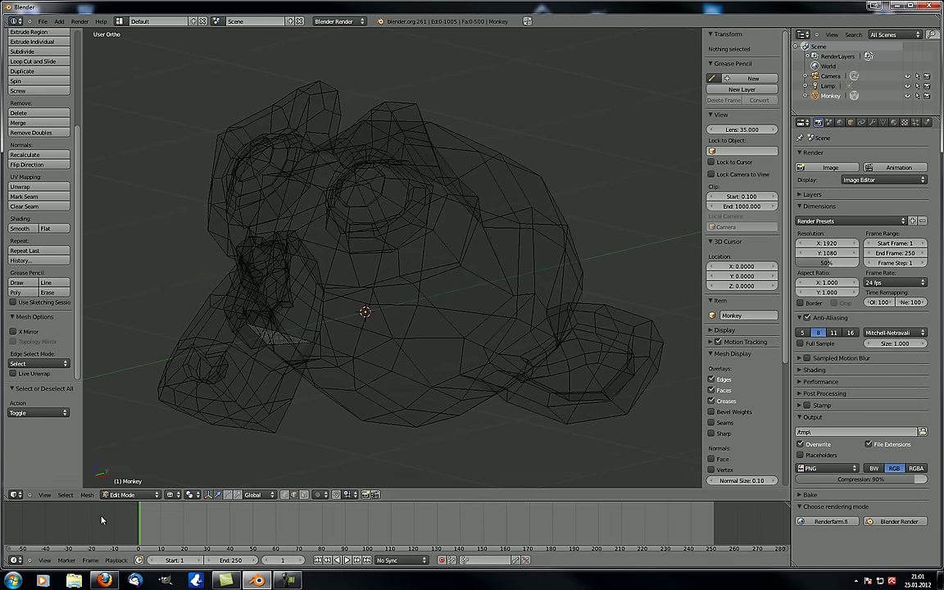
Step: Select the whole monkey mesh and apply the Solidify face command with a thickness of 0.01
{"action": "key", "text": "a"}
{"action": "left_click", "coordinate": [92, 496]}
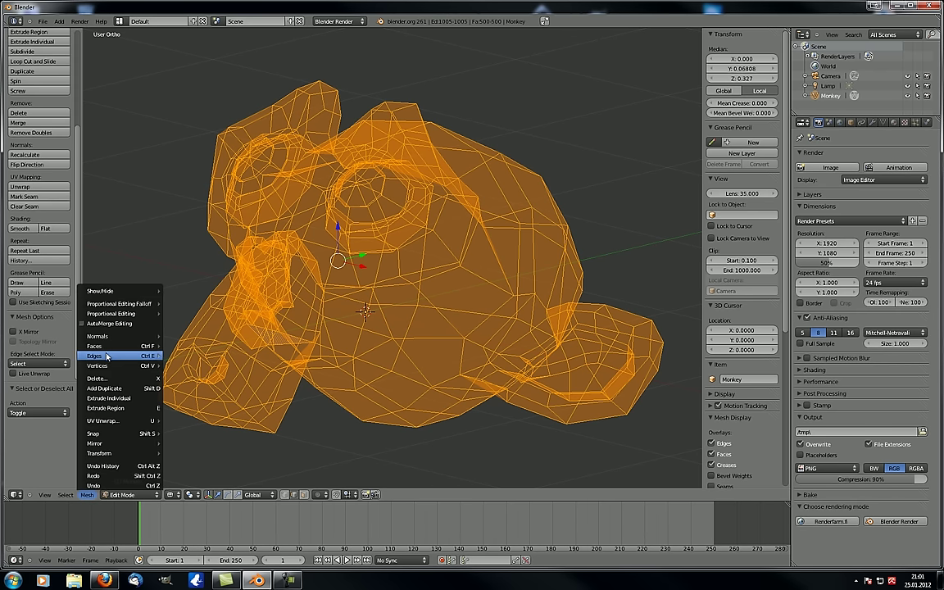
{"action": "mouse_move", "coordinate": [107, 348]}
{"action": "left_click", "coordinate": [210, 385]}
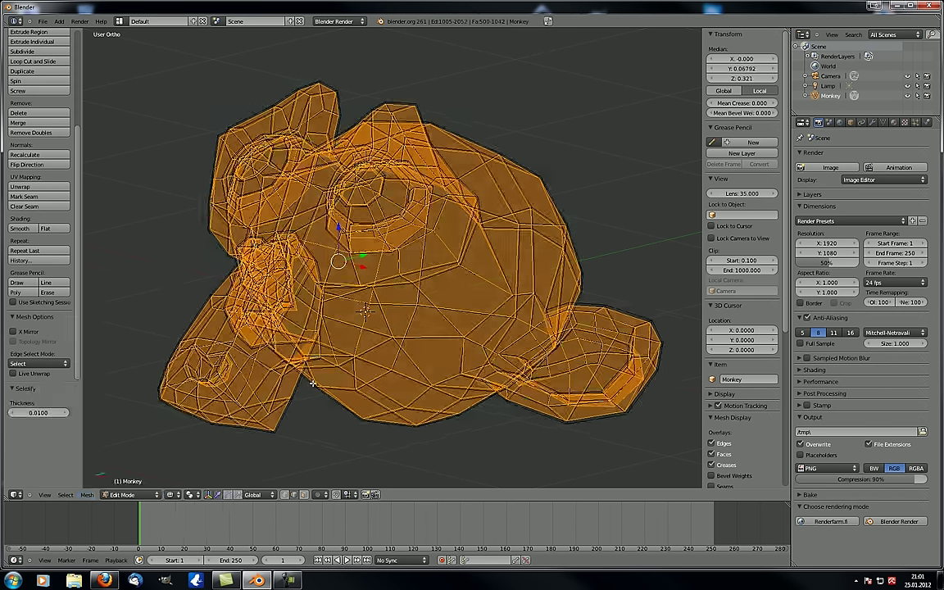
Step: Examine the solidified monkey mesh close up from several angles to see its doubled inner and outer surfaces
{"action": "middle_click_drag", "start_coordinate": [311, 381], "coordinate": [384, 385]}
{"action": "scroll", "coordinate": [361, 361], "scroll_direction": "up", "scroll_amount": 3}
{"action": "middle_click_drag", "start_coordinate": [342, 354], "coordinate": [300, 272]}
{"action": "middle_click_drag", "start_coordinate": [257, 217], "coordinate": [402, 348]}
{"action": "scroll", "coordinate": [403, 348], "scroll_direction": "down", "scroll_amount": 2}
{"action": "middle_click_drag", "start_coordinate": [402, 390], "coordinate": [510, 292], "text": "shift"}
{"action": "scroll", "coordinate": [370, 323], "scroll_direction": "up", "scroll_amount": 4}
{"action": "scroll", "coordinate": [448, 408], "scroll_direction": "down", "scroll_amount": 4}
Step: Deselect everything, select the linked geometry of each eyeball in turn, and delete its edges
{"action": "key", "text": "a"}
{"action": "middle_click_drag", "start_coordinate": [532, 358], "coordinate": [458, 279]}
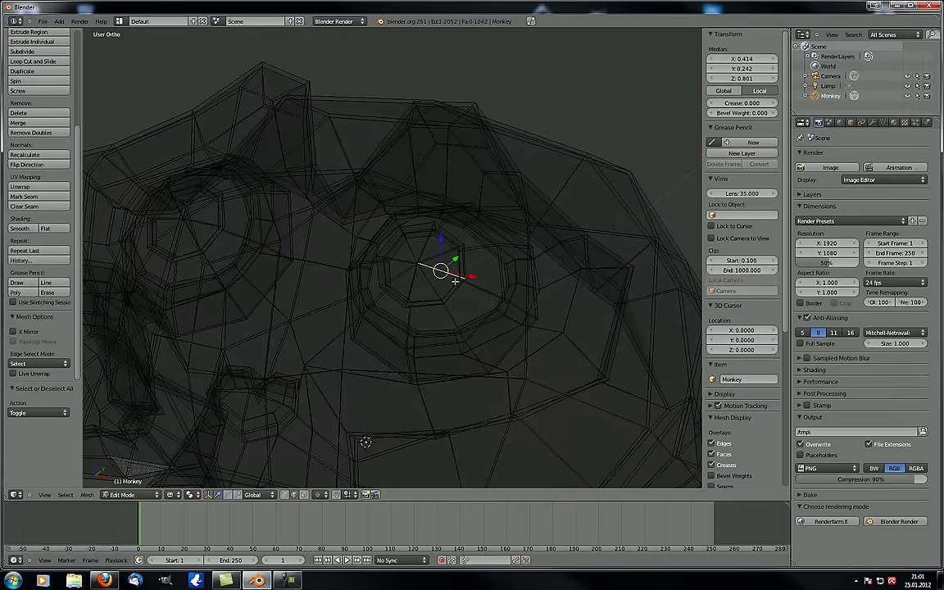
{"action": "key", "text": "l"}
{"action": "left_click", "coordinate": [455, 282]}
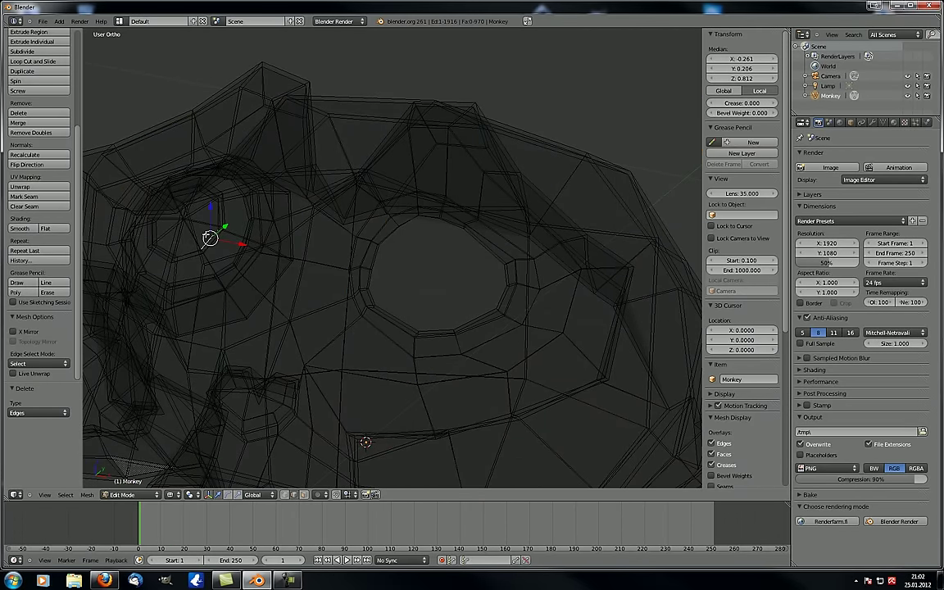
{"action": "key", "text": "ctrl+z"}
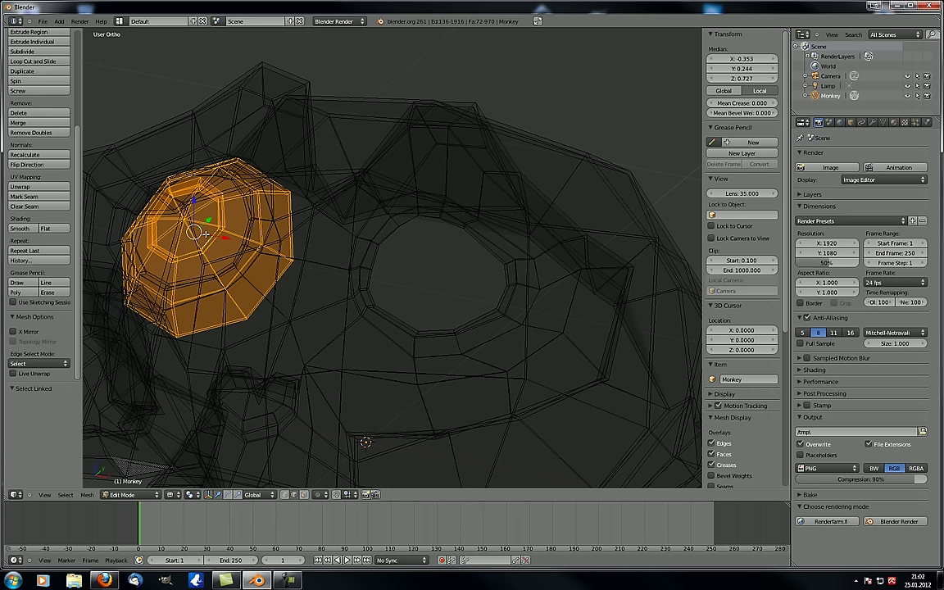
{"action": "key", "text": "x"}
{"action": "left_click", "coordinate": [206, 234]}
Step: Inspect the shell thickness around the open eye sockets, selecting the short rim edges that join the inner and outer surfaces
{"action": "scroll", "coordinate": [367, 282], "scroll_direction": "up", "scroll_amount": 2}
{"action": "middle_click_drag", "start_coordinate": [367, 282], "coordinate": [401, 272]}
{"action": "right_click", "coordinate": [320, 330]}
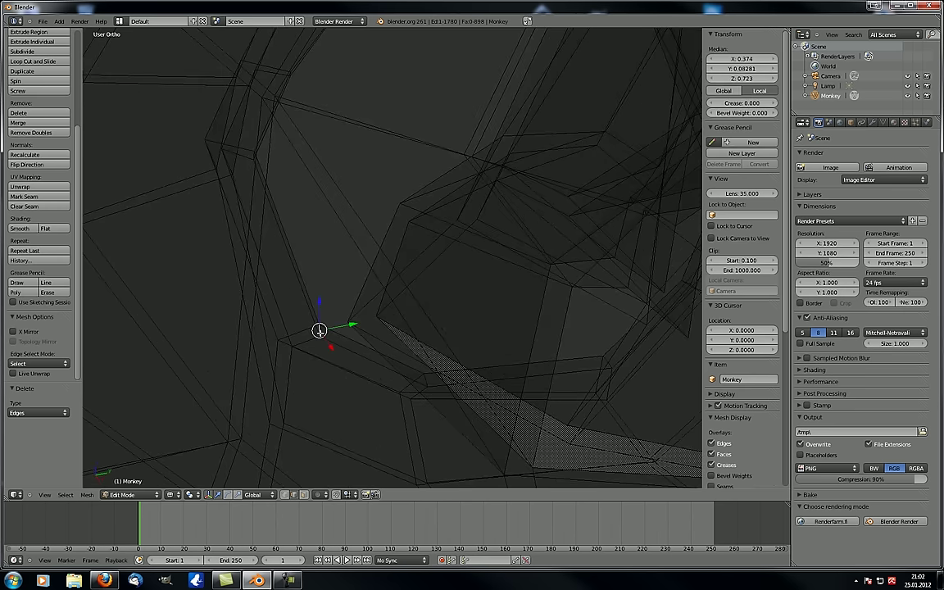
{"action": "right_click", "coordinate": [254, 152]}
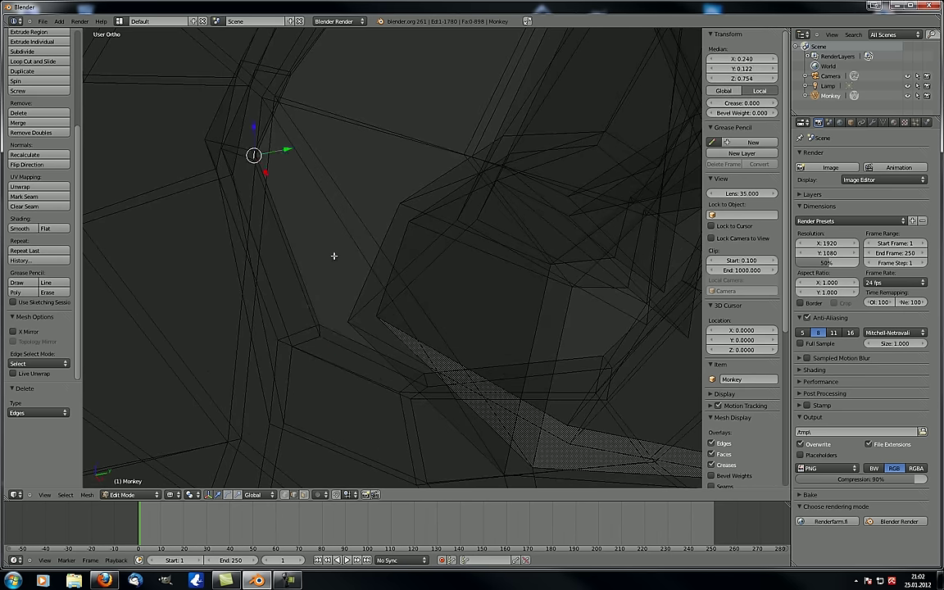
{"action": "scroll", "coordinate": [333, 255], "scroll_direction": "down", "scroll_amount": 10}
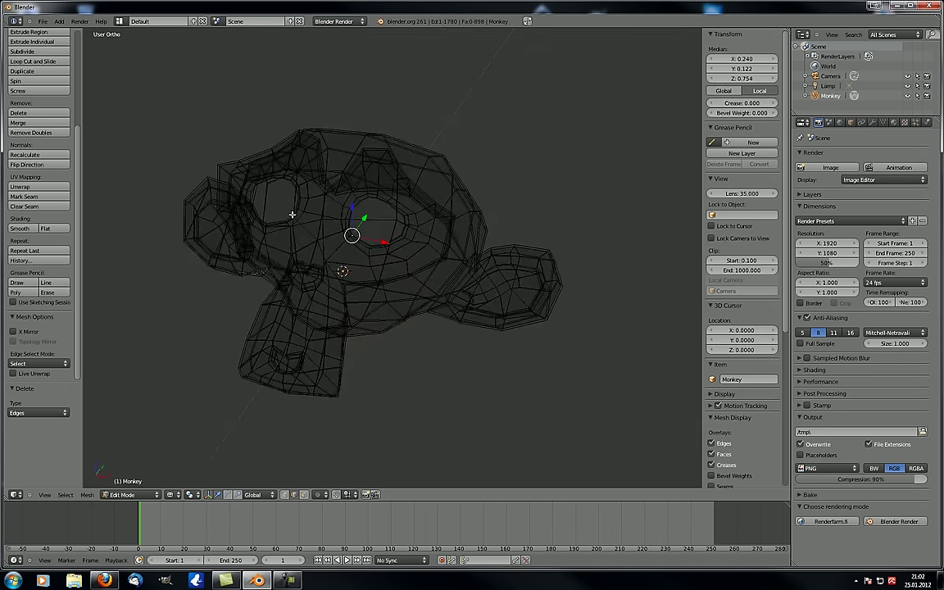
{"action": "middle_click_drag", "start_coordinate": [320, 260], "coordinate": [237, 260]}
{"action": "scroll", "coordinate": [364, 255], "scroll_direction": "up", "scroll_amount": 6}
{"action": "middle_click_drag", "start_coordinate": [180, 338], "coordinate": [267, 258], "text": "shift"}
{"action": "scroll", "coordinate": [303, 246], "scroll_direction": "down", "scroll_amount": 2}
{"action": "middle_click_drag", "start_coordinate": [366, 144], "coordinate": [369, 162]}
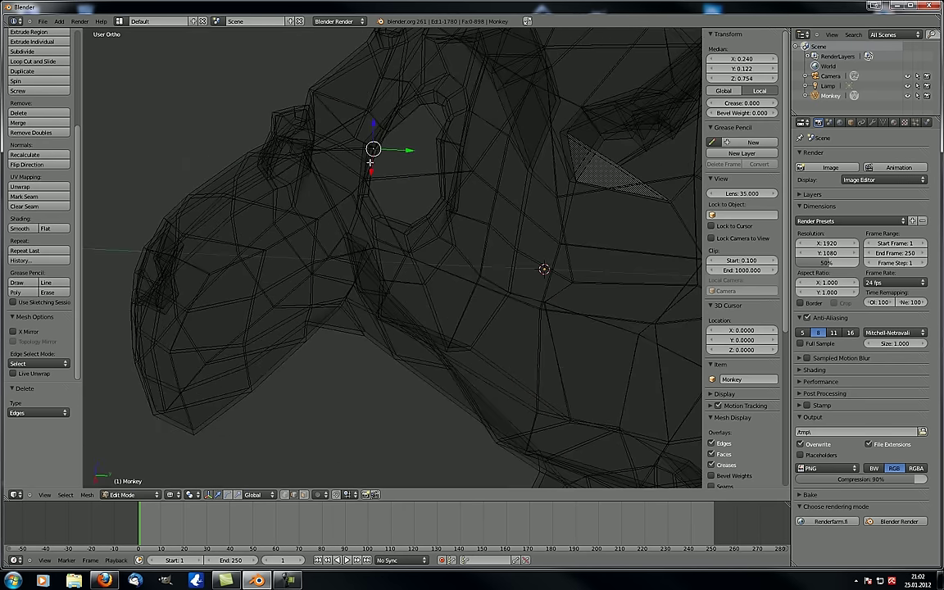
Step: Examine the shell thickness of the monkey mesh in wireframe, close up at the head's outline and from farther away
{"action": "scroll", "coordinate": [364, 160], "scroll_direction": "up", "scroll_amount": 4}
{"action": "middle_click_drag", "start_coordinate": [302, 175], "coordinate": [369, 197]}
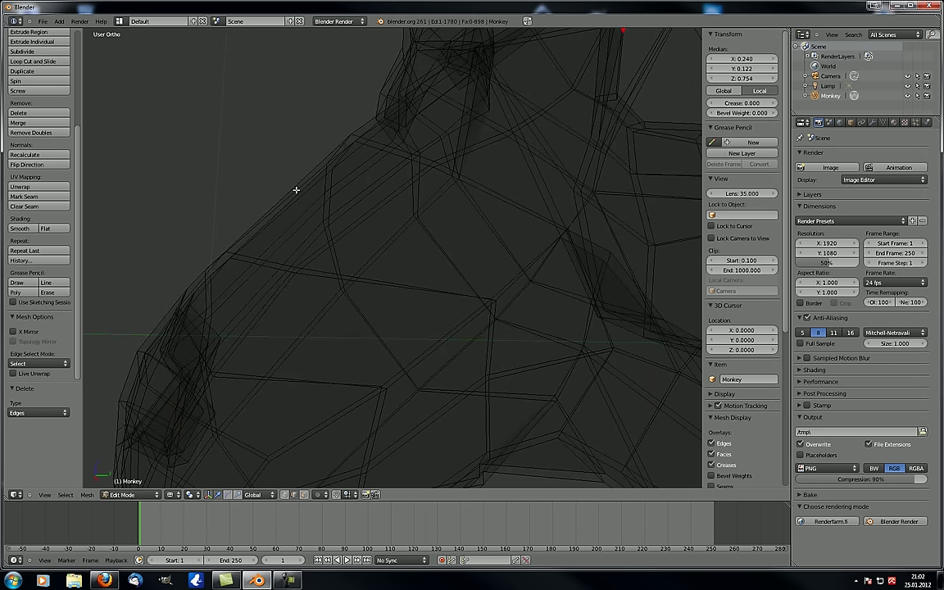
{"action": "middle_click_drag", "start_coordinate": [296, 190], "coordinate": [356, 209]}
{"action": "scroll", "coordinate": [421, 169], "scroll_direction": "up", "scroll_amount": 7}
{"action": "scroll", "coordinate": [313, 195], "scroll_direction": "up", "scroll_amount": 3}
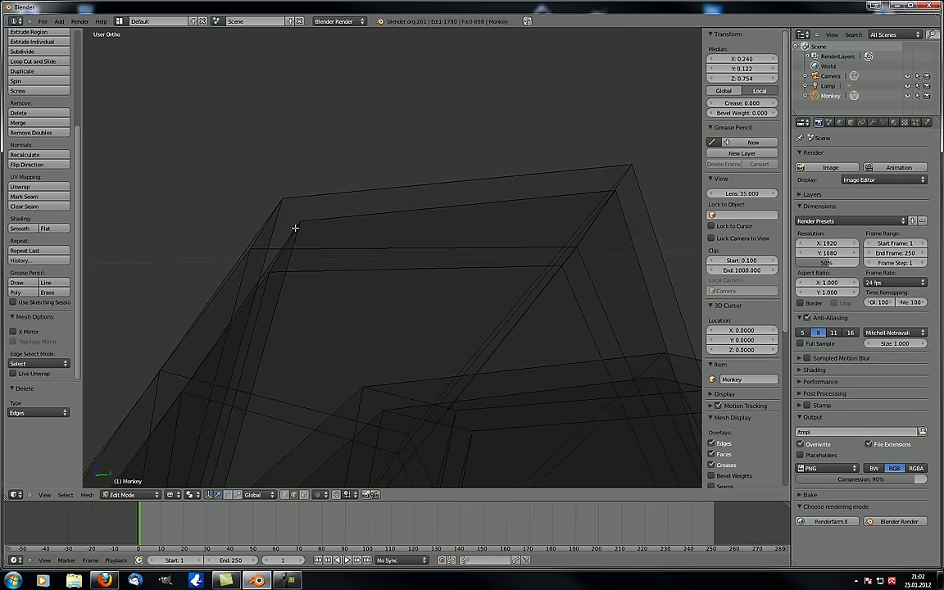
{"action": "scroll", "coordinate": [615, 233], "scroll_direction": "down", "scroll_amount": 10}
{"action": "middle_click_drag", "start_coordinate": [543, 287], "coordinate": [346, 139], "text": "shift"}
{"action": "scroll", "coordinate": [346, 145], "scroll_direction": "down", "scroll_amount": 7}
{"action": "mouse_move", "coordinate": [352, 230]}
{"action": "middle_mouse_down"}
{"action": "mouse_move", "coordinate": [385, 255]}
{"action": "mouse_move", "coordinate": [424, 247]}
{"action": "mouse_move", "coordinate": [369, 230]}
{"action": "middle_mouse_up"}
Step: Delete all edges of the monkey mesh, leaving the object empty in Edit Mode
{"action": "key", "text": "a"}
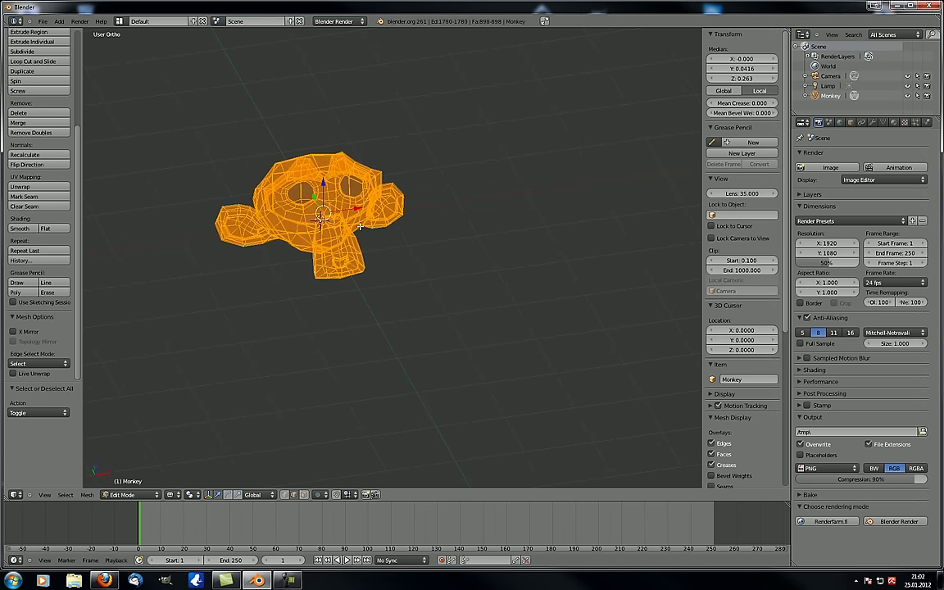
{"action": "key", "text": "x"}
{"action": "left_click", "coordinate": [361, 226]}
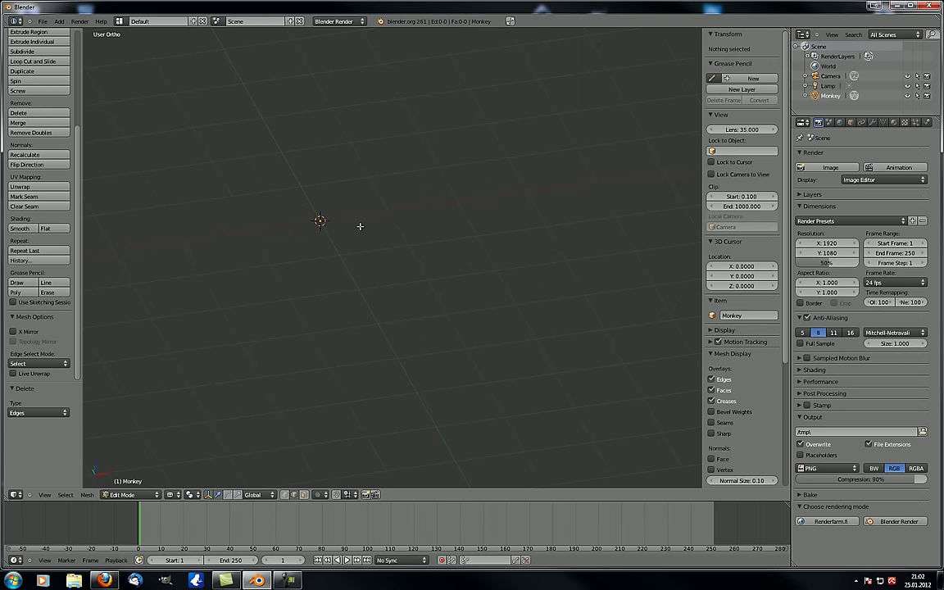
Step: Add a plane inside the emptied object and rotate it 90° about the X axis
{"action": "key", "text": "shift+a"}
{"action": "left_click", "coordinate": [303, 228]}
{"action": "middle_click_drag", "start_coordinate": [326, 242], "coordinate": [376, 245]}
{"action": "type", "text": "rx90"}
{"action": "key", "text": "Return"}
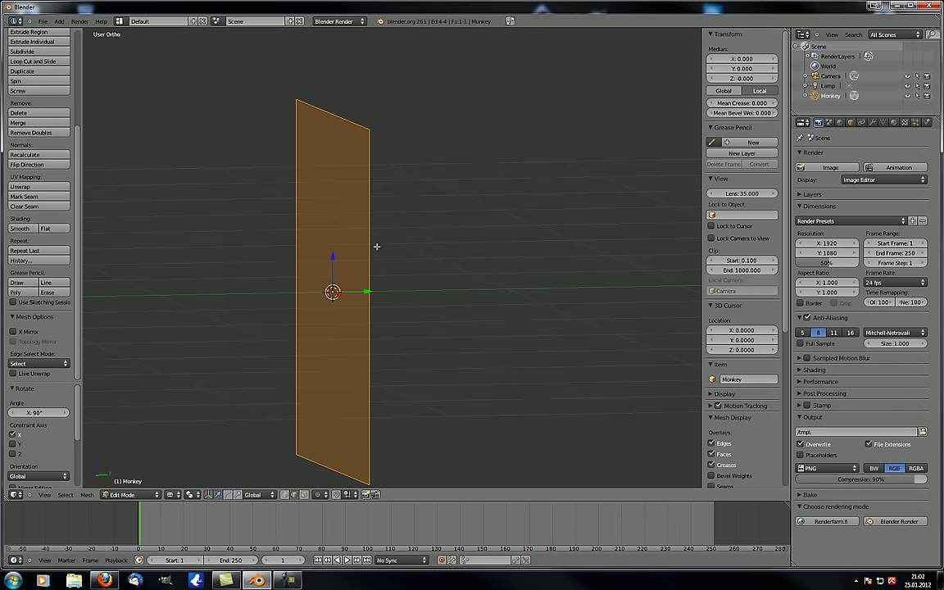
Step: Divide the upright plane into five equal segments with four horizontal loop cuts
{"action": "key", "text": "a"}
{"action": "key", "text": "ctrl+r"}
{"action": "scroll", "coordinate": [345, 281], "scroll_direction": "up", "scroll_amount": 2}
{"action": "left_click", "coordinate": [345, 281]}
{"action": "middle_click_drag", "start_coordinate": [397, 314], "coordinate": [365, 314]}
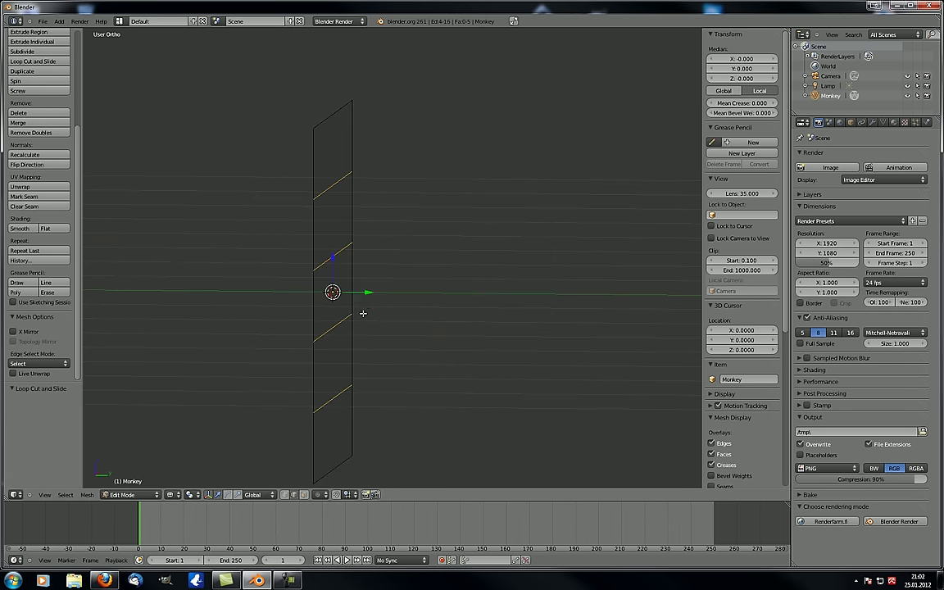
Step: Move the uppermost cut edge outward along Y and raise it about 0.63 along Z
{"action": "right_click", "coordinate": [332, 186]}
{"action": "middle_click_drag", "start_coordinate": [333, 240], "coordinate": [351, 239]}
{"action": "key", "text": "g"}
{"action": "key", "text": "y"}
{"action": "left_click_drag", "start_coordinate": [415, 192], "coordinate": [520, 186]}
{"action": "left_click_drag", "start_coordinate": [483, 146], "coordinate": [498, 38]}
{"action": "left_click", "coordinate": [497, 37]}
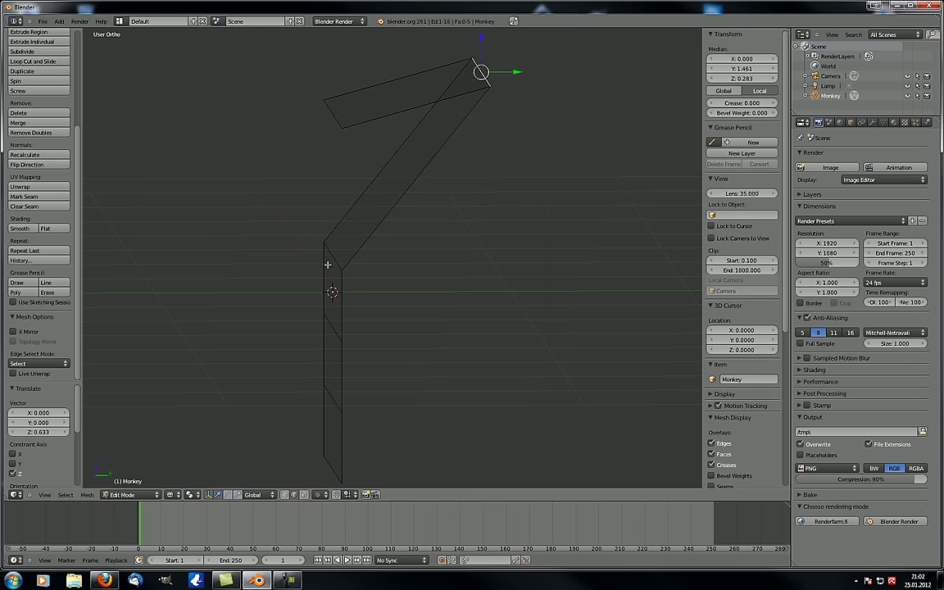
Step: Move the second cut edge from the top about 0.66 along Y and raise it about 0.61 along Z
{"action": "right_click", "coordinate": [328, 261]}
{"action": "right_click", "coordinate": [340, 255], "text": "shift"}
{"action": "key", "text": "g"}
{"action": "key", "text": "y"}
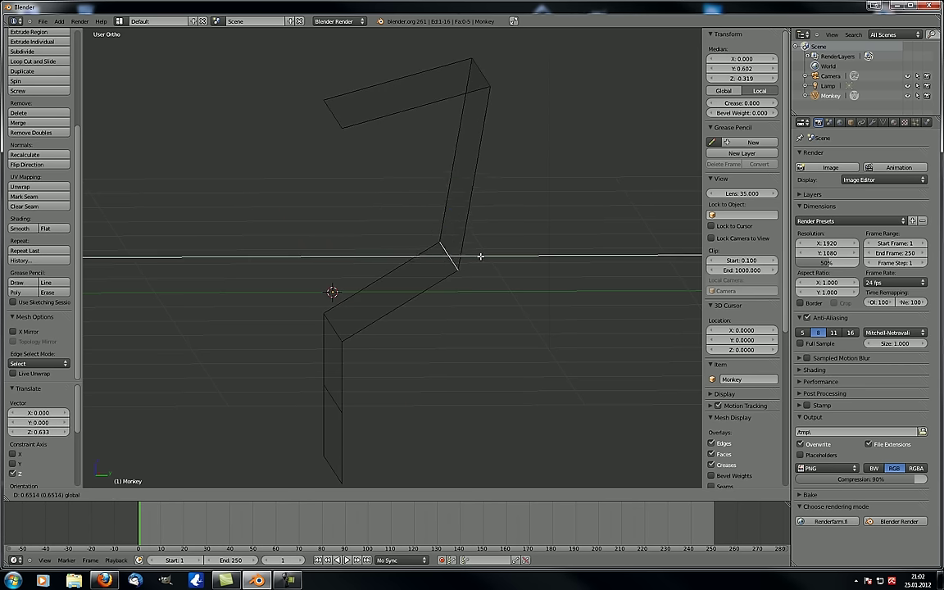
{"action": "left_click", "coordinate": [458, 226]}
{"action": "key", "text": "g"}
{"action": "key", "text": "z"}
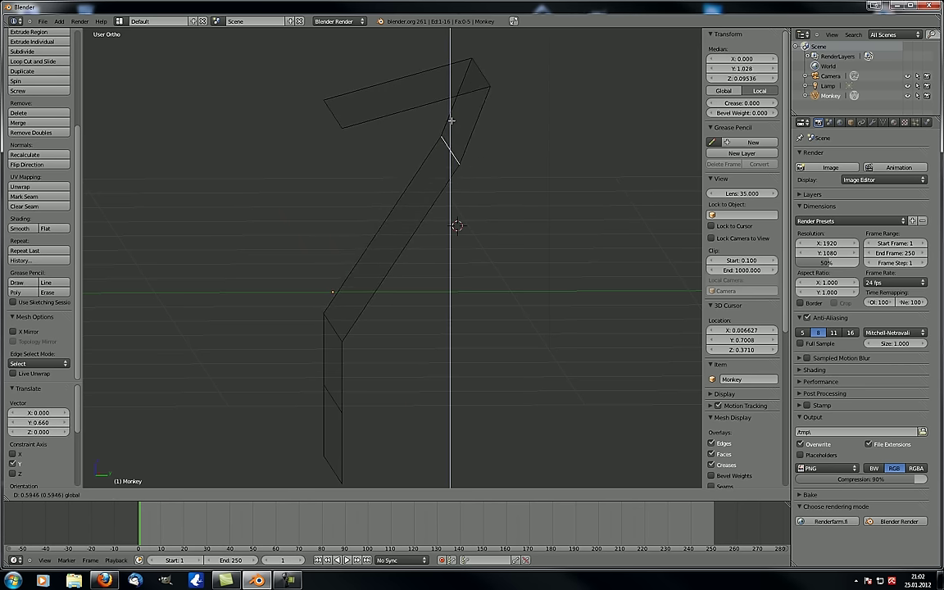
{"action": "left_click", "coordinate": [439, 94]}
Step: In the right view, move the third cut edge about 0.34 along Y and 1.2 up along Z
{"action": "right_click", "coordinate": [332, 326]}
{"action": "right_click", "coordinate": [332, 330], "text": "shift"}
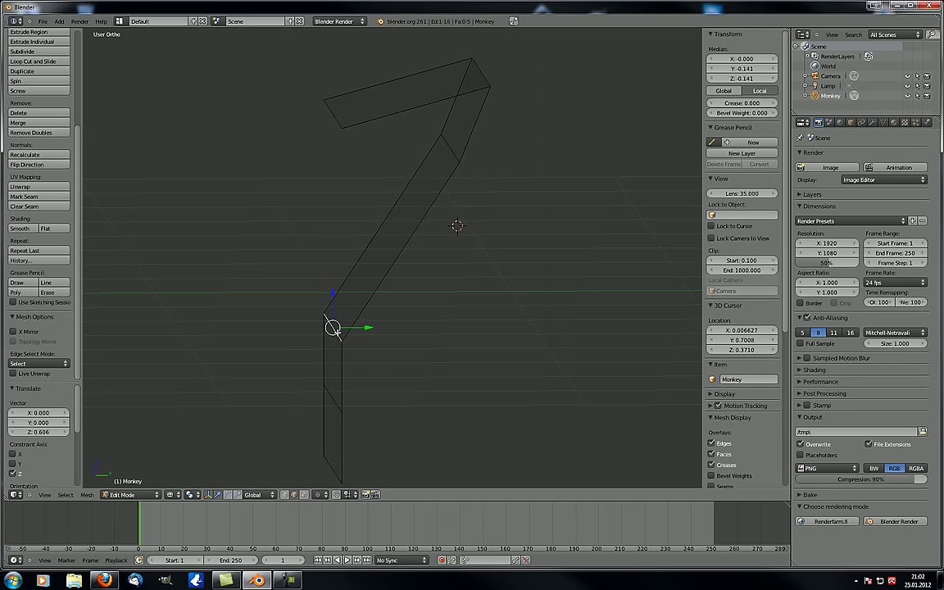
{"action": "key", "text": "KP_3"}
{"action": "key", "text": "g"}
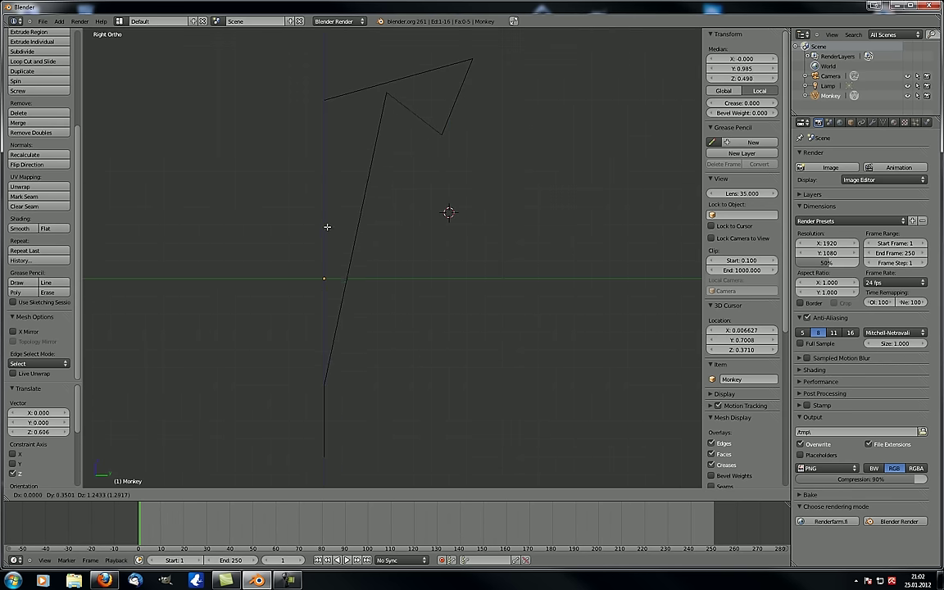
{"action": "left_click", "coordinate": [324, 262]}
Step: Select only the strip's lowest segment and move it upward and along Y, beneath the folded part
{"action": "right_click", "coordinate": [322, 414]}
{"action": "key", "text": "g"}
{"action": "key", "text": "Escape"}
{"action": "key", "text": "c"}
{"action": "left_click_drag", "start_coordinate": [325, 397], "coordinate": [321, 465]}
{"action": "right_click", "coordinate": [331, 423]}
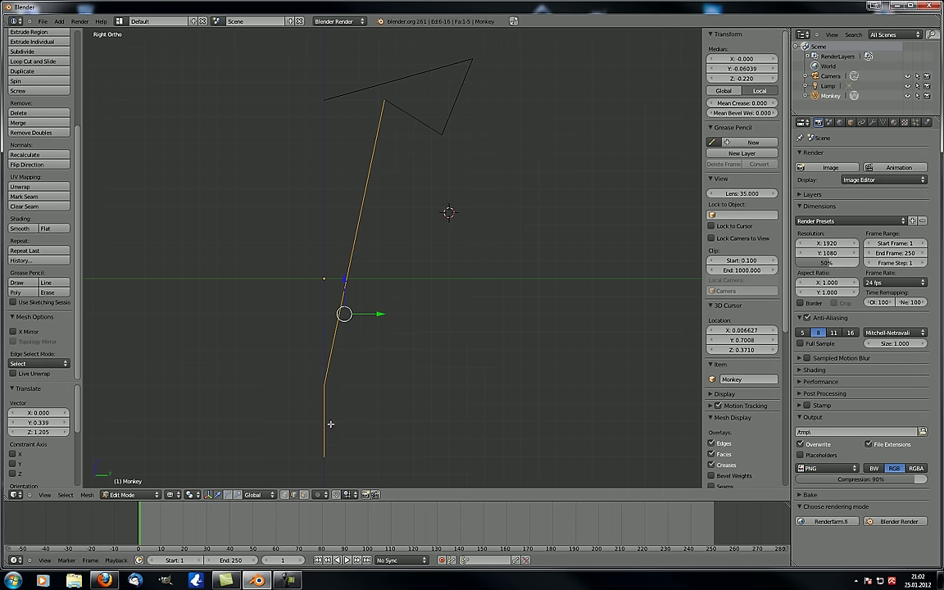
{"action": "key", "text": "c"}
{"action": "middle_click", "coordinate": [349, 274]}
{"action": "right_click", "coordinate": [349, 273]}
{"action": "scroll", "coordinate": [349, 273], "scroll_direction": "down", "scroll_amount": 1}
{"action": "key", "text": "g"}
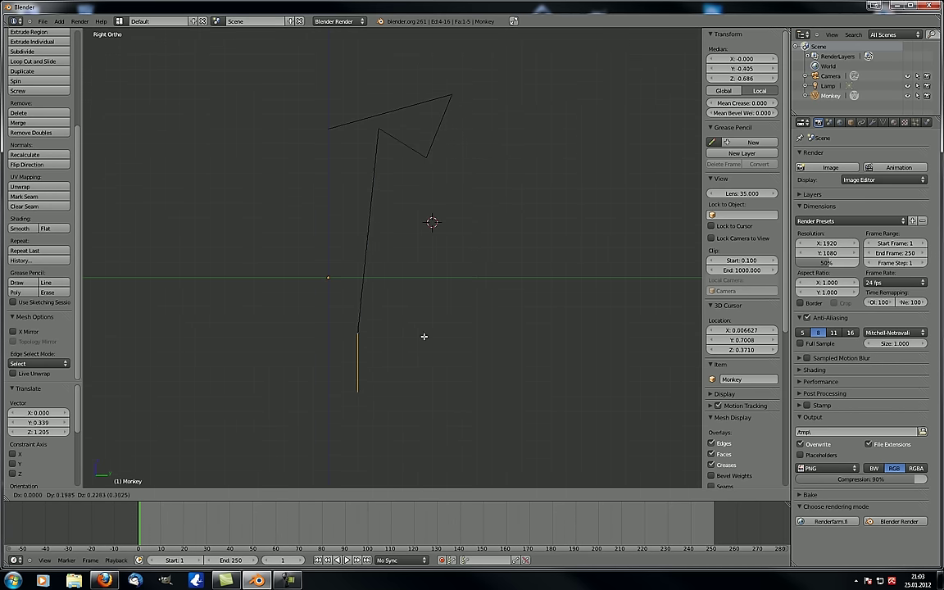
{"action": "left_click", "coordinate": [449, 217]}
Step: Select the whole folded strip and apply Solidify to its faces with a thickness of 0.01
{"action": "scroll", "coordinate": [449, 218], "scroll_direction": "up", "scroll_amount": 2}
{"action": "key", "text": "a"}
{"action": "middle_click_drag", "start_coordinate": [443, 194], "coordinate": [445, 267], "text": "shift"}
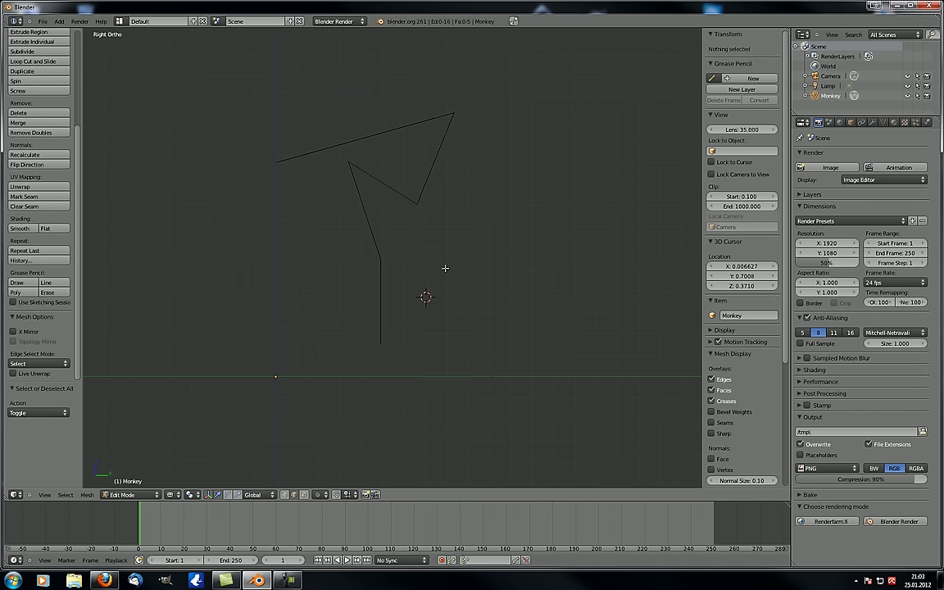
{"action": "key", "text": "a"}
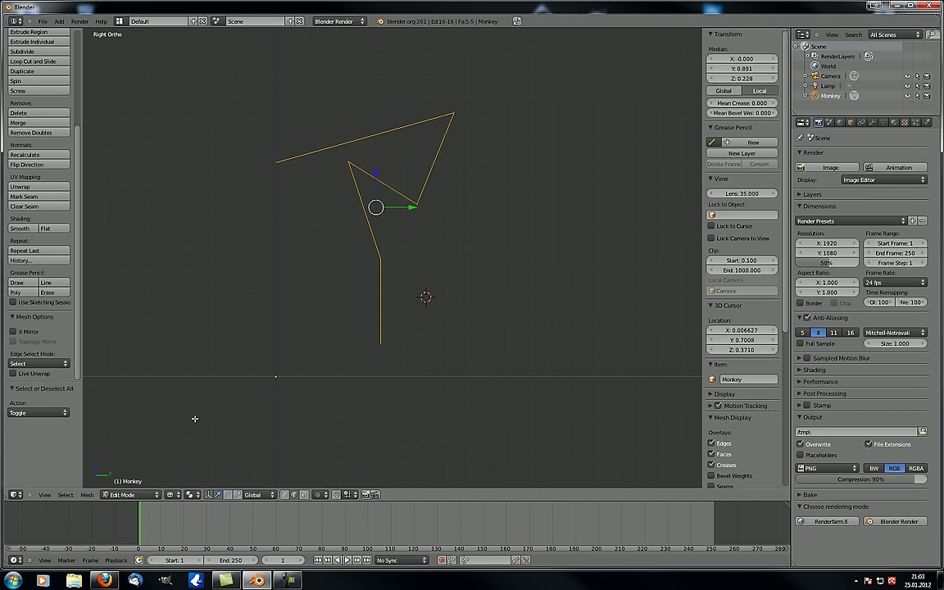
{"action": "left_click", "coordinate": [87, 494]}
{"action": "mouse_move", "coordinate": [127, 349]}
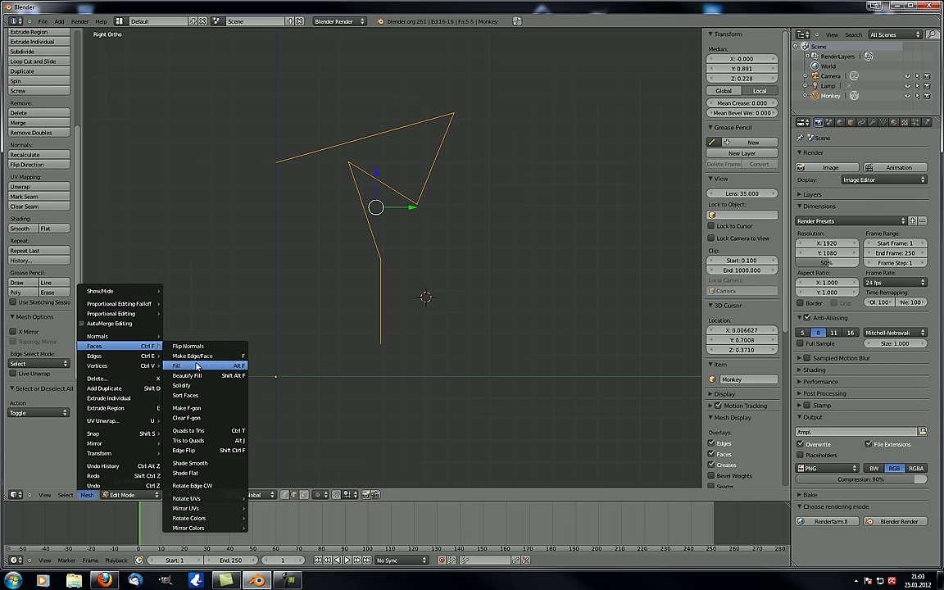
{"action": "left_click", "coordinate": [205, 385]}
Step: Examine the solidified strip's wall thickness along its segments and at its sharp folds from several angles
{"action": "scroll", "coordinate": [352, 295], "scroll_direction": "up", "scroll_amount": 4}
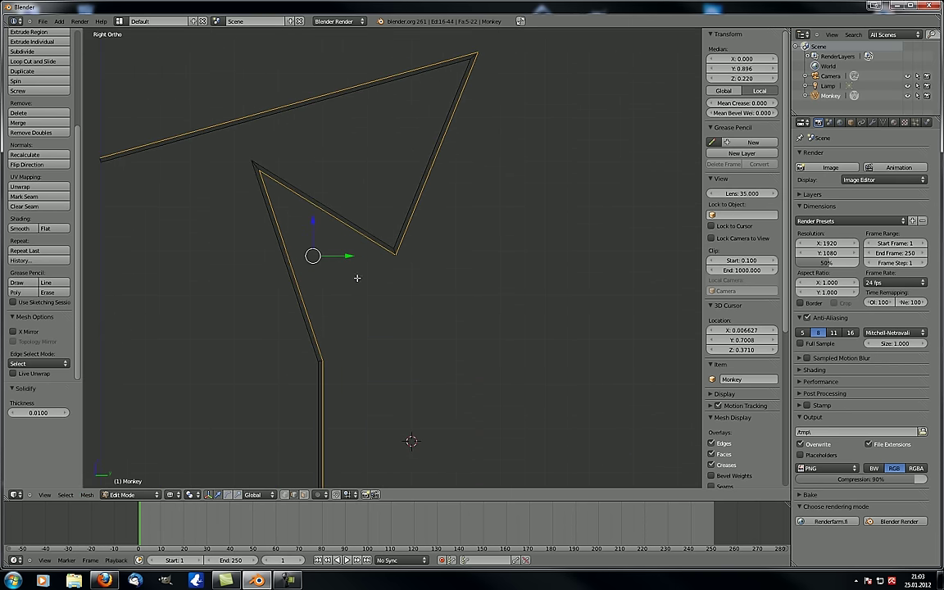
{"action": "middle_click_drag", "start_coordinate": [250, 235], "coordinate": [373, 258]}
{"action": "scroll", "coordinate": [366, 261], "scroll_direction": "down", "scroll_amount": 5}
{"action": "key", "text": "a"}
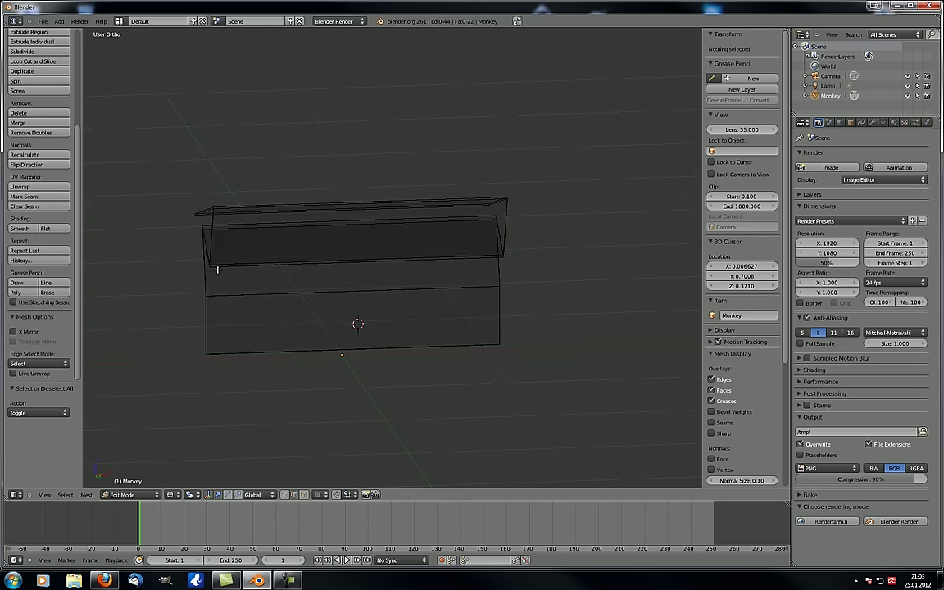
{"action": "middle_click_drag", "start_coordinate": [218, 269], "coordinate": [348, 306]}
{"action": "scroll", "coordinate": [314, 289], "scroll_direction": "up", "scroll_amount": 4}
{"action": "scroll", "coordinate": [348, 306], "scroll_direction": "up", "scroll_amount": 3}
{"action": "scroll", "coordinate": [348, 308], "scroll_direction": "up", "scroll_amount": 4}
{"action": "right_click_drag", "start_coordinate": [370, 421], "coordinate": [346, 455]}
{"action": "right_click", "coordinate": [346, 454]}
{"action": "scroll", "coordinate": [377, 348], "scroll_direction": "down", "scroll_amount": 7}
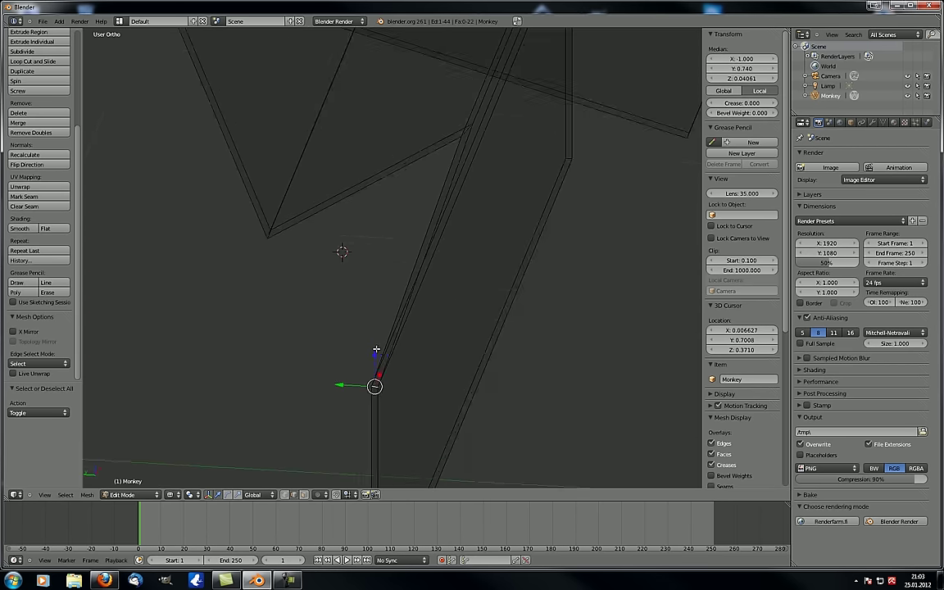
{"action": "middle_click_drag", "start_coordinate": [377, 348], "coordinate": [432, 210]}
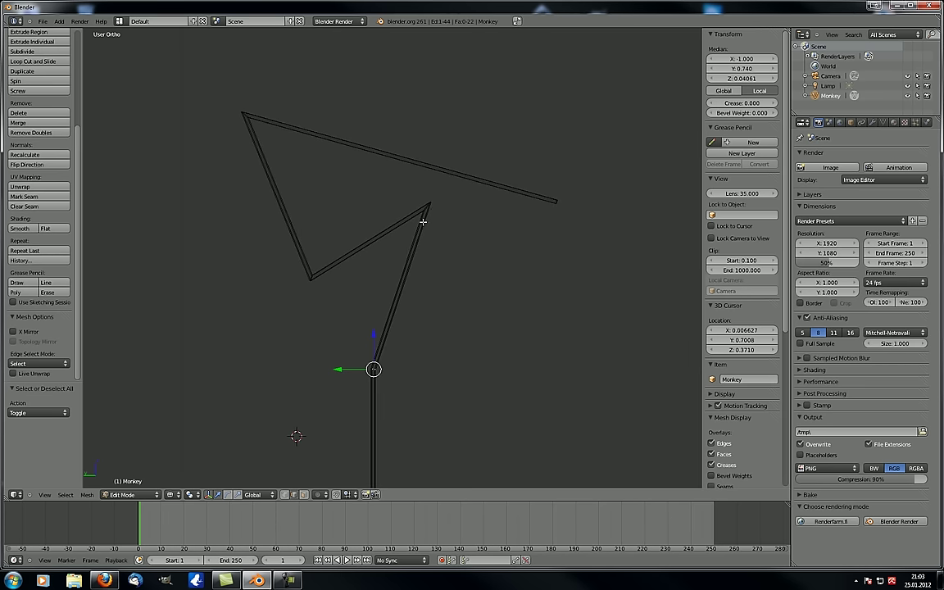
{"action": "scroll", "coordinate": [434, 207], "scroll_direction": "up", "scroll_amount": 3}
{"action": "scroll", "coordinate": [377, 278], "scroll_direction": "down", "scroll_amount": 2}
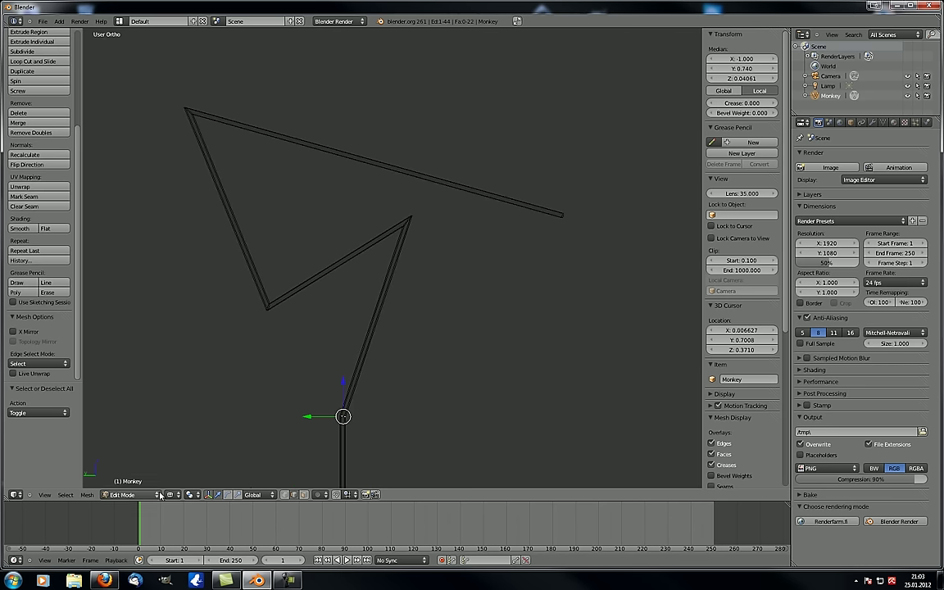
{"action": "middle_click_drag", "start_coordinate": [260, 200], "coordinate": [130, 397]}
{"action": "left_click", "coordinate": [86, 494]}
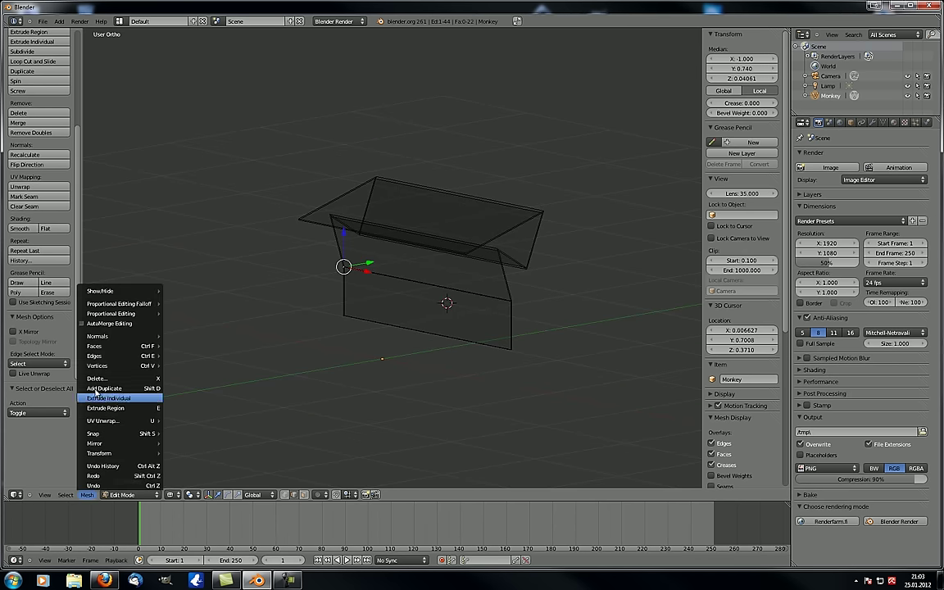
{"action": "mouse_move", "coordinate": [123, 346]}
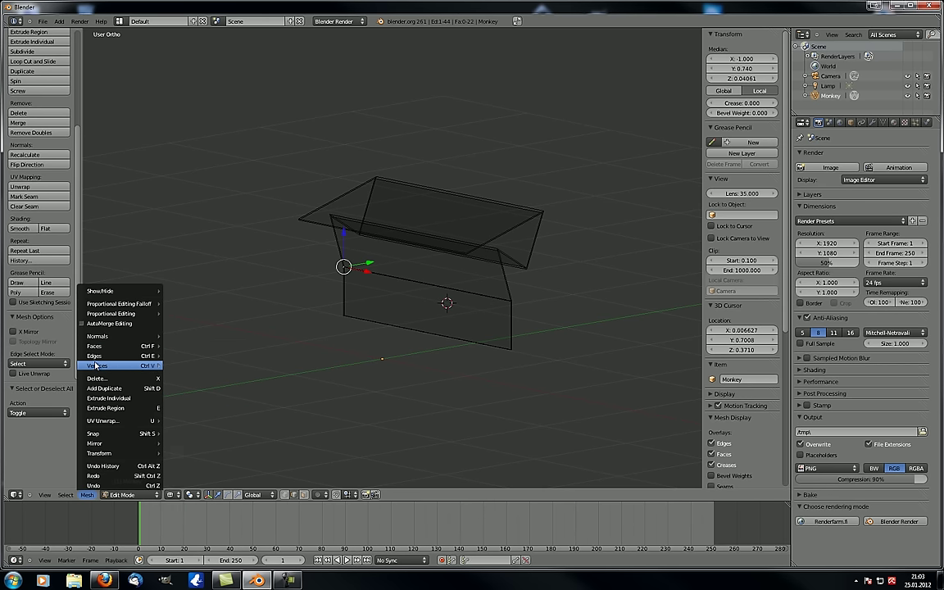
{"action": "mouse_move", "coordinate": [96, 365]}
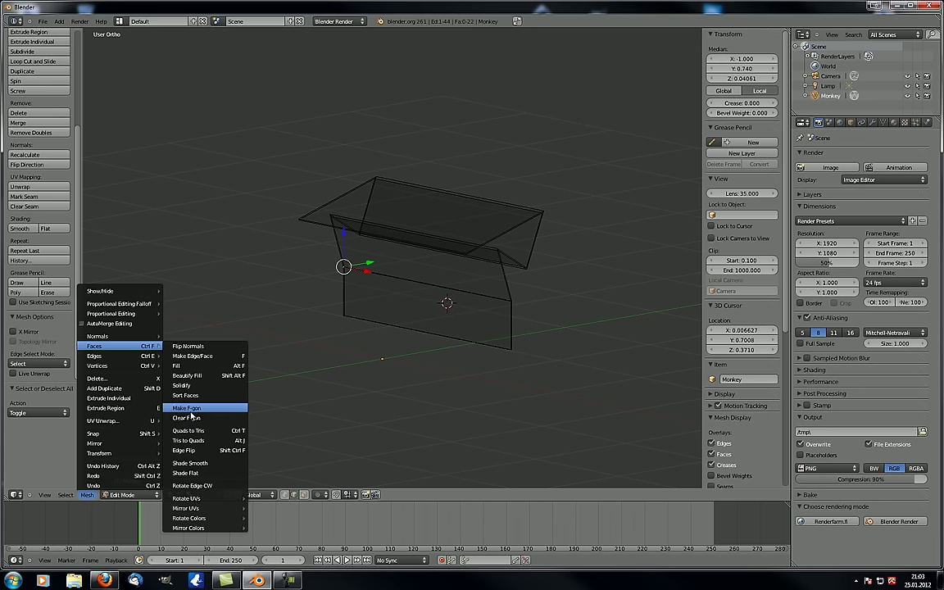
{"action": "scroll", "coordinate": [445, 276], "scroll_direction": "down", "scroll_amount": 3}
{"action": "middle_click_drag", "start_coordinate": [361, 278], "coordinate": [402, 285]}
{"action": "scroll", "coordinate": [422, 269], "scroll_direction": "up", "scroll_amount": 5}
{"action": "middle_click_drag", "start_coordinate": [330, 240], "coordinate": [359, 262]}
{"action": "middle_click_drag", "start_coordinate": [490, 268], "coordinate": [242, 198]}
{"action": "scroll", "coordinate": [253, 213], "scroll_direction": "up", "scroll_amount": 3}
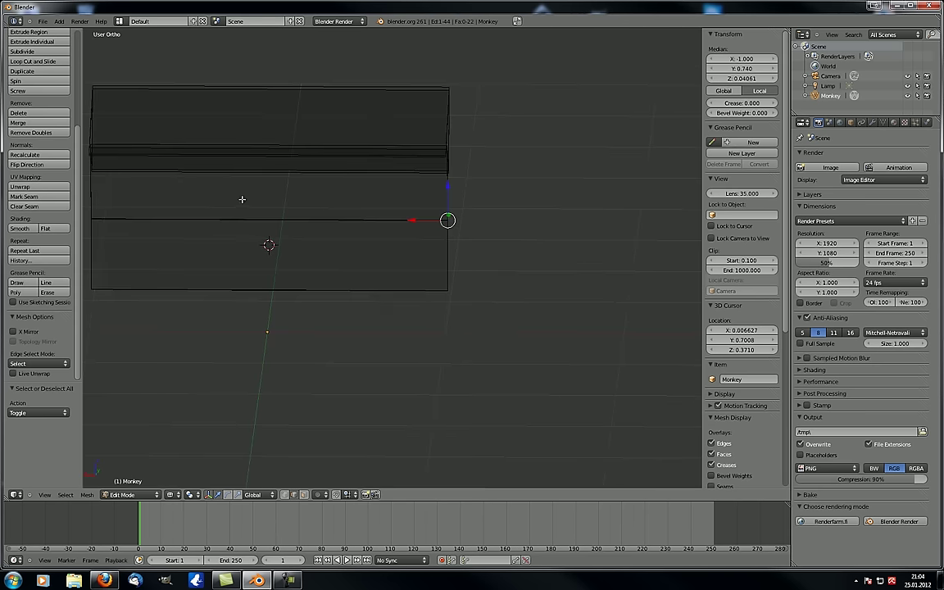
Step: Delete all edges of the solidified folded strip
{"action": "scroll", "coordinate": [315, 229], "scroll_direction": "down", "scroll_amount": 3}
{"action": "middle_click_drag", "start_coordinate": [316, 229], "coordinate": [351, 255], "text": "shift"}
{"action": "key", "text": "a"}
{"action": "key", "text": "a"}
{"action": "key", "text": "x"}
{"action": "left_click", "coordinate": [350, 257]}
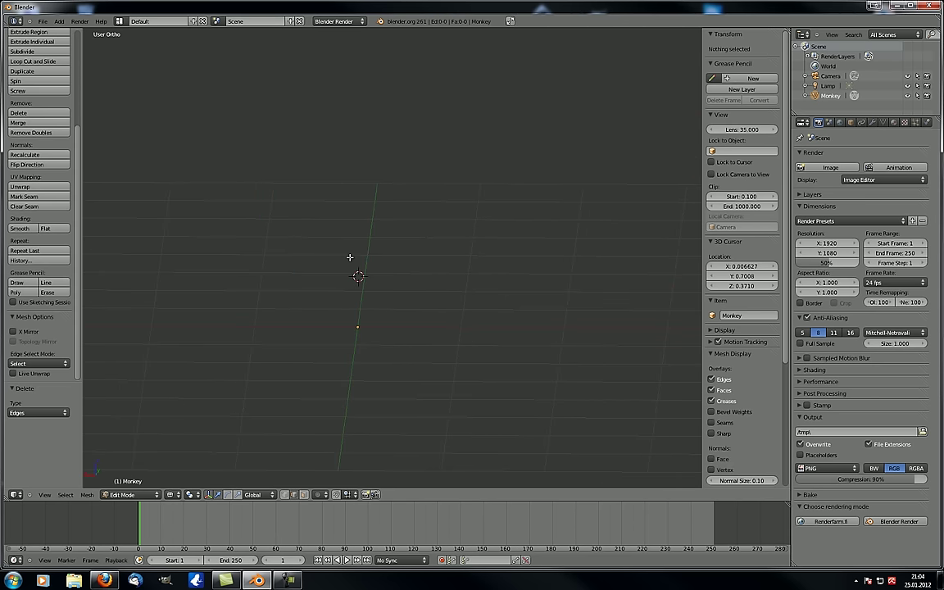
Step: Add a Monkey mesh at the 3D cursor and, viewed from the side, rotate it by 45° and then by -90°
{"action": "key", "text": "shift+a"}
{"action": "left_click", "coordinate": [329, 339]}
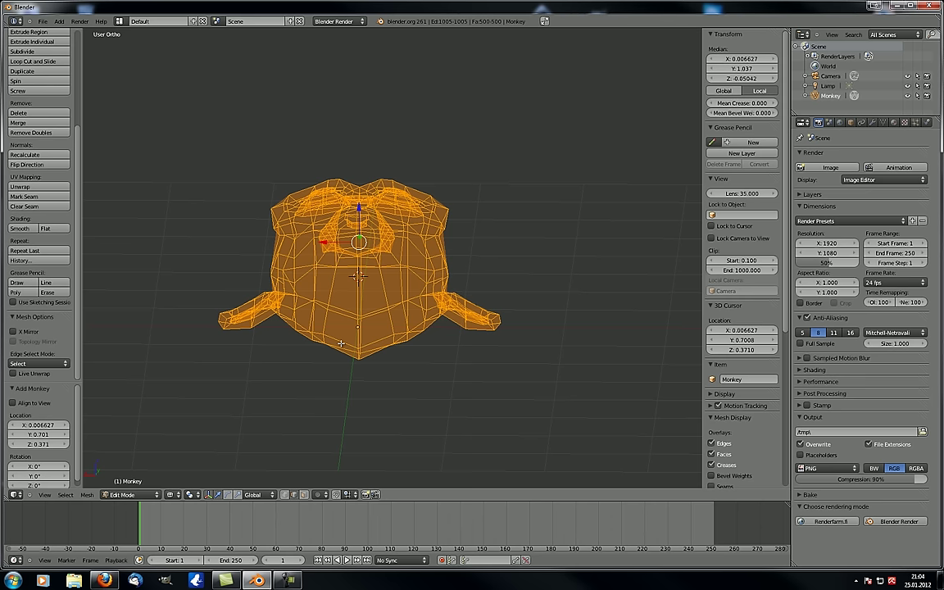
{"action": "middle_click_drag", "start_coordinate": [332, 339], "coordinate": [383, 338]}
{"action": "type", "text": "r"}
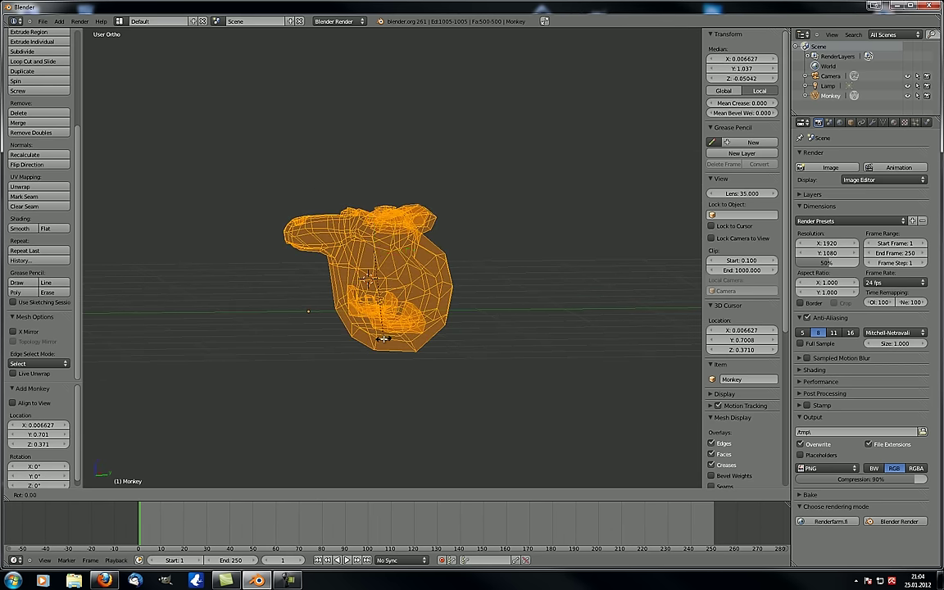
{"action": "type", "text": "45"}
{"action": "key", "text": "Return"}
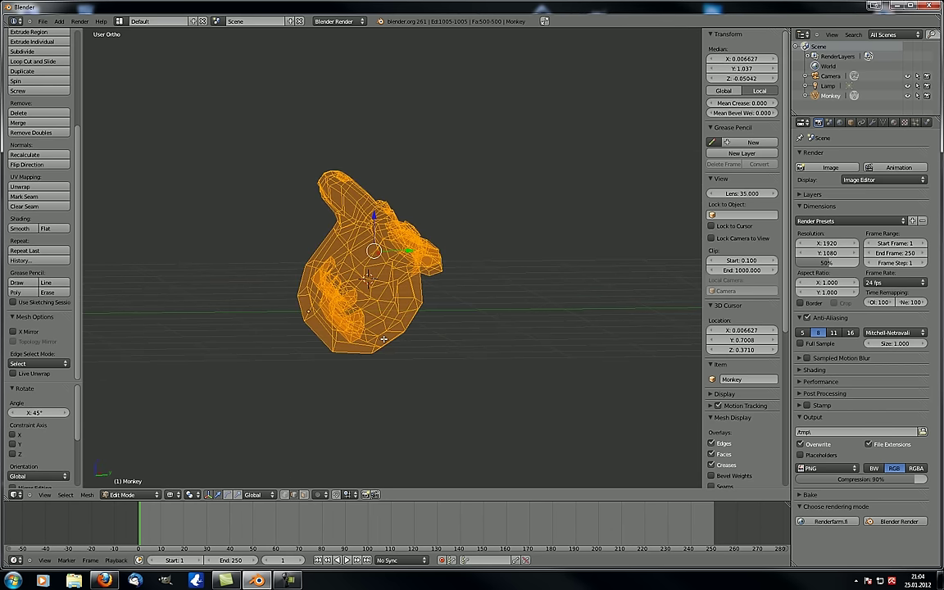
{"action": "type", "text": "r-90"}
{"action": "key", "text": "Return"}
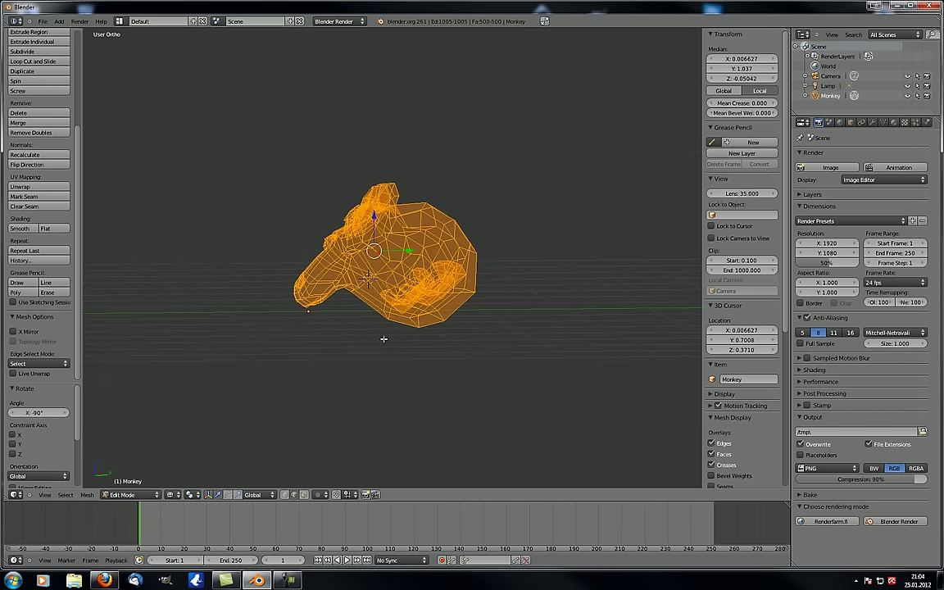
Step: Deselect the monkey's geometry and display it in solid shading with its face in close view
{"action": "middle_click_drag", "start_coordinate": [348, 264], "coordinate": [285, 247]}
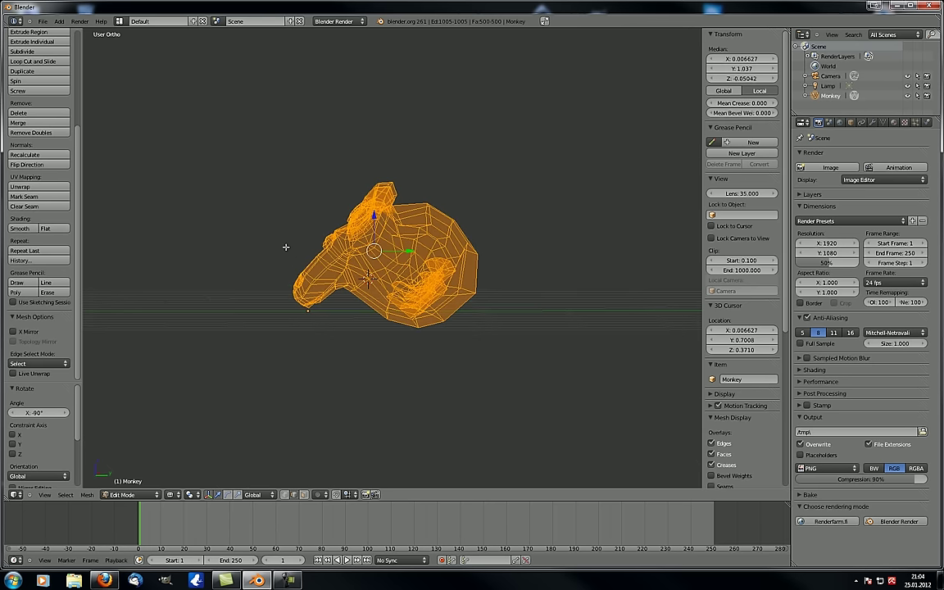
{"action": "middle_click_drag", "start_coordinate": [360, 273], "coordinate": [426, 260]}
{"action": "middle_click_drag", "start_coordinate": [289, 244], "coordinate": [453, 342]}
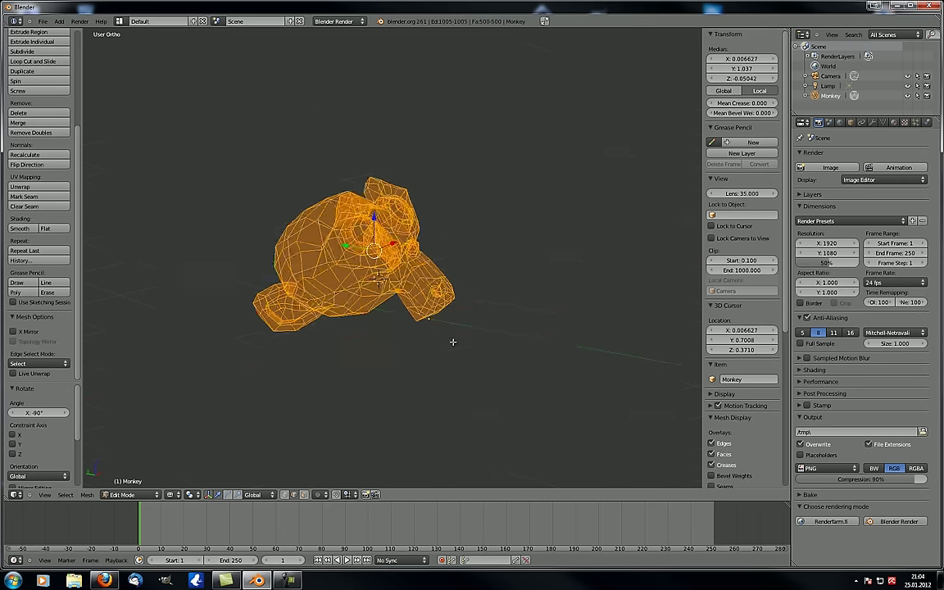
{"action": "scroll", "coordinate": [453, 342], "scroll_direction": "up", "scroll_amount": 4}
{"action": "middle_click_drag", "start_coordinate": [395, 234], "coordinate": [357, 259]}
{"action": "middle_click_drag", "start_coordinate": [351, 294], "coordinate": [428, 329], "text": "shift"}
{"action": "key", "text": "a"}
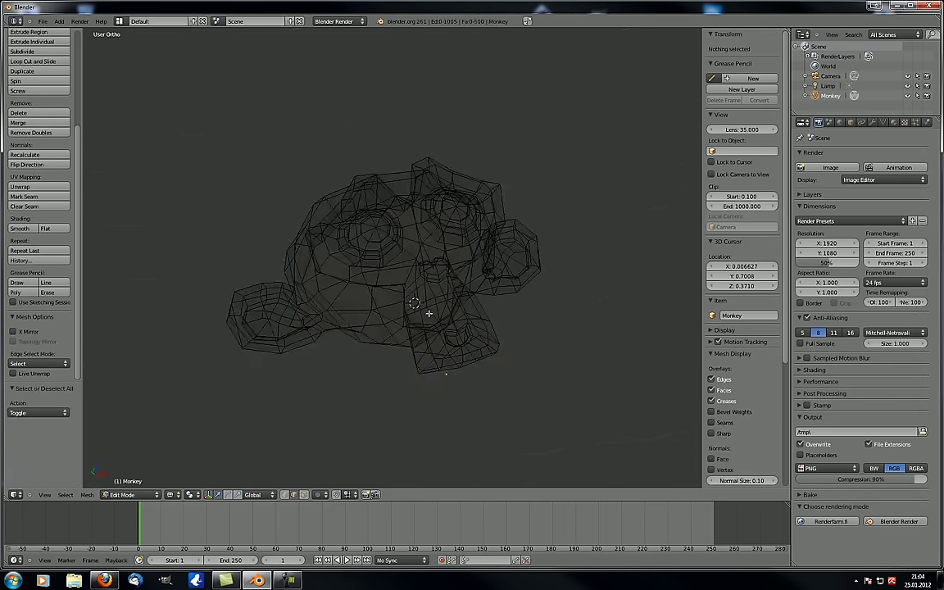
{"action": "scroll", "coordinate": [429, 315], "scroll_direction": "up", "scroll_amount": 3}
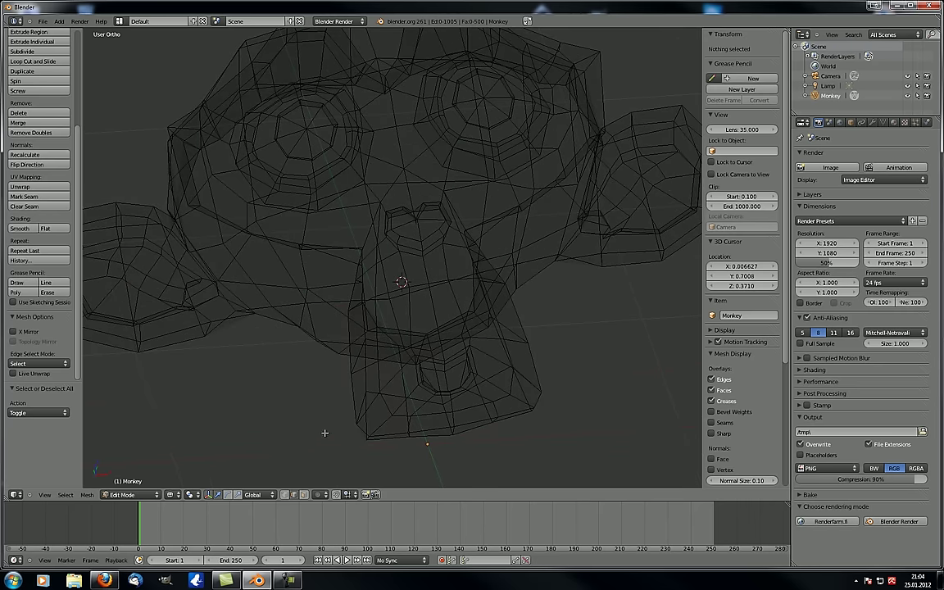
{"action": "key", "text": "z"}
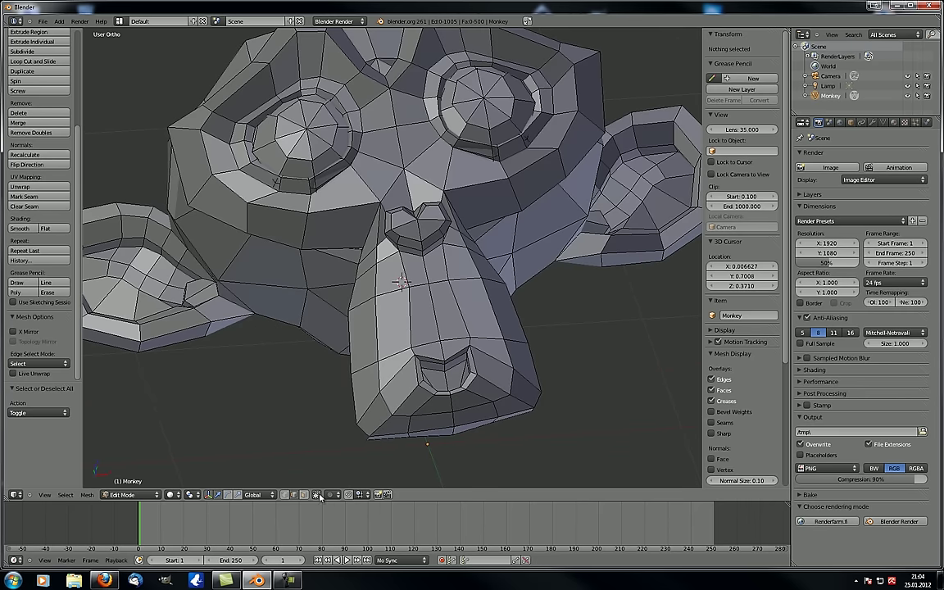
Step: Inspect the monkey from the face to the back of the head, and limit selection to visible geometry
{"action": "middle_click_drag", "start_coordinate": [470, 280], "coordinate": [423, 295]}
{"action": "middle_click_drag", "start_coordinate": [351, 244], "coordinate": [428, 194]}
{"action": "scroll", "coordinate": [428, 193], "scroll_direction": "up", "scroll_amount": 3}
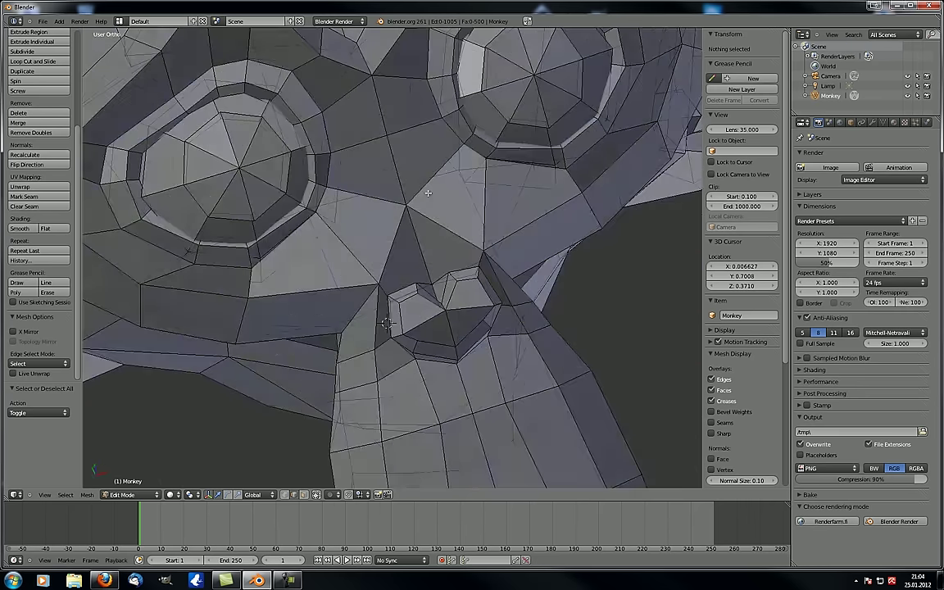
{"action": "scroll", "coordinate": [428, 193], "scroll_direction": "down", "scroll_amount": 4}
{"action": "middle_click_drag", "start_coordinate": [427, 259], "coordinate": [366, 397]}
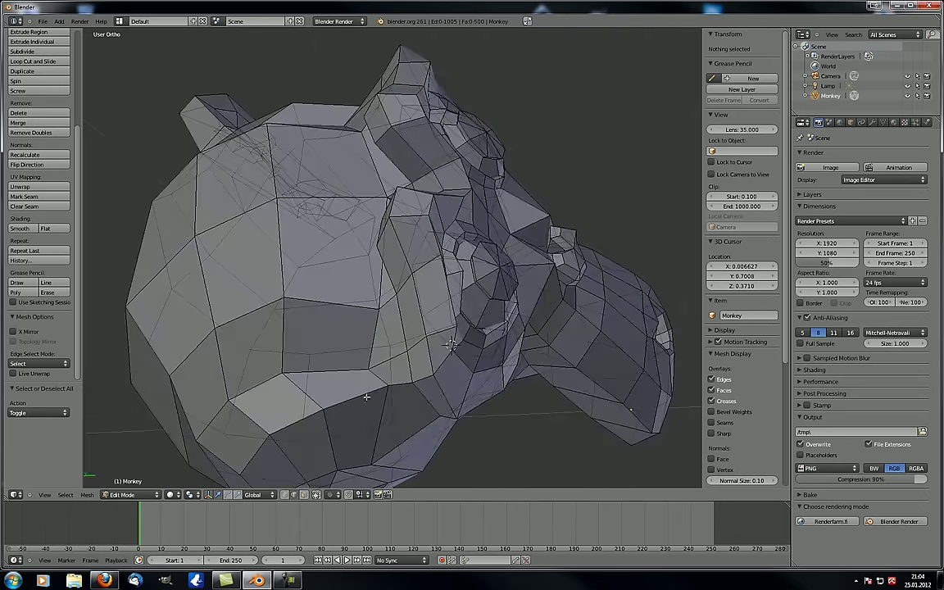
{"action": "left_click", "coordinate": [316, 494]}
Step: Delete the single edge shared by two neighbouring quads at the back of the monkey's head
{"action": "scroll", "coordinate": [310, 263], "scroll_direction": "up", "scroll_amount": 2}
{"action": "middle_click_drag", "start_coordinate": [230, 271], "coordinate": [362, 226]}
{"action": "right_click", "coordinate": [339, 252]}
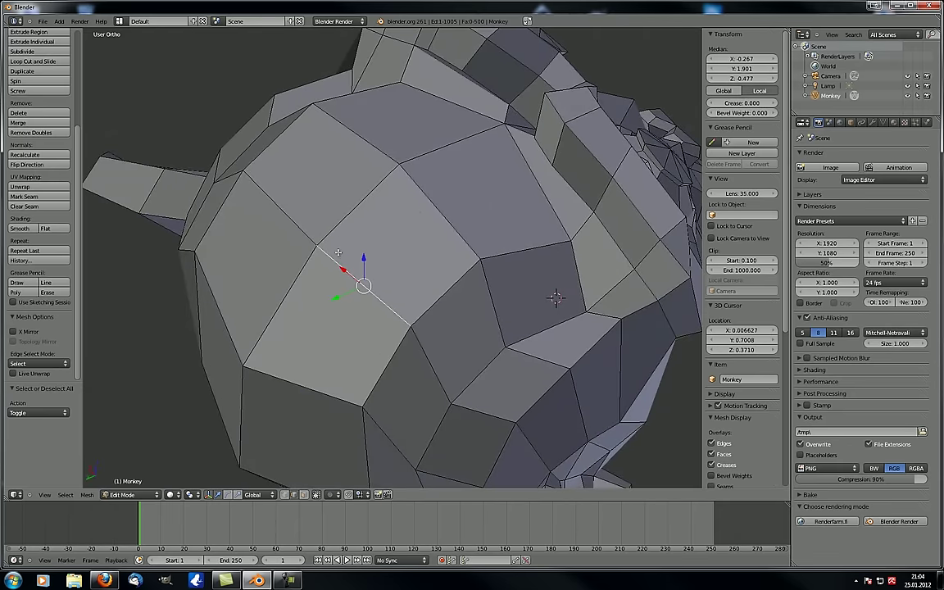
{"action": "right_click", "coordinate": [415, 212], "text": "shift"}
{"action": "middle_click_drag", "start_coordinate": [414, 212], "coordinate": [434, 282]}
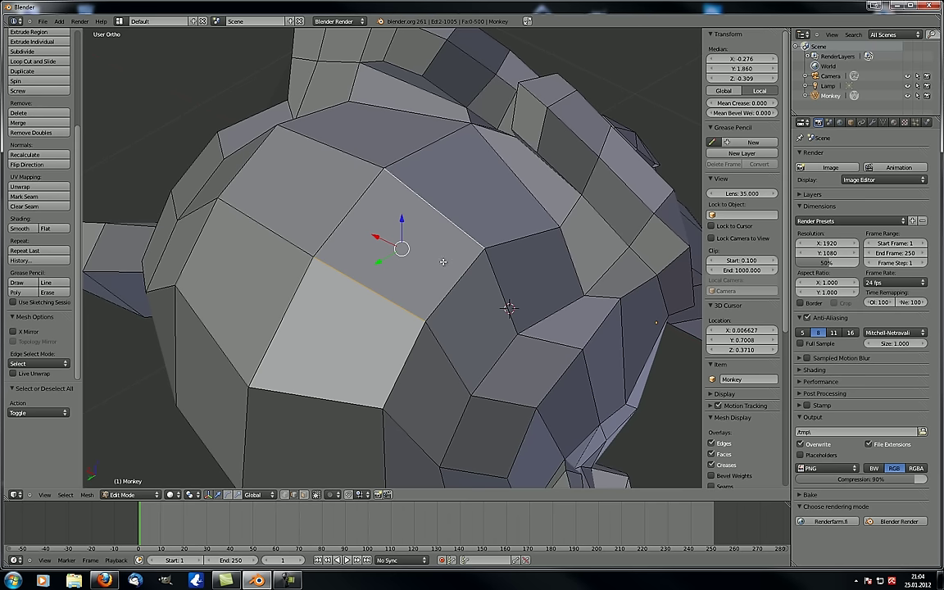
{"action": "right_click", "coordinate": [355, 289]}
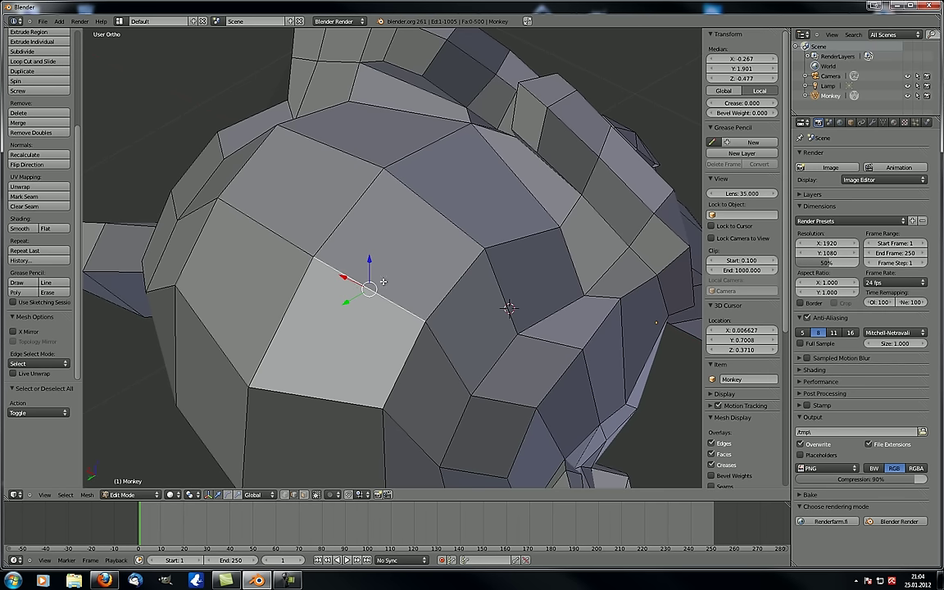
{"action": "key", "text": "x"}
{"action": "left_click", "coordinate": [380, 285]}
Step: Select the six border edges of the hole in the back of the head and try Make F-gon on them
{"action": "middle_click_drag", "start_coordinate": [379, 284], "coordinate": [380, 320]}
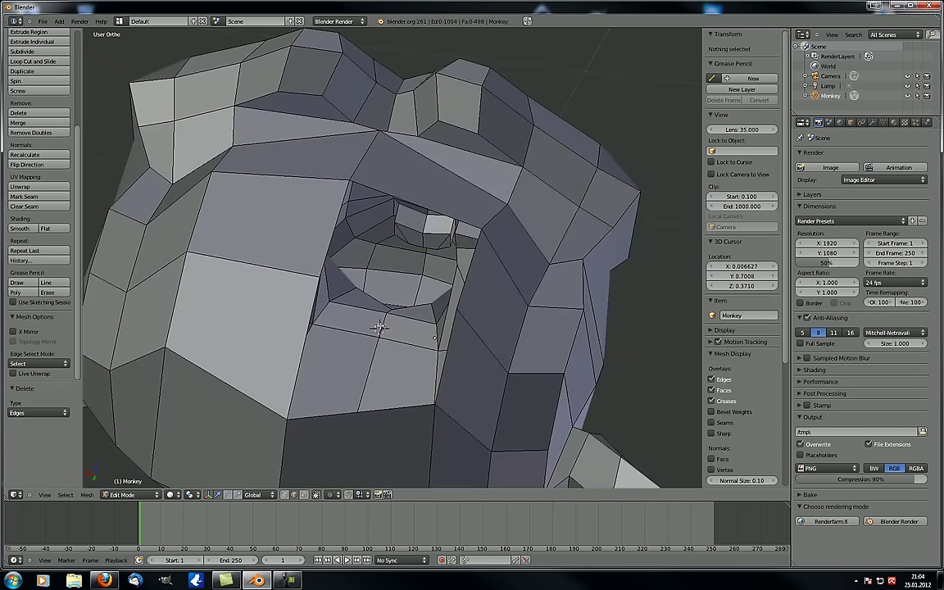
{"action": "right_click", "coordinate": [302, 335], "text": "shift"}
{"action": "middle_click_drag", "start_coordinate": [352, 367], "coordinate": [311, 366]}
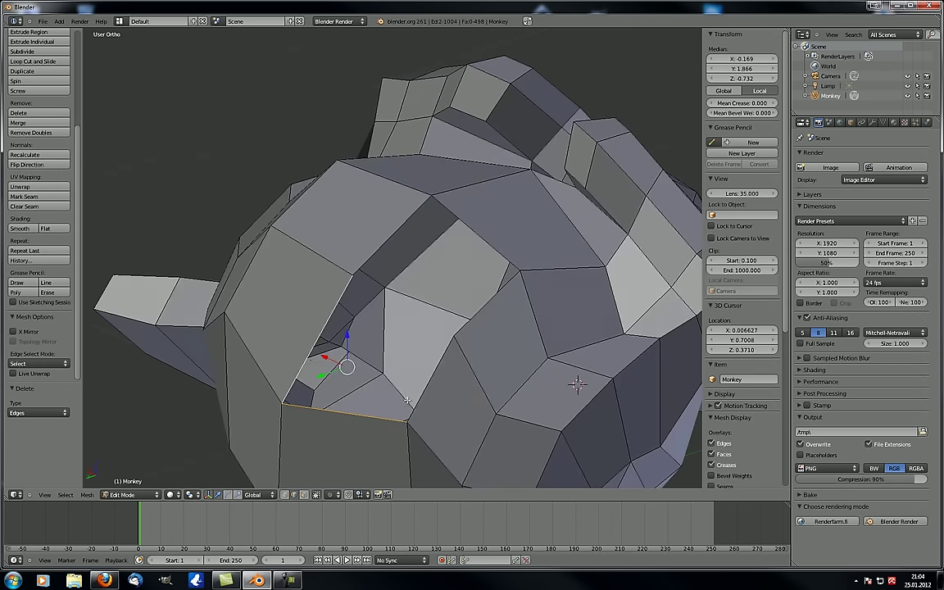
{"action": "right_click", "coordinate": [424, 376], "text": "shift"}
{"action": "right_click", "coordinate": [475, 310], "text": "shift"}
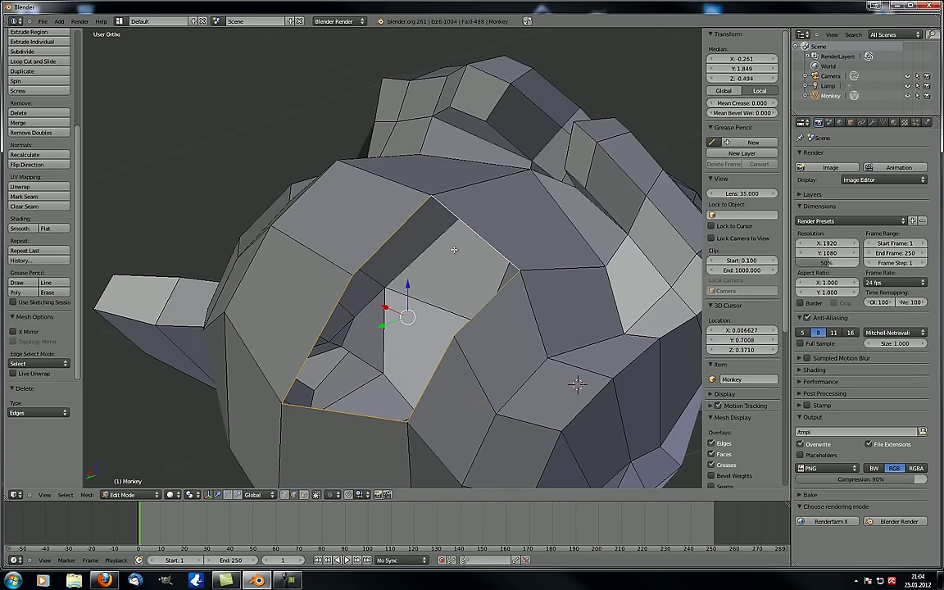
{"action": "middle_click_drag", "start_coordinate": [454, 249], "coordinate": [367, 251]}
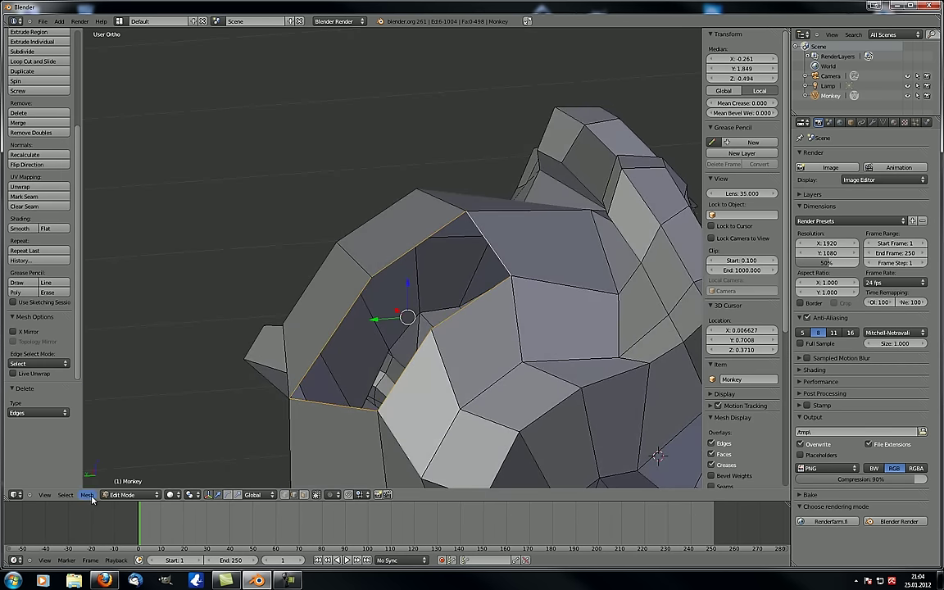
{"action": "left_click", "coordinate": [88, 495]}
{"action": "mouse_move", "coordinate": [116, 348]}
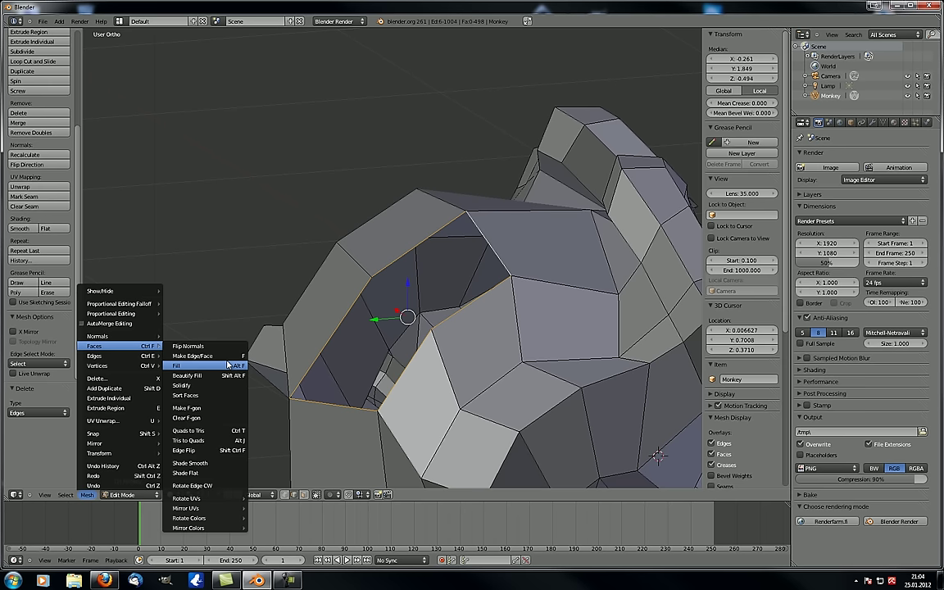
{"action": "left_click", "coordinate": [205, 409]}
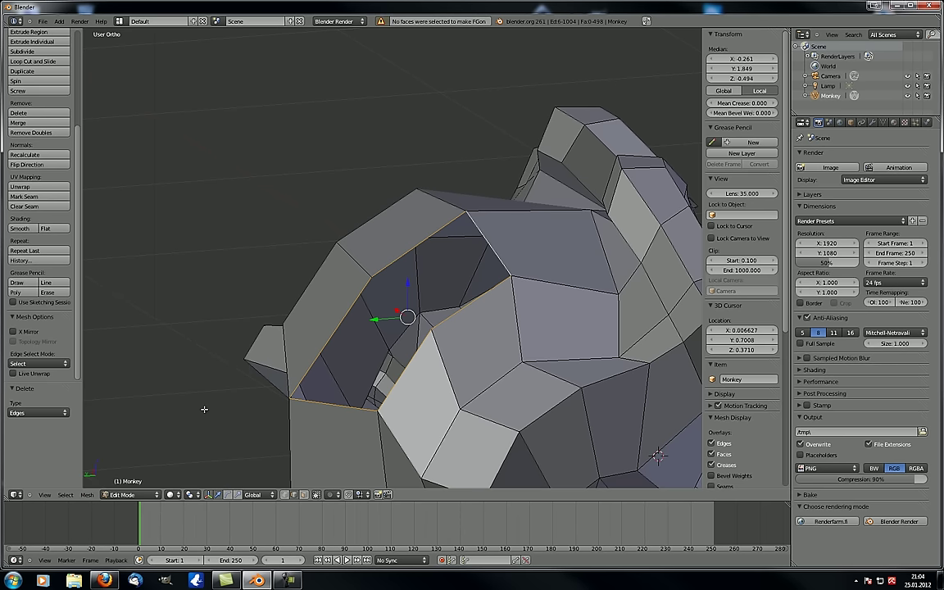
{"action": "middle_click_drag", "start_coordinate": [205, 410], "coordinate": [476, 320]}
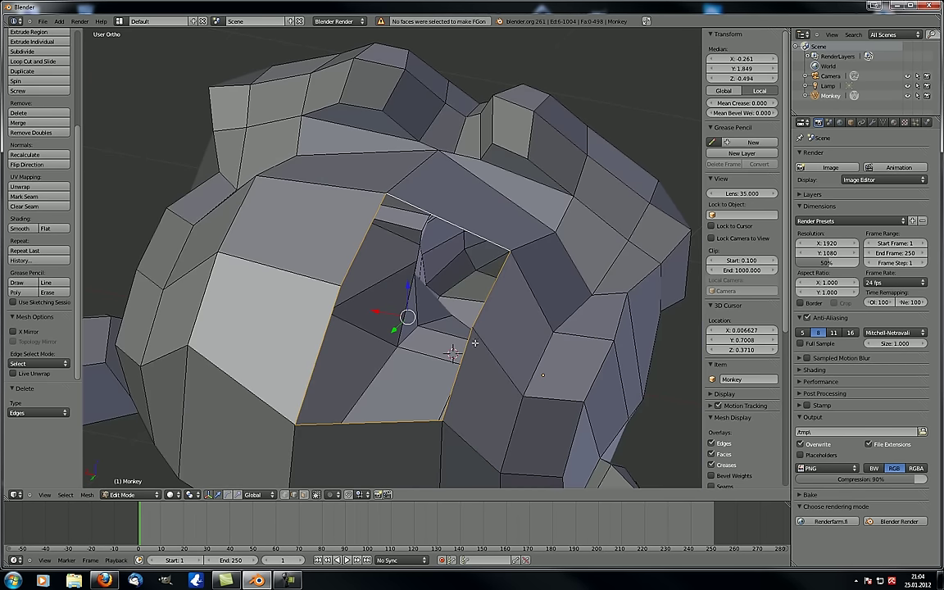
Step: Close the hole in the back of the head with two quads, each made from its facing border edges
{"action": "right_click", "coordinate": [358, 247], "text": "shift"}
{"action": "key", "text": "f"}
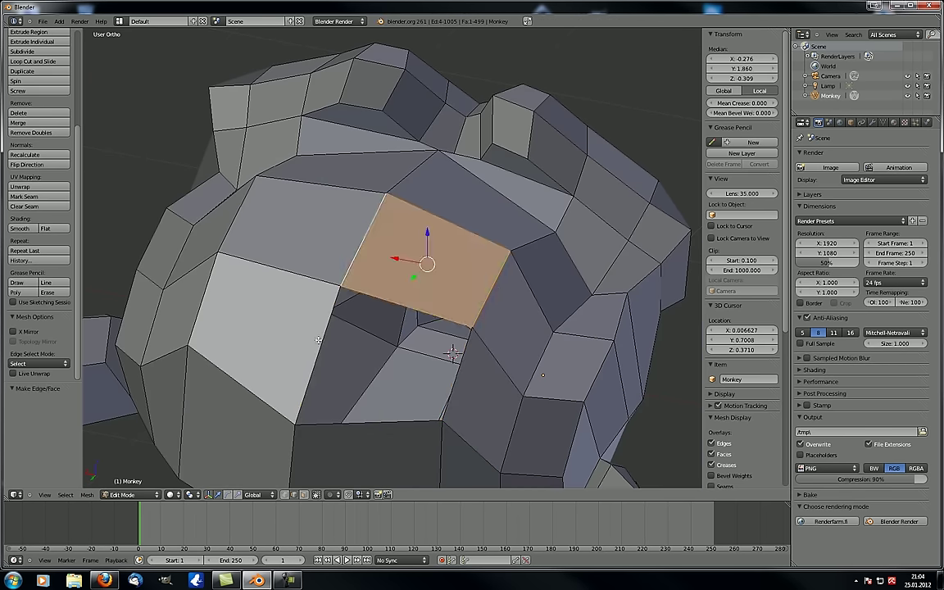
{"action": "right_click", "coordinate": [326, 351]}
{"action": "right_click", "coordinate": [457, 394], "text": "shift"}
{"action": "key", "text": "f"}
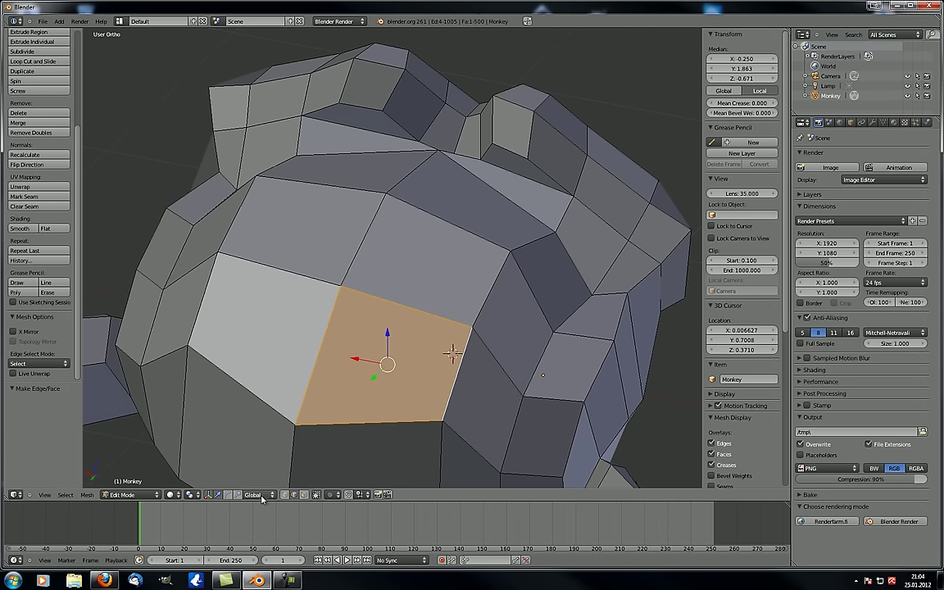
Step: Select the two new quads in face selection mode and combine them with Make F-gon
{"action": "left_click", "coordinate": [304, 494]}
{"action": "key", "text": "a"}
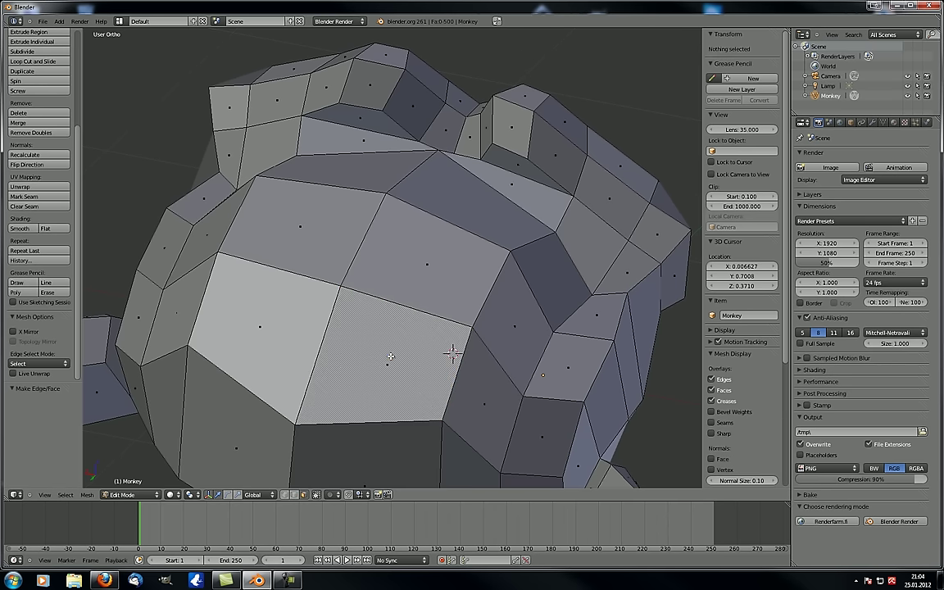
{"action": "right_click", "coordinate": [390, 360]}
{"action": "right_click", "coordinate": [417, 263], "text": "shift"}
{"action": "left_click", "coordinate": [87, 494]}
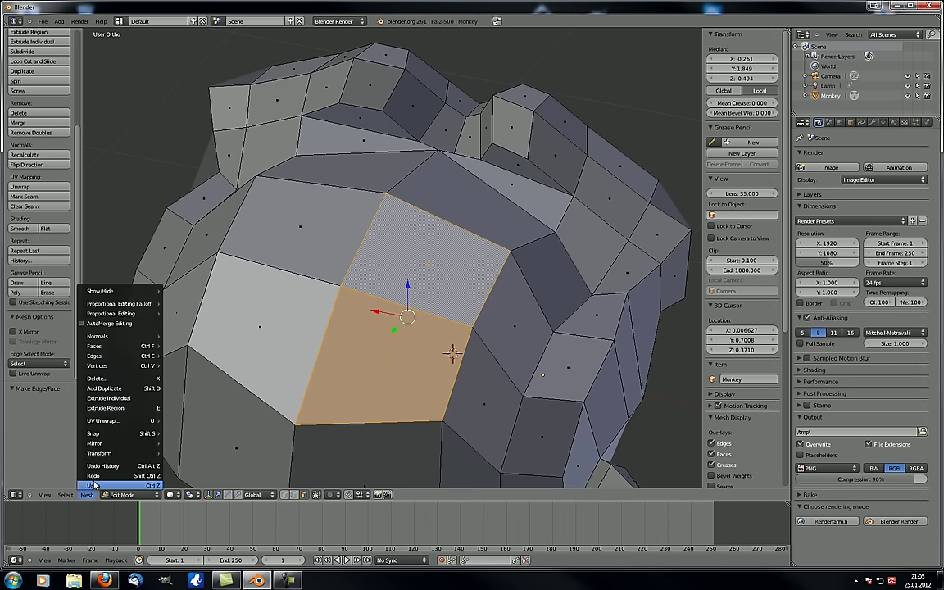
{"action": "mouse_move", "coordinate": [111, 348]}
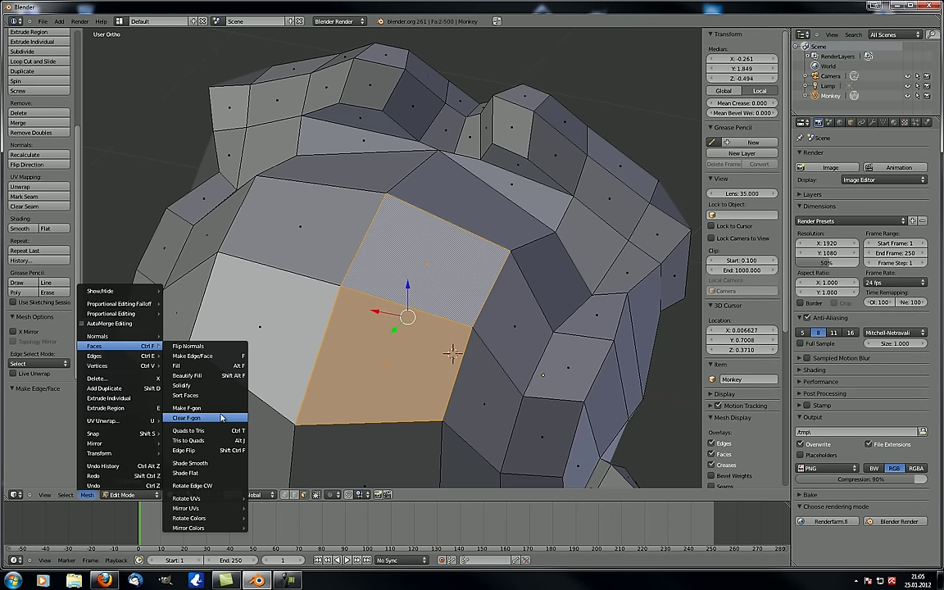
{"action": "left_click", "coordinate": [186, 407]}
Step: Try moving the two F-gon faces off the head several times while viewing them from different sides
{"action": "scroll", "coordinate": [402, 366], "scroll_direction": "up", "scroll_amount": 2}
{"action": "mouse_move", "coordinate": [453, 385]}
{"action": "middle_mouse_down"}
{"action": "mouse_move", "coordinate": [402, 366]}
{"action": "mouse_move", "coordinate": [425, 370]}
{"action": "mouse_move", "coordinate": [440, 396]}
{"action": "mouse_move", "coordinate": [464, 387]}
{"action": "middle_mouse_up"}
{"action": "middle_click_drag", "start_coordinate": [516, 449], "coordinate": [266, 366]}
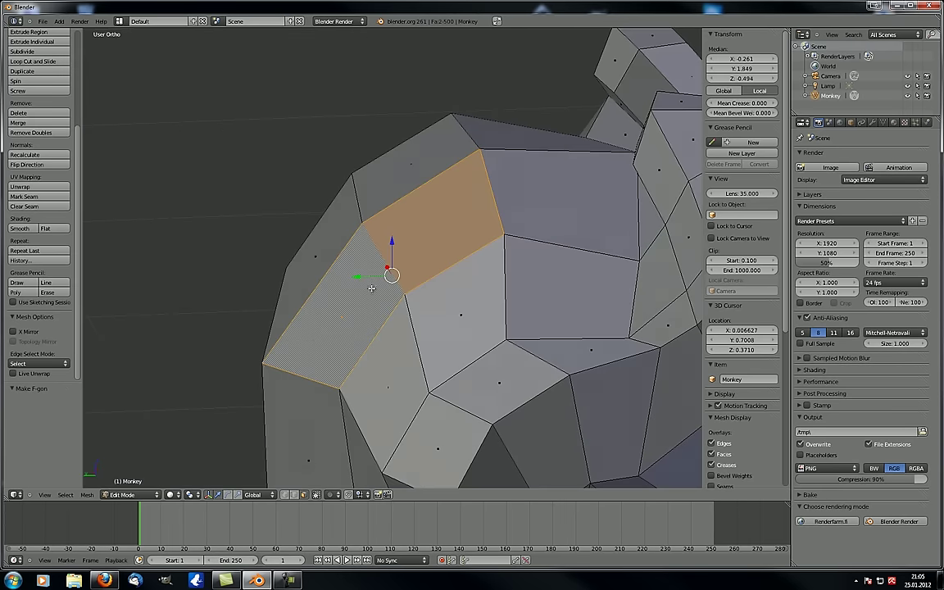
{"action": "middle_click_drag", "start_coordinate": [371, 288], "coordinate": [385, 266]}
{"action": "key", "text": "g"}
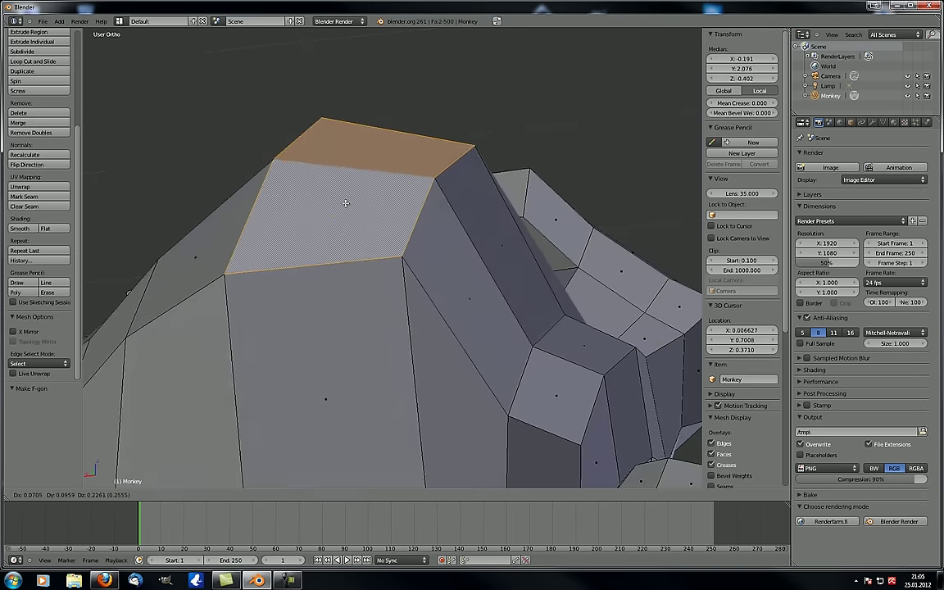
{"action": "right_click", "coordinate": [345, 204]}
{"action": "middle_click_drag", "start_coordinate": [297, 232], "coordinate": [417, 358]}
{"action": "key", "text": "g"}
{"action": "right_click", "coordinate": [449, 307]}
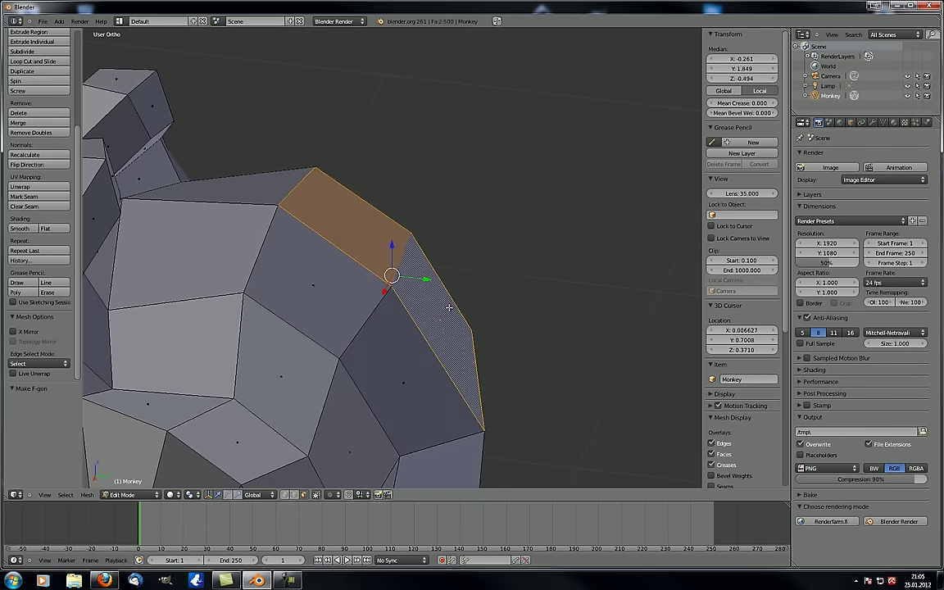
{"action": "middle_click_drag", "start_coordinate": [448, 307], "coordinate": [361, 250]}
{"action": "key", "text": "g"}
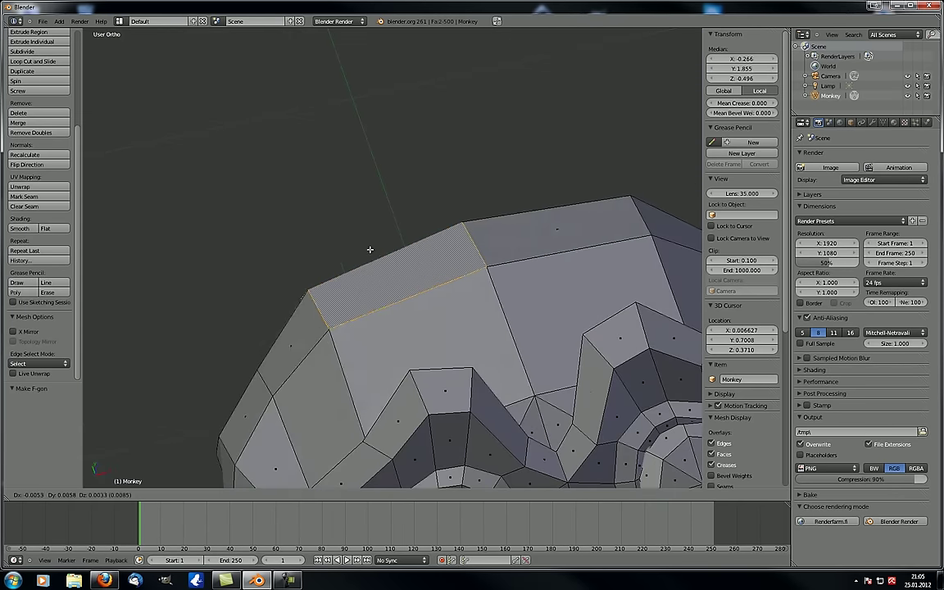
{"action": "right_click", "coordinate": [228, 173]}
{"action": "middle_click_drag", "start_coordinate": [228, 173], "coordinate": [456, 223]}
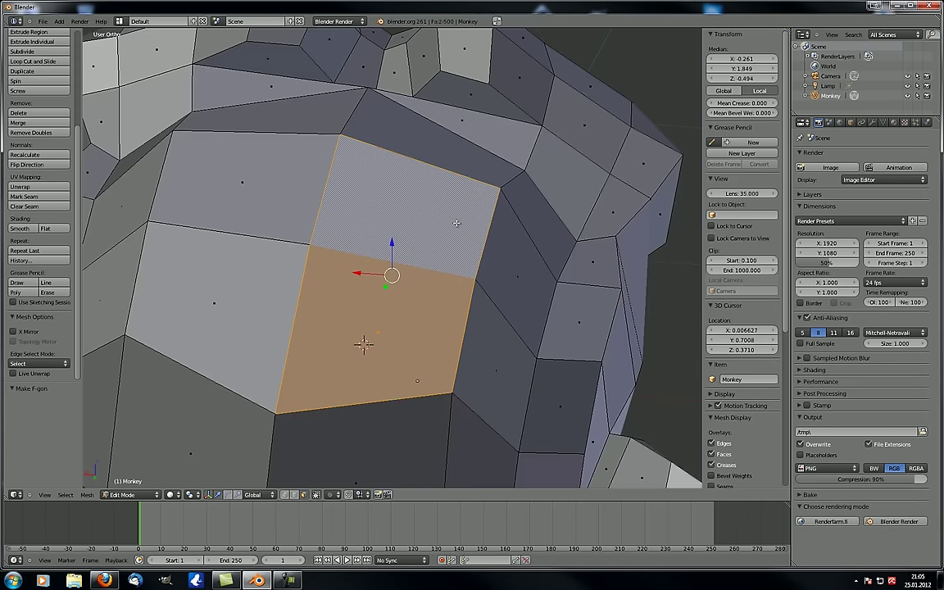
{"action": "middle_click_drag", "start_coordinate": [363, 344], "coordinate": [430, 307]}
{"action": "key", "text": "g"}
{"action": "left_click", "coordinate": [389, 273]}
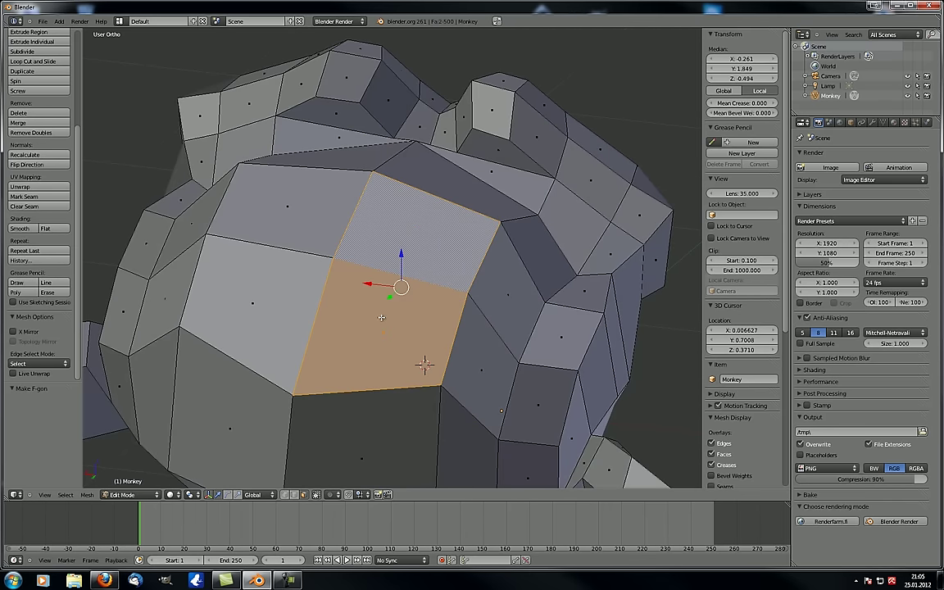
Step: Deselect everything and try a loop cut through the F-gon at the back of the head
{"action": "key", "text": "a"}
{"action": "key", "text": "ctrl+r"}
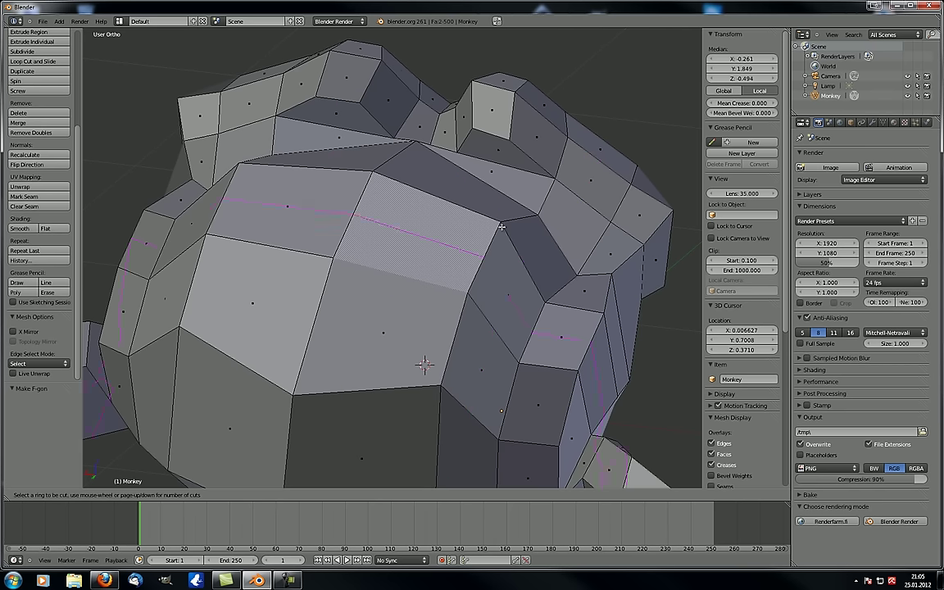
{"action": "right_click", "coordinate": [479, 315]}
{"action": "middle_click_drag", "start_coordinate": [508, 331], "coordinate": [453, 342]}
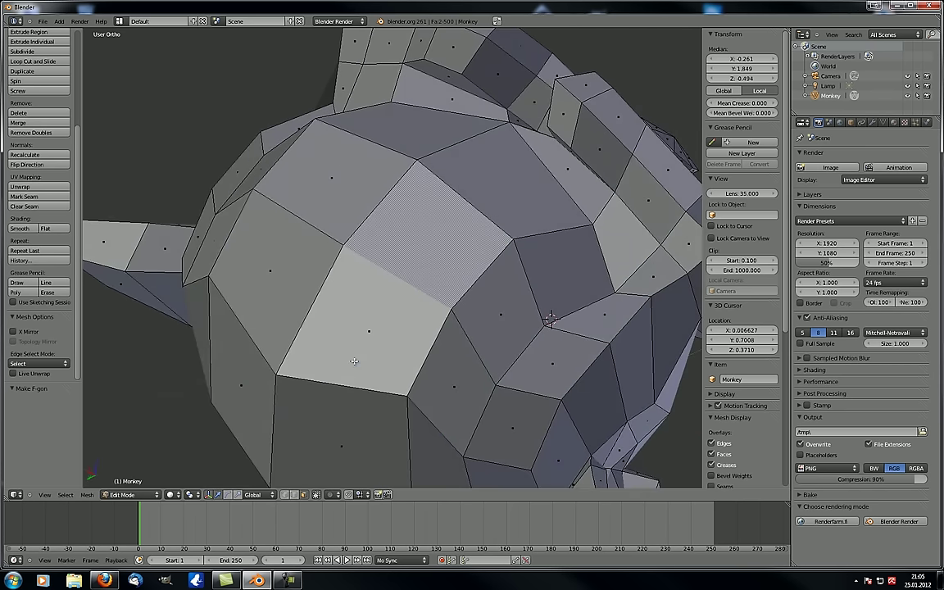
Step: Undo back to the selected pair of F-gon faces, and clear the selection
{"action": "key", "text": "ctrl+z"}
{"action": "key", "text": "ctrl+z"}
{"action": "key", "text": "ctrl+shift+z"}
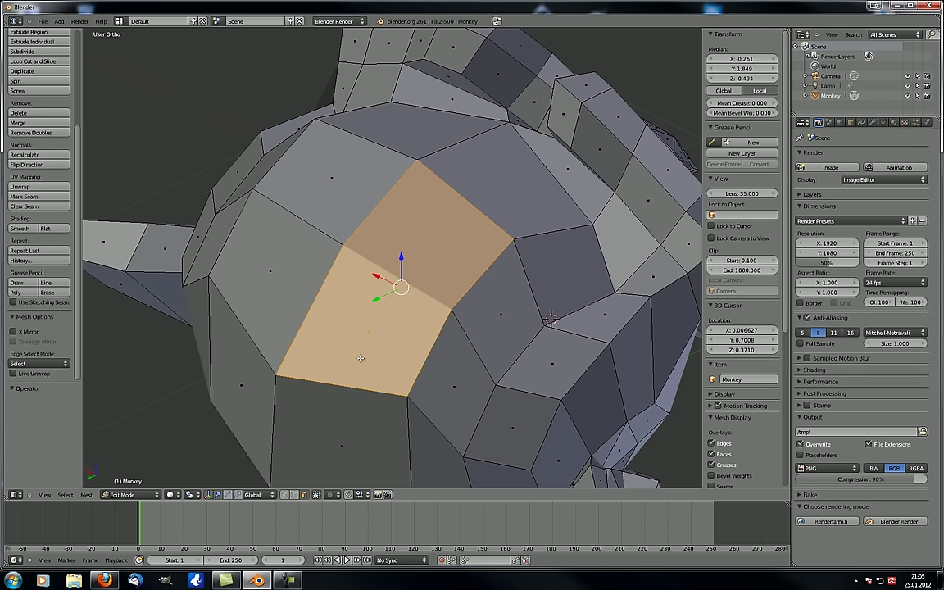
{"action": "right_click", "coordinate": [361, 358]}
{"action": "key", "text": "a"}
Step: Inspect the whole monkey in Object Mode, and return to Edit Mode with vertex selection
{"action": "left_click", "coordinate": [131, 494]}
{"action": "left_click", "coordinate": [123, 483]}
{"action": "scroll", "coordinate": [388, 358], "scroll_direction": "down", "scroll_amount": 4}
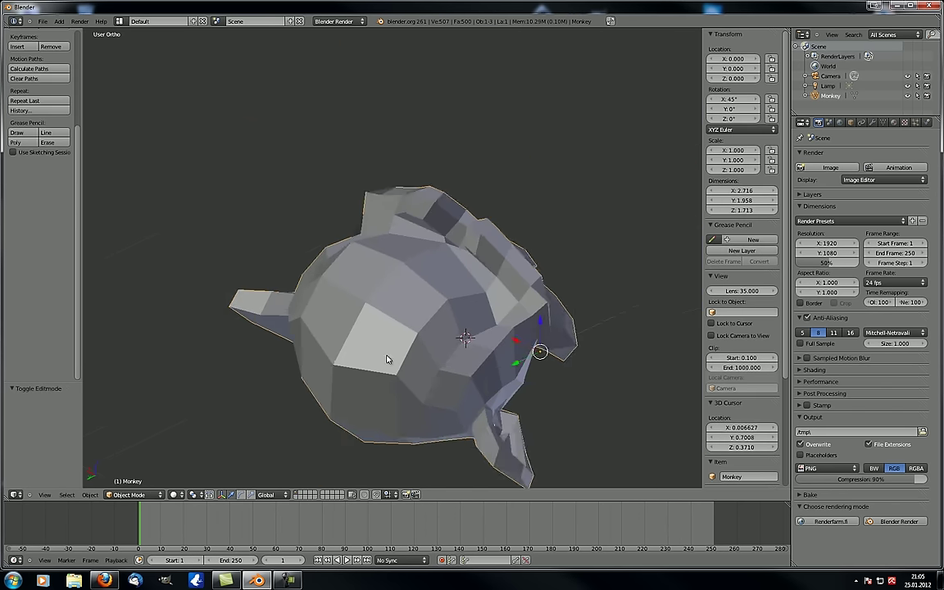
{"action": "key", "text": "Tab"}
{"action": "middle_click_drag", "start_coordinate": [388, 359], "coordinate": [204, 524]}
{"action": "left_click", "coordinate": [286, 495]}
Step: Switch to face selection and select the upper of the two rebuilt quads on the back of the head
{"action": "left_click", "coordinate": [87, 495]}
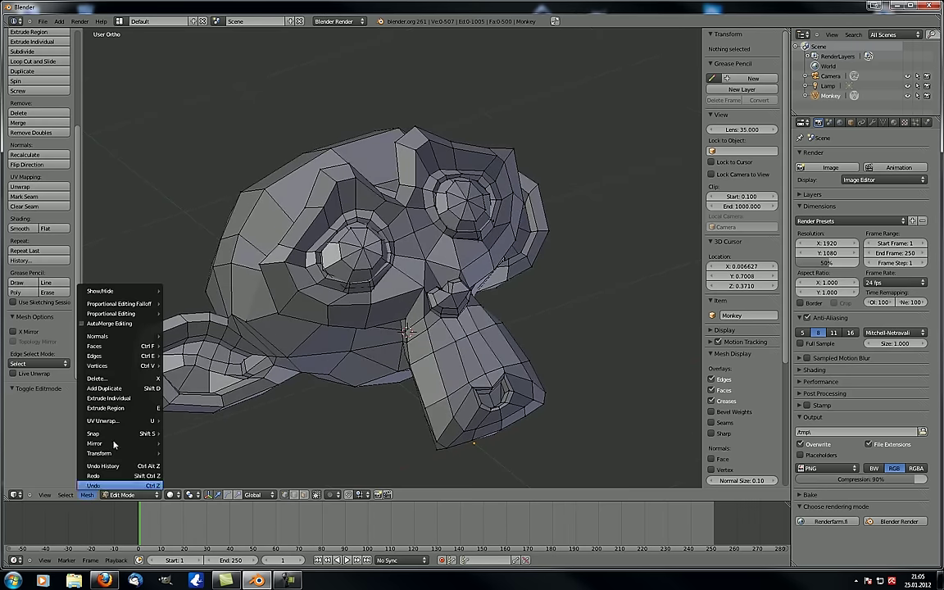
{"action": "mouse_move", "coordinate": [127, 349]}
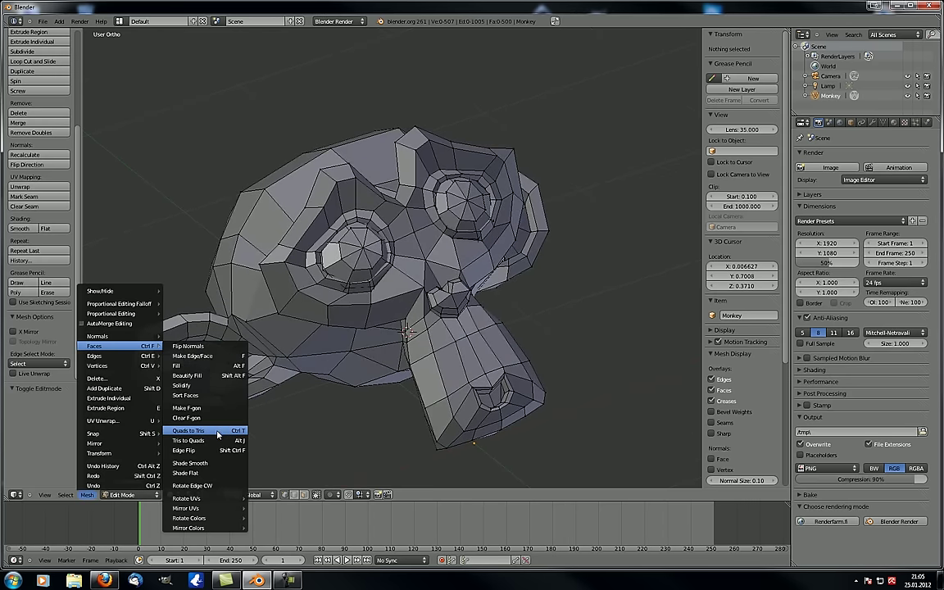
{"action": "middle_click_drag", "start_coordinate": [303, 393], "coordinate": [322, 324]}
{"action": "scroll", "coordinate": [322, 325], "scroll_direction": "up", "scroll_amount": 4}
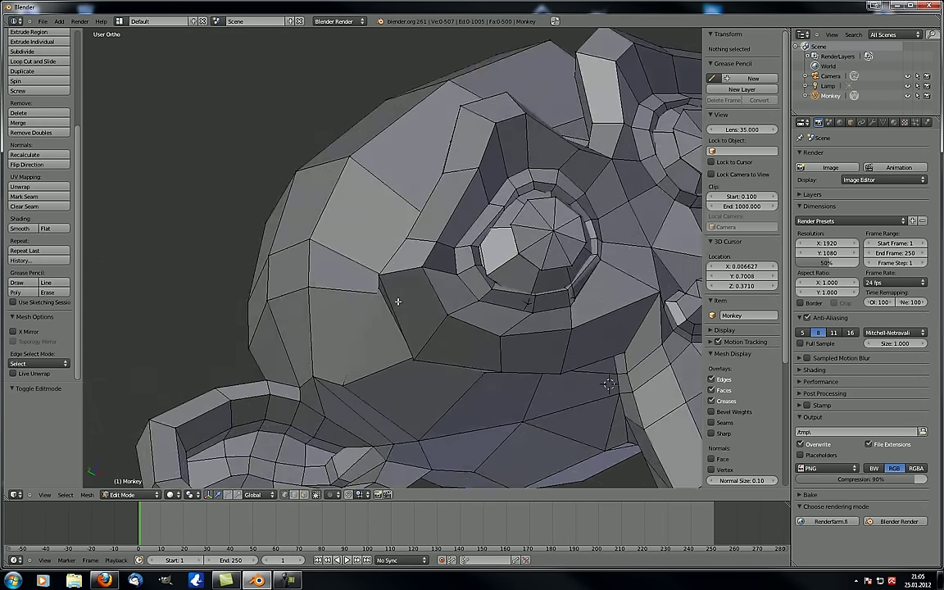
{"action": "middle_click_drag", "start_coordinate": [245, 300], "coordinate": [377, 314]}
{"action": "middle_click_drag", "start_coordinate": [374, 423], "coordinate": [273, 148], "text": "shift"}
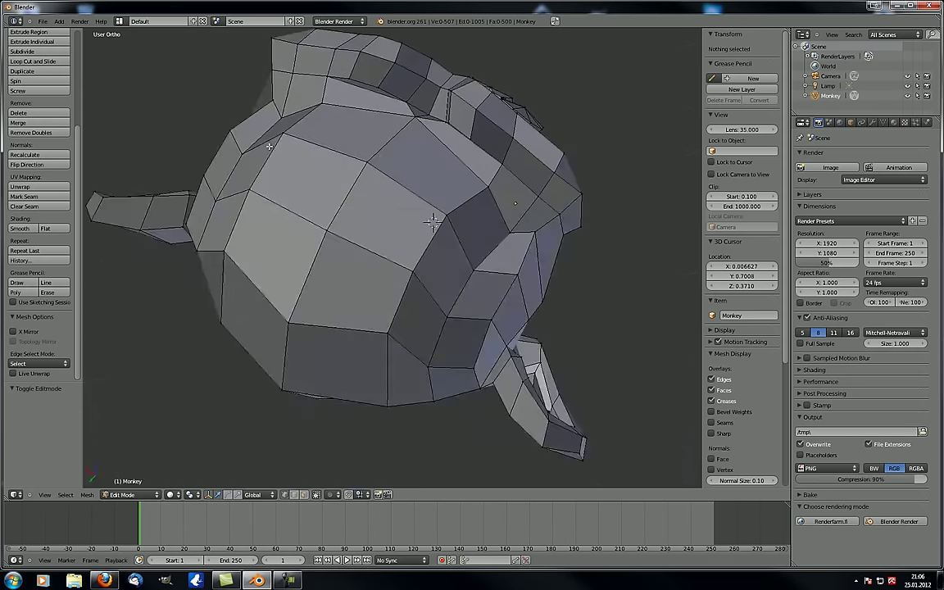
{"action": "left_click", "coordinate": [304, 495]}
{"action": "right_click", "coordinate": [393, 206]}
Step: Try Quads to Tris on the selected quad, and undo the conversion
{"action": "left_click", "coordinate": [88, 495]}
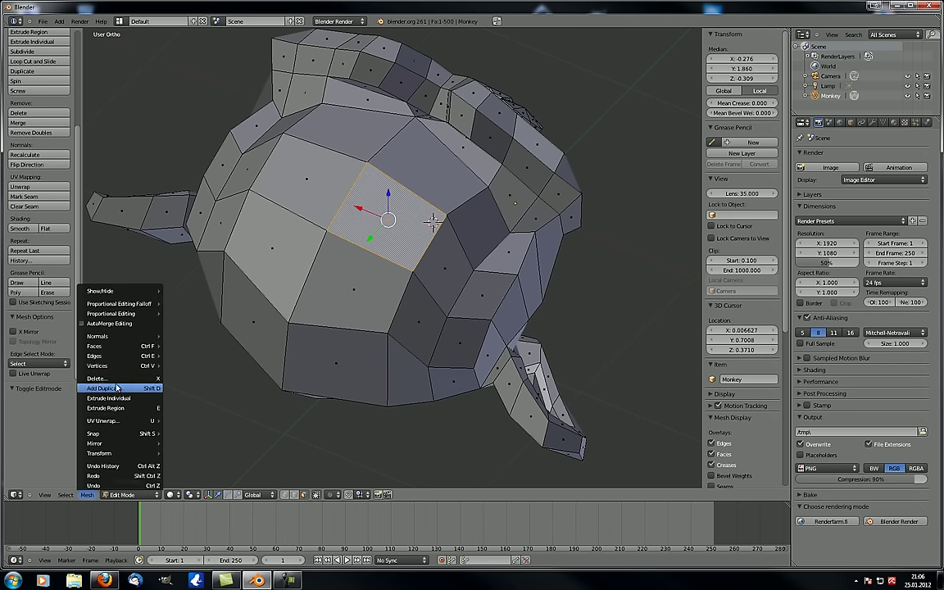
{"action": "mouse_move", "coordinate": [123, 345]}
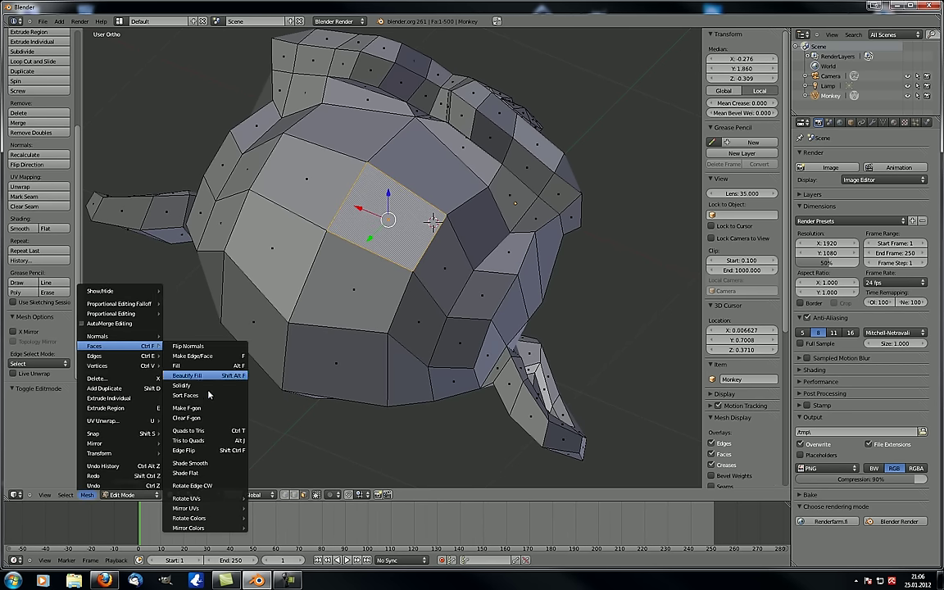
{"action": "left_click", "coordinate": [188, 430]}
{"action": "middle_click_drag", "start_coordinate": [360, 213], "coordinate": [395, 222]}
{"action": "scroll", "coordinate": [399, 188], "scroll_direction": "up", "scroll_amount": 2}
{"action": "scroll", "coordinate": [398, 188], "scroll_direction": "up", "scroll_amount": 1}
{"action": "key", "text": "ctrl+z"}
Step: Convert the selected quad to triangles with Quads to Tris, and merge them back with Tris to Quads
{"action": "left_click", "coordinate": [87, 495]}
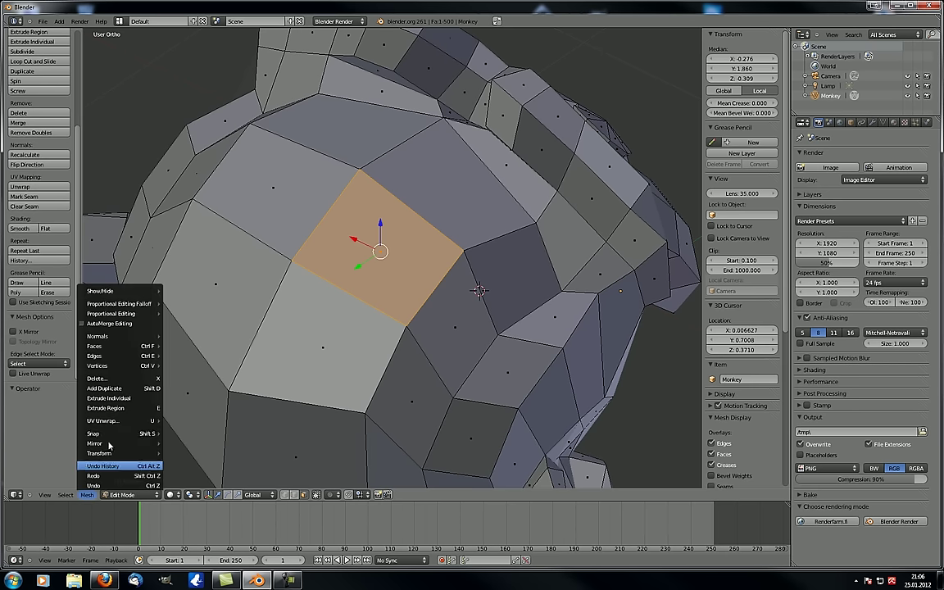
{"action": "mouse_move", "coordinate": [125, 348]}
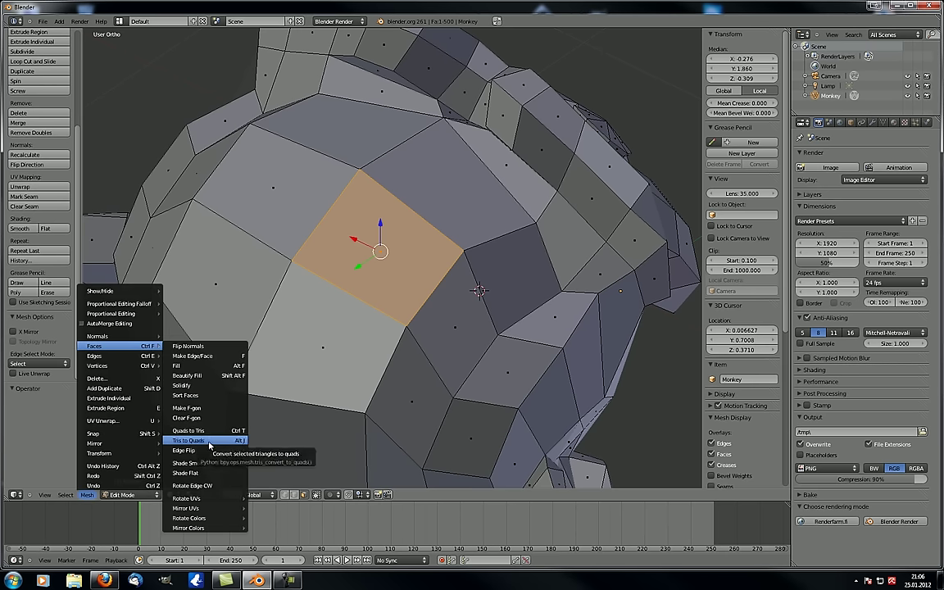
{"action": "left_click", "coordinate": [188, 430]}
{"action": "left_click", "coordinate": [88, 495]}
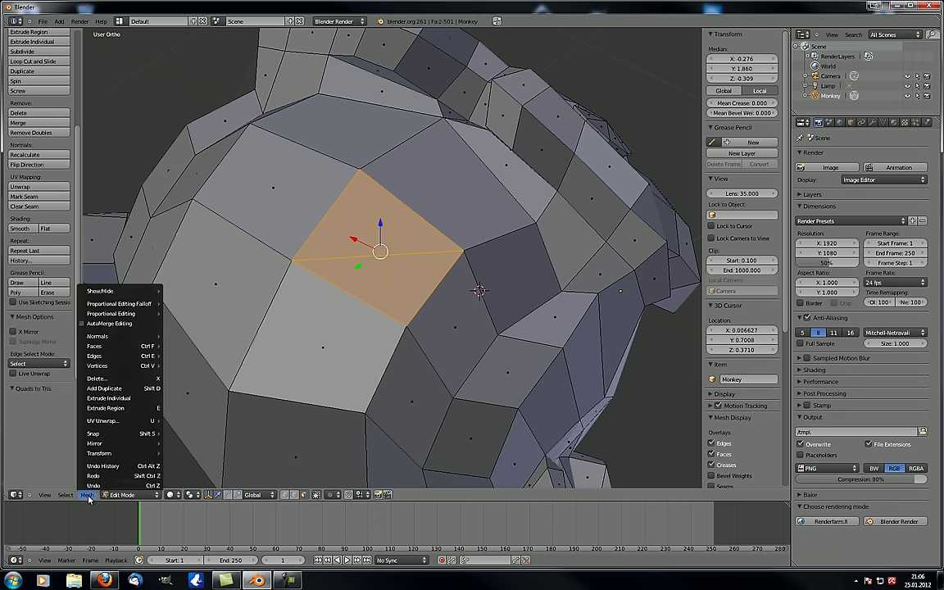
{"action": "mouse_move", "coordinate": [111, 357]}
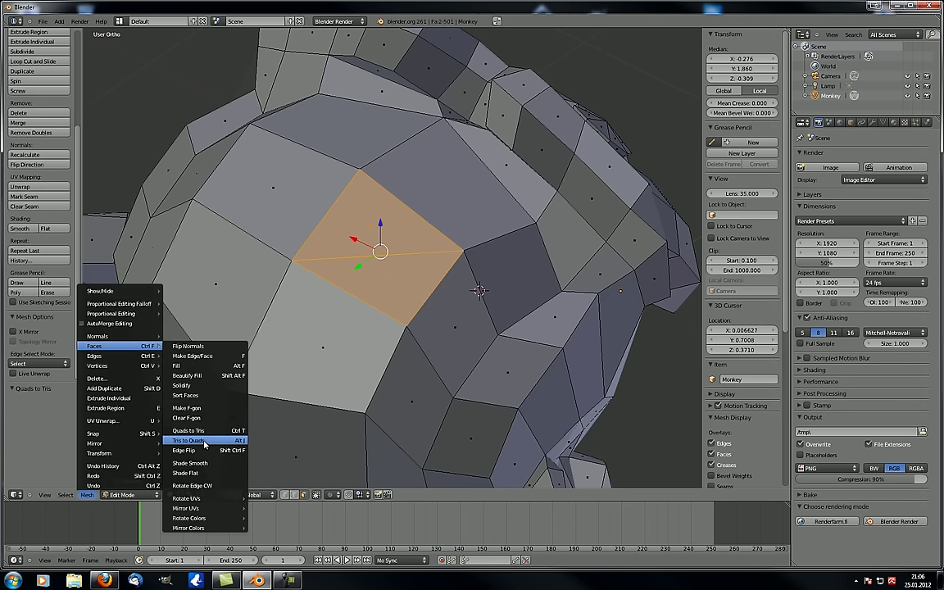
{"action": "left_click", "coordinate": [185, 398]}
Step: Split the selected quad with Quads to Tris again, and rebuild it as one face with Make Edge/Face
{"action": "left_click", "coordinate": [86, 494]}
{"action": "mouse_move", "coordinate": [124, 351]}
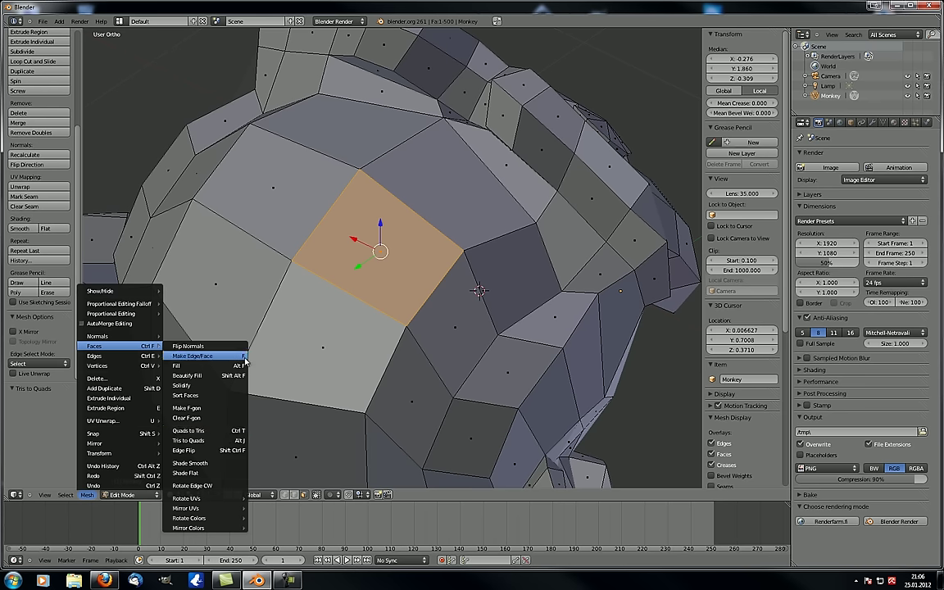
{"action": "left_click", "coordinate": [203, 430]}
{"action": "scroll", "coordinate": [383, 234], "scroll_direction": "up", "scroll_amount": 4}
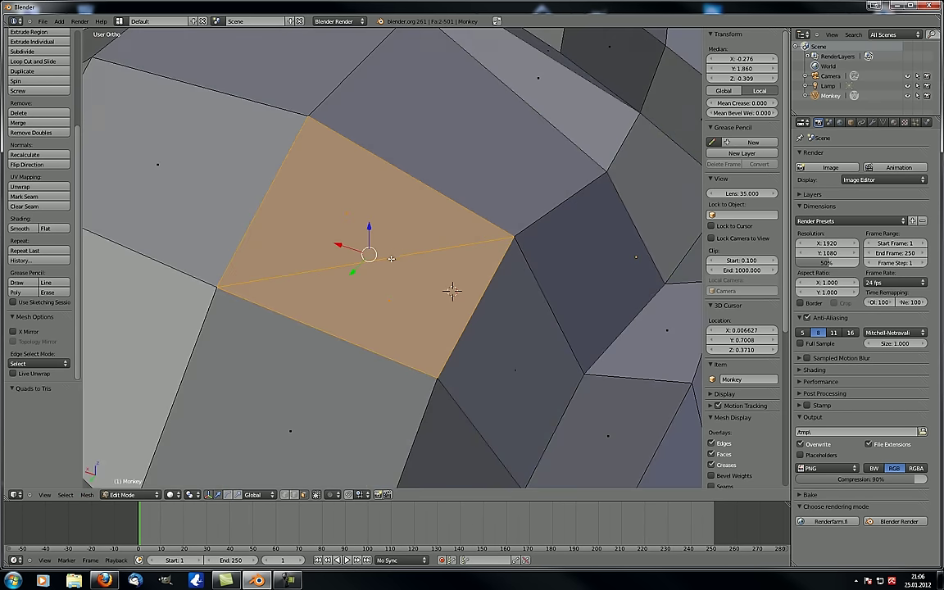
{"action": "key", "text": "f"}
{"action": "middle_click_drag", "start_coordinate": [353, 234], "coordinate": [411, 325]}
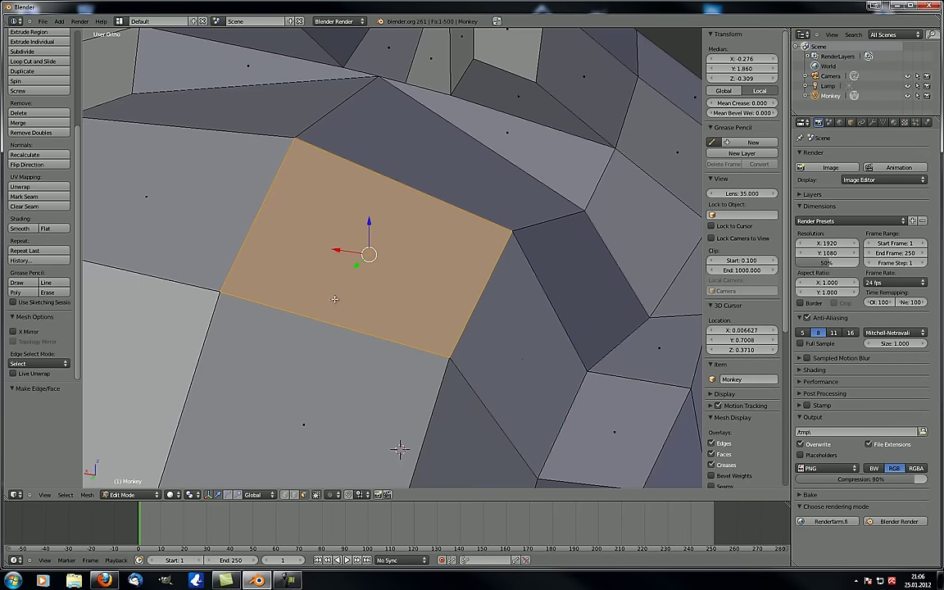
Step: Select the two adjacent upper quads on the back of the head and apply Edge Flip to them
{"action": "left_click", "coordinate": [87, 495]}
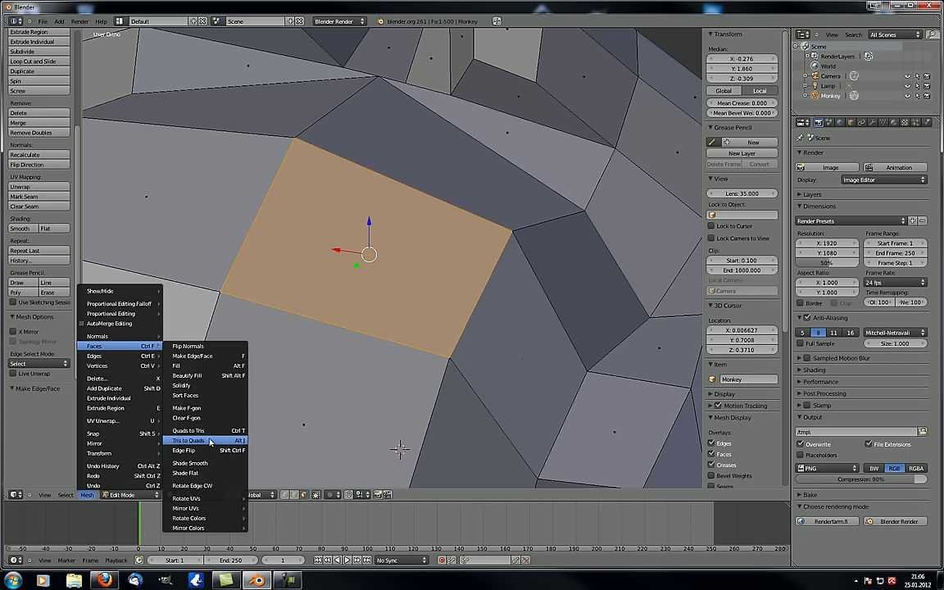
{"action": "middle_click_drag", "start_coordinate": [263, 294], "coordinate": [288, 302]}
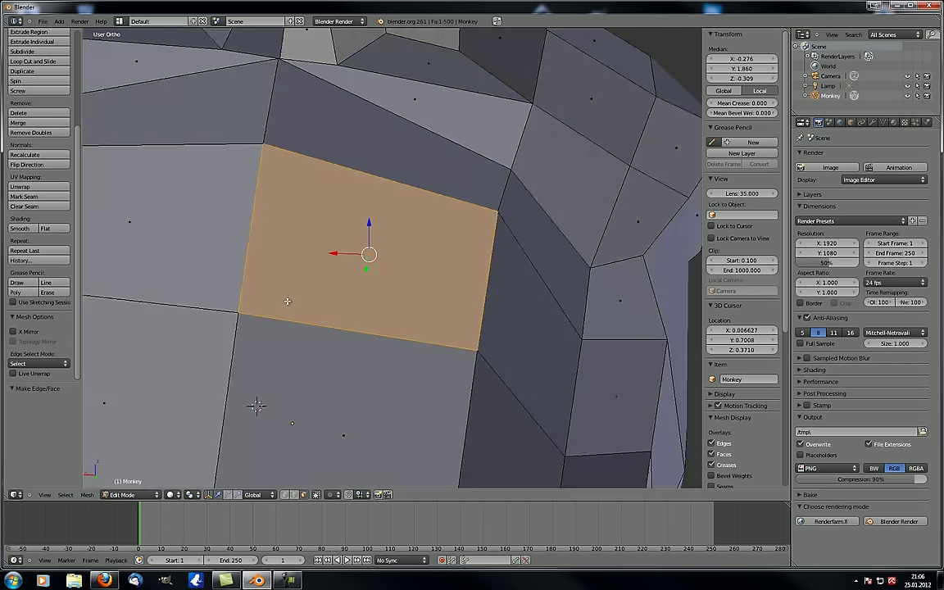
{"action": "right_click", "coordinate": [138, 218]}
{"action": "right_click", "coordinate": [305, 241], "text": "shift"}
{"action": "middle_click_drag", "start_coordinate": [247, 333], "coordinate": [357, 321], "text": "shift"}
{"action": "scroll", "coordinate": [357, 321], "scroll_direction": "down", "scroll_amount": 2}
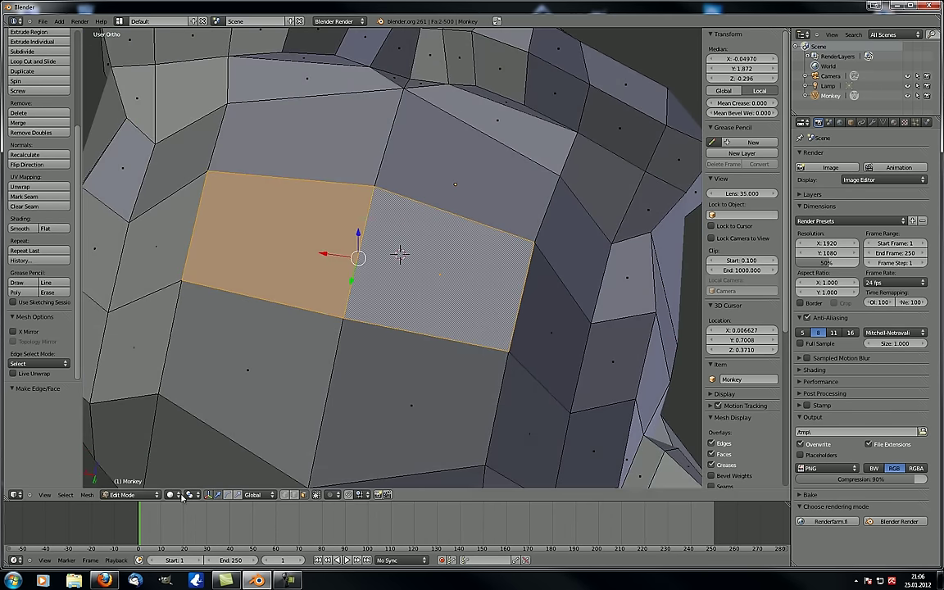
{"action": "left_click", "coordinate": [87, 494]}
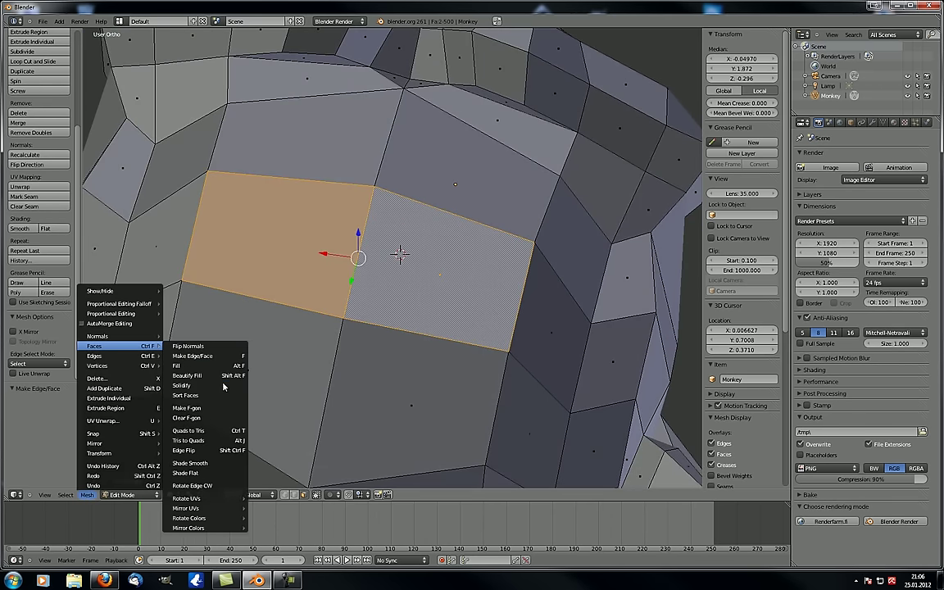
{"action": "left_click", "coordinate": [196, 405]}
{"action": "middle_click_drag", "start_coordinate": [213, 446], "coordinate": [311, 287]}
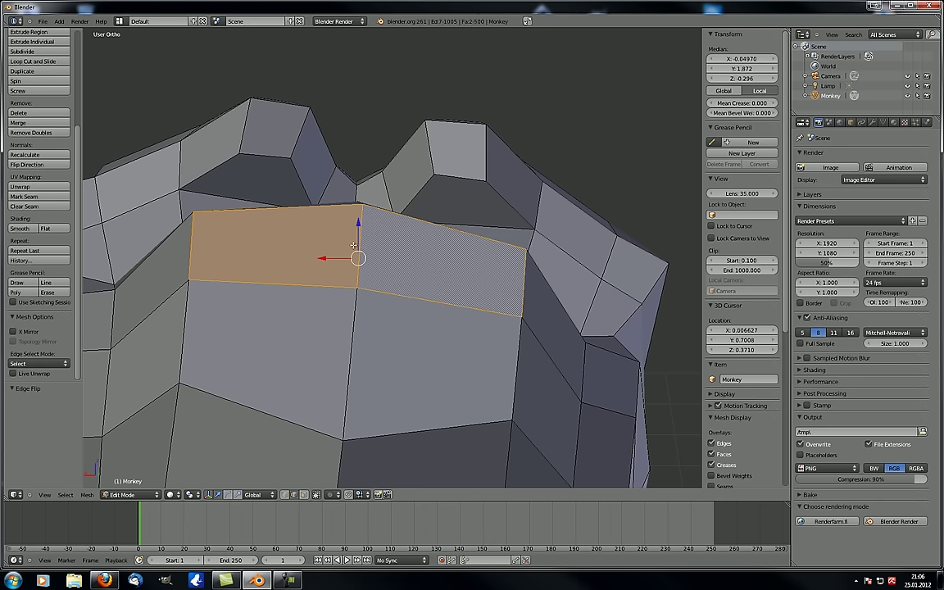
Step: Select only the edge shared by the two quads and apply Edge Flip to it
{"action": "right_click", "coordinate": [355, 246]}
{"action": "left_click", "coordinate": [86, 494]}
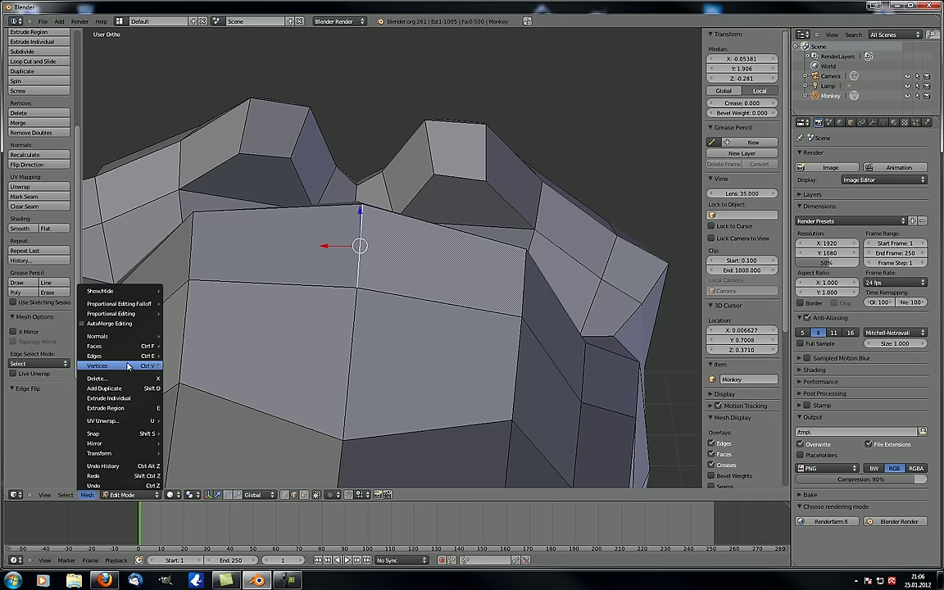
{"action": "mouse_move", "coordinate": [131, 350]}
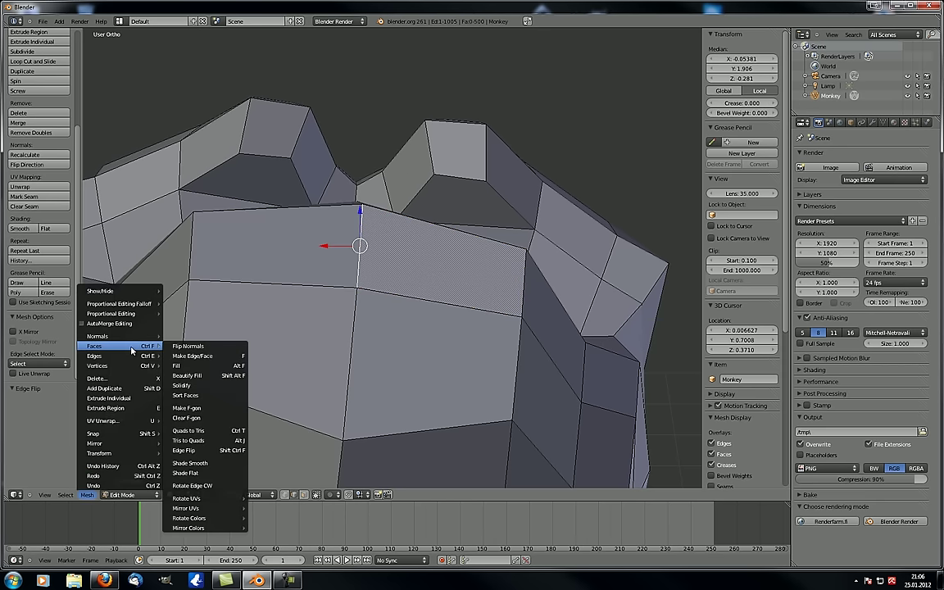
{"action": "left_click", "coordinate": [202, 449]}
{"action": "middle_click_drag", "start_coordinate": [340, 318], "coordinate": [331, 368]}
{"action": "scroll", "coordinate": [344, 299], "scroll_direction": "up", "scroll_amount": 3}
{"action": "middle_click_drag", "start_coordinate": [344, 299], "coordinate": [258, 262]}
{"action": "scroll", "coordinate": [350, 275], "scroll_direction": "down", "scroll_amount": 3}
Step: Rotate the selected shared edge clockwise with Rotate Edge CW
{"action": "left_click", "coordinate": [86, 495]}
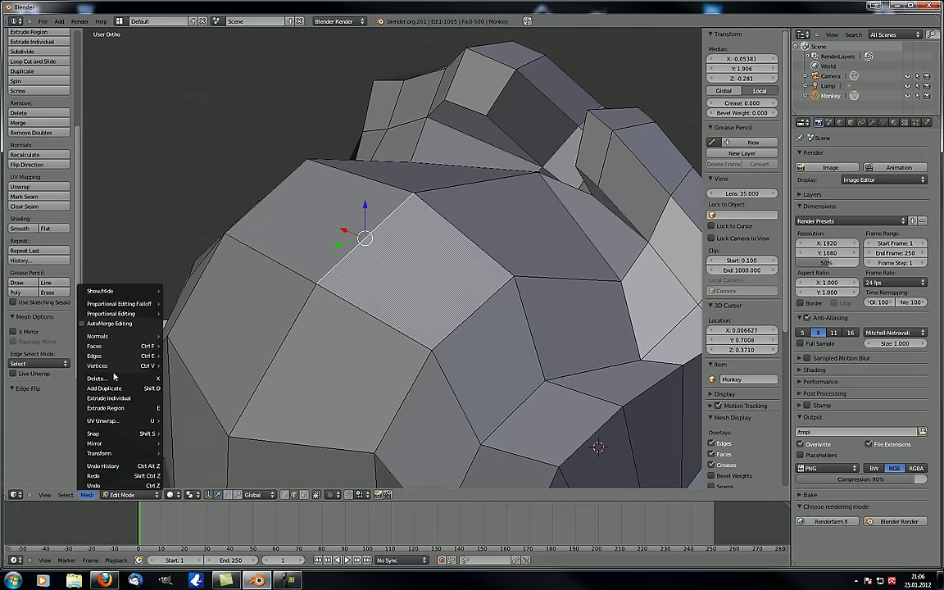
{"action": "mouse_move", "coordinate": [122, 345]}
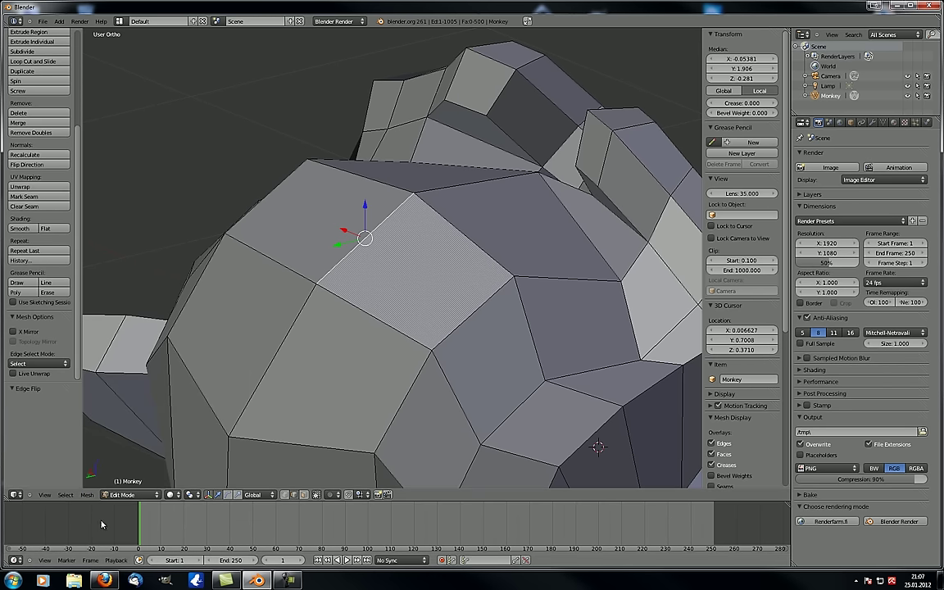
{"action": "left_click", "coordinate": [87, 494]}
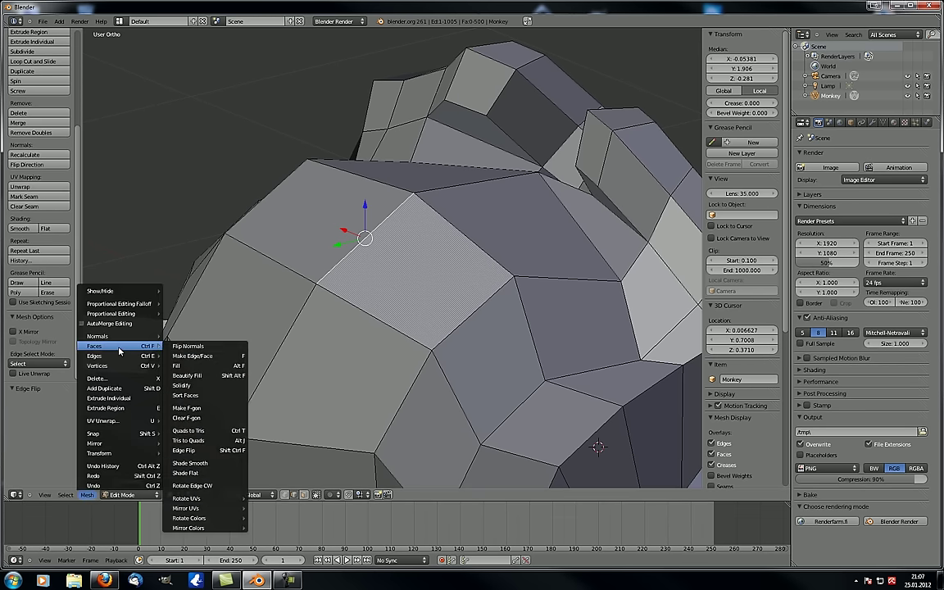
{"action": "left_click", "coordinate": [210, 490]}
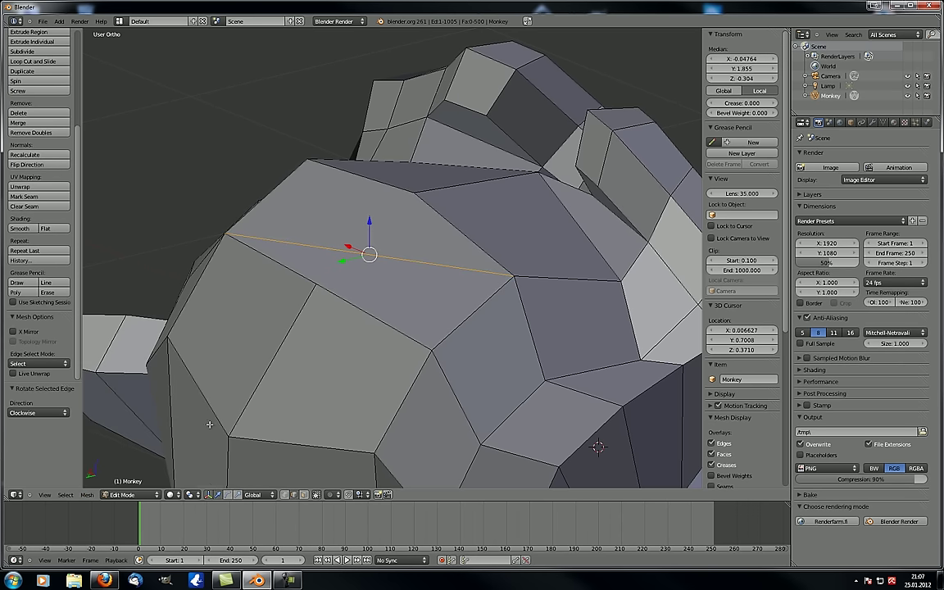
{"action": "middle_click_drag", "start_coordinate": [206, 425], "coordinate": [306, 347]}
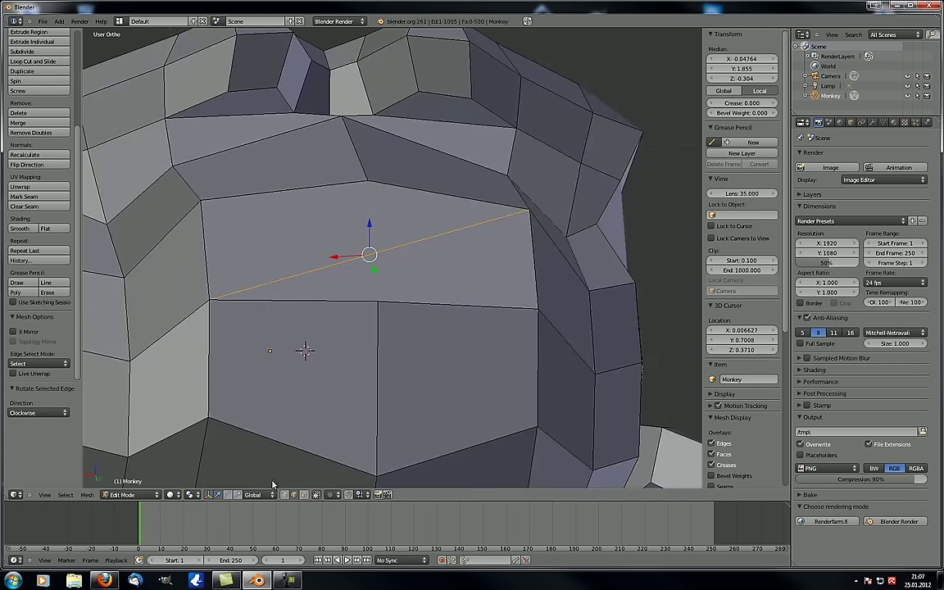
{"action": "left_click", "coordinate": [87, 495]}
{"action": "mouse_move", "coordinate": [127, 351]}
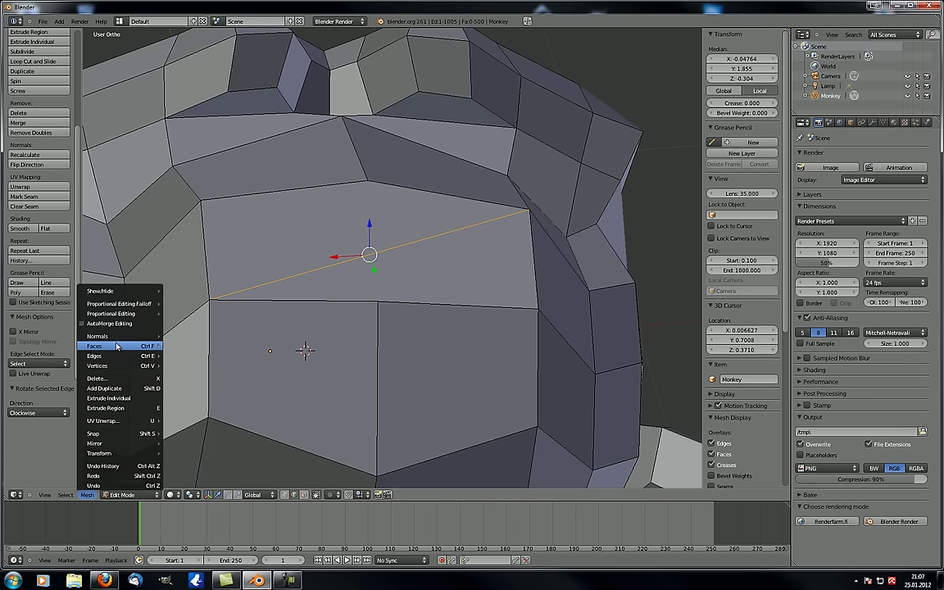
{"action": "mouse_move", "coordinate": [211, 499]}
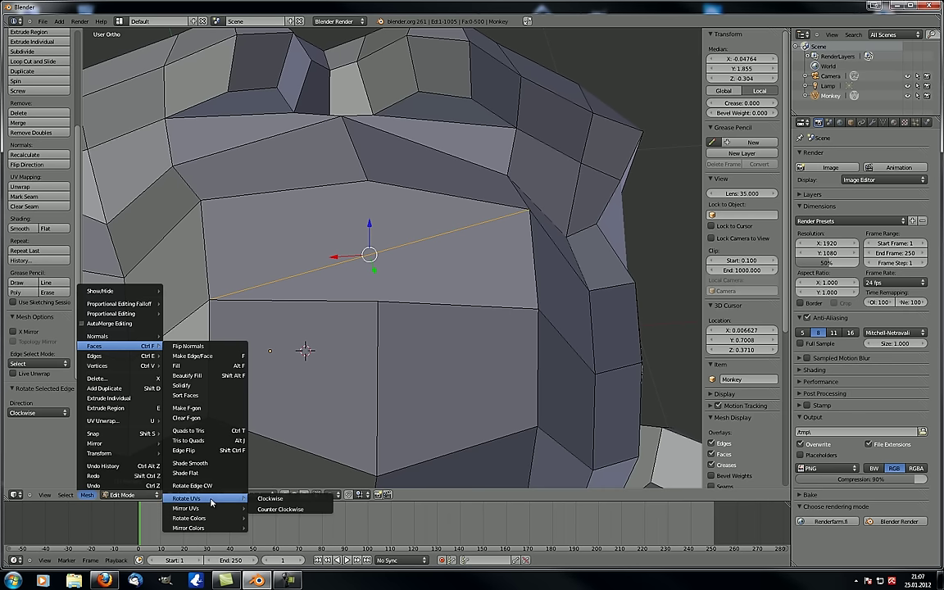
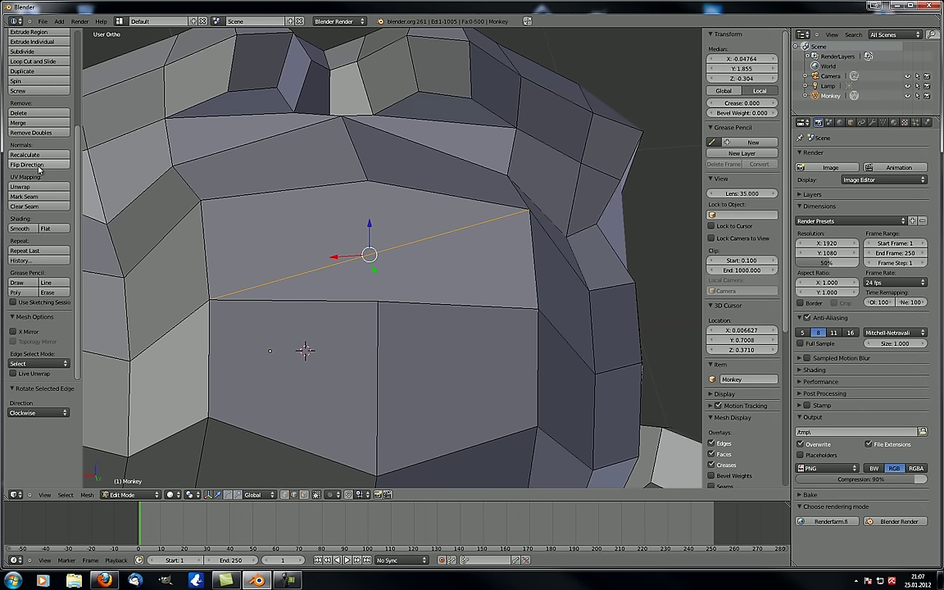
{"action": "left_click", "coordinate": [87, 495]}
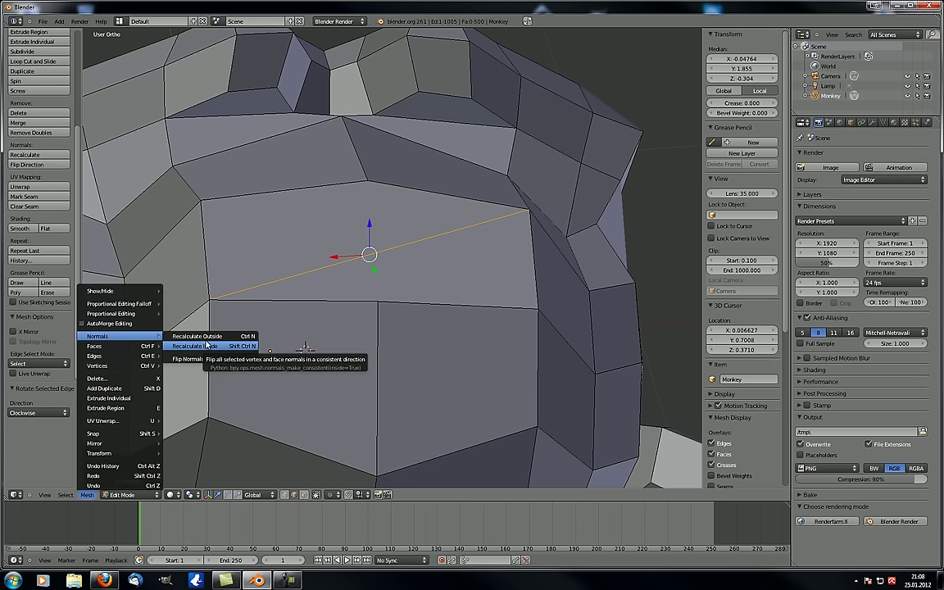
Step: Clear the edge selection and turn on the display of face normals
{"action": "middle_click_drag", "start_coordinate": [406, 330], "coordinate": [529, 196]}
{"action": "scroll", "coordinate": [326, 331], "scroll_direction": "down", "scroll_amount": 2}
{"action": "key", "text": "a"}
{"action": "scroll", "coordinate": [729, 246], "scroll_direction": "down", "scroll_amount": 5}
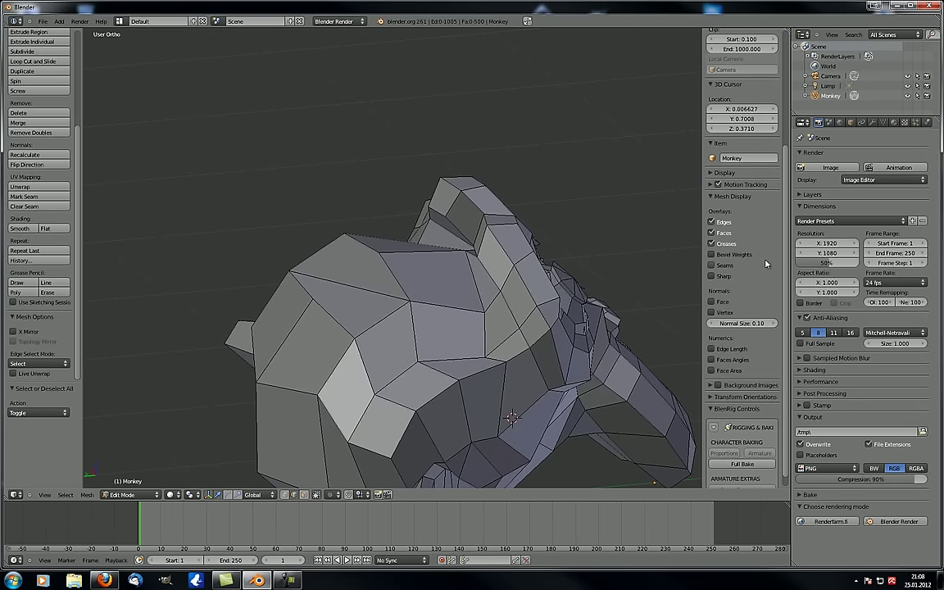
{"action": "left_click", "coordinate": [711, 302]}
Step: Examine the direction of the face normals around the monkey's head, leaving nothing selected
{"action": "middle_click_drag", "start_coordinate": [352, 299], "coordinate": [306, 271]}
{"action": "scroll", "coordinate": [306, 270], "scroll_direction": "up", "scroll_amount": 4}
{"action": "middle_click_drag", "start_coordinate": [392, 288], "coordinate": [383, 228], "text": "shift"}
{"action": "scroll", "coordinate": [423, 253], "scroll_direction": "down", "scroll_amount": 5}
{"action": "scroll", "coordinate": [261, 248], "scroll_direction": "up", "scroll_amount": 3}
{"action": "middle_click_drag", "start_coordinate": [376, 151], "coordinate": [378, 246]}
{"action": "key", "text": "a"}
{"action": "key", "text": "a"}
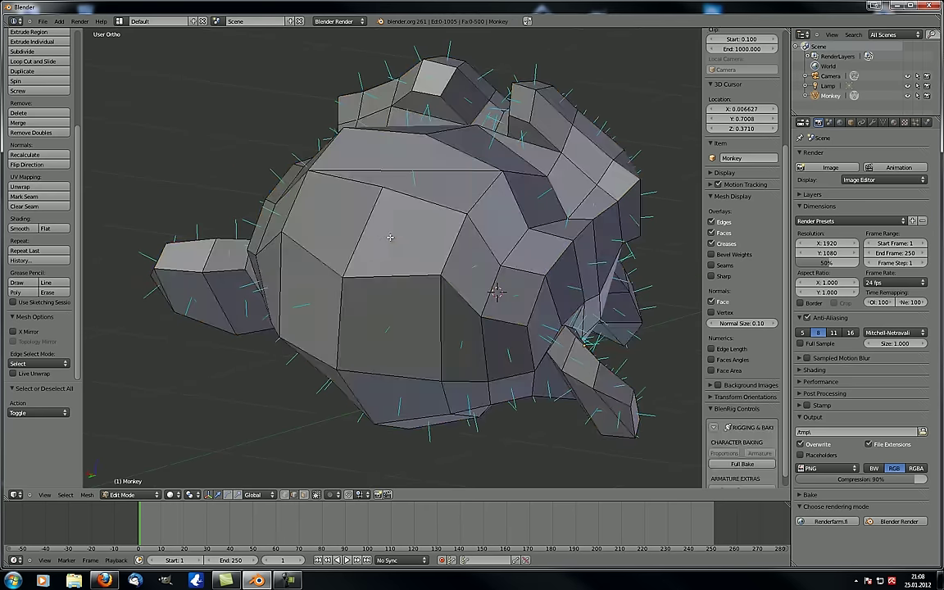
Step: In face selection, select four adjoining faces on the back of the head and flip their normals
{"action": "left_click", "coordinate": [303, 495]}
{"action": "right_click", "coordinate": [413, 325]}
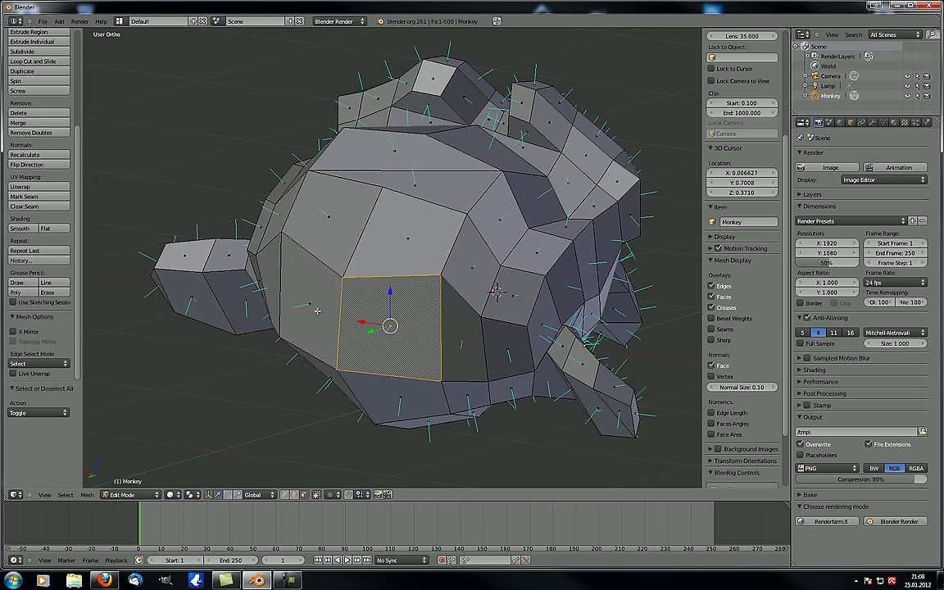
{"action": "right_click", "coordinate": [313, 309], "text": "shift"}
{"action": "right_click", "coordinate": [341, 222], "text": "shift"}
{"action": "right_click", "coordinate": [382, 275], "text": "shift"}
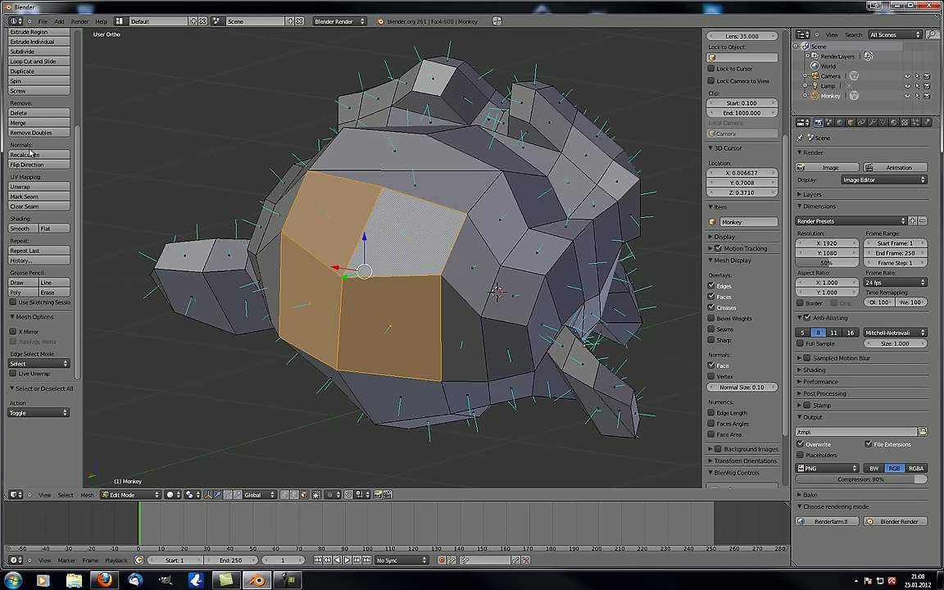
{"action": "left_click", "coordinate": [35, 165]}
Step: Clear the selection and compare the four flipped faces with the surrounding normals
{"action": "key", "text": "a"}
{"action": "middle_click_drag", "start_coordinate": [395, 360], "coordinate": [346, 299]}
{"action": "scroll", "coordinate": [339, 336], "scroll_direction": "down", "scroll_amount": 2}
{"action": "scroll", "coordinate": [322, 269], "scroll_direction": "up", "scroll_amount": 3}
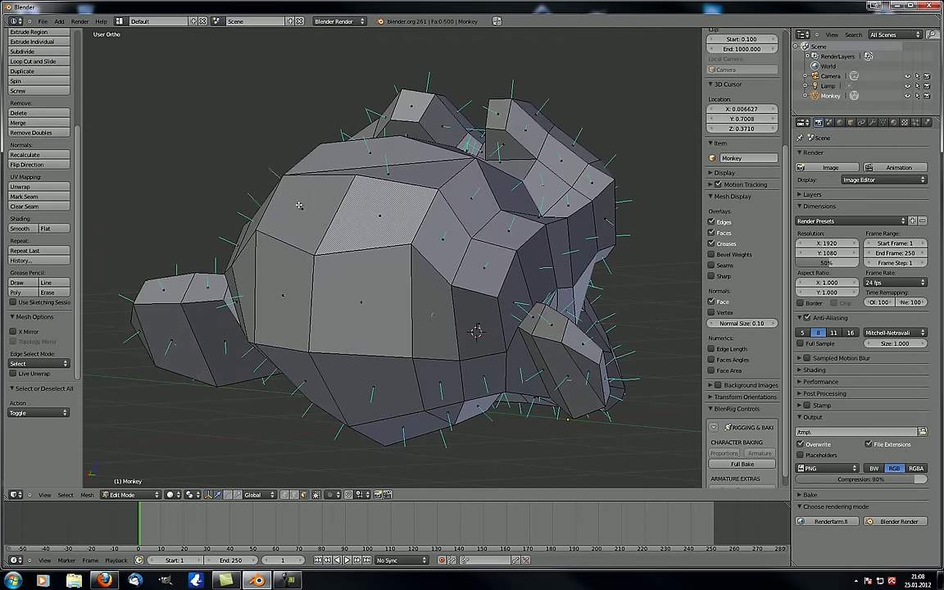
{"action": "middle_click_drag", "start_coordinate": [358, 287], "coordinate": [342, 292]}
{"action": "scroll", "coordinate": [343, 292], "scroll_direction": "up", "scroll_amount": 2}
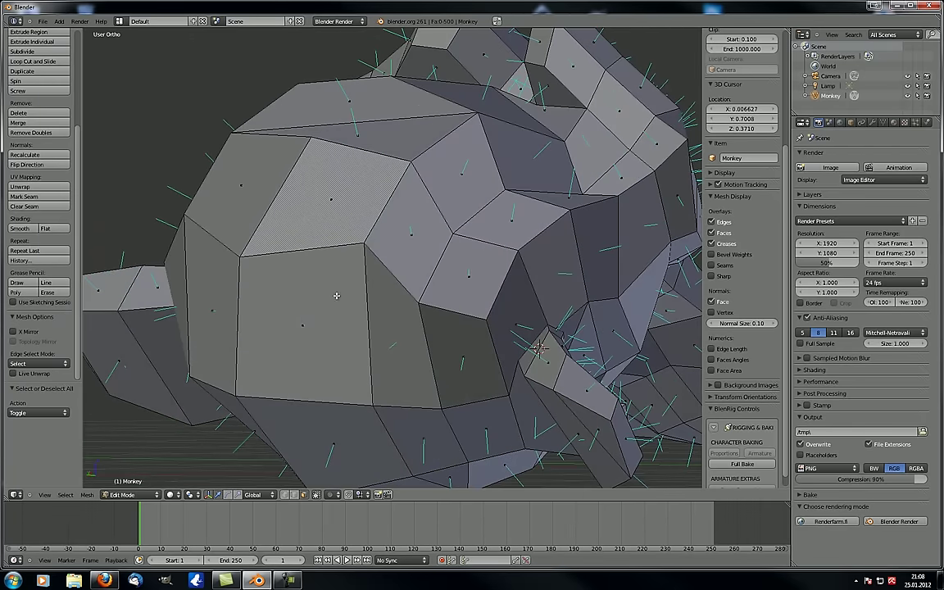
{"action": "scroll", "coordinate": [335, 295], "scroll_direction": "down", "scroll_amount": 4}
Step: Select the whole mesh and recalculate its normals to the outside
{"action": "key", "text": "a"}
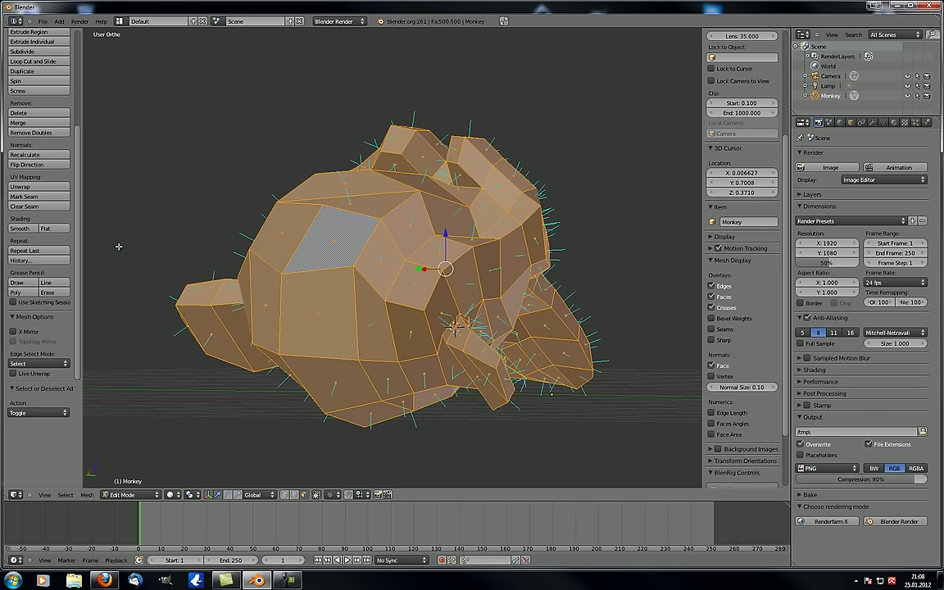
{"action": "left_click", "coordinate": [34, 155]}
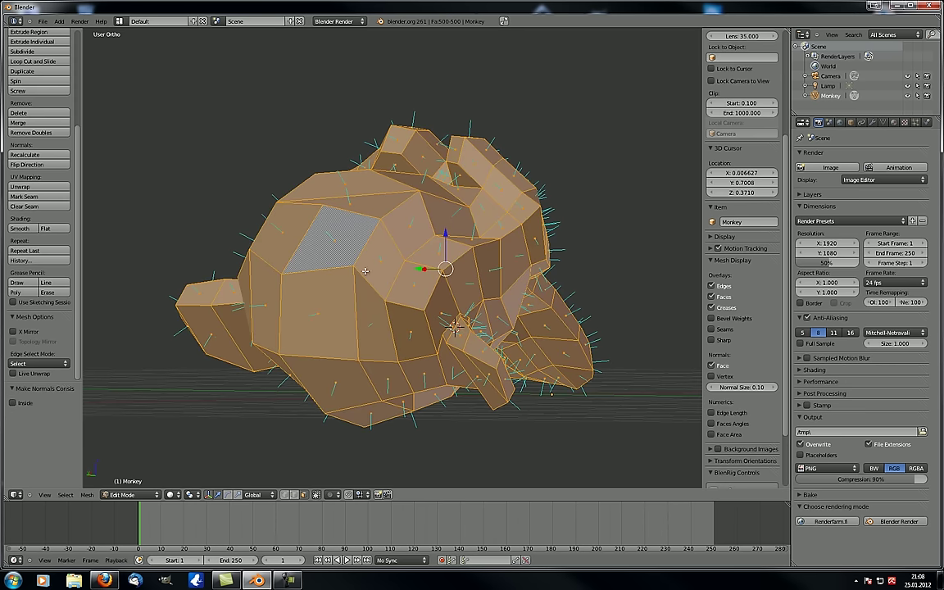
{"action": "middle_click_drag", "start_coordinate": [366, 270], "coordinate": [360, 316]}
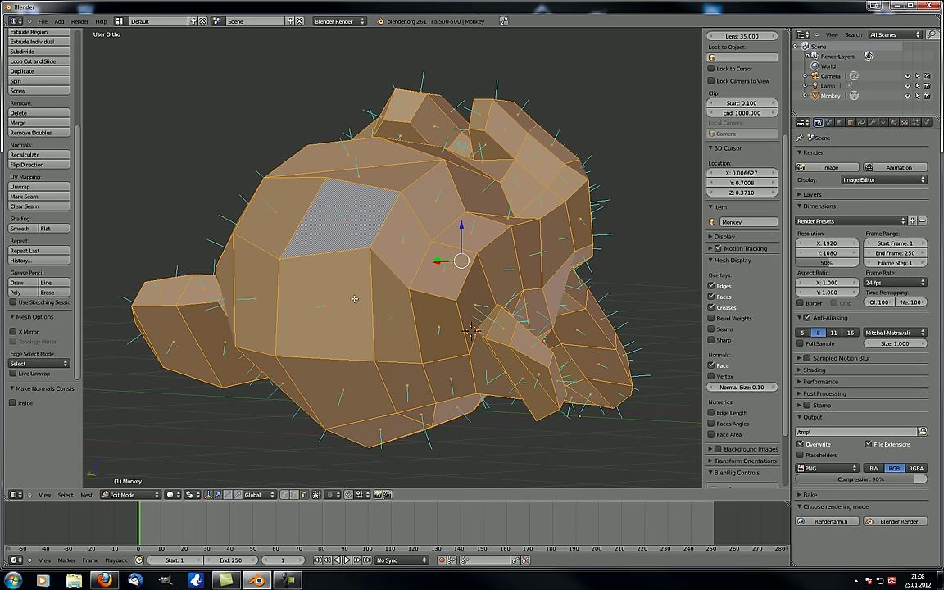
Step: Recalculate all normals to the inside, and inspect them inside the mesh in wireframe display
{"action": "key", "text": "ctrl+shift+n"}
{"action": "middle_click_drag", "start_coordinate": [354, 299], "coordinate": [295, 337]}
{"action": "scroll", "coordinate": [303, 348], "scroll_direction": "up", "scroll_amount": 8}
{"action": "scroll", "coordinate": [283, 341], "scroll_direction": "up", "scroll_amount": 1}
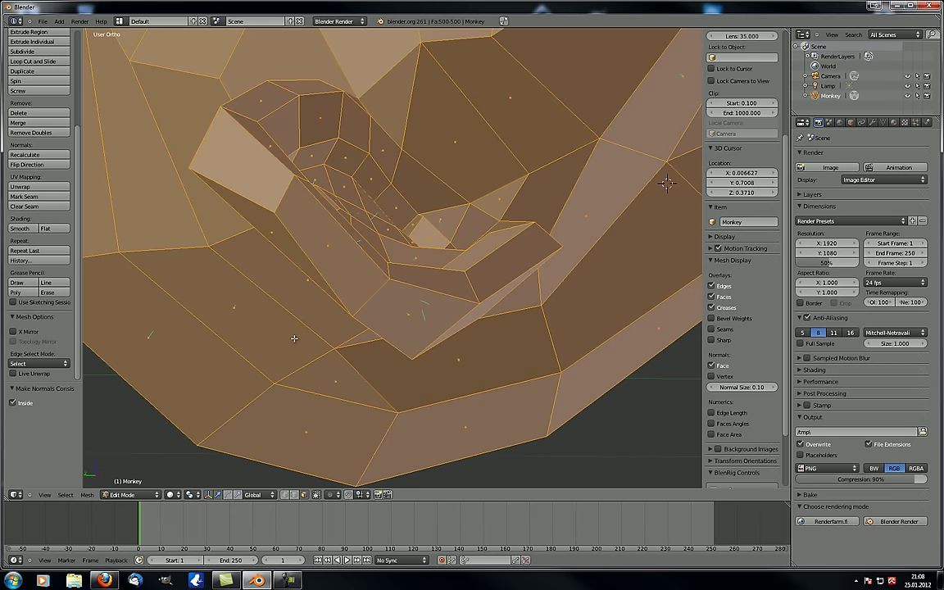
{"action": "scroll", "coordinate": [459, 344], "scroll_direction": "up", "scroll_amount": 2}
{"action": "middle_click_drag", "start_coordinate": [459, 343], "coordinate": [365, 289]}
{"action": "scroll", "coordinate": [499, 293], "scroll_direction": "up", "scroll_amount": 2}
{"action": "key", "text": "z"}
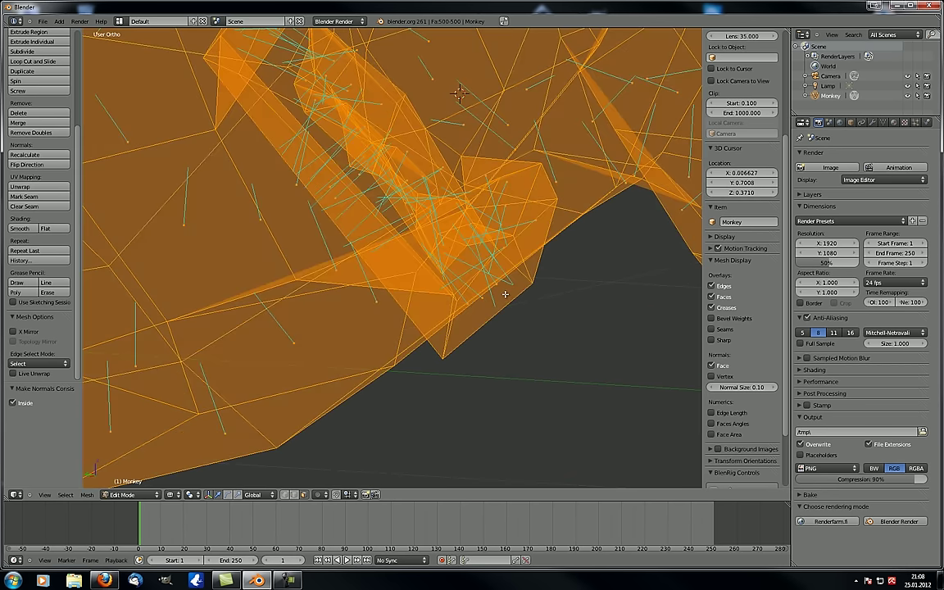
{"action": "middle_click_drag", "start_coordinate": [504, 293], "coordinate": [499, 299]}
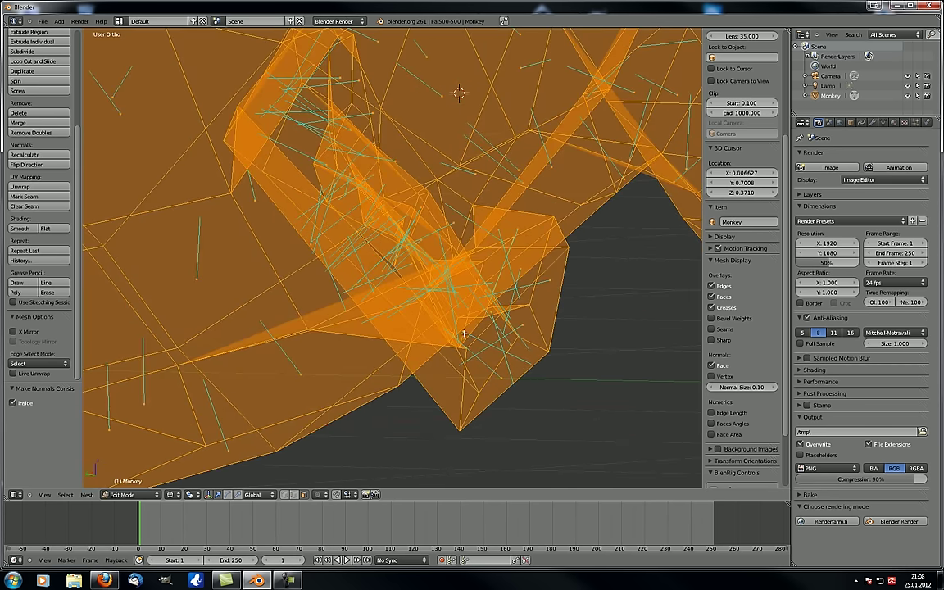
Step: Return to solid display and recalculate the normals of the whole selected mesh to the outside
{"action": "mouse_move", "coordinate": [480, 338]}
{"action": "middle_mouse_down"}
{"action": "mouse_move", "coordinate": [493, 348]}
{"action": "mouse_move", "coordinate": [413, 326]}
{"action": "mouse_move", "coordinate": [454, 269]}
{"action": "middle_mouse_up"}
{"action": "key", "text": "z"}
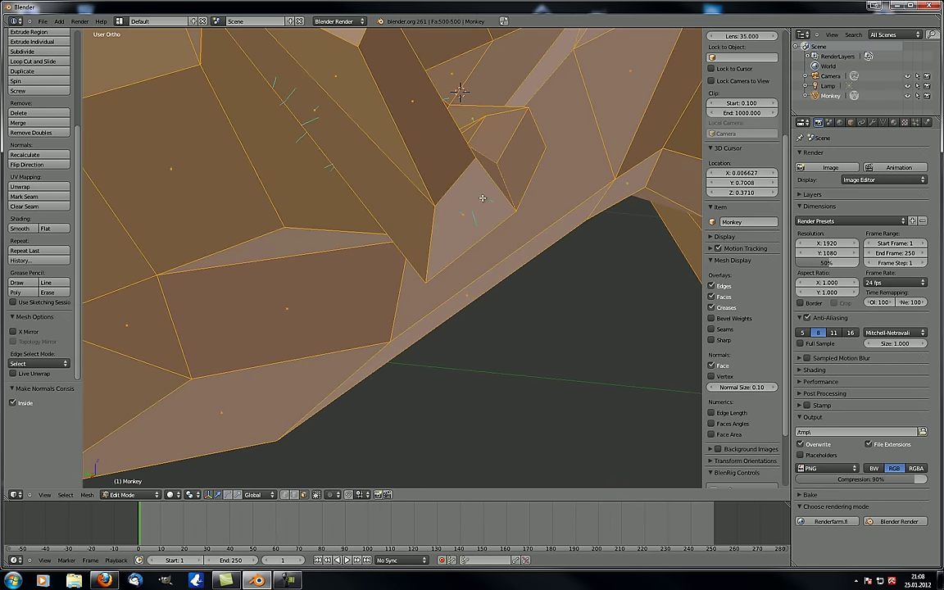
{"action": "middle_click_drag", "start_coordinate": [466, 198], "coordinate": [290, 263]}
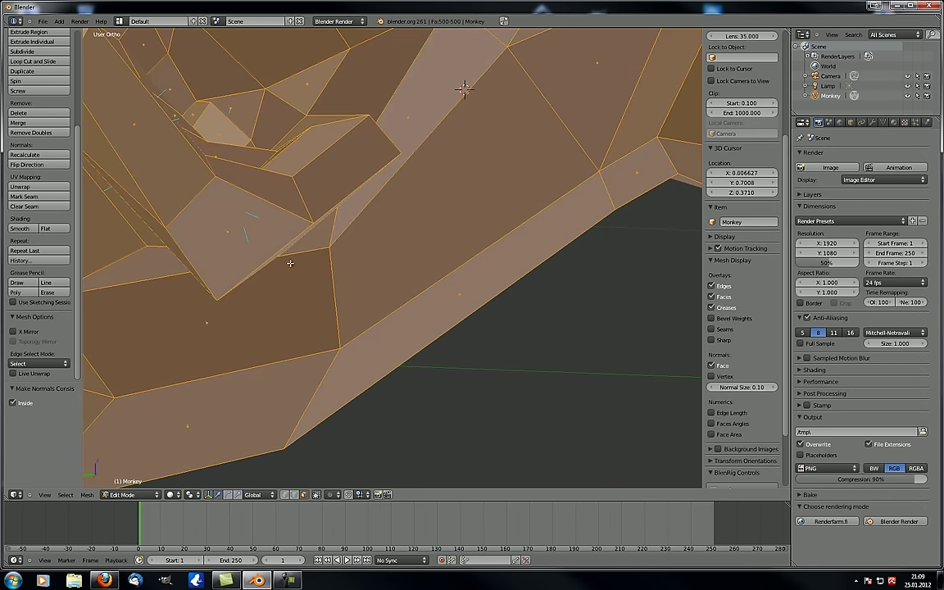
{"action": "scroll", "coordinate": [238, 234], "scroll_direction": "down", "scroll_amount": 5}
{"action": "key", "text": "z"}
{"action": "mouse_move", "coordinate": [242, 237]}
{"action": "middle_mouse_down"}
{"action": "mouse_move", "coordinate": [294, 233]}
{"action": "mouse_move", "coordinate": [410, 257]}
{"action": "mouse_move", "coordinate": [327, 246]}
{"action": "mouse_move", "coordinate": [350, 234]}
{"action": "mouse_move", "coordinate": [395, 322]}
{"action": "middle_mouse_up"}
{"action": "key", "text": "a"}
{"action": "key", "text": "z"}
{"action": "key", "text": "a"}
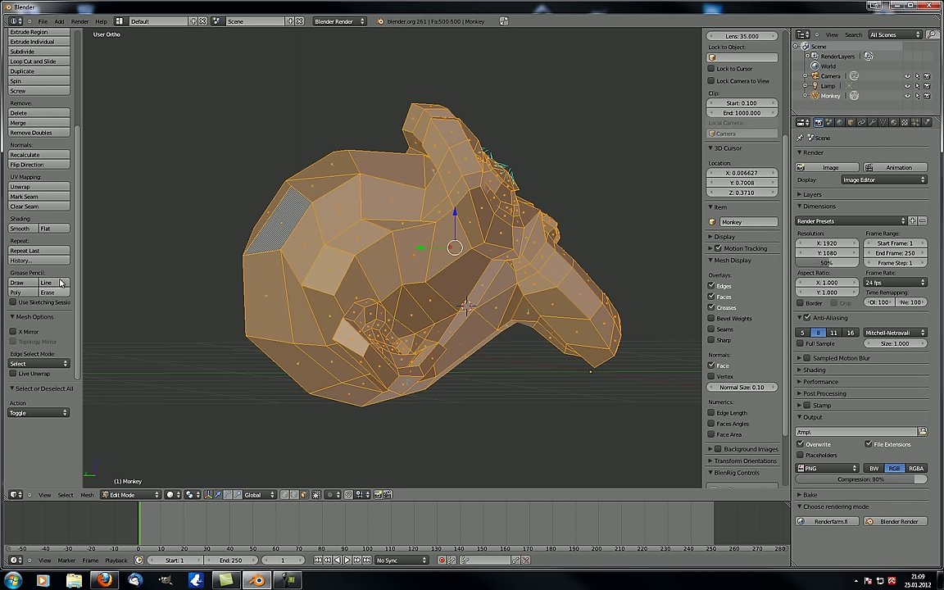
{"action": "key", "text": "ctrl+n"}
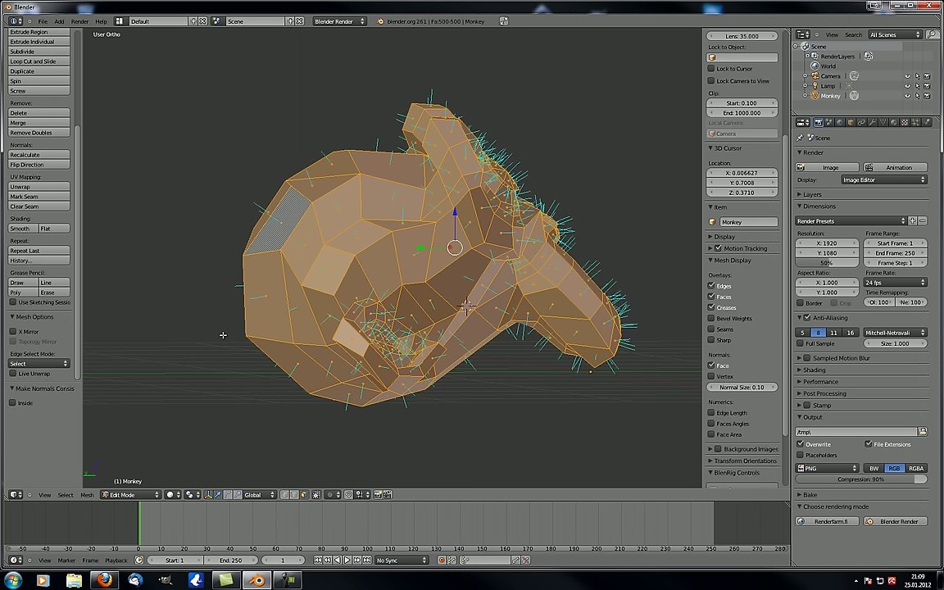
Step: Clear the selection and enable AutoMerge Editing for the mesh
{"action": "key", "text": "a"}
{"action": "left_click", "coordinate": [87, 494]}
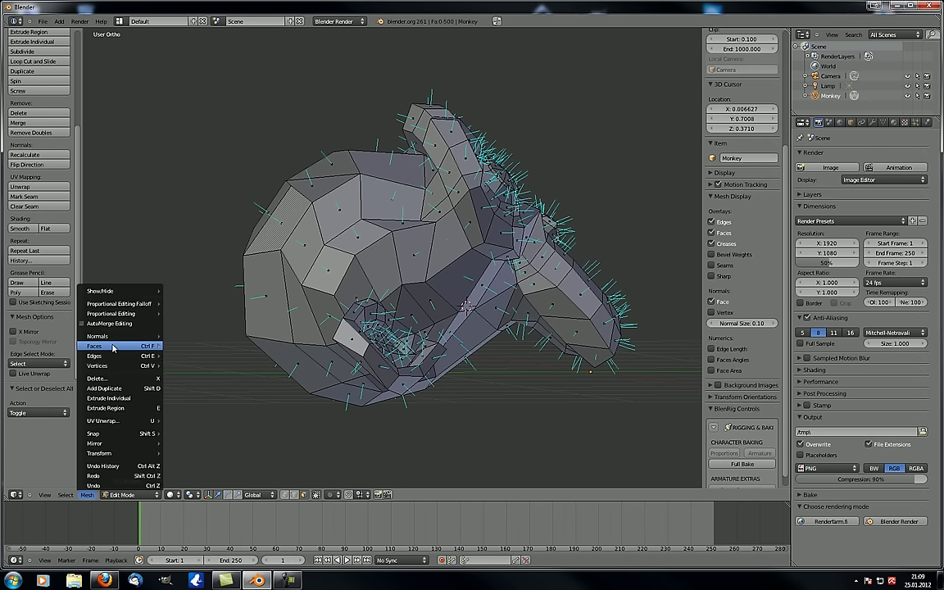
{"action": "mouse_move", "coordinate": [113, 348]}
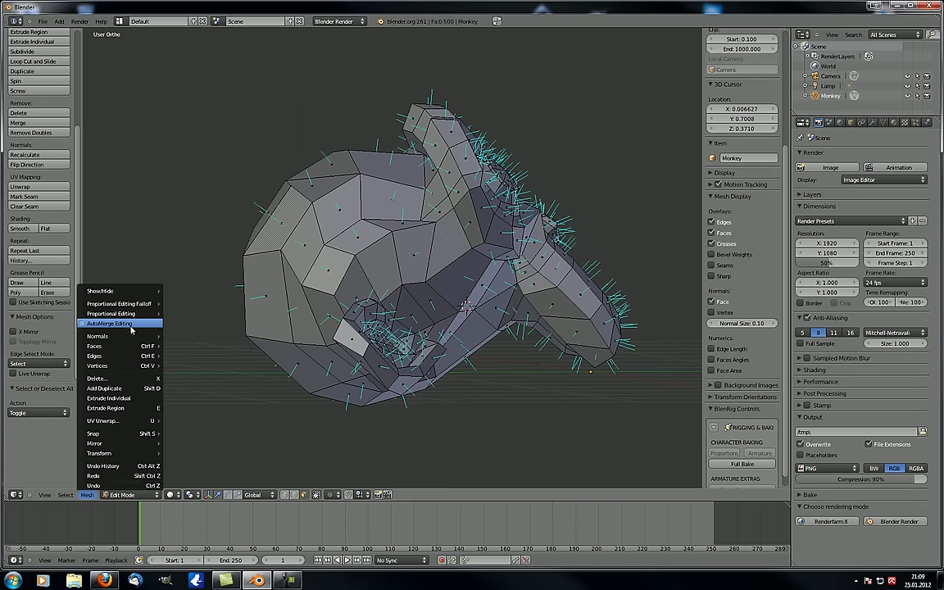
{"action": "left_click", "coordinate": [99, 324]}
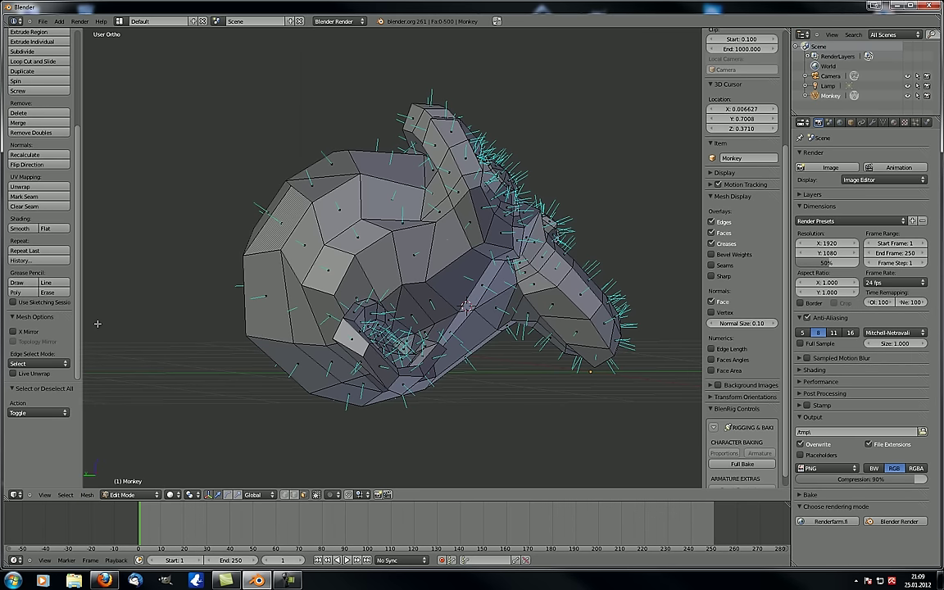
Step: Switch to vertex selection and select two neighbouring vertices on the back of the head
{"action": "middle_click_drag", "start_coordinate": [303, 200], "coordinate": [330, 295]}
{"action": "scroll", "coordinate": [311, 274], "scroll_direction": "up", "scroll_amount": 4}
{"action": "scroll", "coordinate": [311, 274], "scroll_direction": "down", "scroll_amount": 4}
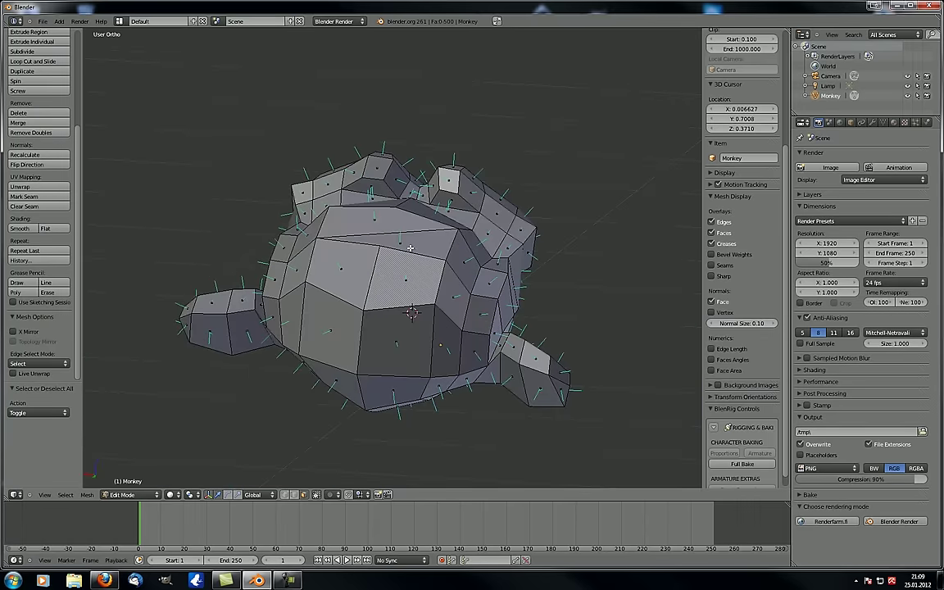
{"action": "scroll", "coordinate": [411, 247], "scroll_direction": "up", "scroll_amount": 3}
{"action": "middle_click_drag", "start_coordinate": [412, 247], "coordinate": [427, 260]}
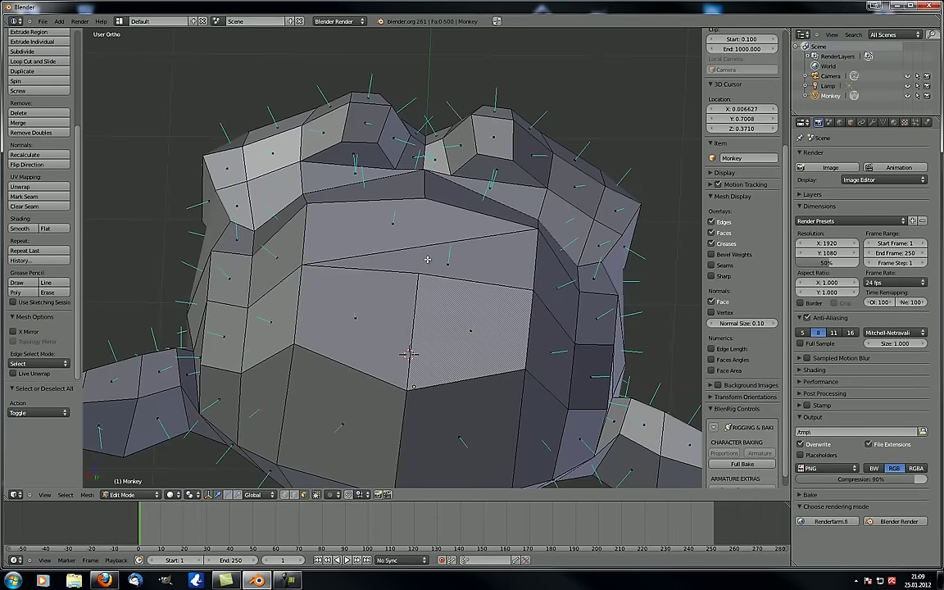
{"action": "left_click", "coordinate": [284, 495]}
{"action": "scroll", "coordinate": [414, 186], "scroll_direction": "up", "scroll_amount": 1}
{"action": "middle_click_drag", "start_coordinate": [414, 185], "coordinate": [337, 187]}
{"action": "right_click", "coordinate": [301, 232]}
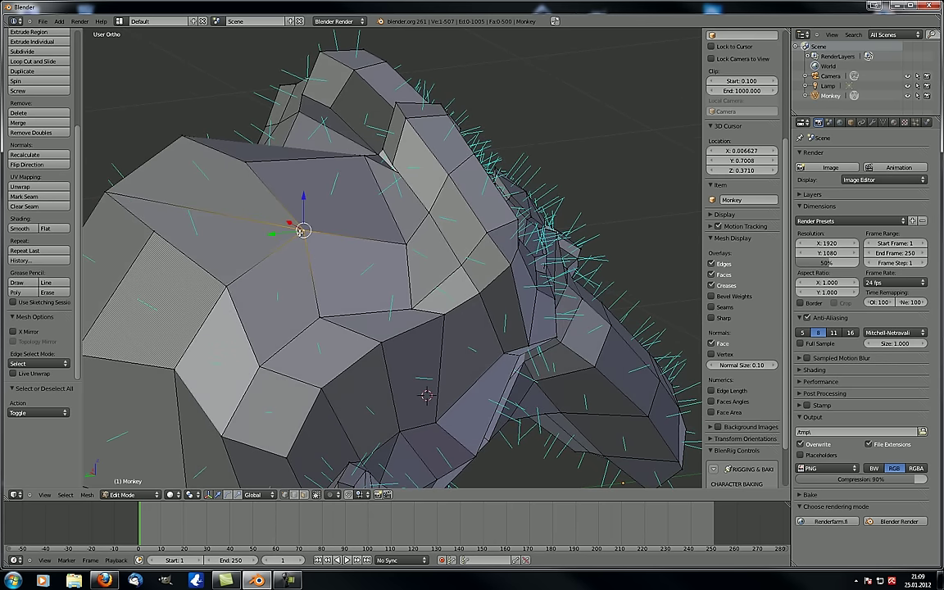
{"action": "right_click", "coordinate": [231, 289], "text": "shift"}
Step: Scale the two selected vertices towards each other in four passes, by about 0.053, 0.188, 0.380 and 0.034
{"action": "scroll", "coordinate": [230, 289], "scroll_direction": "up", "scroll_amount": 8}
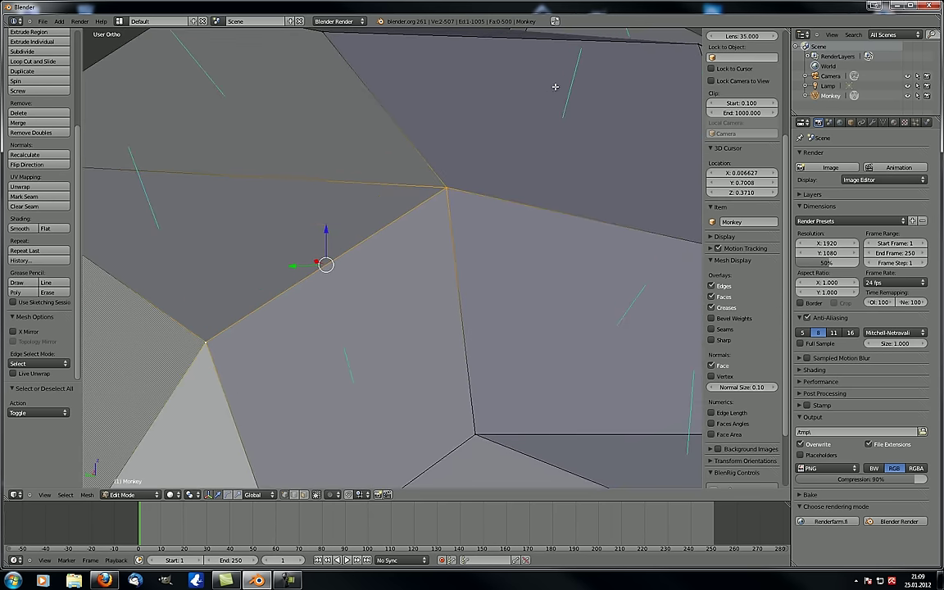
{"action": "key", "text": "s"}
{"action": "left_click", "coordinate": [331, 248]}
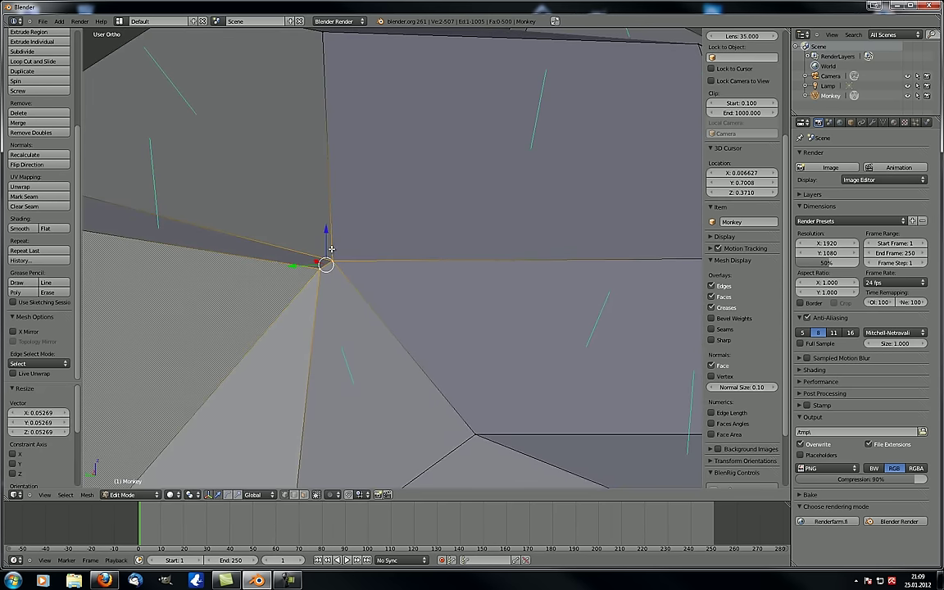
{"action": "key", "text": "s"}
{"action": "left_click", "coordinate": [343, 242]}
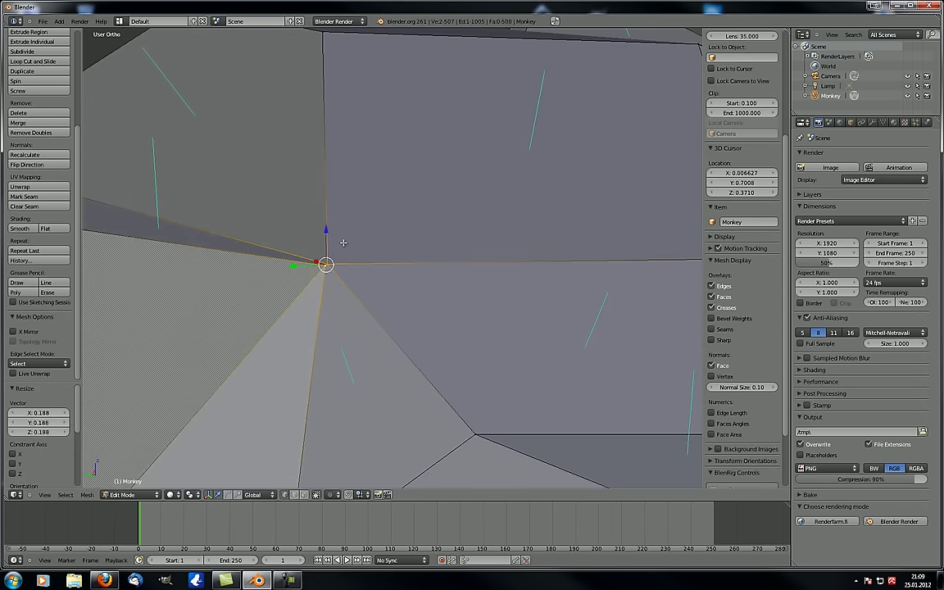
{"action": "key", "text": "s"}
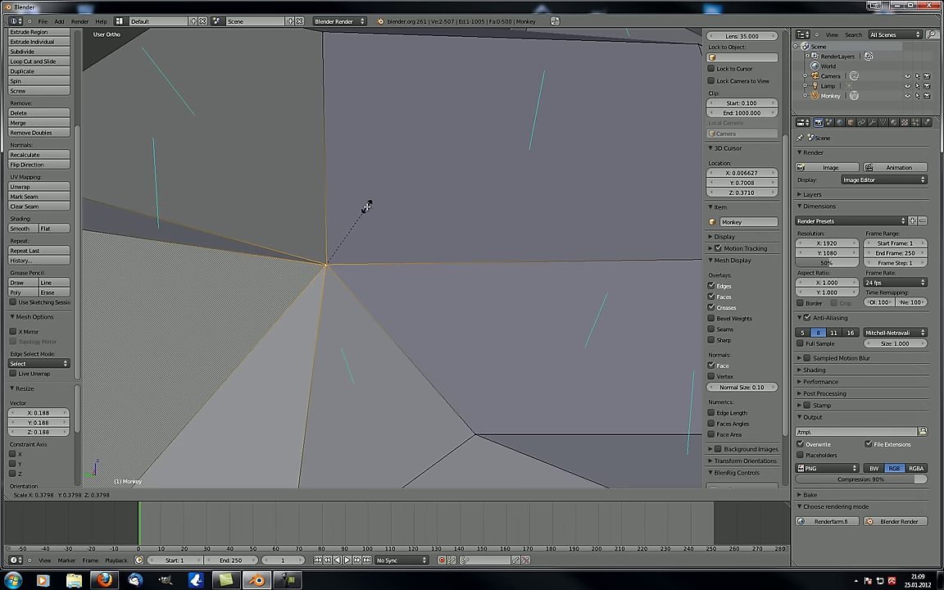
{"action": "left_click", "coordinate": [368, 204]}
{"action": "scroll", "coordinate": [356, 218], "scroll_direction": "up", "scroll_amount": 4}
{"action": "scroll", "coordinate": [244, 354], "scroll_direction": "up", "scroll_amount": 6}
{"action": "scroll", "coordinate": [411, 264], "scroll_direction": "up", "scroll_amount": 4}
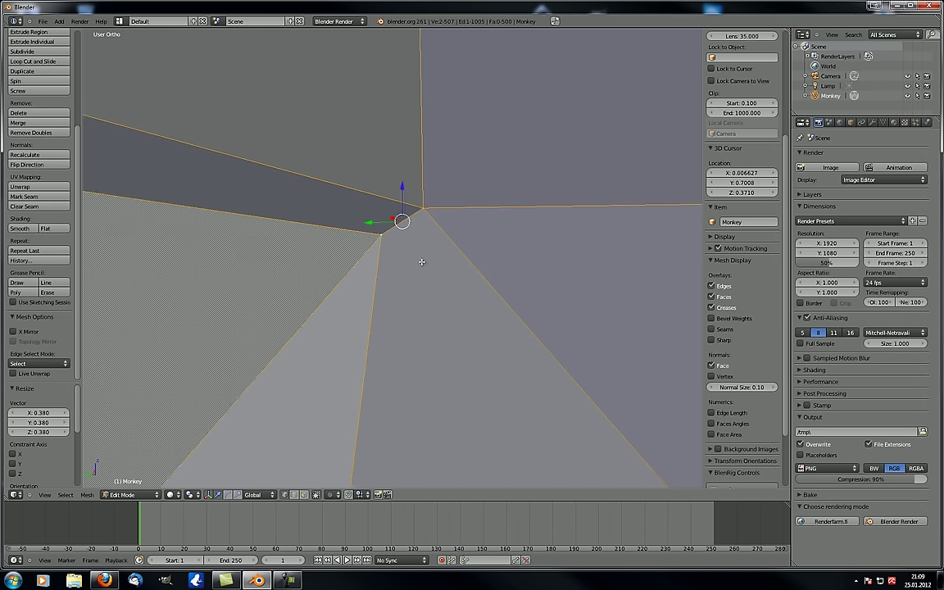
{"action": "middle_click_drag", "start_coordinate": [421, 261], "coordinate": [473, 109]}
{"action": "key", "text": "s"}
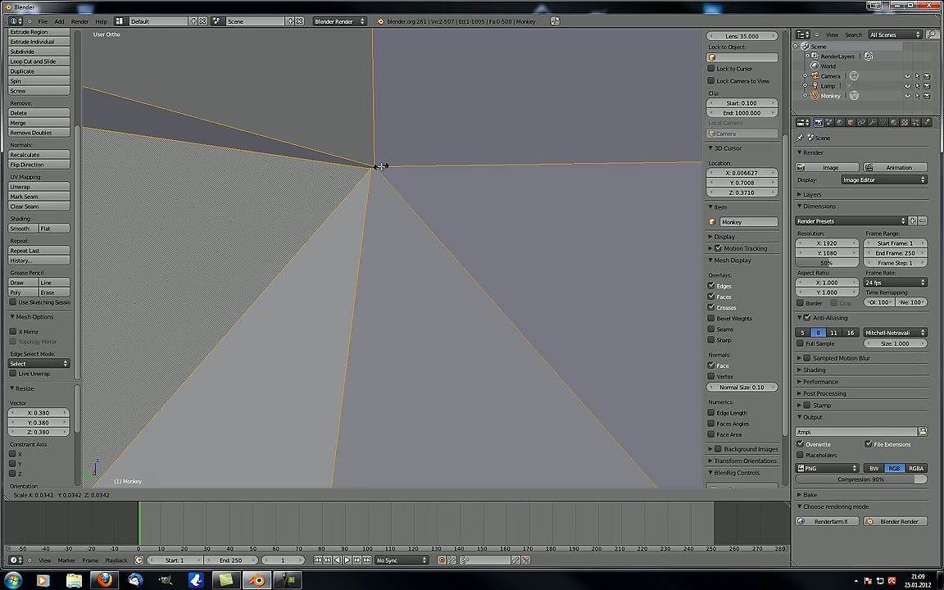
{"action": "left_click", "coordinate": [381, 166]}
Step: Move one of the two vertices onto the other to merge them, and inspect the merged vertex on the head
{"action": "middle_click_drag", "start_coordinate": [432, 137], "coordinate": [303, 203], "text": "shift"}
{"action": "key", "text": "g"}
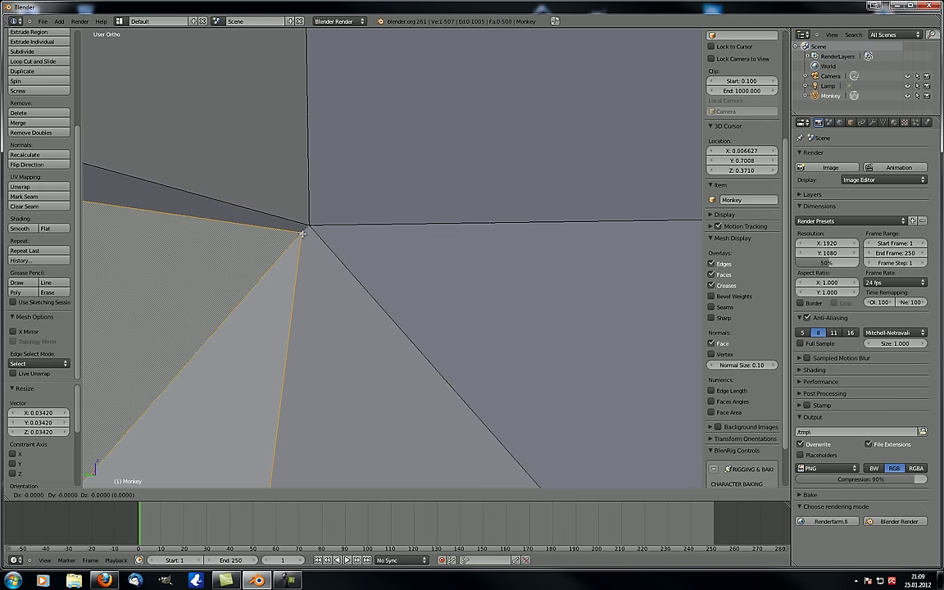
{"action": "left_click", "coordinate": [306, 227]}
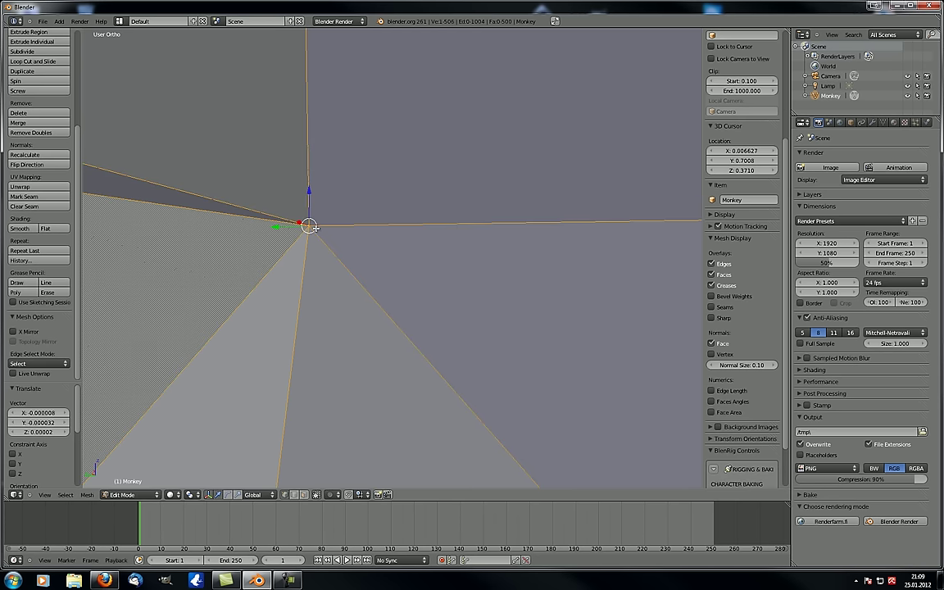
{"action": "key", "text": "g"}
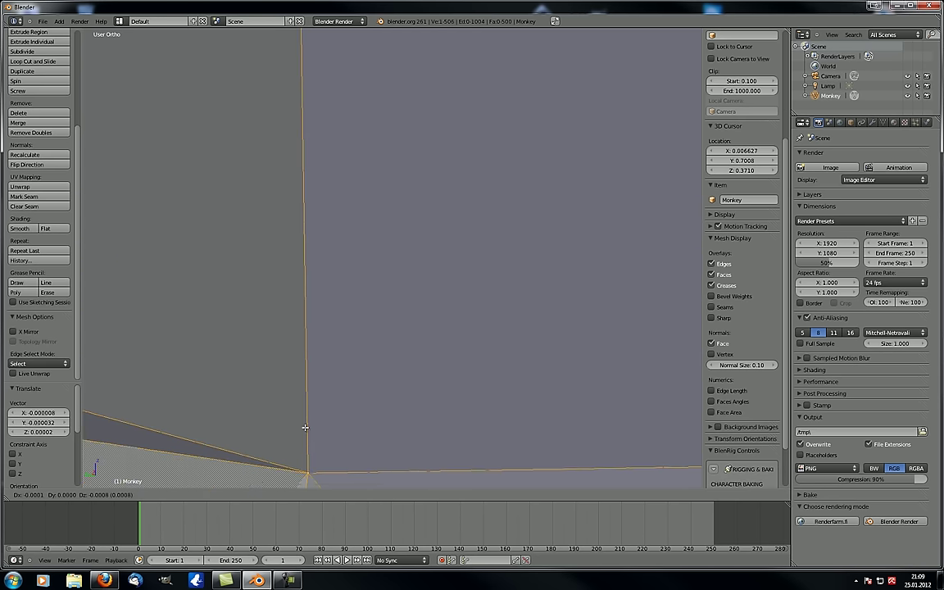
{"action": "right_click", "coordinate": [313, 212]}
{"action": "scroll", "coordinate": [305, 208], "scroll_direction": "down", "scroll_amount": 10}
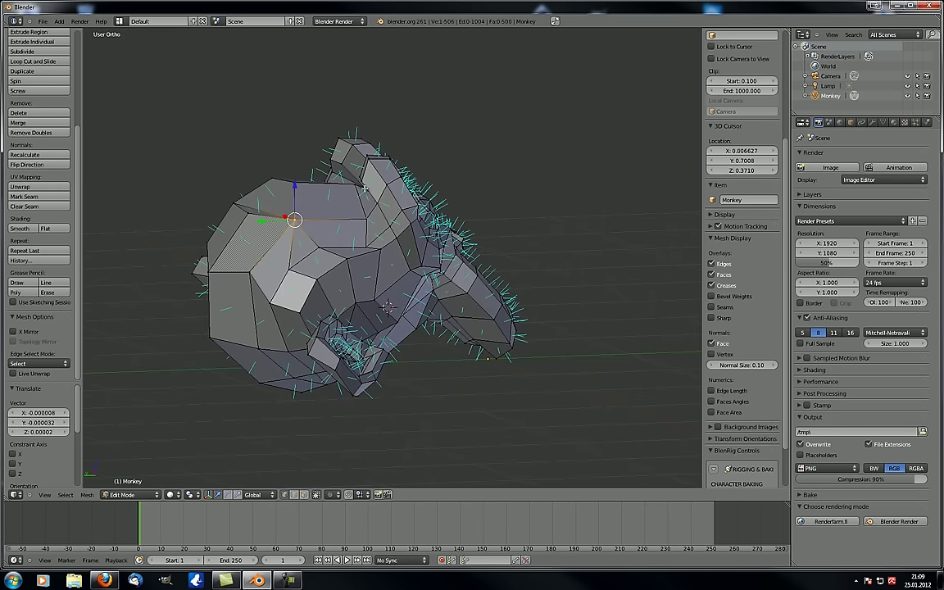
{"action": "scroll", "coordinate": [308, 197], "scroll_direction": "up", "scroll_amount": 5}
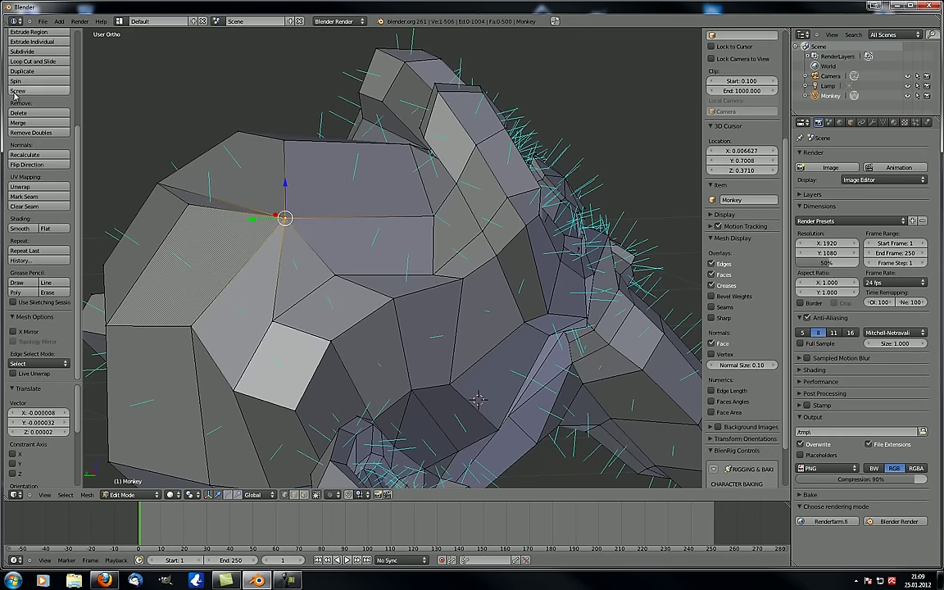
{"action": "middle_click_drag", "start_coordinate": [340, 204], "coordinate": [277, 231]}
{"action": "scroll", "coordinate": [287, 259], "scroll_direction": "down", "scroll_amount": 3}
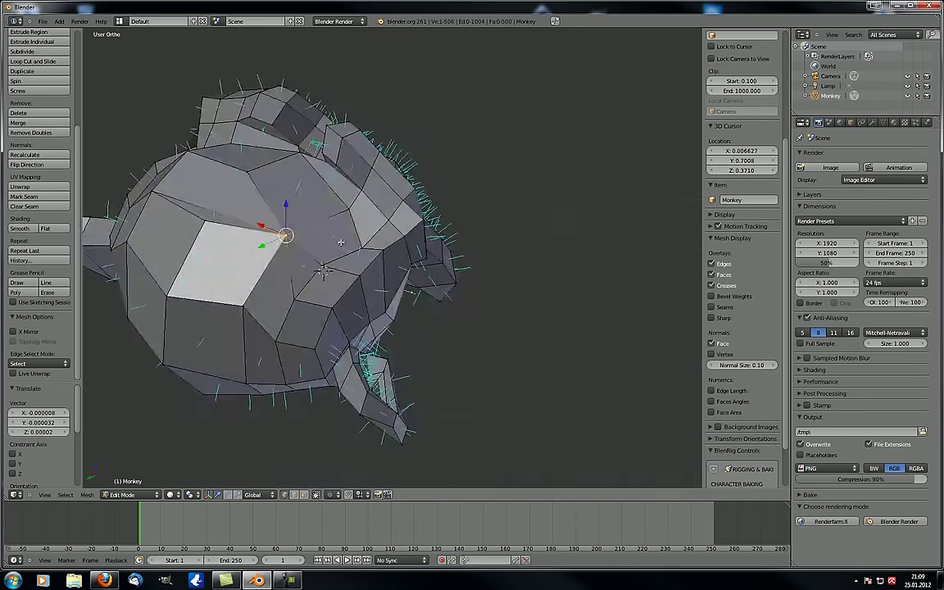
{"action": "scroll", "coordinate": [275, 227], "scroll_direction": "up", "scroll_amount": 6}
Step: Review the proportional editing modes and falloff types, and set Proportional Editing to Enable
{"action": "left_click", "coordinate": [70, 497]}
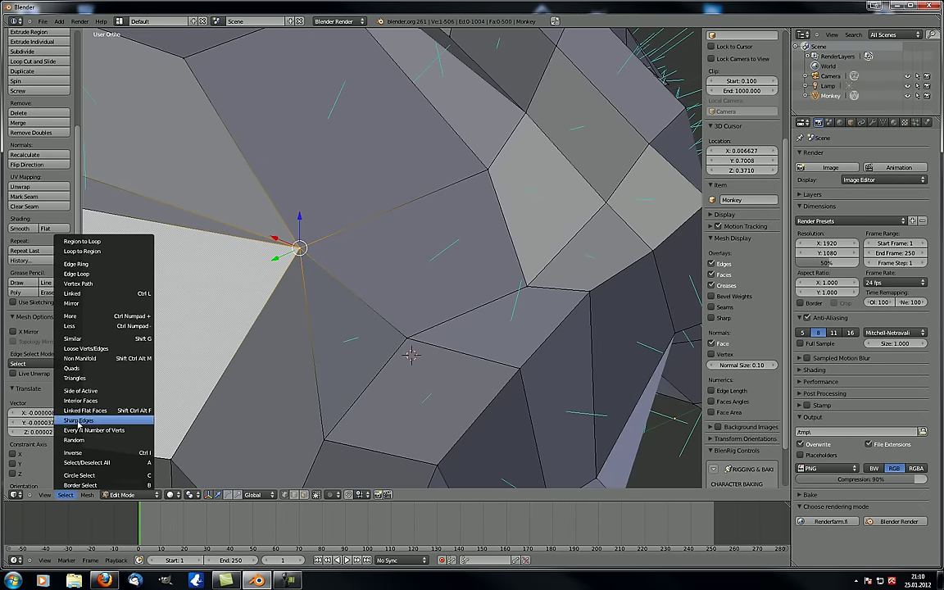
{"action": "mouse_move", "coordinate": [87, 495]}
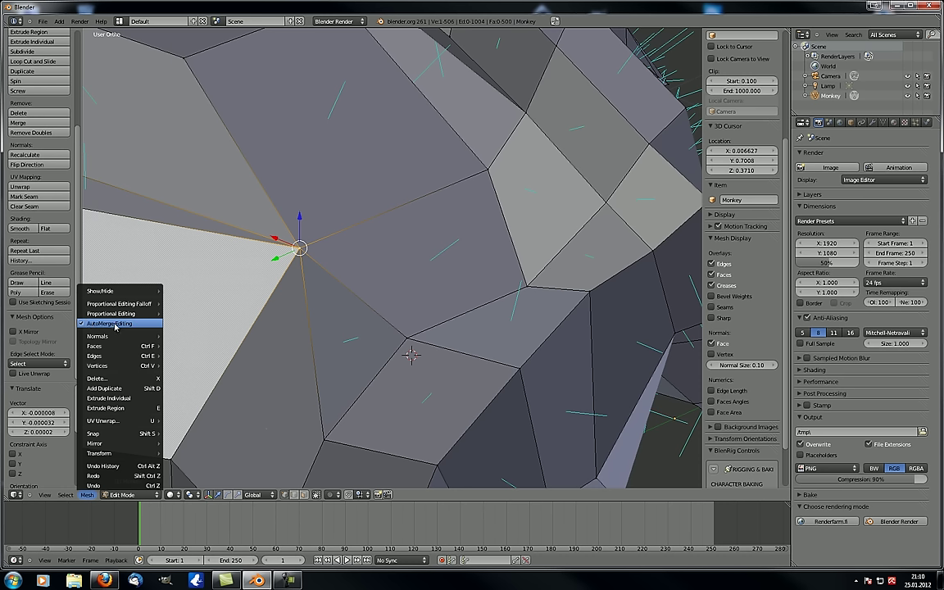
{"action": "mouse_move", "coordinate": [122, 315]}
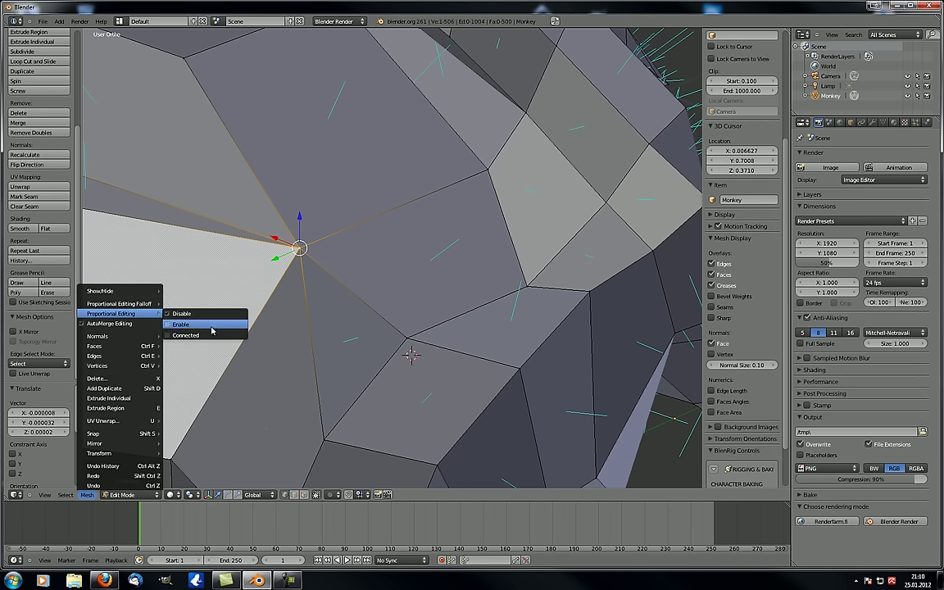
{"action": "left_click", "coordinate": [180, 324]}
{"action": "left_click", "coordinate": [333, 495]}
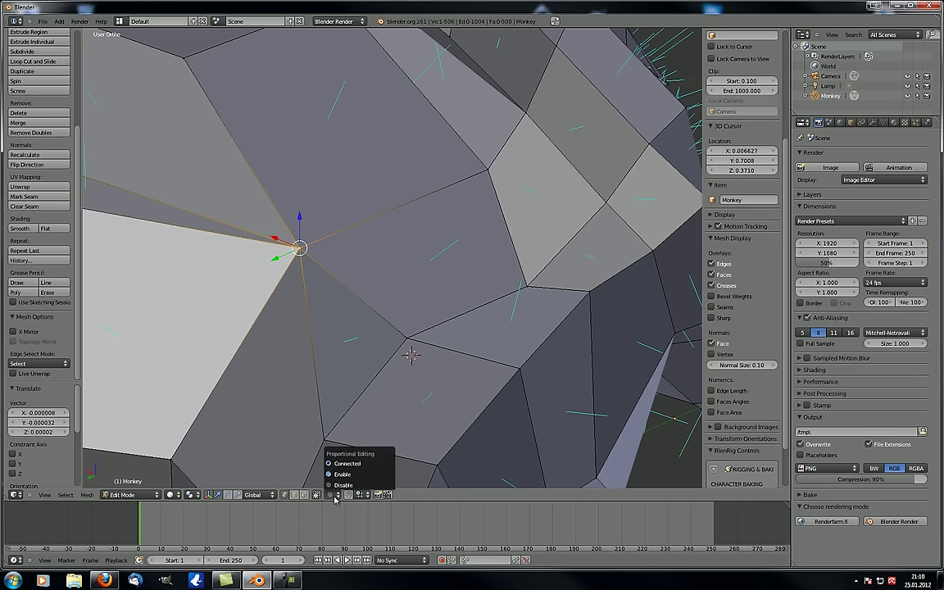
{"action": "left_click", "coordinate": [86, 495]}
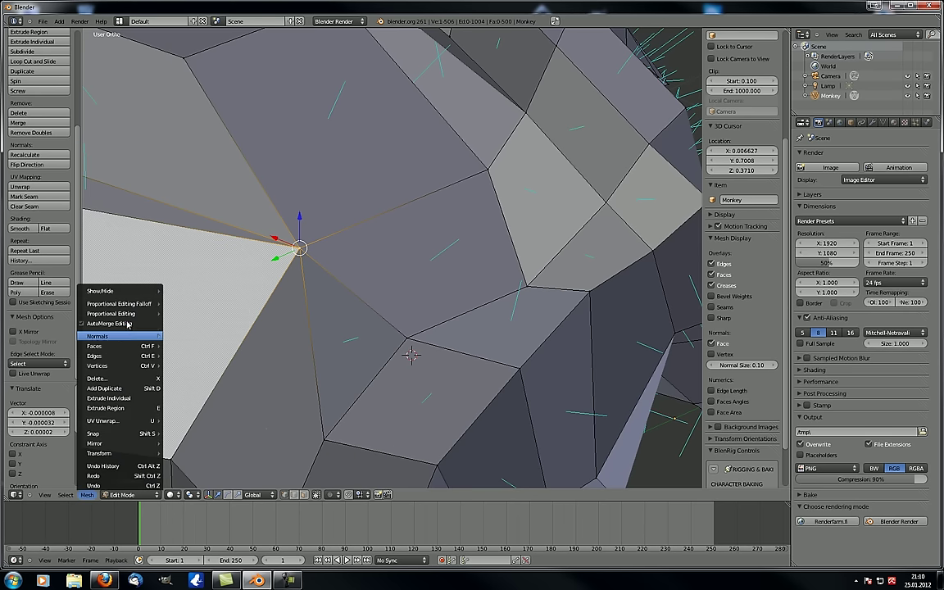
{"action": "mouse_move", "coordinate": [127, 306]}
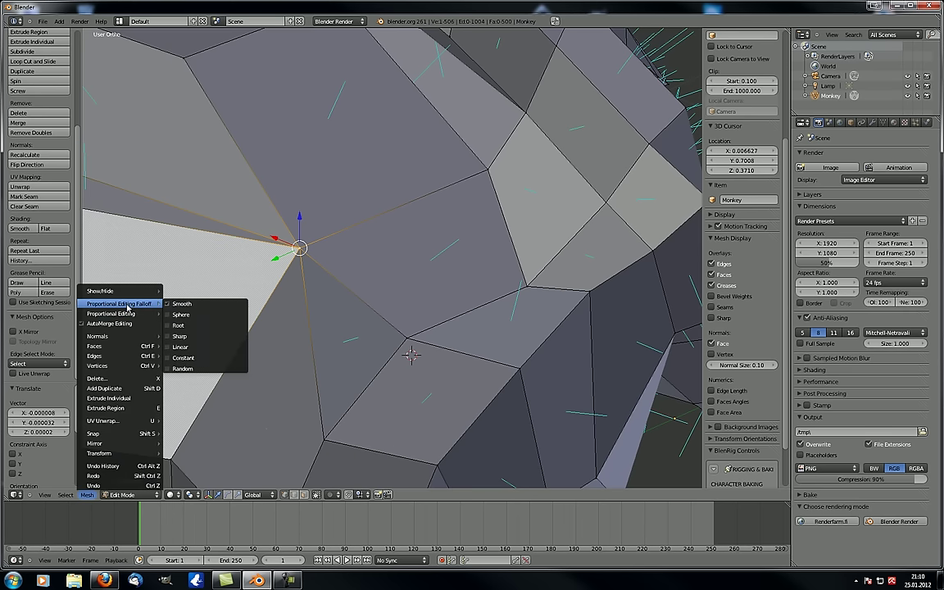
{"action": "left_click", "coordinate": [181, 314]}
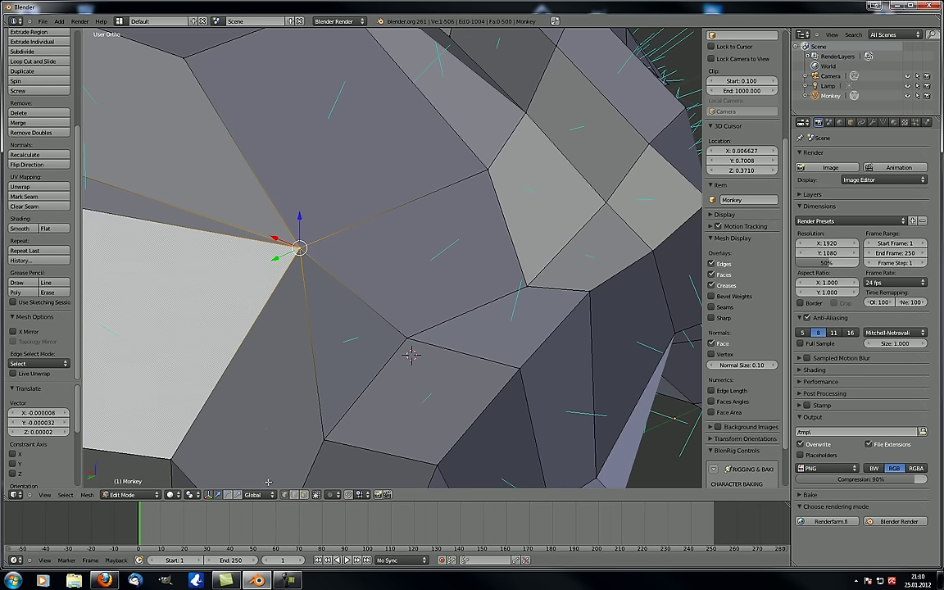
{"action": "left_click", "coordinate": [333, 495]}
{"action": "left_click", "coordinate": [334, 477]}
{"action": "left_click", "coordinate": [347, 494]}
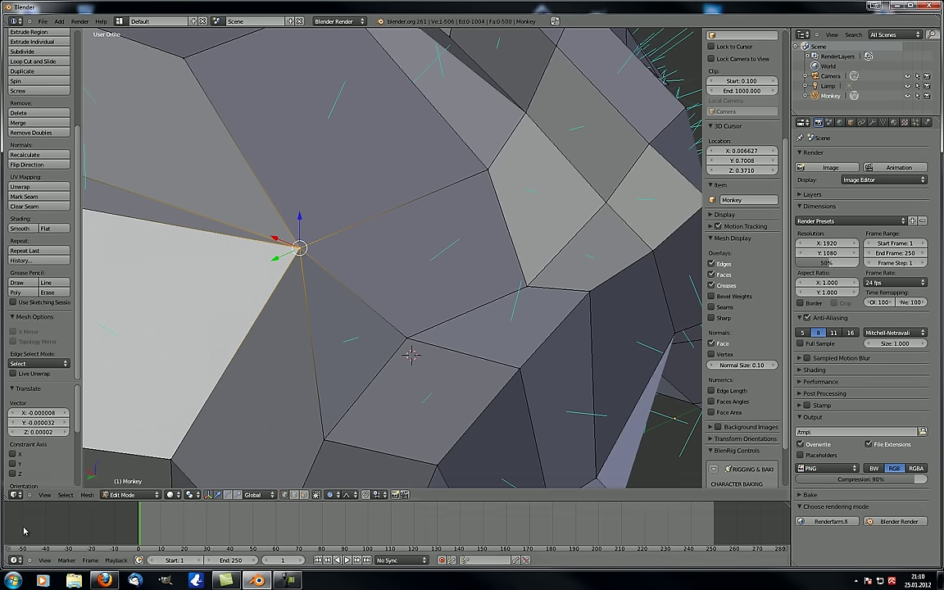
Step: Select the whole monkey mesh, hide the selection and reveal the hidden geometry again
{"action": "left_click", "coordinate": [87, 494]}
{"action": "mouse_move", "coordinate": [116, 293]}
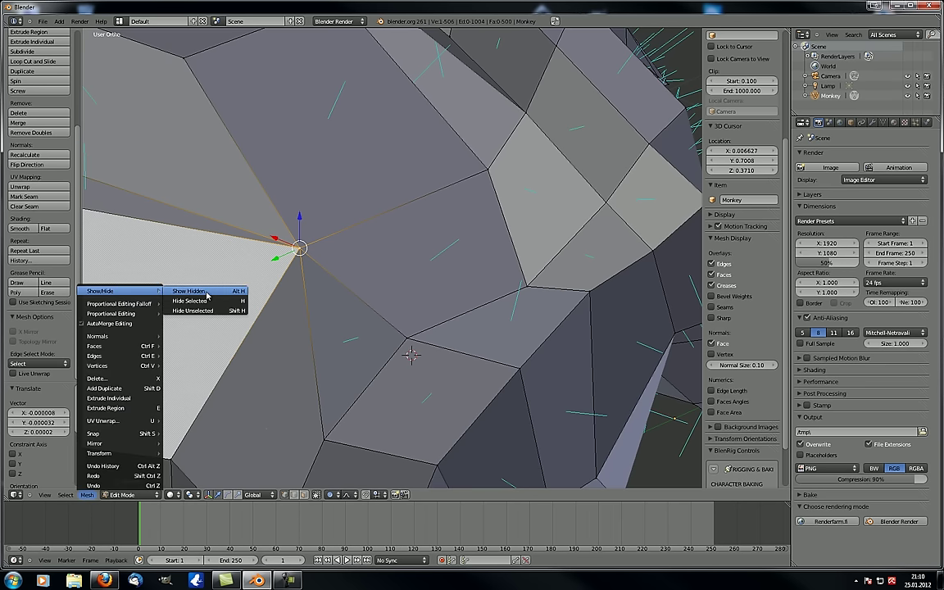
{"action": "scroll", "coordinate": [408, 313], "scroll_direction": "down", "scroll_amount": 7}
{"action": "key", "text": "a"}
{"action": "middle_click_drag", "start_coordinate": [414, 331], "coordinate": [347, 319]}
{"action": "key", "text": "a"}
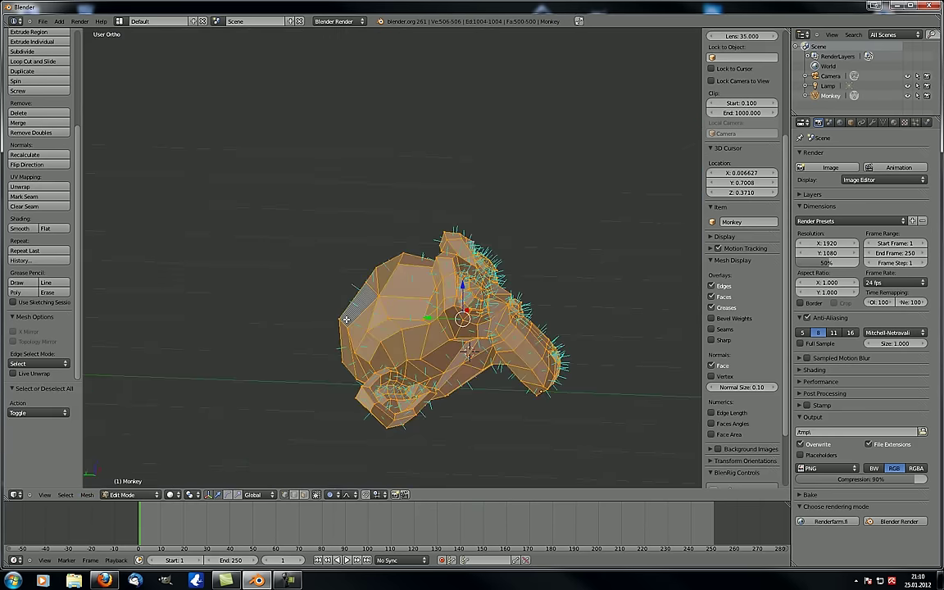
{"action": "key", "text": "h"}
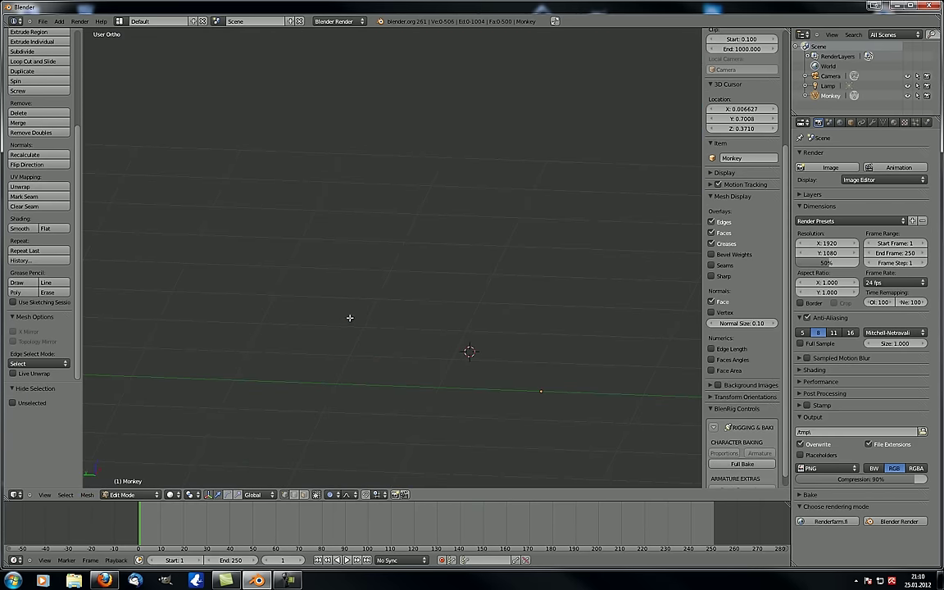
{"action": "key", "text": "alt+h"}
Step: Review the mesh Show/Hide options and switch the monkey from Edit Mode to Object Mode
{"action": "left_click", "coordinate": [86, 494]}
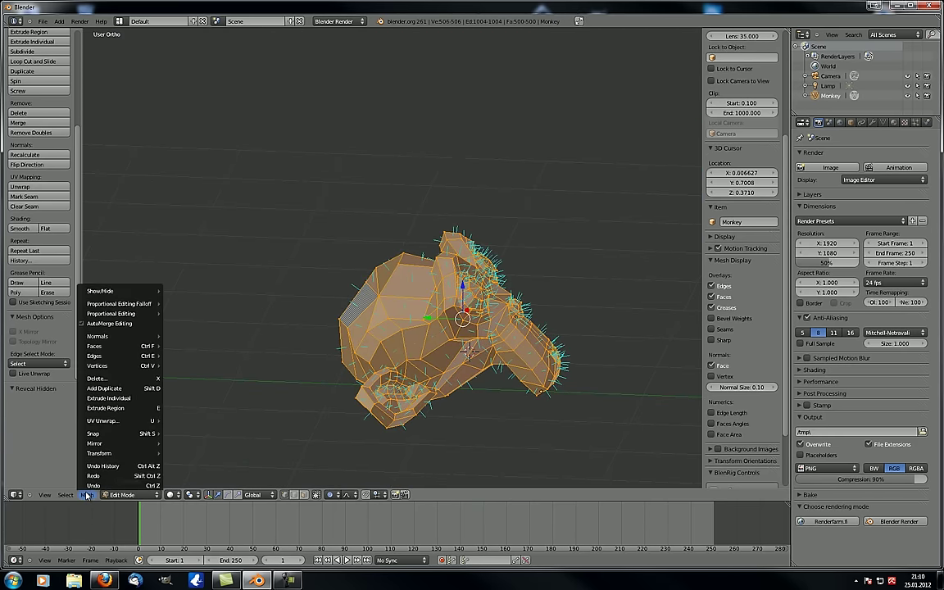
{"action": "mouse_move", "coordinate": [151, 292]}
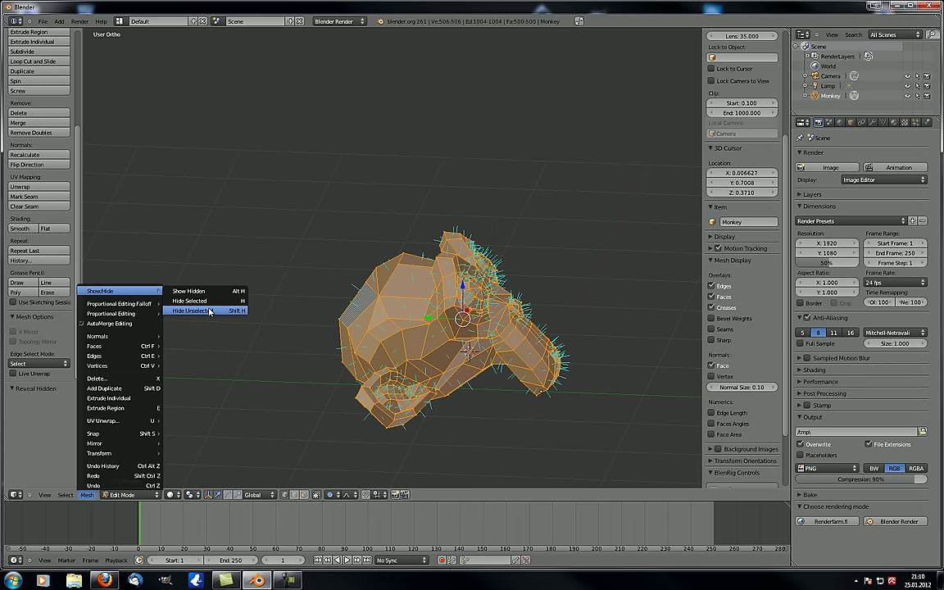
{"action": "scroll", "coordinate": [628, 296], "scroll_direction": "down", "scroll_amount": 5}
{"action": "middle_click_drag", "start_coordinate": [572, 319], "coordinate": [389, 328]}
{"action": "scroll", "coordinate": [445, 322], "scroll_direction": "down", "scroll_amount": 1}
{"action": "key", "text": "Tab"}
{"action": "scroll", "coordinate": [390, 329], "scroll_direction": "up", "scroll_amount": 5}
{"action": "middle_click_drag", "start_coordinate": [522, 309], "coordinate": [397, 304], "text": "shift"}
{"action": "scroll", "coordinate": [398, 304], "scroll_direction": "down", "scroll_amount": 5}
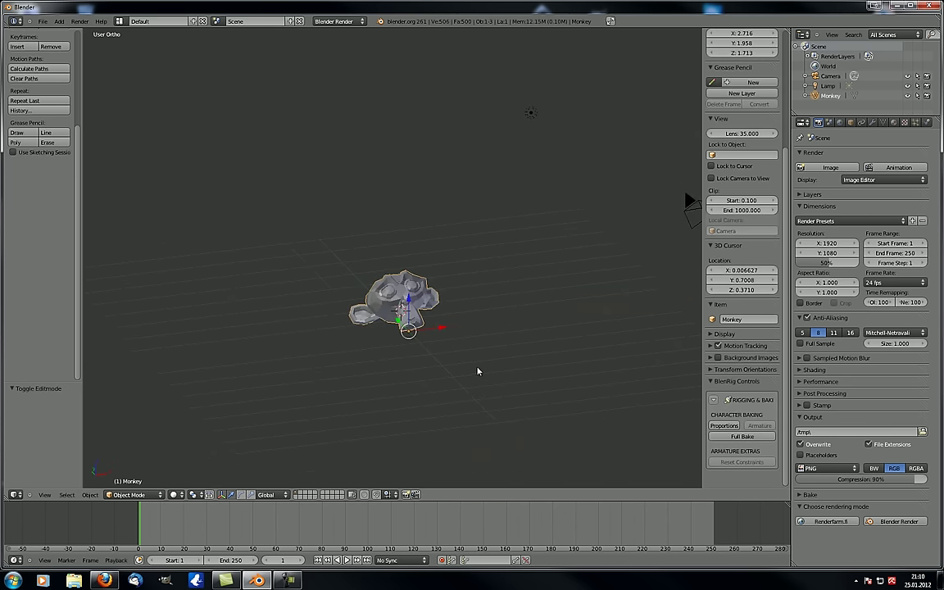
Step: Duplicate the monkey five times, spread the copies out behind it, and reselect the original monkey
{"action": "key", "text": "shift+d"}
{"action": "left_click", "coordinate": [375, 280]}
{"action": "key", "text": "shift+d"}
{"action": "left_click", "coordinate": [600, 291]}
{"action": "key", "text": "shift+d"}
{"action": "left_click", "coordinate": [465, 262]}
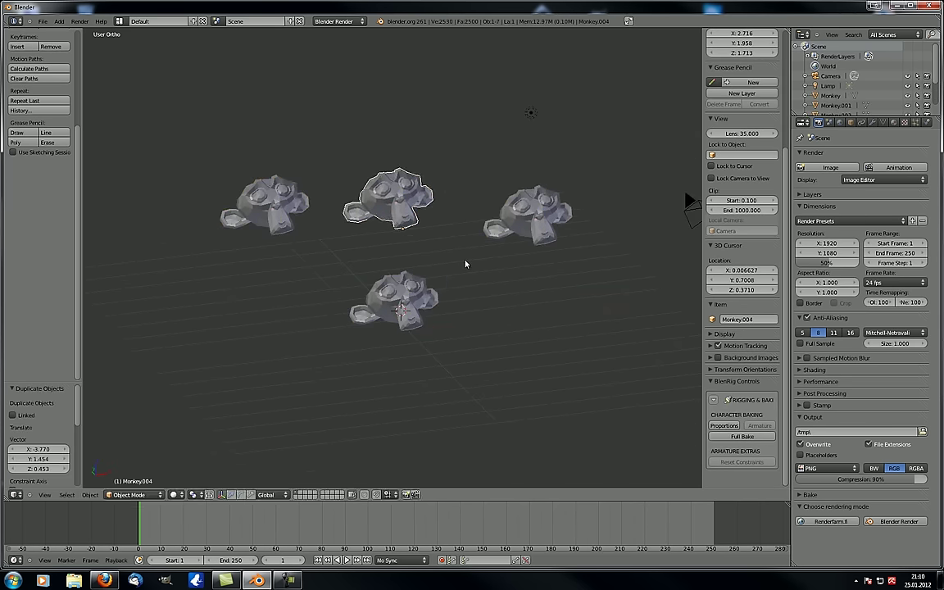
{"action": "key", "text": "shift+d"}
{"action": "left_click", "coordinate": [514, 151]}
{"action": "key", "text": "shift+d"}
{"action": "left_click", "coordinate": [357, 150]}
{"action": "right_click", "coordinate": [423, 290]}
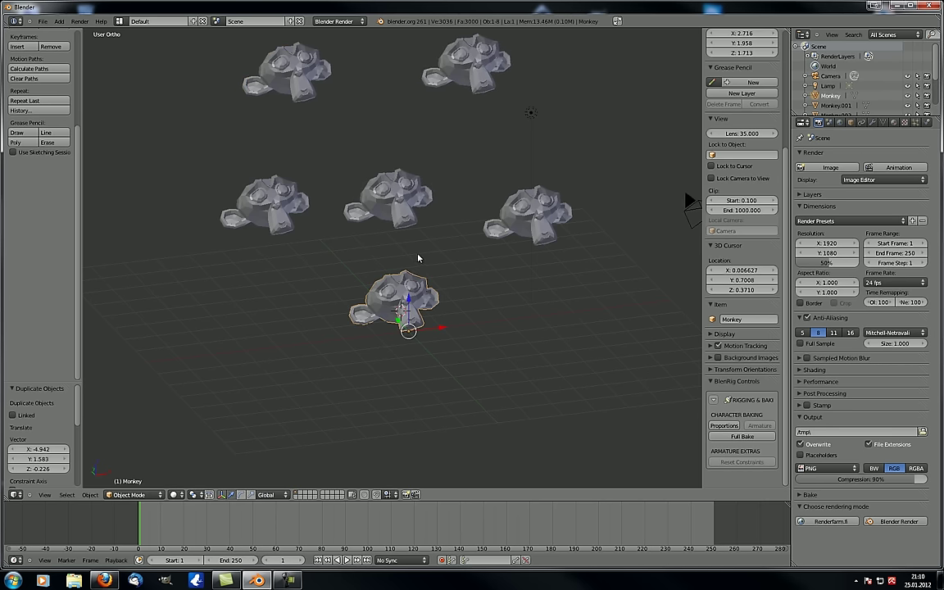
Step: Return the original monkey to Edit Mode and apply Hide Unselected to its mesh
{"action": "scroll", "coordinate": [434, 341], "scroll_direction": "up", "scroll_amount": 5}
{"action": "middle_click_drag", "start_coordinate": [434, 341], "coordinate": [385, 315]}
{"action": "scroll", "coordinate": [362, 258], "scroll_direction": "down", "scroll_amount": 4}
{"action": "scroll", "coordinate": [392, 255], "scroll_direction": "down", "scroll_amount": 3}
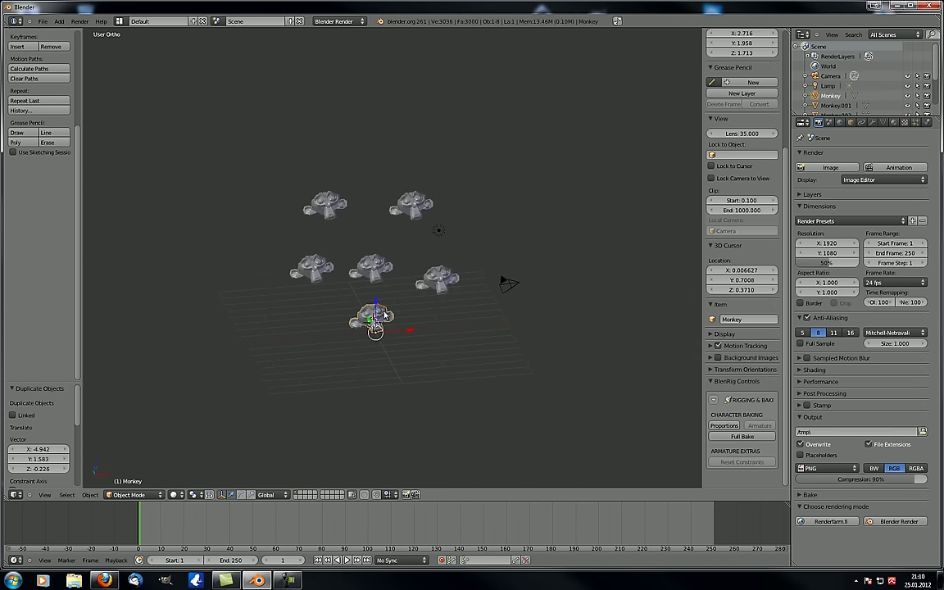
{"action": "left_click", "coordinate": [90, 495]}
{"action": "mouse_move", "coordinate": [104, 209]}
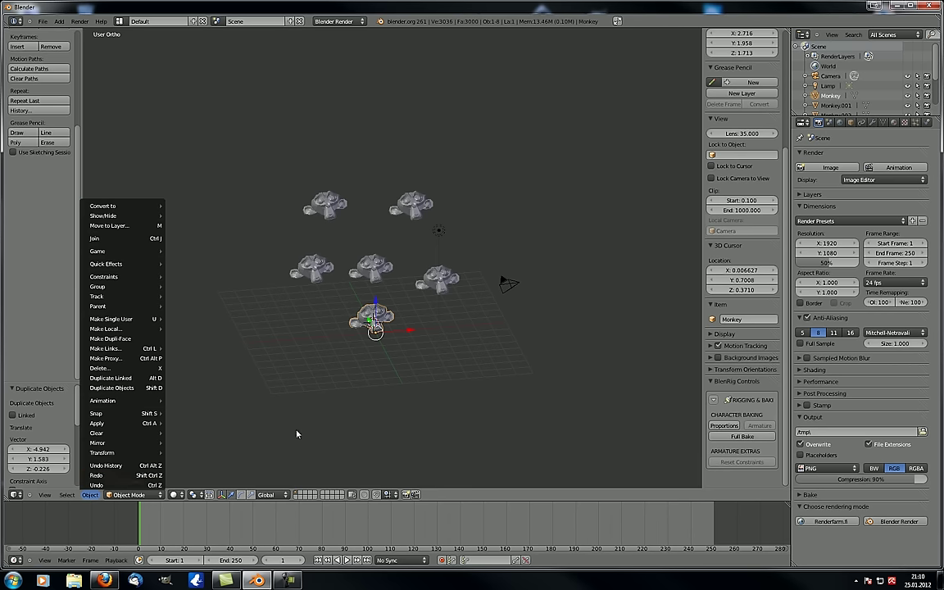
{"action": "scroll", "coordinate": [426, 354], "scroll_direction": "up", "scroll_amount": 5}
{"action": "key", "text": "Tab"}
{"action": "left_click", "coordinate": [84, 498]}
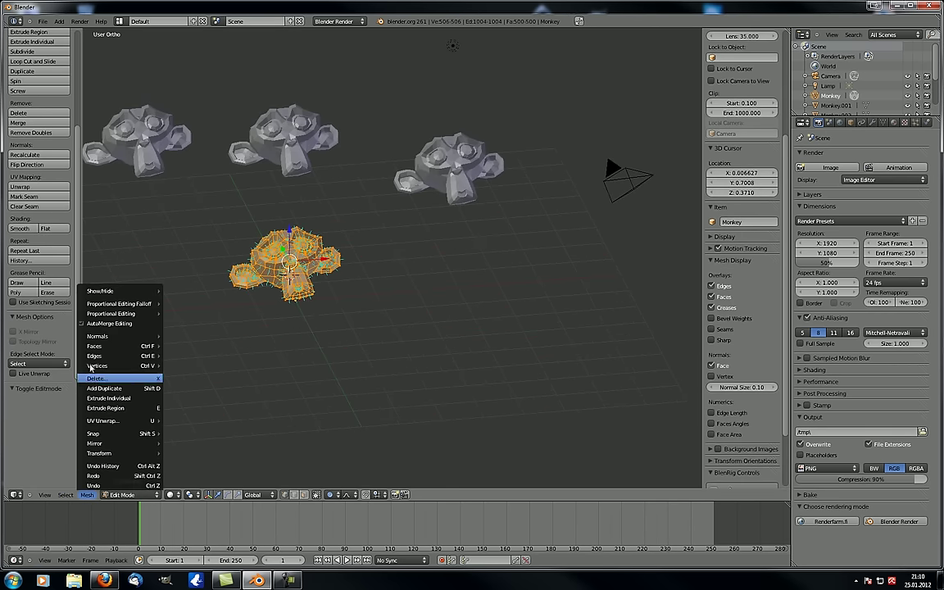
{"action": "mouse_move", "coordinate": [123, 291]}
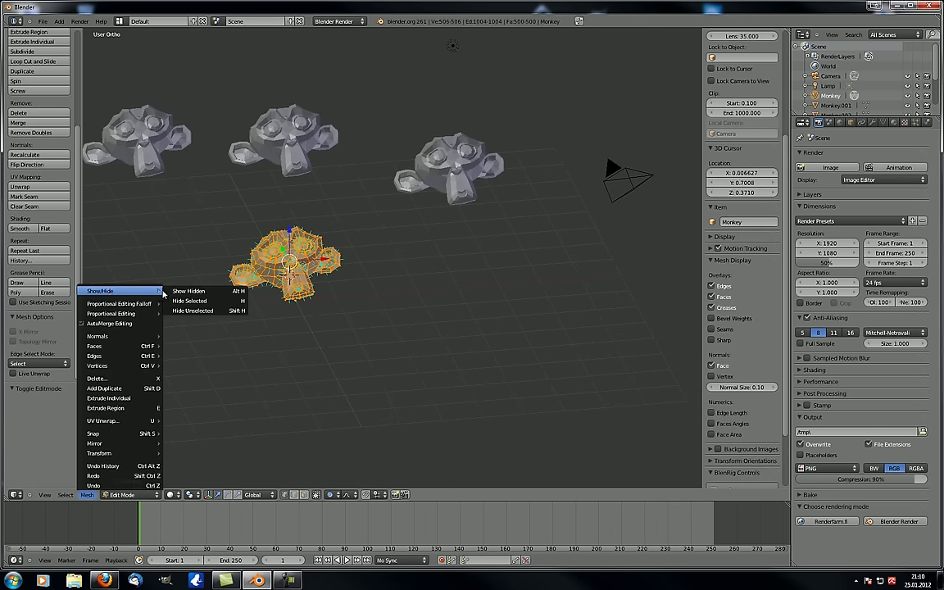
{"action": "left_click", "coordinate": [232, 311]}
Step: Circle-select the lower end of the snout and hide the rest of the monkey mesh
{"action": "scroll", "coordinate": [394, 344], "scroll_direction": "up", "scroll_amount": 5}
{"action": "middle_click_drag", "start_coordinate": [235, 213], "coordinate": [350, 309], "text": "shift"}
{"action": "right_click_drag", "start_coordinate": [350, 302], "coordinate": [333, 286]}
{"action": "right_click", "coordinate": [332, 286]}
{"action": "key", "text": "c"}
{"action": "mouse_move", "coordinate": [327, 278]}
{"action": "left_mouse_down"}
{"action": "mouse_move", "coordinate": [394, 304]}
{"action": "mouse_move", "coordinate": [358, 245]}
{"action": "left_mouse_up"}
{"action": "right_click", "coordinate": [387, 325]}
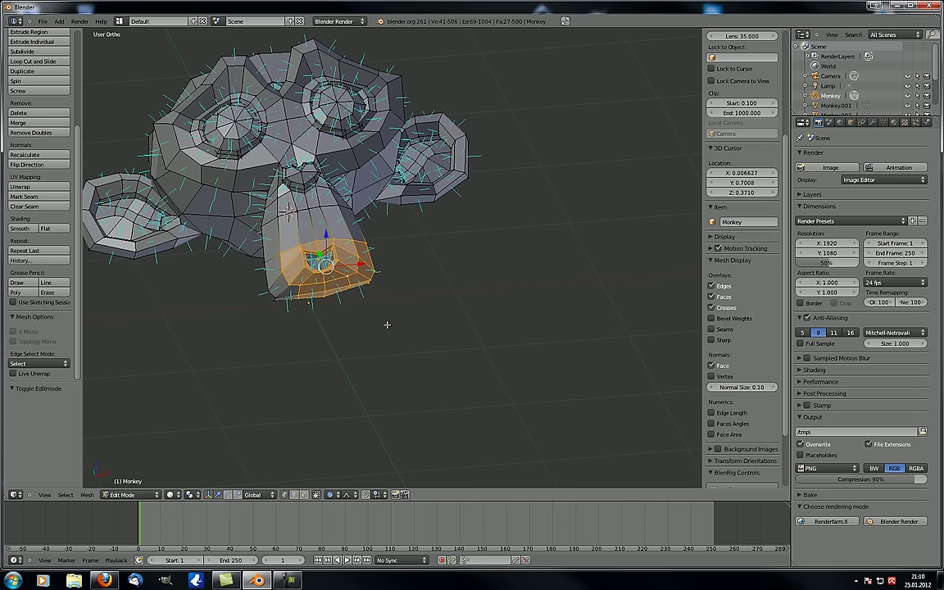
{"action": "key", "text": "shift+h"}
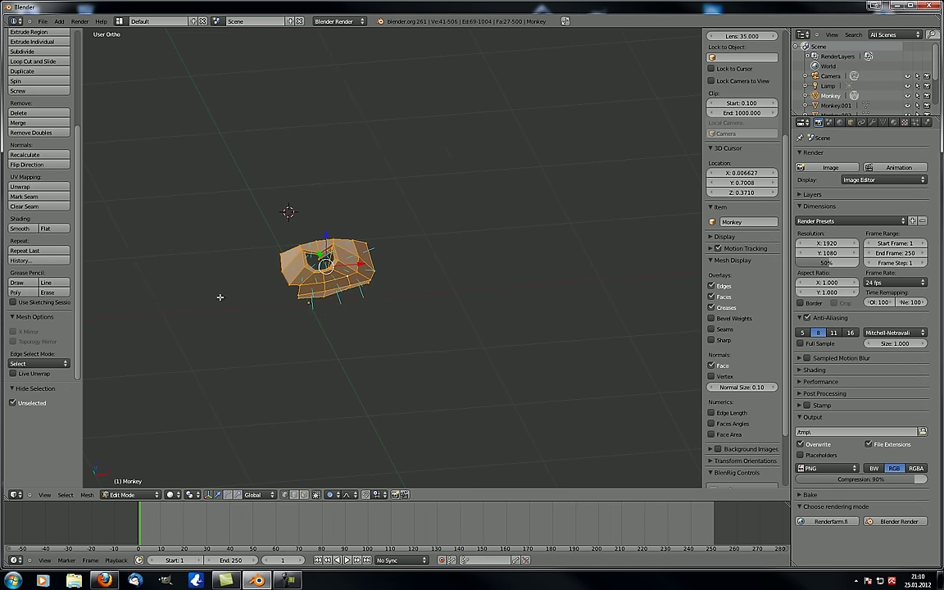
Step: Switch to Object Mode, hide every object except the selected monkey, and review the object Show/Hide options
{"action": "middle_click_drag", "start_coordinate": [220, 297], "coordinate": [204, 261]}
{"action": "key", "text": "Tab"}
{"action": "middle_click_drag", "start_coordinate": [379, 280], "coordinate": [288, 256]}
{"action": "scroll", "coordinate": [288, 257], "scroll_direction": "down", "scroll_amount": 4}
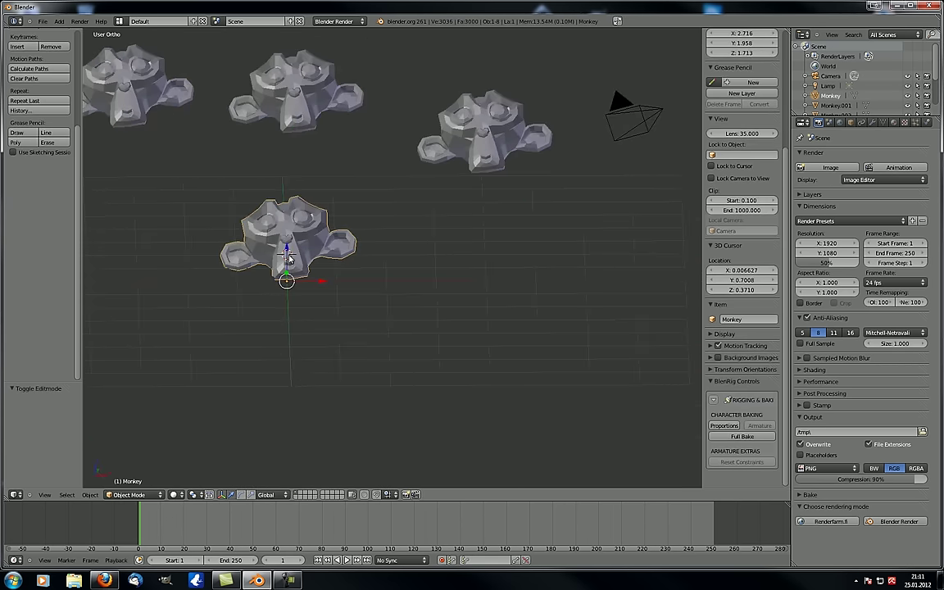
{"action": "middle_click_drag", "start_coordinate": [286, 208], "coordinate": [346, 304], "text": "shift"}
{"action": "scroll", "coordinate": [365, 312], "scroll_direction": "down", "scroll_amount": 3}
{"action": "scroll", "coordinate": [357, 323], "scroll_direction": "up", "scroll_amount": 2}
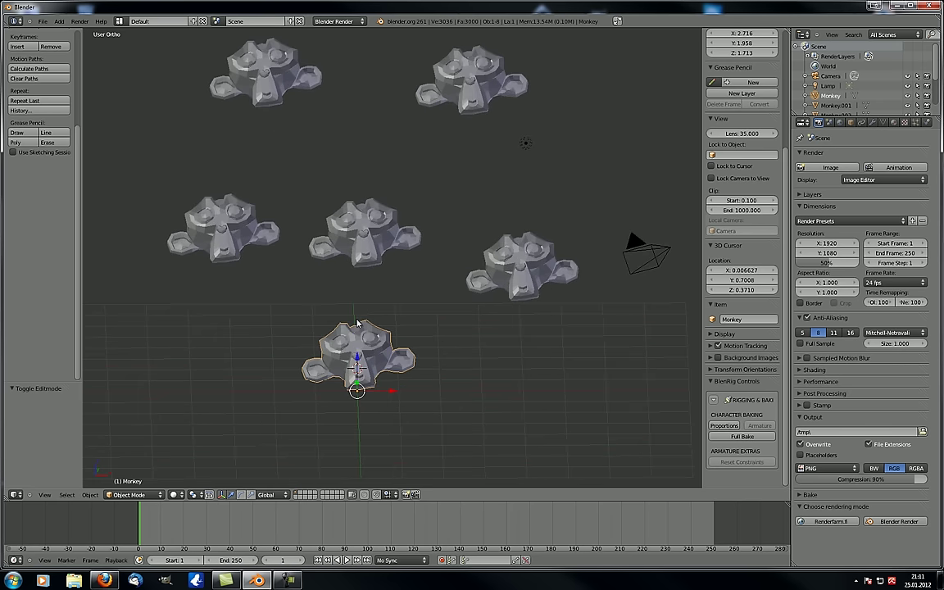
{"action": "key", "text": "shift+h"}
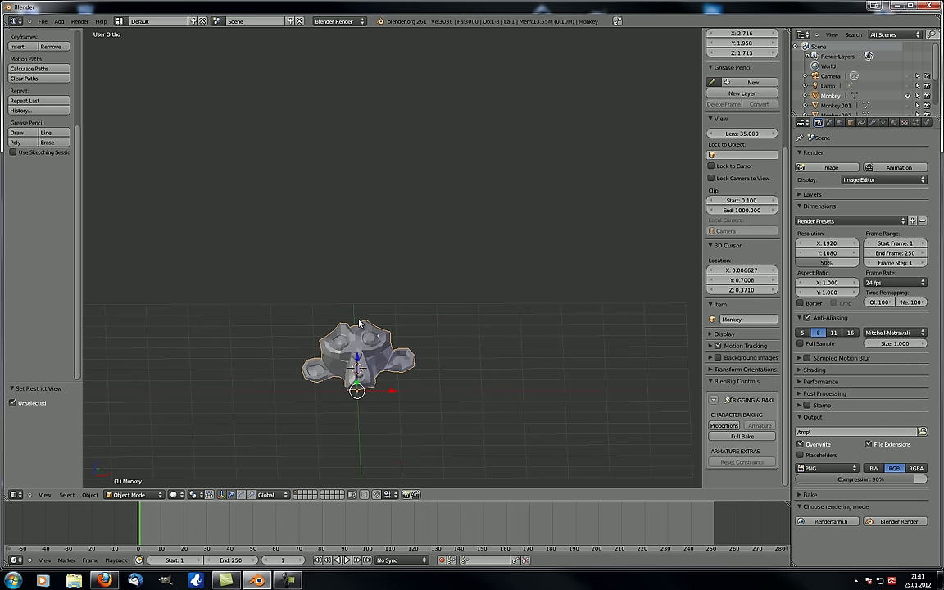
{"action": "left_click", "coordinate": [90, 495]}
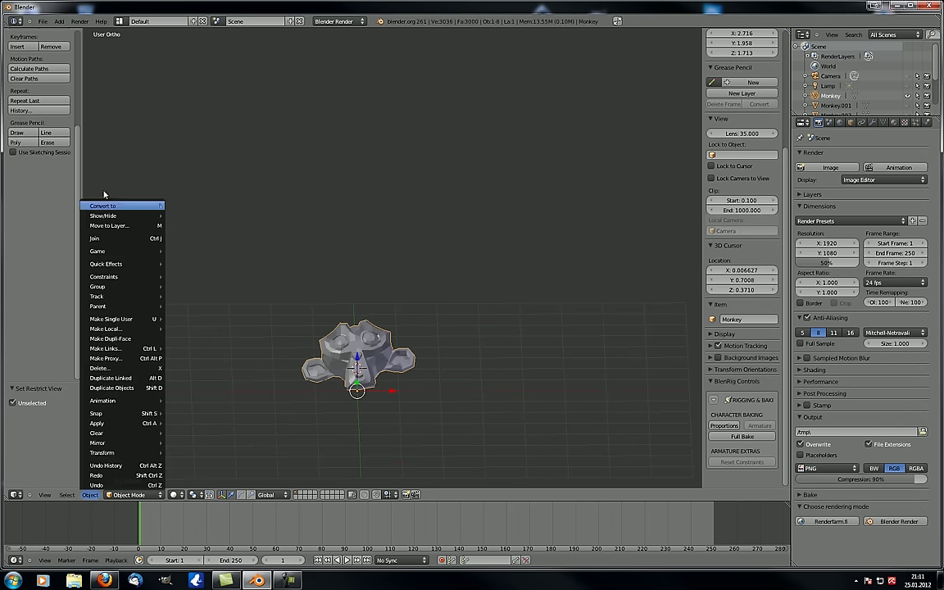
{"action": "mouse_move", "coordinate": [105, 205]}
{"action": "left_click", "coordinate": [221, 214]}
Step: Return to Edit Mode, reveal the monkey's hidden geometry and deselect all of it
{"action": "scroll", "coordinate": [295, 343], "scroll_direction": "up", "scroll_amount": 3}
{"action": "key", "text": "Tab"}
{"action": "scroll", "coordinate": [394, 352], "scroll_direction": "down", "scroll_amount": 3}
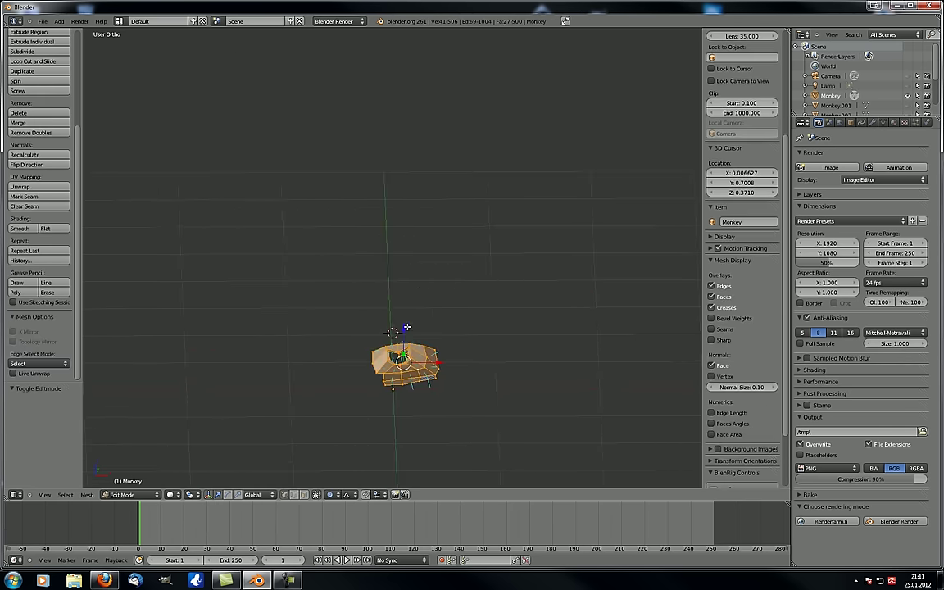
{"action": "middle_click_drag", "start_coordinate": [406, 327], "coordinate": [378, 256], "text": "shift"}
{"action": "scroll", "coordinate": [380, 255], "scroll_direction": "up", "scroll_amount": 4}
{"action": "key", "text": "a"}
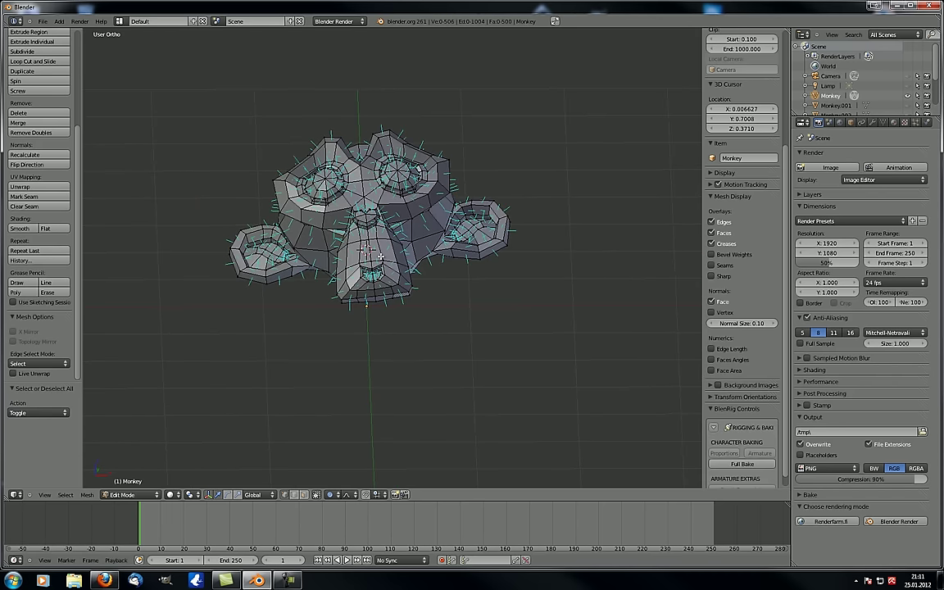
{"action": "middle_click_drag", "start_coordinate": [340, 188], "coordinate": [367, 251]}
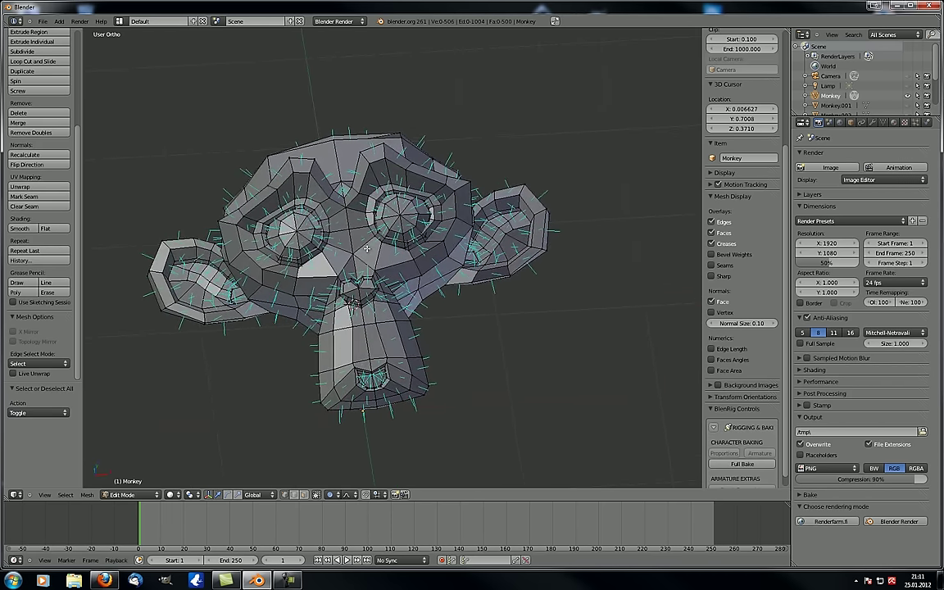
Step: Circle-select the geometry running from the snout over the nose up to one eye
{"action": "scroll", "coordinate": [757, 167], "scroll_direction": "down", "scroll_amount": 1}
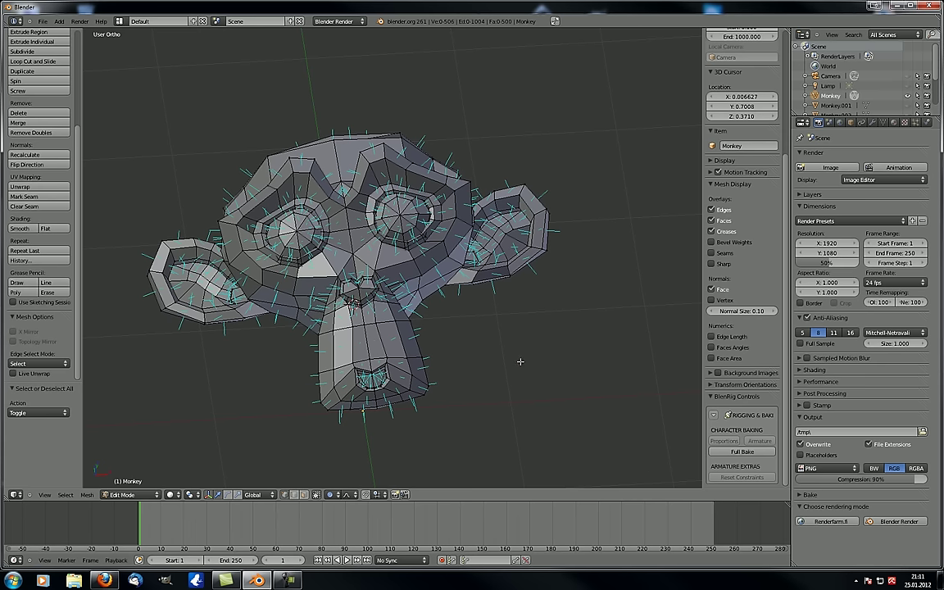
{"action": "scroll", "coordinate": [729, 207], "scroll_direction": "up", "scroll_amount": 5}
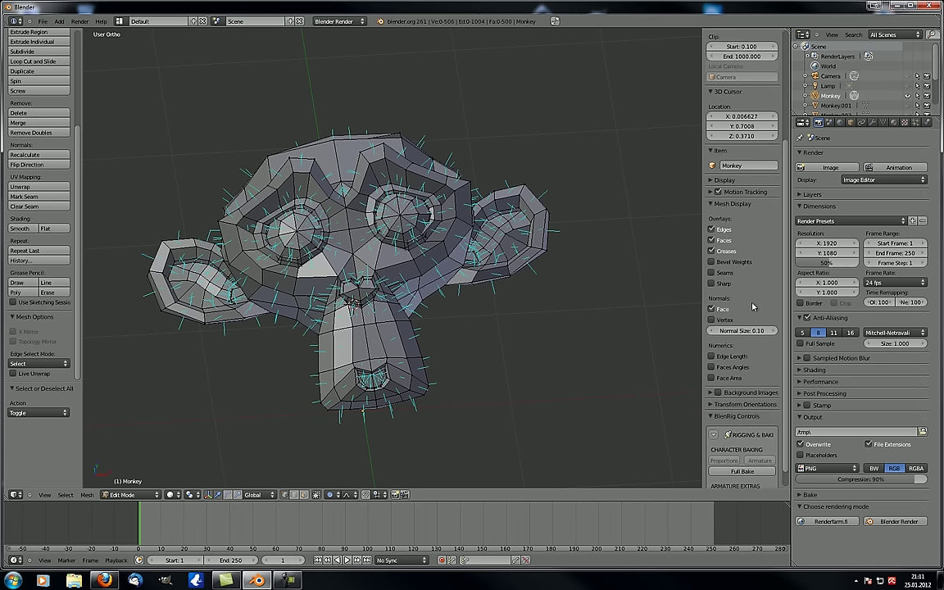
{"action": "right_click", "coordinate": [388, 298]}
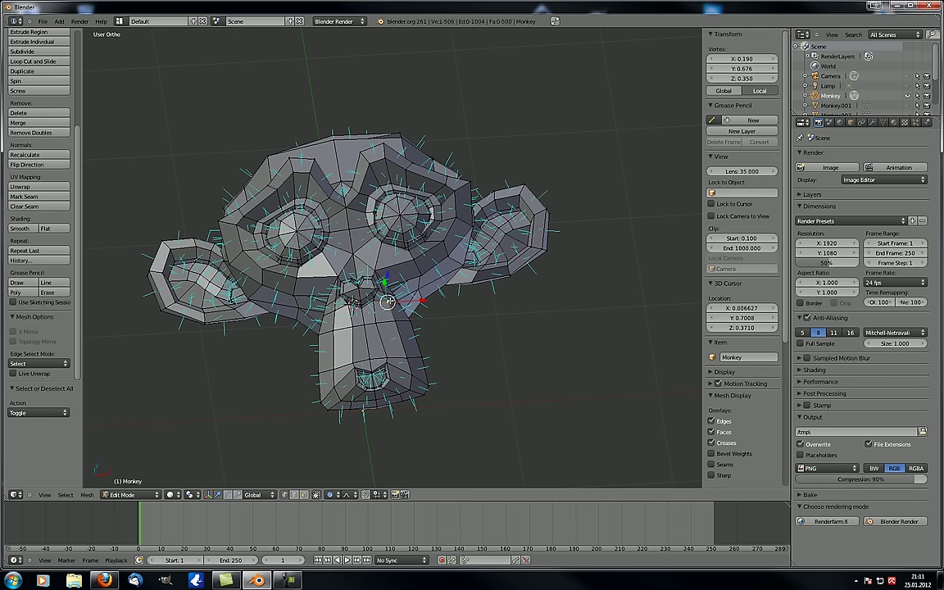
{"action": "key", "text": "c"}
{"action": "mouse_move", "coordinate": [389, 307]}
{"action": "left_mouse_down"}
{"action": "mouse_move", "coordinate": [370, 243]}
{"action": "mouse_move", "coordinate": [395, 321]}
{"action": "left_mouse_up"}
{"action": "right_click", "coordinate": [395, 322]}
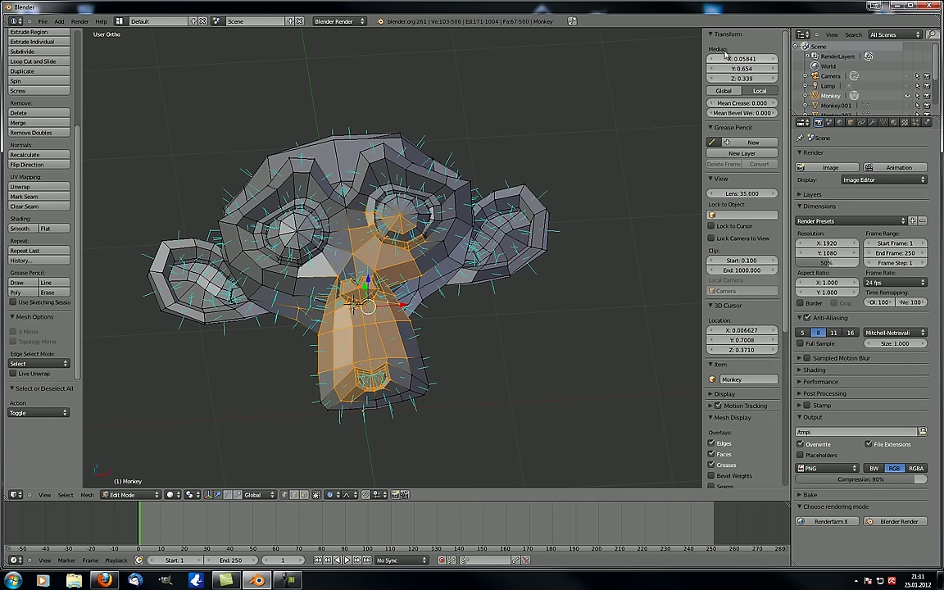
Step: Examine the selected snout geometry from the front and side, and review the pivot point options
{"action": "scroll", "coordinate": [341, 337], "scroll_direction": "up", "scroll_amount": 4}
{"action": "middle_click_drag", "start_coordinate": [340, 336], "coordinate": [346, 291], "text": "shift"}
{"action": "scroll", "coordinate": [385, 298], "scroll_direction": "down", "scroll_amount": 4}
{"action": "middle_click_drag", "start_coordinate": [406, 299], "coordinate": [380, 268]}
{"action": "scroll", "coordinate": [388, 303], "scroll_direction": "up", "scroll_amount": 3}
{"action": "middle_click_drag", "start_coordinate": [236, 382], "coordinate": [272, 388]}
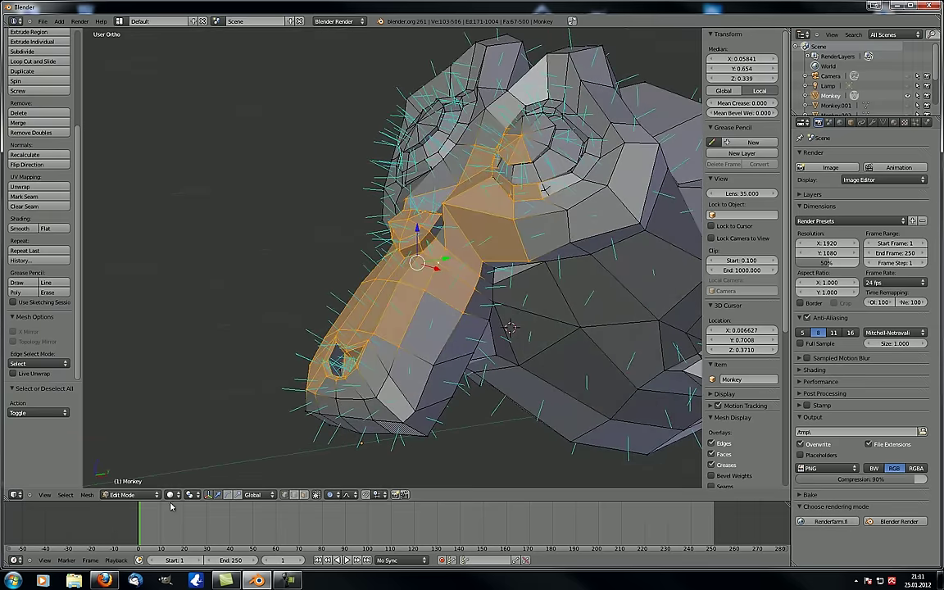
{"action": "left_click", "coordinate": [191, 494]}
{"action": "left_click", "coordinate": [217, 455]}
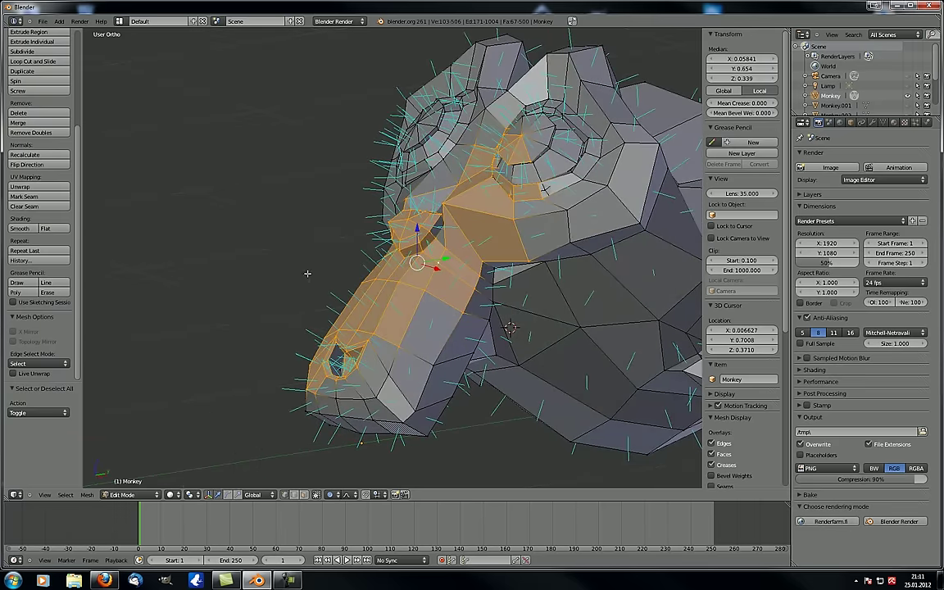
{"action": "middle_click_drag", "start_coordinate": [308, 274], "coordinate": [389, 296]}
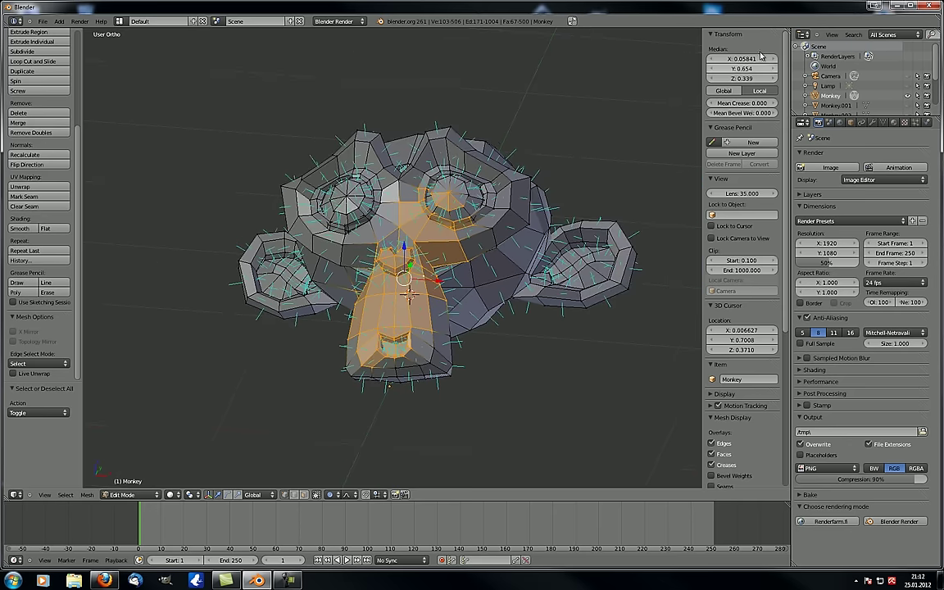
{"action": "scroll", "coordinate": [426, 246], "scroll_direction": "up", "scroll_amount": 5}
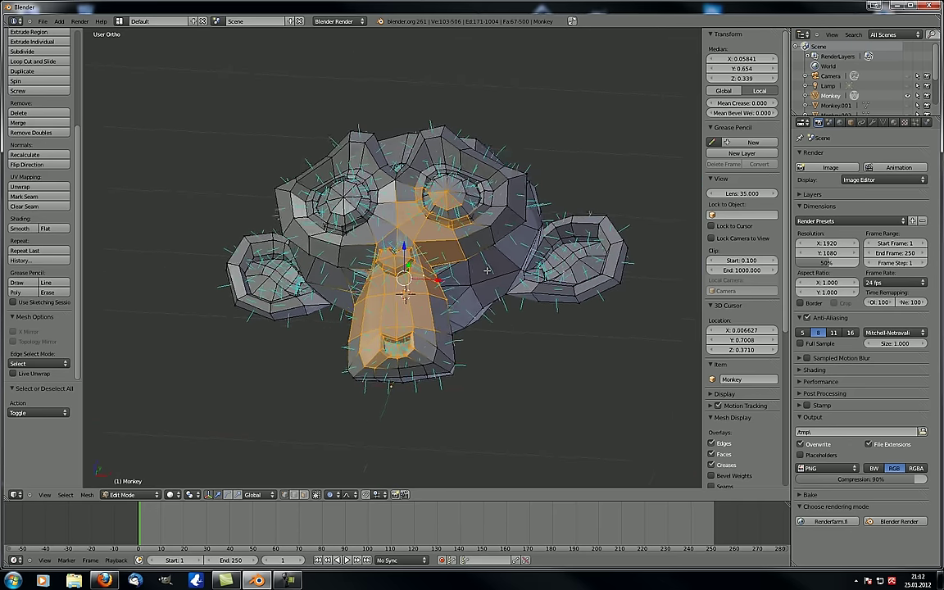
Step: Try shifting the selected snout geometry through its median X value, entering 0, and undo the changes
{"action": "mouse_move", "coordinate": [743, 60]}
{"action": "left_mouse_down"}
{"action": "mouse_move", "coordinate": [766, 60]}
{"action": "mouse_move", "coordinate": [747, 69]}
{"action": "mouse_move", "coordinate": [739, 65]}
{"action": "mouse_move", "coordinate": [760, 60]}
{"action": "left_mouse_up"}
{"action": "left_click", "coordinate": [760, 59]}
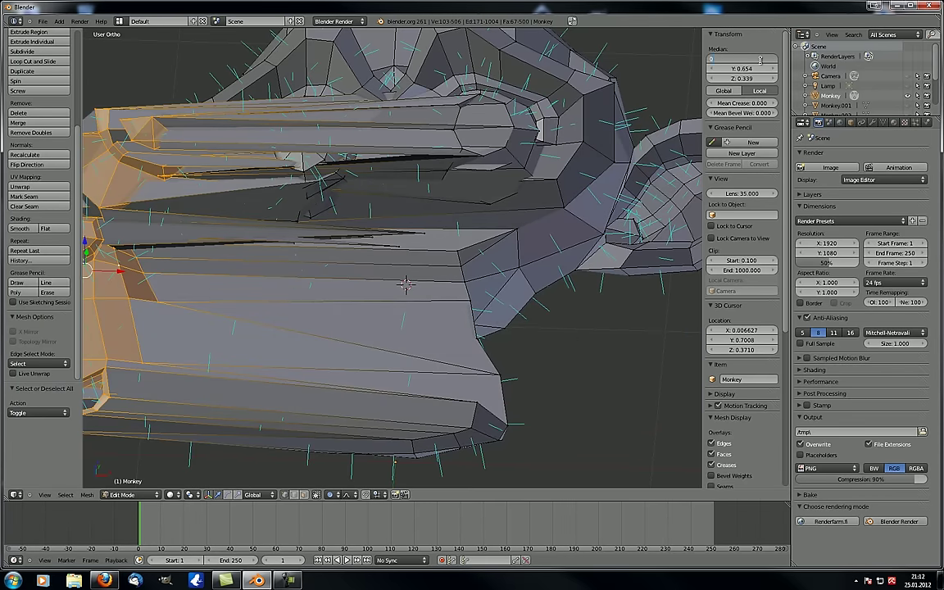
{"action": "key", "text": "Return"}
{"action": "scroll", "coordinate": [346, 316], "scroll_direction": "down", "scroll_amount": 4}
{"action": "middle_click_drag", "start_coordinate": [306, 316], "coordinate": [333, 312]}
{"action": "scroll", "coordinate": [392, 319], "scroll_direction": "up", "scroll_amount": 2}
{"action": "scroll", "coordinate": [324, 341], "scroll_direction": "up", "scroll_amount": 3}
{"action": "key", "text": "ctrl+z"}
{"action": "key", "text": "ctrl+z"}
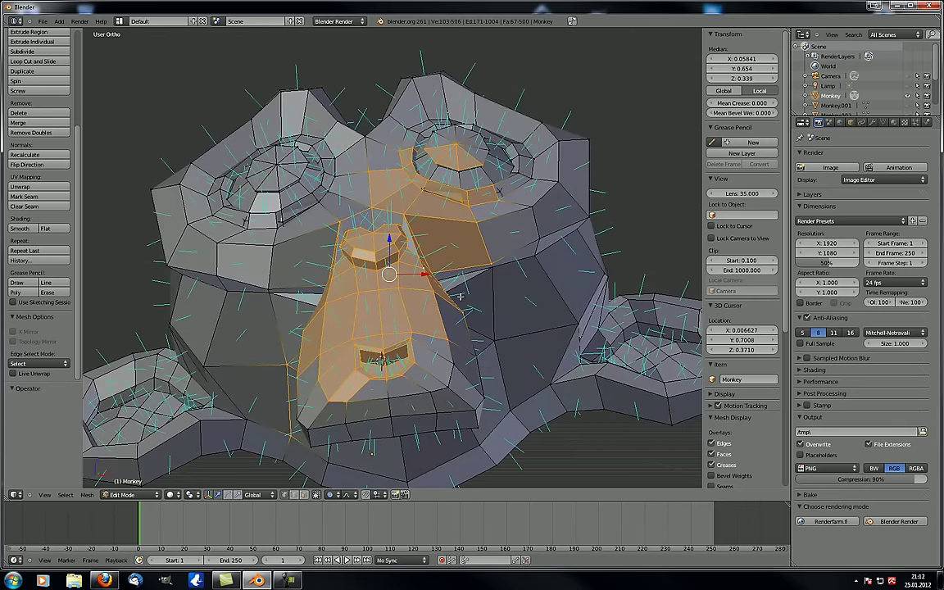
Step: Inspect the restored snout geometry, clear its selection and select the whole monkey mesh
{"action": "middle_click_drag", "start_coordinate": [487, 269], "coordinate": [323, 286]}
{"action": "scroll", "coordinate": [328, 279], "scroll_direction": "down", "scroll_amount": 2}
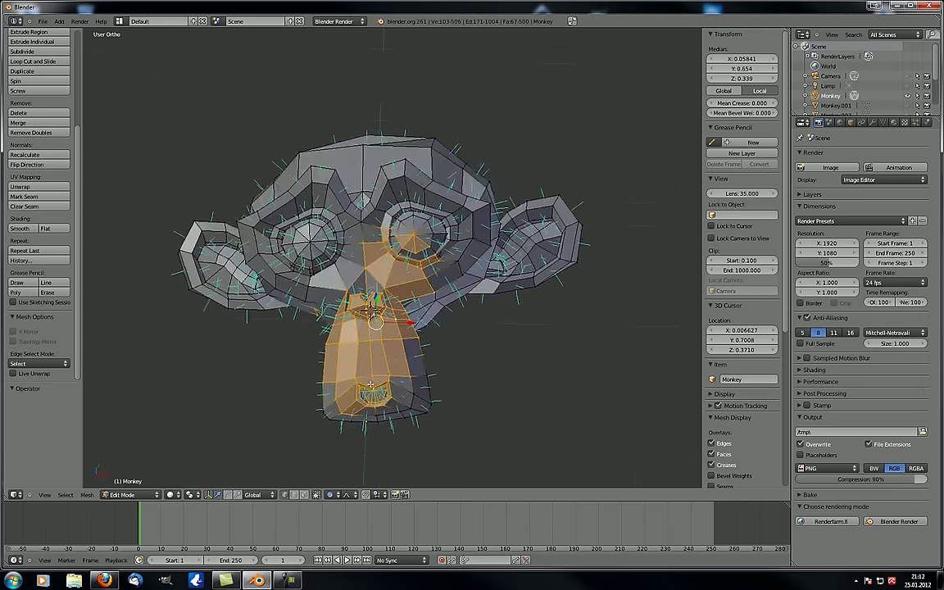
{"action": "middle_click_drag", "start_coordinate": [381, 375], "coordinate": [377, 335]}
{"action": "scroll", "coordinate": [368, 354], "scroll_direction": "up", "scroll_amount": 3}
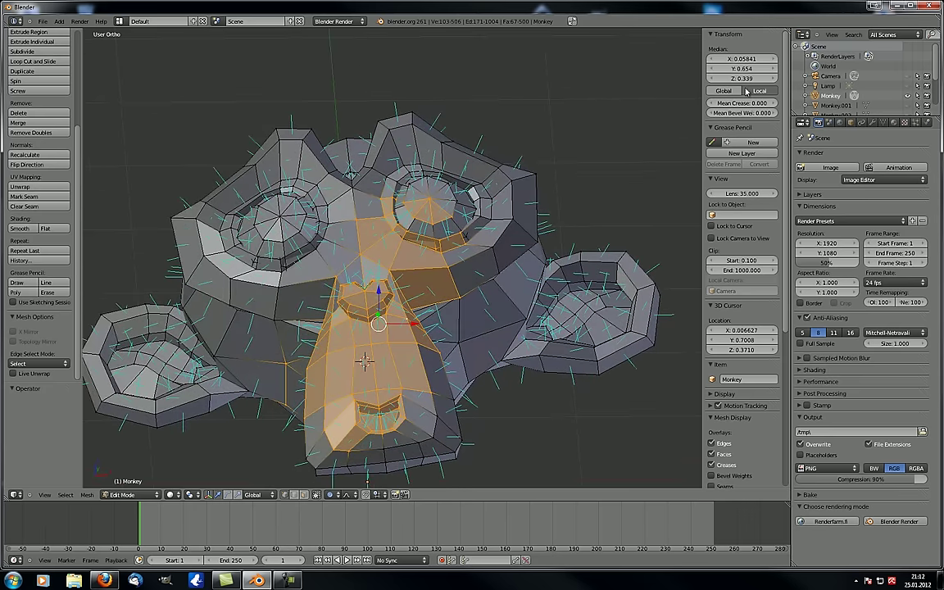
{"action": "scroll", "coordinate": [344, 281], "scroll_direction": "down", "scroll_amount": 2}
{"action": "middle_click_drag", "start_coordinate": [344, 281], "coordinate": [344, 246]}
{"action": "key", "text": "a"}
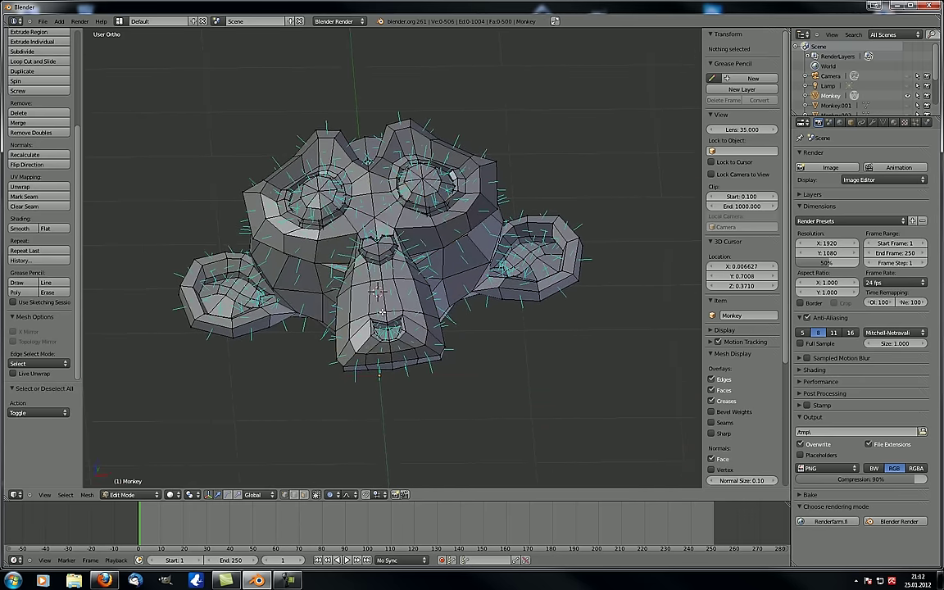
{"action": "key", "text": "a"}
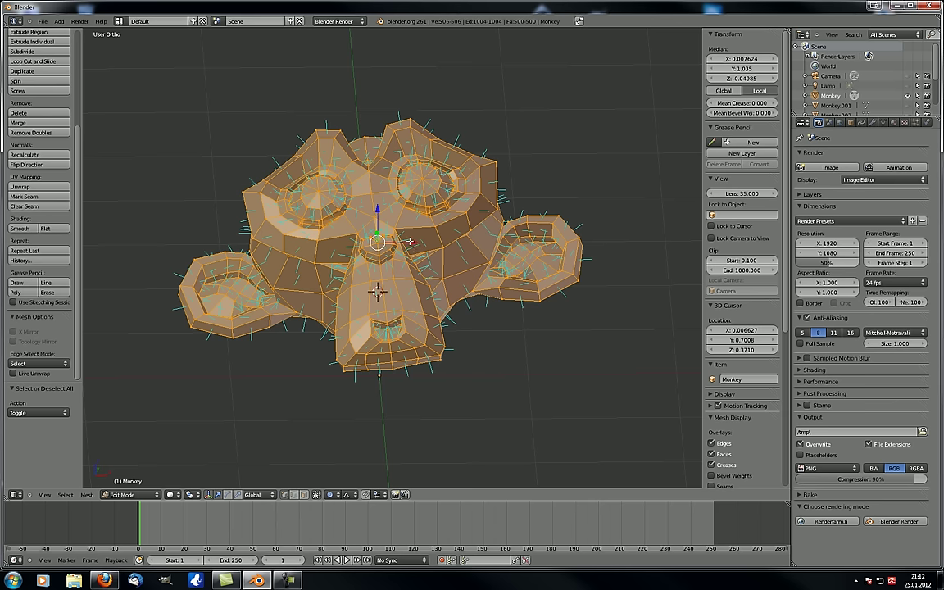
Step: Move the monkey object along the X axis in Object Mode and return to Edit Mode
{"action": "key", "text": "Tab"}
{"action": "scroll", "coordinate": [401, 292], "scroll_direction": "down", "scroll_amount": 3}
{"action": "left_click_drag", "start_coordinate": [416, 340], "coordinate": [701, 354]}
{"action": "key", "text": "Tab"}
{"action": "middle_click_drag", "start_coordinate": [612, 312], "coordinate": [410, 319], "text": "shift"}
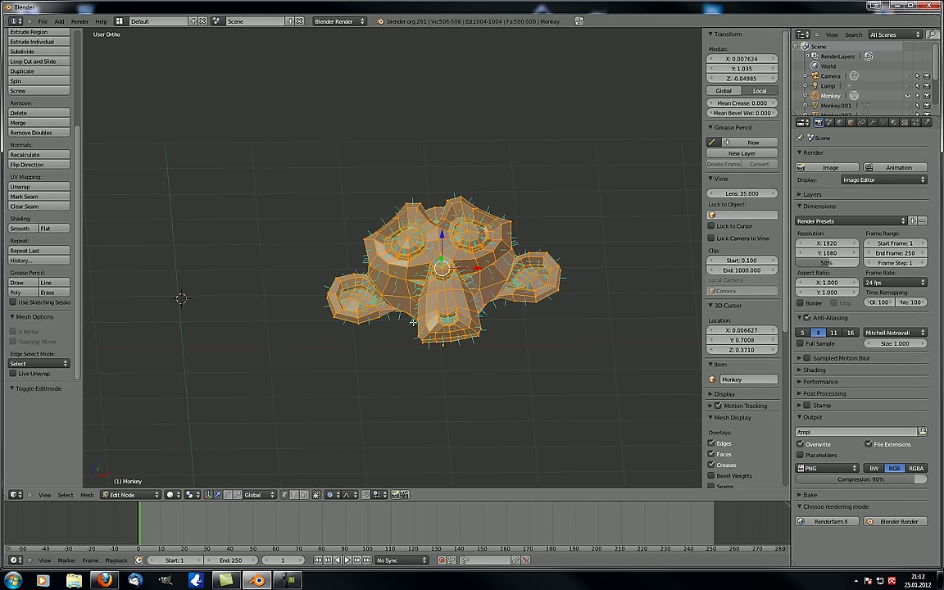
{"action": "scroll", "coordinate": [460, 314], "scroll_direction": "up", "scroll_amount": 3}
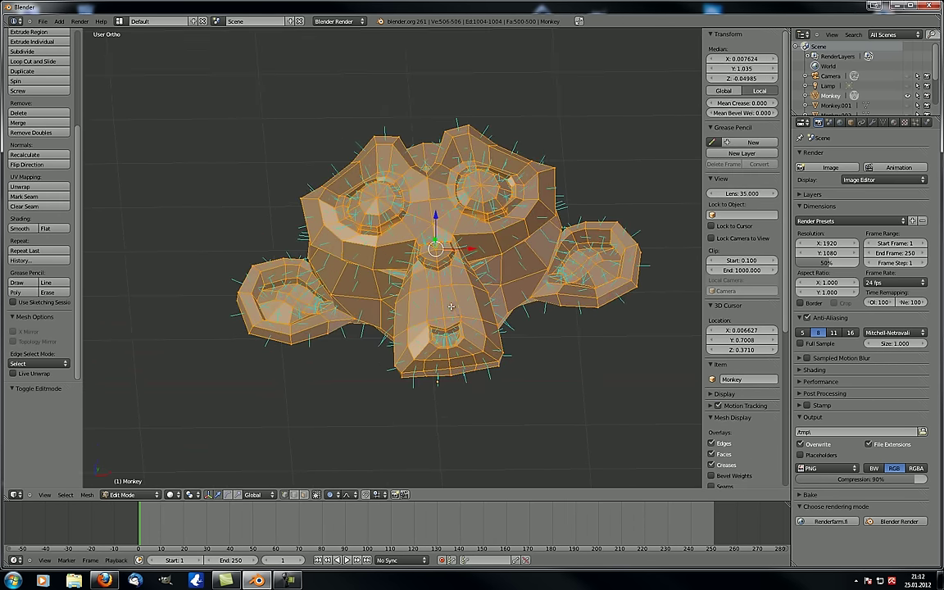
{"action": "scroll", "coordinate": [450, 305], "scroll_direction": "down", "scroll_amount": 2}
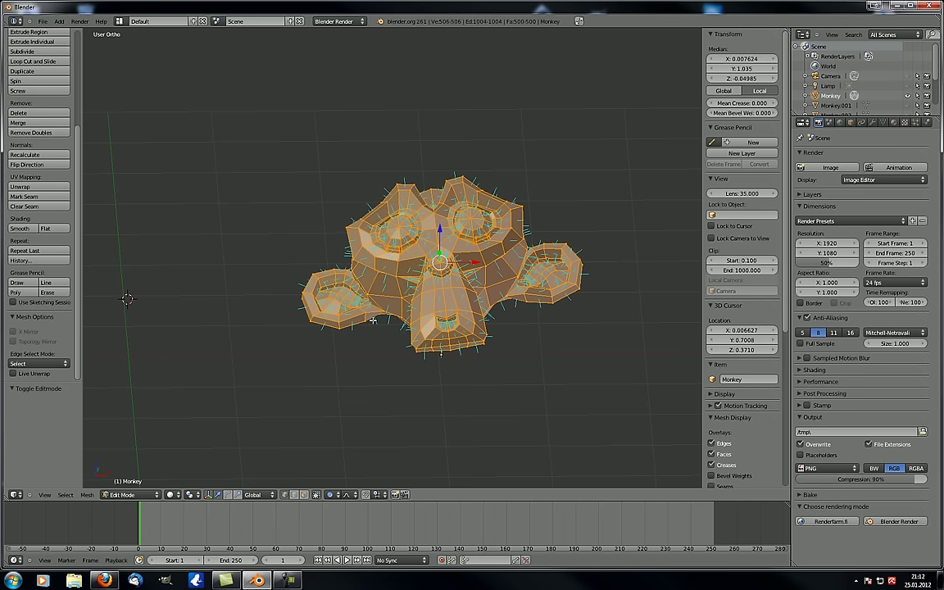
Step: Move the monkey object along the Y axis in Object Mode and return to Edit Mode
{"action": "key", "text": "Tab"}
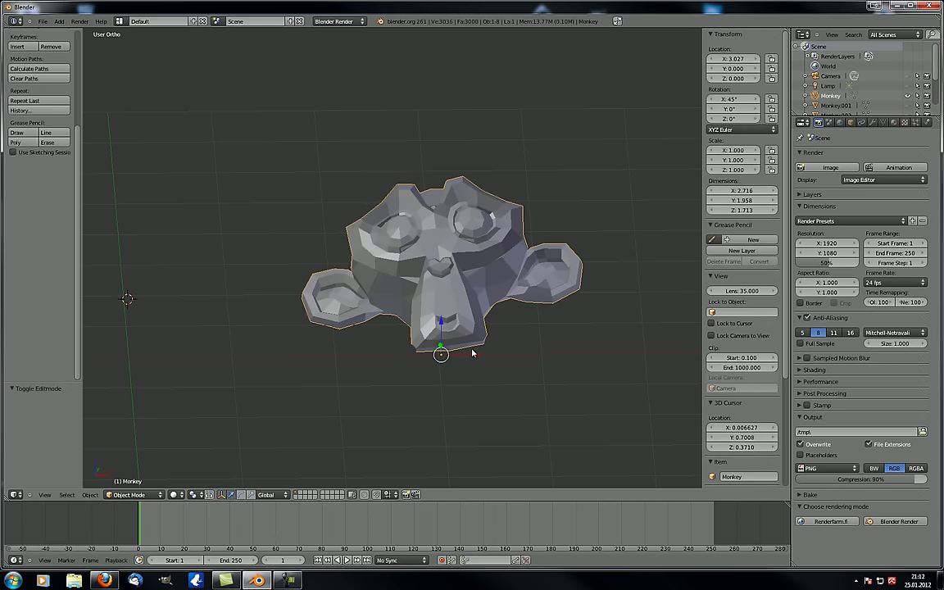
{"action": "key", "text": "Tab"}
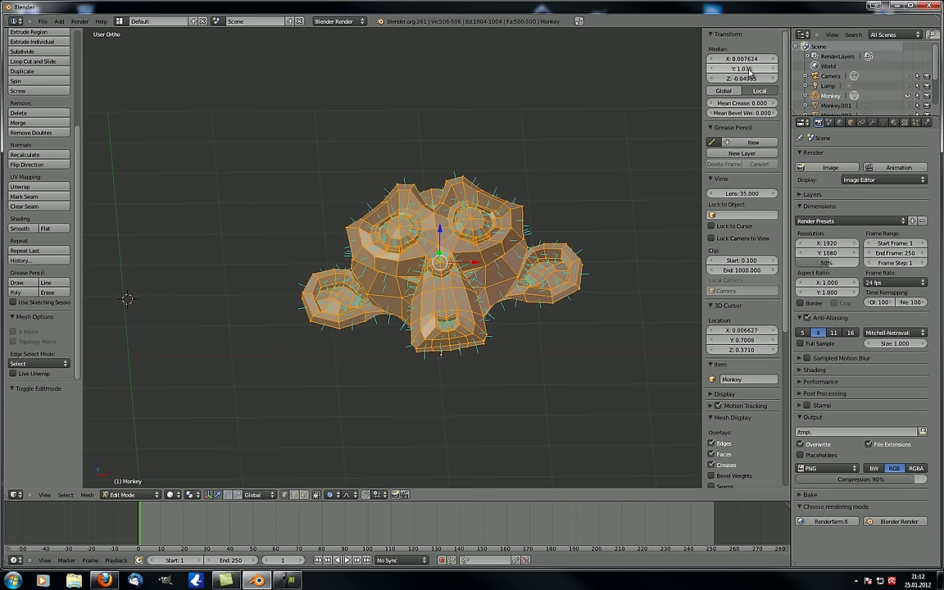
{"action": "key", "text": "Tab"}
{"action": "middle_click_drag", "start_coordinate": [446, 361], "coordinate": [413, 351]}
{"action": "key", "text": "g"}
{"action": "key", "text": "y"}
{"action": "left_click", "coordinate": [313, 307]}
{"action": "key", "text": "Tab"}
{"action": "key", "text": "KP_Decimal"}
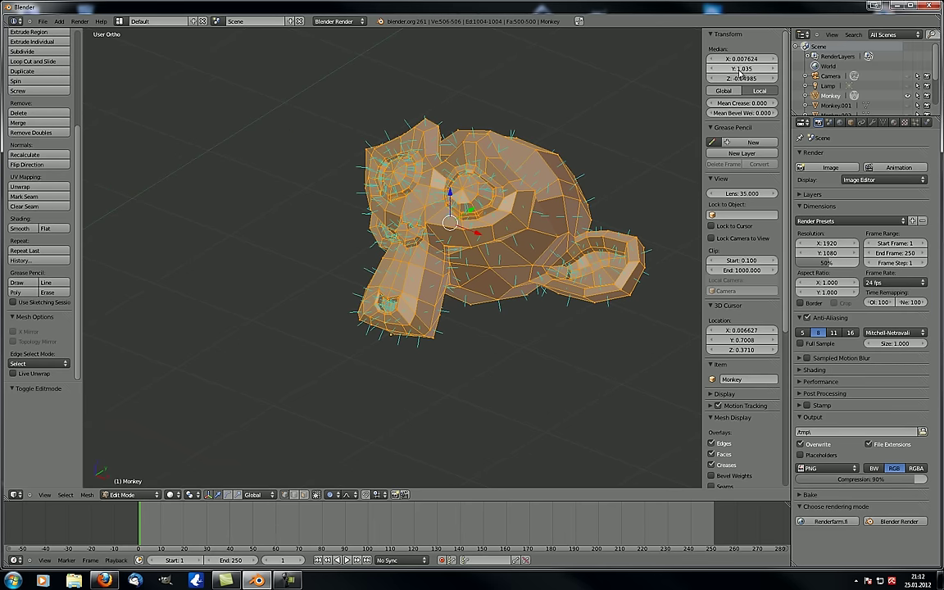
{"action": "middle_click_drag", "start_coordinate": [401, 312], "coordinate": [381, 276]}
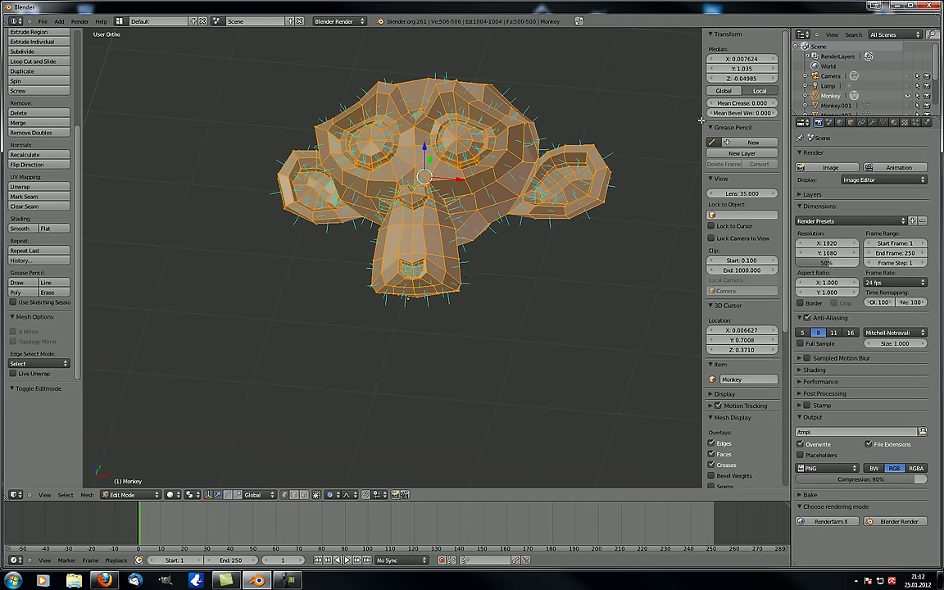
Step: Switch the median values to Global and move the monkey object along the X axis in Object Mode
{"action": "left_click", "coordinate": [724, 91]}
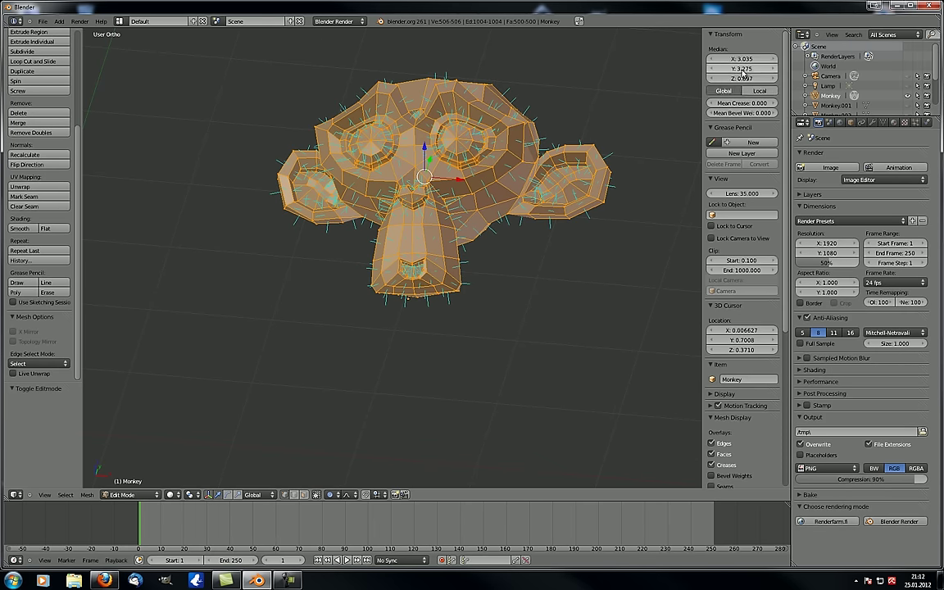
{"action": "middle_click_drag", "start_coordinate": [679, 126], "coordinate": [310, 358]}
{"action": "key", "text": "Tab"}
{"action": "key", "text": "Tab"}
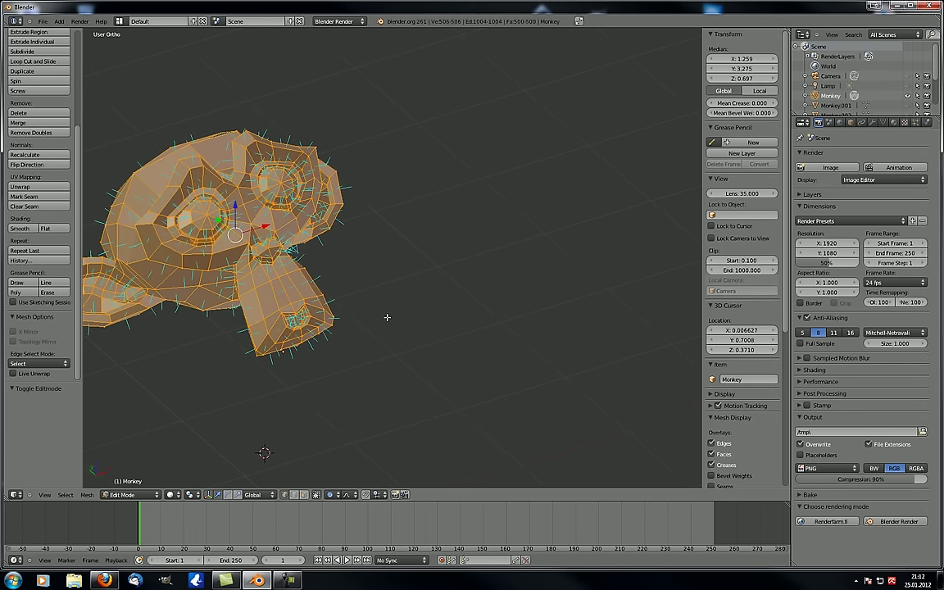
Step: Move the monkey object along Y in Object Mode to a global median Y of about 2.304, returning to Edit Mode
{"action": "key", "text": "Tab"}
{"action": "left_click_drag", "start_coordinate": [267, 338], "coordinate": [327, 392]}
{"action": "key", "text": "Tab"}
{"action": "middle_click_drag", "start_coordinate": [434, 369], "coordinate": [473, 308]}
{"action": "middle_click_drag", "start_coordinate": [384, 317], "coordinate": [353, 327]}
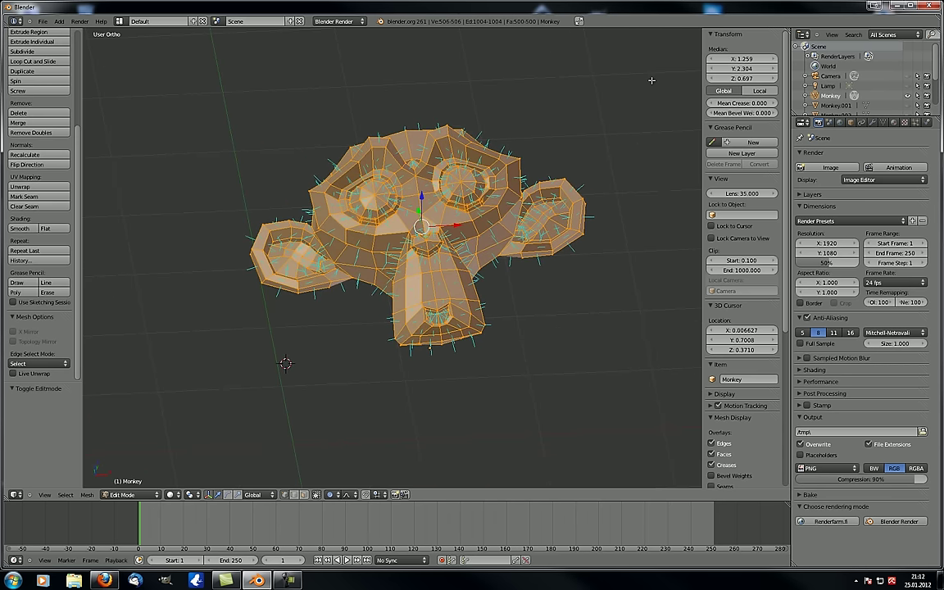
Step: Switch the mesh's median values back to Local coordinates
{"action": "middle_click_drag", "start_coordinate": [436, 327], "coordinate": [365, 282], "text": "shift"}
{"action": "scroll", "coordinate": [430, 242], "scroll_direction": "down", "scroll_amount": 3}
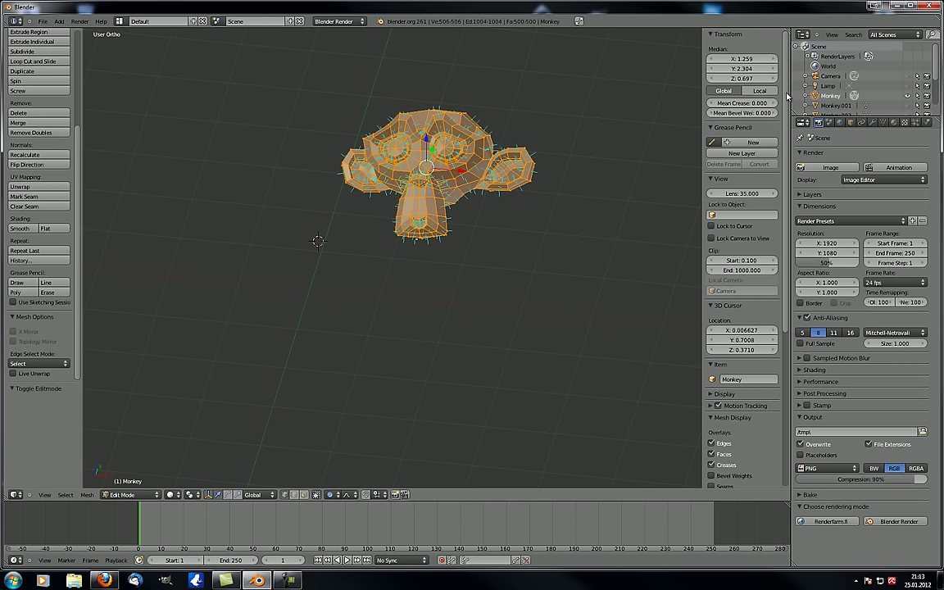
{"action": "left_click", "coordinate": [759, 91]}
{"action": "middle_click_drag", "start_coordinate": [467, 271], "coordinate": [411, 276]}
{"action": "middle_click_drag", "start_coordinate": [469, 201], "coordinate": [230, 231]}
{"action": "middle_click_drag", "start_coordinate": [405, 241], "coordinate": [483, 344]}
{"action": "scroll", "coordinate": [401, 291], "scroll_direction": "down", "scroll_amount": 7}
{"action": "scroll", "coordinate": [457, 332], "scroll_direction": "up", "scroll_amount": 3}
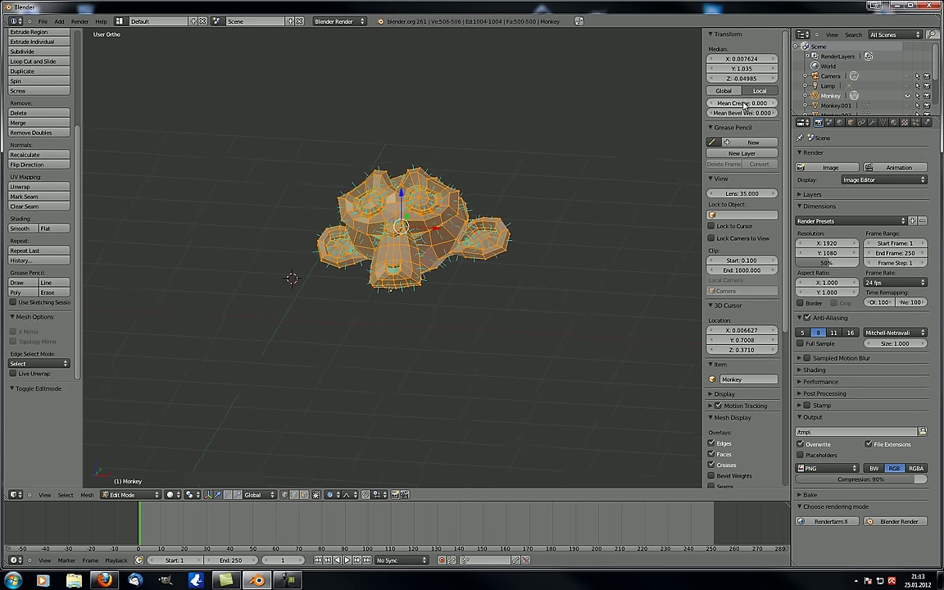
Step: Widen the properties sidebar to show the full Mean Crease and Mean Bevel Weight labels
{"action": "left_click_drag", "start_coordinate": [702, 112], "coordinate": [626, 132]}
{"action": "middle_click_drag", "start_coordinate": [278, 268], "coordinate": [510, 332]}
{"action": "scroll", "coordinate": [411, 285], "scroll_direction": "up", "scroll_amount": 4}
{"action": "scroll", "coordinate": [412, 285], "scroll_direction": "down", "scroll_amount": 1}
{"action": "middle_click_drag", "start_coordinate": [543, 281], "coordinate": [443, 312]}
{"action": "scroll", "coordinate": [440, 308], "scroll_direction": "up", "scroll_amount": 2}
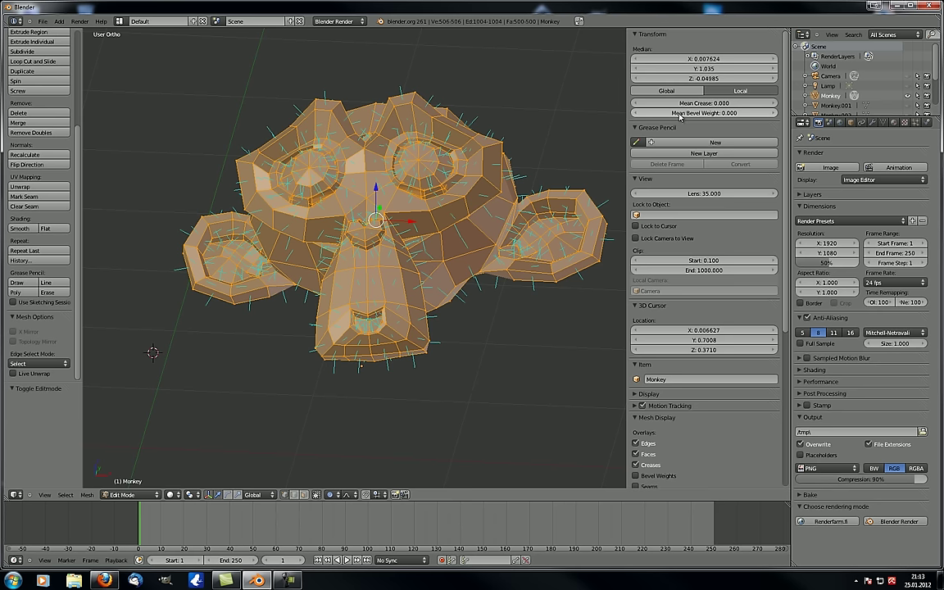
Step: Clear the whole-mesh selection and select a connected chain of vertices across the snout just above the mouth
{"action": "scroll", "coordinate": [375, 287], "scroll_direction": "up", "scroll_amount": 3}
{"action": "key", "text": "a"}
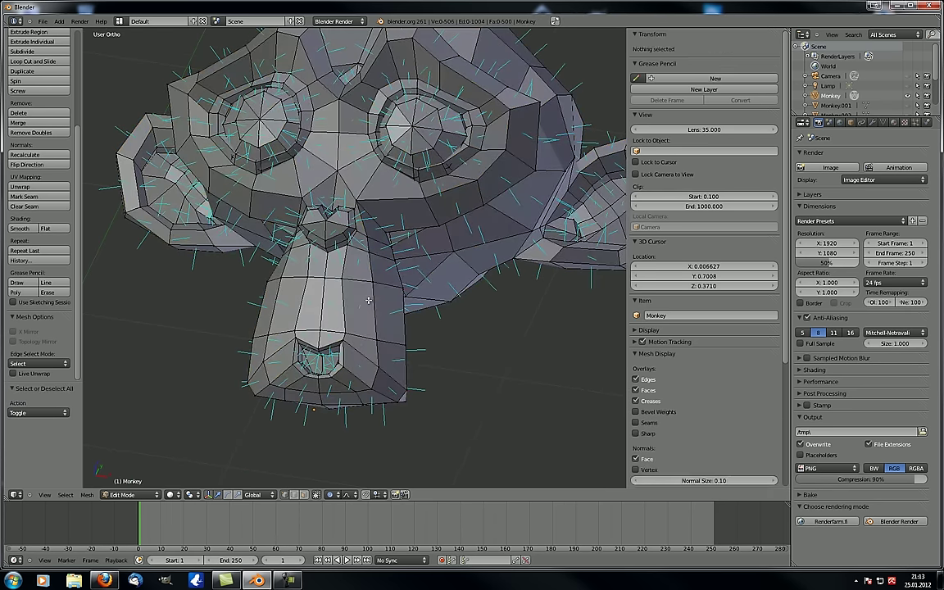
{"action": "right_click", "coordinate": [374, 286]}
{"action": "right_click", "coordinate": [345, 335], "text": "ctrl"}
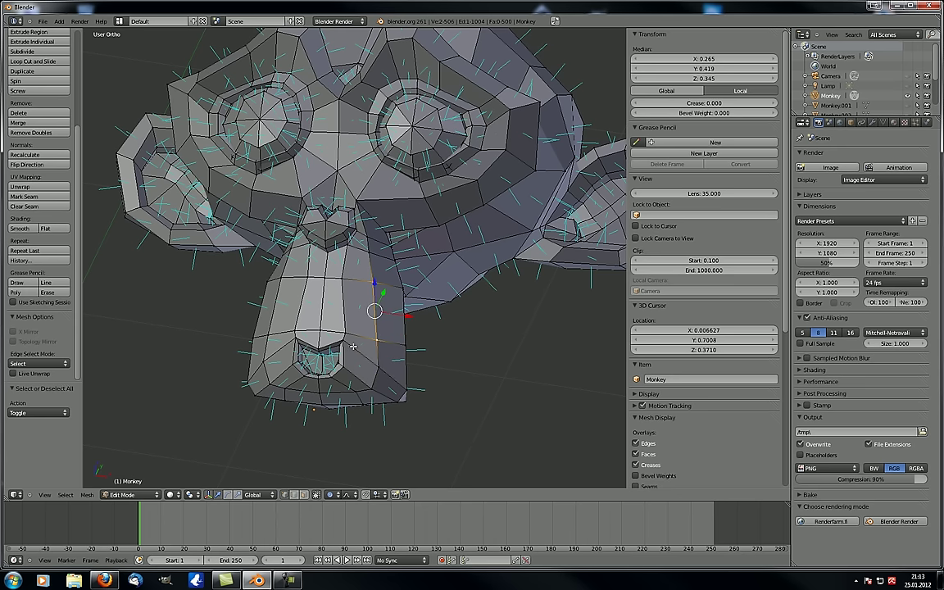
{"action": "right_click", "coordinate": [309, 331], "text": "ctrl"}
{"action": "scroll", "coordinate": [335, 341], "scroll_direction": "up", "scroll_amount": 2}
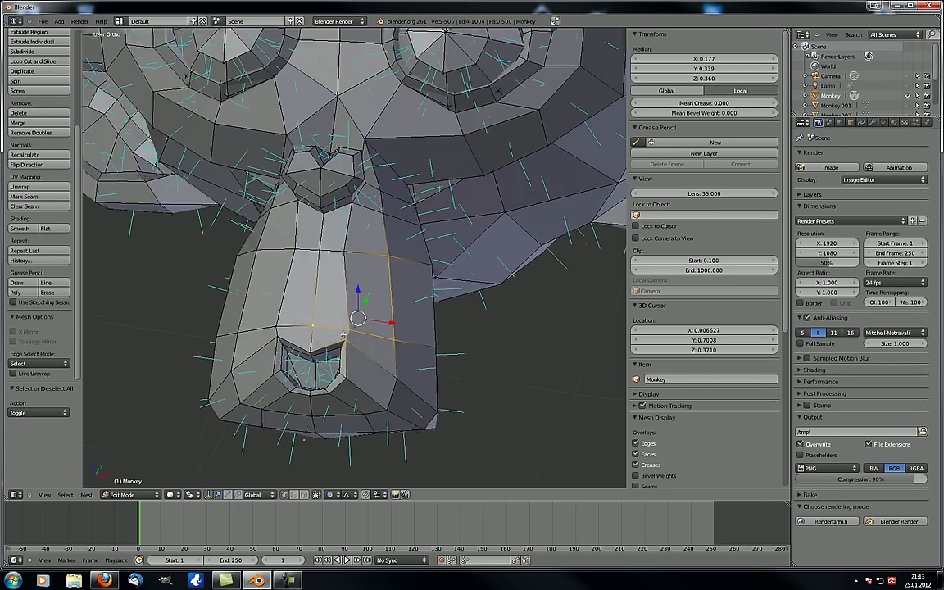
Step: Set the selected snout edges' mean bevel weight to 1.000 and enable the Bevel Weights overlay
{"action": "left_click_drag", "start_coordinate": [678, 103], "coordinate": [875, 120]}
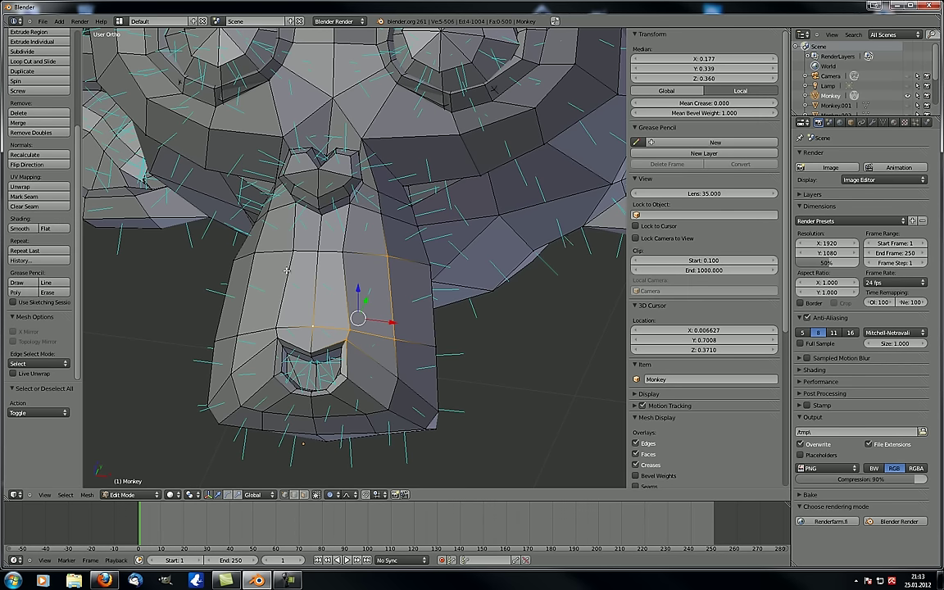
{"action": "key", "text": "Tab"}
{"action": "middle_click_drag", "start_coordinate": [405, 347], "coordinate": [328, 312]}
{"action": "key", "text": "Tab"}
{"action": "scroll", "coordinate": [331, 312], "scroll_direction": "up", "scroll_amount": 2}
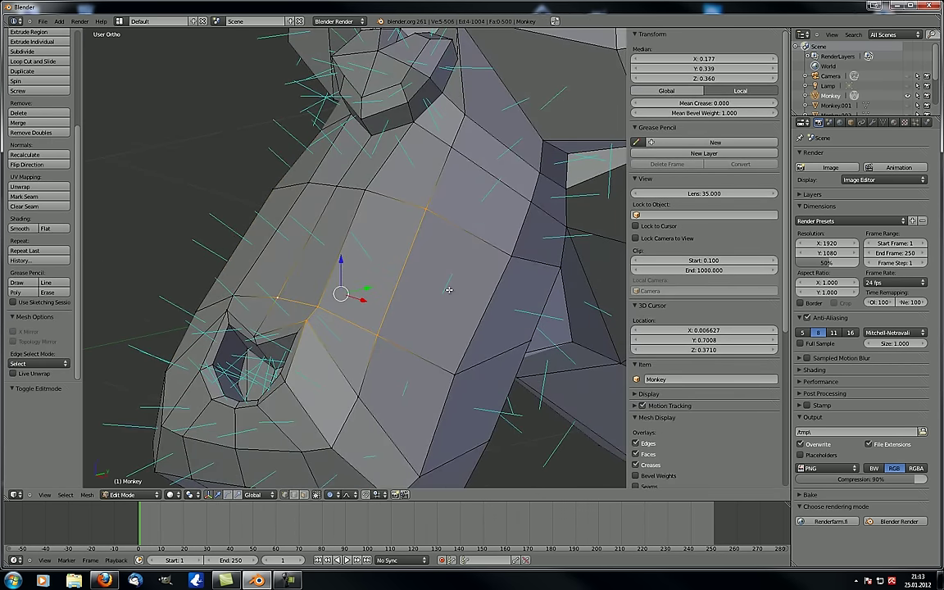
{"action": "scroll", "coordinate": [672, 361], "scroll_direction": "down", "scroll_amount": 5}
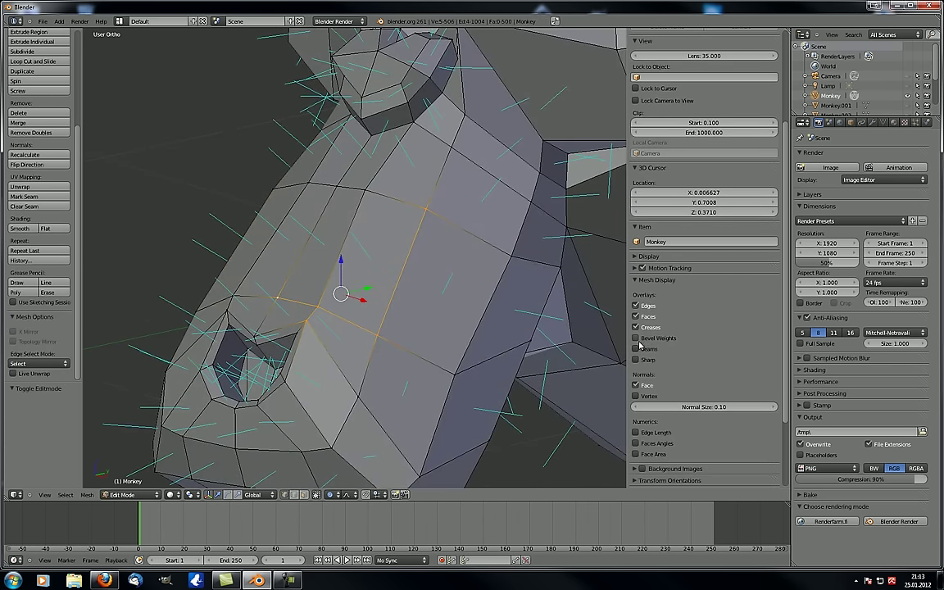
{"action": "left_click", "coordinate": [635, 338]}
Step: Clear the selection and select the two end vertices of the upper weighted snout edge to check its bevel weight
{"action": "middle_click_drag", "start_coordinate": [336, 301], "coordinate": [357, 301]}
{"action": "key", "text": "a"}
{"action": "right_click", "coordinate": [382, 325]}
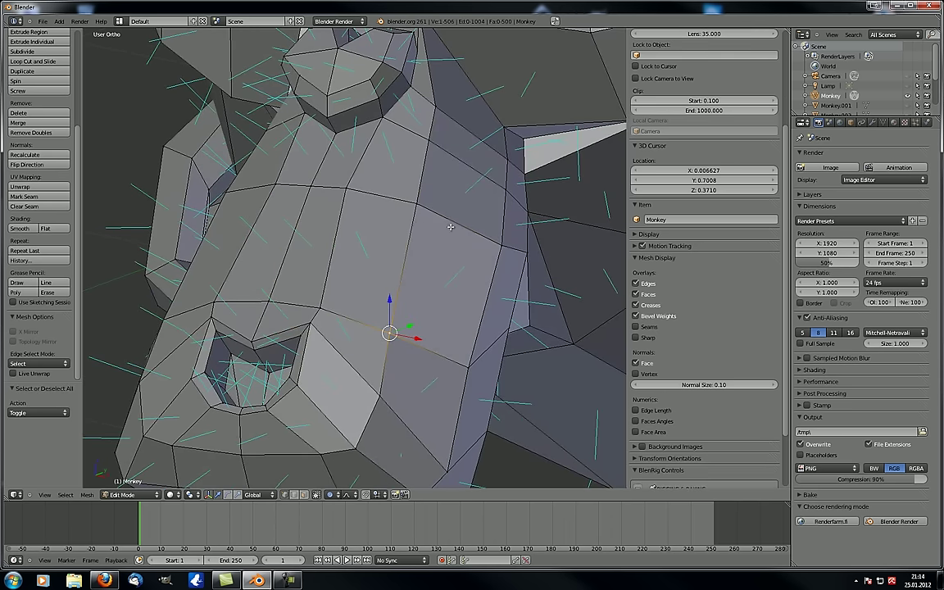
{"action": "right_click", "coordinate": [407, 212]}
{"action": "scroll", "coordinate": [703, 164], "scroll_direction": "up", "scroll_amount": 5}
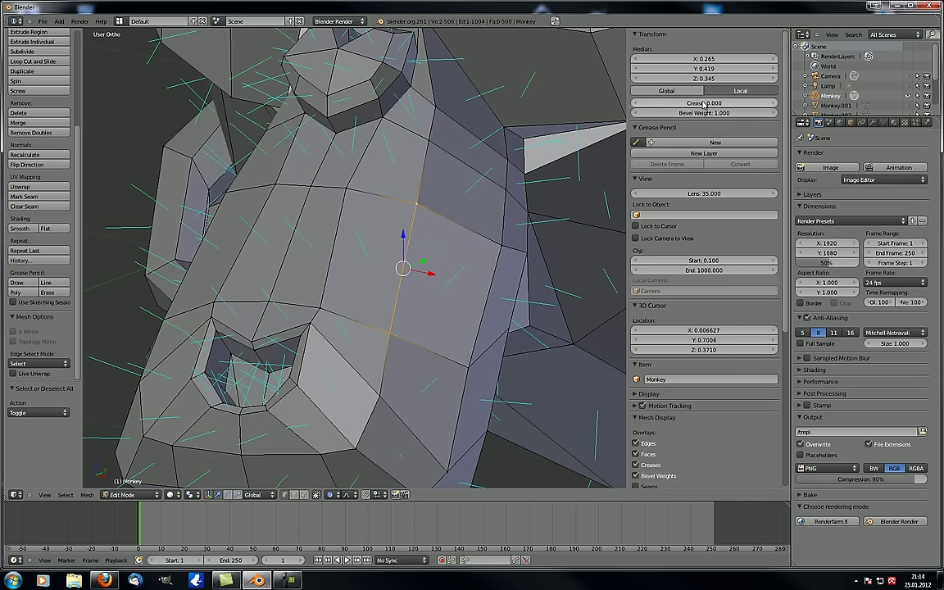
Step: Inspect the bevel weight of each highlighted snout edge in edge select mode, ending on the upper edge
{"action": "key", "text": "a"}
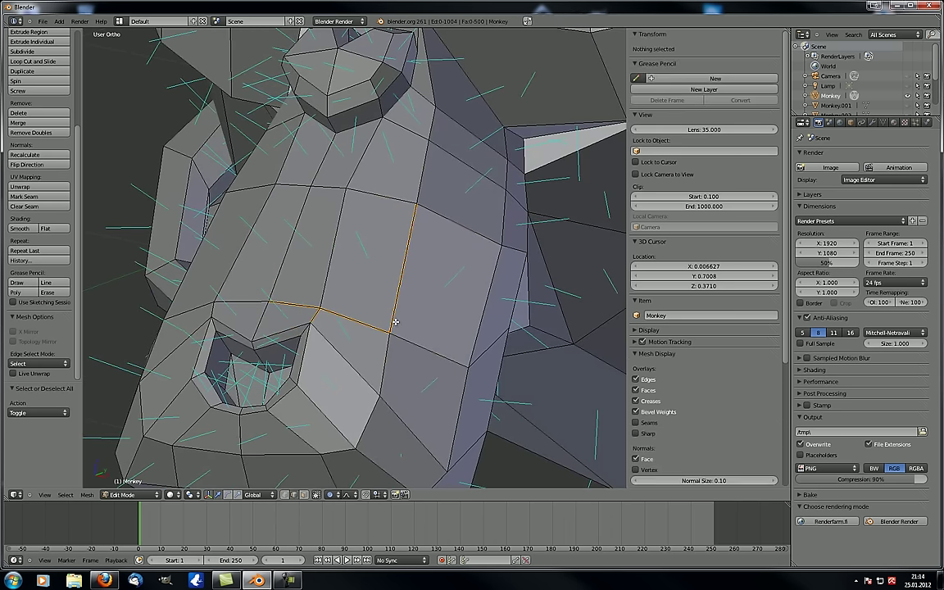
{"action": "right_click", "coordinate": [391, 321]}
{"action": "right_click", "coordinate": [354, 328]}
{"action": "right_click", "coordinate": [303, 304]}
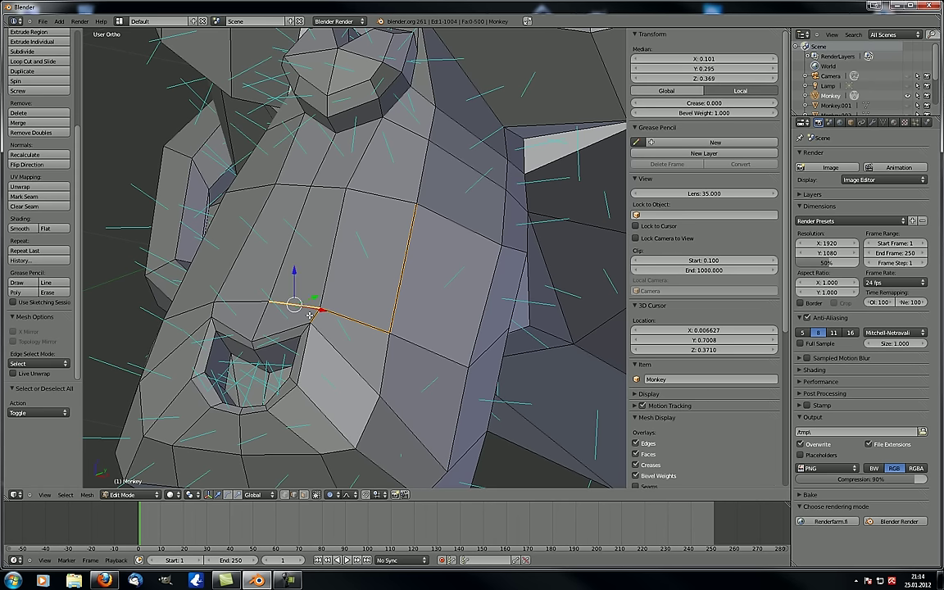
{"action": "right_click", "coordinate": [315, 323]}
{"action": "right_click", "coordinate": [317, 317]}
{"action": "right_click", "coordinate": [348, 320]}
{"action": "right_click", "coordinate": [400, 285]}
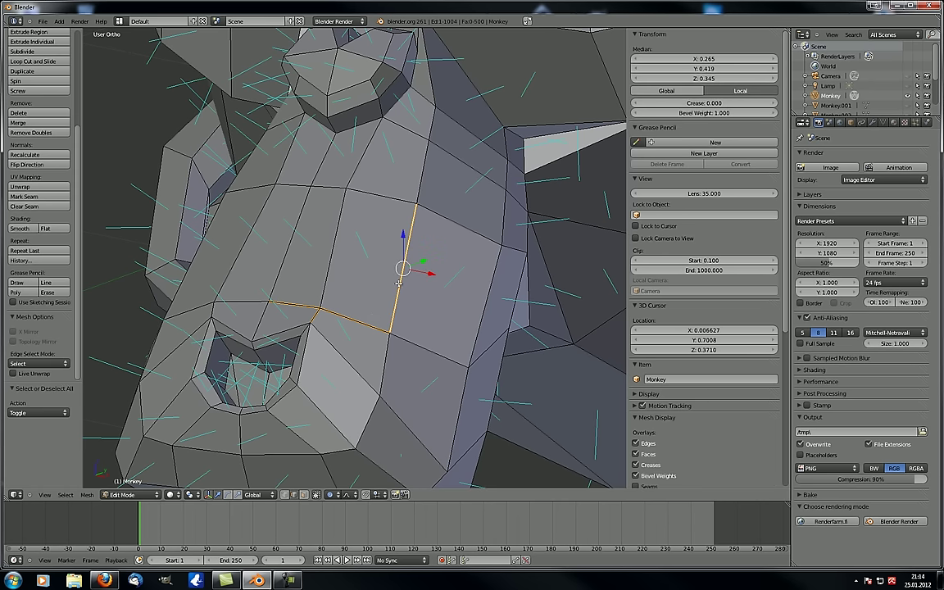
Step: Expand the Display settings and review them together with the Mesh Display overlay options
{"action": "scroll", "coordinate": [536, 291], "scroll_direction": "up", "scroll_amount": 1}
{"action": "scroll", "coordinate": [535, 291], "scroll_direction": "down", "scroll_amount": 3}
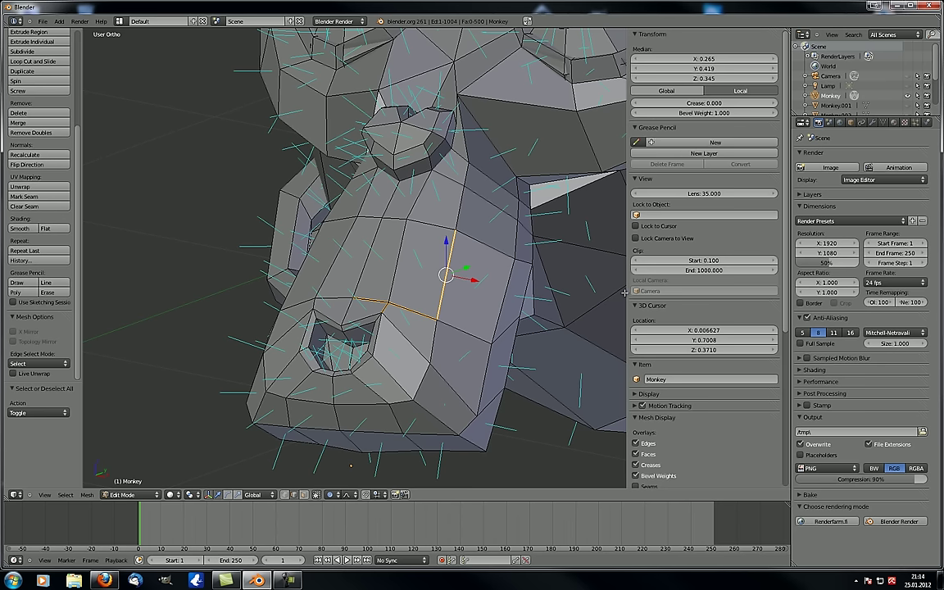
{"action": "scroll", "coordinate": [641, 286], "scroll_direction": "down", "scroll_amount": 3}
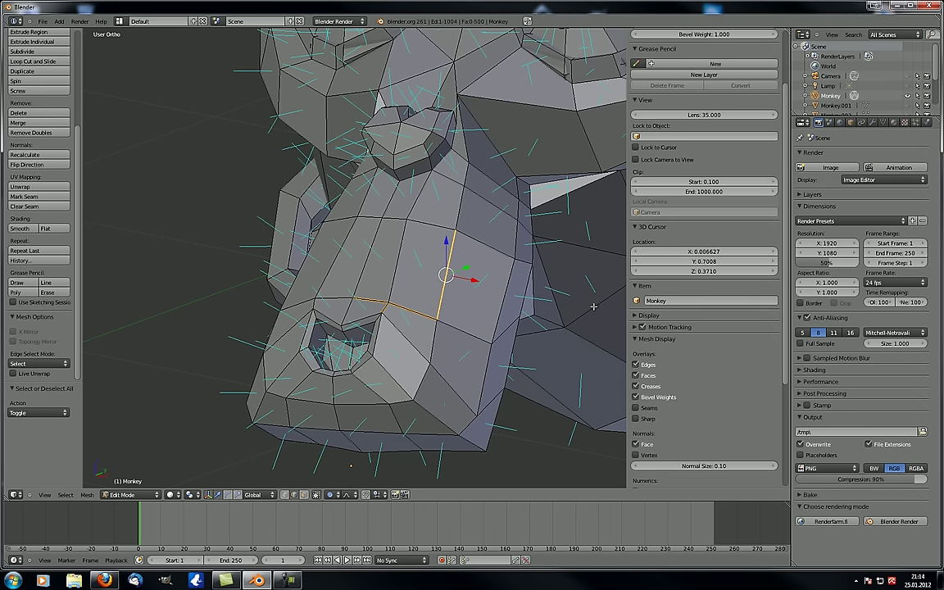
{"action": "left_click", "coordinate": [635, 315]}
{"action": "scroll", "coordinate": [673, 323], "scroll_direction": "down", "scroll_amount": 4}
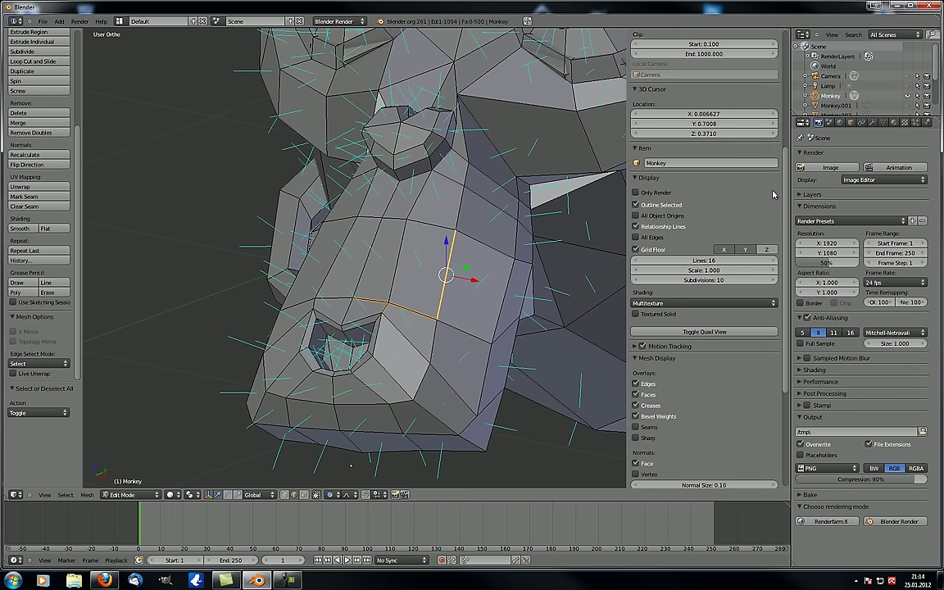
{"action": "scroll", "coordinate": [679, 325], "scroll_direction": "down", "scroll_amount": 3}
{"action": "scroll", "coordinate": [679, 325], "scroll_direction": "down", "scroll_amount": 2}
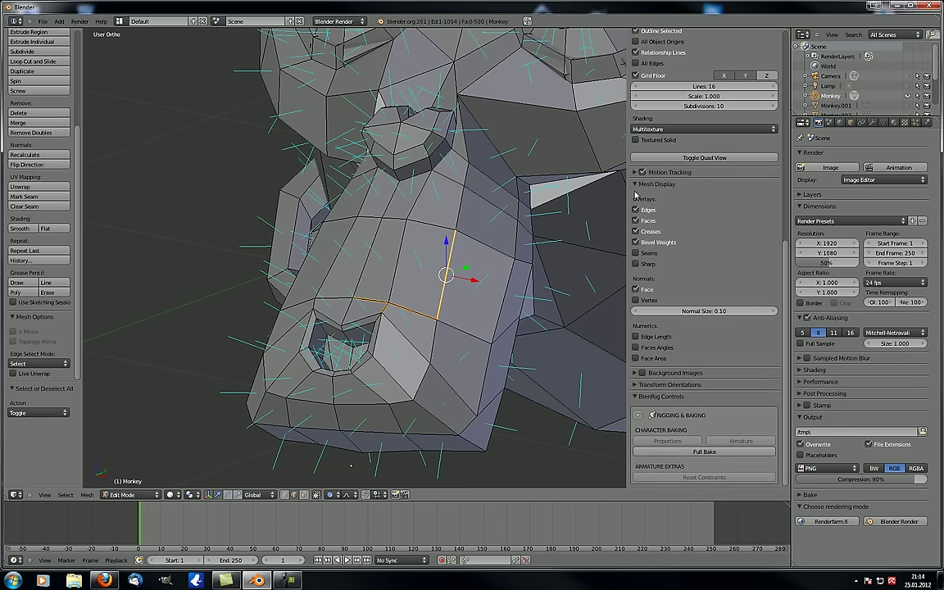
Step: Turn the Bevel Weights overlay off and back on to compare the weighted edges on the snout
{"action": "middle_click_drag", "start_coordinate": [440, 300], "coordinate": [471, 258]}
{"action": "middle_click_drag", "start_coordinate": [414, 229], "coordinate": [470, 165]}
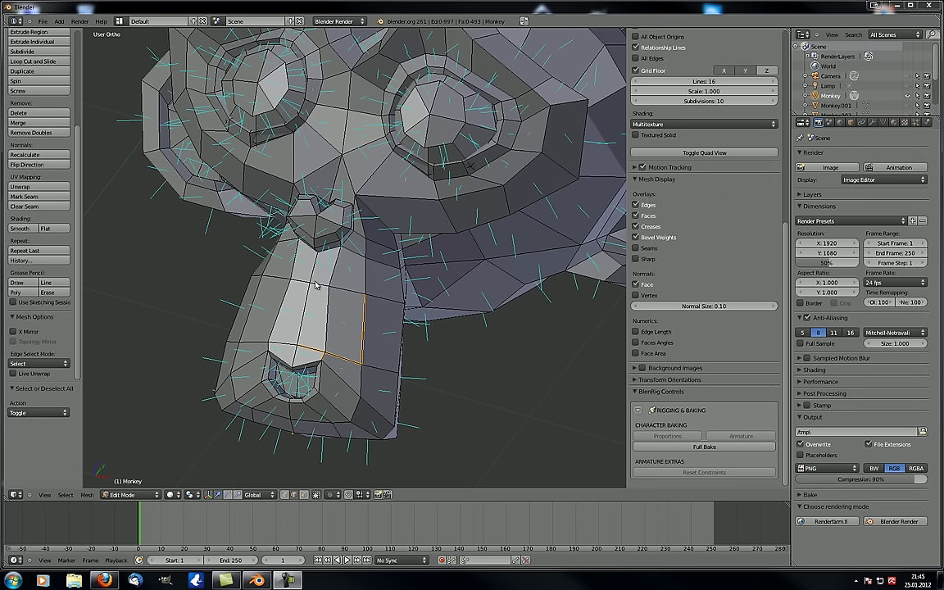
{"action": "scroll", "coordinate": [317, 275], "scroll_direction": "up", "scroll_amount": 2}
{"action": "middle_click_drag", "start_coordinate": [311, 280], "coordinate": [314, 258]}
{"action": "scroll", "coordinate": [314, 258], "scroll_direction": "down", "scroll_amount": 2}
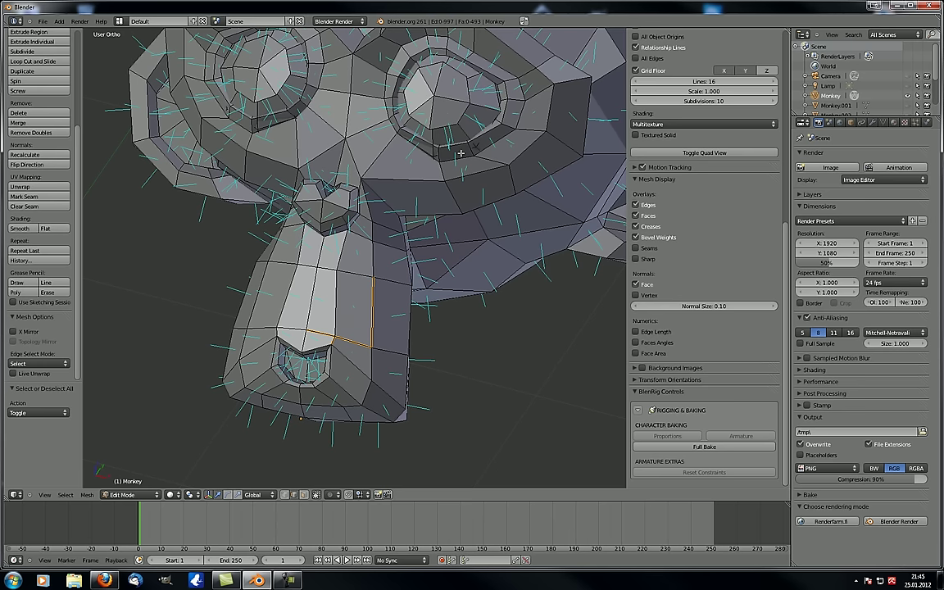
{"action": "scroll", "coordinate": [369, 232], "scroll_direction": "up", "scroll_amount": 6}
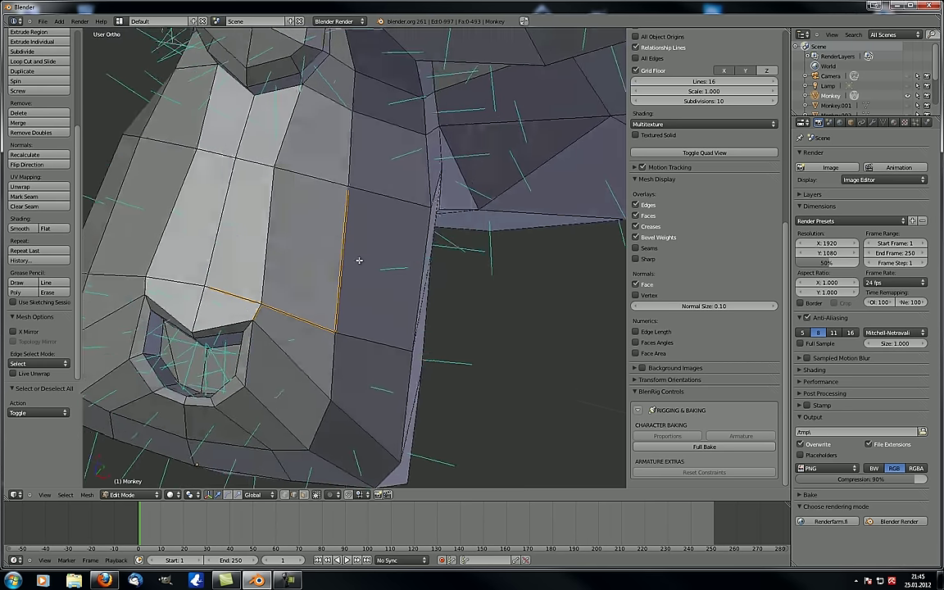
{"action": "middle_click_drag", "start_coordinate": [326, 266], "coordinate": [332, 267]}
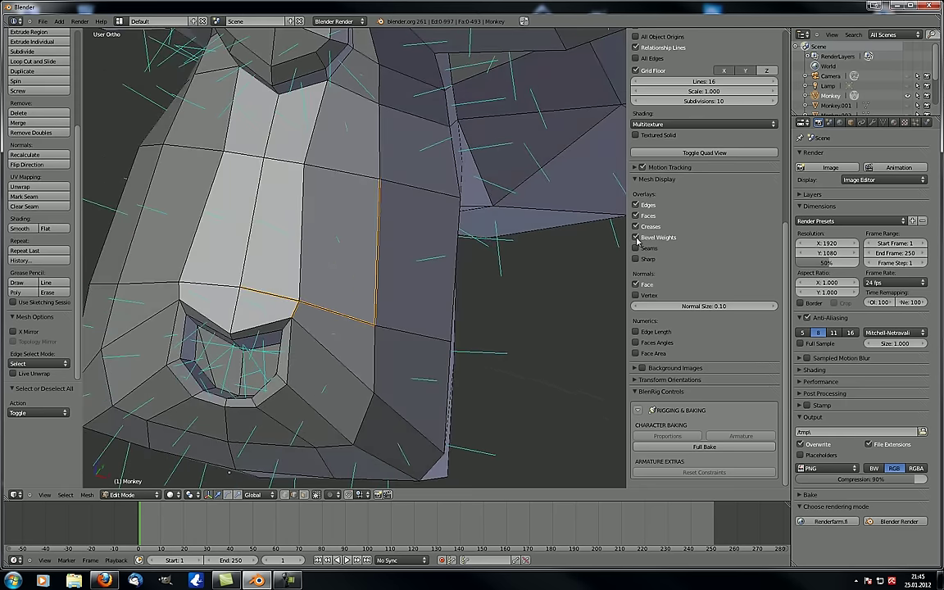
{"action": "left_click", "coordinate": [636, 237]}
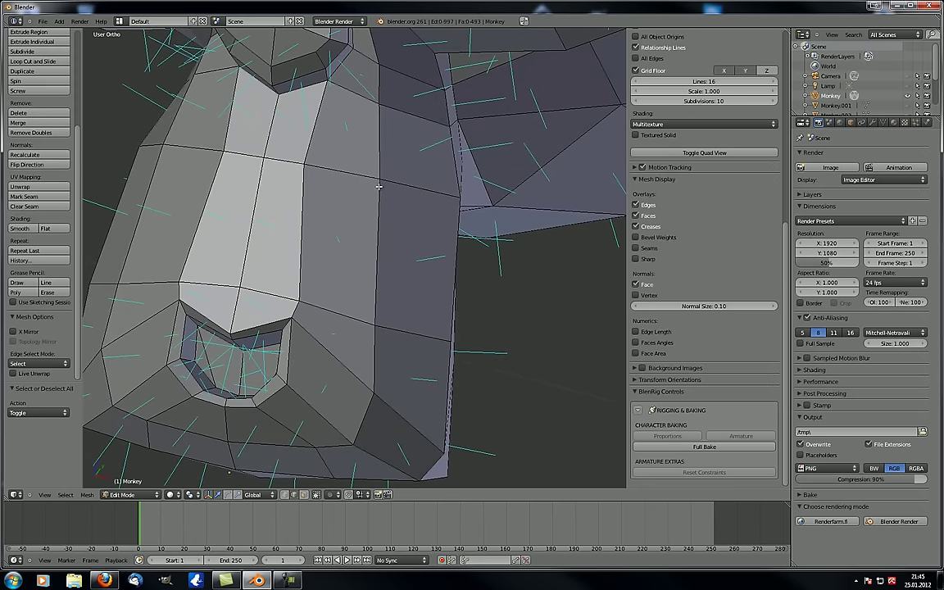
{"action": "left_click", "coordinate": [635, 237]}
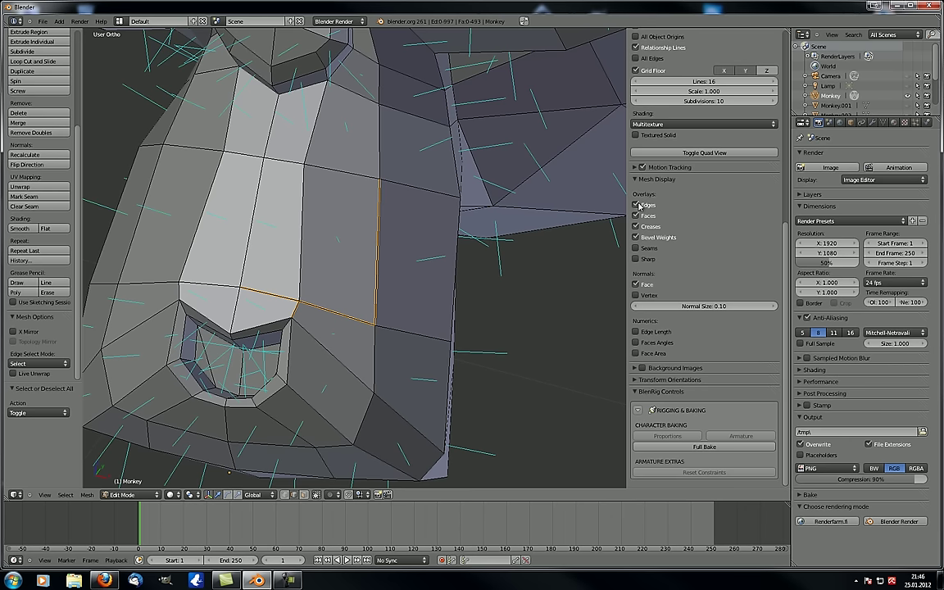
Step: Select eight adjacent faces on the upper snout in face select mode and turn off the Faces overlay
{"action": "middle_click_drag", "start_coordinate": [312, 262], "coordinate": [388, 281], "text": "shift"}
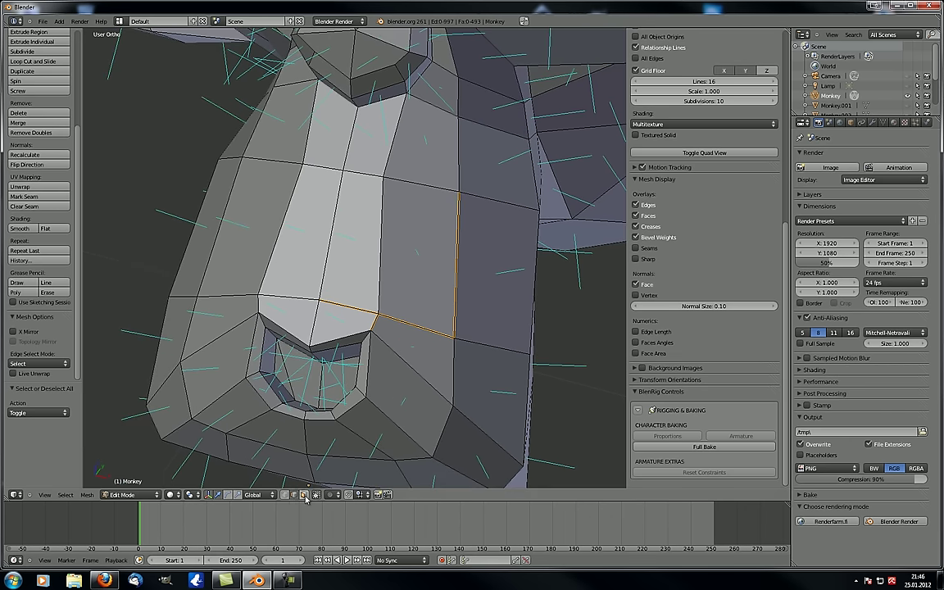
{"action": "right_click", "coordinate": [414, 257]}
{"action": "right_click", "coordinate": [360, 249], "text": "shift"}
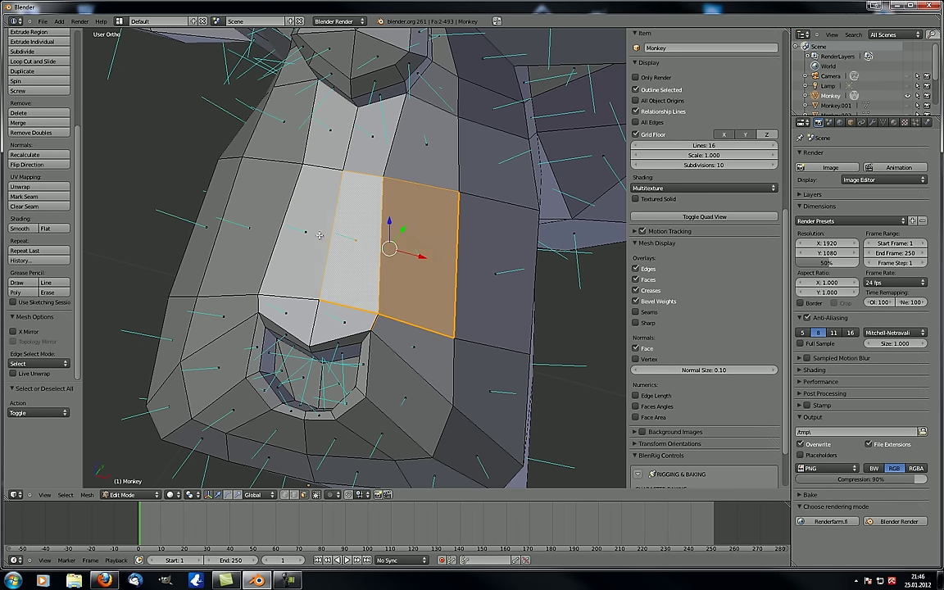
{"action": "right_click", "coordinate": [308, 234], "text": "shift"}
{"action": "right_click", "coordinate": [227, 225], "text": "shift"}
{"action": "right_click", "coordinate": [280, 131], "text": "shift"}
{"action": "right_click", "coordinate": [334, 139], "text": "shift"}
{"action": "right_click", "coordinate": [373, 133], "text": "shift"}
{"action": "right_click", "coordinate": [422, 139], "text": "shift"}
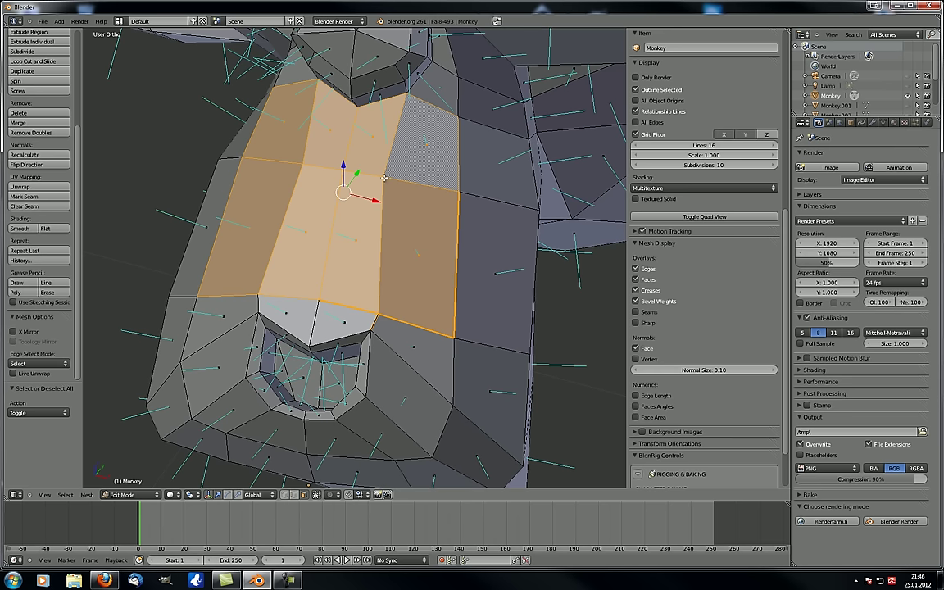
{"action": "left_click", "coordinate": [636, 280]}
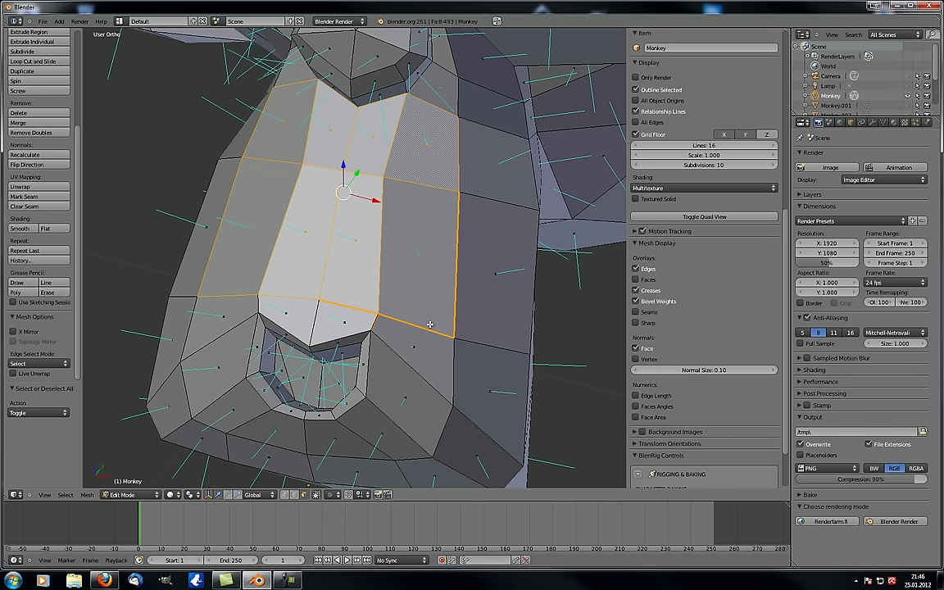
Step: Turn the Faces overlay back on and switch to vertex select mode
{"action": "middle_click_drag", "start_coordinate": [404, 361], "coordinate": [381, 380]}
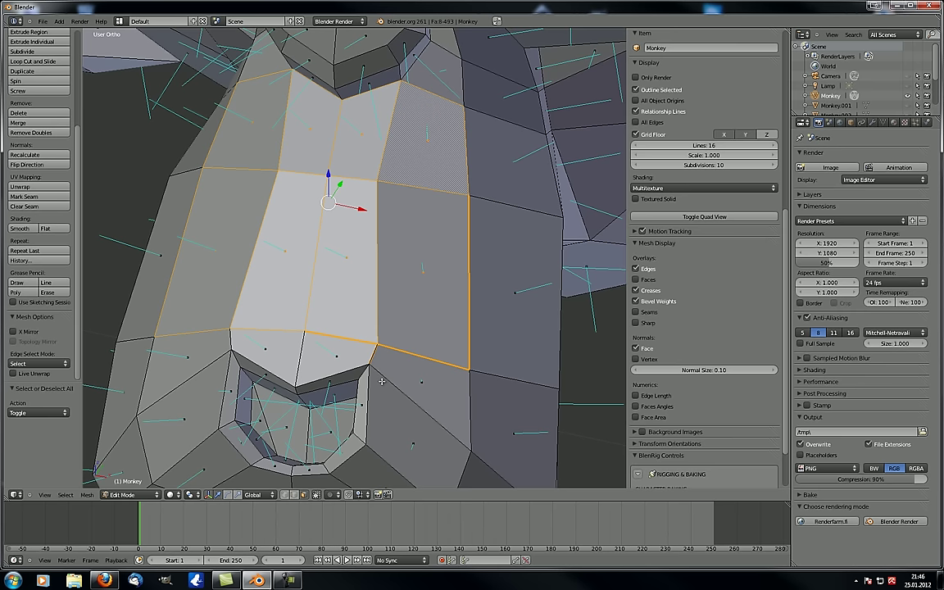
{"action": "left_click", "coordinate": [636, 279]}
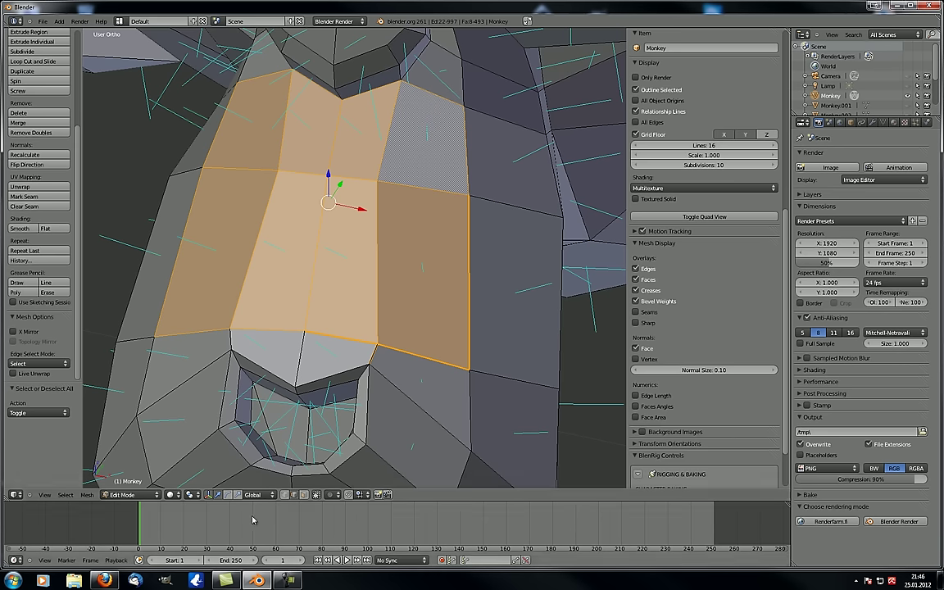
{"action": "left_click", "coordinate": [286, 495]}
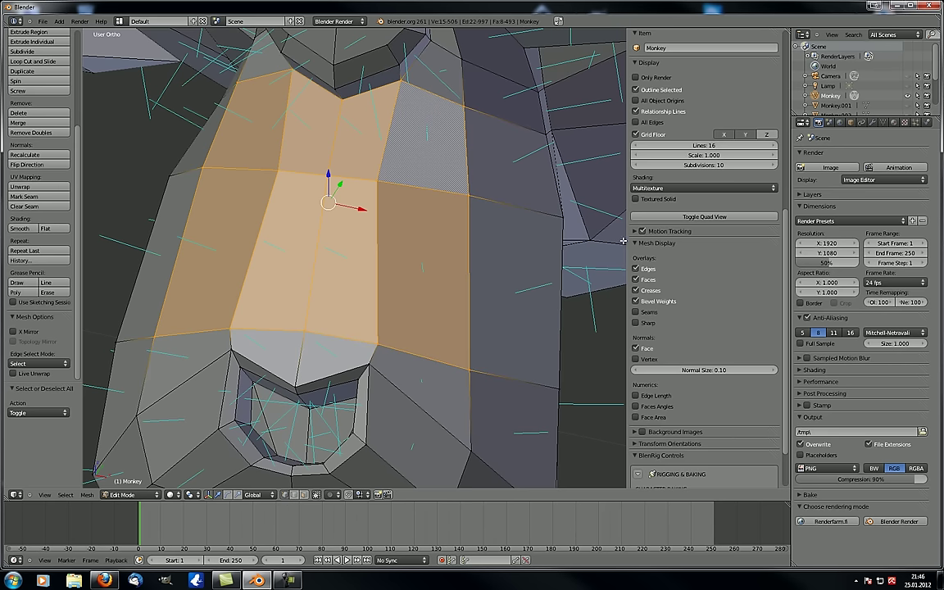
Step: Turn off the Edges overlay and select the four corner vertices of a face on the left side of the snout
{"action": "left_click", "coordinate": [636, 269]}
{"action": "middle_click_drag", "start_coordinate": [371, 271], "coordinate": [356, 249]}
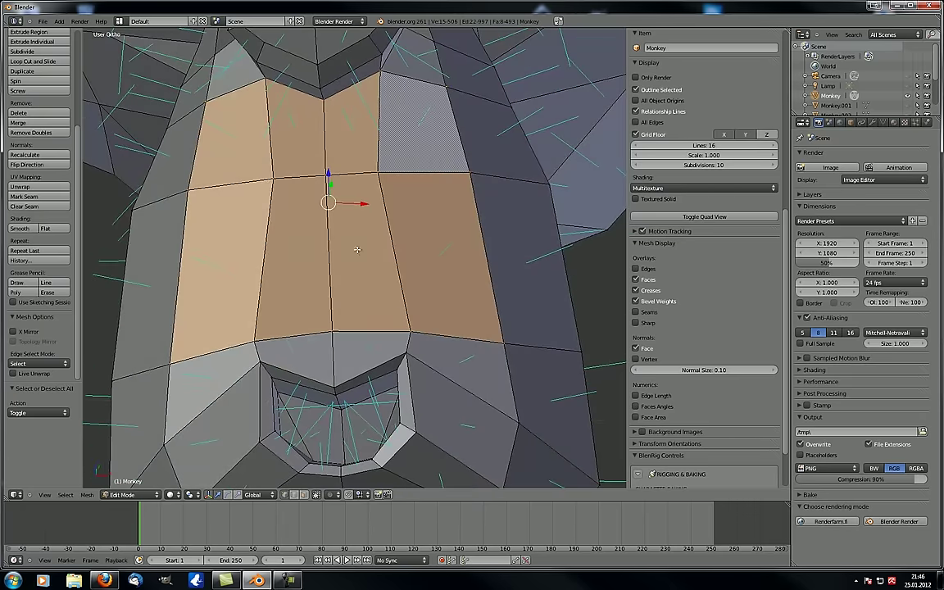
{"action": "right_click", "coordinate": [270, 182]}
{"action": "right_click", "coordinate": [193, 191], "text": "shift"}
{"action": "right_click", "coordinate": [172, 349], "text": "shift"}
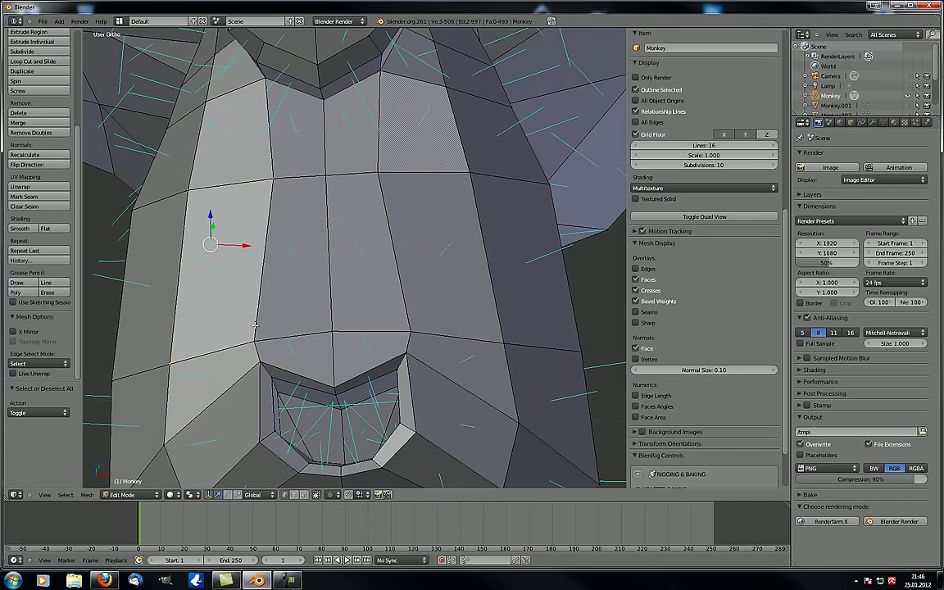
{"action": "right_click", "coordinate": [253, 337], "text": "shift"}
Step: Deselect all vertices and turn the Edges overlay back on
{"action": "key", "text": "a"}
{"action": "middle_click_drag", "start_coordinate": [334, 355], "coordinate": [303, 282]}
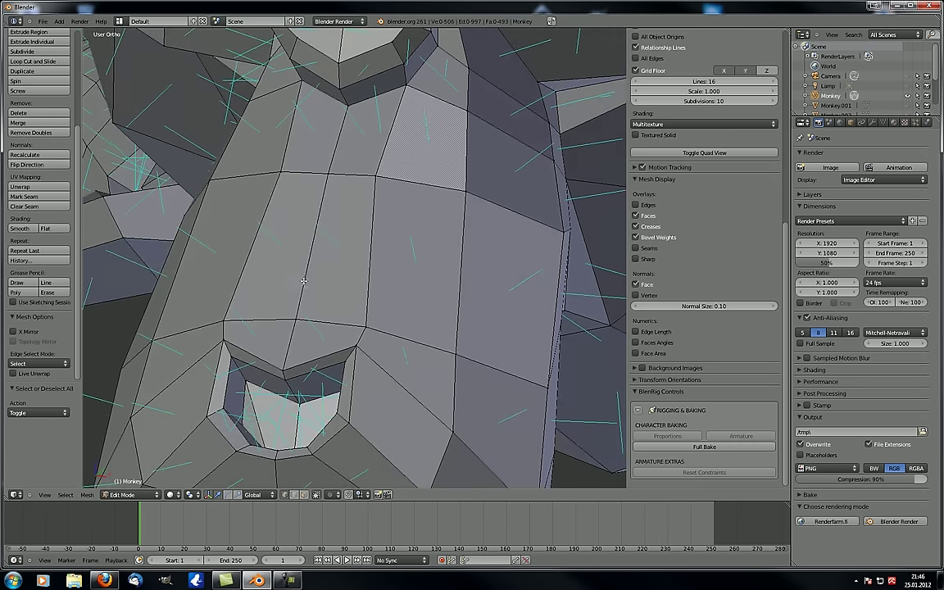
{"action": "middle_click_drag", "start_coordinate": [441, 239], "coordinate": [415, 243]}
{"action": "left_click", "coordinate": [635, 205]}
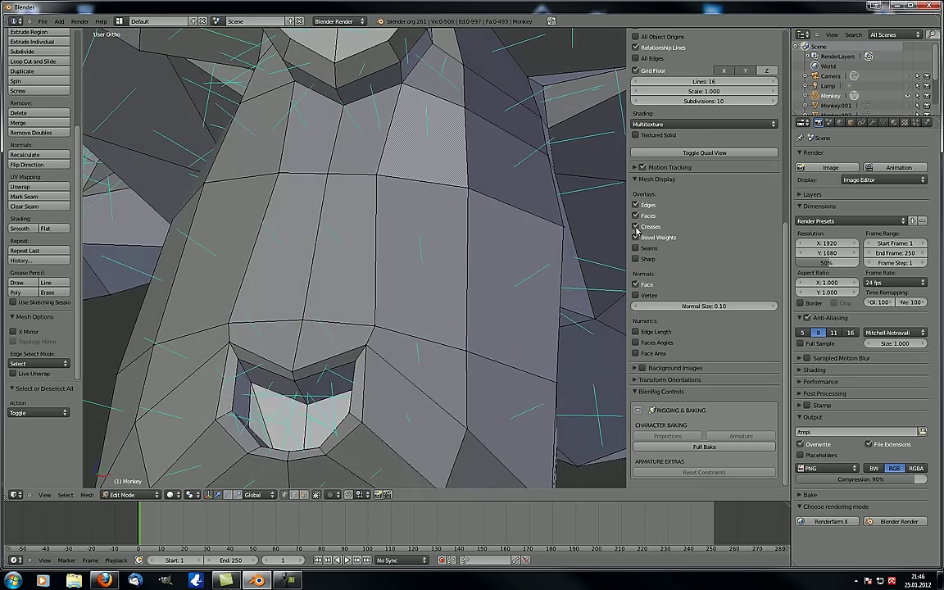
Step: Select five vertices around the middle of the snout and raise their mean crease to 0.992
{"action": "scroll", "coordinate": [383, 326], "scroll_direction": "down", "scroll_amount": 5}
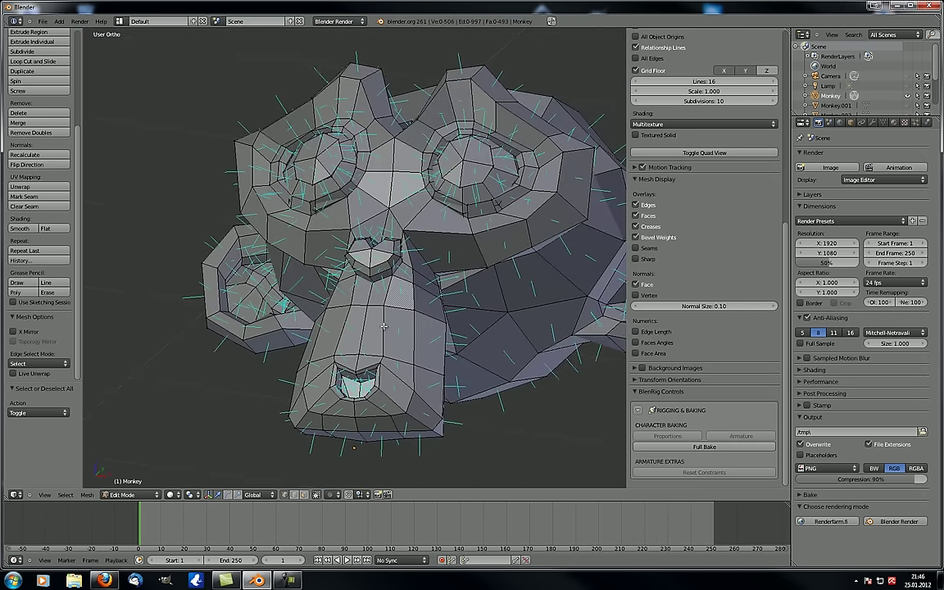
{"action": "right_click", "coordinate": [379, 344]}
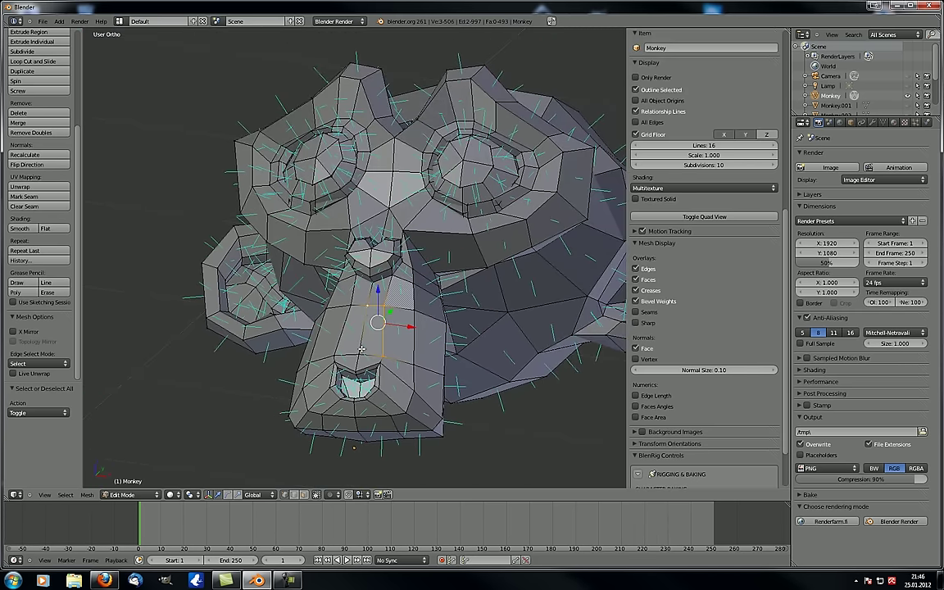
{"action": "key", "text": "KP_Decimal"}
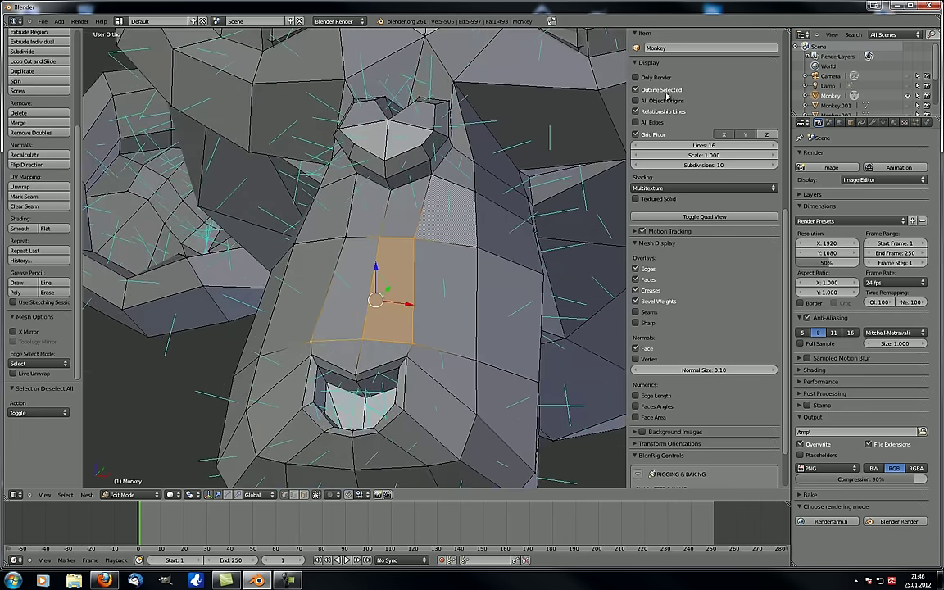
{"action": "scroll", "coordinate": [747, 146], "scroll_direction": "up", "scroll_amount": 4}
{"action": "scroll", "coordinate": [745, 146], "scroll_direction": "up", "scroll_amount": 6}
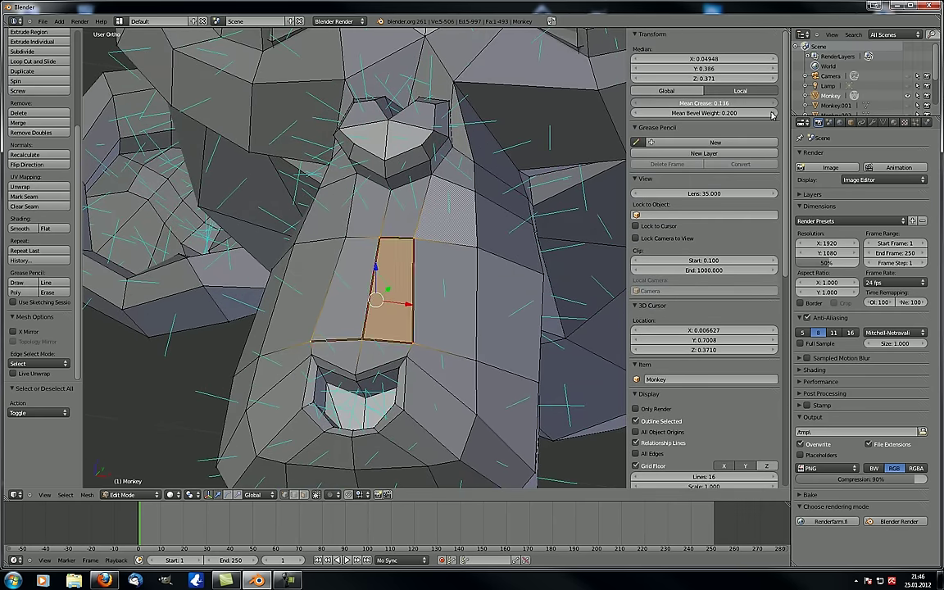
Step: Turn the Creases overlay off and back on to compare the creased edges on the snout
{"action": "scroll", "coordinate": [697, 376], "scroll_direction": "down", "scroll_amount": 8}
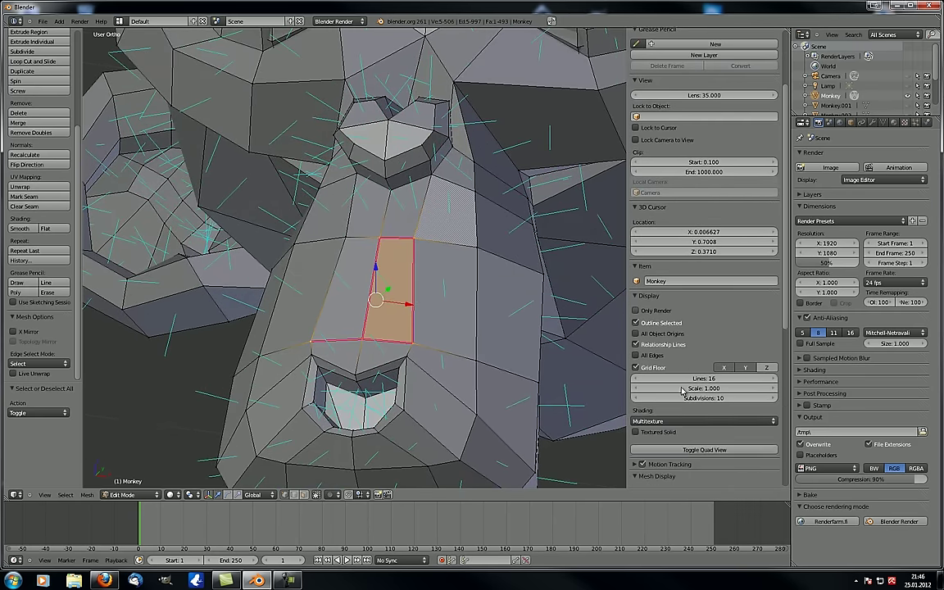
{"action": "left_click", "coordinate": [634, 366]}
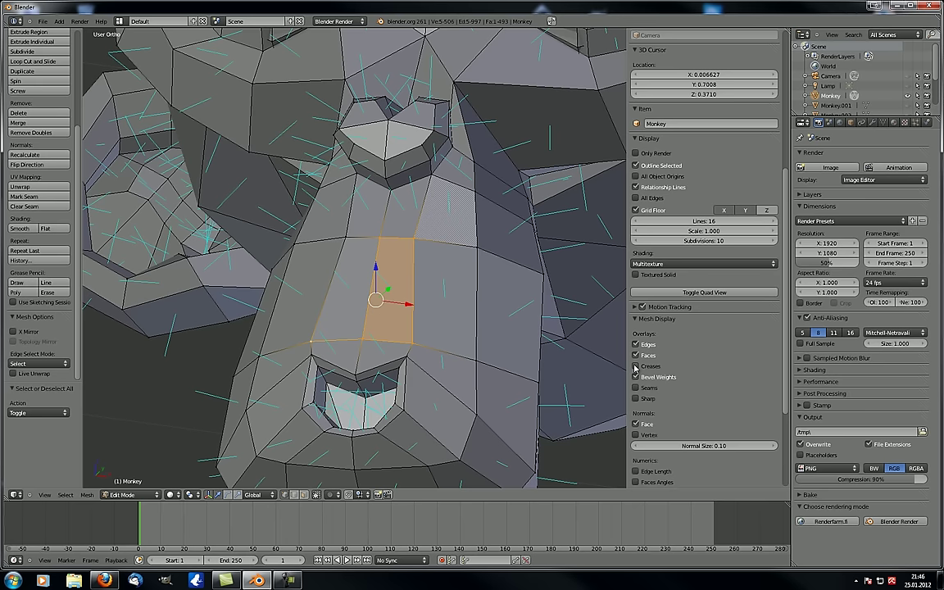
{"action": "left_click", "coordinate": [635, 366]}
Step: Set the mean crease of the selected snout edges to 0
{"action": "scroll", "coordinate": [635, 366], "scroll_direction": "up", "scroll_amount": 8}
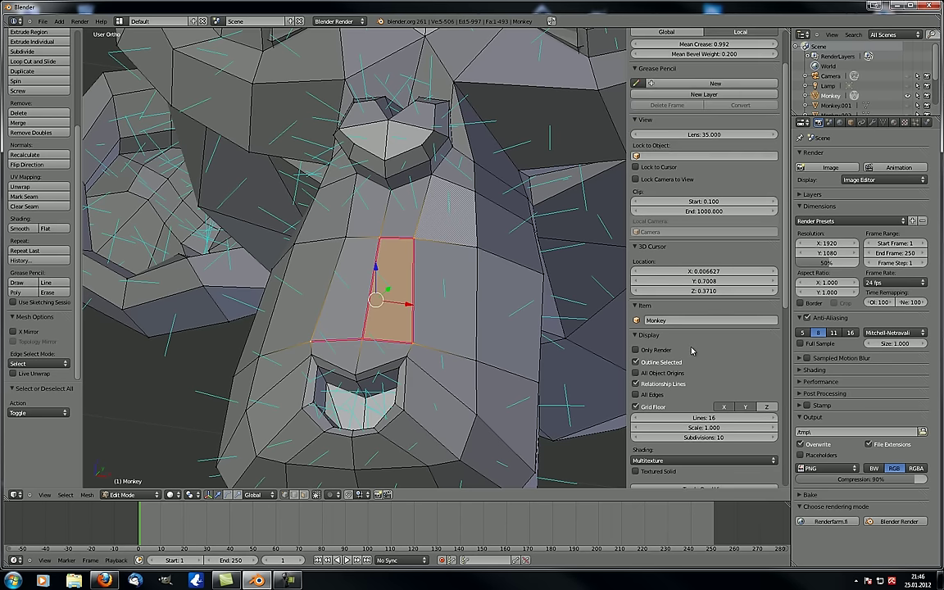
{"action": "type", "text": "0"}
{"action": "key", "text": "Return"}
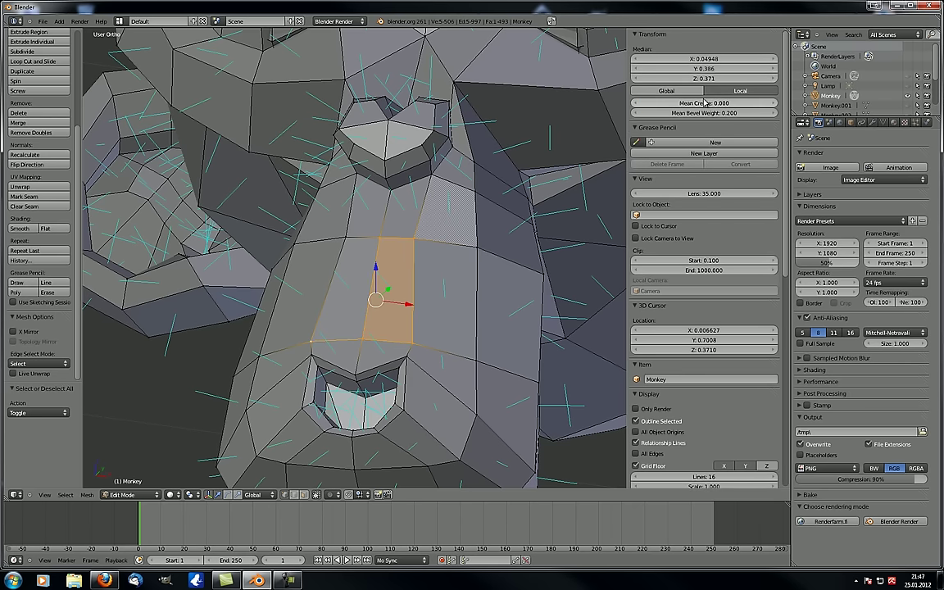
Step: Turn on the Seams overlay in the Mesh Display options
{"action": "scroll", "coordinate": [345, 267], "scroll_direction": "down", "scroll_amount": 4}
{"action": "scroll", "coordinate": [403, 306], "scroll_direction": "up", "scroll_amount": 4}
{"action": "scroll", "coordinate": [705, 328], "scroll_direction": "down", "scroll_amount": 9}
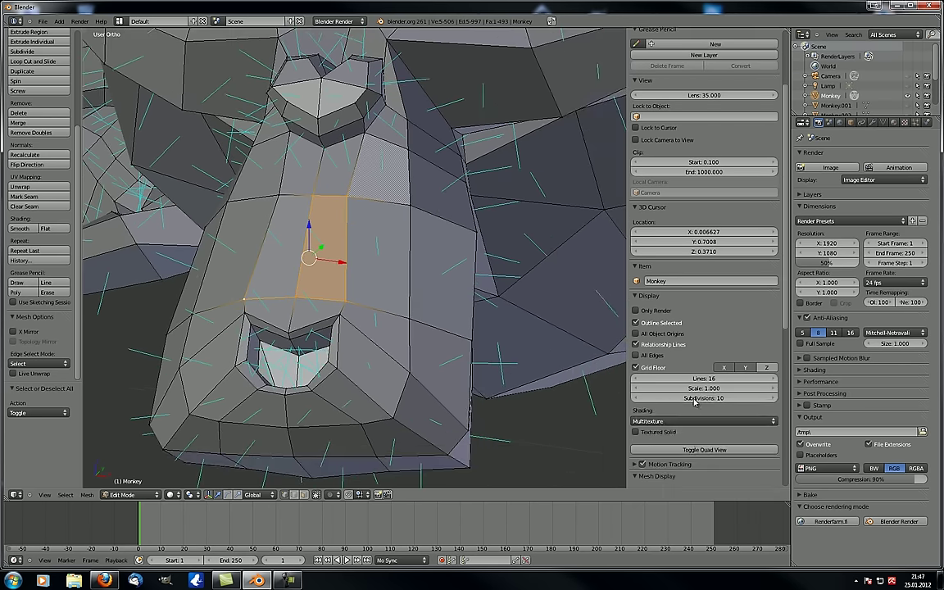
{"action": "middle_click_drag", "start_coordinate": [314, 304], "coordinate": [417, 292]}
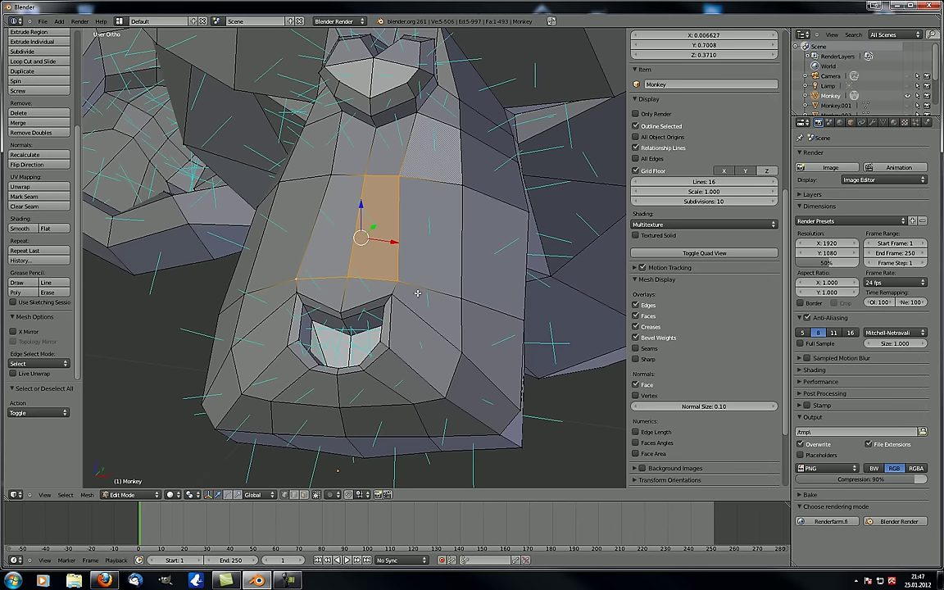
{"action": "left_click", "coordinate": [639, 349]}
Step: Select four connected vertices up the snout's right side and across its upper edge line, and mark their edges as seams
{"action": "right_click", "coordinate": [455, 302]}
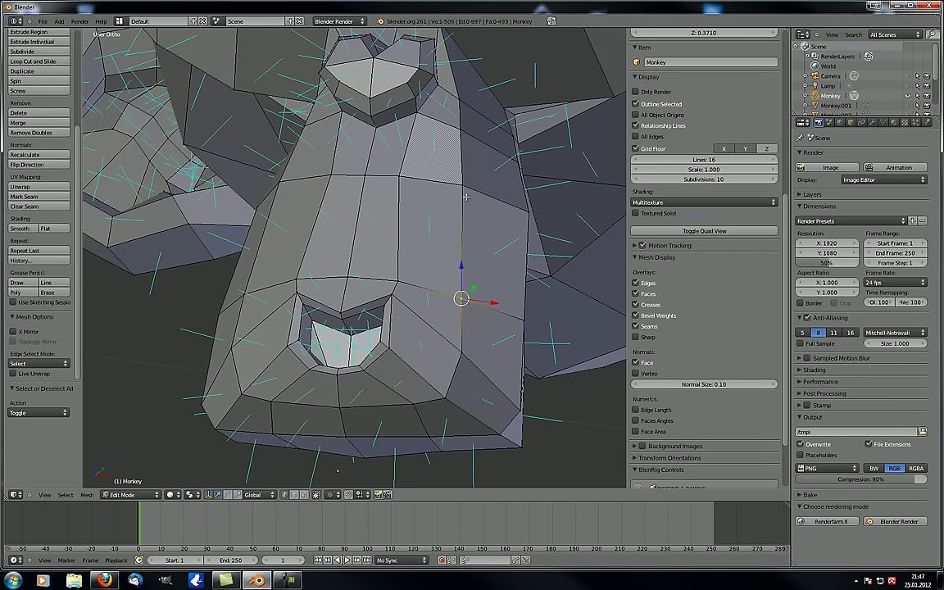
{"action": "right_click", "coordinate": [466, 195], "text": "shift"}
{"action": "right_click", "coordinate": [394, 176], "text": "shift"}
{"action": "right_click", "coordinate": [367, 177], "text": "shift"}
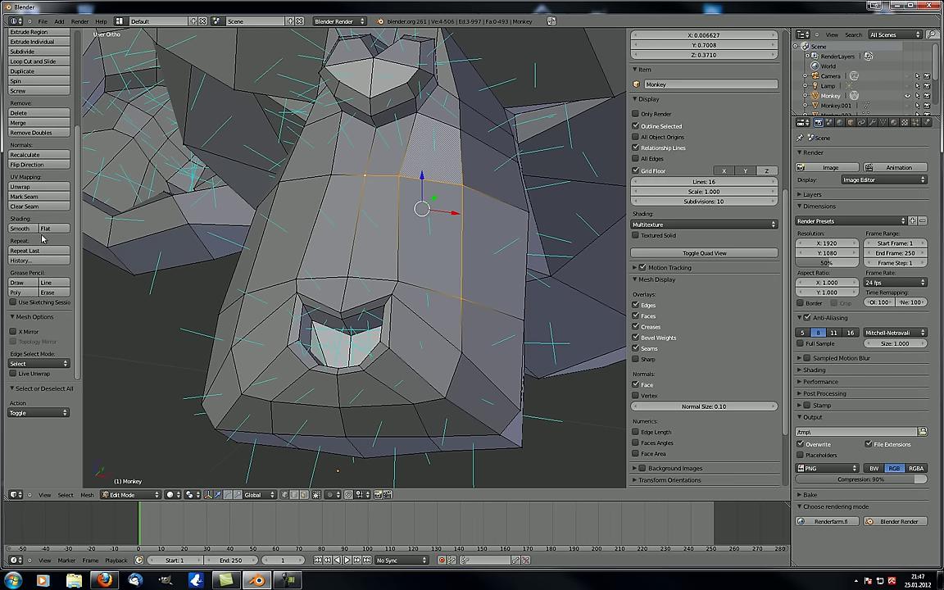
{"action": "scroll", "coordinate": [43, 158], "scroll_direction": "up", "scroll_amount": 4}
{"action": "scroll", "coordinate": [48, 242], "scroll_direction": "down", "scroll_amount": 2}
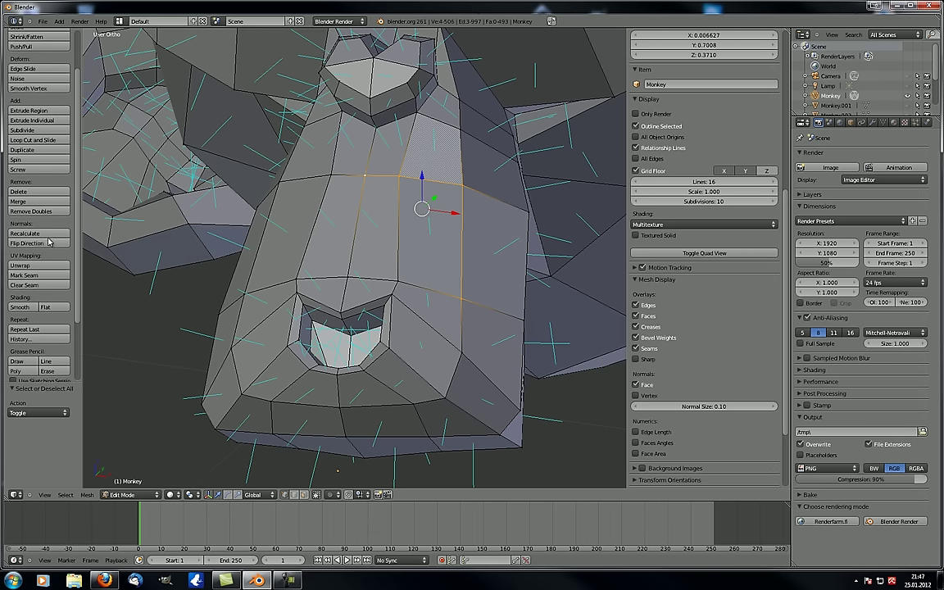
{"action": "left_click", "coordinate": [33, 276]}
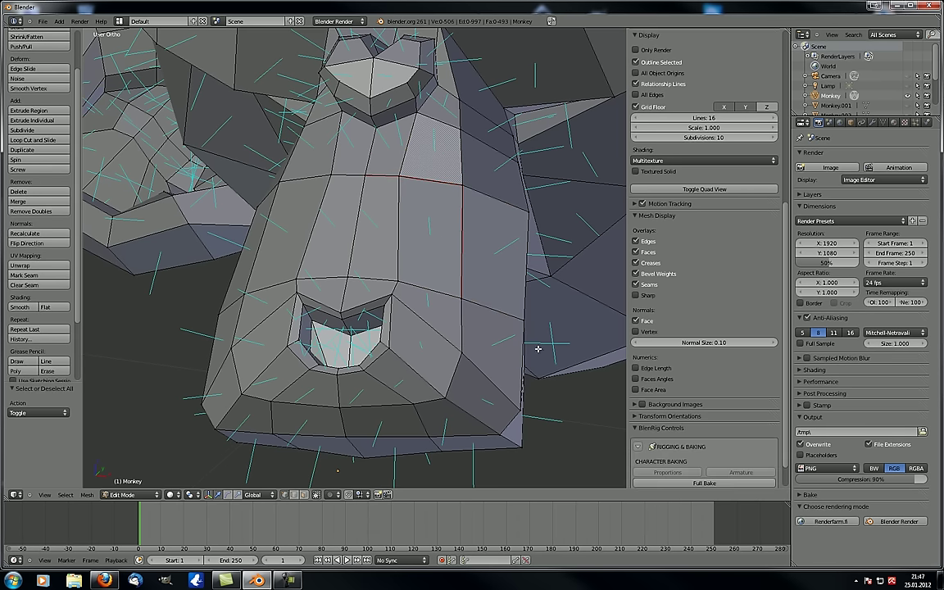
Step: Toggle the Seams overlay to compare the marked edges, leaving it off
{"action": "left_click", "coordinate": [635, 284]}
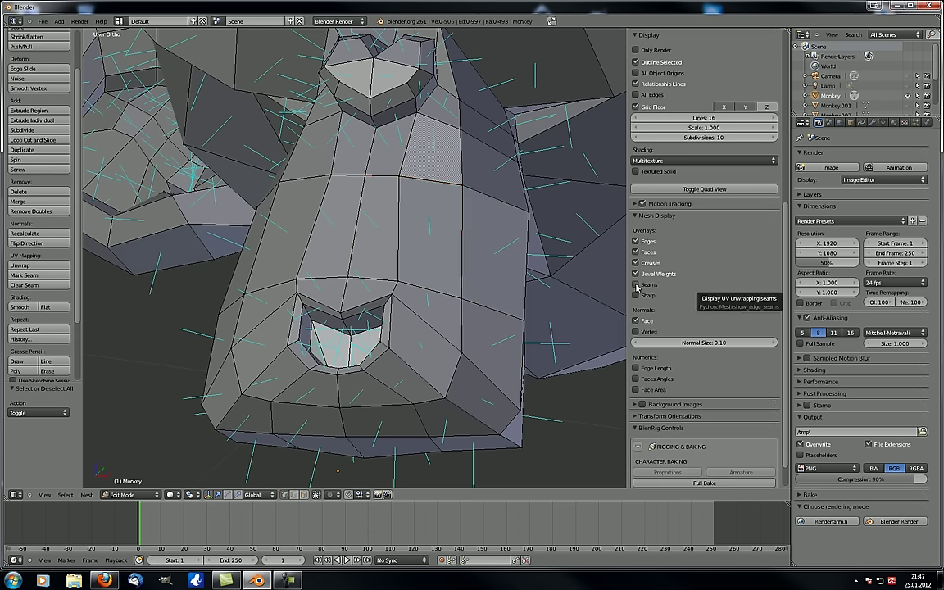
{"action": "left_click", "coordinate": [636, 285]}
{"action": "left_click", "coordinate": [636, 285]}
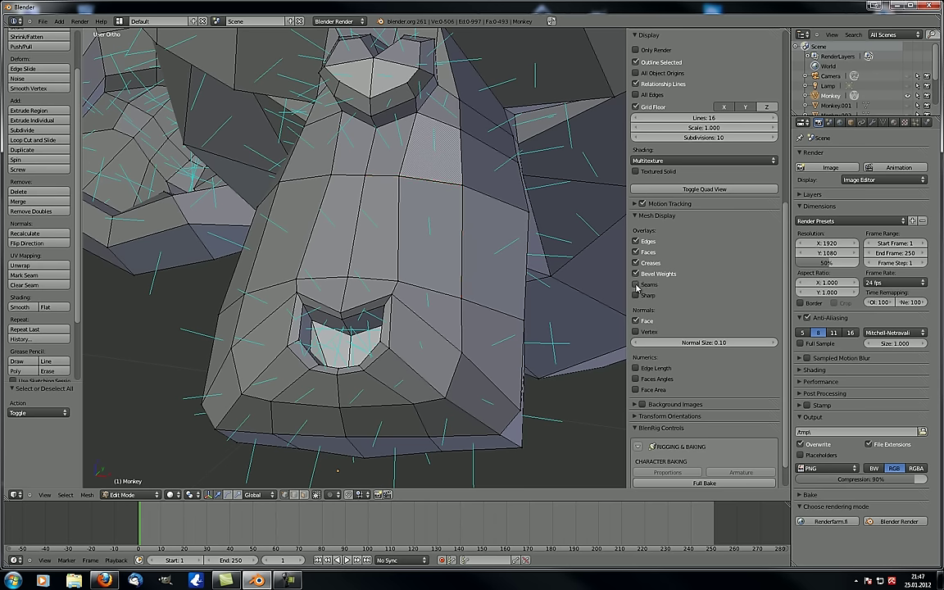
Step: Mark the edges between three vertices above the nostril opening on the snout's right half as seams and deselect everything
{"action": "right_click", "coordinate": [462, 300]}
{"action": "right_click", "coordinate": [399, 281], "text": "shift"}
{"action": "right_click", "coordinate": [348, 277], "text": "shift"}
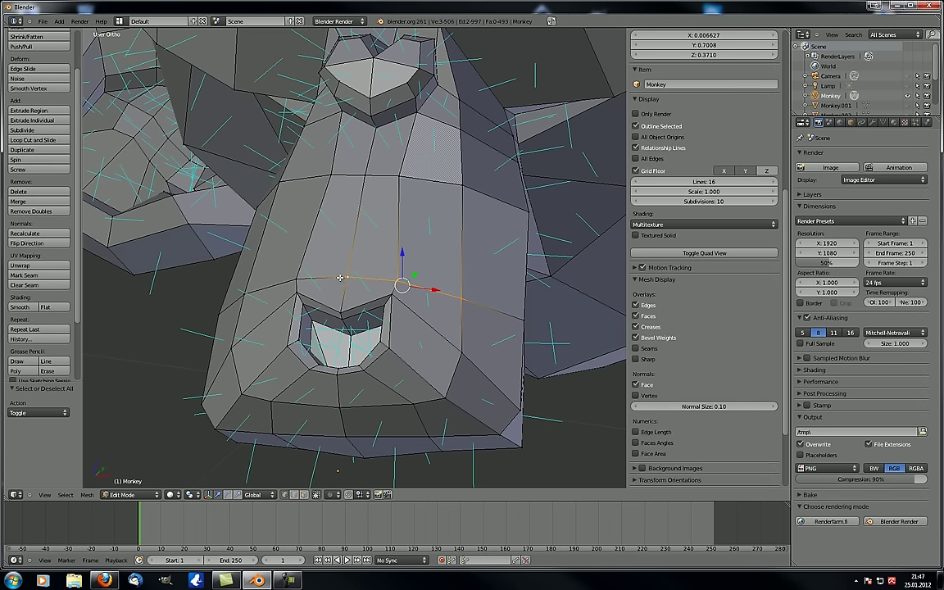
{"action": "left_click", "coordinate": [28, 275]}
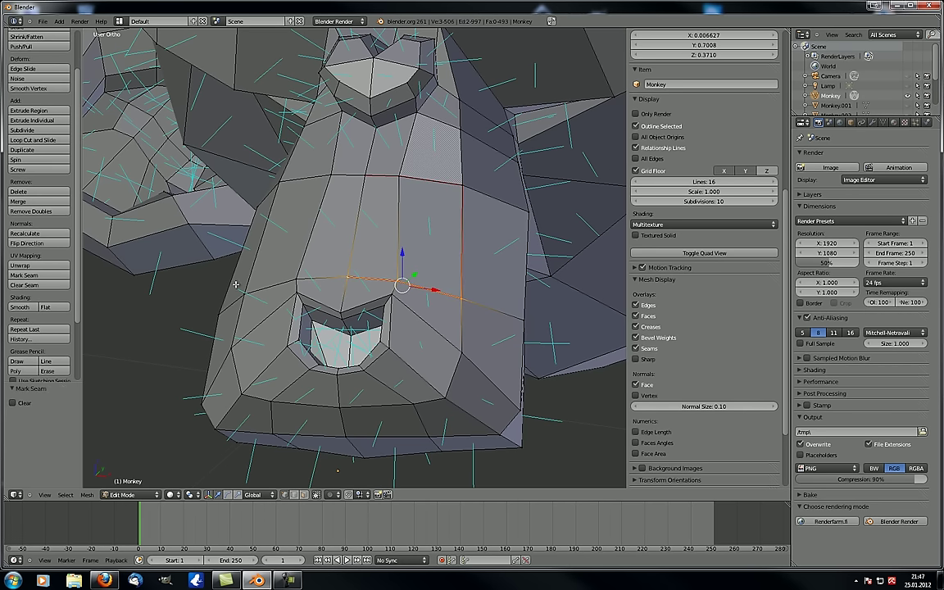
{"action": "key", "text": "a"}
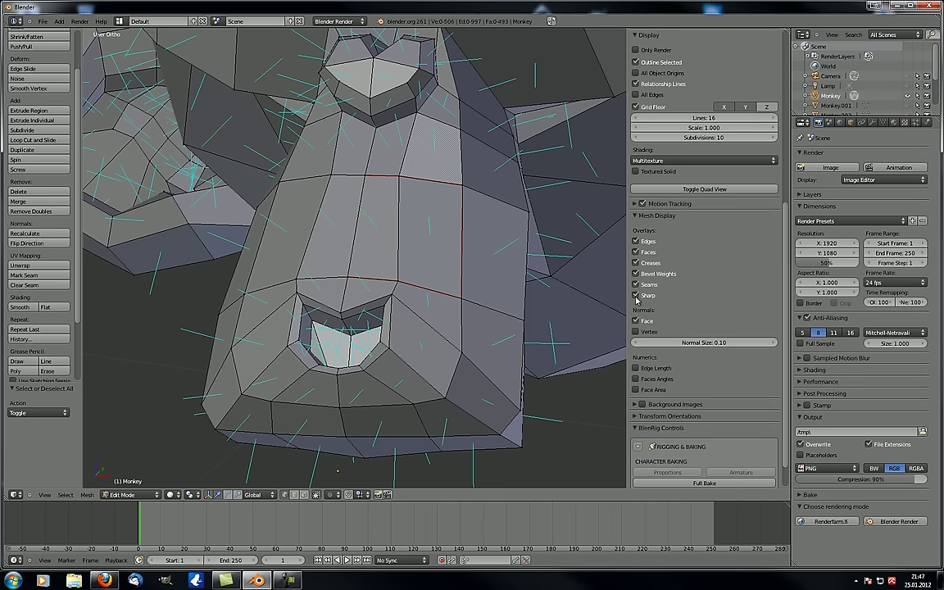
Step: Set the Edge Select Mode to Tag Sharp
{"action": "middle_click_drag", "start_coordinate": [361, 292], "coordinate": [377, 319]}
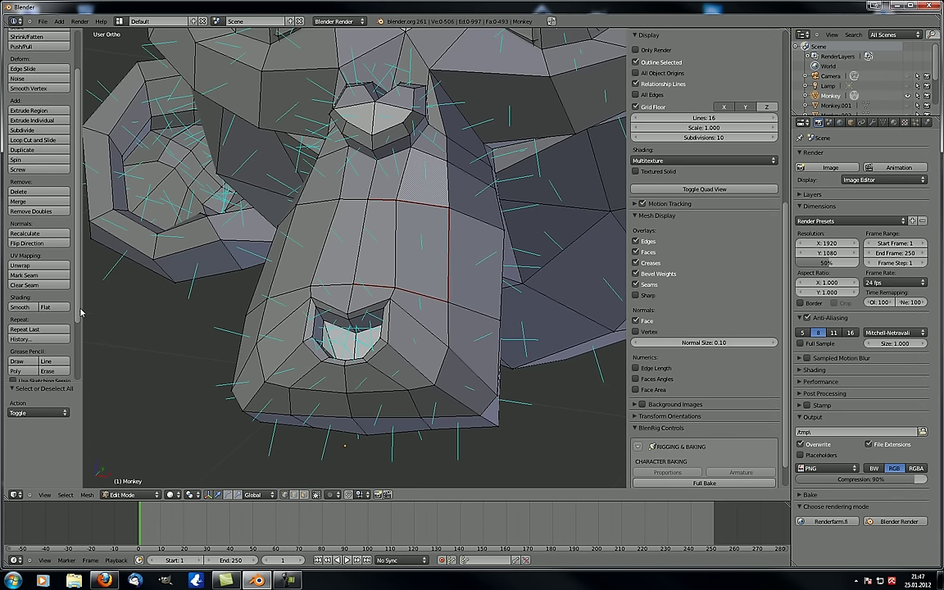
{"action": "scroll", "coordinate": [41, 304], "scroll_direction": "down", "scroll_amount": 3}
{"action": "left_click", "coordinate": [36, 363]}
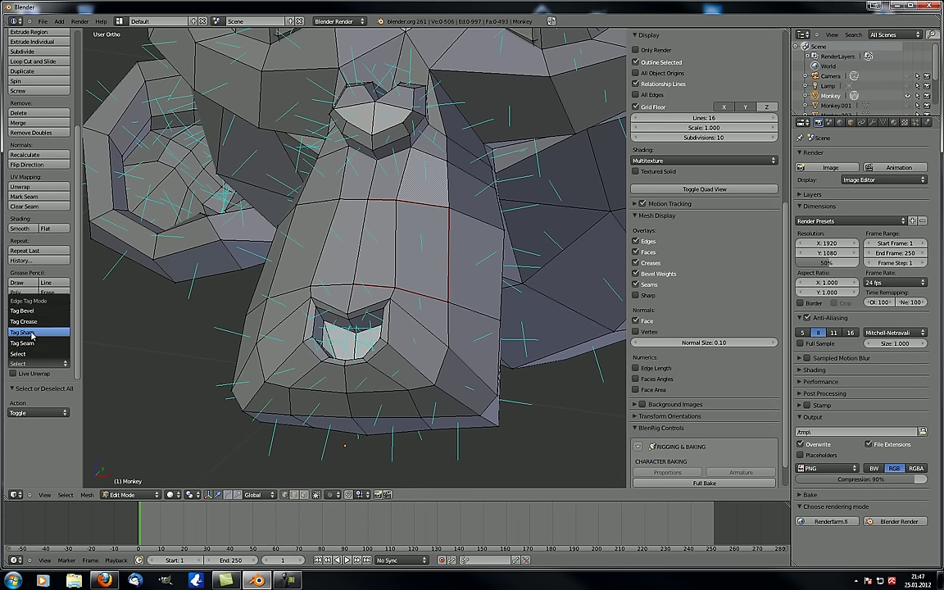
{"action": "left_click", "coordinate": [33, 333]}
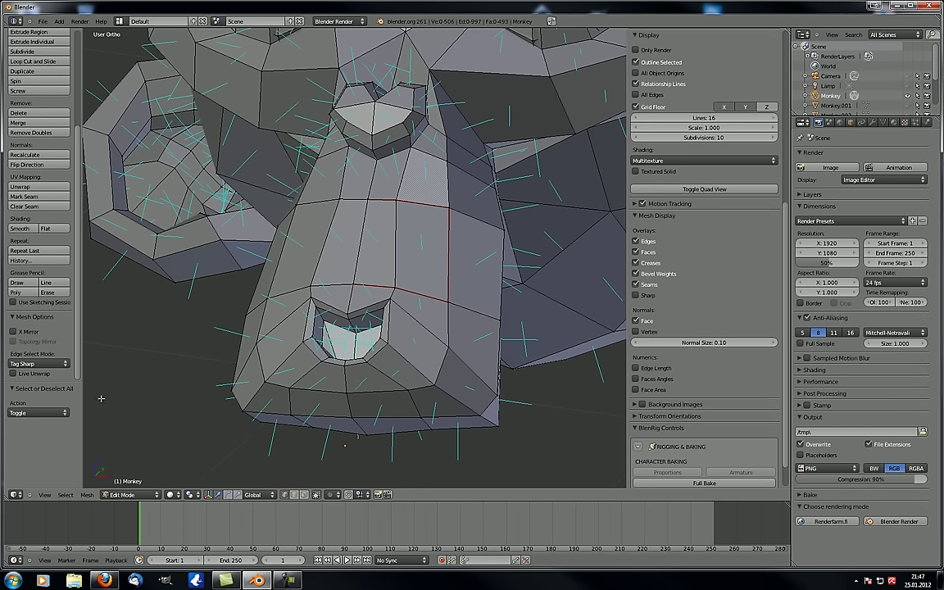
Step: Tag three connected edges on the snout's left half as sharp in edge select mode and turn off the Sharp overlay
{"action": "left_click", "coordinate": [294, 495]}
{"action": "right_click", "coordinate": [325, 283], "text": "ctrl"}
{"action": "right_click", "coordinate": [323, 261], "text": "ctrl"}
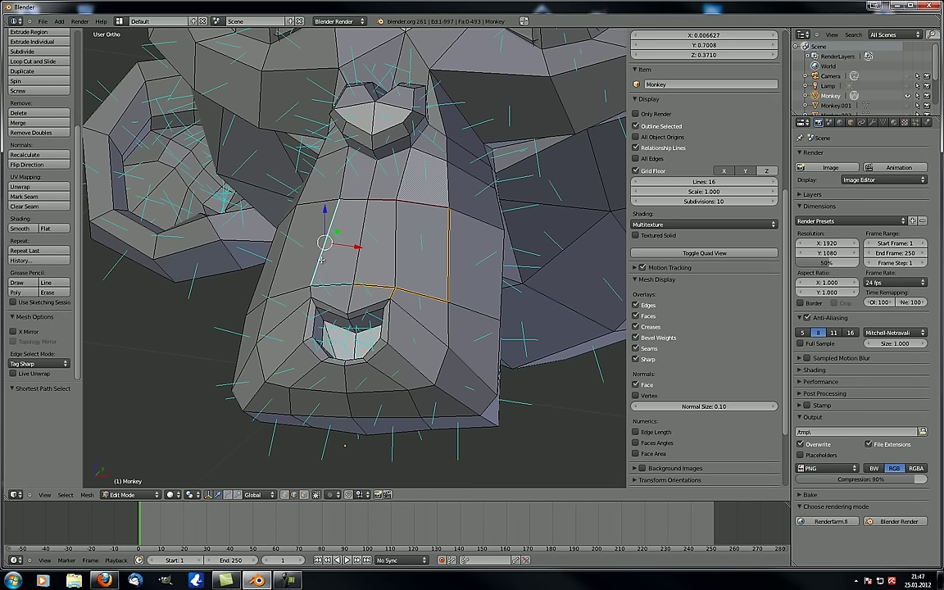
{"action": "right_click", "coordinate": [322, 203], "text": "ctrl"}
{"action": "key", "text": "a"}
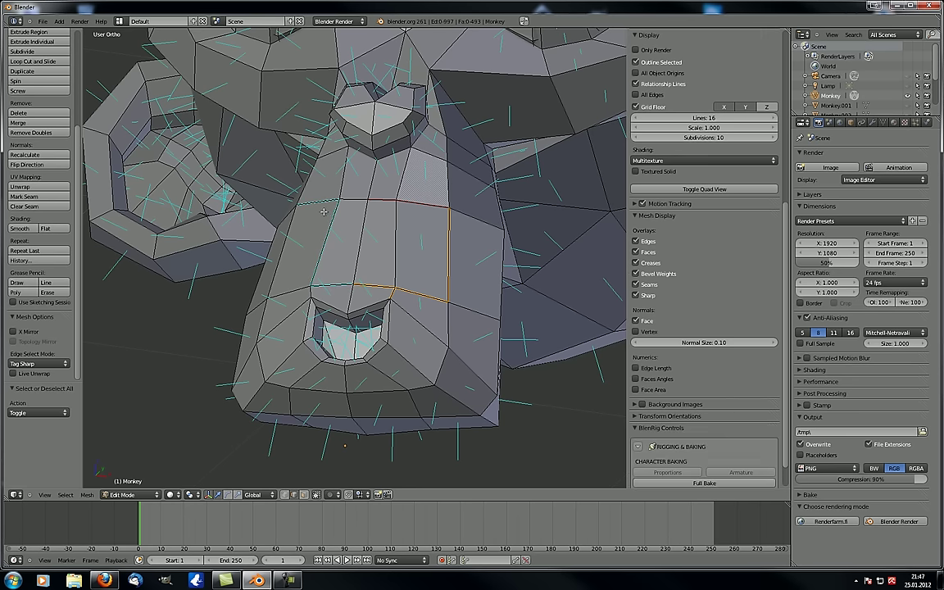
{"action": "left_click", "coordinate": [636, 297]}
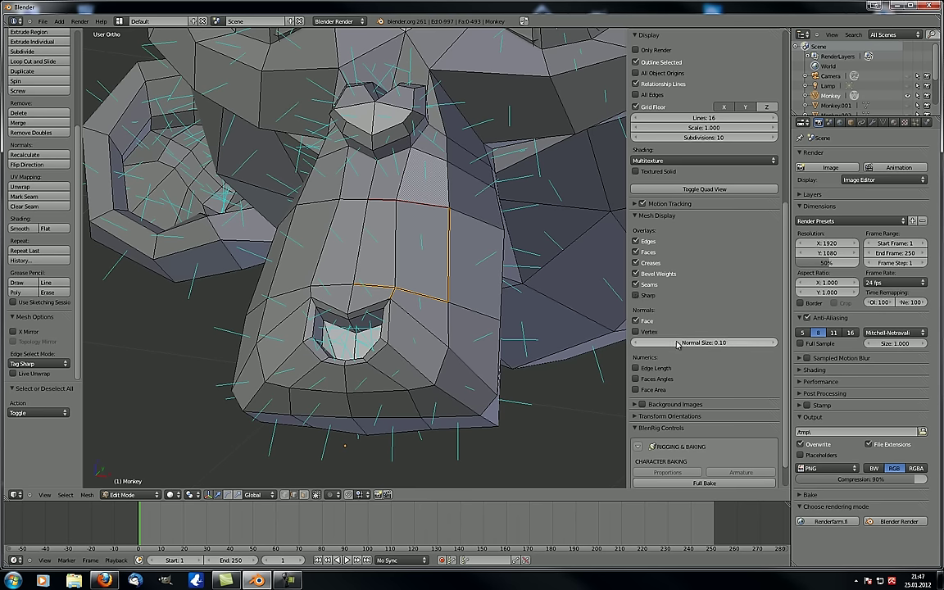
Step: Reduce the normal size to 0.01 to compare the face normals across the head, and set it back to 0.10
{"action": "left_click_drag", "start_coordinate": [694, 345], "coordinate": [637, 350]}
{"action": "scroll", "coordinate": [495, 315], "scroll_direction": "down", "scroll_amount": 9}
{"action": "middle_click_drag", "start_coordinate": [507, 313], "coordinate": [382, 301], "text": "shift"}
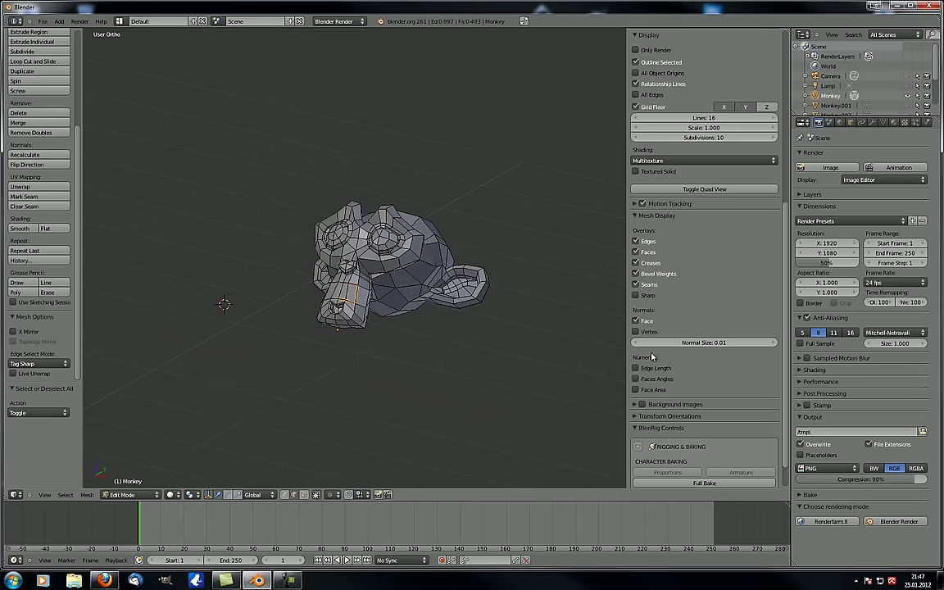
{"action": "left_click_drag", "start_coordinate": [695, 343], "coordinate": [667, 354]}
{"action": "scroll", "coordinate": [491, 322], "scroll_direction": "up", "scroll_amount": 6}
{"action": "middle_click_drag", "start_coordinate": [401, 303], "coordinate": [567, 289]}
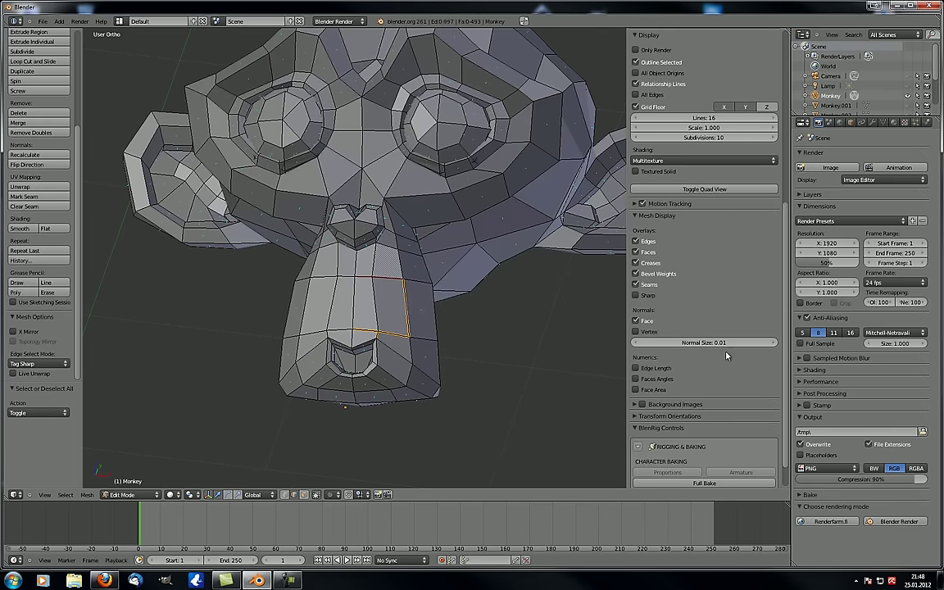
{"action": "left_click_drag", "start_coordinate": [700, 342], "coordinate": [714, 342]}
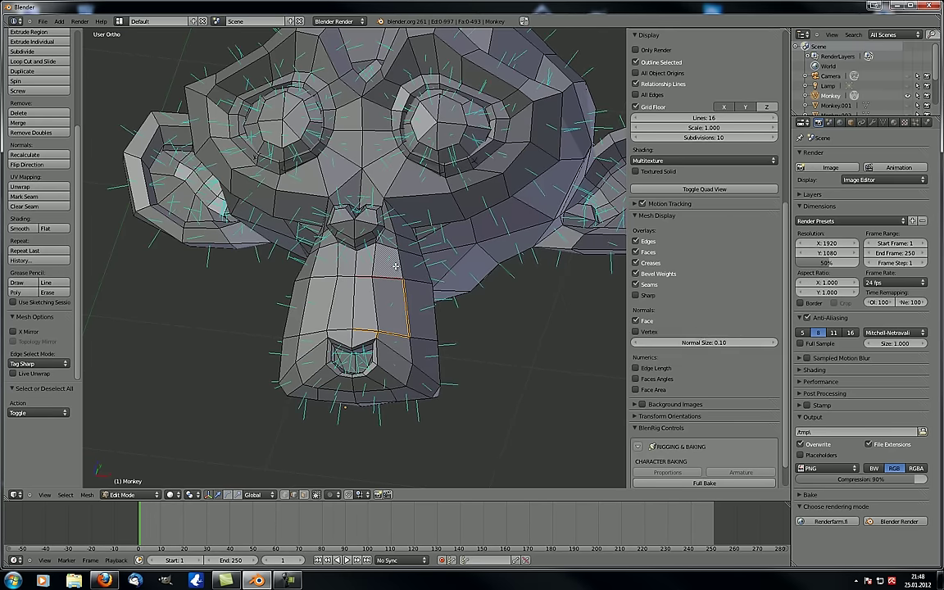
Step: Turn off the face normals, turn on the vertex normals and inspect them at the snout's vertices
{"action": "middle_click_drag", "start_coordinate": [563, 288], "coordinate": [502, 297]}
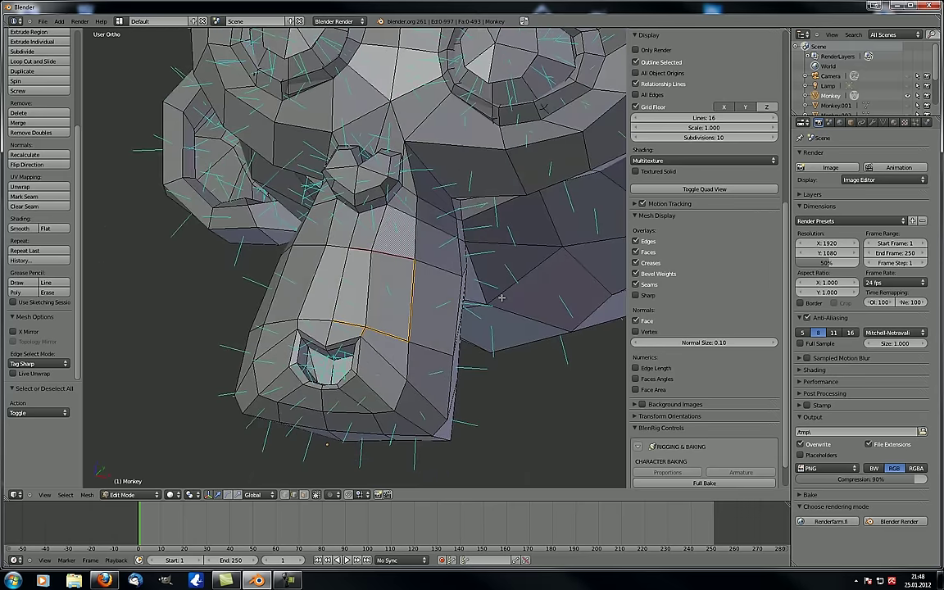
{"action": "left_click", "coordinate": [638, 321]}
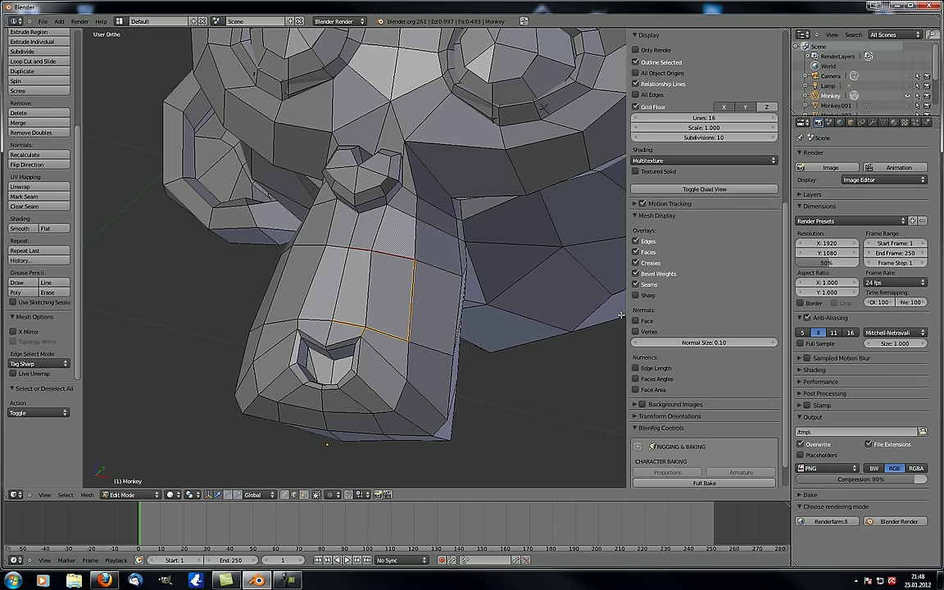
{"action": "left_click", "coordinate": [636, 332]}
{"action": "middle_click_drag", "start_coordinate": [414, 324], "coordinate": [373, 306]}
{"action": "scroll", "coordinate": [374, 306], "scroll_direction": "up", "scroll_amount": 3}
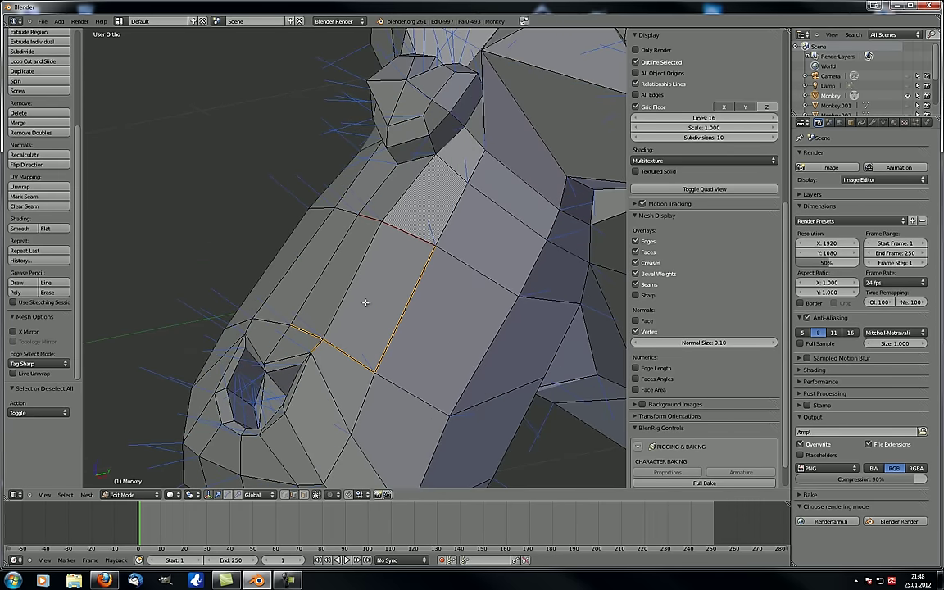
{"action": "middle_click_drag", "start_coordinate": [368, 369], "coordinate": [297, 240], "text": "shift"}
{"action": "scroll", "coordinate": [298, 237], "scroll_direction": "up", "scroll_amount": 3}
{"action": "scroll", "coordinate": [303, 239], "scroll_direction": "up", "scroll_amount": 6}
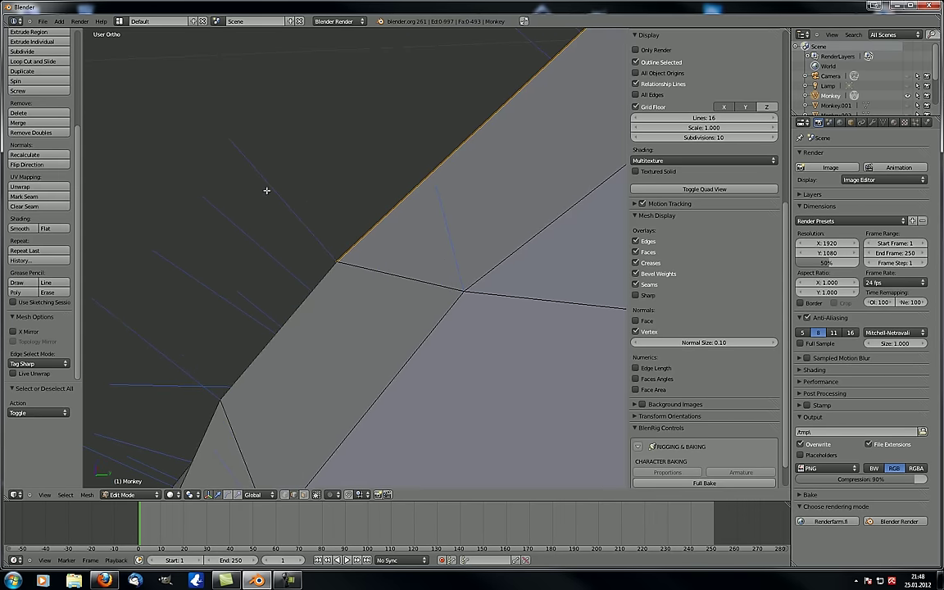
{"action": "scroll", "coordinate": [266, 190], "scroll_direction": "down", "scroll_amount": 10}
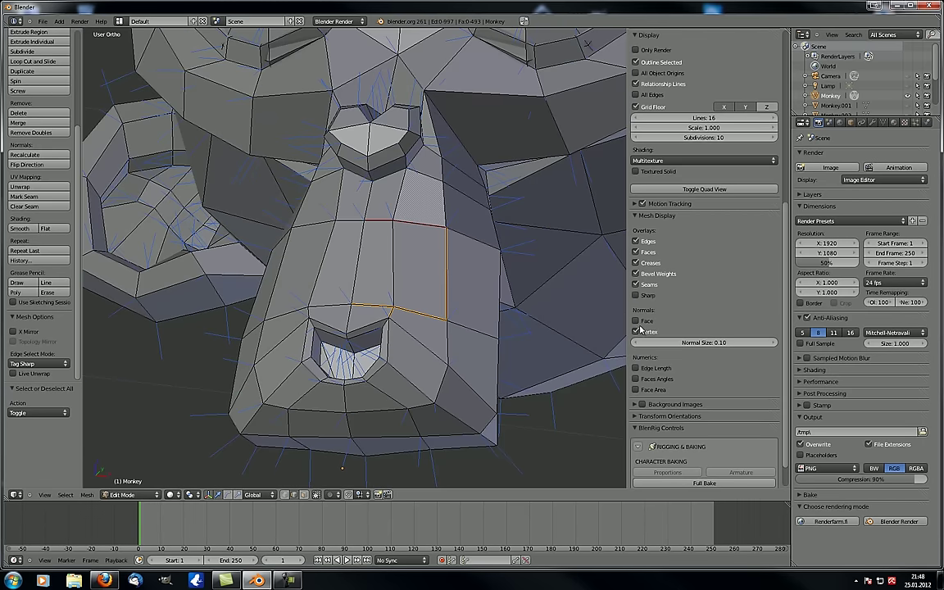
Step: Turn the face normals back on to view them together with the vertex normals across the head
{"action": "left_click", "coordinate": [636, 320]}
{"action": "middle_click_drag", "start_coordinate": [299, 326], "coordinate": [340, 303]}
{"action": "scroll", "coordinate": [340, 304], "scroll_direction": "down", "scroll_amount": 3}
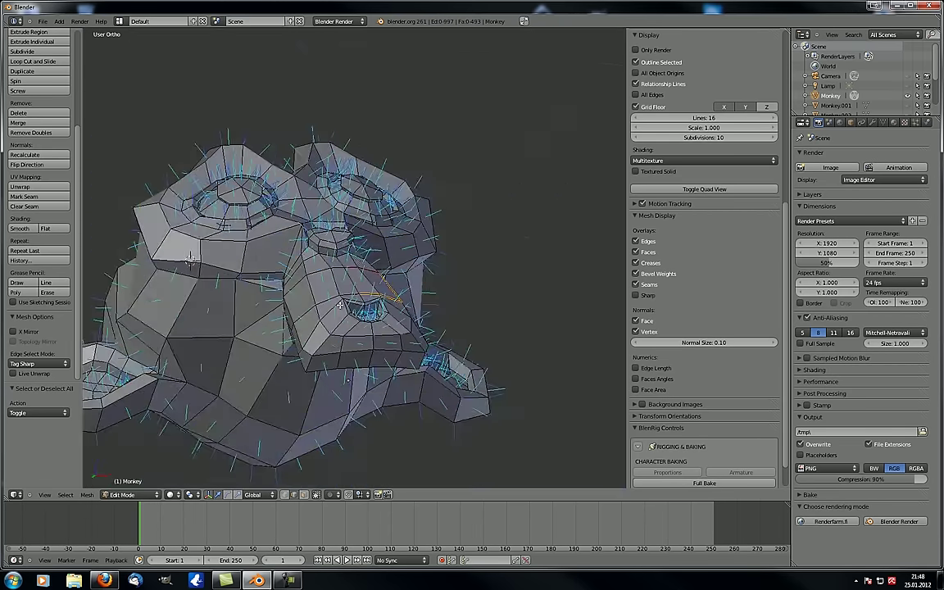
Step: Raise the normal size to 2.69 for both normal types and set it back to 0.1
{"action": "scroll", "coordinate": [339, 305], "scroll_direction": "down", "scroll_amount": 5}
{"action": "mouse_move", "coordinate": [701, 343]}
{"action": "left_mouse_down"}
{"action": "mouse_move", "coordinate": [718, 347]}
{"action": "mouse_move", "coordinate": [693, 343]}
{"action": "mouse_move", "coordinate": [810, 344]}
{"action": "mouse_move", "coordinate": [655, 344]}
{"action": "mouse_move", "coordinate": [711, 348]}
{"action": "left_mouse_up"}
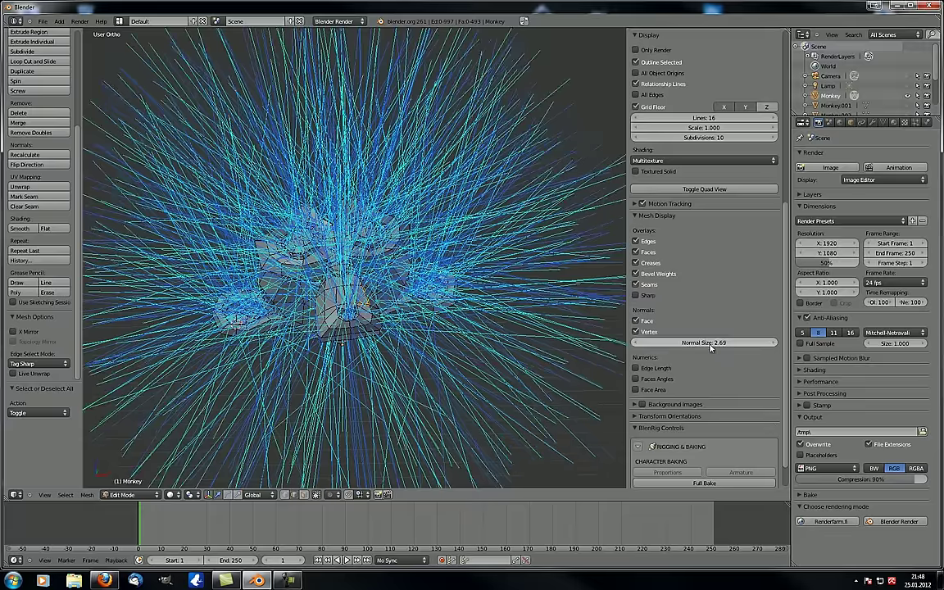
{"action": "left_click", "coordinate": [702, 344]}
{"action": "type", "text": "0.1"}
{"action": "key", "text": "Return"}
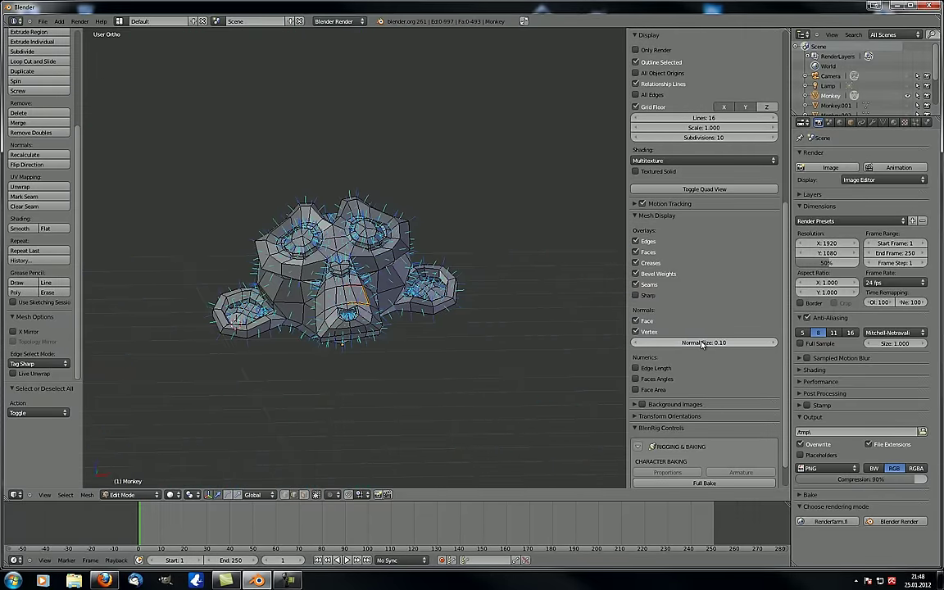
Step: Turn off both the vertex and face normals on the monkey
{"action": "scroll", "coordinate": [316, 144], "scroll_direction": "up", "scroll_amount": 5}
{"action": "left_click", "coordinate": [634, 330]}
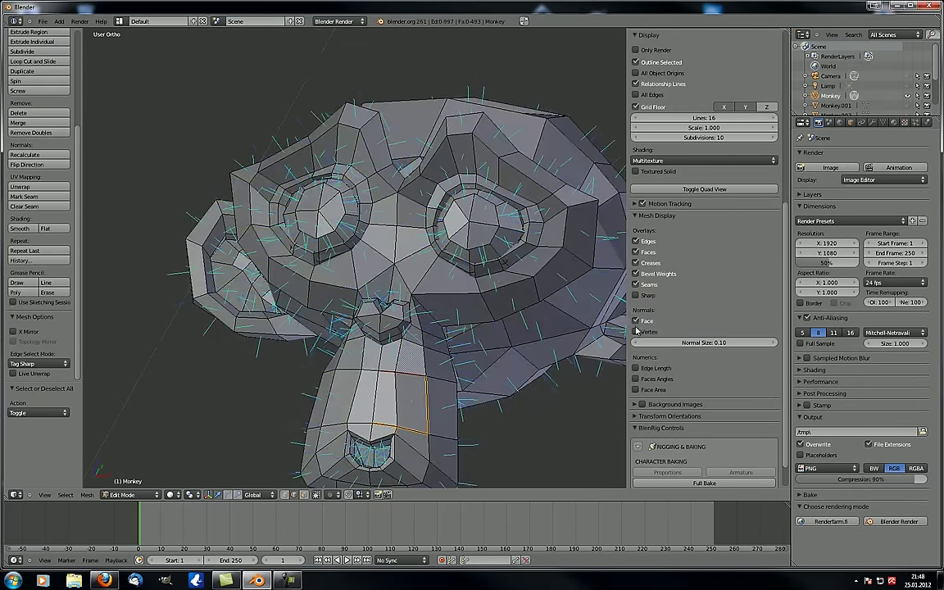
{"action": "left_click", "coordinate": [637, 321]}
{"action": "scroll", "coordinate": [407, 288], "scroll_direction": "down", "scroll_amount": 1}
{"action": "scroll", "coordinate": [407, 288], "scroll_direction": "up", "scroll_amount": 2}
{"action": "middle_click_drag", "start_coordinate": [407, 288], "coordinate": [340, 233], "text": "shift"}
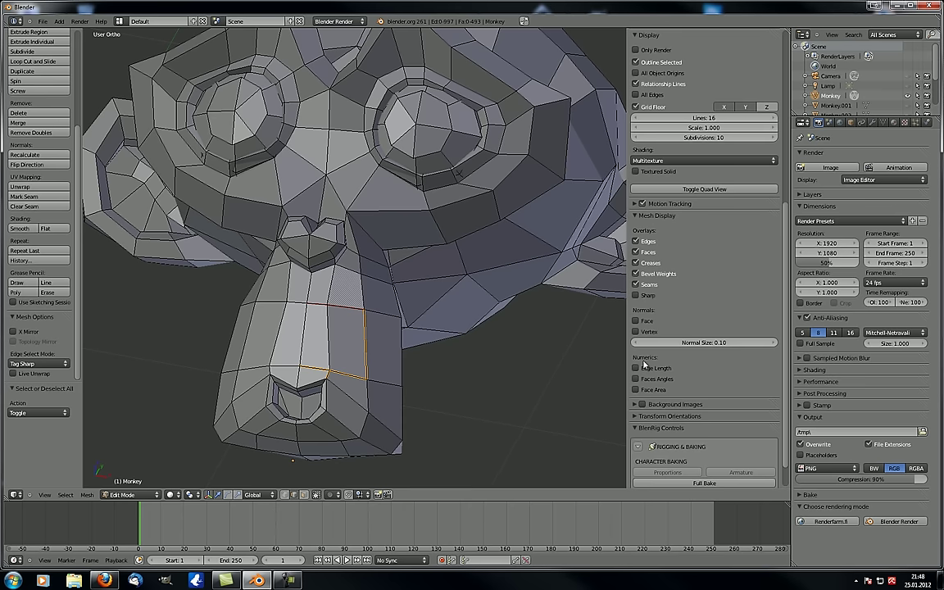
{"action": "middle_click_drag", "start_coordinate": [354, 233], "coordinate": [304, 345]}
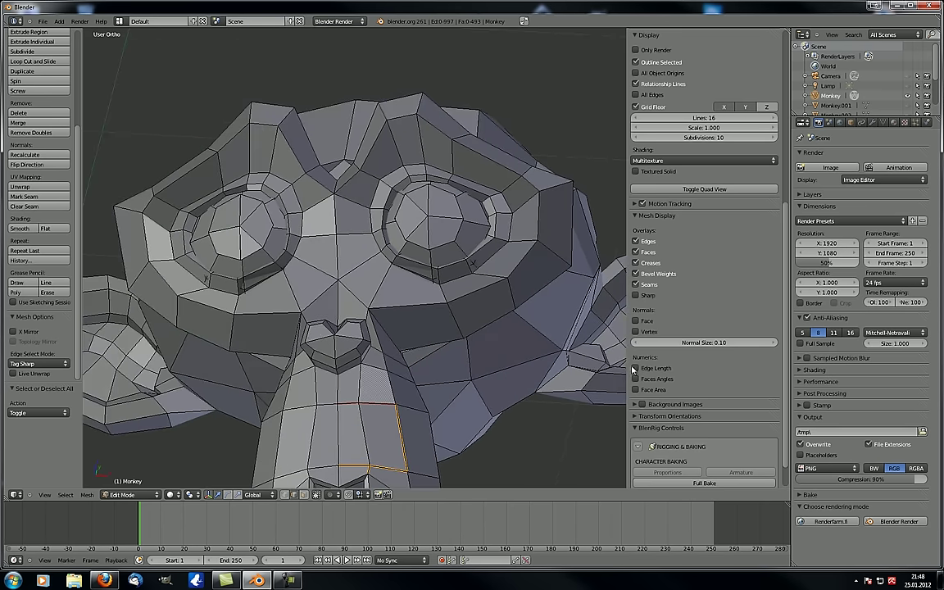
Step: Turn on the Edge Length numerics and select the upper outer edge of the brow above the monkey's left eye
{"action": "left_click", "coordinate": [638, 369]}
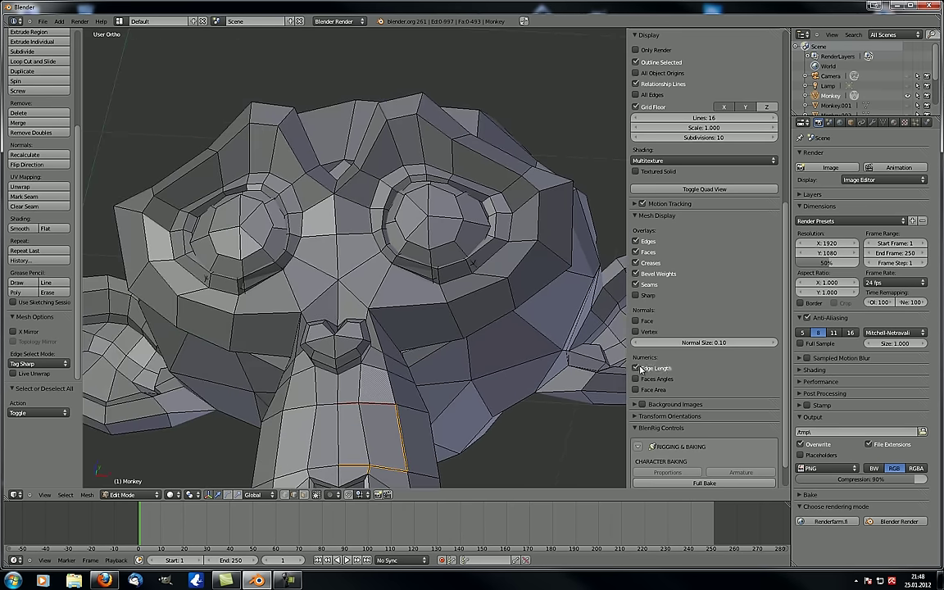
{"action": "right_click", "coordinate": [434, 93]}
{"action": "scroll", "coordinate": [475, 119], "scroll_direction": "up", "scroll_amount": 2}
{"action": "middle_click_drag", "start_coordinate": [462, 120], "coordinate": [444, 215]}
{"action": "scroll", "coordinate": [430, 213], "scroll_direction": "up", "scroll_amount": 3}
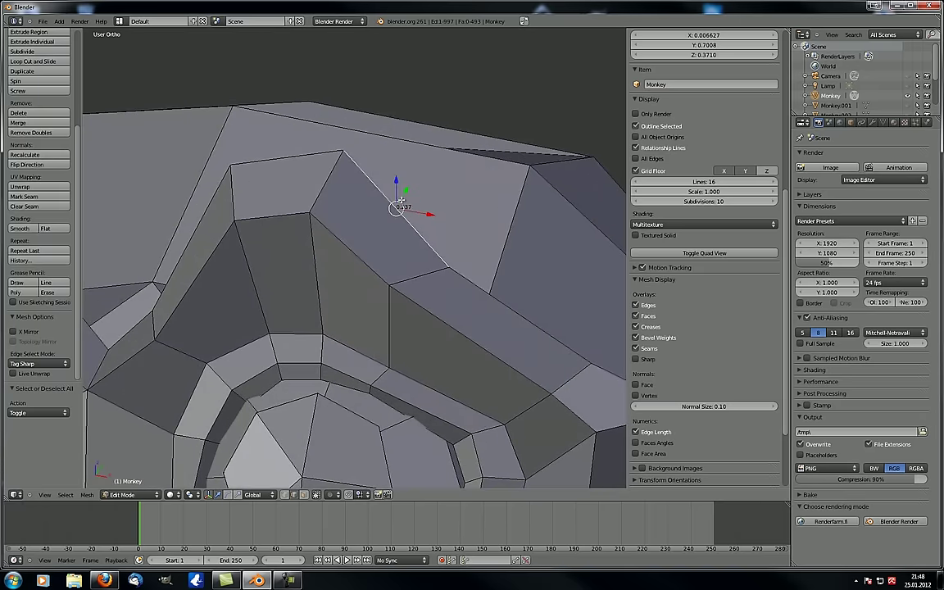
Step: Examine the length label on the selected brow edge from different distances and viewing angles
{"action": "scroll", "coordinate": [393, 201], "scroll_direction": "down", "scroll_amount": 6}
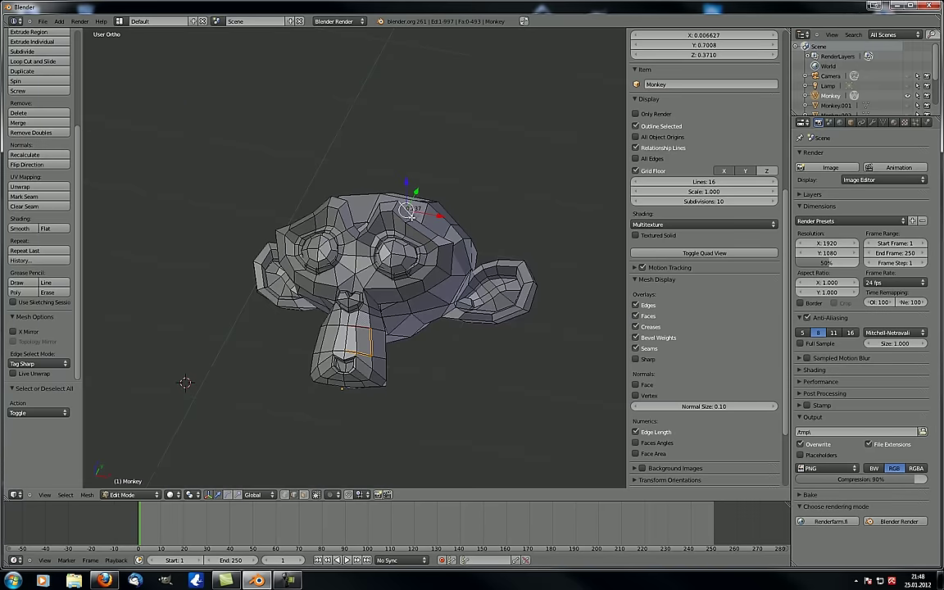
{"action": "middle_click_drag", "start_coordinate": [371, 195], "coordinate": [323, 243]}
{"action": "scroll", "coordinate": [291, 293], "scroll_direction": "up", "scroll_amount": 5}
{"action": "middle_click_drag", "start_coordinate": [292, 293], "coordinate": [286, 276]}
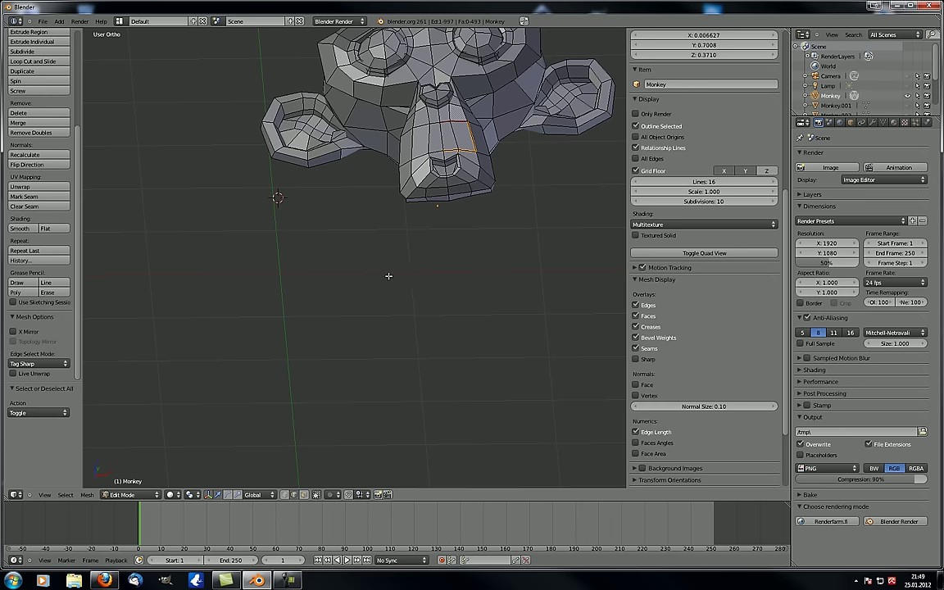
{"action": "middle_click_drag", "start_coordinate": [448, 274], "coordinate": [403, 318]}
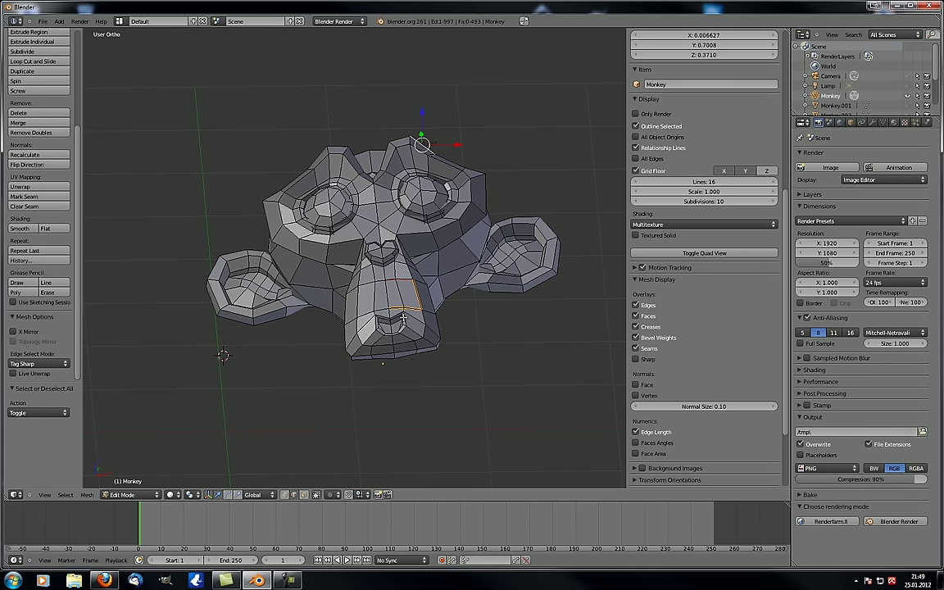
{"action": "scroll", "coordinate": [421, 143], "scroll_direction": "up", "scroll_amount": 6}
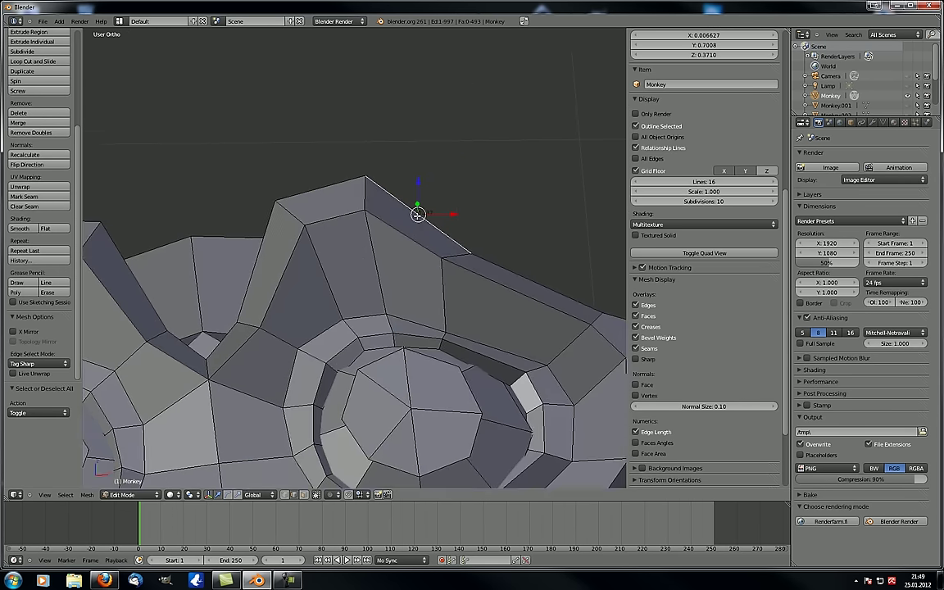
{"action": "scroll", "coordinate": [430, 215], "scroll_direction": "up", "scroll_amount": 4}
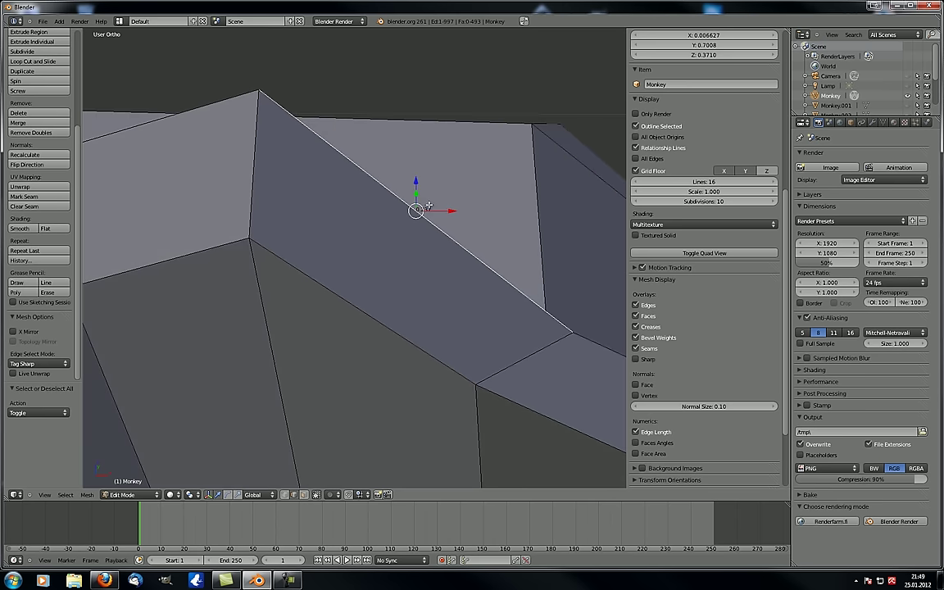
{"action": "scroll", "coordinate": [428, 213], "scroll_direction": "down", "scroll_amount": 3}
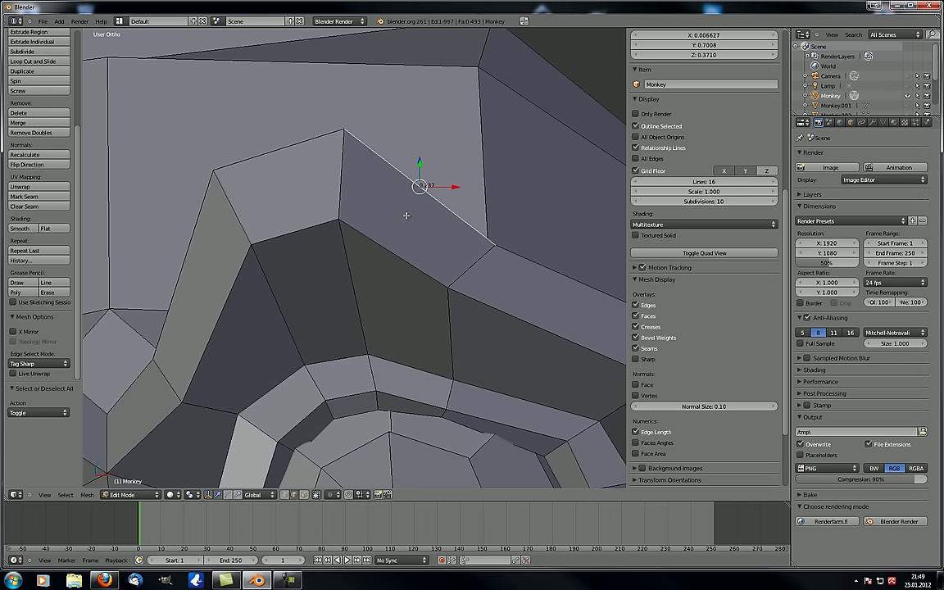
{"action": "scroll", "coordinate": [407, 216], "scroll_direction": "up", "scroll_amount": 4}
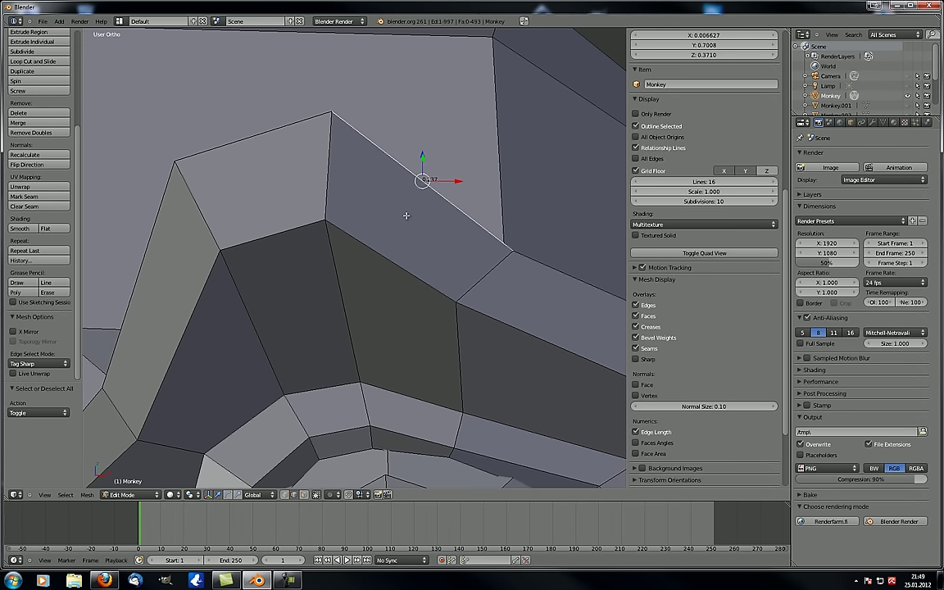
{"action": "scroll", "coordinate": [410, 262], "scroll_direction": "down", "scroll_amount": 2}
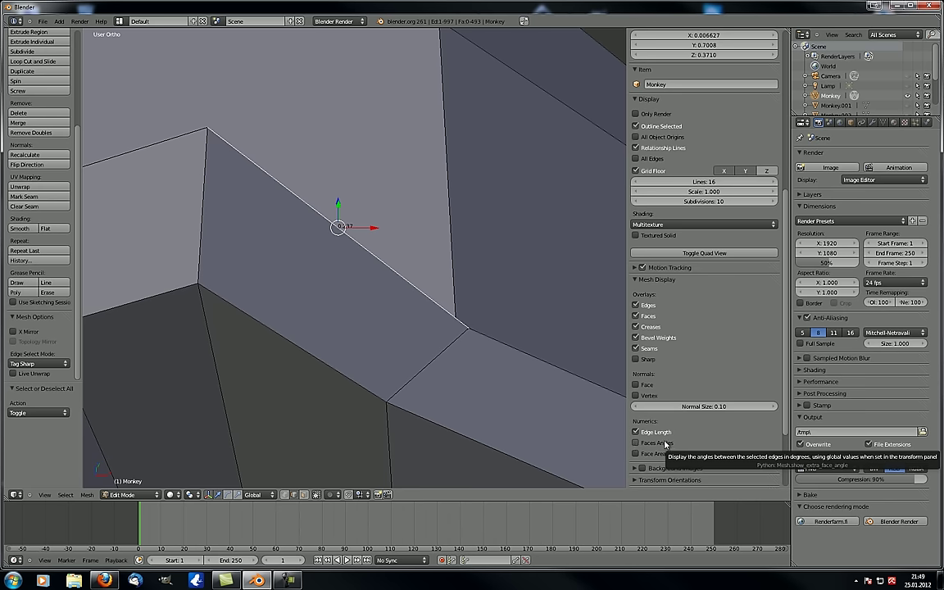
Step: Turn on Faces Angles and select the four edges of the outer brow face plus two edges of the adjoining peak face
{"action": "left_click", "coordinate": [635, 443]}
{"action": "middle_click_drag", "start_coordinate": [219, 214], "coordinate": [305, 202], "text": "shift"}
{"action": "right_click", "coordinate": [297, 274]}
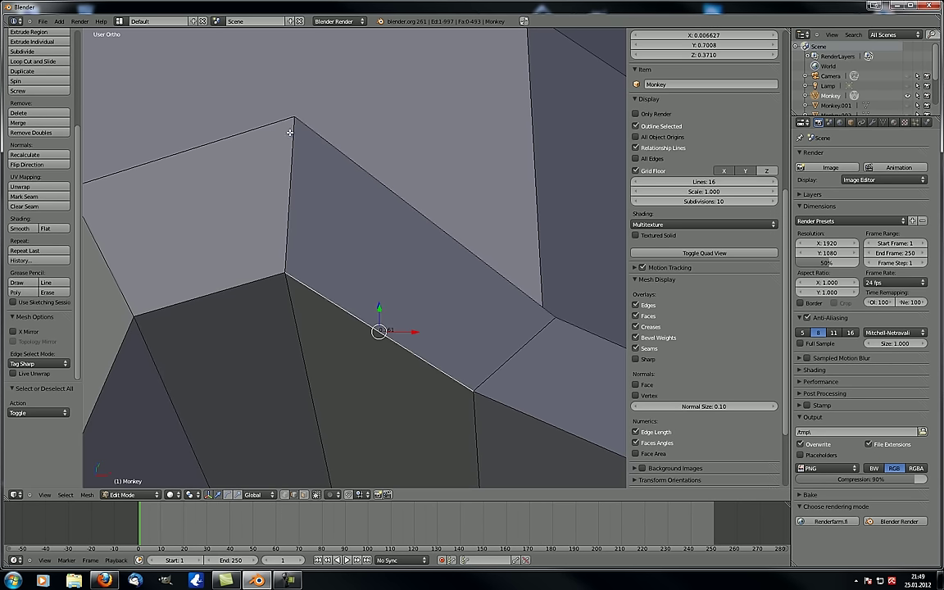
{"action": "right_click", "coordinate": [292, 131], "text": "shift"}
{"action": "right_click", "coordinate": [380, 171], "text": "shift"}
{"action": "right_click", "coordinate": [526, 345], "text": "shift"}
{"action": "right_click", "coordinate": [236, 282], "text": "shift"}
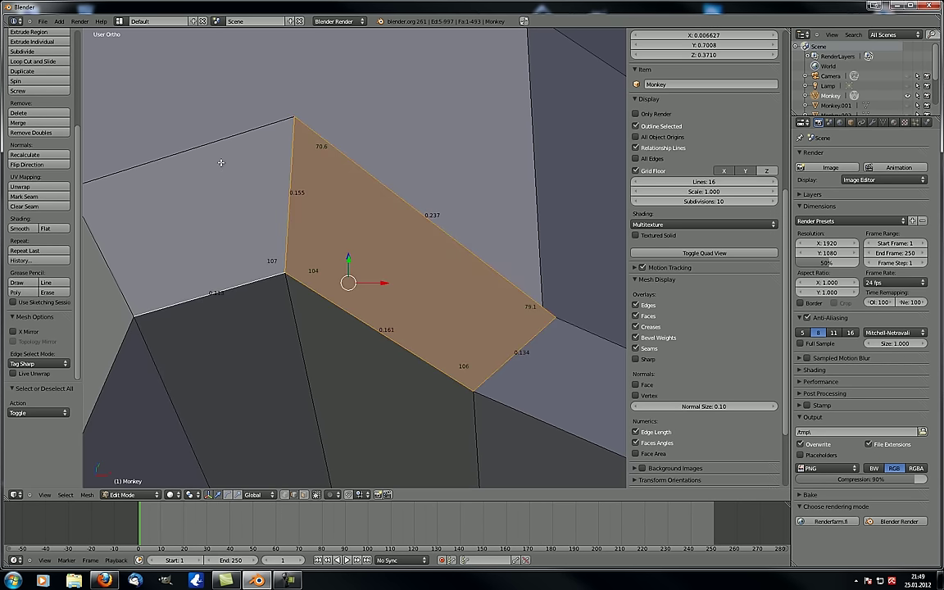
{"action": "middle_click_drag", "start_coordinate": [307, 161], "coordinate": [366, 150]}
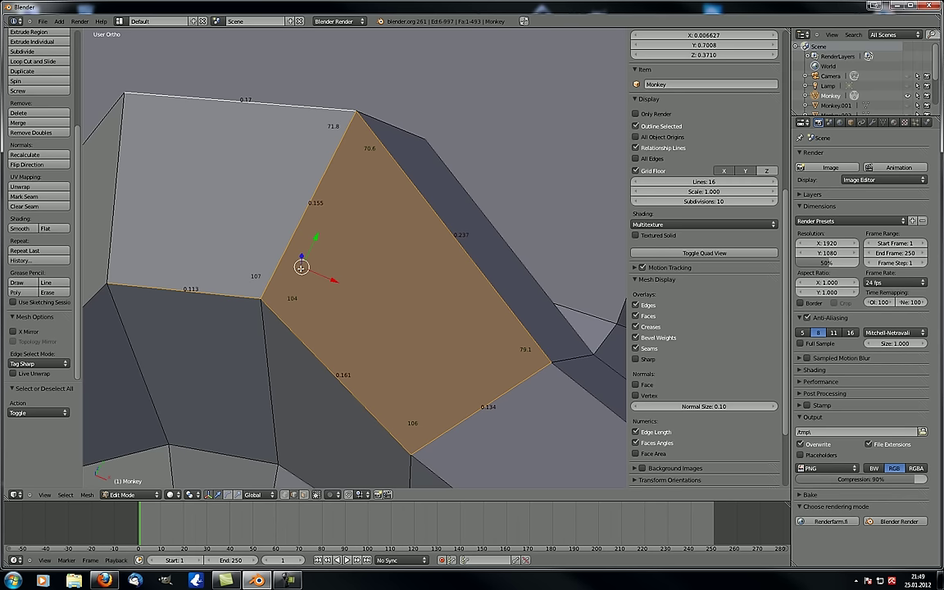
{"action": "middle_click_drag", "start_coordinate": [311, 363], "coordinate": [426, 311]}
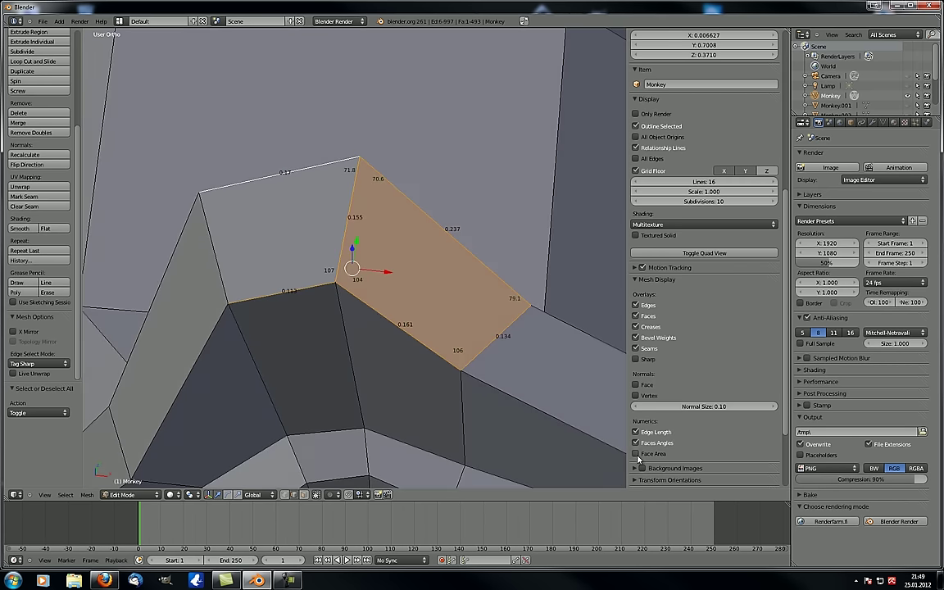
Step: Turn on Face Area and select only the four edges of the brow's peak face above the monkey's left eye
{"action": "left_click", "coordinate": [636, 453]}
{"action": "right_click", "coordinate": [281, 288]}
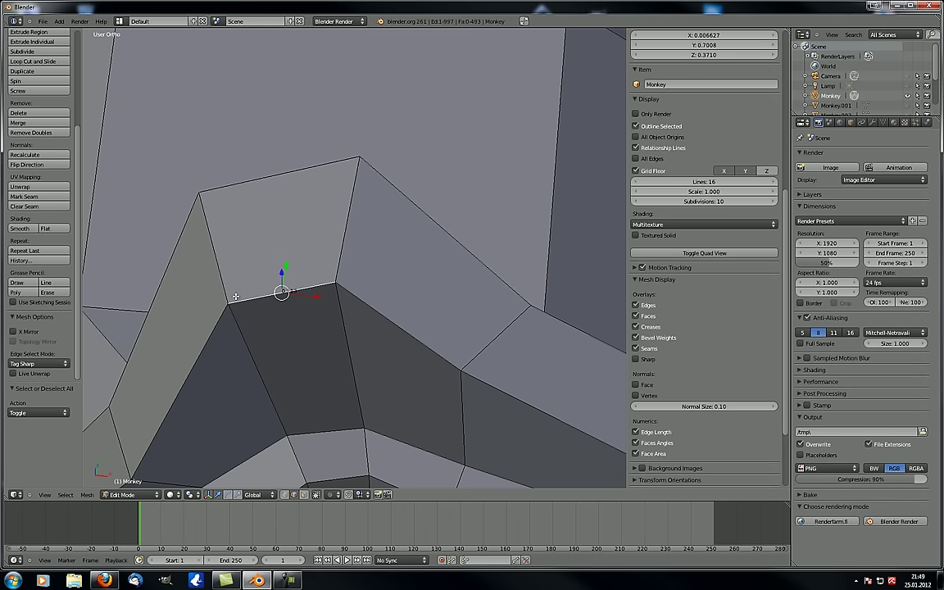
{"action": "right_click", "coordinate": [222, 188], "text": "shift"}
{"action": "right_click", "coordinate": [226, 248], "text": "shift"}
{"action": "right_click", "coordinate": [342, 222], "text": "shift"}
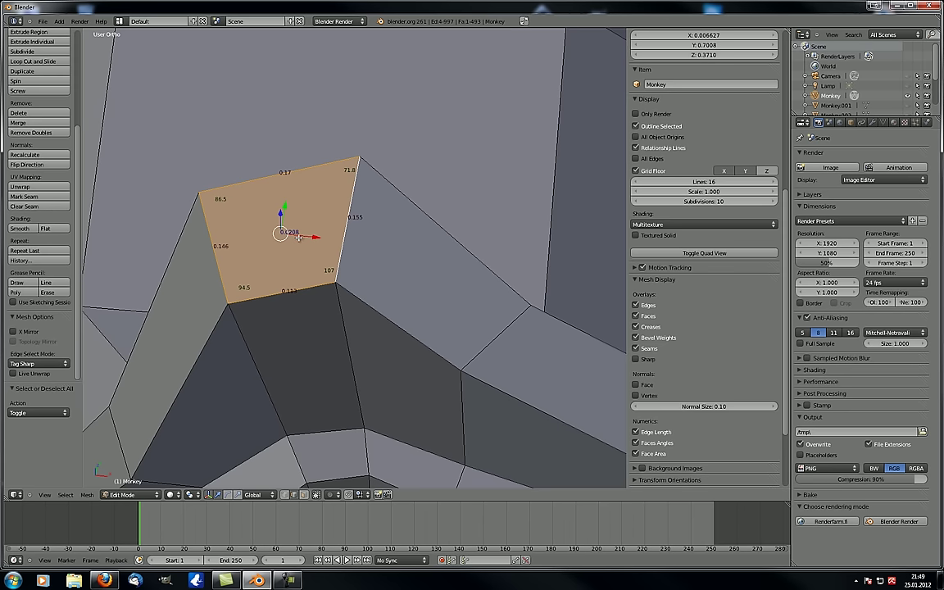
Step: Examine the edge length, angle and area labels on the selected brow face from several viewing angles
{"action": "middle_click_drag", "start_coordinate": [292, 236], "coordinate": [305, 261]}
{"action": "scroll", "coordinate": [306, 261], "scroll_direction": "up", "scroll_amount": 2}
{"action": "middle_click_drag", "start_coordinate": [259, 209], "coordinate": [288, 230], "text": "shift"}
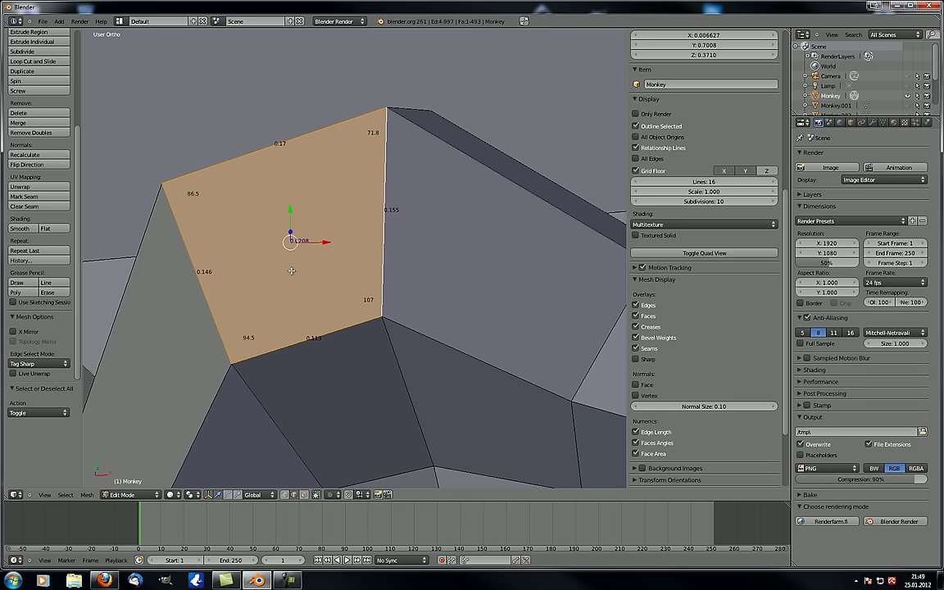
{"action": "middle_click_drag", "start_coordinate": [291, 271], "coordinate": [357, 330]}
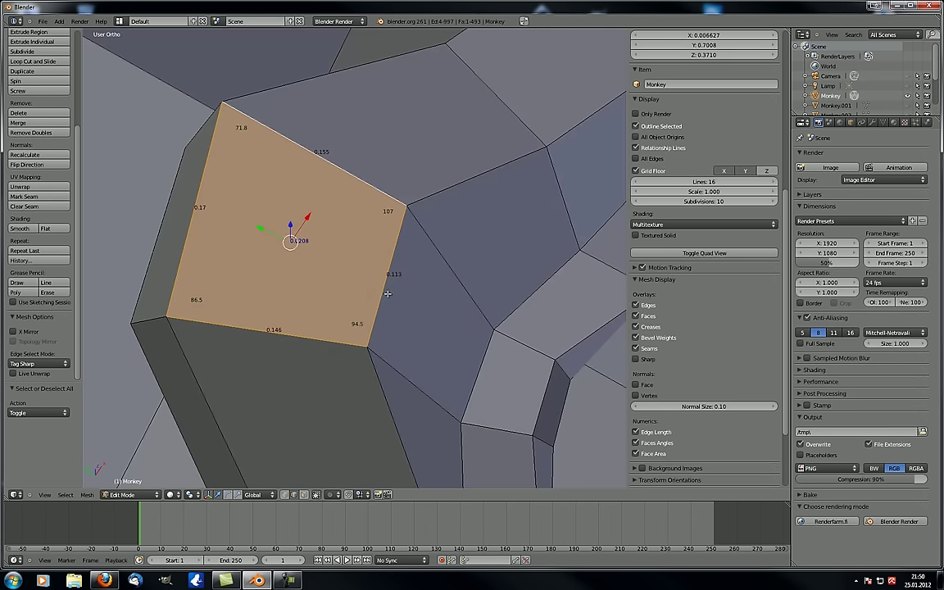
{"action": "middle_click_drag", "start_coordinate": [388, 293], "coordinate": [323, 371]}
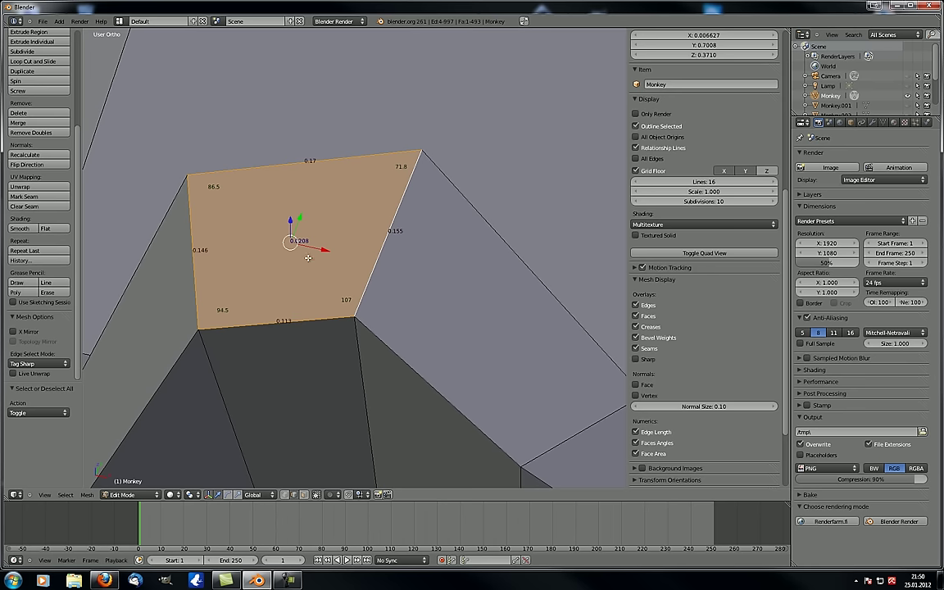
{"action": "middle_click_drag", "start_coordinate": [306, 245], "coordinate": [328, 245]}
{"action": "scroll", "coordinate": [368, 296], "scroll_direction": "down", "scroll_amount": 3}
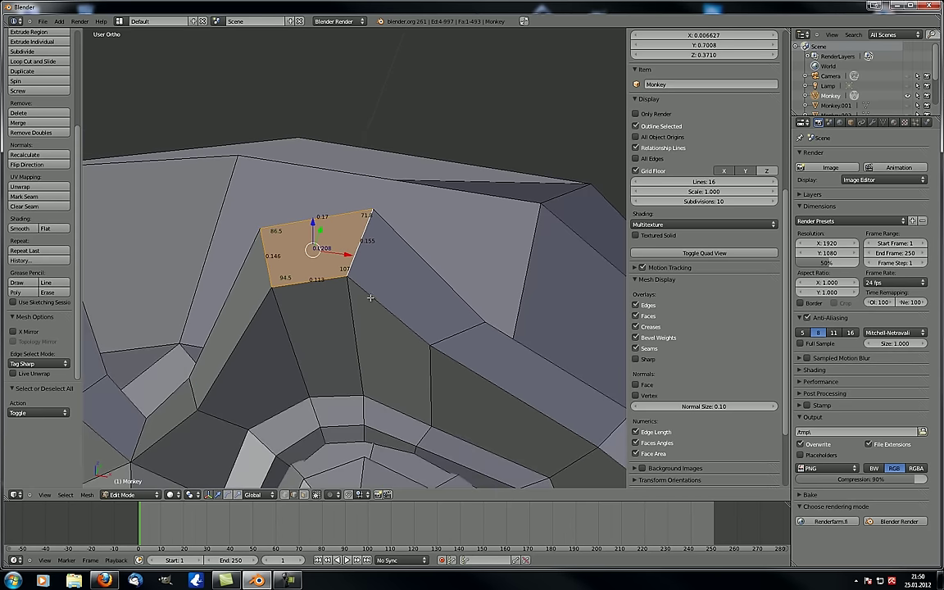
{"action": "middle_click_drag", "start_coordinate": [369, 297], "coordinate": [405, 349]}
{"action": "middle_click_drag", "start_coordinate": [362, 402], "coordinate": [382, 306], "text": "shift"}
{"action": "scroll", "coordinate": [385, 319], "scroll_direction": "down", "scroll_amount": 5}
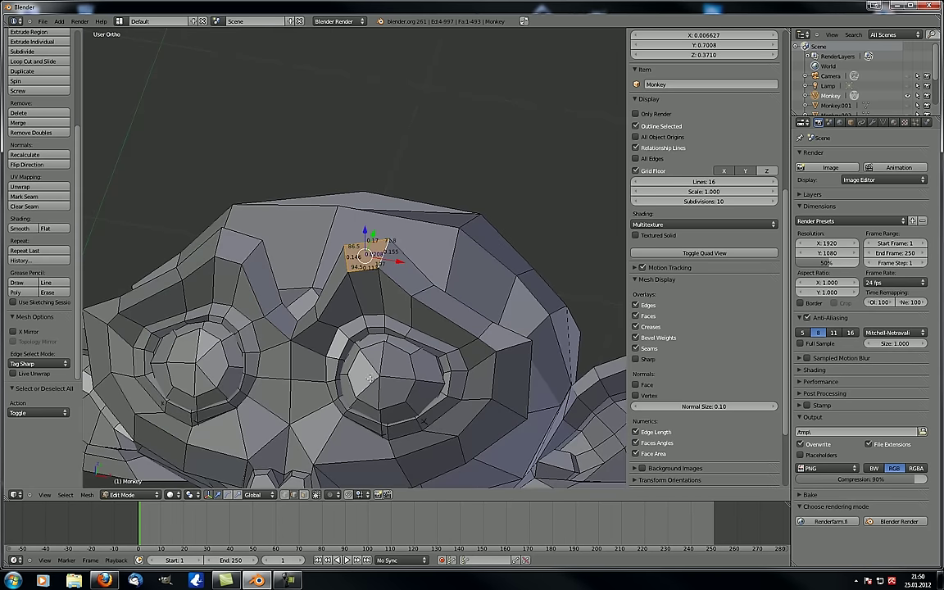
{"action": "scroll", "coordinate": [391, 337], "scroll_direction": "up", "scroll_amount": 3}
{"action": "middle_click_drag", "start_coordinate": [370, 379], "coordinate": [378, 342], "text": "shift"}
Step: Turn off the Edge Length, Faces Angles and Face Area numerics and expand the Background Images settings
{"action": "scroll", "coordinate": [679, 366], "scroll_direction": "down", "scroll_amount": 5}
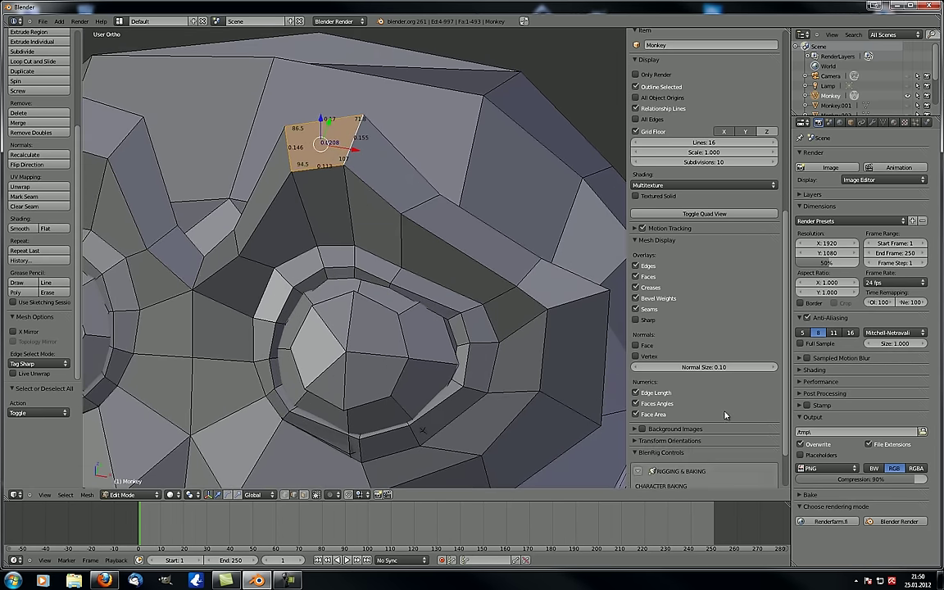
{"action": "left_click", "coordinate": [636, 336]}
{"action": "left_click", "coordinate": [635, 347]}
{"action": "left_click", "coordinate": [636, 358]}
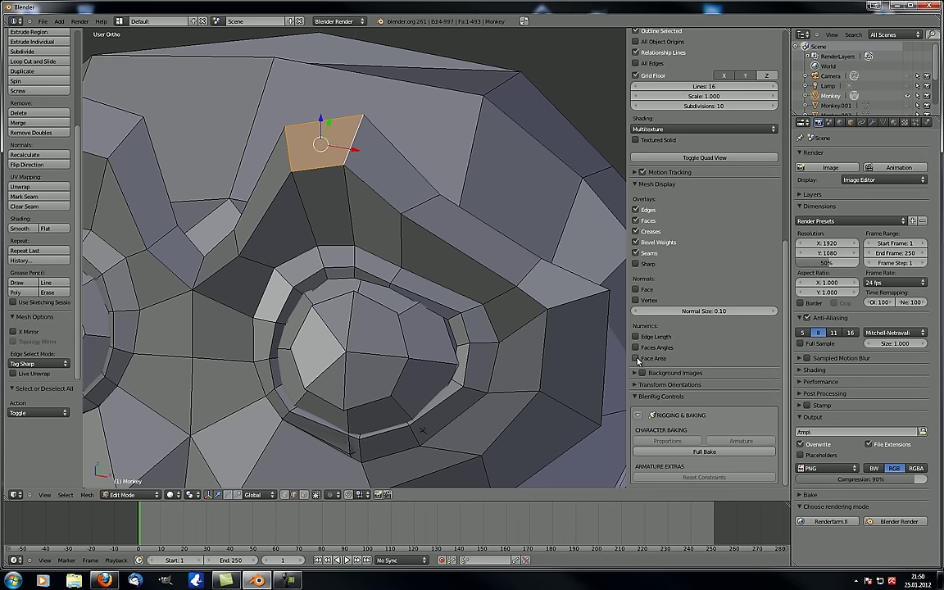
{"action": "left_click", "coordinate": [697, 373]}
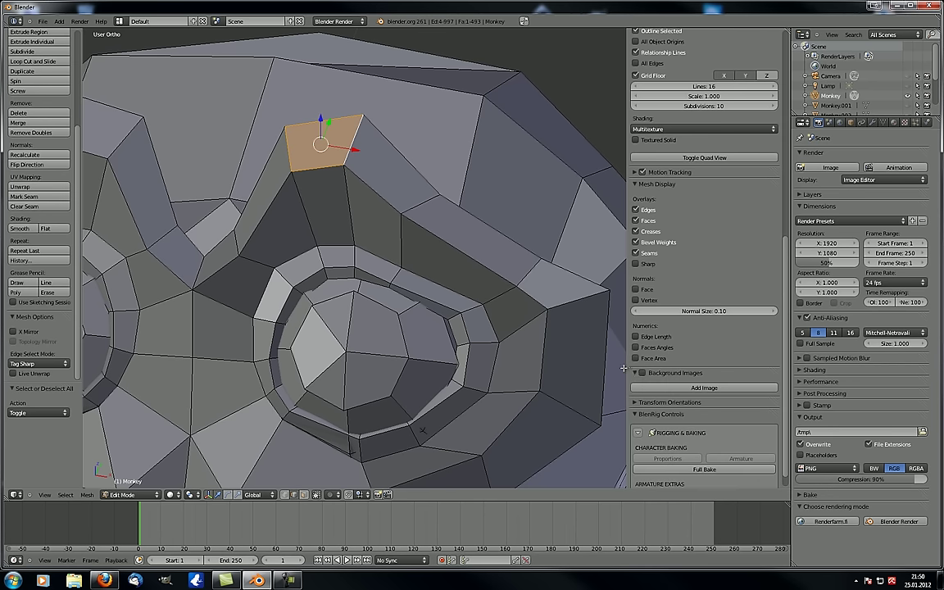
Step: Expand the Transform Orientations settings
{"action": "scroll", "coordinate": [650, 385], "scroll_direction": "down", "scroll_amount": 1}
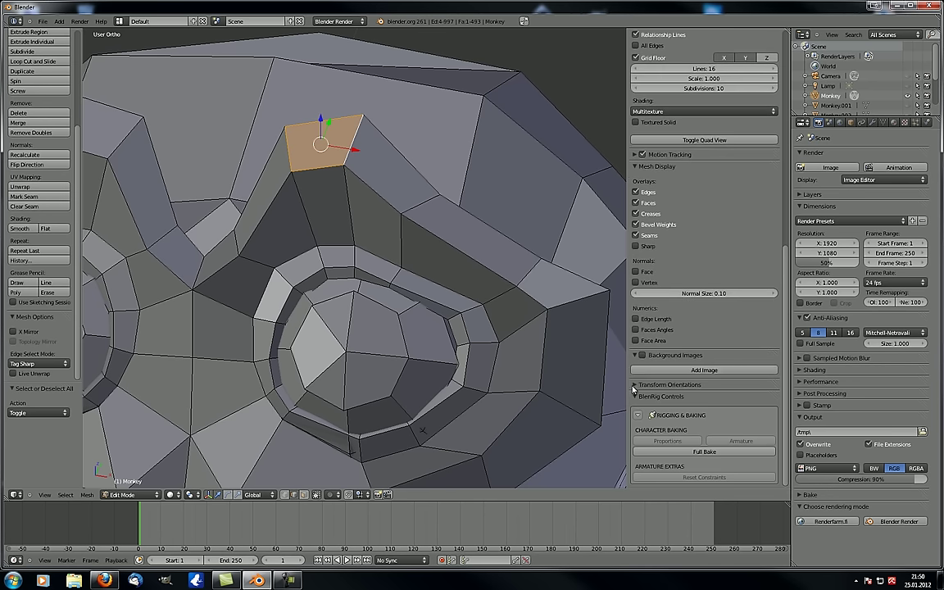
{"action": "left_click", "coordinate": [634, 385]}
{"action": "scroll", "coordinate": [692, 389], "scroll_direction": "down", "scroll_amount": 2}
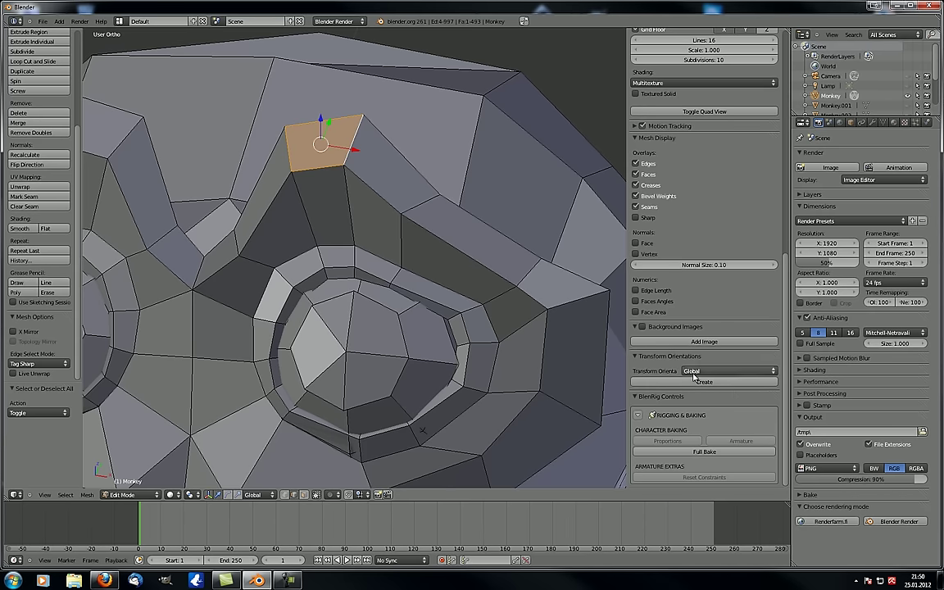
Step: Examine the whole monkey mesh from several viewing angles and review the available interaction modes
{"action": "scroll", "coordinate": [395, 320], "scroll_direction": "down", "scroll_amount": 5}
{"action": "middle_click_drag", "start_coordinate": [434, 326], "coordinate": [358, 308]}
{"action": "scroll", "coordinate": [384, 339], "scroll_direction": "up", "scroll_amount": 2}
{"action": "scroll", "coordinate": [384, 338], "scroll_direction": "up", "scroll_amount": 2}
{"action": "scroll", "coordinate": [365, 288], "scroll_direction": "down", "scroll_amount": 5}
{"action": "middle_click_drag", "start_coordinate": [302, 329], "coordinate": [388, 390]}
{"action": "scroll", "coordinate": [388, 390], "scroll_direction": "up", "scroll_amount": 2}
{"action": "scroll", "coordinate": [388, 390], "scroll_direction": "down", "scroll_amount": 3}
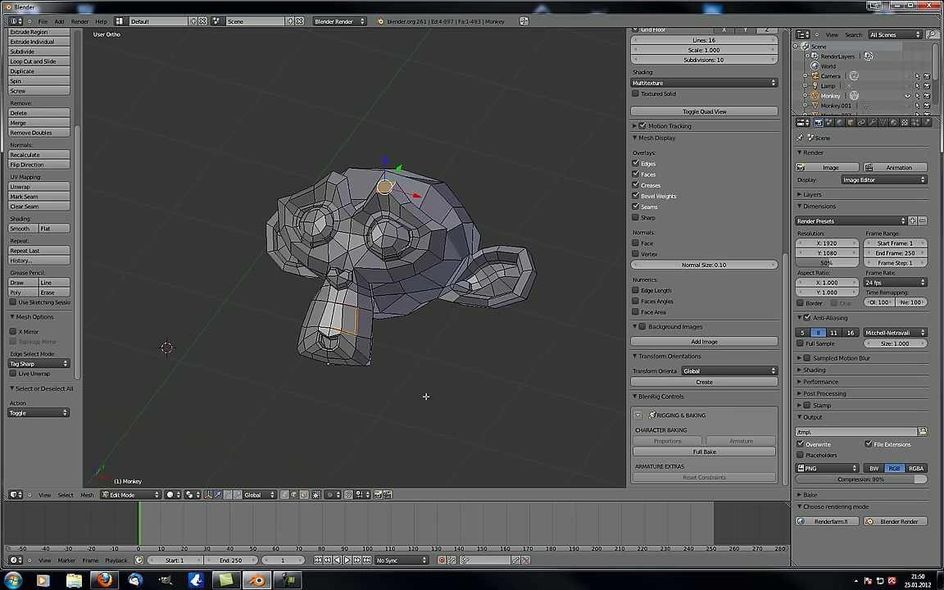
{"action": "scroll", "coordinate": [452, 394], "scroll_direction": "down", "scroll_amount": 2}
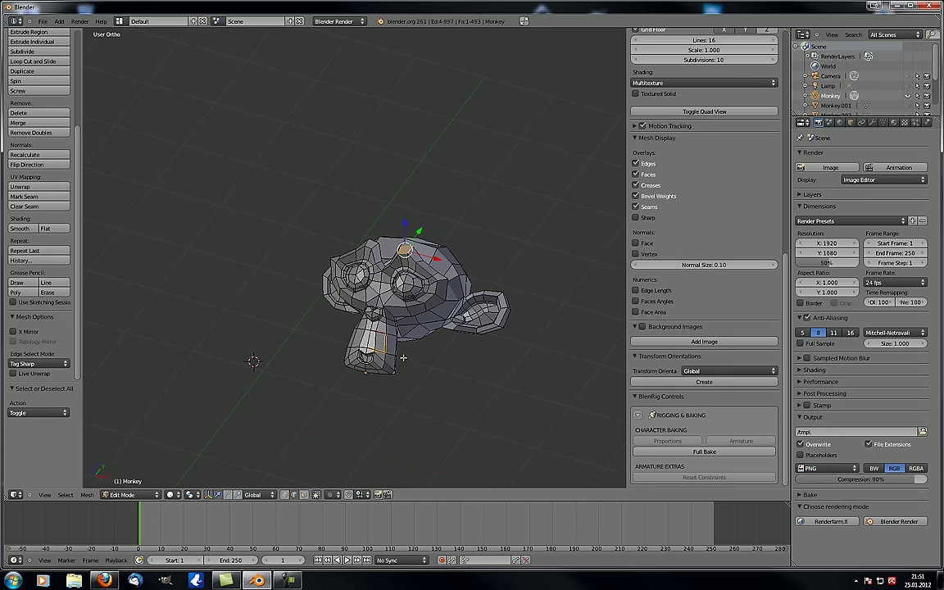
{"action": "scroll", "coordinate": [387, 344], "scroll_direction": "up", "scroll_amount": 3}
{"action": "middle_click_drag", "start_coordinate": [387, 344], "coordinate": [353, 242]}
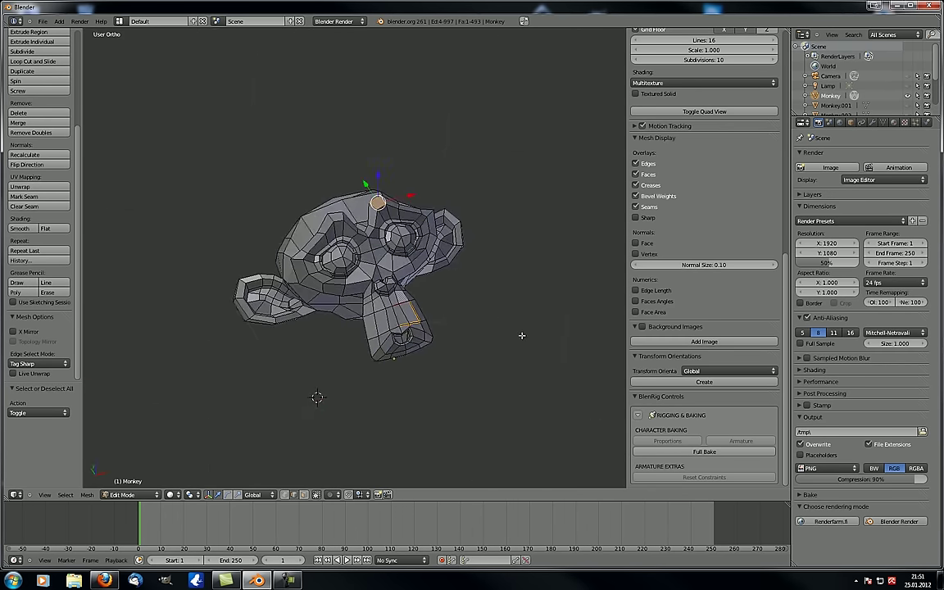
{"action": "middle_click_drag", "start_coordinate": [470, 302], "coordinate": [469, 332]}
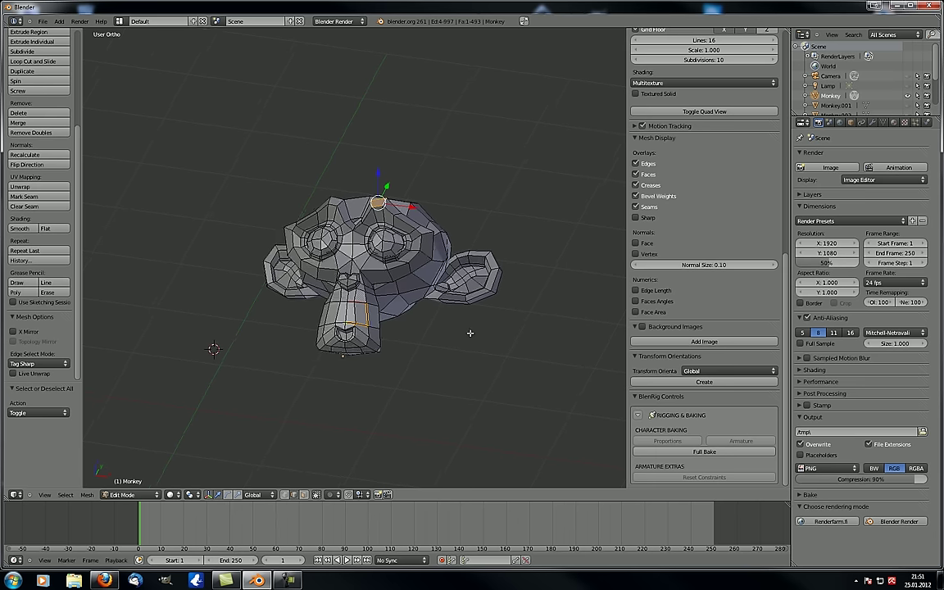
{"action": "scroll", "coordinate": [373, 272], "scroll_direction": "down", "scroll_amount": 4}
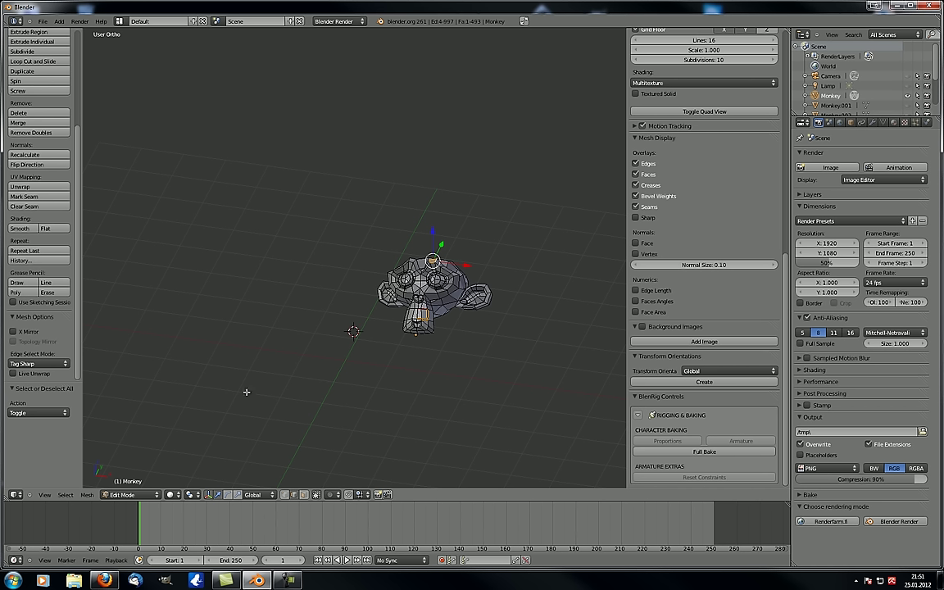
{"action": "left_click", "coordinate": [127, 494]}
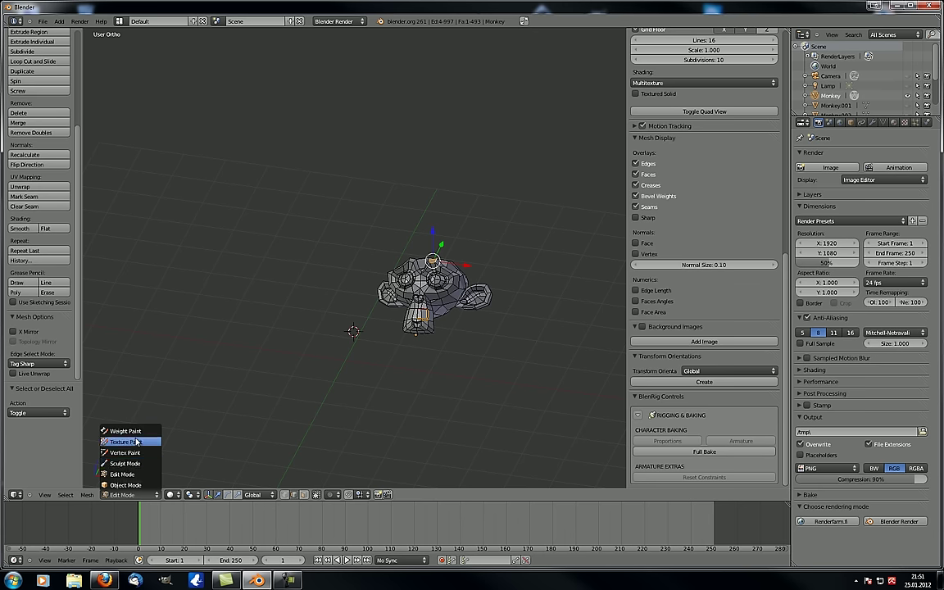
Step: Deselect all of the monkey's mesh elements, clearing the selection on the brow face
{"action": "middle_click_drag", "start_coordinate": [303, 275], "coordinate": [336, 311]}
{"action": "scroll", "coordinate": [427, 316], "scroll_direction": "up", "scroll_amount": 2}
{"action": "key", "text": "a"}
{"action": "scroll", "coordinate": [426, 316], "scroll_direction": "up", "scroll_amount": 3}
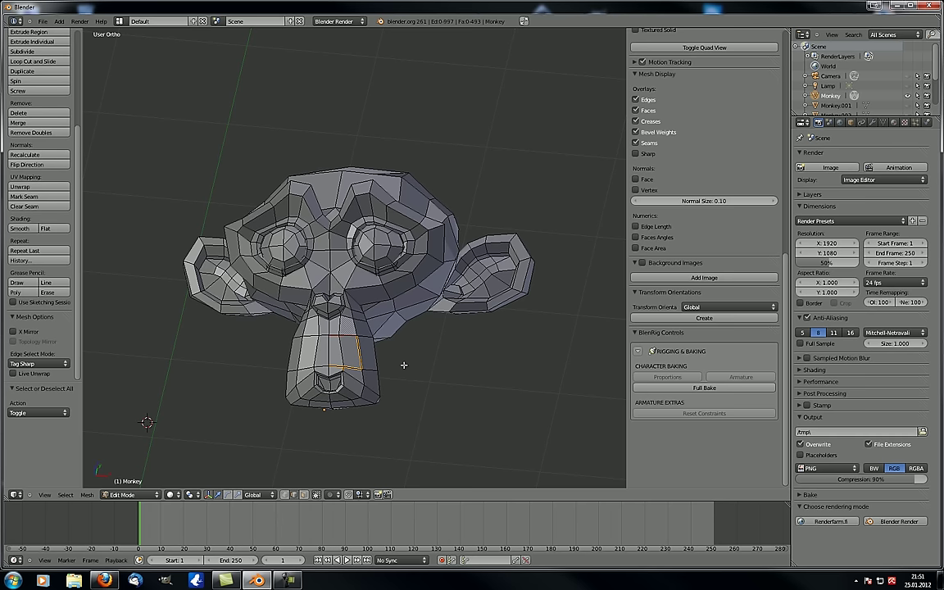
{"action": "middle_click_drag", "start_coordinate": [325, 366], "coordinate": [338, 411]}
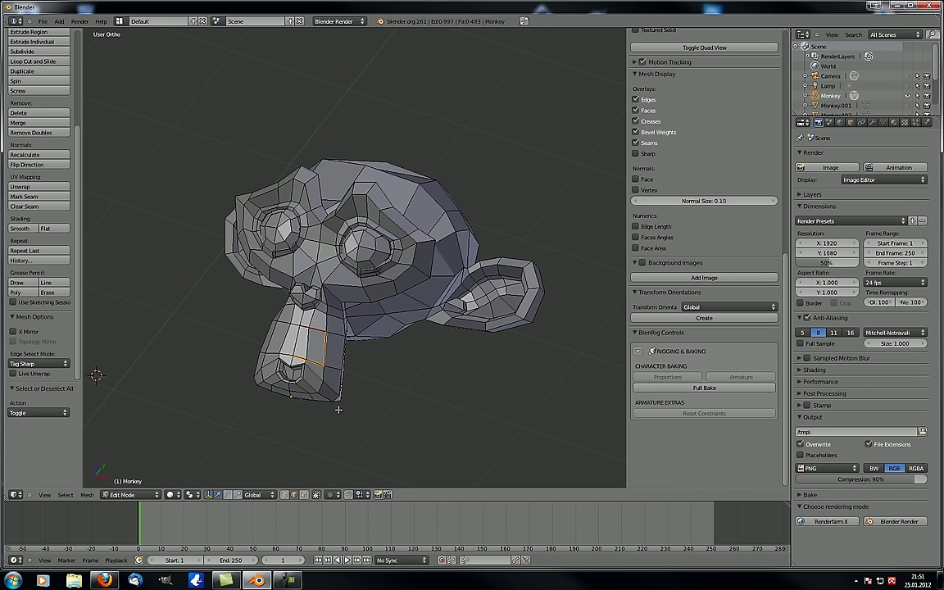